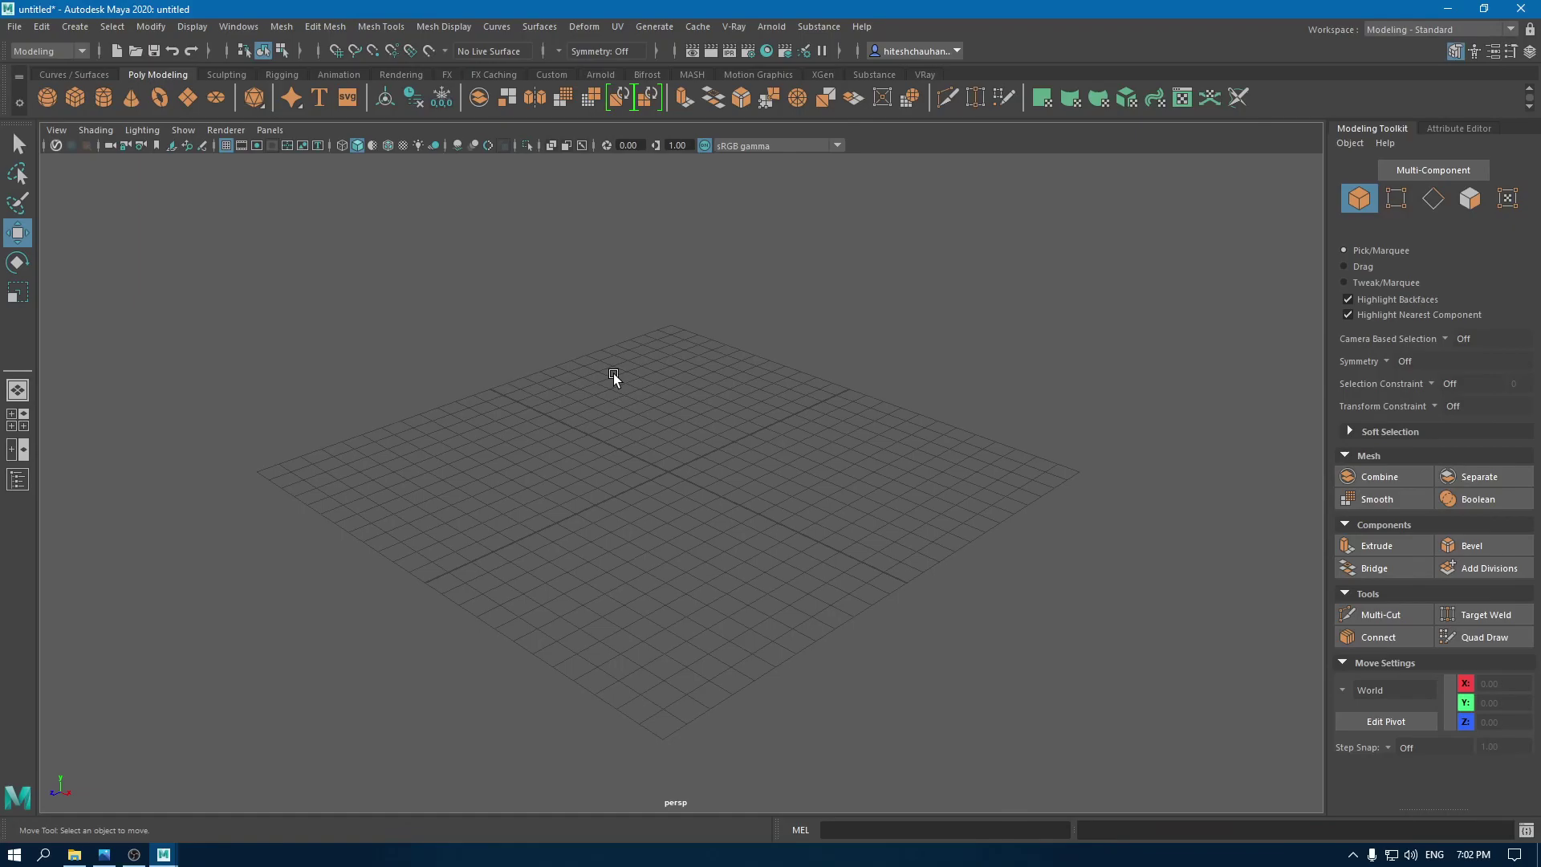
# Step: Create a polygon cylinder at the origin and set its radius to 0.25
pyautogui.keyDown('shift'); pyautogui.moveTo(624, 406); pyautogui.dragTo(523, 403, button='right'); pyautogui.keyUp('shift')
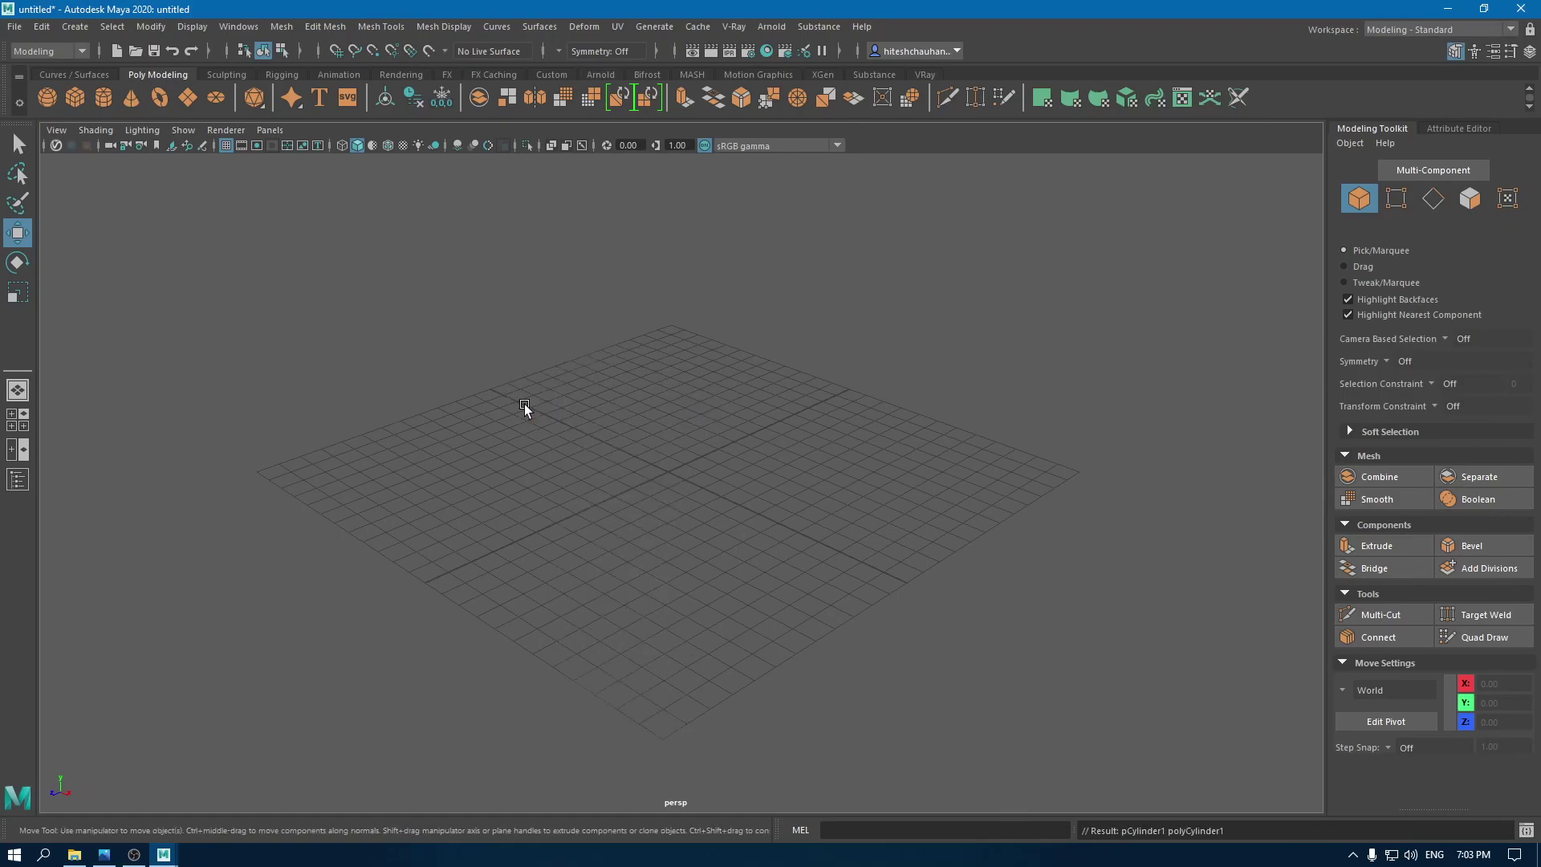
pyautogui.press('t')
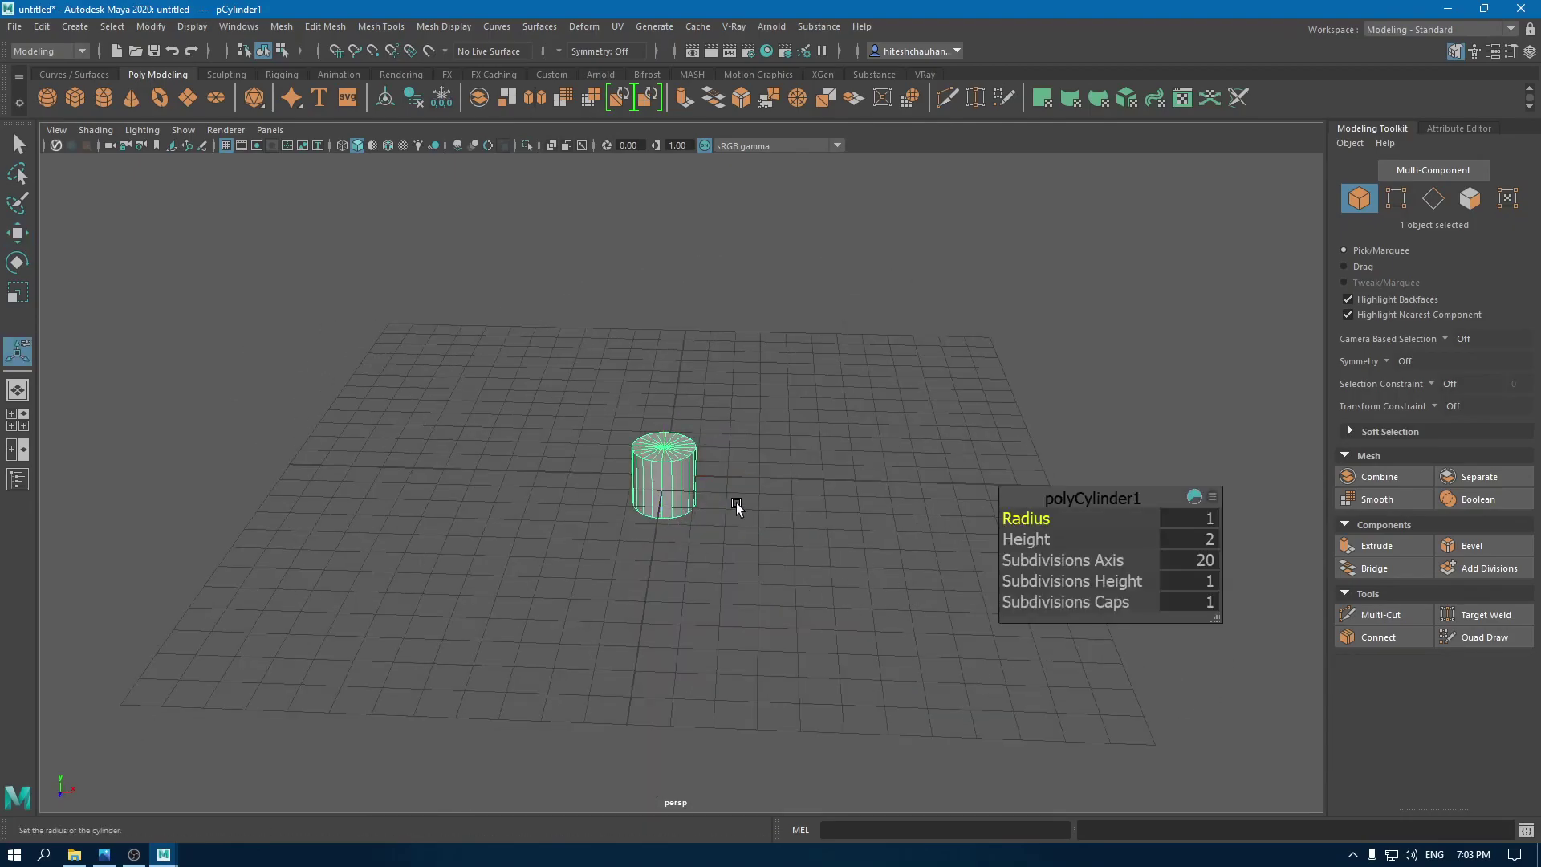
pyautogui.scroll(2, 843, 530)
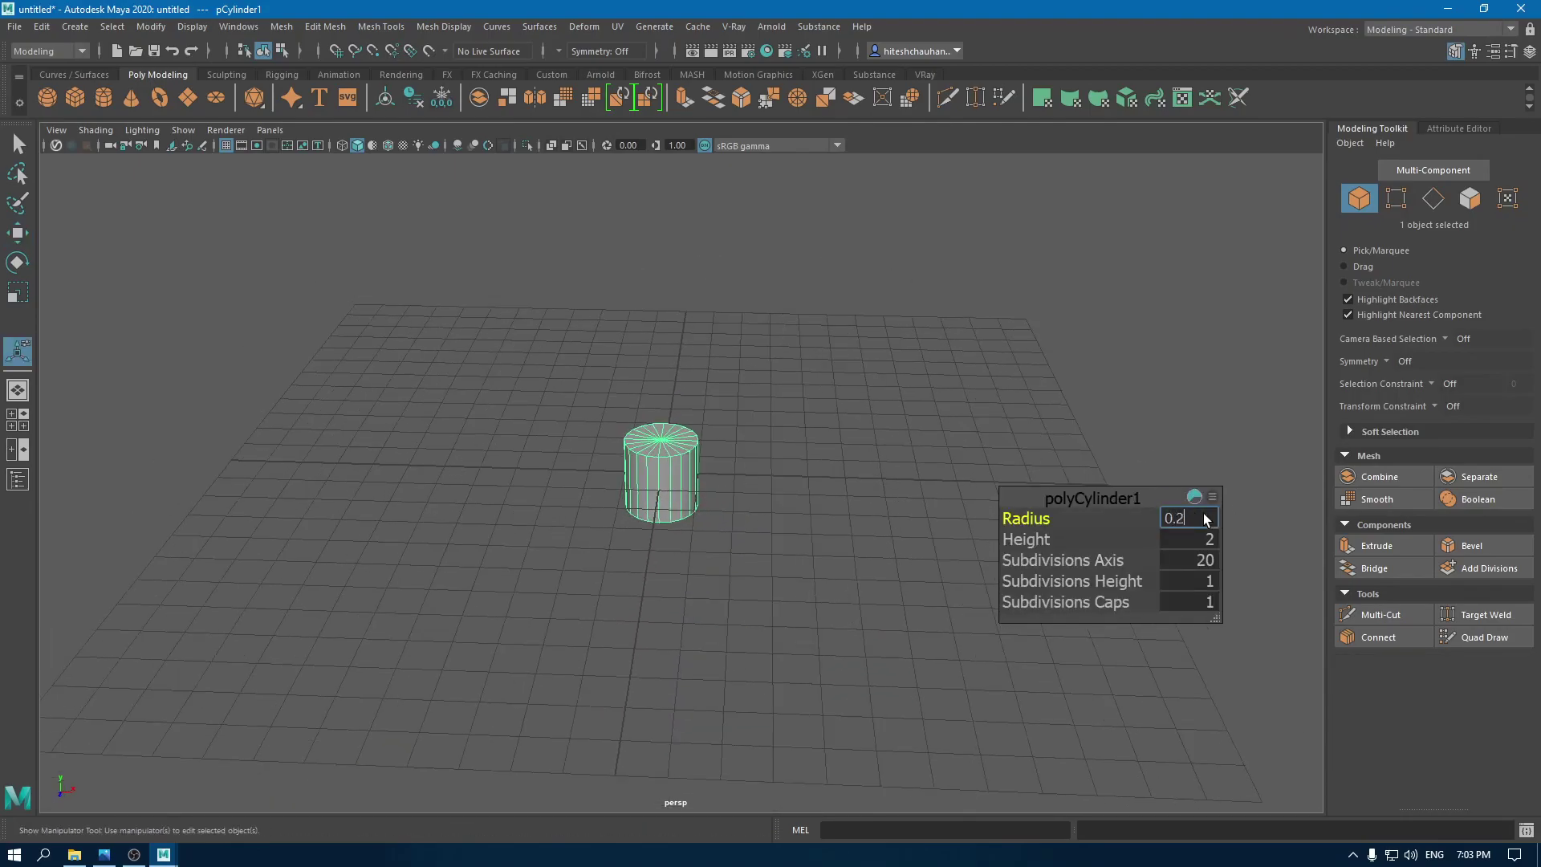
pyautogui.write('0.25')
pyautogui.press('Return')
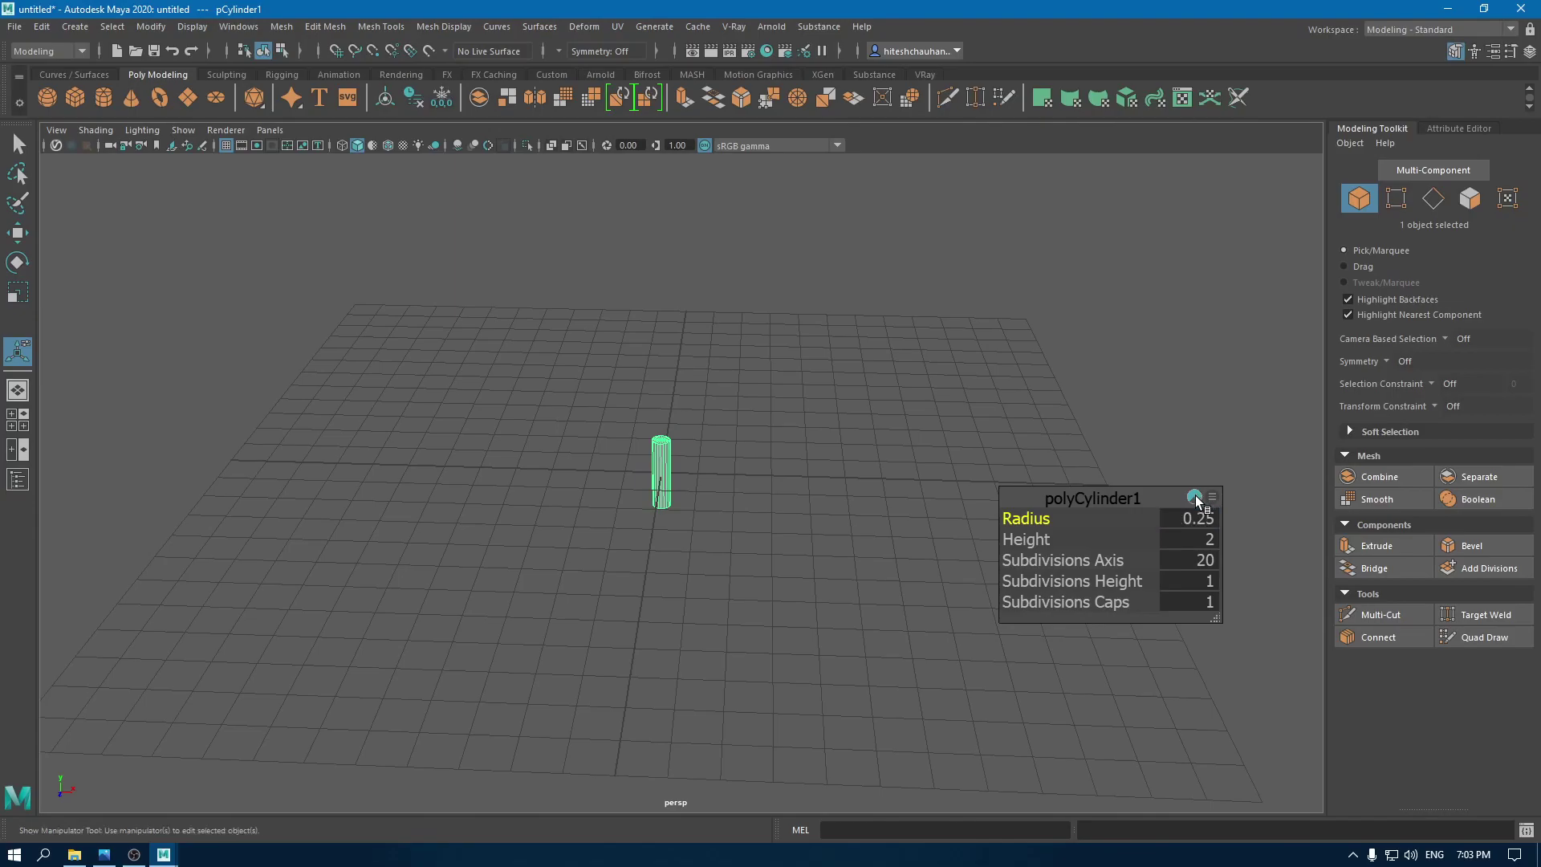
# Step: Set the cylinder's height to 7
pyautogui.scroll(2, 774, 599)
pyautogui.keyDown('alt'); pyautogui.moveTo(706, 590); pyautogui.dragTo(827, 606); pyautogui.keyUp('alt')
pyautogui.moveTo(1070, 540); pyautogui.dragTo(1223, 543)
pyautogui.keyDown('alt'); pyautogui.moveTo(703, 644); pyautogui.dragTo(705, 605); pyautogui.keyUp('alt')
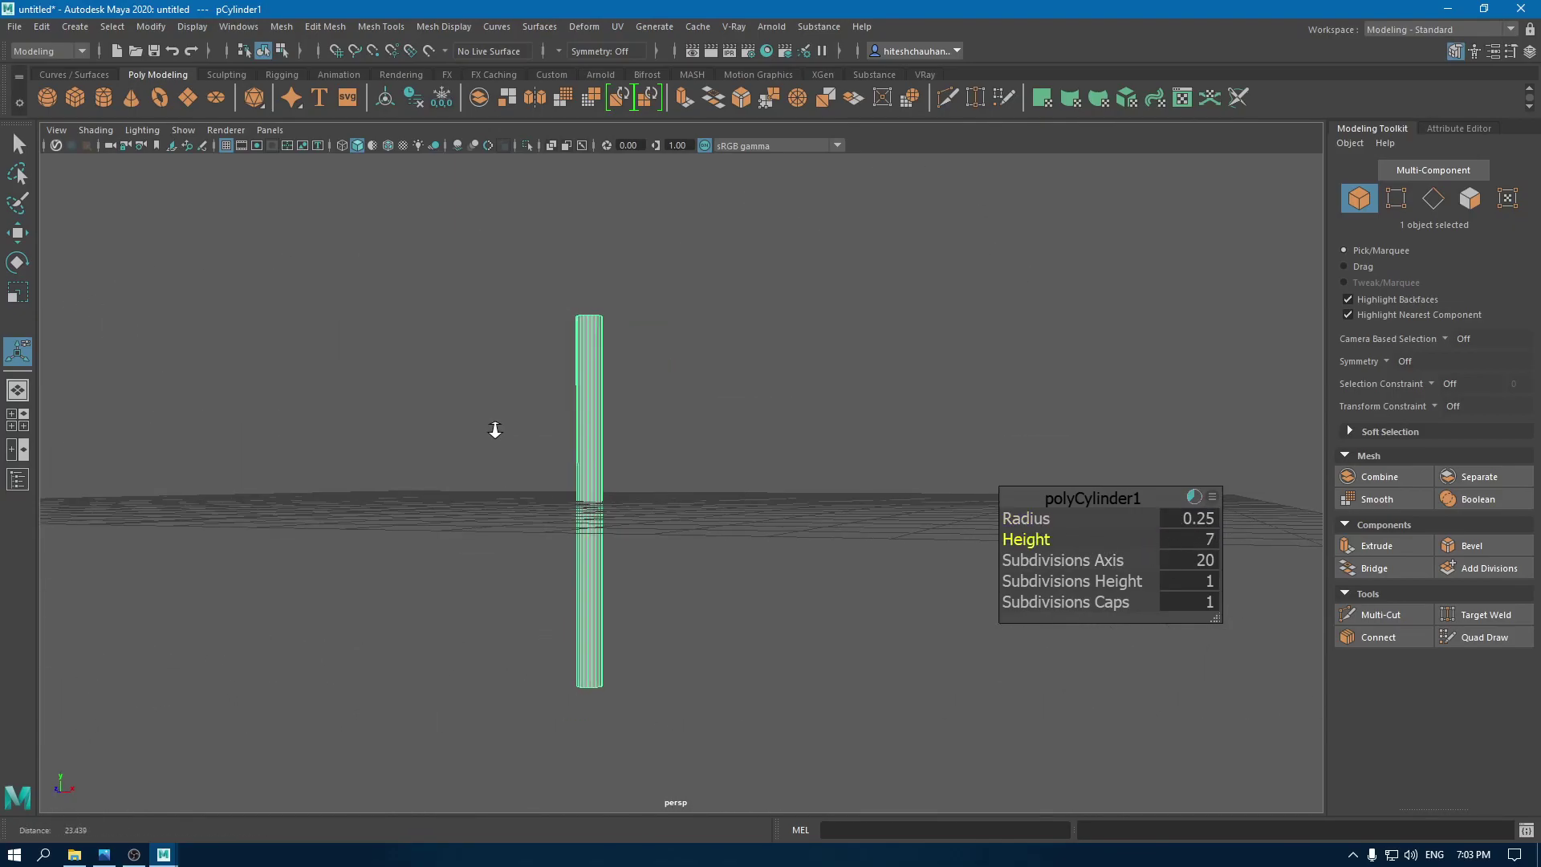
pyautogui.keyDown('alt'); pyautogui.moveTo(499, 416); pyautogui.dragTo(591, 495); pyautogui.keyUp('alt')
pyautogui.click(1190, 539)
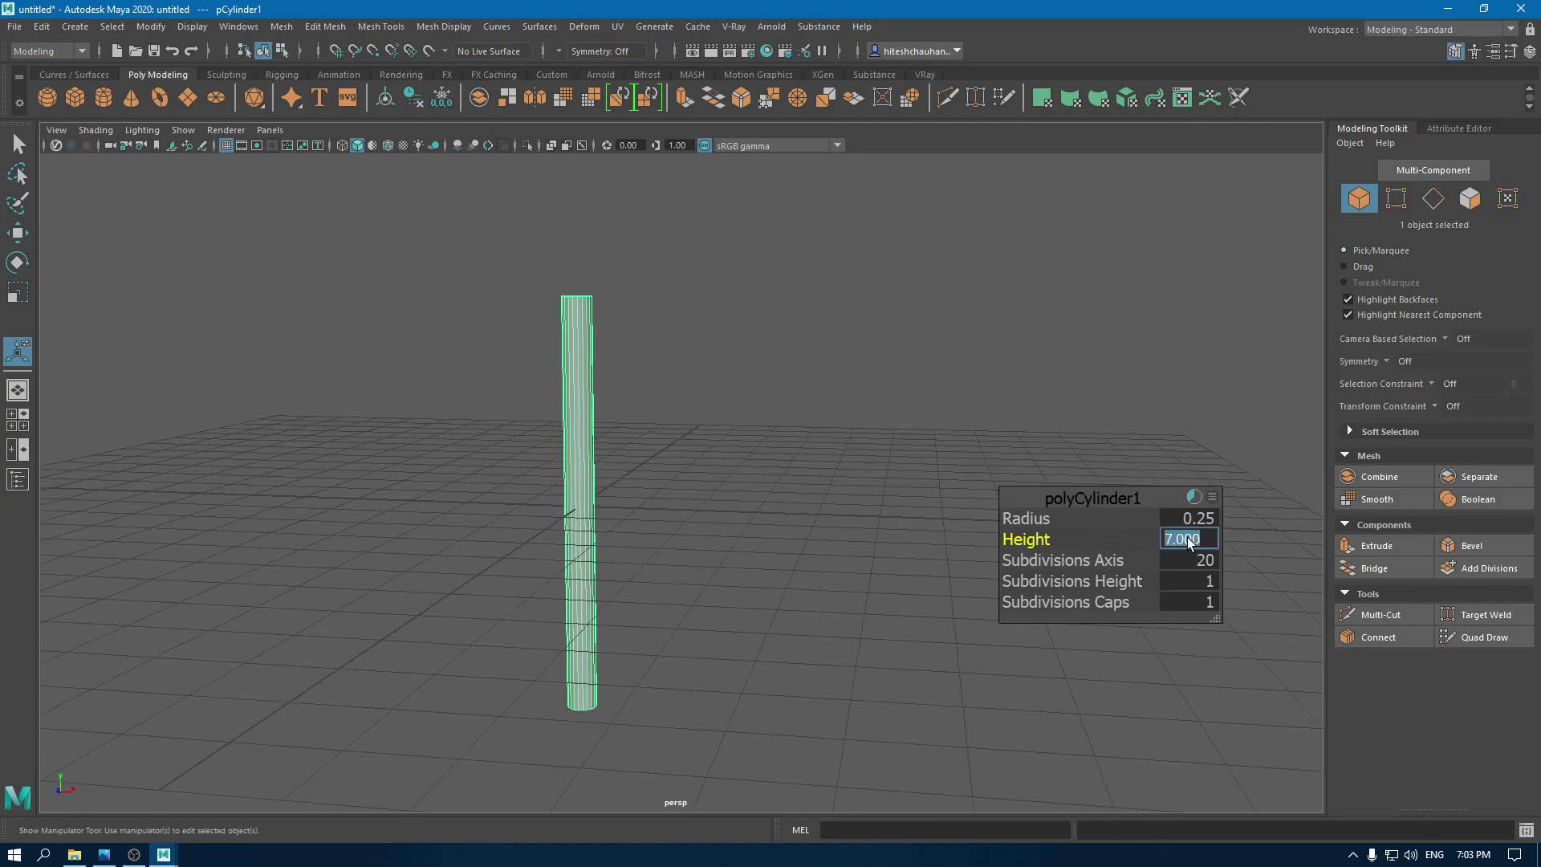
pyautogui.press('Return')
pyautogui.scroll(-2, 639, 533)
pyautogui.keyDown('alt'); pyautogui.moveTo(640, 533); pyautogui.dragTo(647, 550); pyautogui.keyUp('alt')
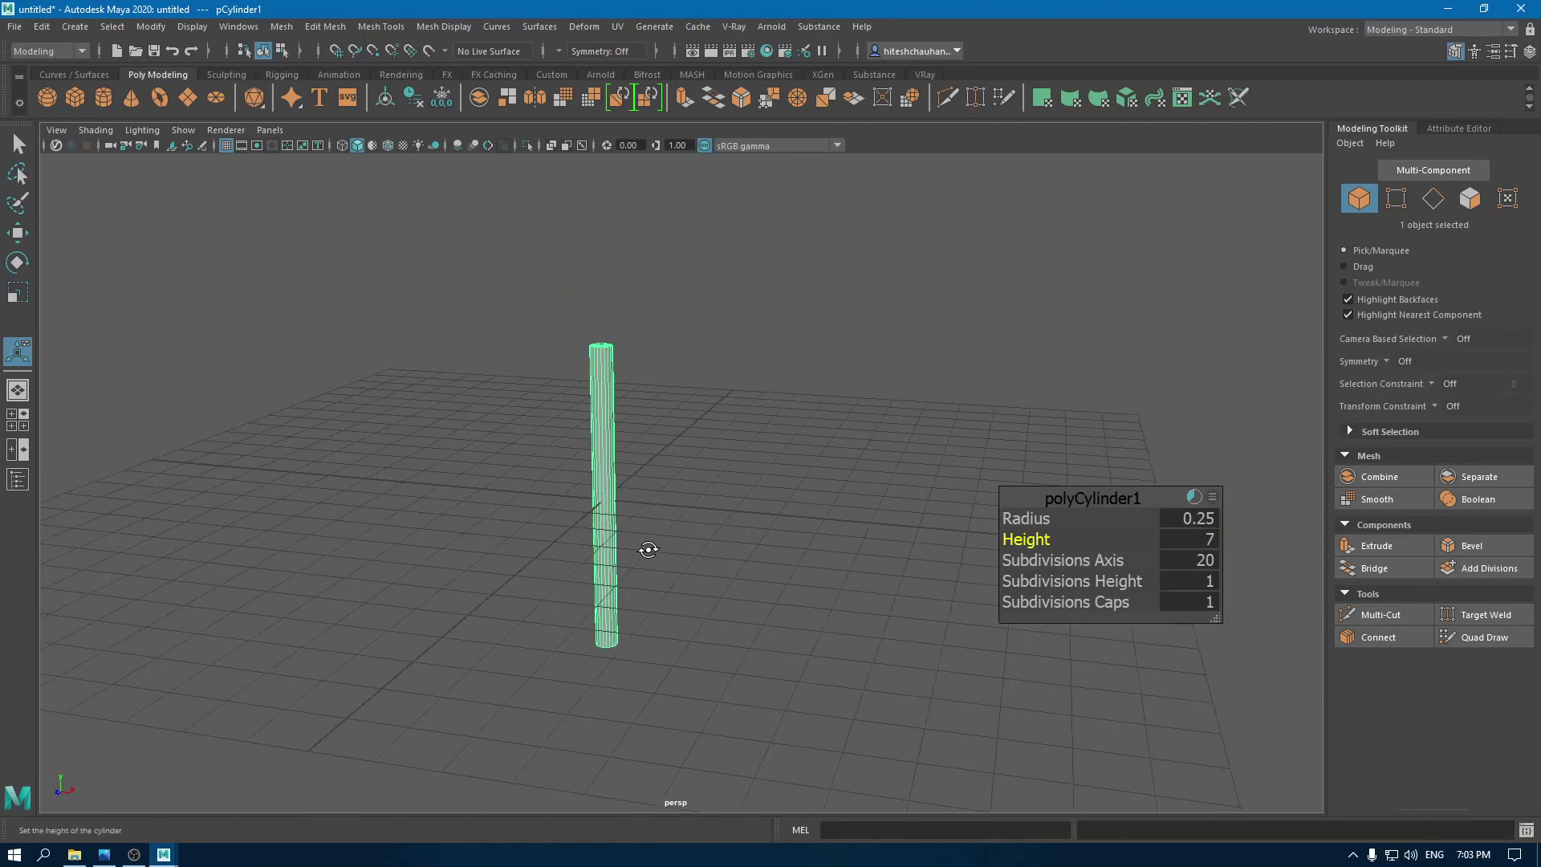
pyautogui.scroll(1, 647, 551)
# Step: Set the cylinder's axis subdivisions to 16
pyautogui.click(1192, 589)
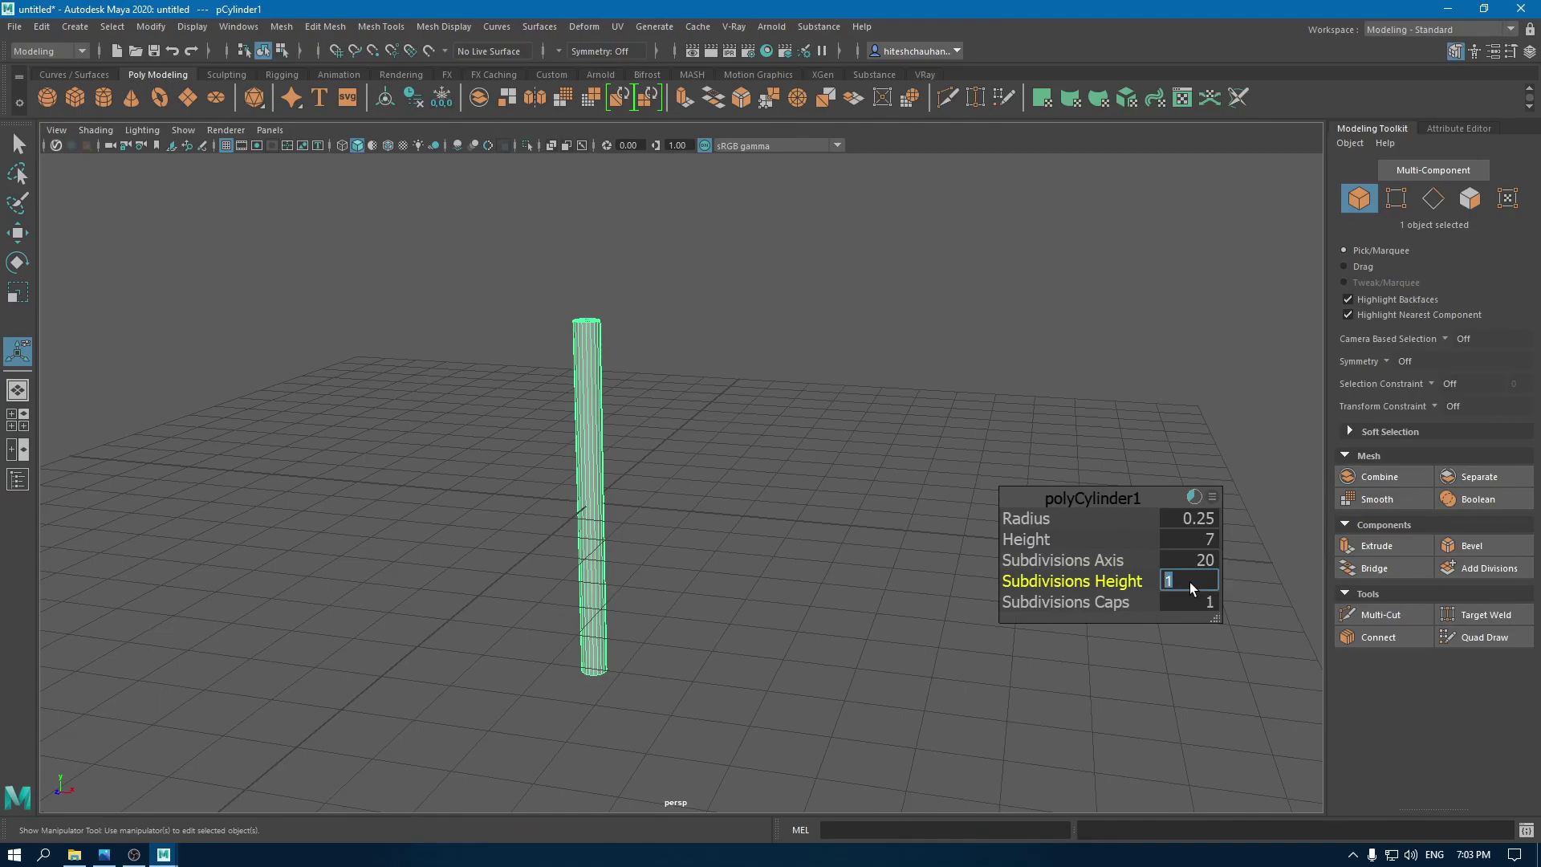
pyautogui.click(1206, 559)
pyautogui.press('Return')
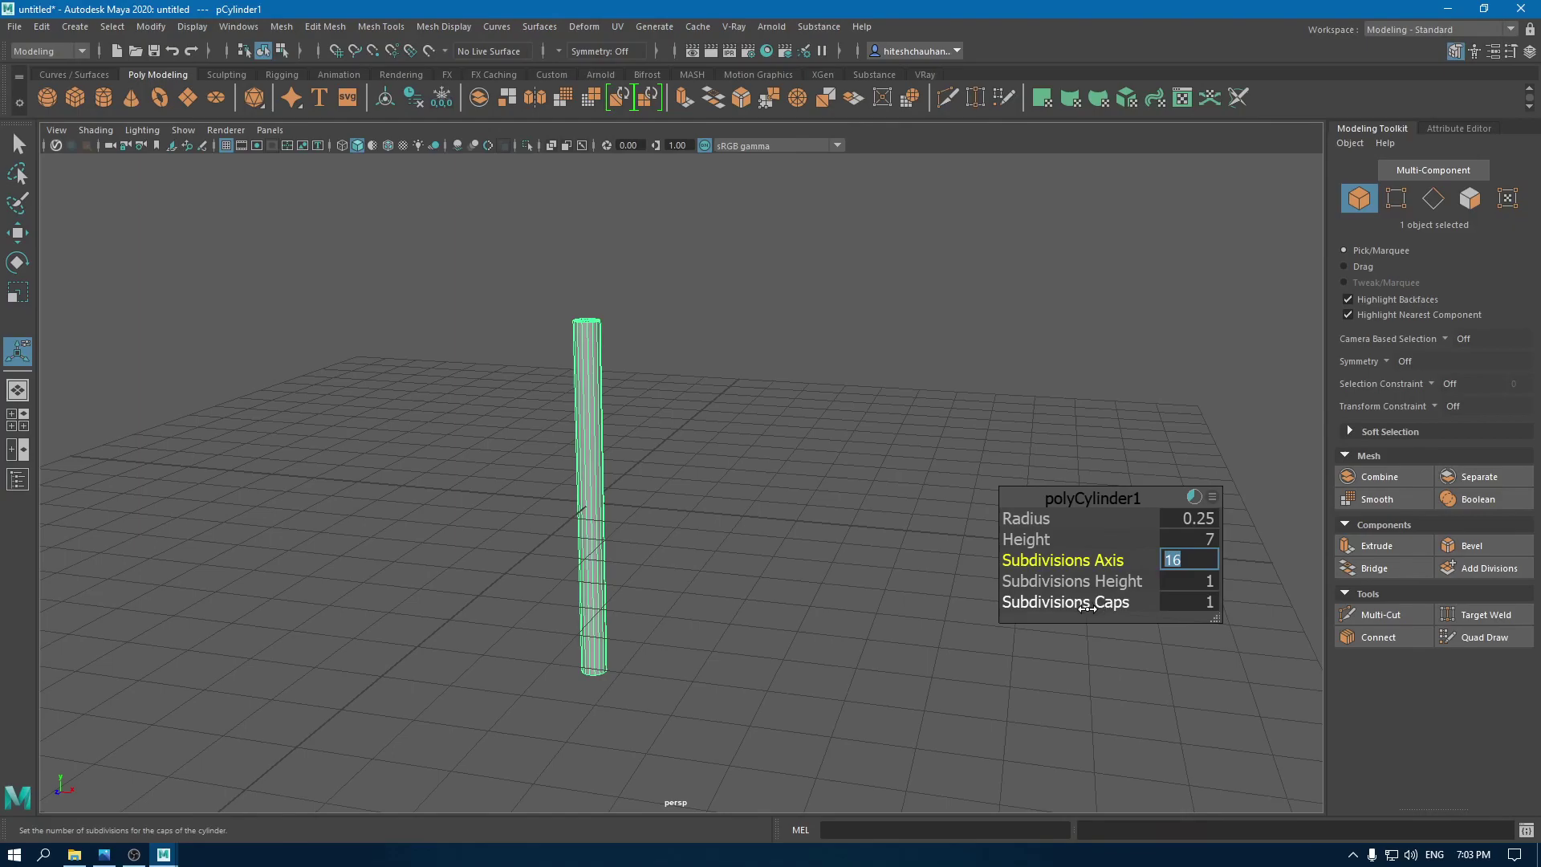
pyautogui.moveTo(1087, 608); pyautogui.dragTo(677, 515)
# Step: In the front view, move the cylinder along negative X to about -5.29
pyautogui.press('w')
pyautogui.press('space')
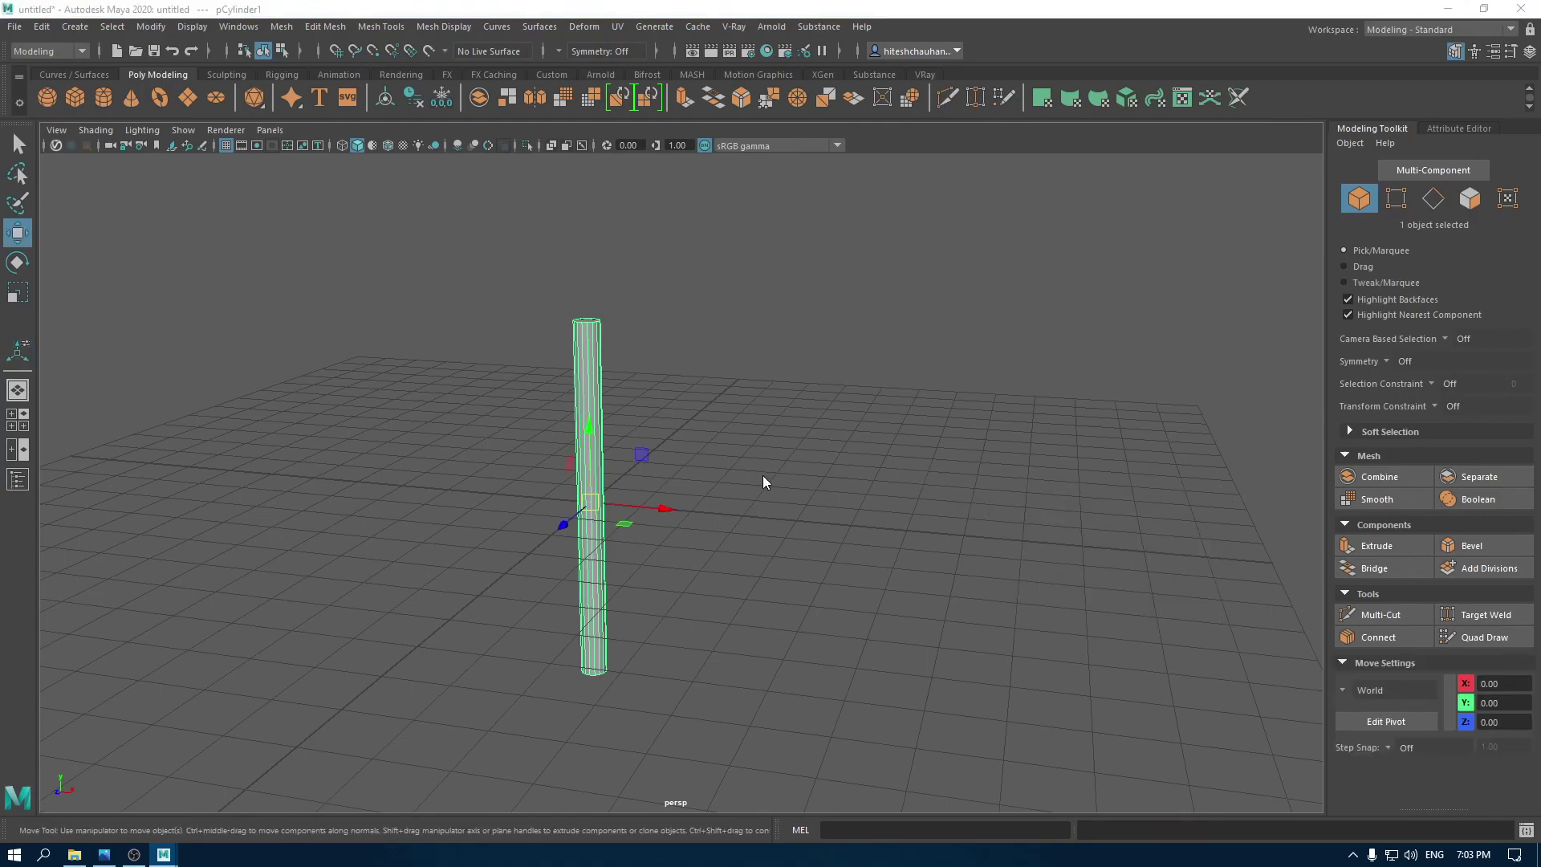
pyautogui.moveTo(763, 475); pyautogui.dragTo(781, 556)
pyautogui.scroll(-2, 769, 514)
pyautogui.moveTo(759, 485); pyautogui.dragTo(565, 492)
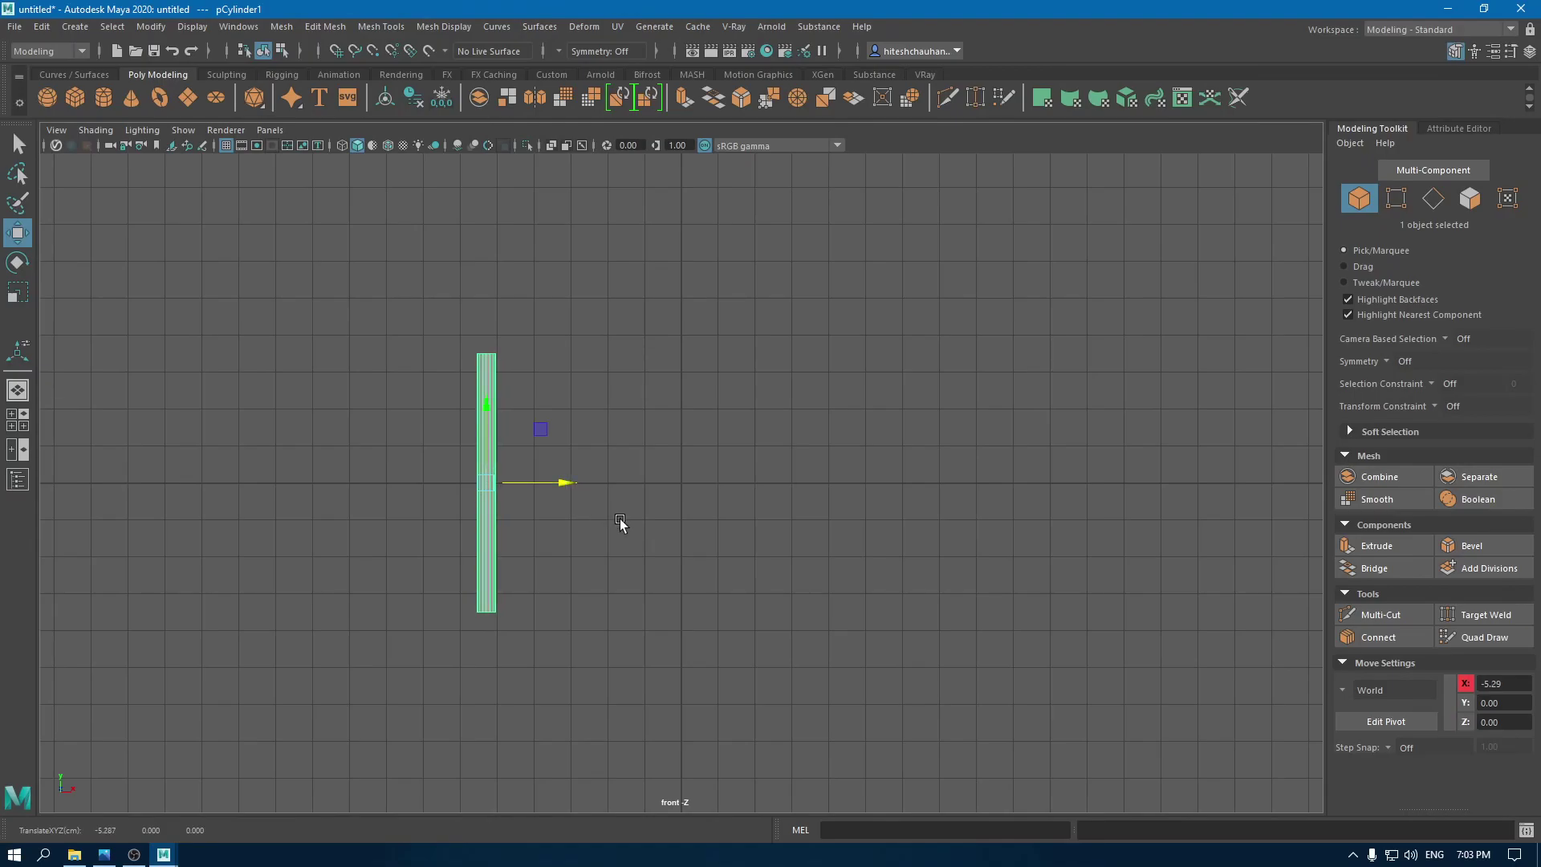
# Step: Duplicate the cylinder, place the copy at about X 2.68, and shift the original to about X -3.81
pyautogui.hotkey('ctrl', 'd')
pyautogui.moveTo(603, 503); pyautogui.dragTo(869, 507, button='middle')
pyautogui.click(491, 496)
pyautogui.moveTo(559, 485); pyautogui.dragTo(619, 476)
pyautogui.press('space')
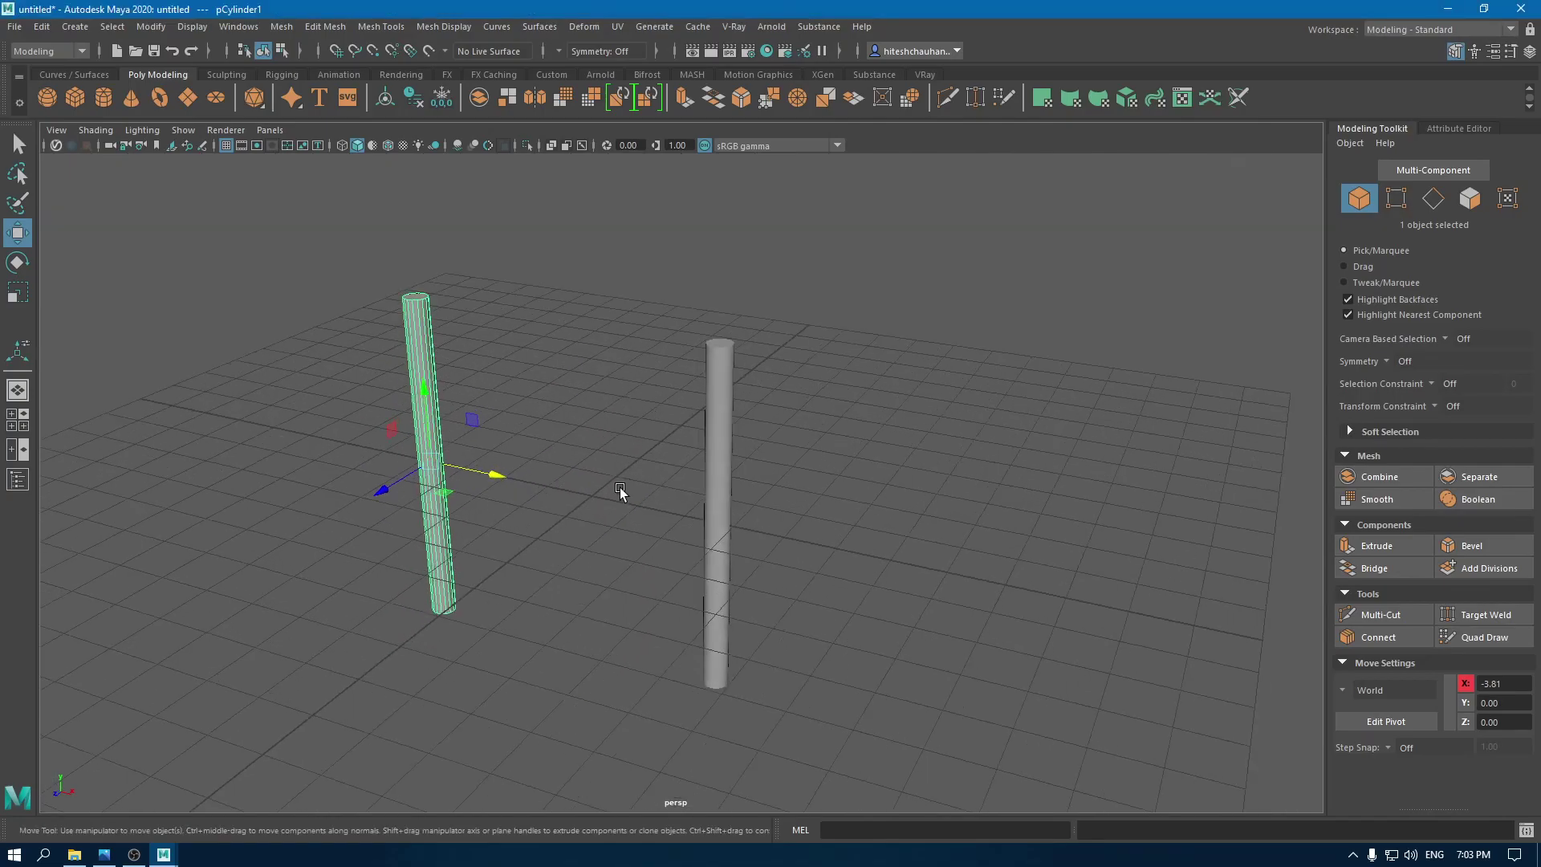
# Step: Duplicate both vertical cylinders together and raise the copies to about Y 6.78
pyautogui.scroll(-4, 649, 401)
pyautogui.moveTo(907, 325); pyautogui.dragTo(372, 479)
pyautogui.scroll(2, 482, 530)
pyautogui.keyDown('alt'); pyautogui.moveTo(516, 548); pyautogui.dragTo(161, 556); pyautogui.keyUp('alt')
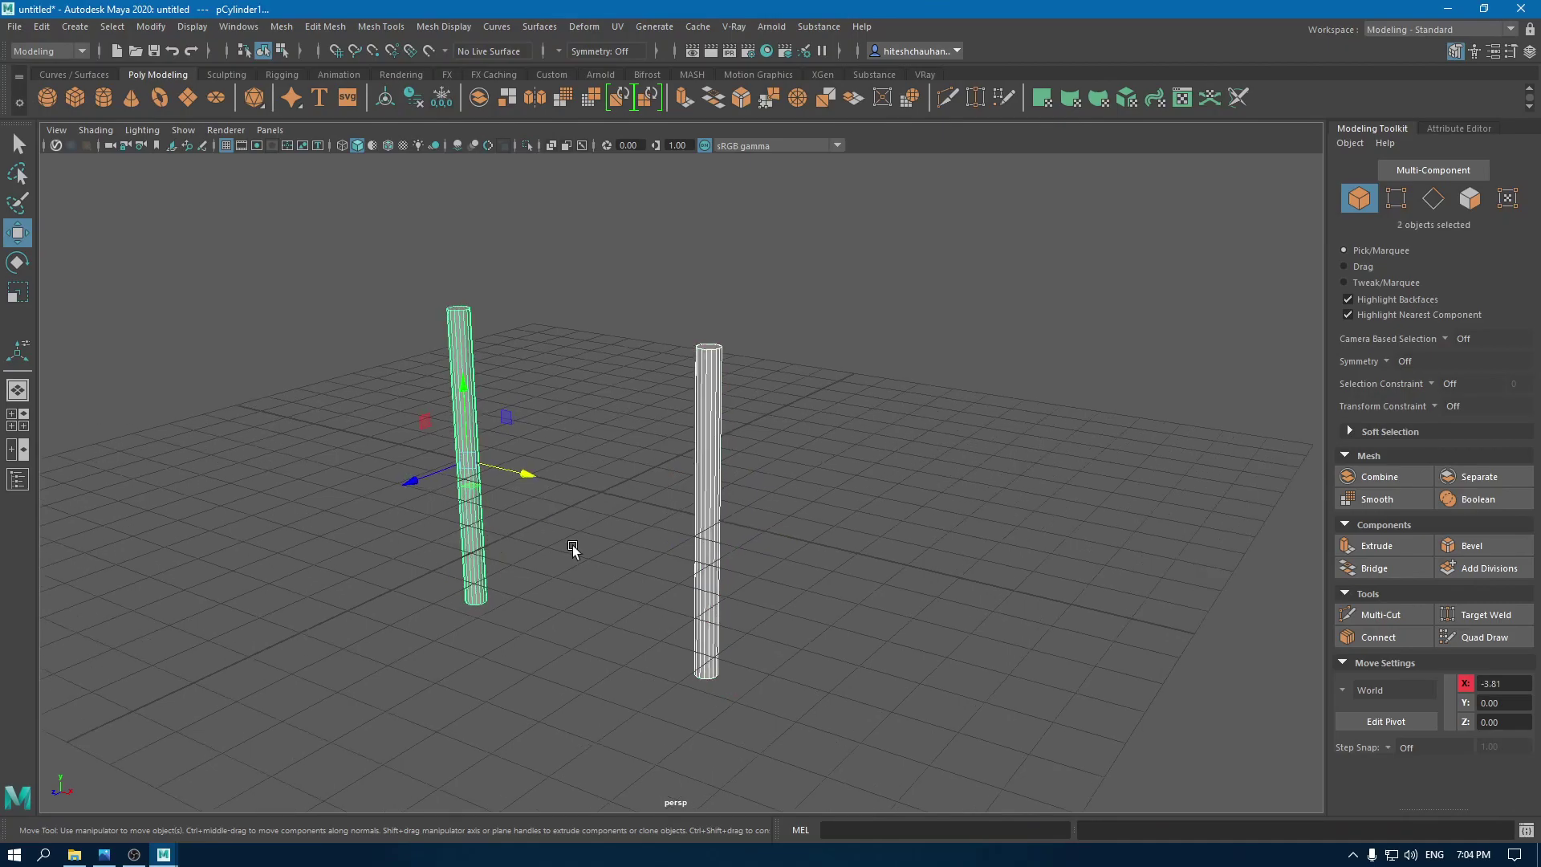
pyautogui.keyDown('alt'); pyautogui.moveTo(566, 523); pyautogui.dragTo(628, 599); pyautogui.keyUp('alt')
pyautogui.hotkey('ctrl', 'd')
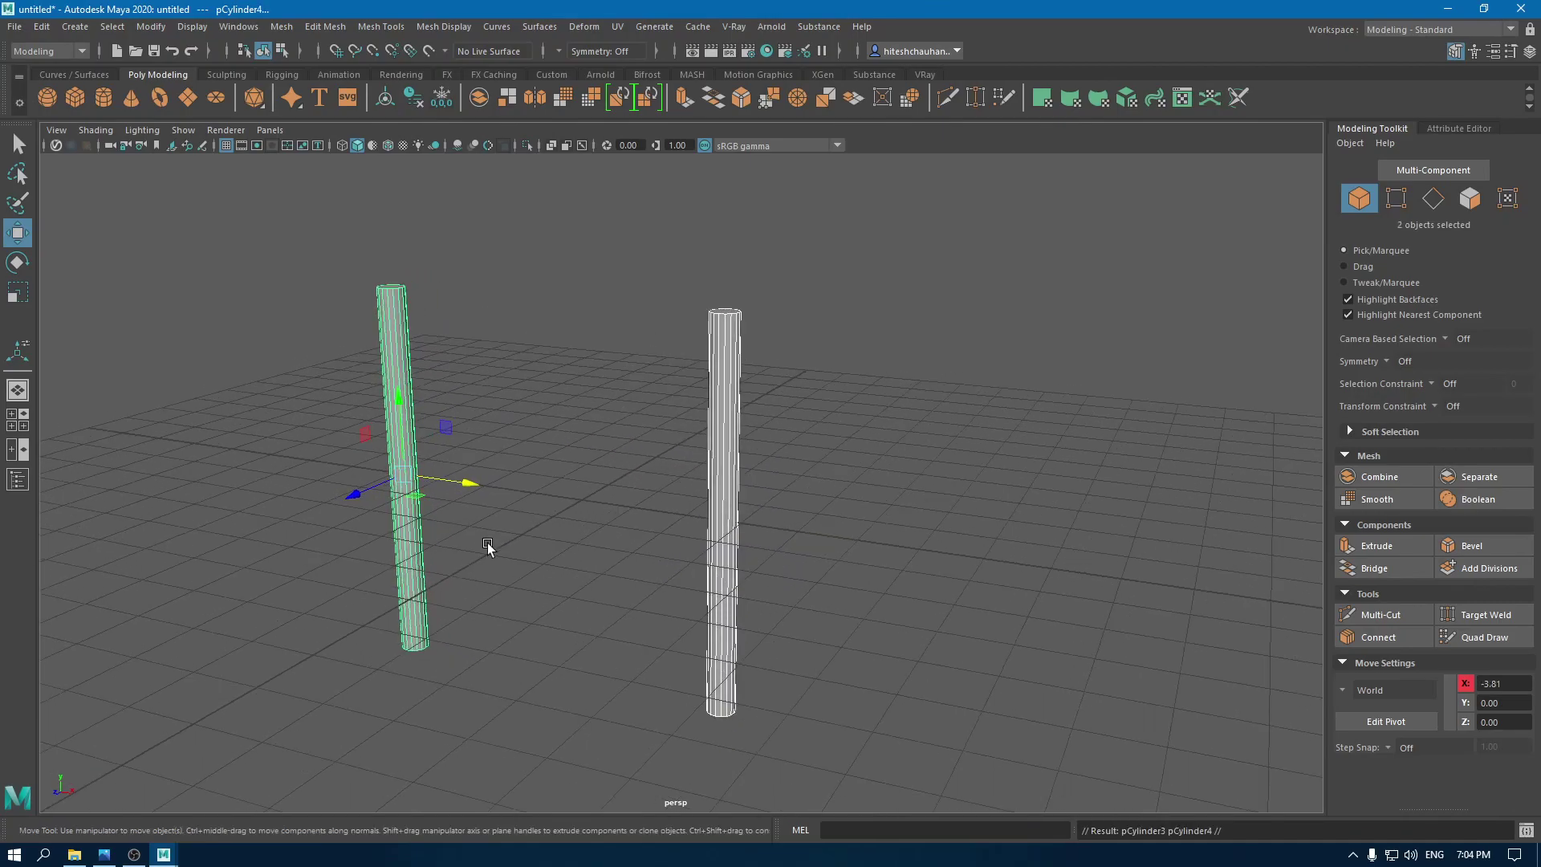
pyautogui.moveTo(399, 399); pyautogui.dragTo(405, 48)
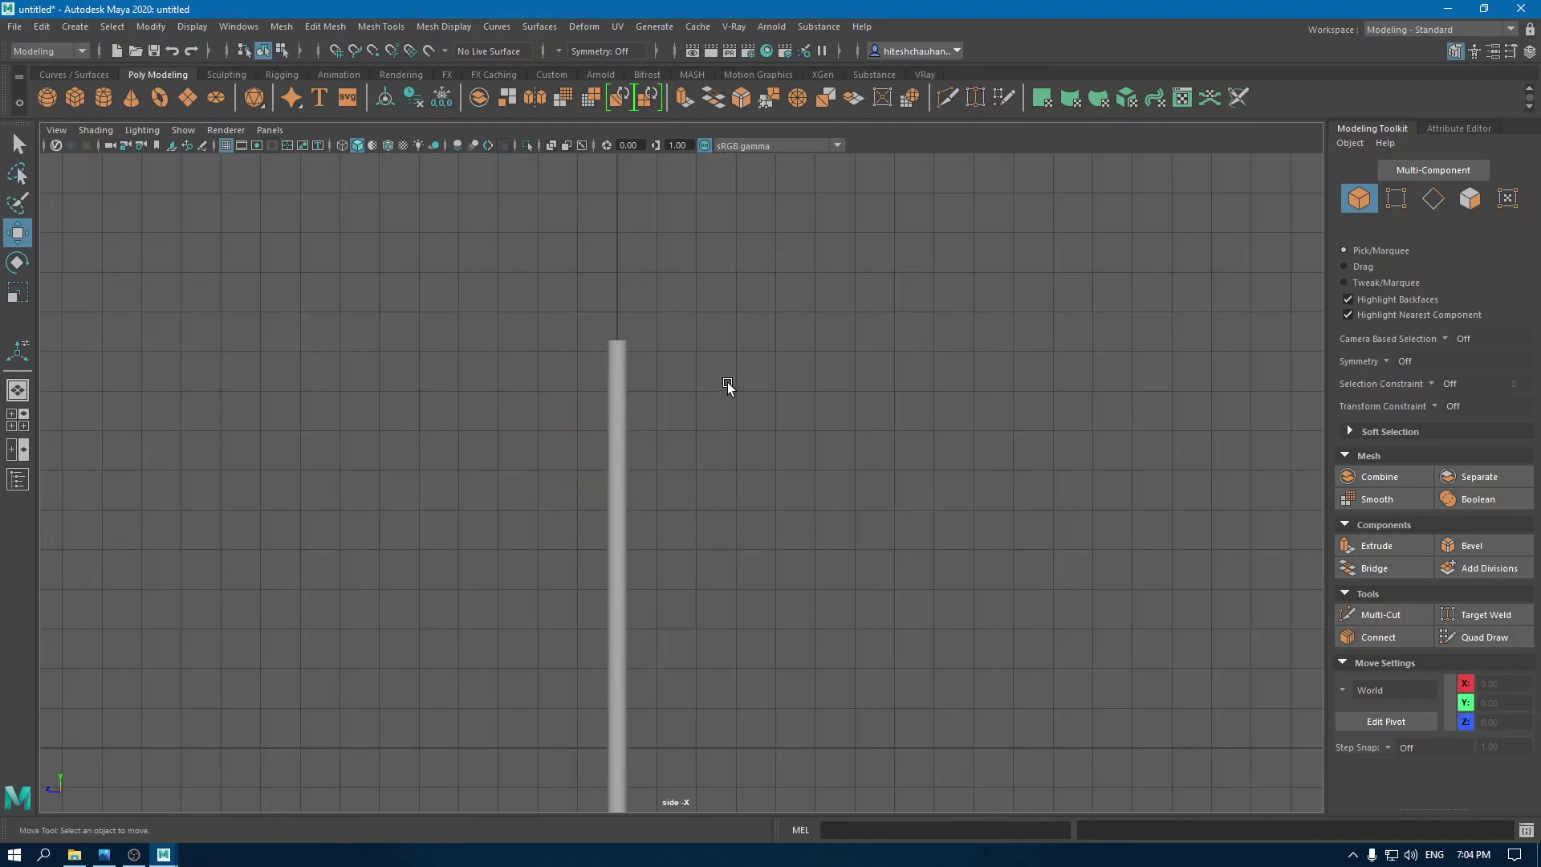
# Step: In the side view, scale the two upper cylinders to about 0.6 of their length
pyautogui.moveTo(727, 382); pyautogui.dragTo(490, 435)
pyautogui.press('r')
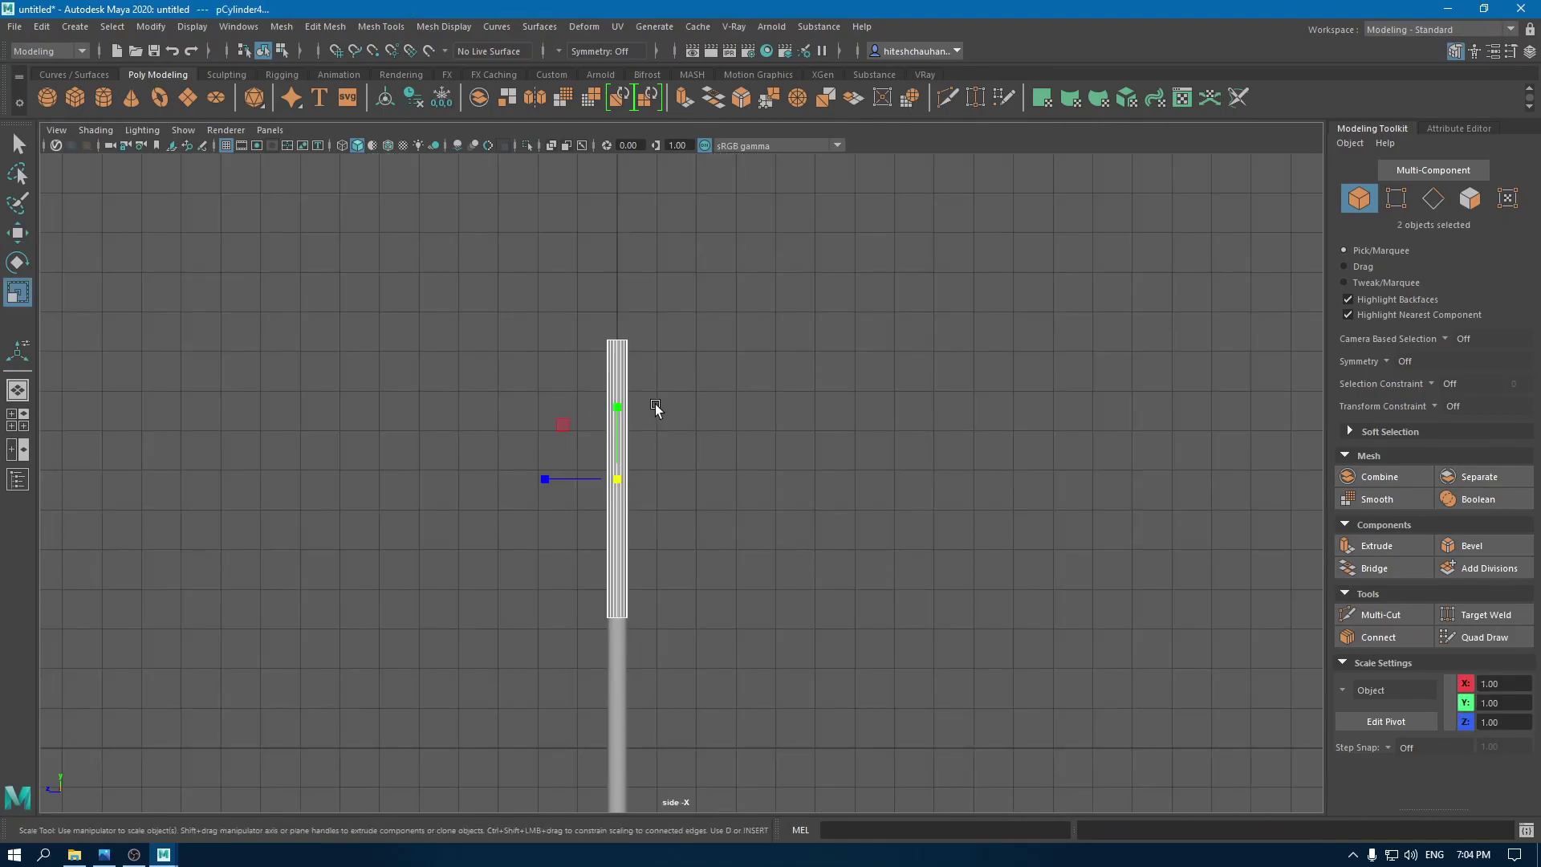
pyautogui.moveTo(614, 406); pyautogui.dragTo(610, 430)
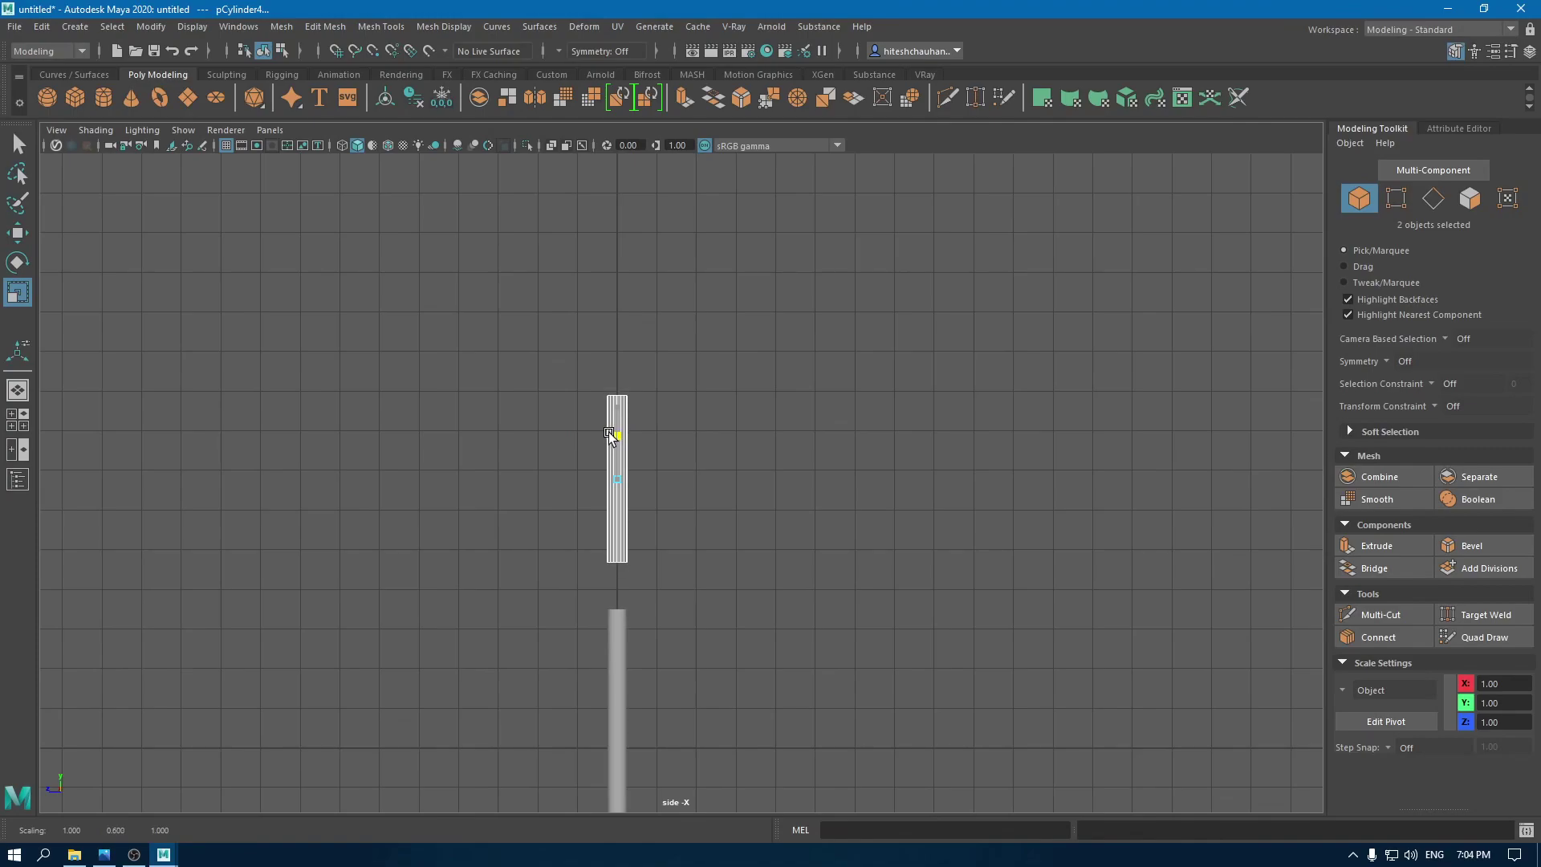
# Step: Tilt the two upper cylinders backward about 30 degrees and offset them behind the lower posts, leaving a gap above the posts
pyautogui.press('e')
pyautogui.moveTo(660, 407); pyautogui.dragTo(676, 431)
pyautogui.press('w')
pyautogui.moveTo(531, 481); pyautogui.dragTo(602, 479)
pyautogui.moveTo(675, 404); pyautogui.dragTo(672, 415)
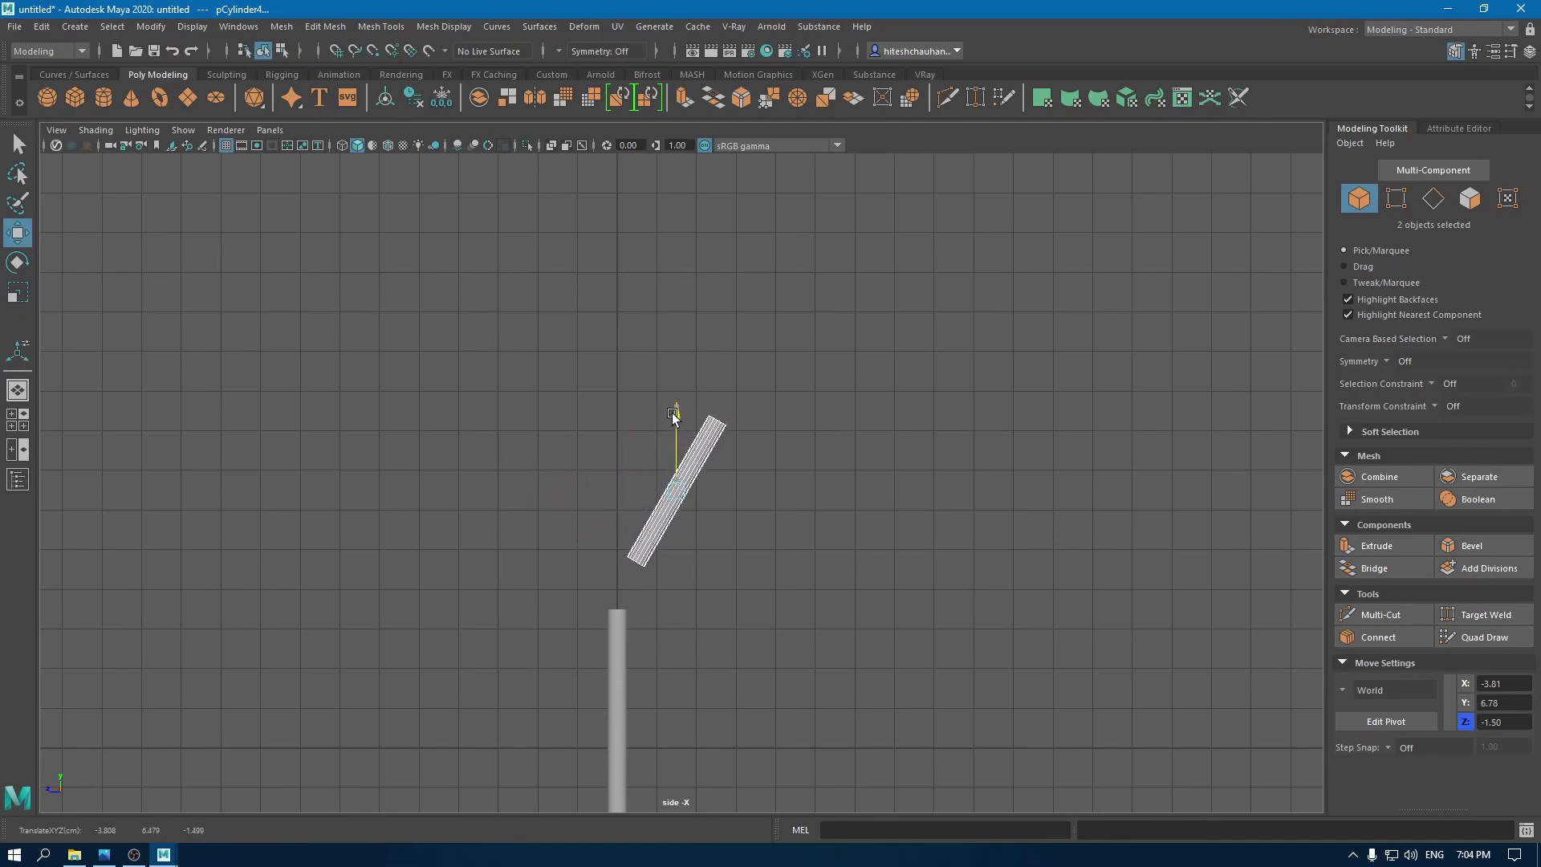
pyautogui.moveTo(600, 493); pyautogui.dragTo(613, 428)
# Step: Duplicate the right lower post and move the copy along X to about -0.39, between the two posts
pyautogui.press('space')
pyautogui.keyDown('alt'); pyautogui.moveTo(618, 529); pyautogui.dragTo(676, 536); pyautogui.keyUp('alt')
pyautogui.scroll(-2, 676, 513)
pyautogui.keyDown('alt'); pyautogui.moveTo(674, 413); pyautogui.dragTo(684, 467, button='middle'); pyautogui.keyUp('alt')
pyautogui.click(871, 546)
pyautogui.keyDown('alt'); pyautogui.moveTo(871, 546); pyautogui.dragTo(931, 486); pyautogui.keyUp('alt')
pyautogui.click(761, 514)
pyautogui.scroll(-2, 568, 498)
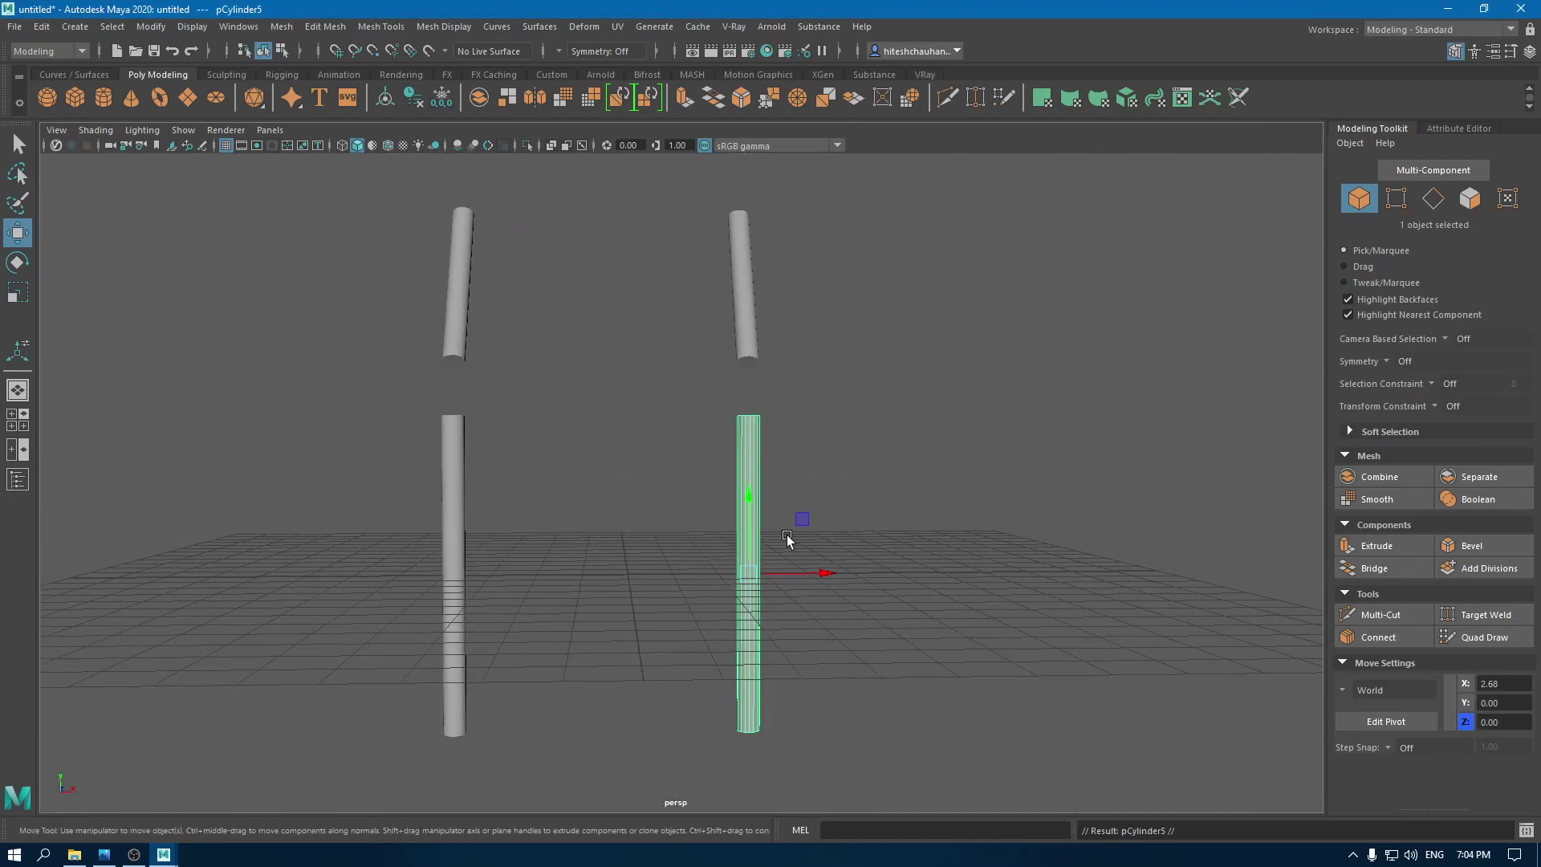
pyautogui.moveTo(822, 568); pyautogui.dragTo(688, 578)
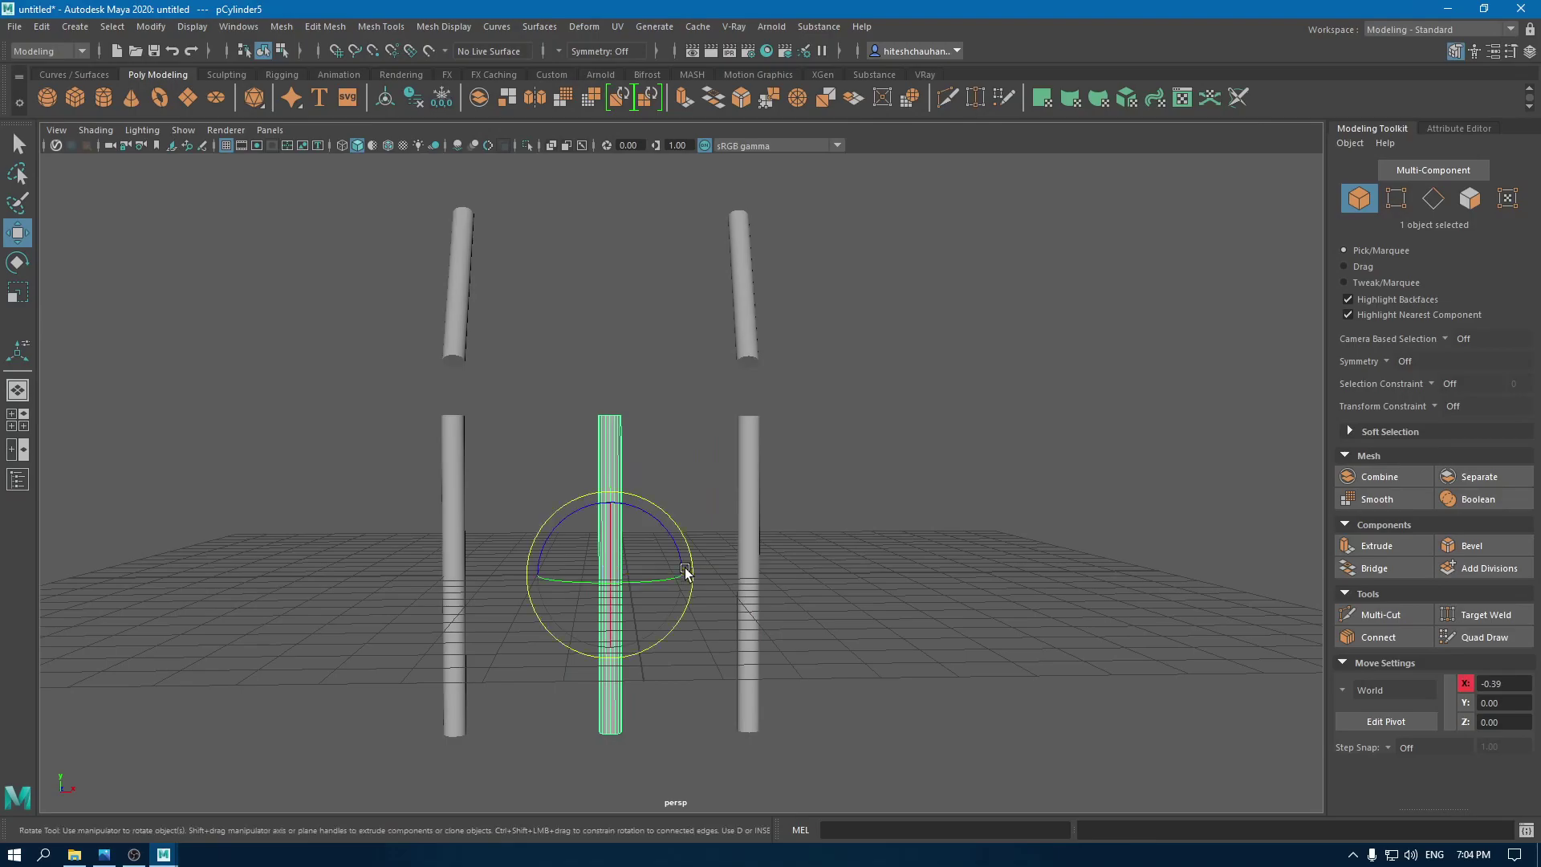
# Step: Rotate the middle cylinder 90 degrees to horizontal in the front view and shorten it to fit between the posts
pyautogui.press('e')
pyautogui.press('space')
pyautogui.moveTo(570, 510); pyautogui.dragTo(570, 619)
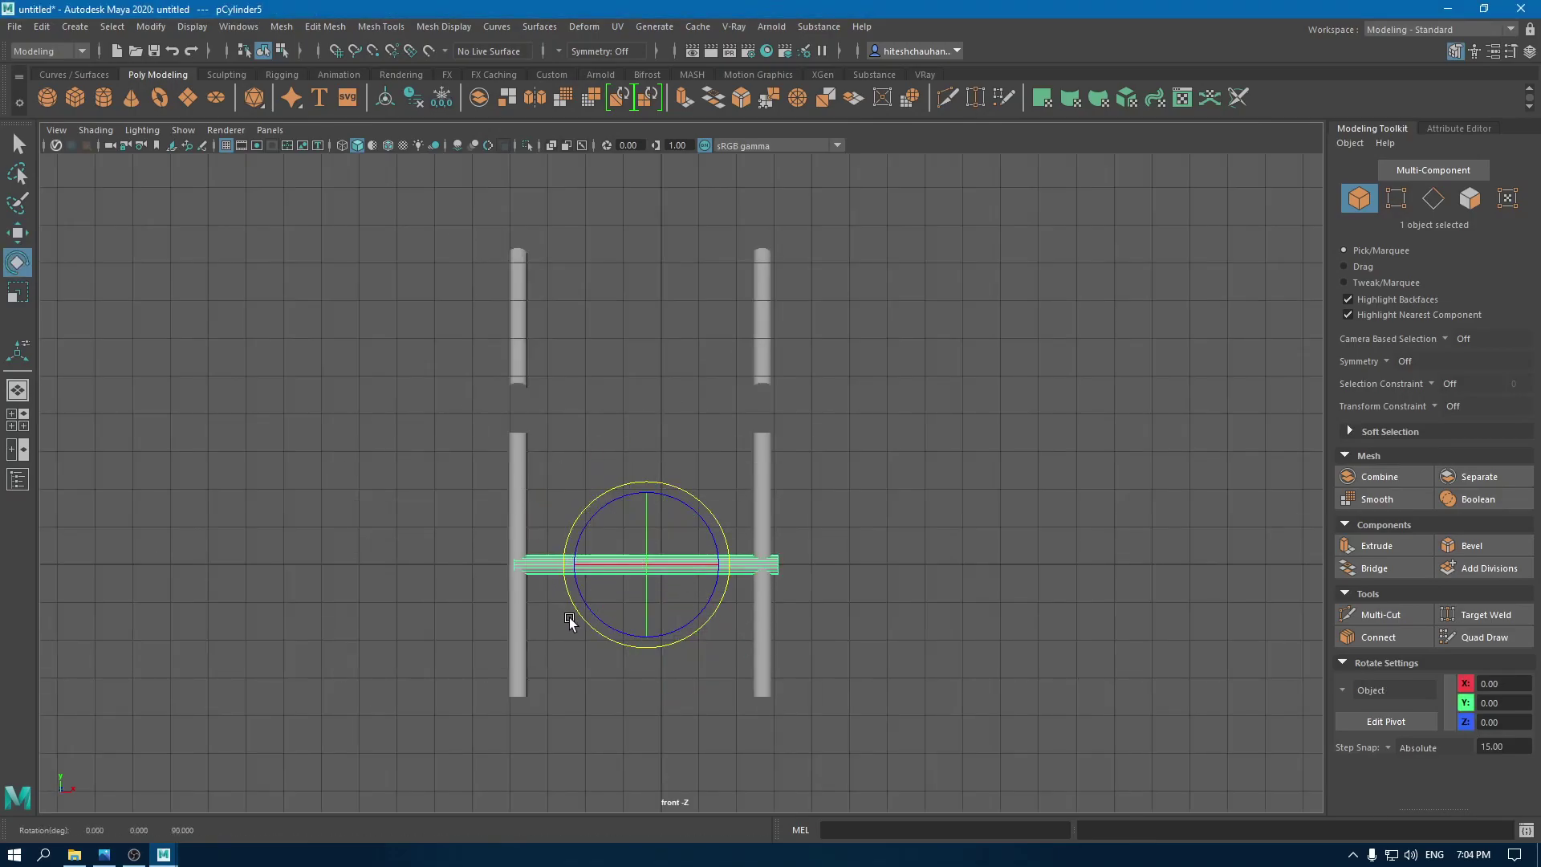
pyautogui.press('r')
pyautogui.moveTo(567, 566); pyautogui.dragTo(600, 570)
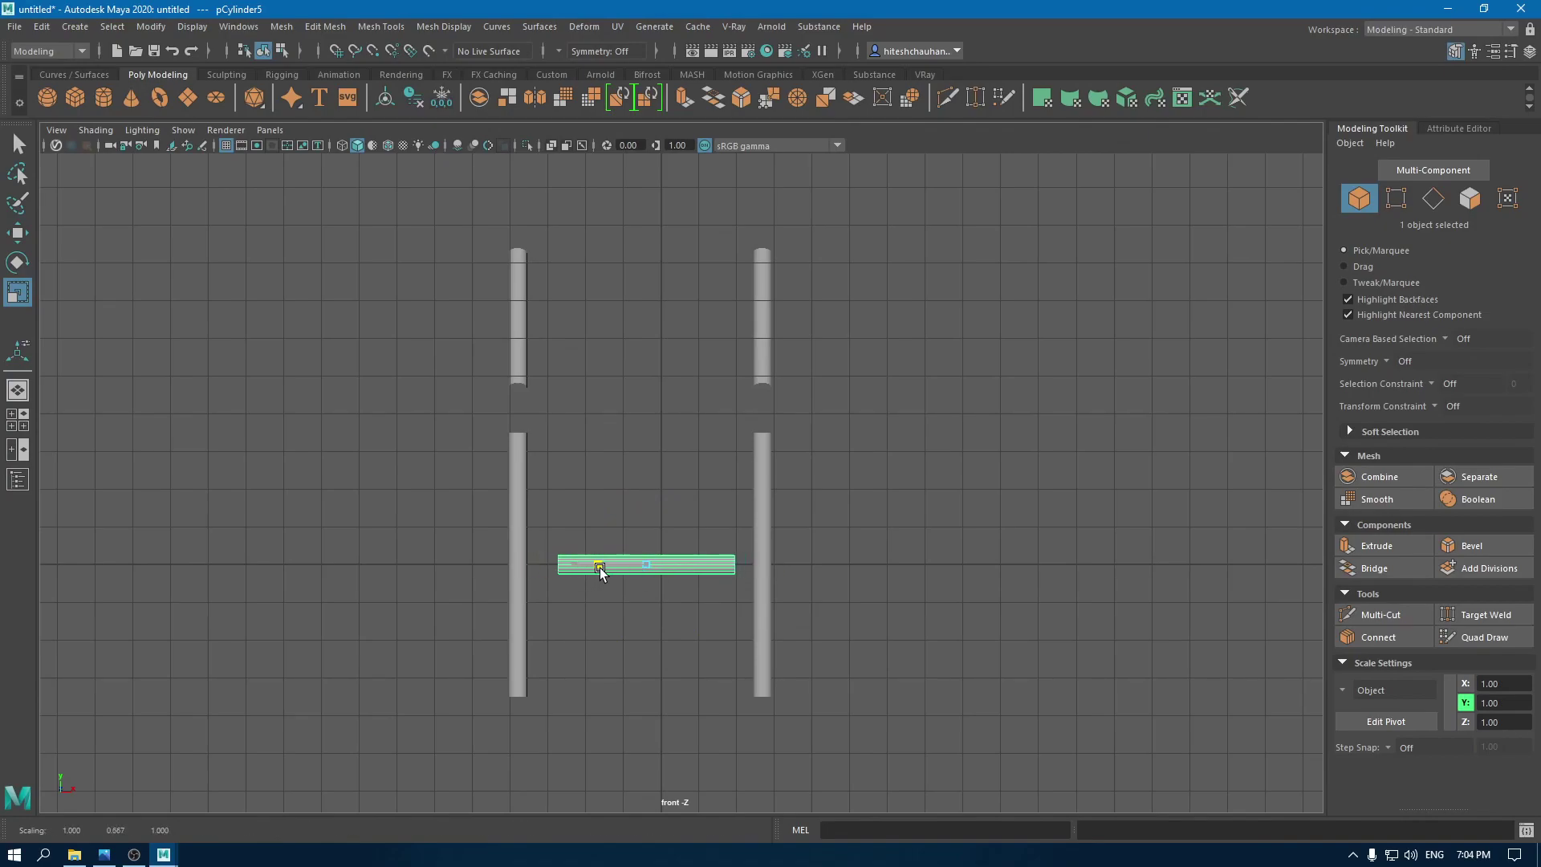
# Step: Raise the horizontal cylinder above the tilted tubes to about Y 8.83
pyautogui.press('w')
pyautogui.moveTo(646, 491); pyautogui.dragTo(652, 157)
pyautogui.press('space')
pyautogui.moveTo(643, 299); pyautogui.dragTo(664, 275)
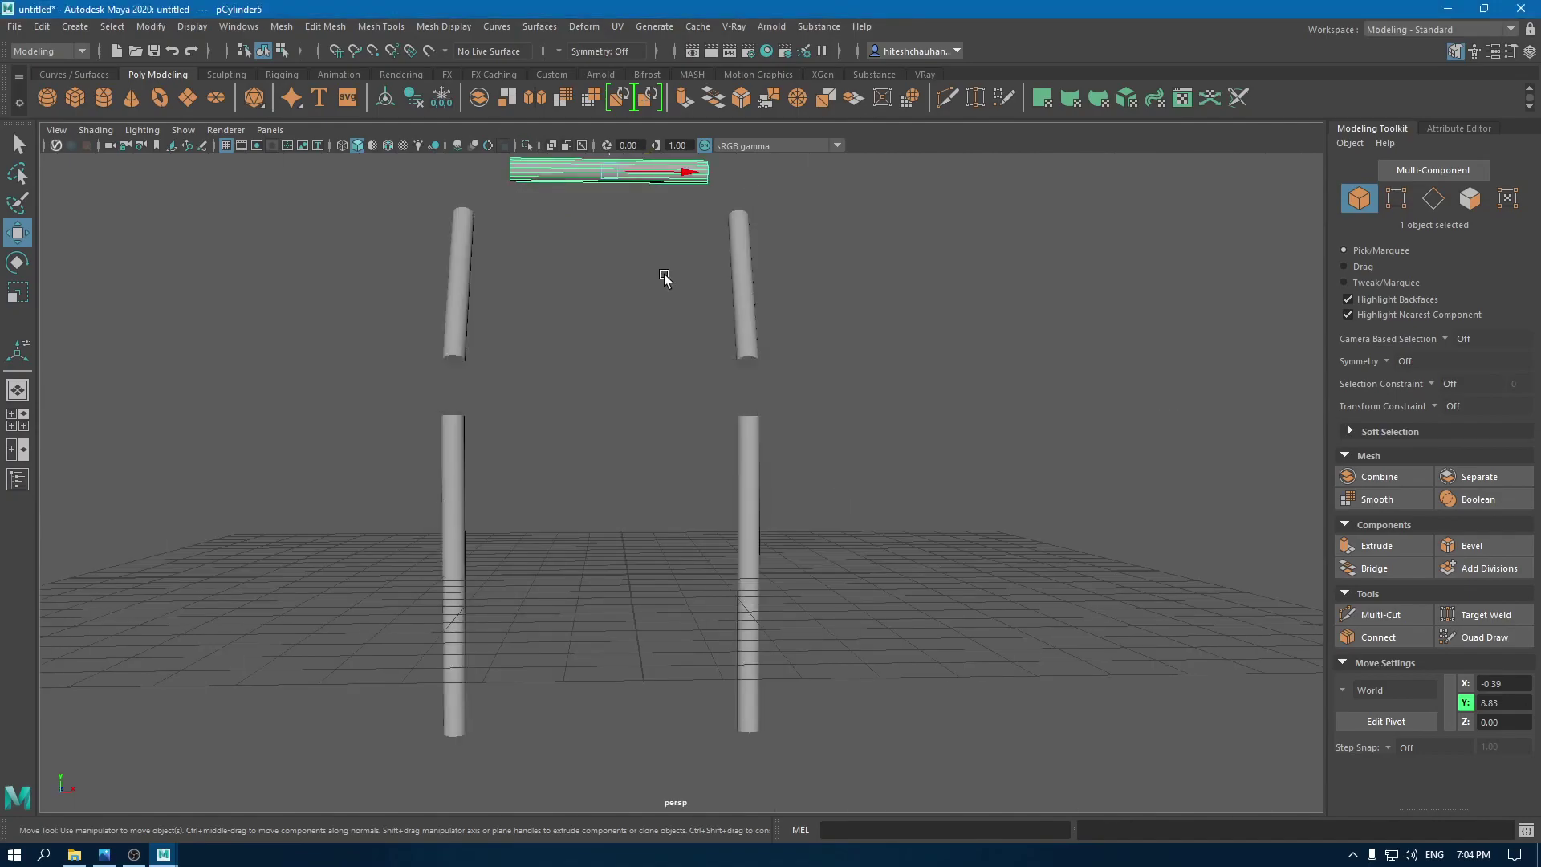
pyautogui.moveTo(627, 446)
pyautogui.keyDown('alt'); pyautogui.mouseDown()
pyautogui.moveTo(551, 548)
pyautogui.moveTo(507, 431)
pyautogui.moveTo(648, 397)
pyautogui.moveTo(607, 446)
pyautogui.moveTo(724, 435)
pyautogui.moveTo(655, 437)
pyautogui.mouseUp(); pyautogui.keyUp('alt')
# Step: Move the crossbar back to about Z -3.27 and center it between the tubes at about X -0.52
pyautogui.press('space')
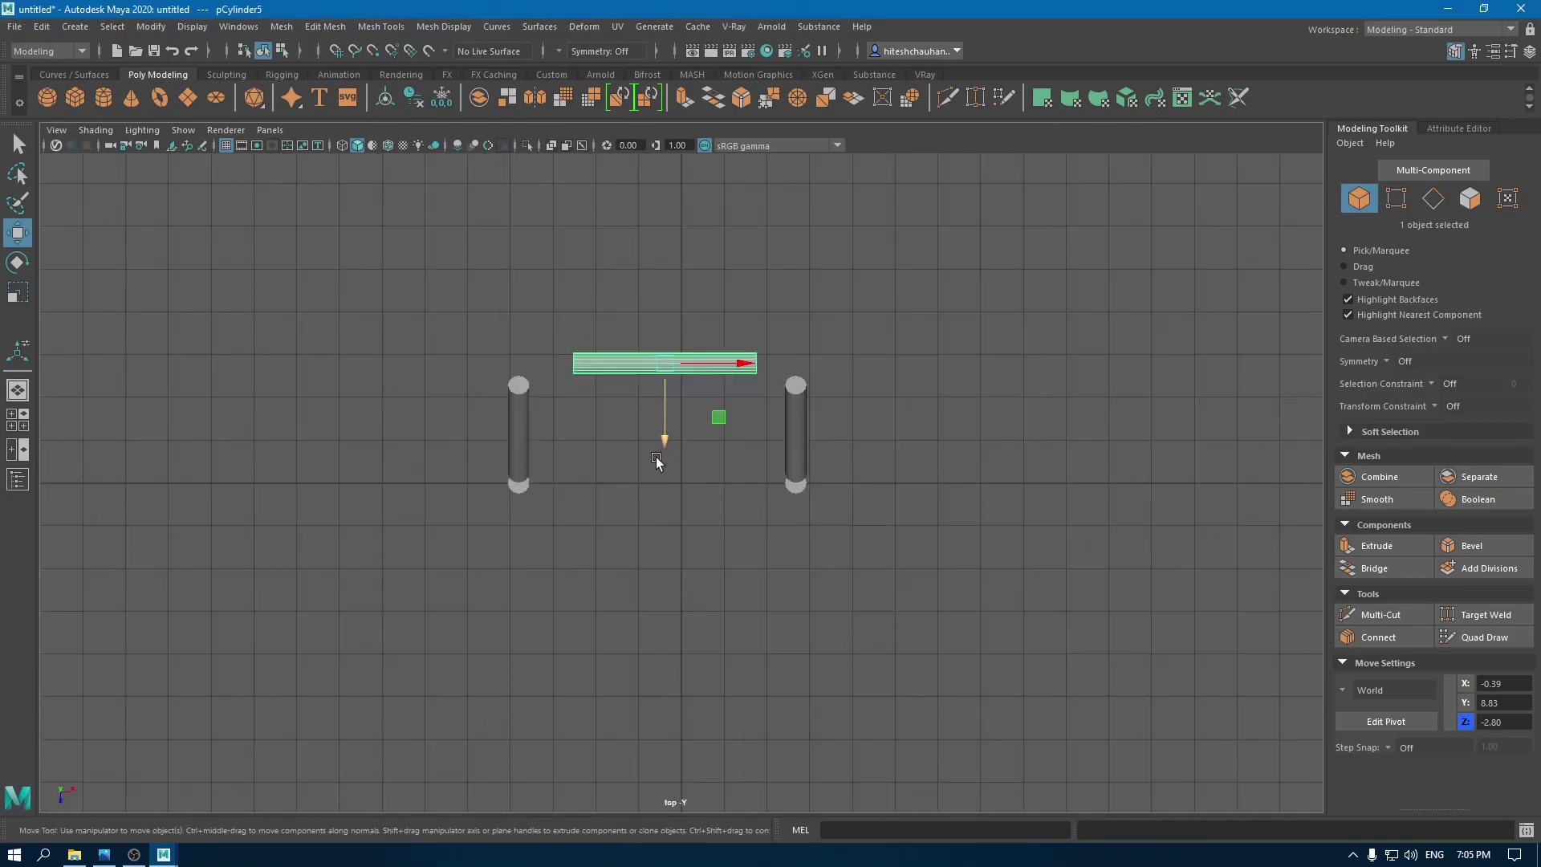
pyautogui.moveTo(657, 530)
pyautogui.mouseDown()
pyautogui.moveTo(653, 499)
pyautogui.moveTo(677, 483)
pyautogui.moveTo(686, 536)
pyautogui.mouseUp()
pyautogui.press('space')
pyautogui.press('space')
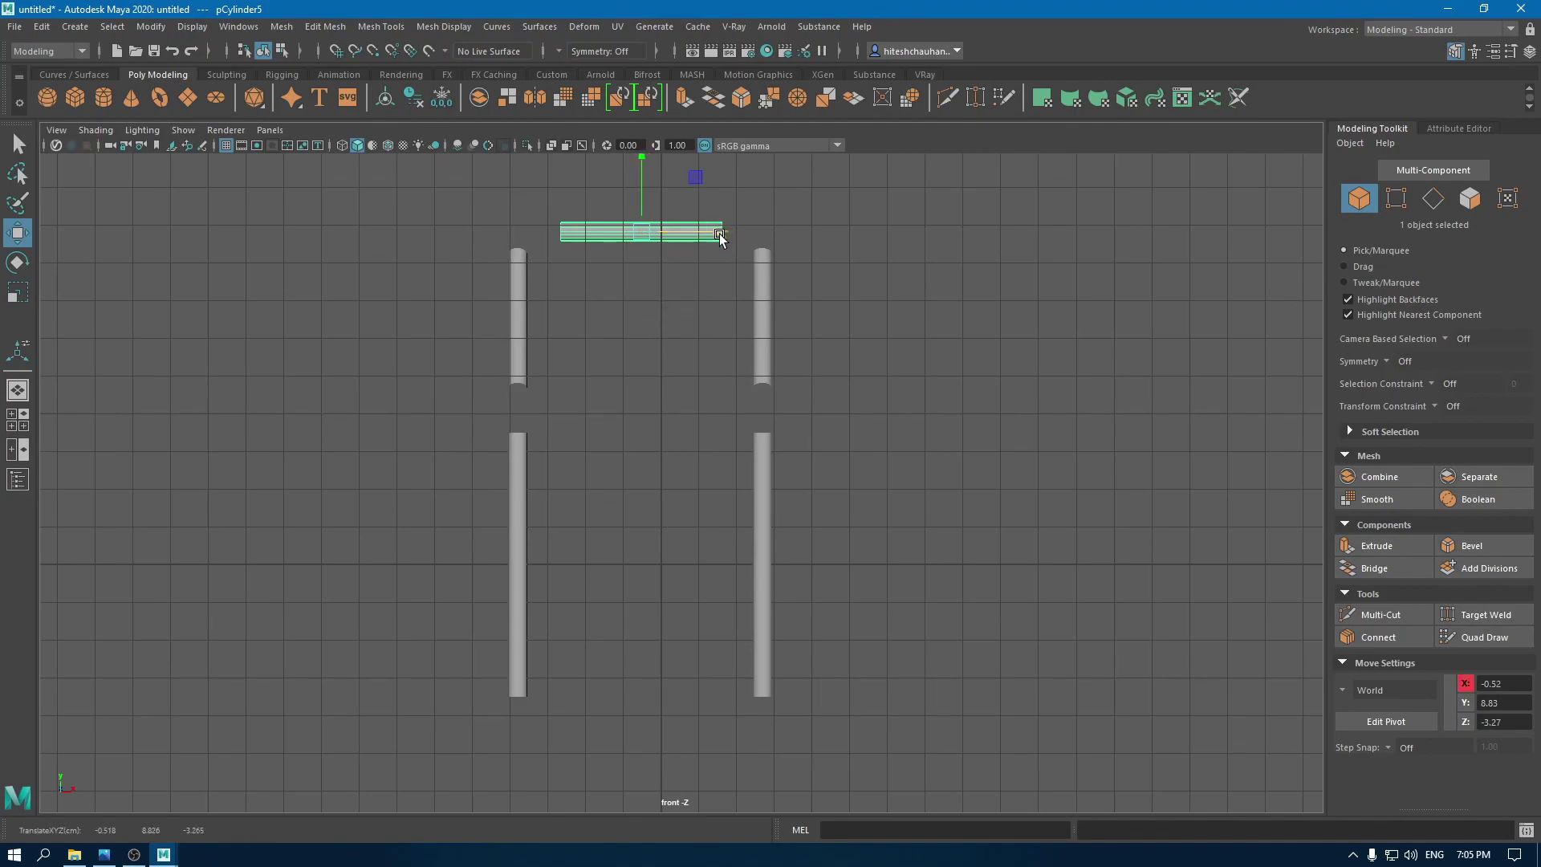
pyautogui.click(673, 398)
pyautogui.click(666, 234)
pyautogui.press('space')
pyautogui.moveTo(656, 316); pyautogui.dragTo(675, 281)
# Step: Combine all five cylinders into a single mesh
pyautogui.keyDown('alt'); pyautogui.moveTo(667, 459); pyautogui.dragTo(517, 406); pyautogui.keyUp('alt')
pyautogui.moveTo(908, 270); pyautogui.dragTo(341, 803)
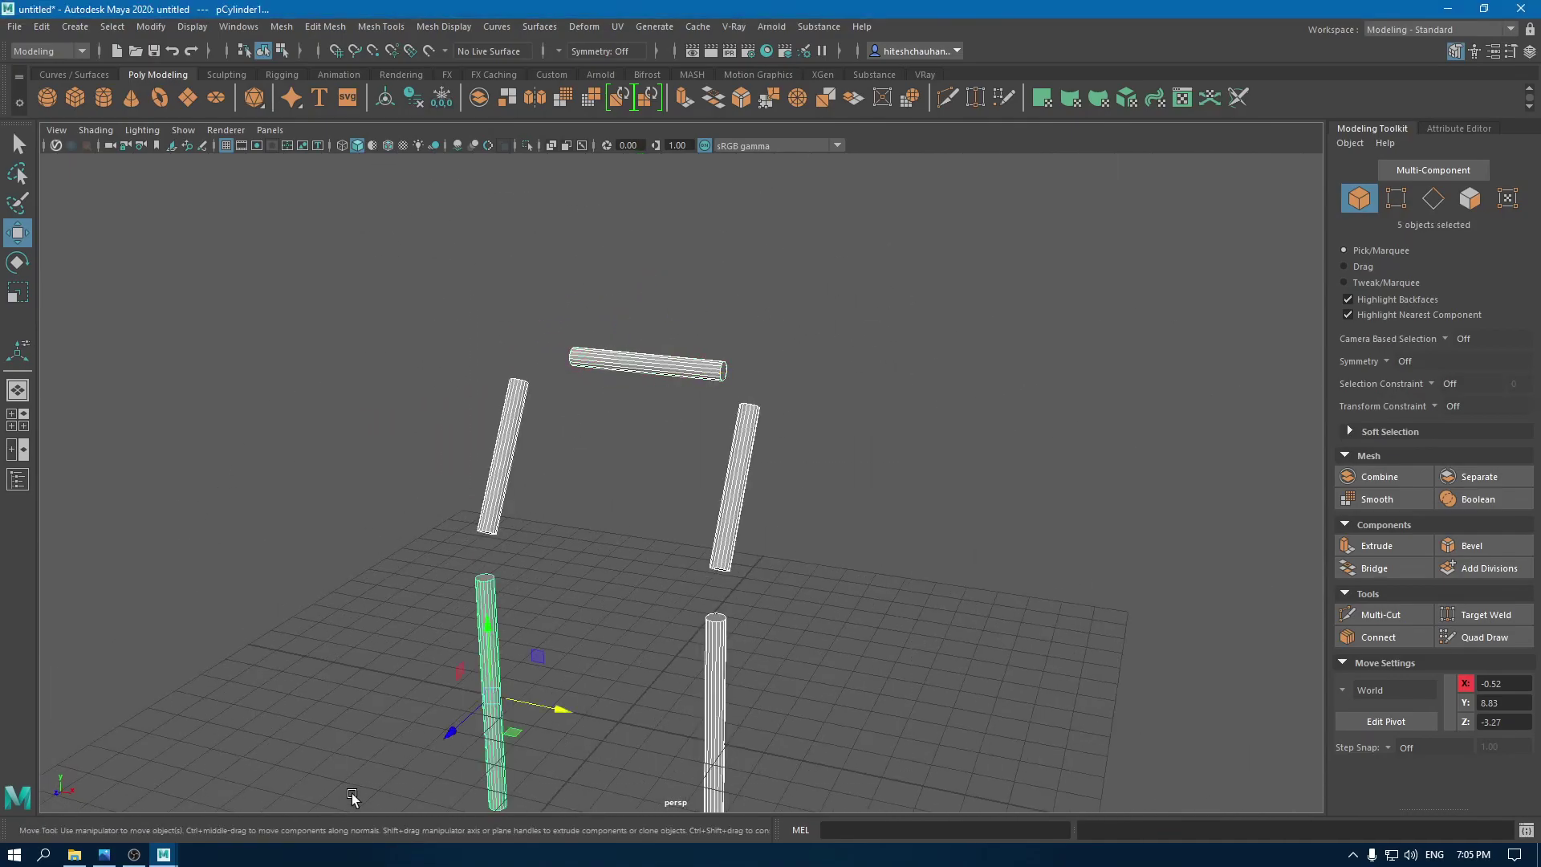
pyautogui.keyDown('alt'); pyautogui.moveTo(558, 574); pyautogui.dragTo(522, 462, button='middle'); pyautogui.keyUp('alt')
pyautogui.keyDown('shift'); pyautogui.moveTo(523, 456); pyautogui.dragTo(503, 753, button='right'); pyautogui.keyUp('shift')
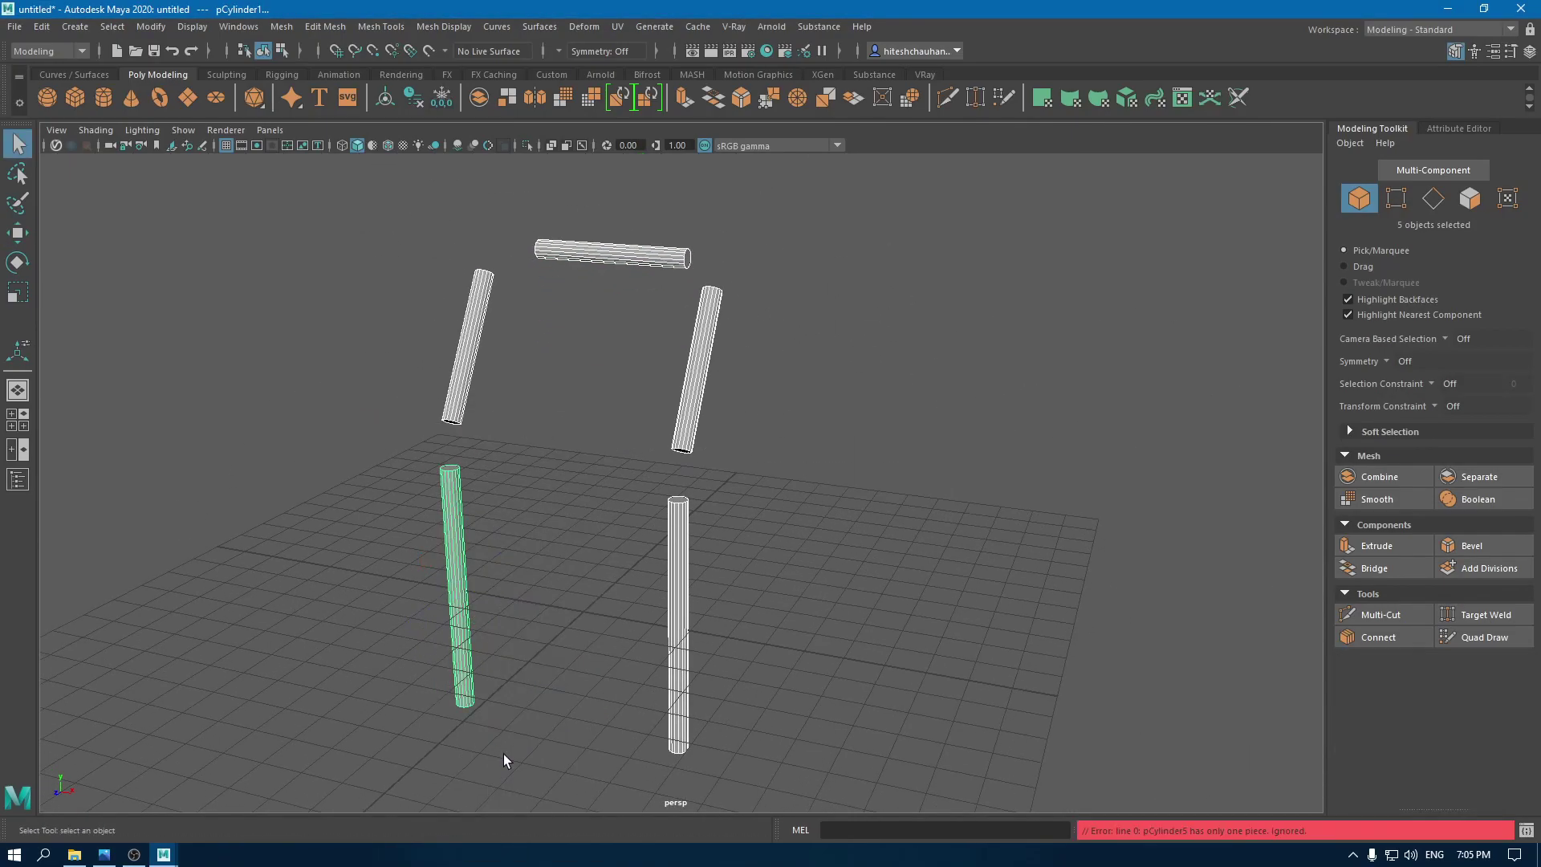
pyautogui.keyDown('shift'); pyautogui.moveTo(499, 424); pyautogui.dragTo(481, 762, button='right'); pyautogui.keyUp('shift')
# Step: Bridge the facing end caps of the right tilted tube and the right lower post
pyautogui.press('w')
pyautogui.keyDown('alt'); pyautogui.moveTo(585, 543); pyautogui.dragTo(586, 581, button='middle'); pyautogui.keyUp('alt')
pyautogui.keyDown('alt'); pyautogui.moveTo(586, 581); pyautogui.dragTo(643, 595, button='right'); pyautogui.keyUp('alt')
pyautogui.keyDown('alt'); pyautogui.moveTo(643, 595); pyautogui.dragTo(676, 325, button='middle'); pyautogui.keyUp('alt')
pyautogui.keyDown('alt'); pyautogui.moveTo(676, 325); pyautogui.dragTo(721, 464, button='right'); pyautogui.keyUp('alt')
pyautogui.moveTo(736, 408); pyautogui.dragTo(733, 461, button='right')
pyautogui.keyDown('alt'); pyautogui.moveTo(733, 461); pyautogui.dragTo(720, 451); pyautogui.keyUp('alt')
pyautogui.click(647, 456)
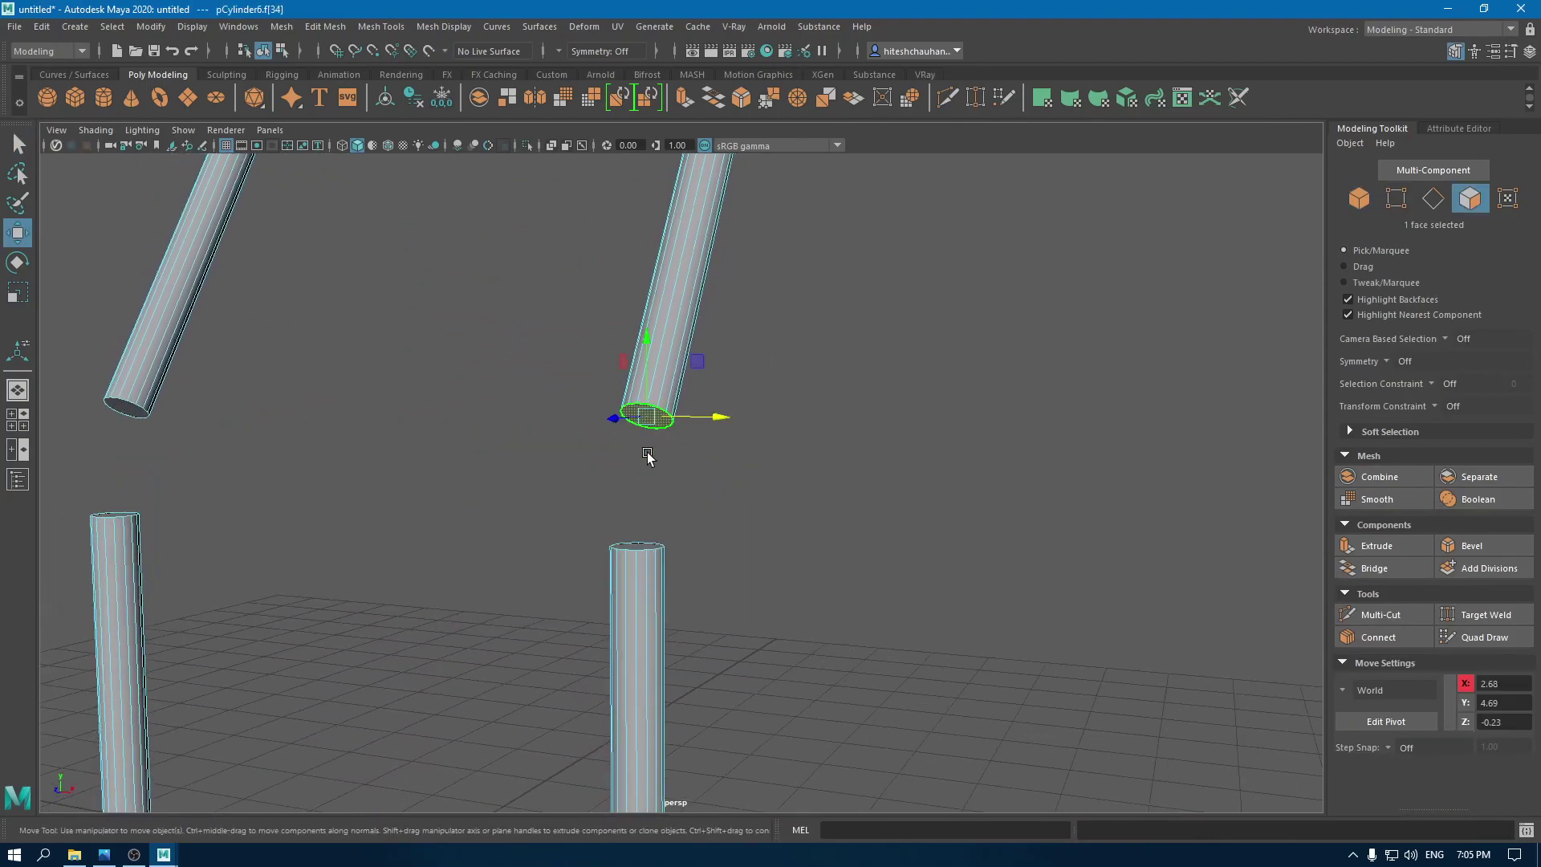
pyautogui.keyDown('shift'); pyautogui.click(634, 538); pyautogui.keyUp('shift')
pyautogui.keyDown('shift'); pyautogui.moveTo(694, 441); pyautogui.dragTo(695, 446, button='right'); pyautogui.keyUp('shift')
pyautogui.keyDown('shift'); pyautogui.moveTo(700, 715); pyautogui.dragTo(675, 679, button='right'); pyautogui.keyUp('shift')
pyautogui.keyDown('alt'); pyautogui.moveTo(688, 785); pyautogui.dragTo(744, 551); pyautogui.keyUp('alt')
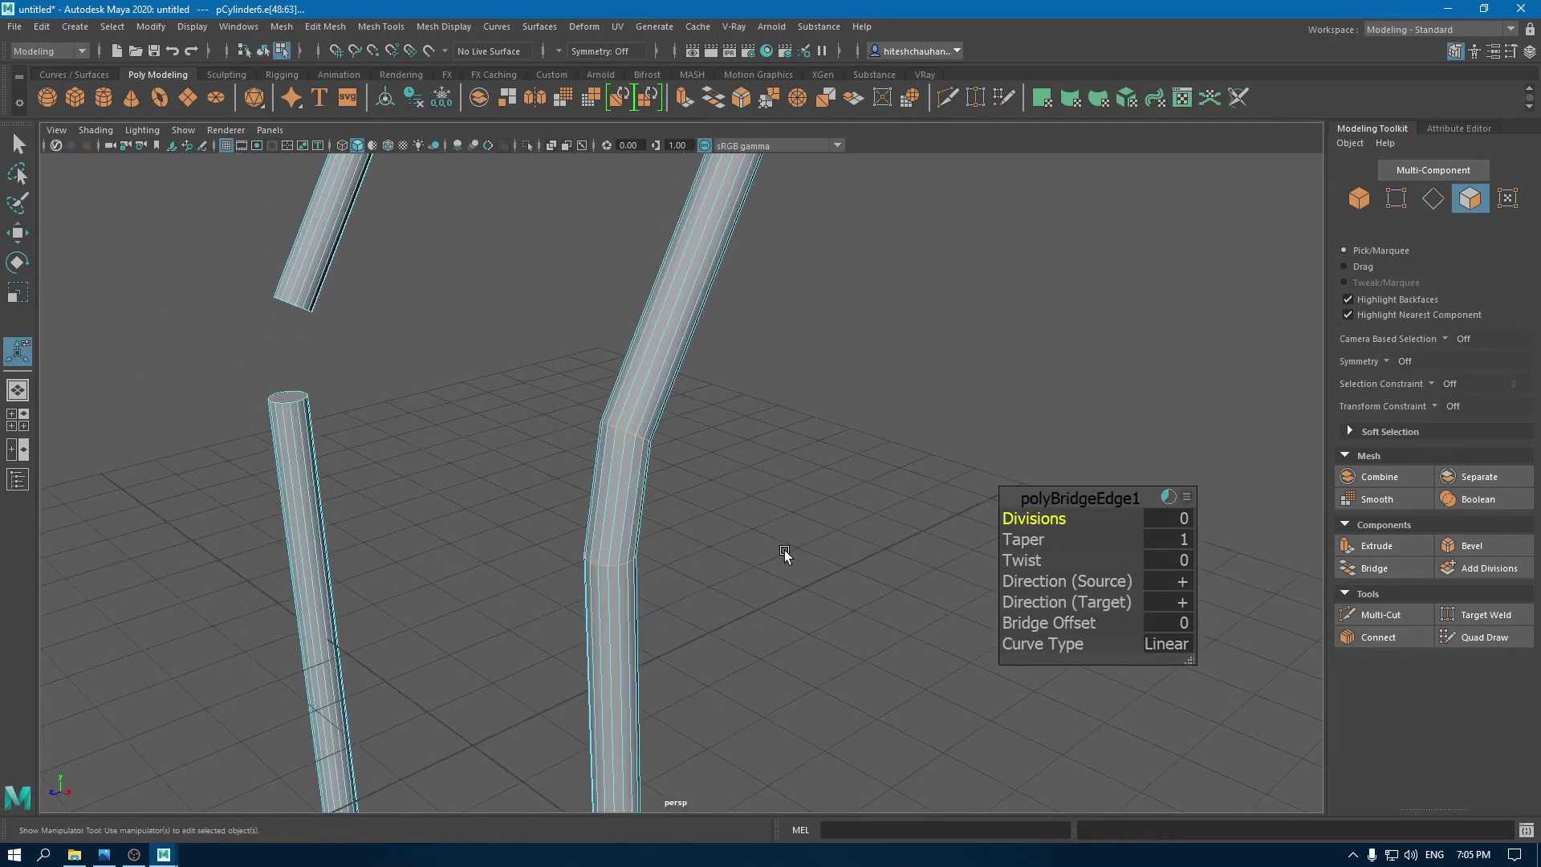
# Step: Set the right post bridge's curve type to Blend with 4 divisions
pyautogui.click(1174, 648)
pyautogui.press('Down')
pyautogui.press('Return')
pyautogui.moveTo(1041, 523); pyautogui.dragTo(1217, 517)
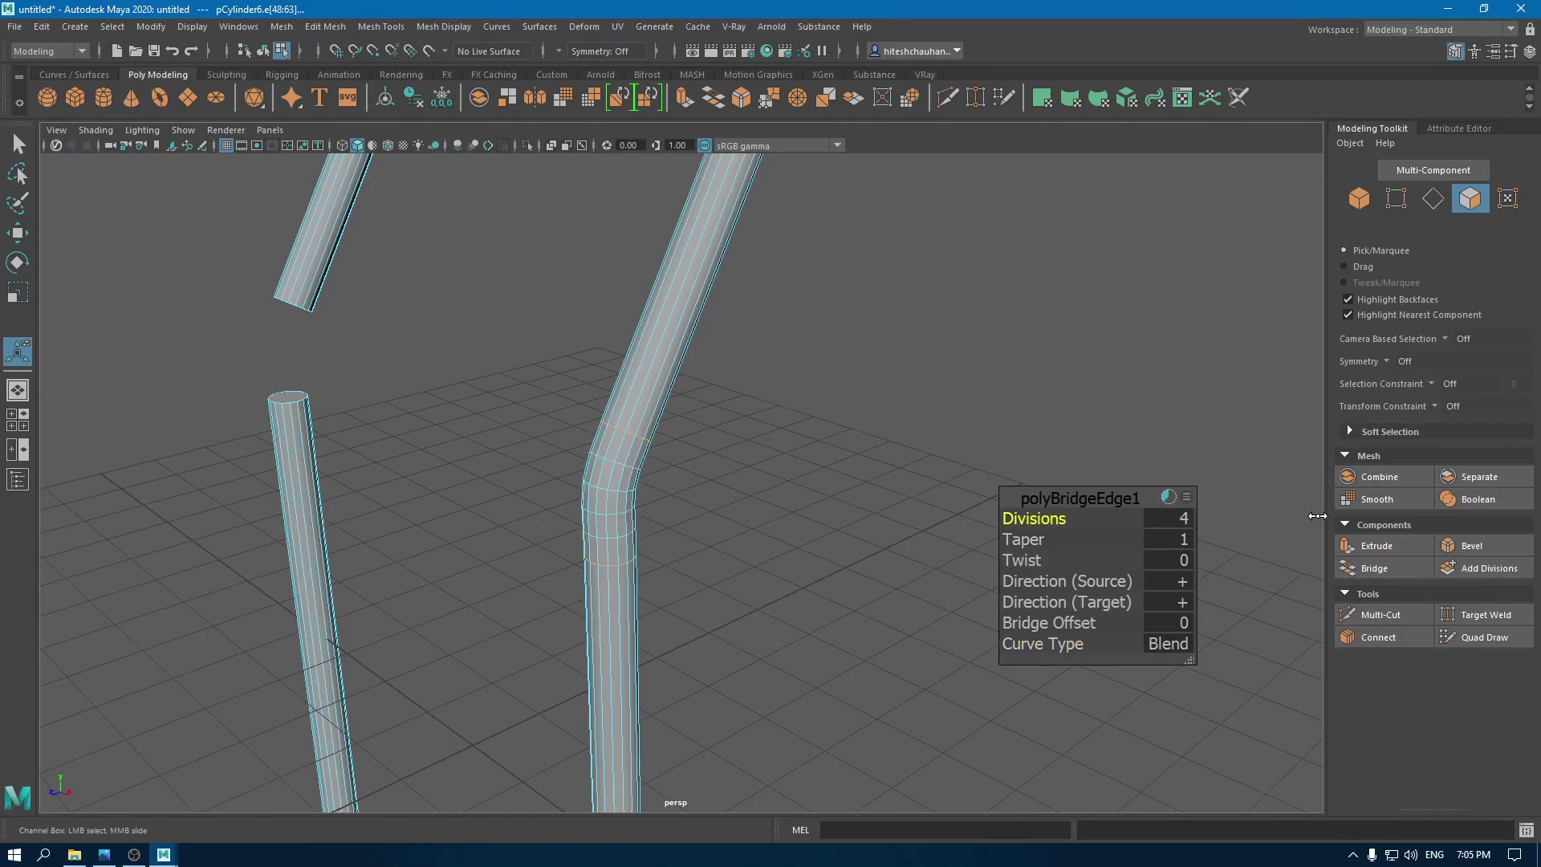
pyautogui.press('w')
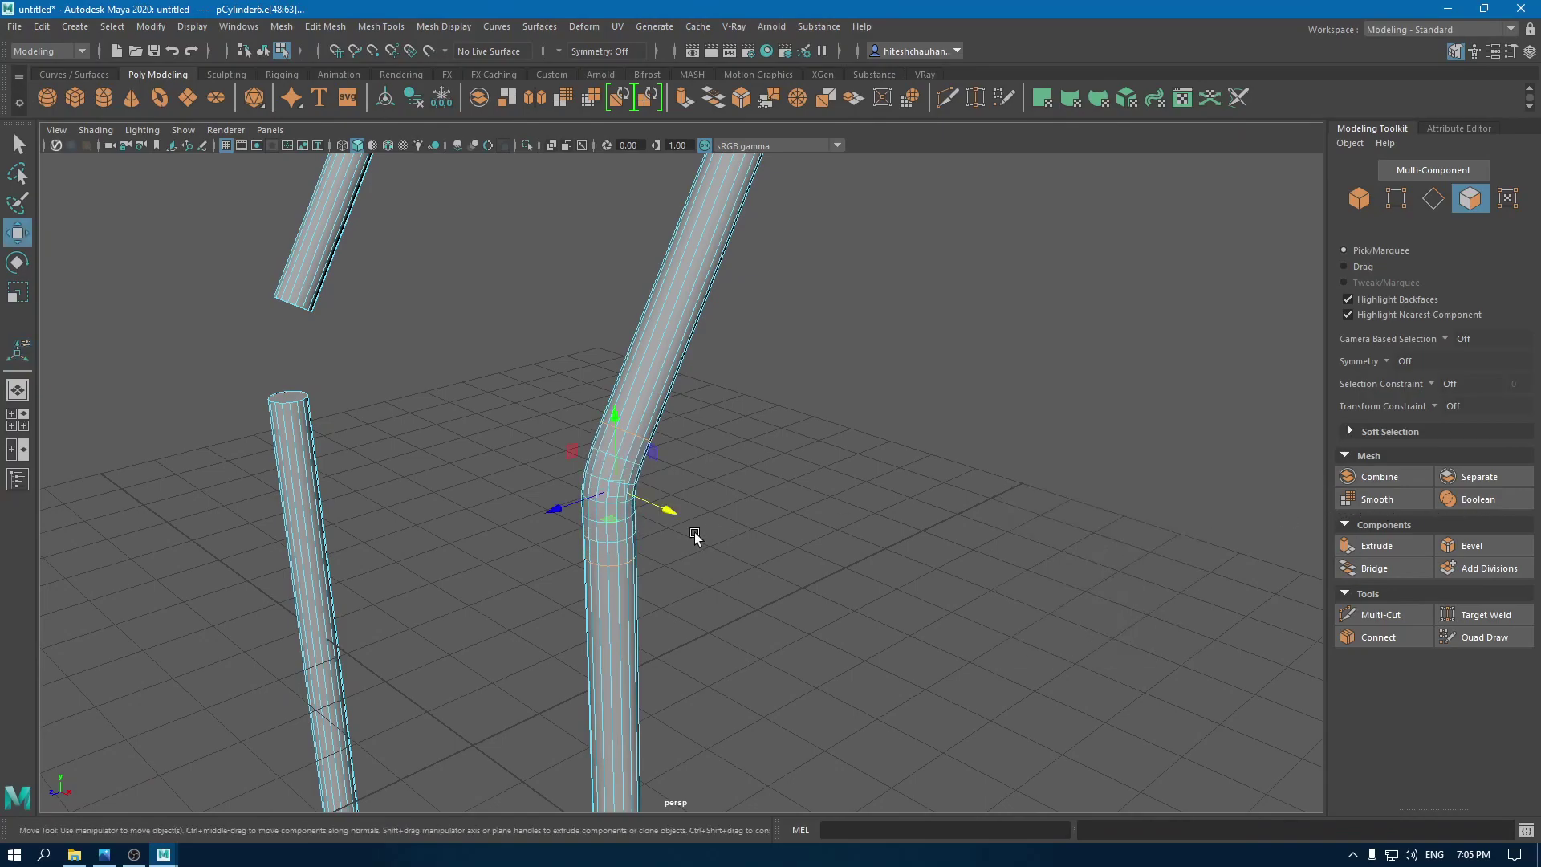
# Step: Bridge the facing end caps of the left tilted tube and the left lower post
pyautogui.keyDown('alt'); pyautogui.moveTo(595, 573); pyautogui.dragTo(556, 461); pyautogui.keyUp('alt')
pyautogui.moveTo(585, 406); pyautogui.dragTo(591, 435, button='right')
pyautogui.keyDown('alt'); pyautogui.moveTo(574, 450); pyautogui.dragTo(473, 385); pyautogui.keyUp('alt')
pyautogui.click(386, 416)
pyautogui.keyDown('alt'); pyautogui.moveTo(390, 434); pyautogui.dragTo(403, 544); pyautogui.keyUp('alt')
pyautogui.keyDown('shift'); pyautogui.click(375, 481); pyautogui.keyUp('shift')
pyautogui.press('g')
# Step: Set the left post bridge's curve type to Blend with 5 divisions
pyautogui.click(1173, 642)
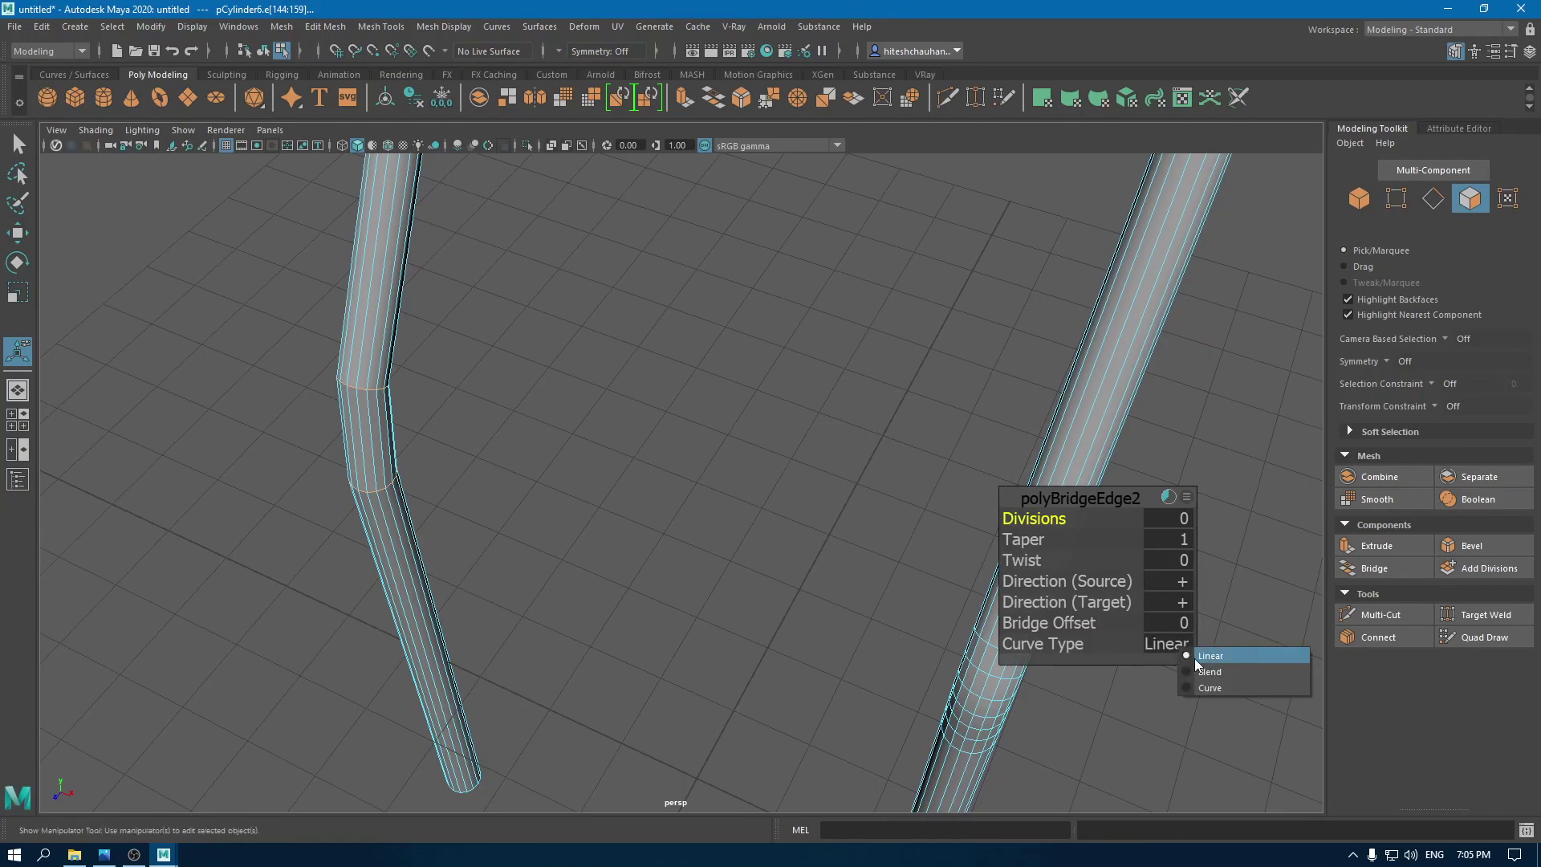
pyautogui.click(1208, 677)
pyautogui.click(1021, 514)
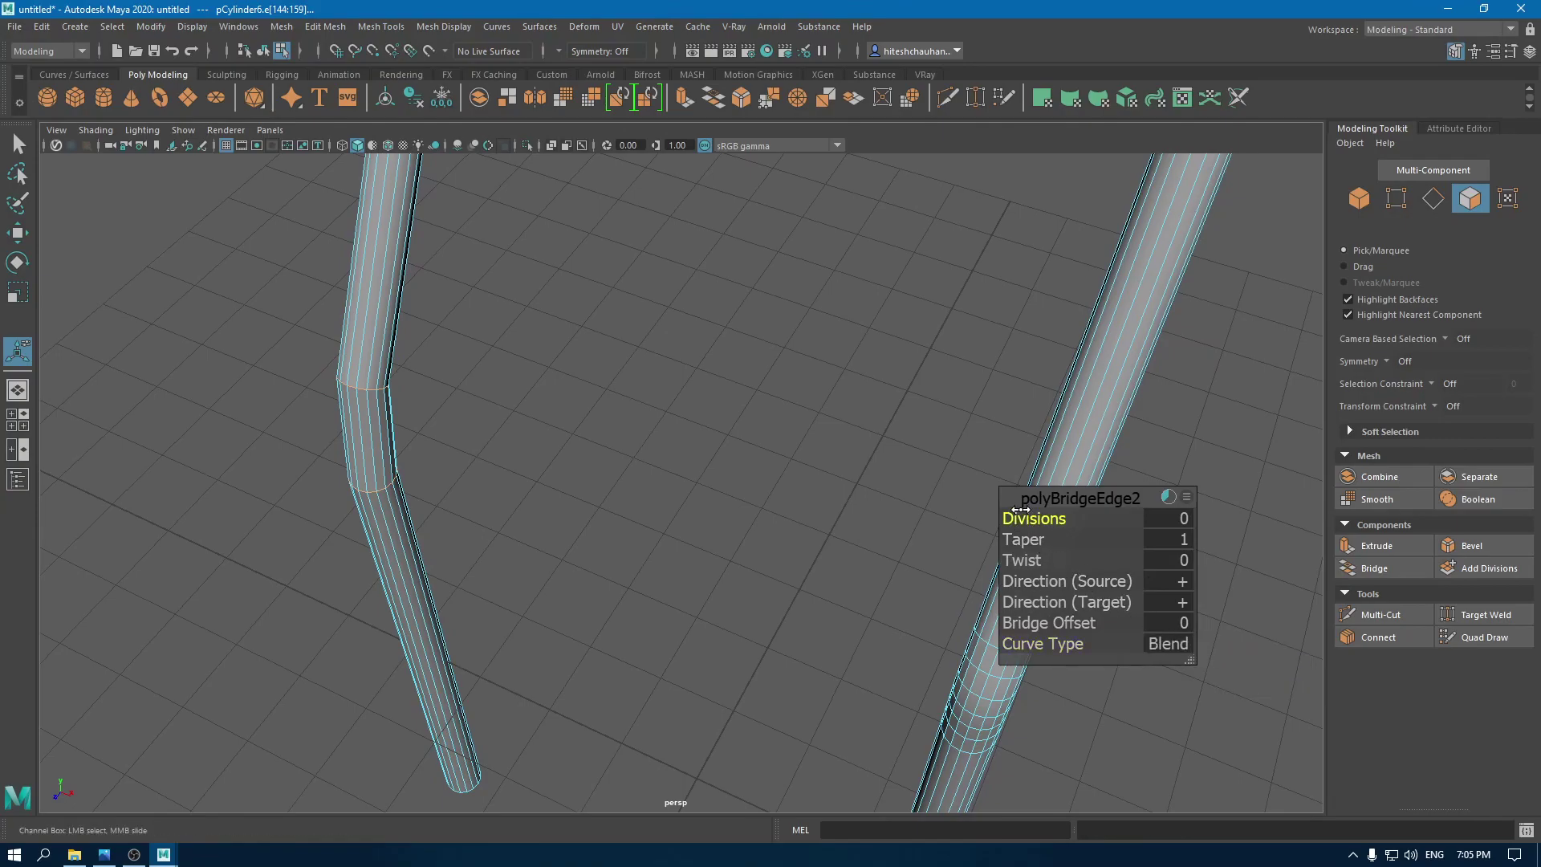
pyautogui.moveTo(1035, 515); pyautogui.dragTo(1050, 516)
pyautogui.click(1179, 516)
pyautogui.write('5')
pyautogui.press('Return')
pyautogui.click(1057, 493)
pyautogui.press('w')
# Step: Bridge the right end cap of the crossbar with the top cap of the right tilted tube
pyautogui.scroll(-1, 889, 546)
pyautogui.scroll(-2, 889, 545)
pyautogui.keyDown('alt'); pyautogui.moveTo(890, 546); pyautogui.dragTo(762, 635); pyautogui.keyUp('alt')
pyautogui.moveTo(826, 402); pyautogui.dragTo(834, 443, button='right')
pyautogui.click(941, 450)
pyautogui.keyDown('shift'); pyautogui.click(758, 588); pyautogui.keyUp('shift')
pyautogui.keyDown('shift'); pyautogui.moveTo(764, 580); pyautogui.dragTo(759, 706, button='right'); pyautogui.keyUp('shift')
pyautogui.keyDown('alt'); pyautogui.moveTo(759, 707); pyautogui.dragTo(1035, 623); pyautogui.keyUp('alt')
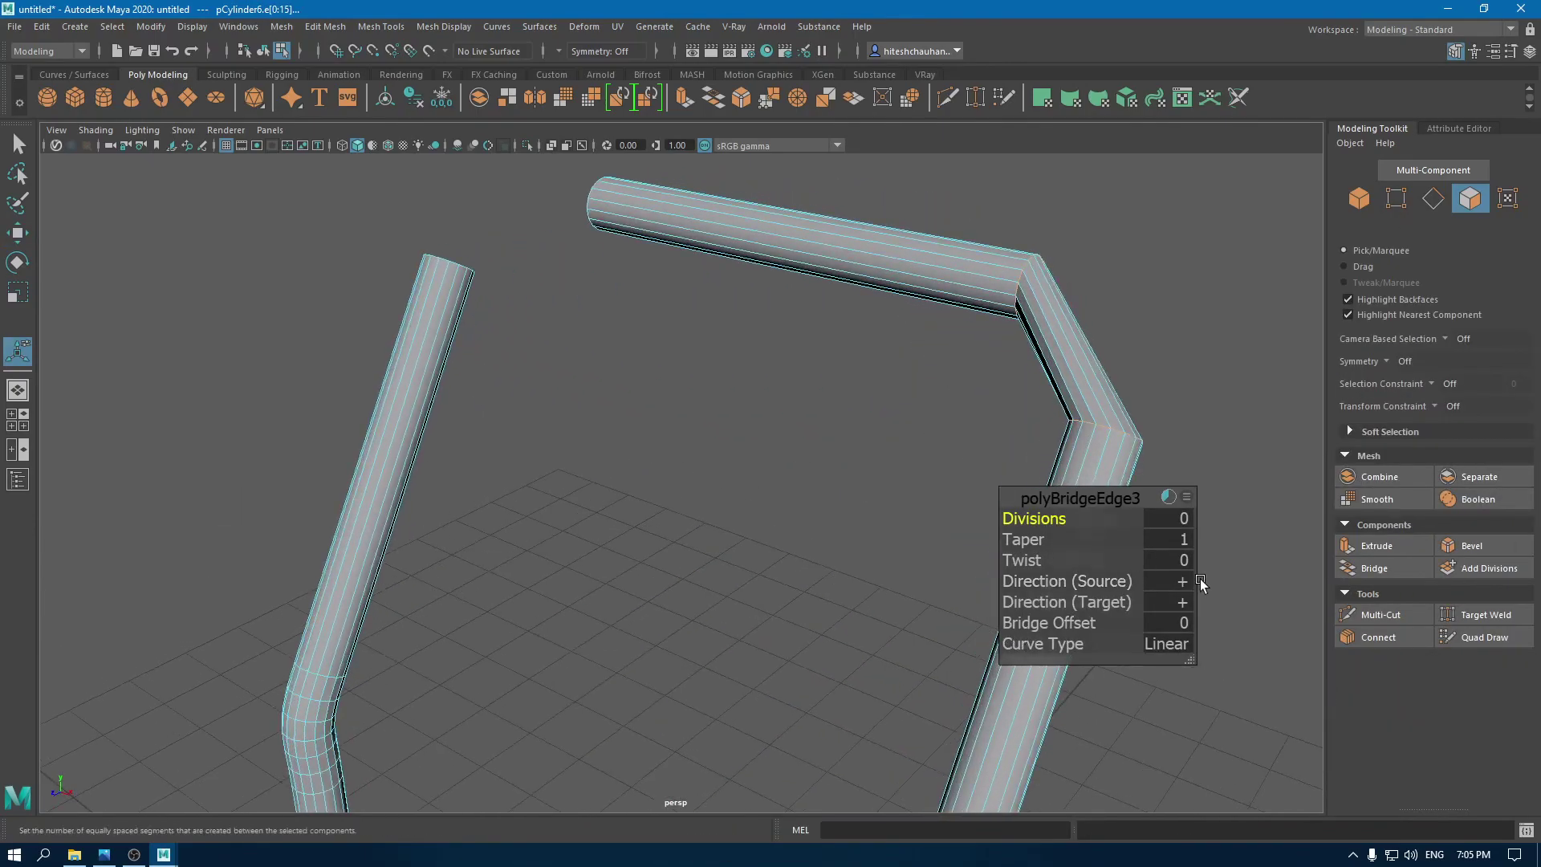
# Step: Set the crossbar corner bridge's curve type to Blend with 6 divisions
pyautogui.click(1176, 652)
pyautogui.click(1253, 676)
pyautogui.click(1043, 518)
pyautogui.moveTo(1044, 519); pyautogui.dragTo(1485, 527, button='middle')
pyautogui.keyDown('alt'); pyautogui.moveTo(990, 543); pyautogui.dragTo(874, 608); pyautogui.keyUp('alt')
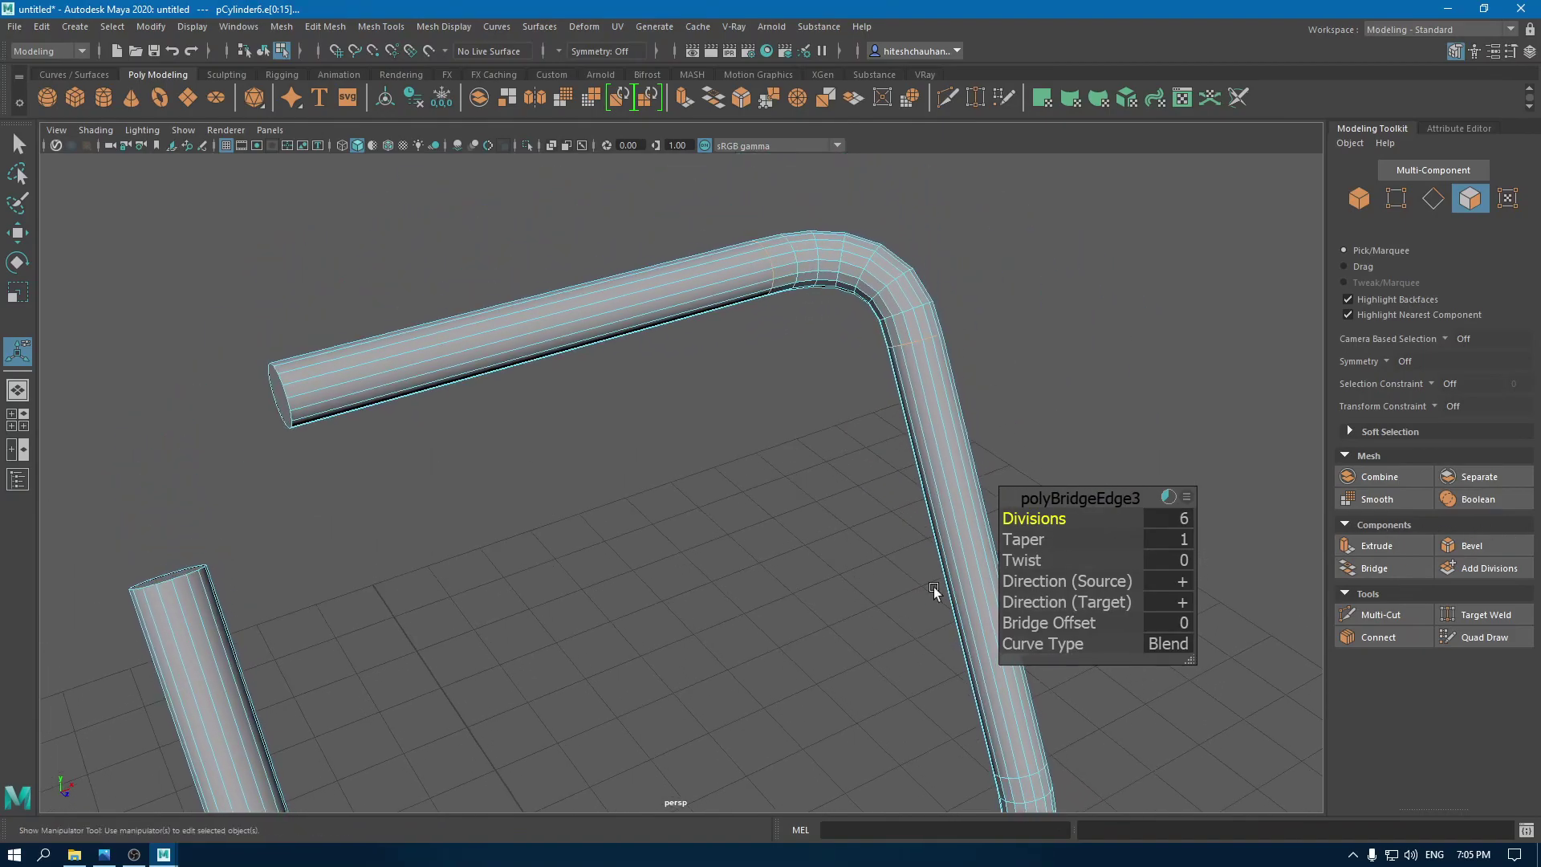
# Step: Bridge the open left end of the crossbar with the open top end of the left tilted tube
pyautogui.press('w')
pyautogui.moveTo(269, 408); pyautogui.dragTo(276, 437, button='right')
pyautogui.click(277, 436)
pyautogui.keyDown('alt'); pyautogui.moveTo(276, 436); pyautogui.dragTo(533, 190); pyautogui.keyUp('alt')
pyautogui.keyDown('shift'); pyautogui.click(618, 592); pyautogui.keyUp('shift')
pyautogui.keyDown('shift'); pyautogui.moveTo(626, 415); pyautogui.dragTo(602, 653, button='right'); pyautogui.keyUp('shift')
# Step: Set the left crossbar corner bridge's curve type to Blend with 6 divisions
pyautogui.click(1190, 644)
pyautogui.click(1216, 664)
pyautogui.write('5')
pyautogui.press('Return')
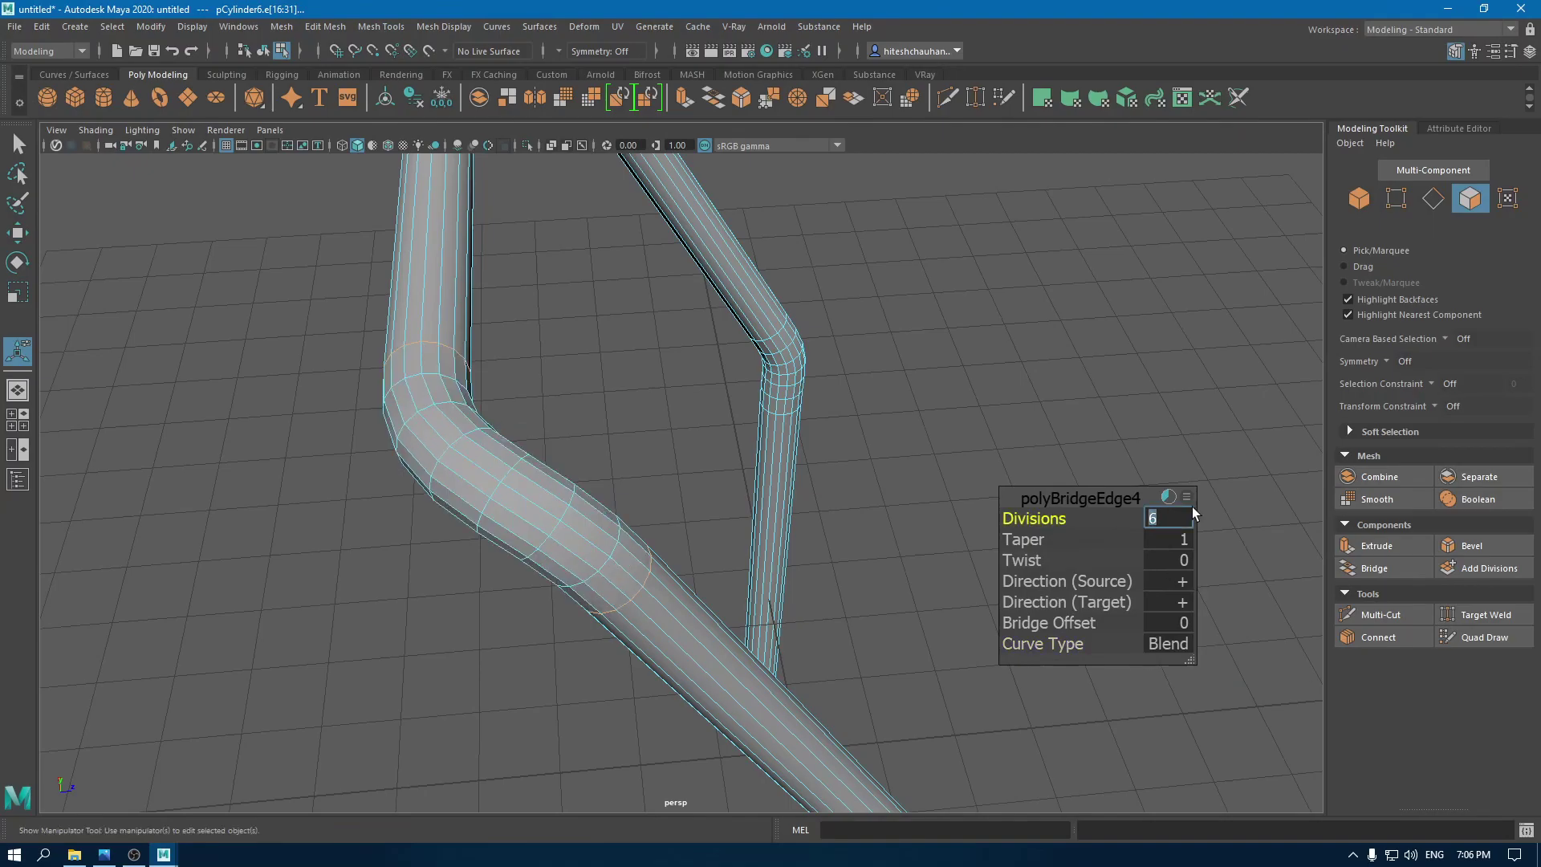
pyautogui.press('w')
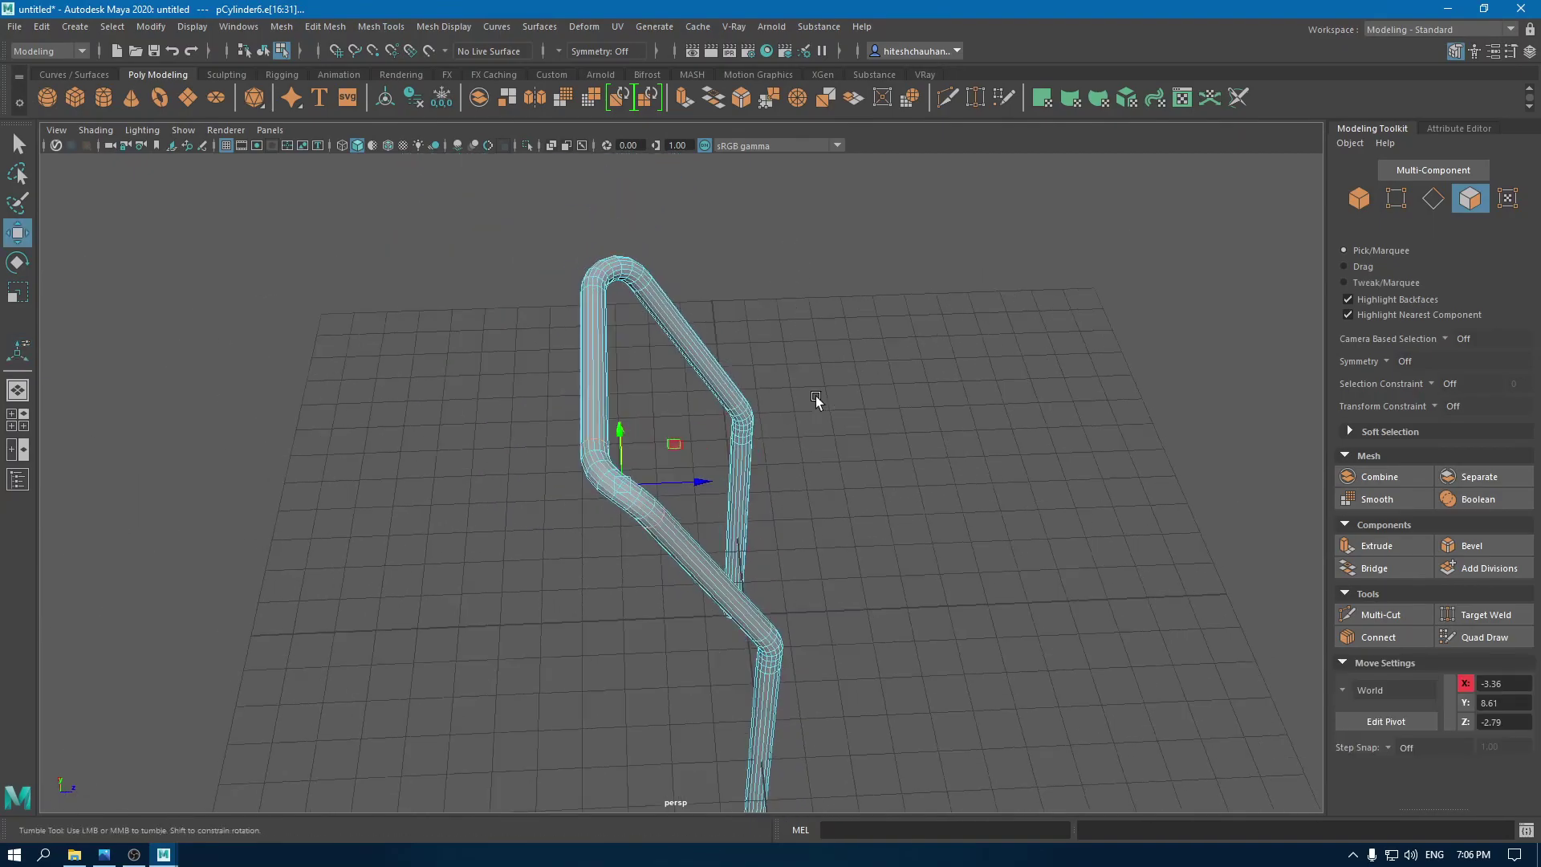
# Step: Create a polygon cylinder with radius 0.2, 16 axis subdivisions and 0 cap subdivisions
pyautogui.keyDown('shift'); pyautogui.moveTo(630, 471); pyautogui.dragTo(542, 465, button='right'); pyautogui.keyUp('shift')
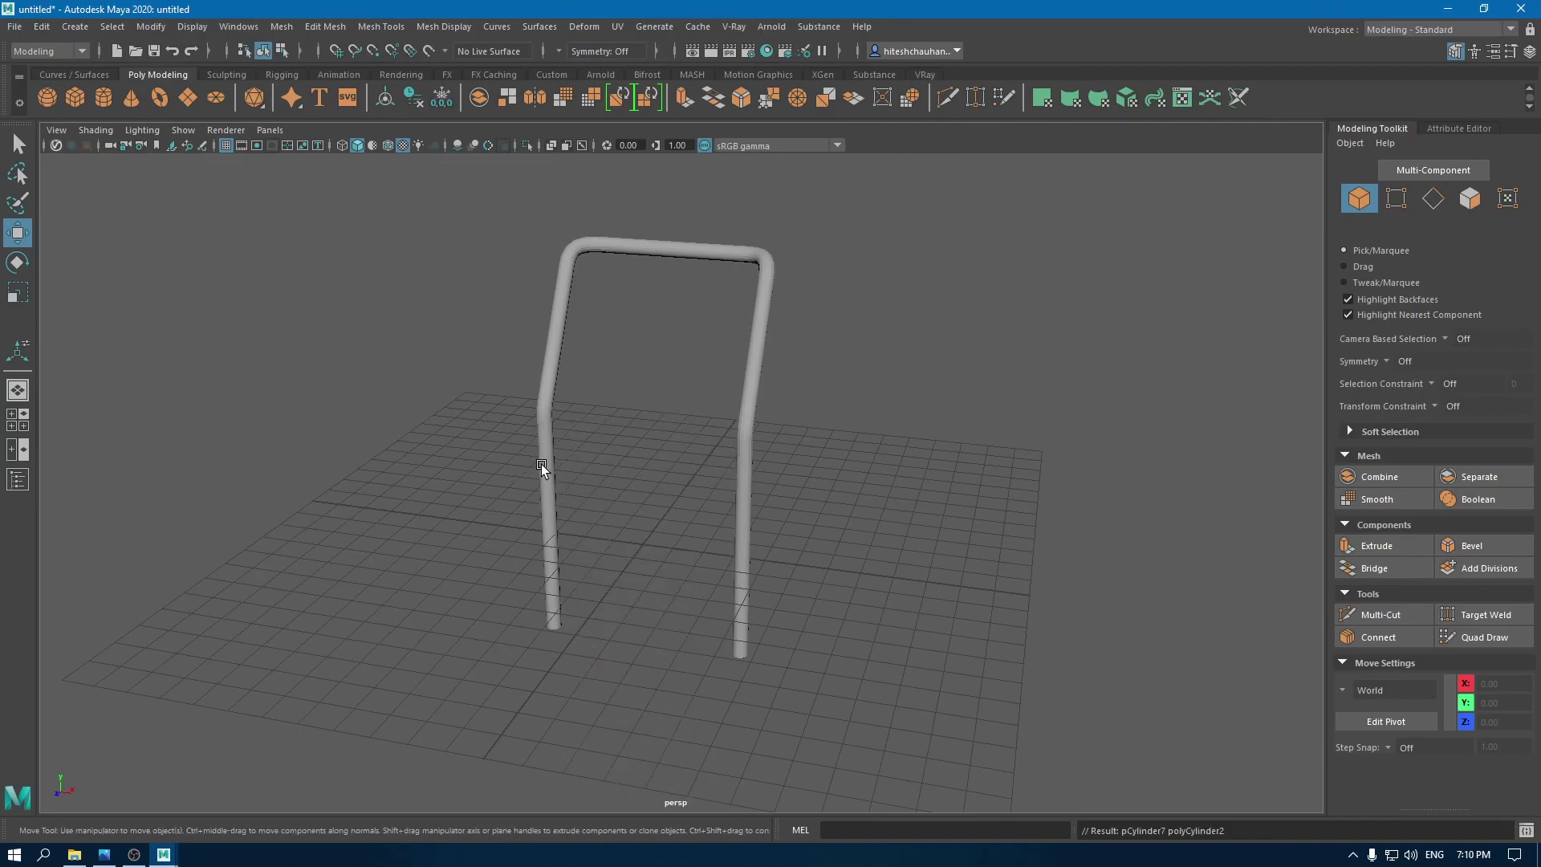
pyautogui.press('t')
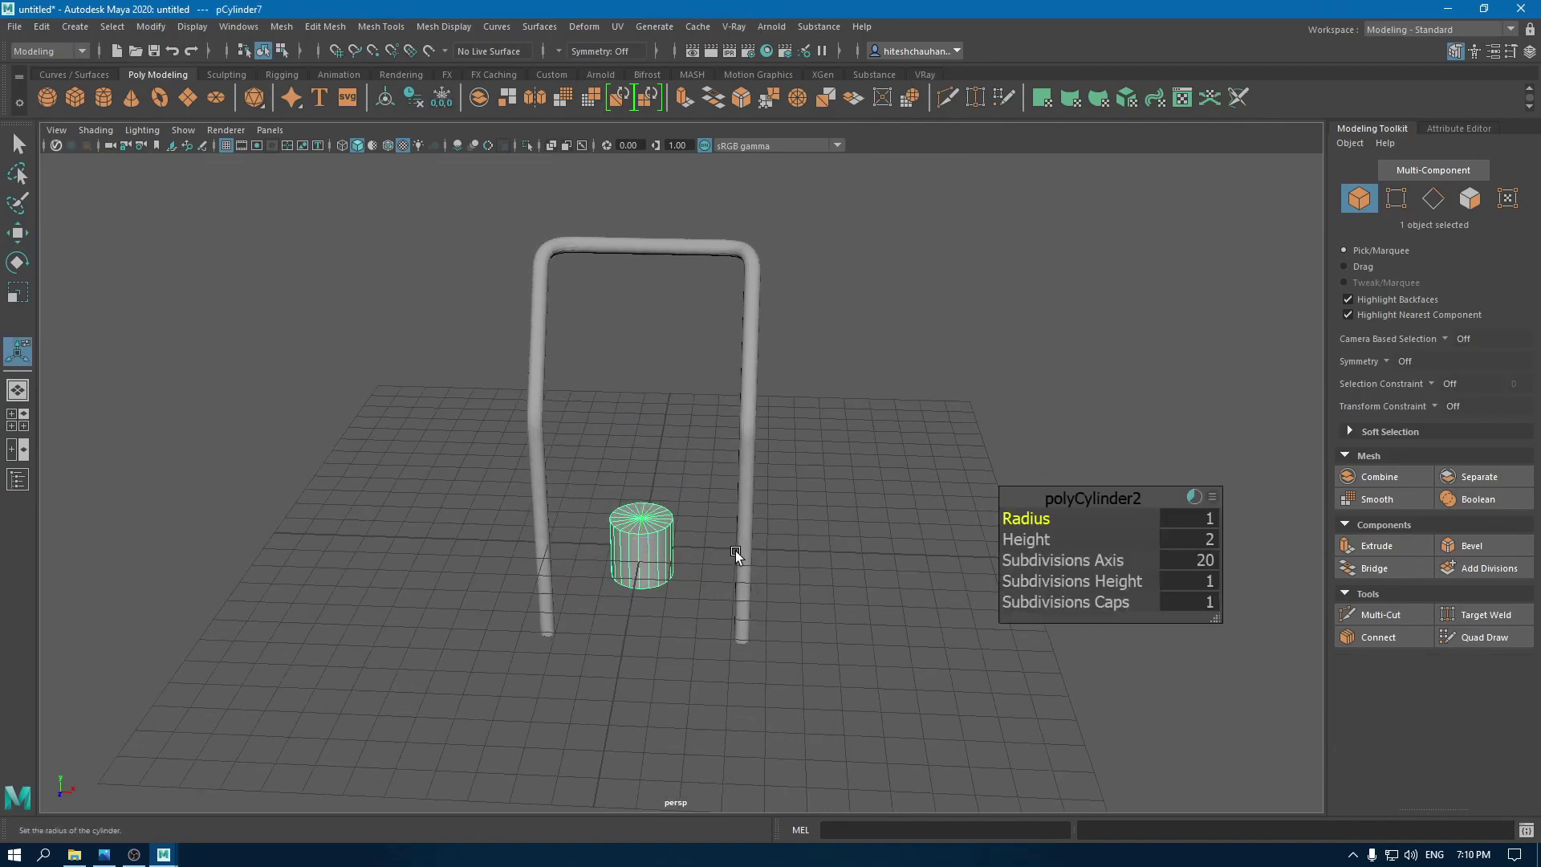
pyautogui.click(1206, 523)
pyautogui.write('0.2')
pyautogui.press('Return')
pyautogui.press('Tab')
pyautogui.press('Tab')
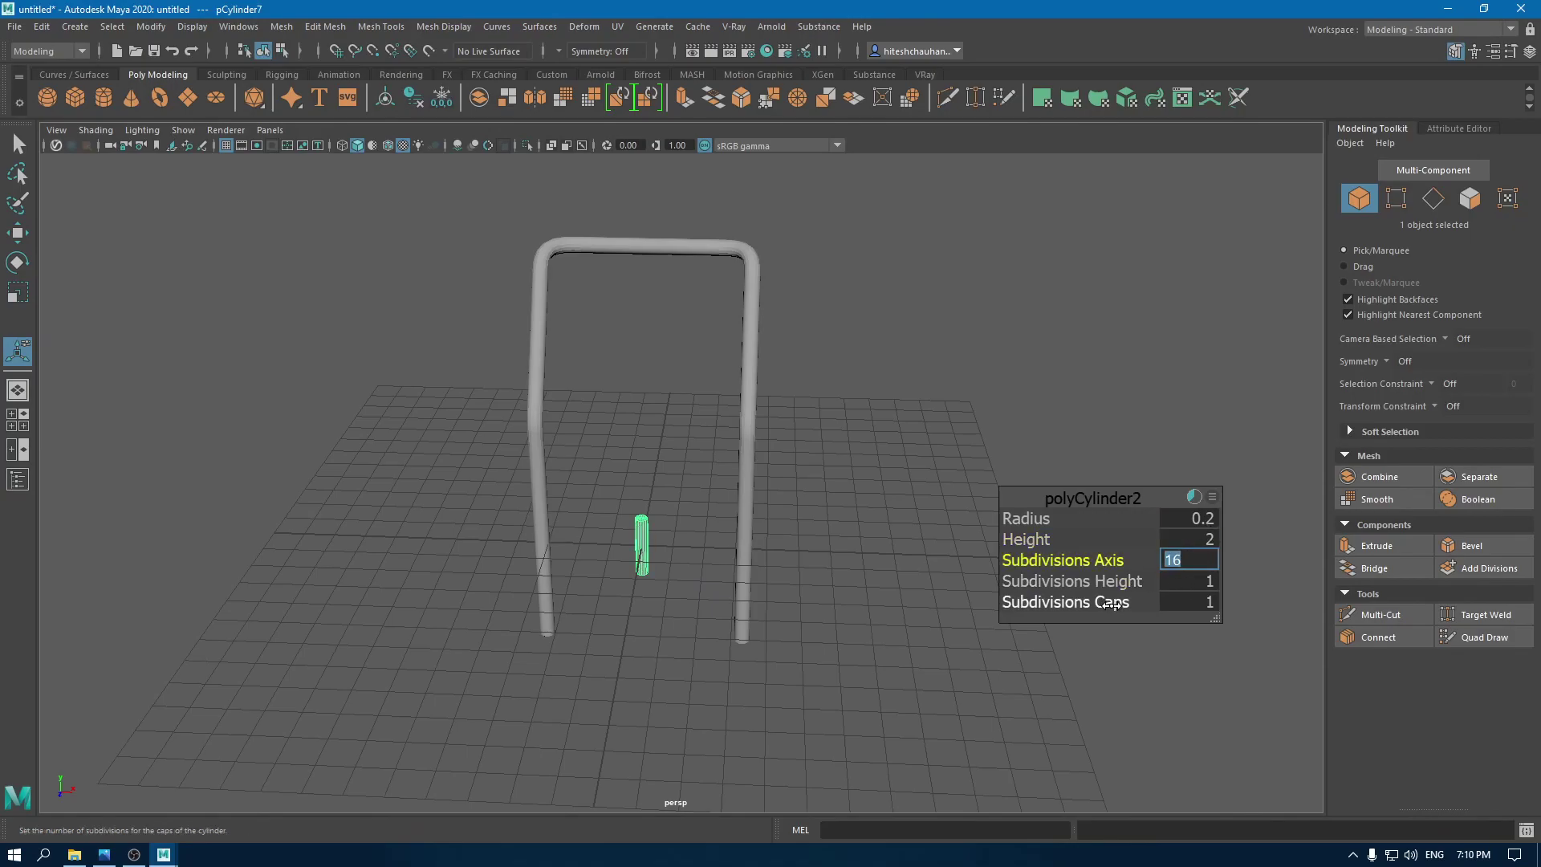
pyautogui.moveTo(1114, 606); pyautogui.dragTo(1025, 478)
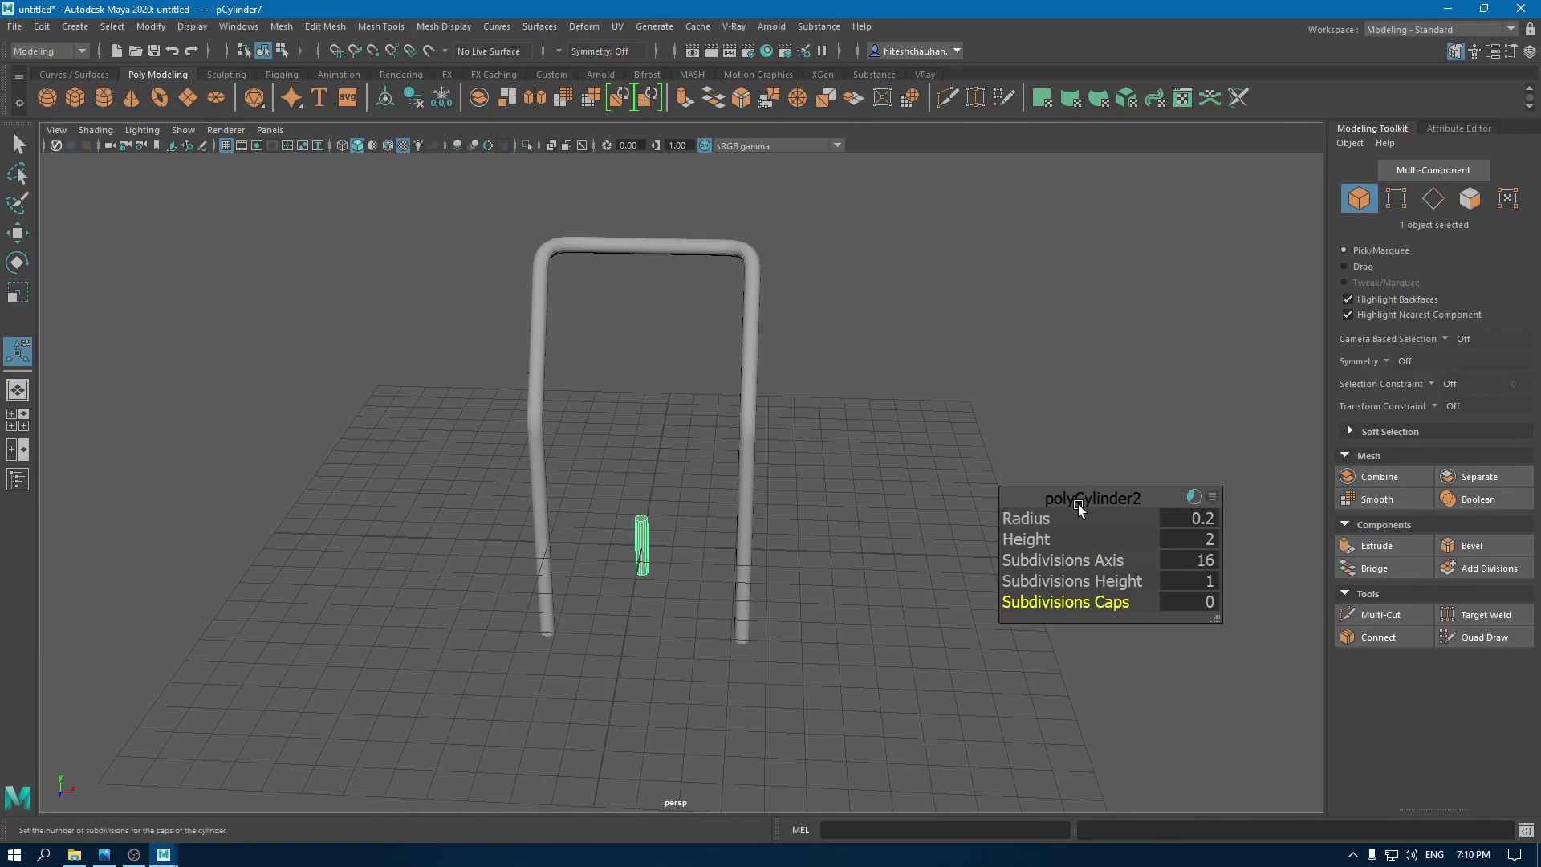
# Step: Delete both end cap faces of the small cylinder
pyautogui.press('w')
pyautogui.keyDown('alt'); pyautogui.moveTo(605, 425); pyautogui.dragTo(662, 450, button='right'); pyautogui.keyUp('alt')
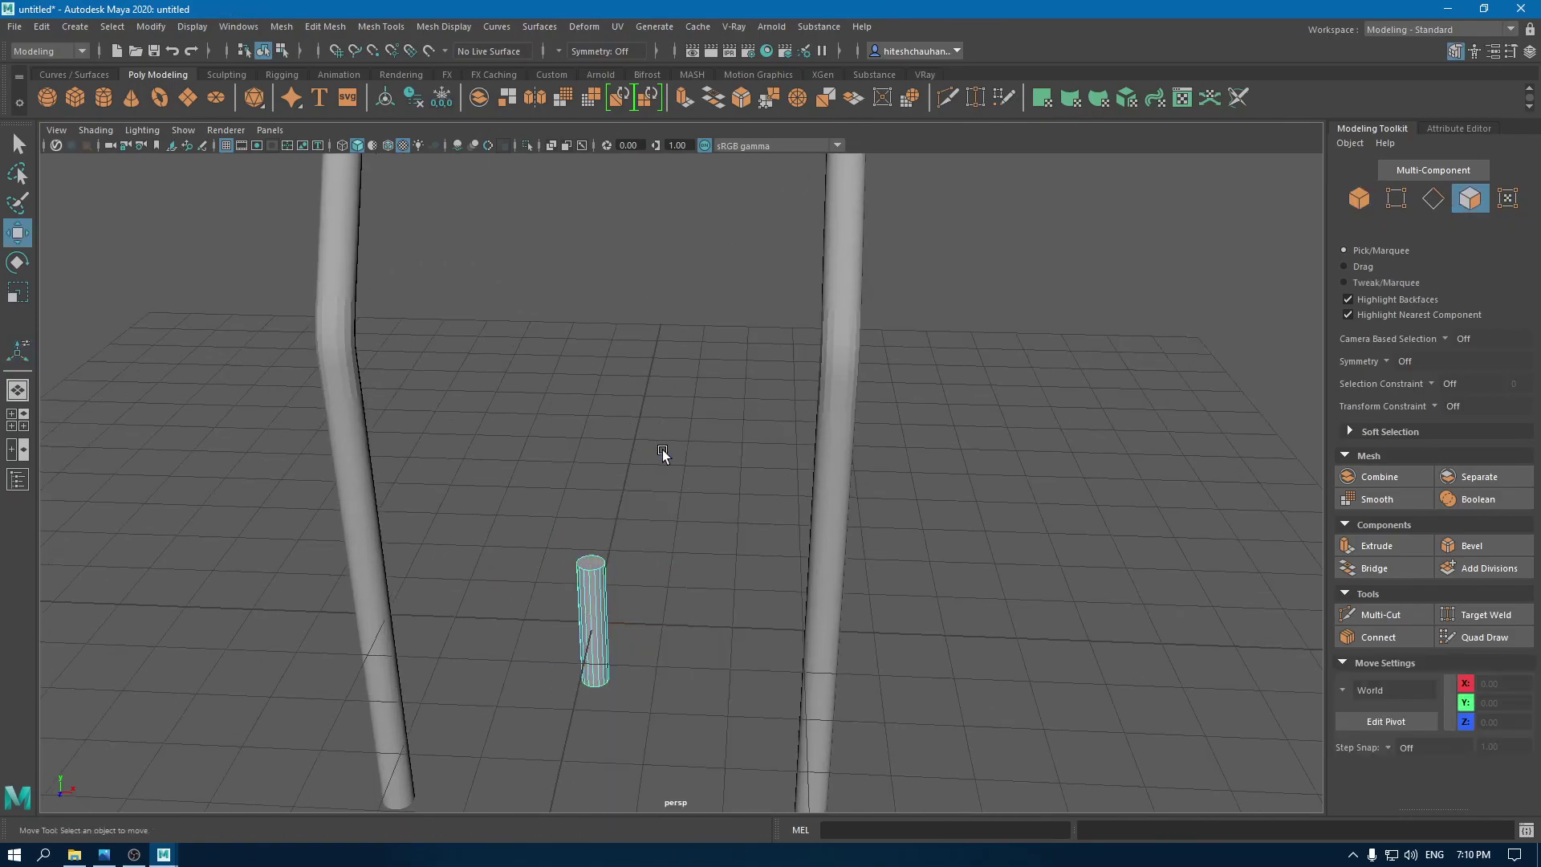
pyautogui.keyDown('alt'); pyautogui.moveTo(663, 453); pyautogui.dragTo(659, 490); pyautogui.keyUp('alt')
pyautogui.click(598, 553)
pyautogui.keyDown('alt'); pyautogui.moveTo(672, 642); pyautogui.dragTo(658, 457); pyautogui.keyUp('alt')
pyautogui.keyDown('shift'); pyautogui.click(571, 594); pyautogui.keyUp('shift')
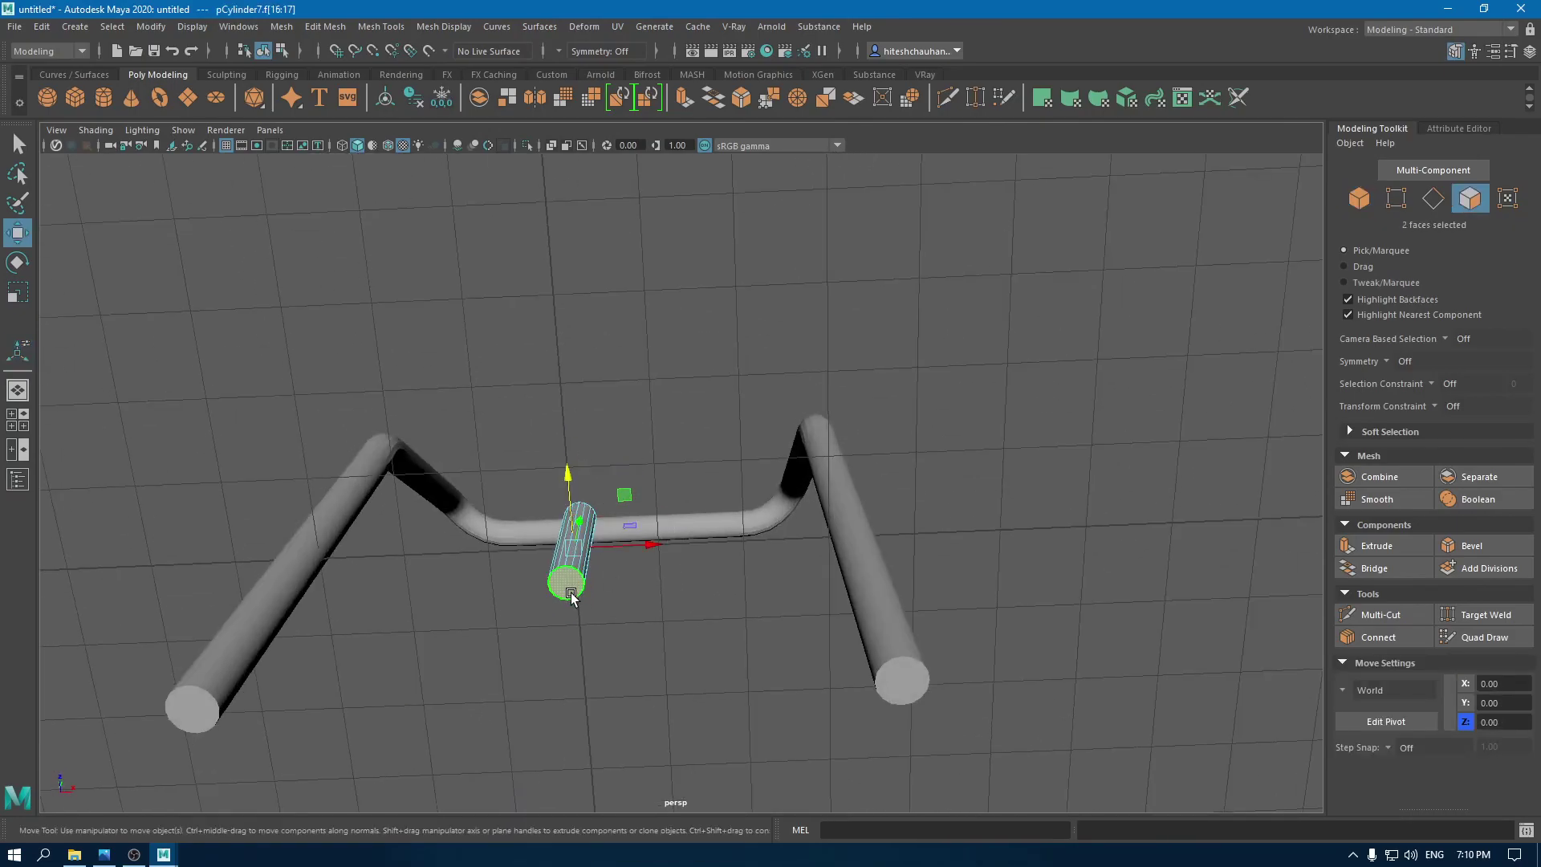
pyautogui.press('Delete')
# Step: Rotate the small open cylinder in the front view so it lies horizontally between the posts
pyautogui.moveTo(626, 388); pyautogui.dragTo(626, 344, button='right')
pyautogui.keyDown('alt'); pyautogui.moveTo(566, 541); pyautogui.dragTo(633, 617); pyautogui.keyUp('alt')
pyautogui.press('space')
pyautogui.scroll(-10, 565, 548)
pyautogui.keyDown('alt'); pyautogui.moveTo(688, 241); pyautogui.dragTo(637, 456, button='middle'); pyautogui.keyUp('alt')
pyautogui.moveTo(638, 456); pyautogui.dragTo(770, 273, button='right')
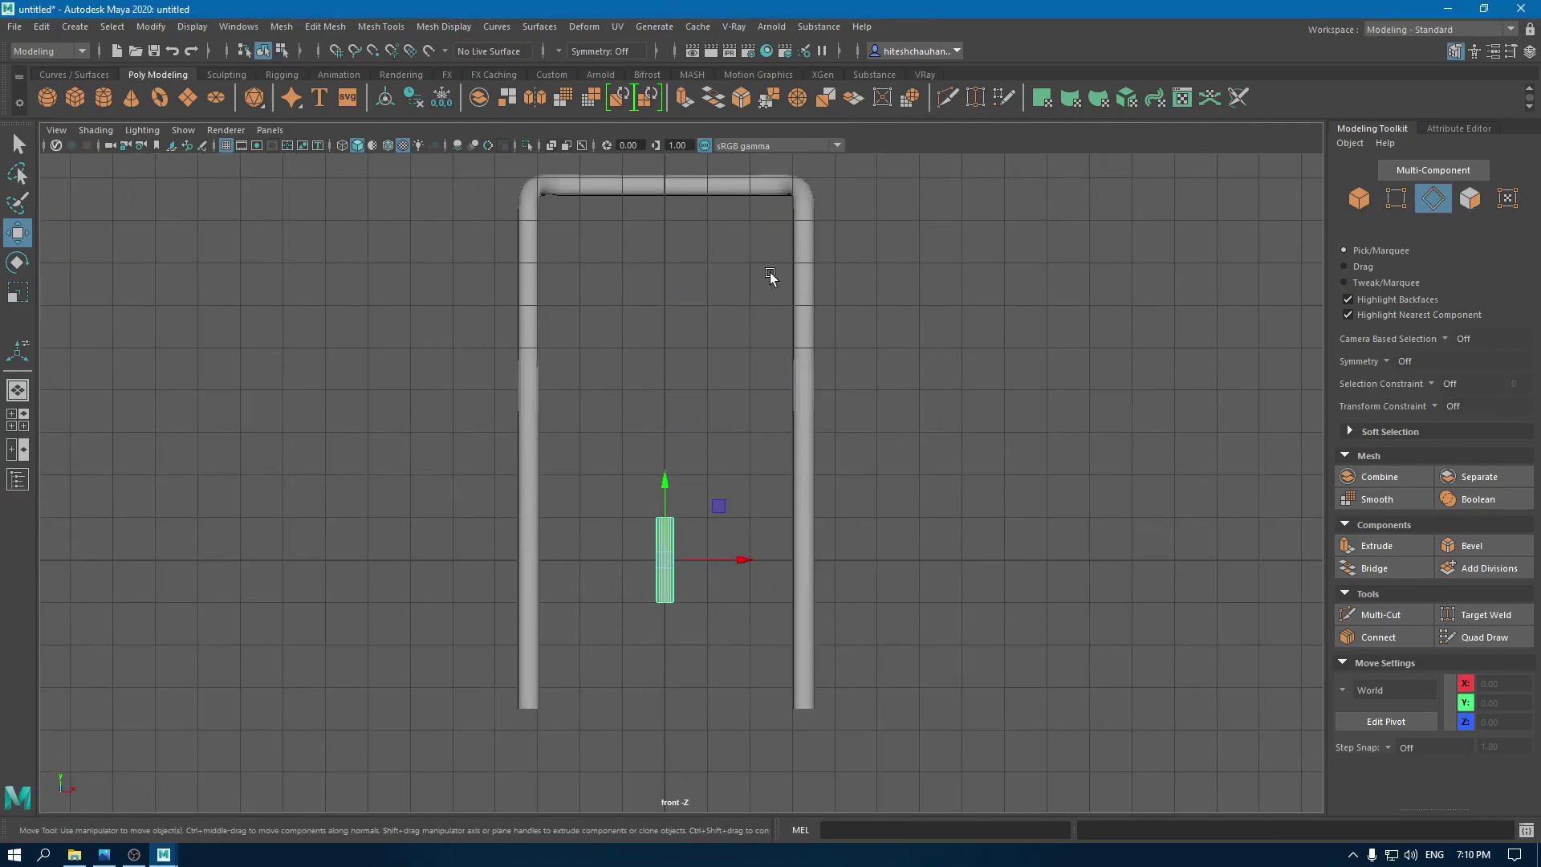
pyautogui.scroll(4, 758, 509)
pyautogui.press('e')
pyautogui.moveTo(735, 607); pyautogui.dragTo(645, 647)
pyautogui.press('w')
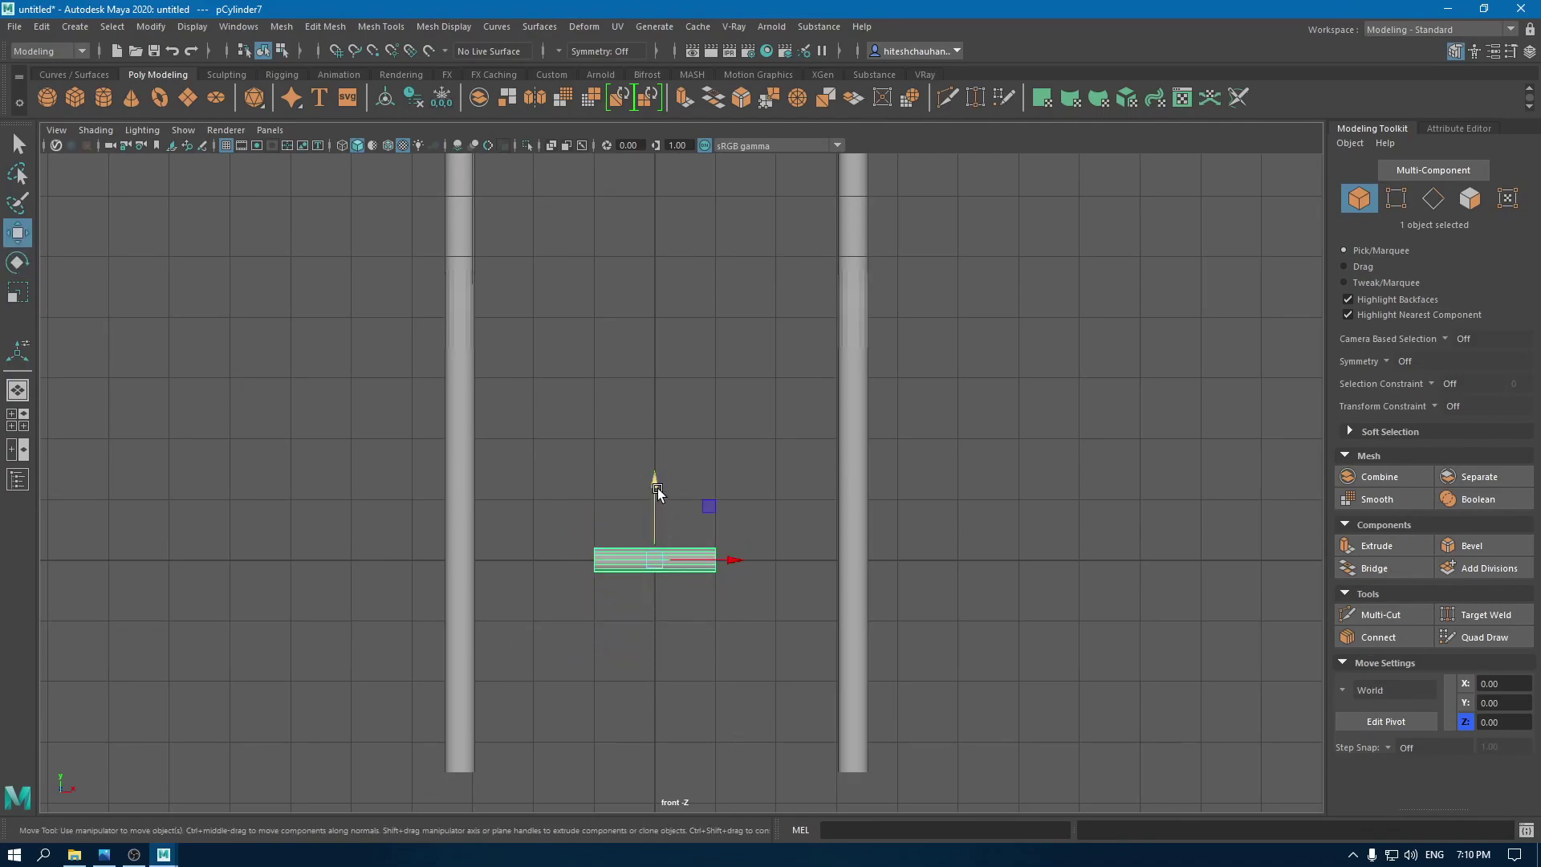
# Step: Raise the horizontal cylinder to Y 3.24, just below the bends of the frame
pyautogui.moveTo(654, 486); pyautogui.dragTo(663, 157)
pyautogui.keyDown('alt'); pyautogui.moveTo(663, 156); pyautogui.dragTo(665, 473, button='middle'); pyautogui.keyUp('alt')
pyautogui.moveTo(652, 368); pyautogui.dragTo(579, 554)
pyautogui.press('space')
pyautogui.moveTo(602, 233); pyautogui.dragTo(654, 509)
pyautogui.press('space')
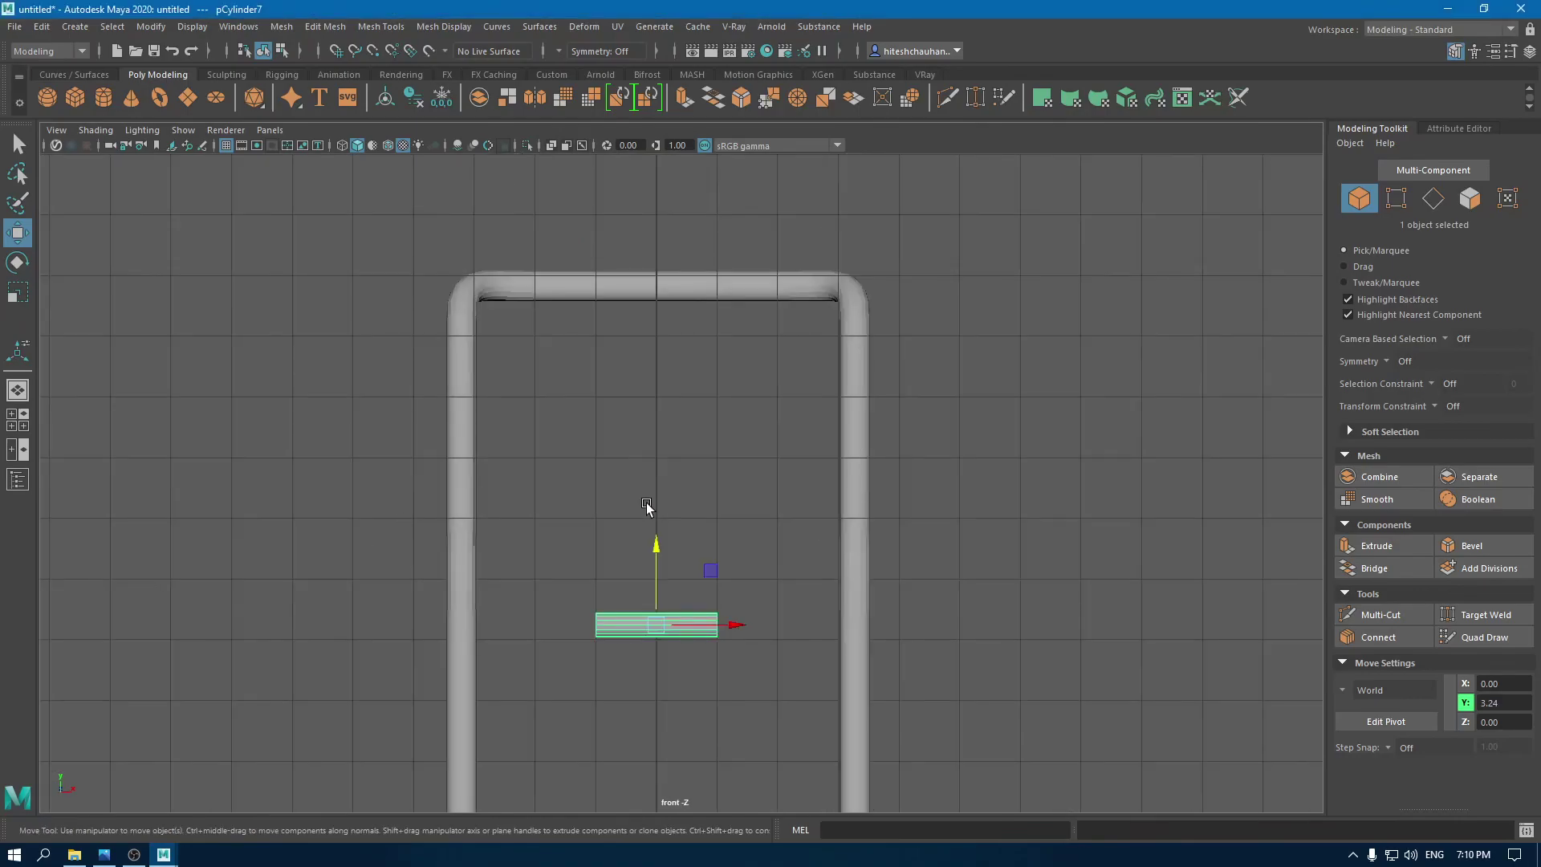
# Step: Scale the horizontal cylinder lengthwise to about 3.17 so it spans both posts
pyautogui.press('r')
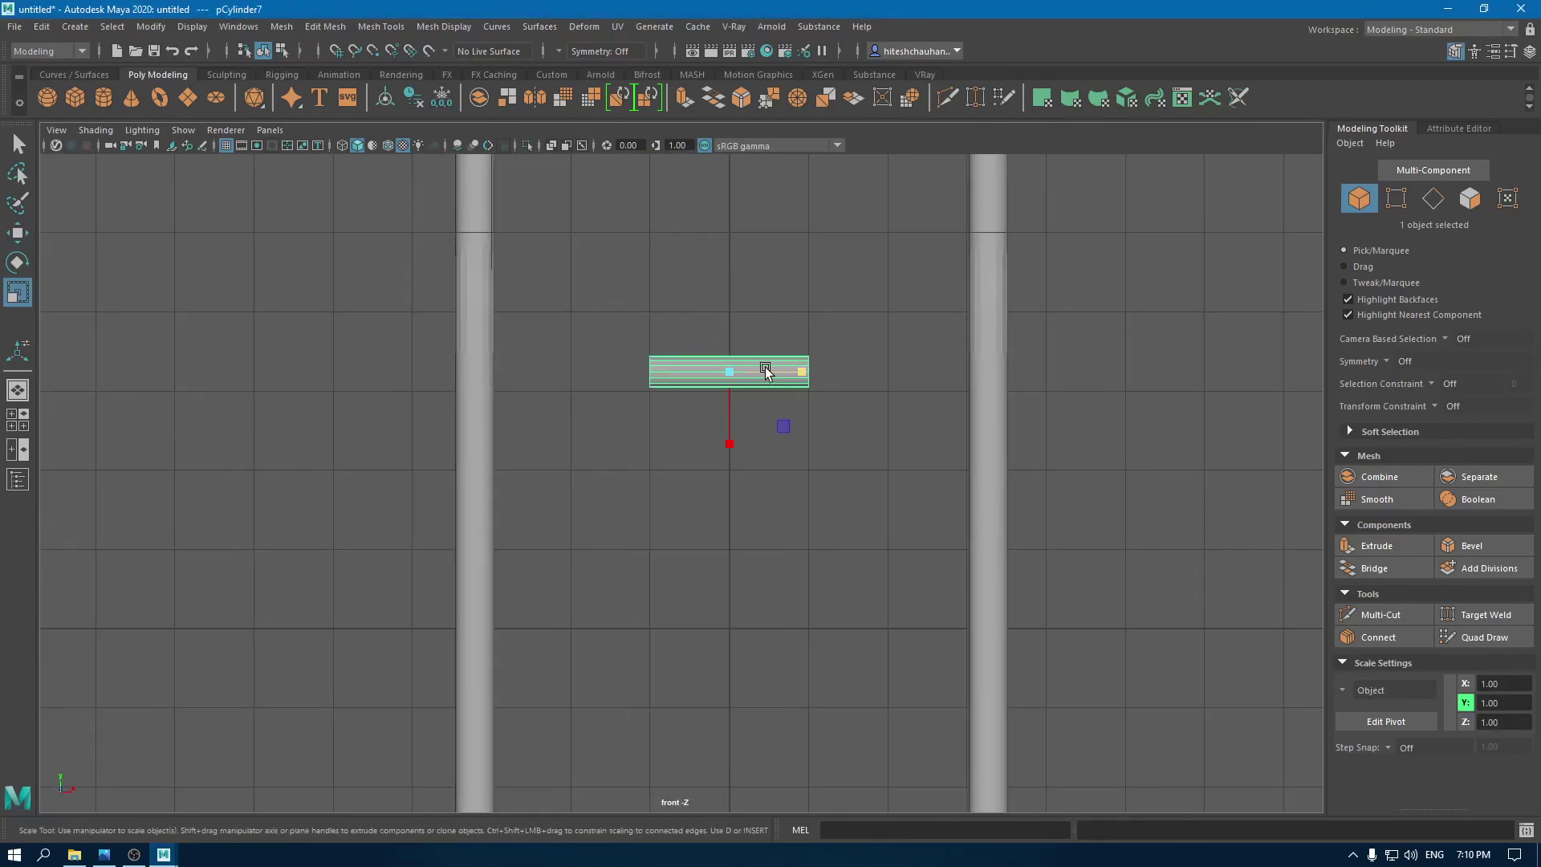
pyautogui.moveTo(802, 373); pyautogui.dragTo(959, 379)
pyautogui.moveTo(955, 380); pyautogui.dragTo(802, 424)
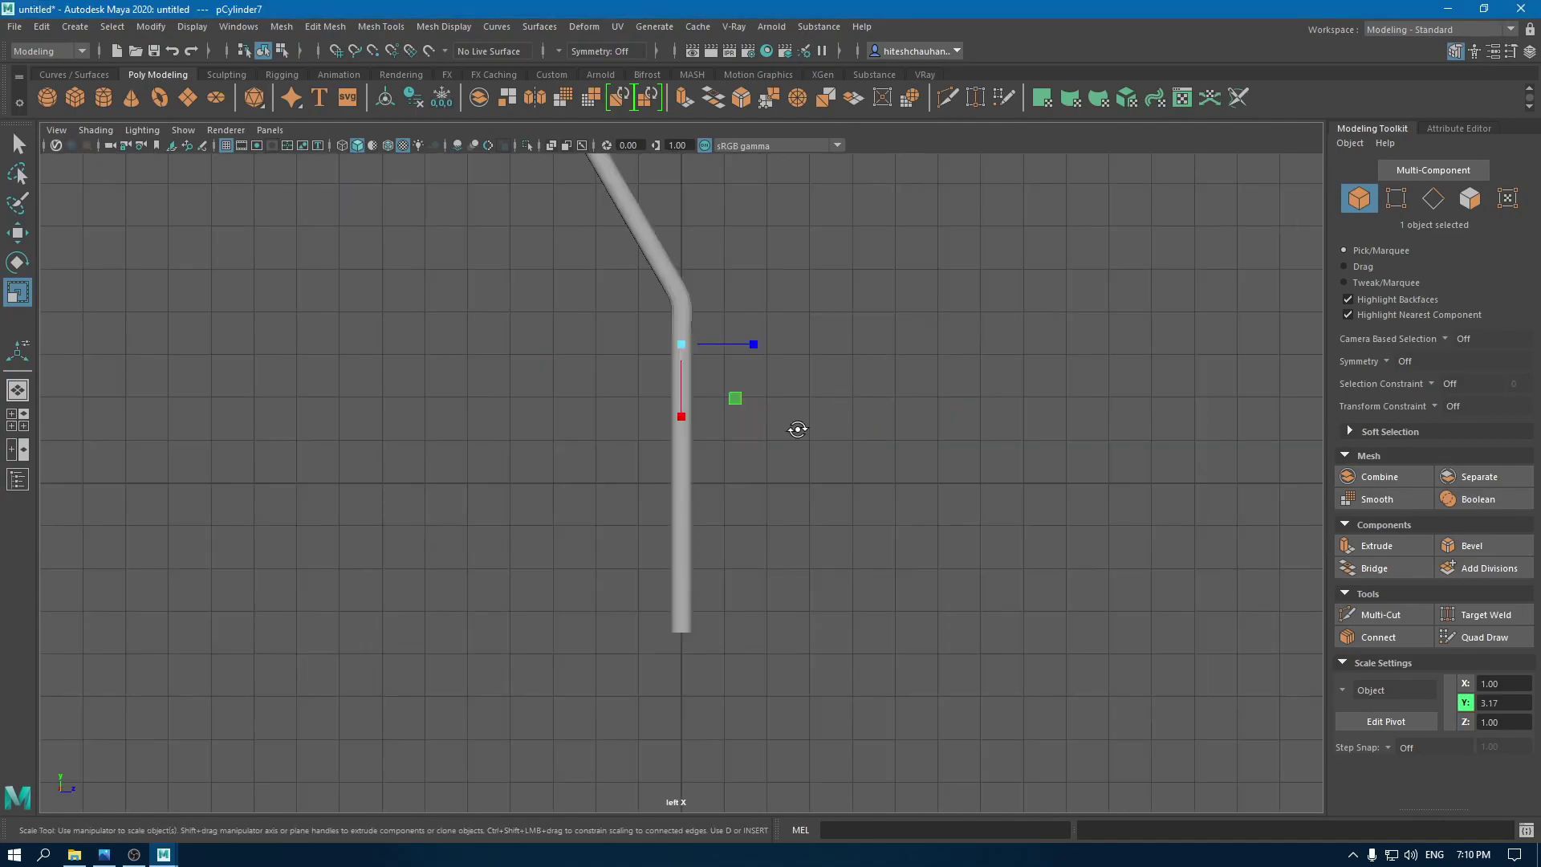
# Step: Examine in the perspective view how the ends of the new crossbar meet the two posts
pyautogui.press('space')
pyautogui.moveTo(715, 397); pyautogui.dragTo(711, 329)
pyautogui.scroll(4, 648, 433)
pyautogui.moveTo(582, 317); pyautogui.dragTo(716, 248, button='right')
pyautogui.click(715, 249)
pyautogui.keyDown('alt'); pyautogui.moveTo(622, 277); pyautogui.dragTo(795, 269); pyautogui.keyUp('alt')
pyautogui.click(564, 372)
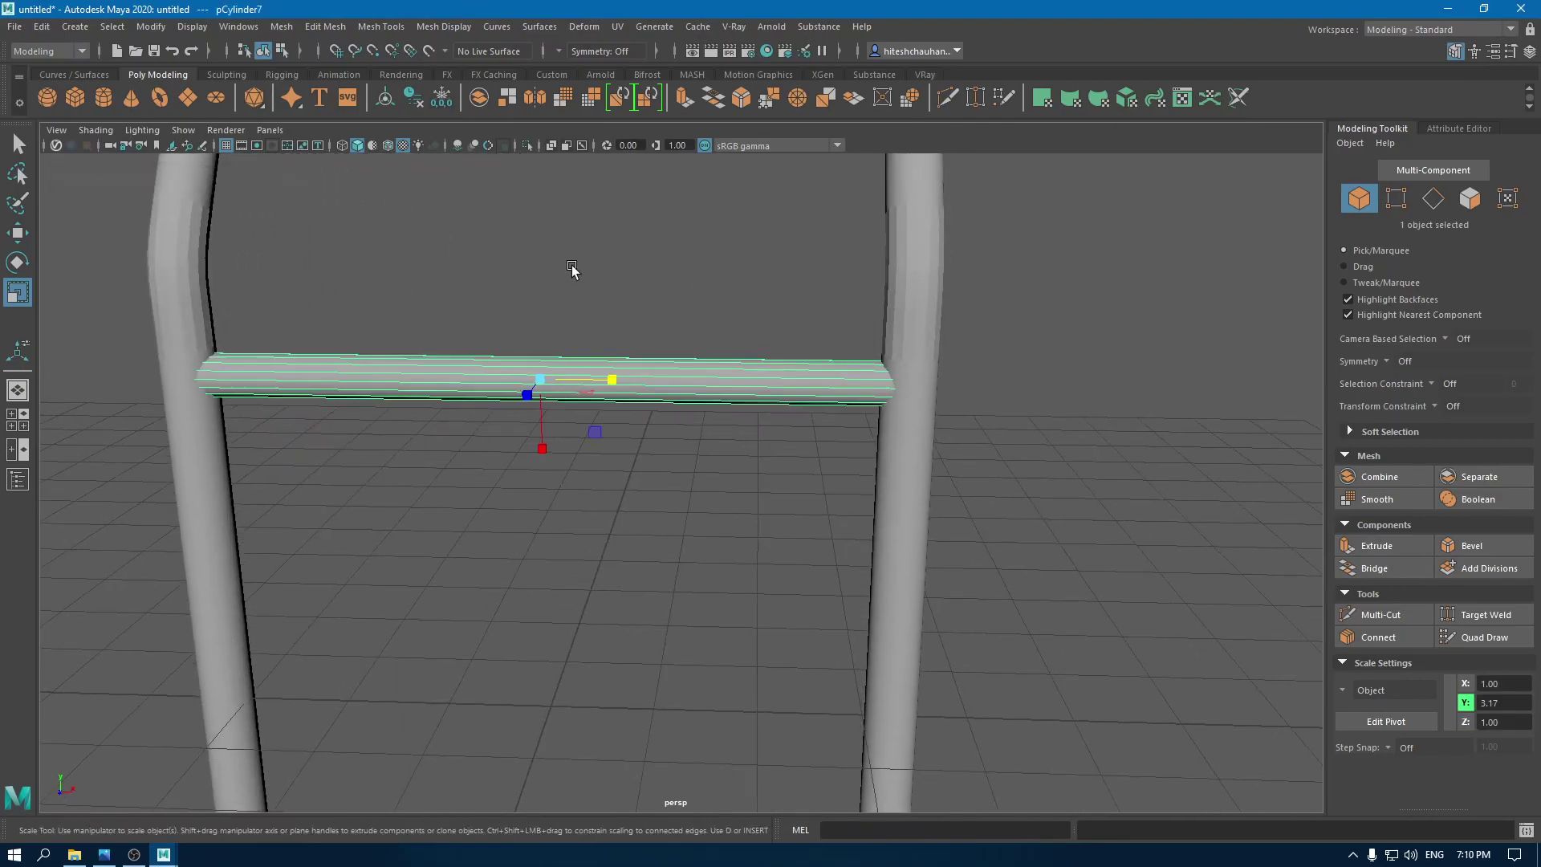
pyautogui.click(572, 260)
# Step: Duplicate the crossbar and move the copy straight down to form a second, lower crossbar
pyautogui.press('w')
pyautogui.press('space')
pyautogui.moveTo(585, 294); pyautogui.dragTo(585, 338)
pyautogui.scroll(-3, 590, 292)
pyautogui.keyDown('alt'); pyautogui.moveTo(654, 371); pyautogui.dragTo(609, 269, button='middle'); pyautogui.keyUp('alt')
pyautogui.scroll(4, 642, 361)
pyautogui.keyDown('alt'); pyautogui.moveTo(673, 399); pyautogui.dragTo(649, 513, button='middle'); pyautogui.keyUp('alt')
pyautogui.hotkey('ctrl', 'z')
pyautogui.hotkey('ctrl', 'd')
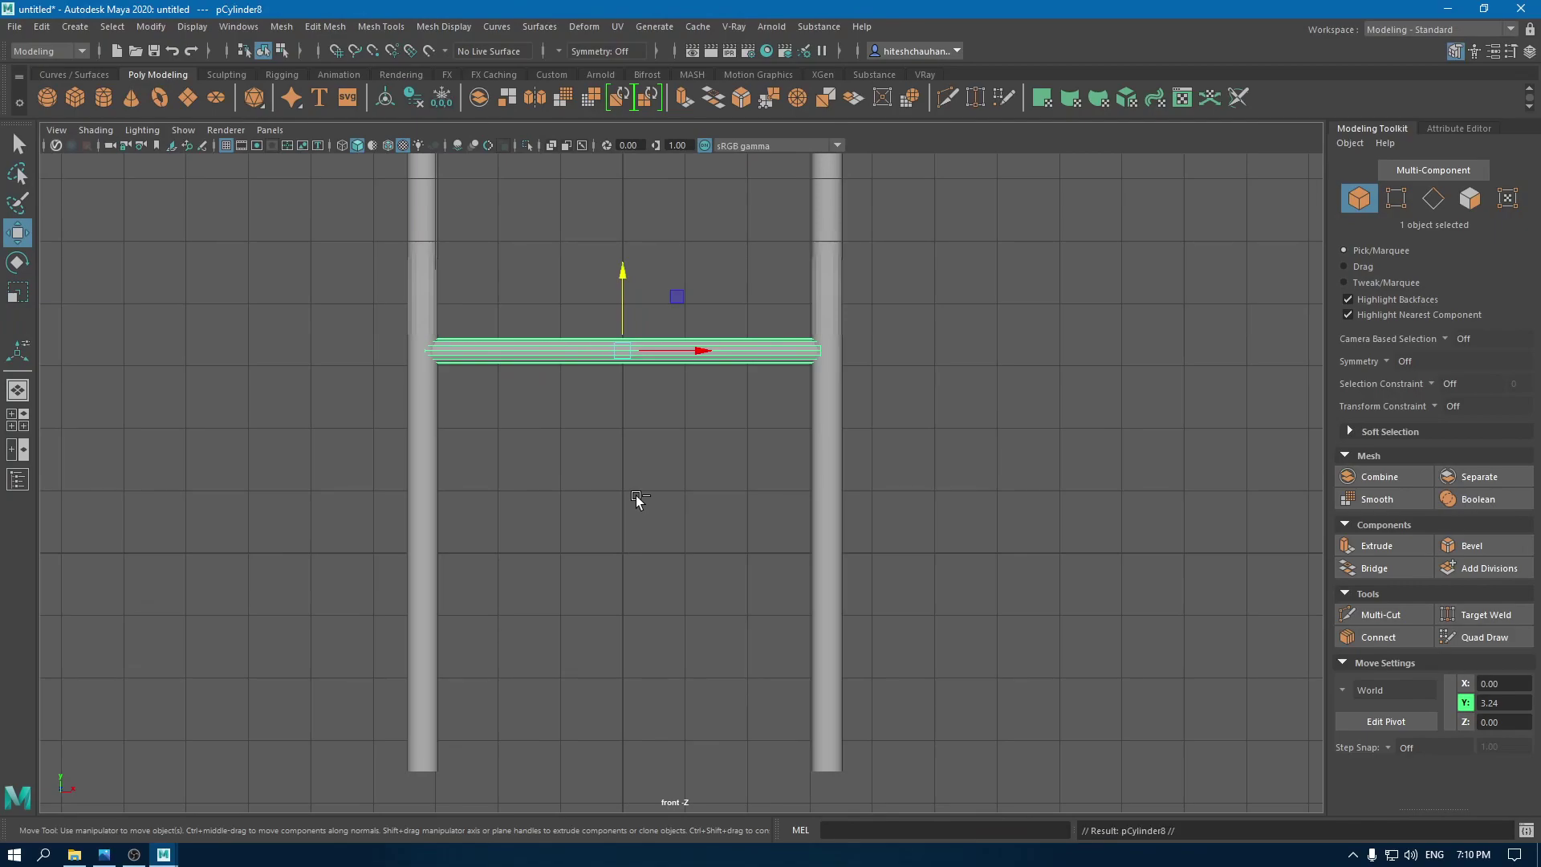
pyautogui.moveTo(623, 272); pyautogui.dragTo(662, 365)
# Step: Inspect the two crossbars and their joints with the posts in the perspective view
pyautogui.press('space')
pyautogui.keyDown('alt'); pyautogui.moveTo(662, 364); pyautogui.dragTo(530, 200, button='right'); pyautogui.keyUp('alt')
pyautogui.keyDown('alt'); pyautogui.moveTo(530, 200); pyautogui.dragTo(457, 193); pyautogui.keyUp('alt')
pyautogui.keyDown('alt'); pyautogui.moveTo(602, 397); pyautogui.dragTo(513, 401, button='right'); pyautogui.keyUp('alt')
pyautogui.keyDown('alt'); pyautogui.moveTo(527, 506); pyautogui.dragTo(498, 416, button='middle'); pyautogui.keyUp('alt')
pyautogui.moveTo(411, 407); pyautogui.dragTo(455, 374, button='right')
pyautogui.click(513, 516)
pyautogui.keyDown('alt'); pyautogui.moveTo(502, 377); pyautogui.dragTo(624, 335); pyautogui.keyUp('alt')
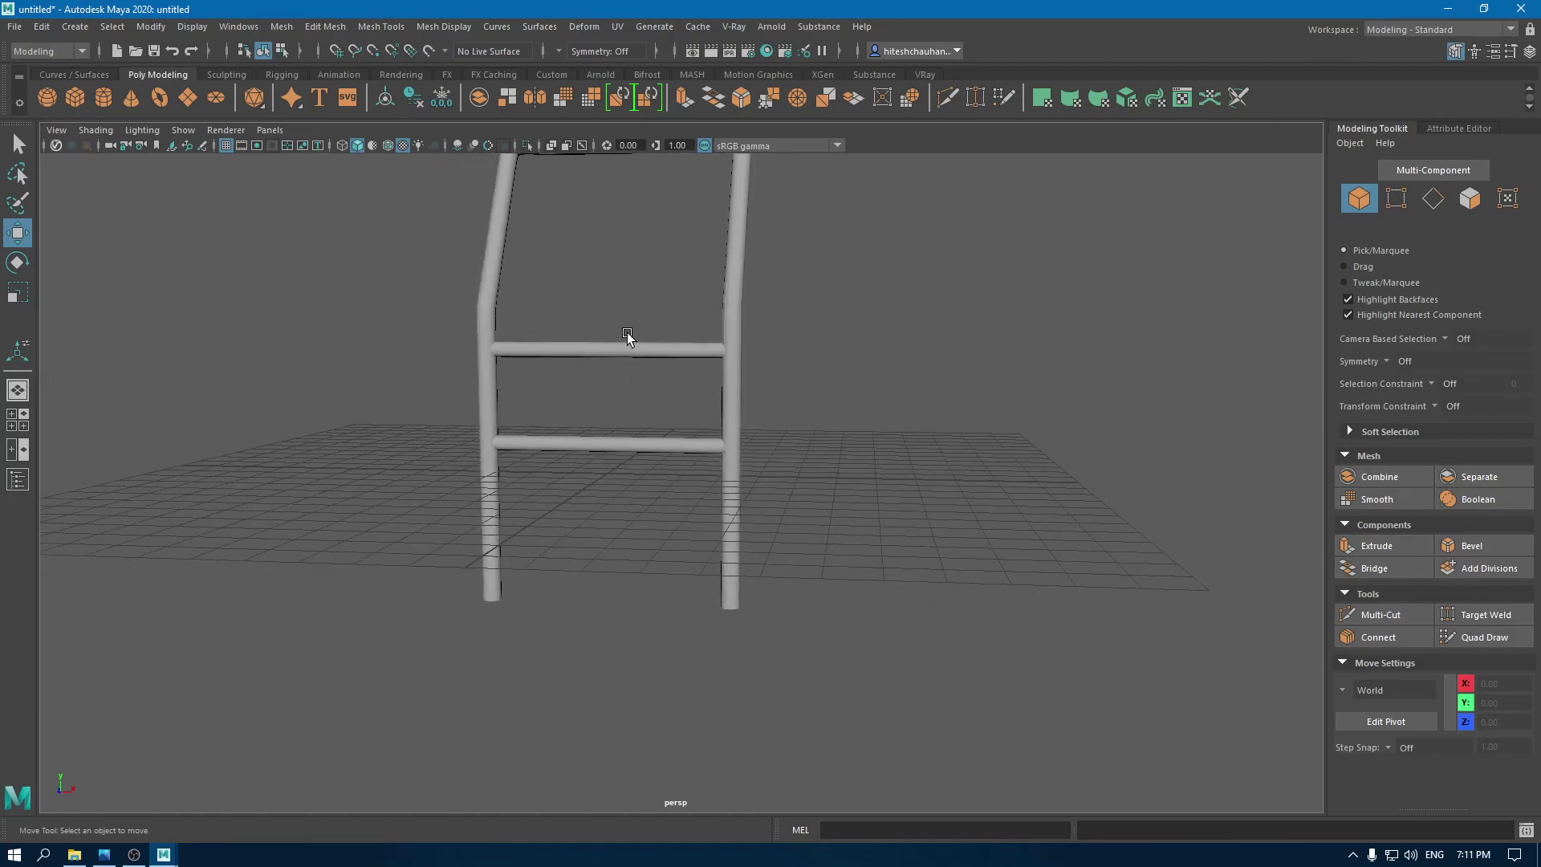
pyautogui.keyDown('alt'); pyautogui.moveTo(625, 336); pyautogui.dragTo(575, 358, button='middle'); pyautogui.keyUp('alt')
pyautogui.keyDown('alt'); pyautogui.moveTo(575, 358); pyautogui.dragTo(585, 617, button='right'); pyautogui.keyUp('alt')
pyautogui.keyDown('alt'); pyautogui.moveTo(514, 623); pyautogui.dragTo(590, 625, button='middle'); pyautogui.keyUp('alt')
pyautogui.keyDown('alt'); pyautogui.moveTo(590, 625); pyautogui.dragTo(681, 386); pyautogui.keyUp('alt')
# Step: Apply Soften Edge to all edges of the bent tubular frame and return to object mode
pyautogui.click(581, 364)
pyautogui.rightClick(760, 297)
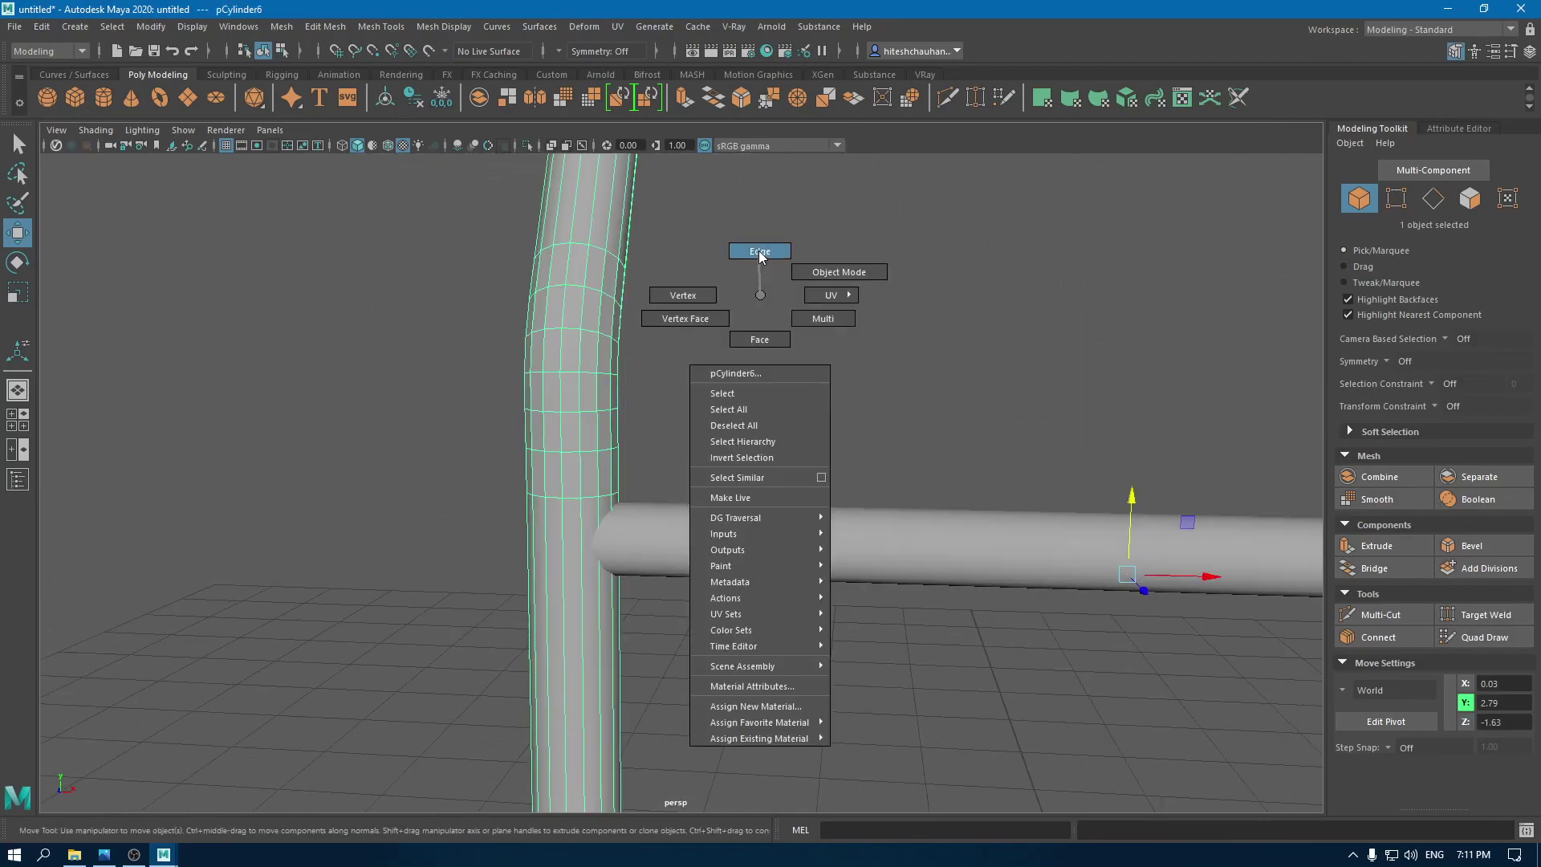
pyautogui.moveTo(759, 250); pyautogui.dragTo(758, 249, button='right')
pyautogui.keyDown('alt'); pyautogui.moveTo(759, 251); pyautogui.dragTo(654, 296, button='right'); pyautogui.keyUp('alt')
pyautogui.moveTo(454, 250); pyautogui.dragTo(784, 673)
pyautogui.keyDown('alt'); pyautogui.moveTo(784, 673); pyautogui.dragTo(741, 221, button='right'); pyautogui.keyUp('alt')
pyautogui.keyDown('alt'); pyautogui.moveTo(894, 619); pyautogui.dragTo(872, 643, button='middle'); pyautogui.keyUp('alt')
pyautogui.keyDown('alt'); pyautogui.moveTo(872, 643); pyautogui.dragTo(807, 471, button='right'); pyautogui.keyUp('alt')
pyautogui.keyDown('shift'); pyautogui.moveTo(979, 425); pyautogui.dragTo(478, 267); pyautogui.keyUp('shift')
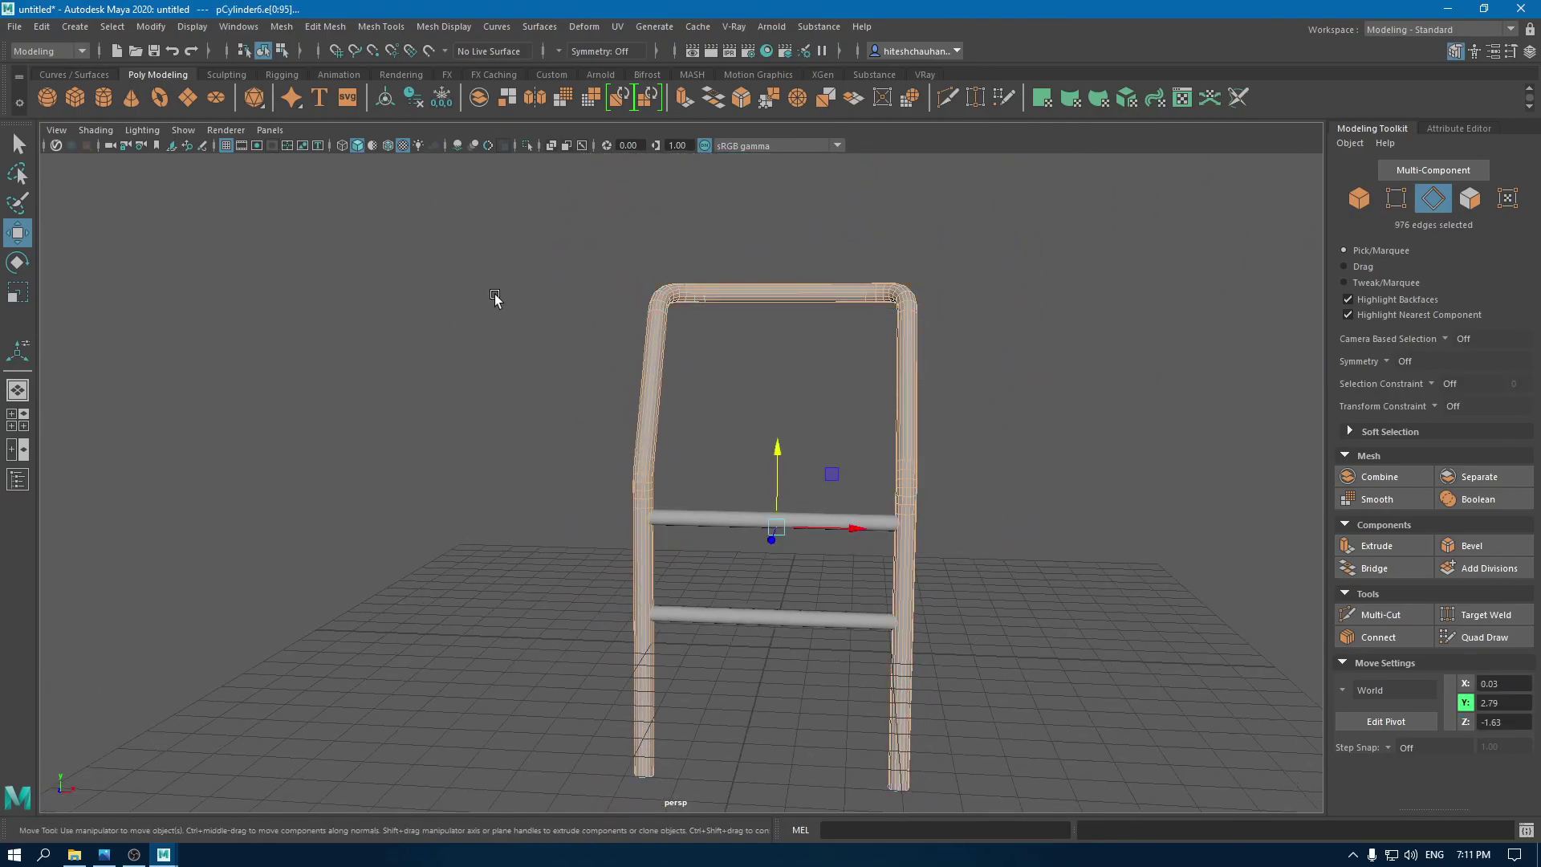
pyautogui.click(446, 28)
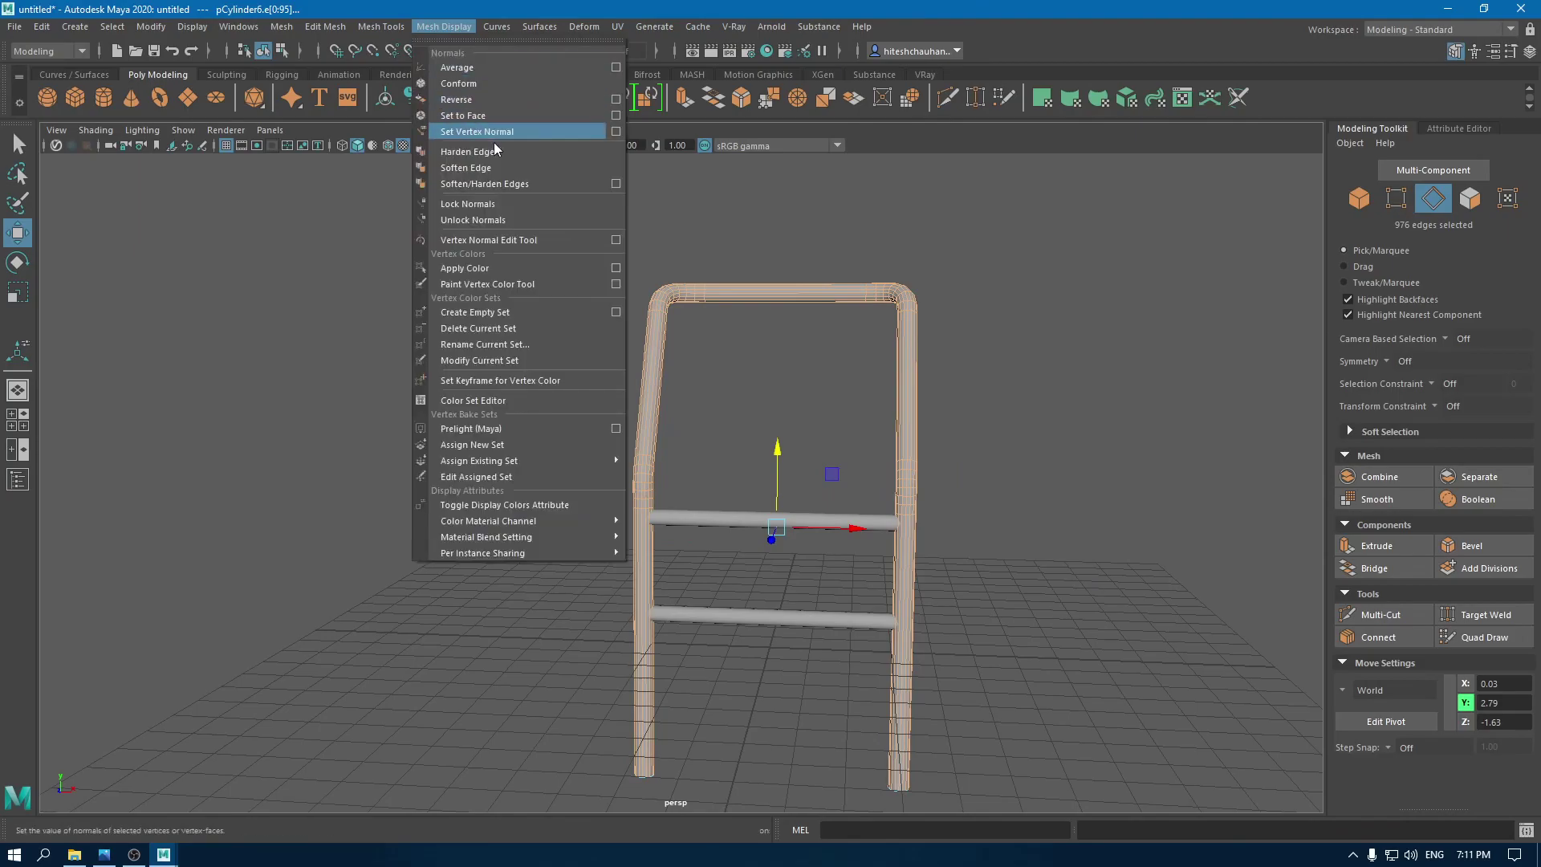
pyautogui.click(488, 167)
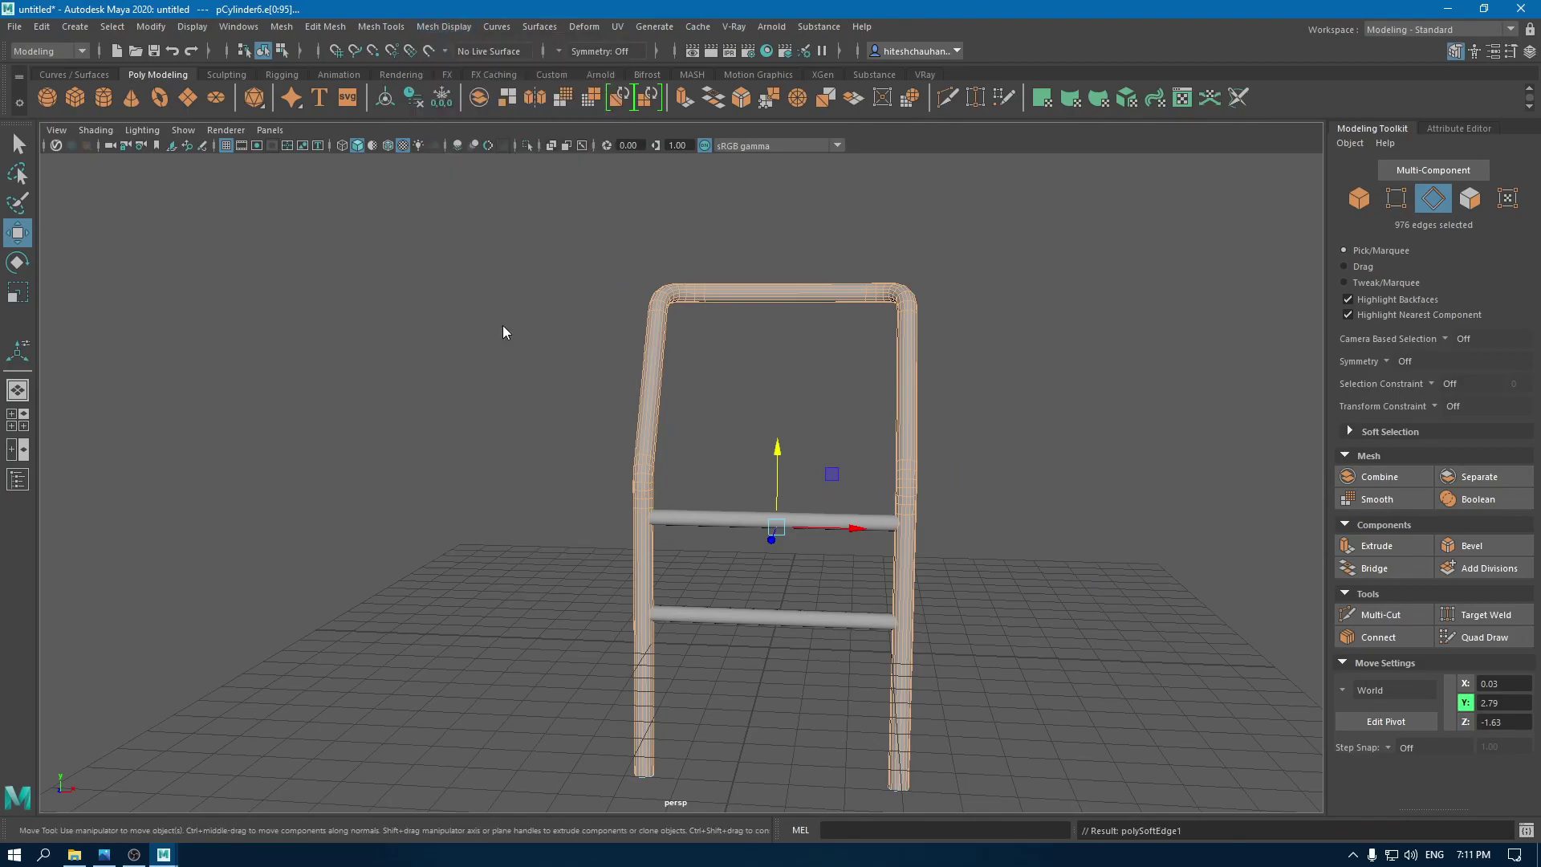
pyautogui.press('F8')
# Step: Inspect the shading of the softened frame and its crossbars from several angles
pyautogui.keyDown('alt'); pyautogui.moveTo(599, 277); pyautogui.dragTo(733, 792, button='right'); pyautogui.keyUp('alt')
pyautogui.moveTo(732, 792)
pyautogui.keyDown('alt'); pyautogui.mouseDown()
pyautogui.moveTo(624, 763)
pyautogui.moveTo(660, 729)
pyautogui.moveTo(732, 792)
pyautogui.mouseUp(); pyautogui.keyUp('alt')
pyautogui.keyDown('alt'); pyautogui.moveTo(732, 792); pyautogui.dragTo(770, 386, button='right'); pyautogui.keyUp('alt')
pyautogui.keyDown('alt'); pyautogui.moveTo(770, 386); pyautogui.dragTo(830, 423); pyautogui.keyUp('alt')
pyautogui.keyDown('alt'); pyautogui.moveTo(830, 422); pyautogui.dragTo(653, 484, button='right'); pyautogui.keyUp('alt')
pyautogui.keyDown('alt'); pyautogui.moveTo(653, 485); pyautogui.dragTo(585, 248); pyautogui.keyUp('alt')
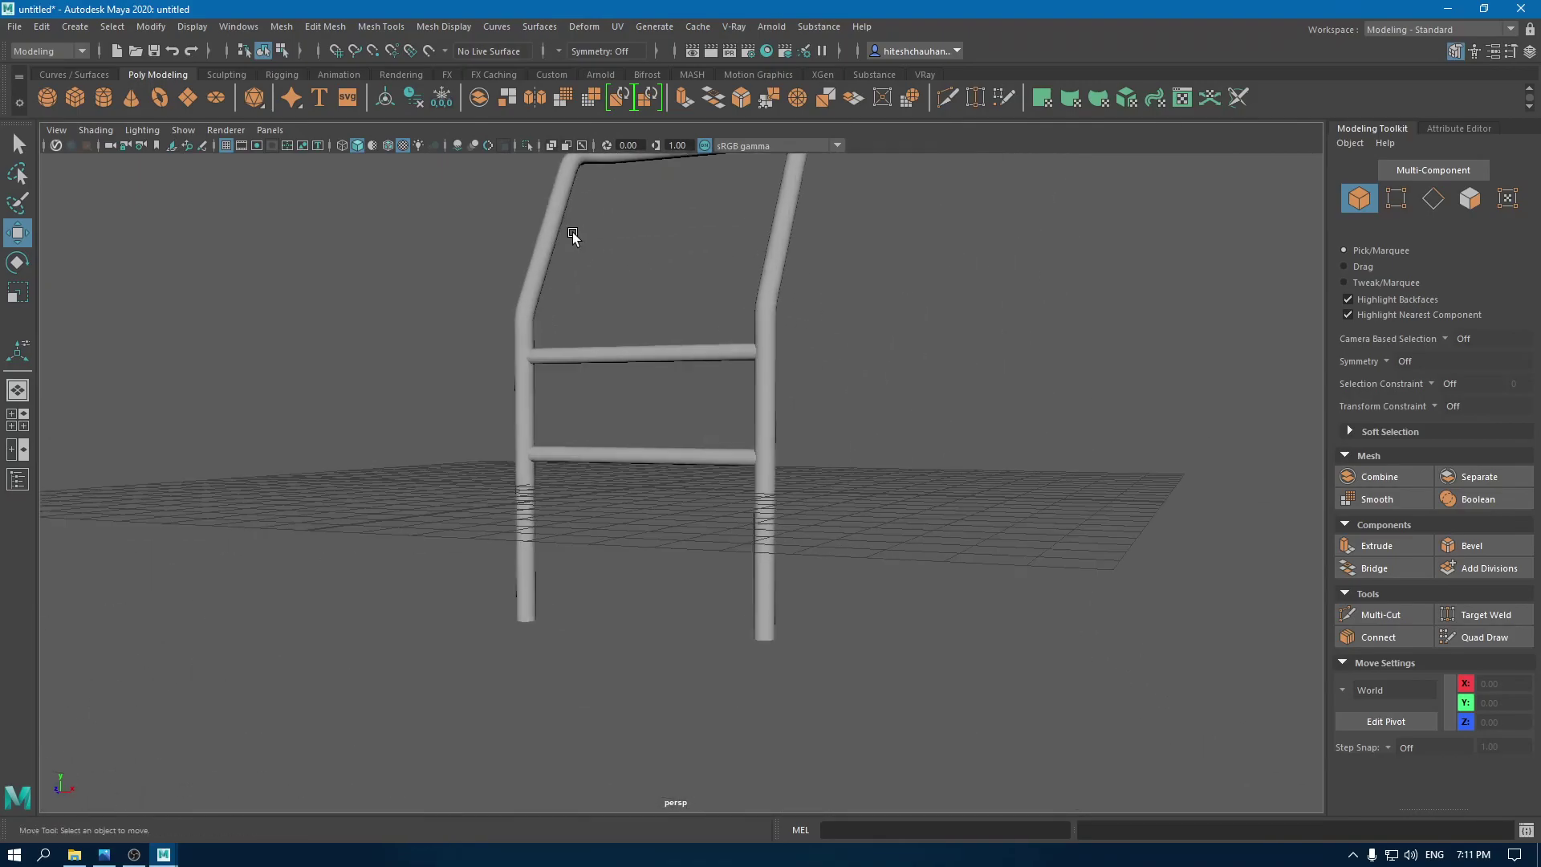
pyautogui.keyDown('alt'); pyautogui.moveTo(585, 248); pyautogui.dragTo(773, 671, button='right'); pyautogui.keyUp('alt')
pyautogui.keyDown('alt'); pyautogui.moveTo(774, 672); pyautogui.dragTo(901, 595); pyautogui.keyUp('alt')
pyautogui.keyDown('alt'); pyautogui.moveTo(901, 595); pyautogui.dragTo(825, 442, button='right'); pyautogui.keyUp('alt')
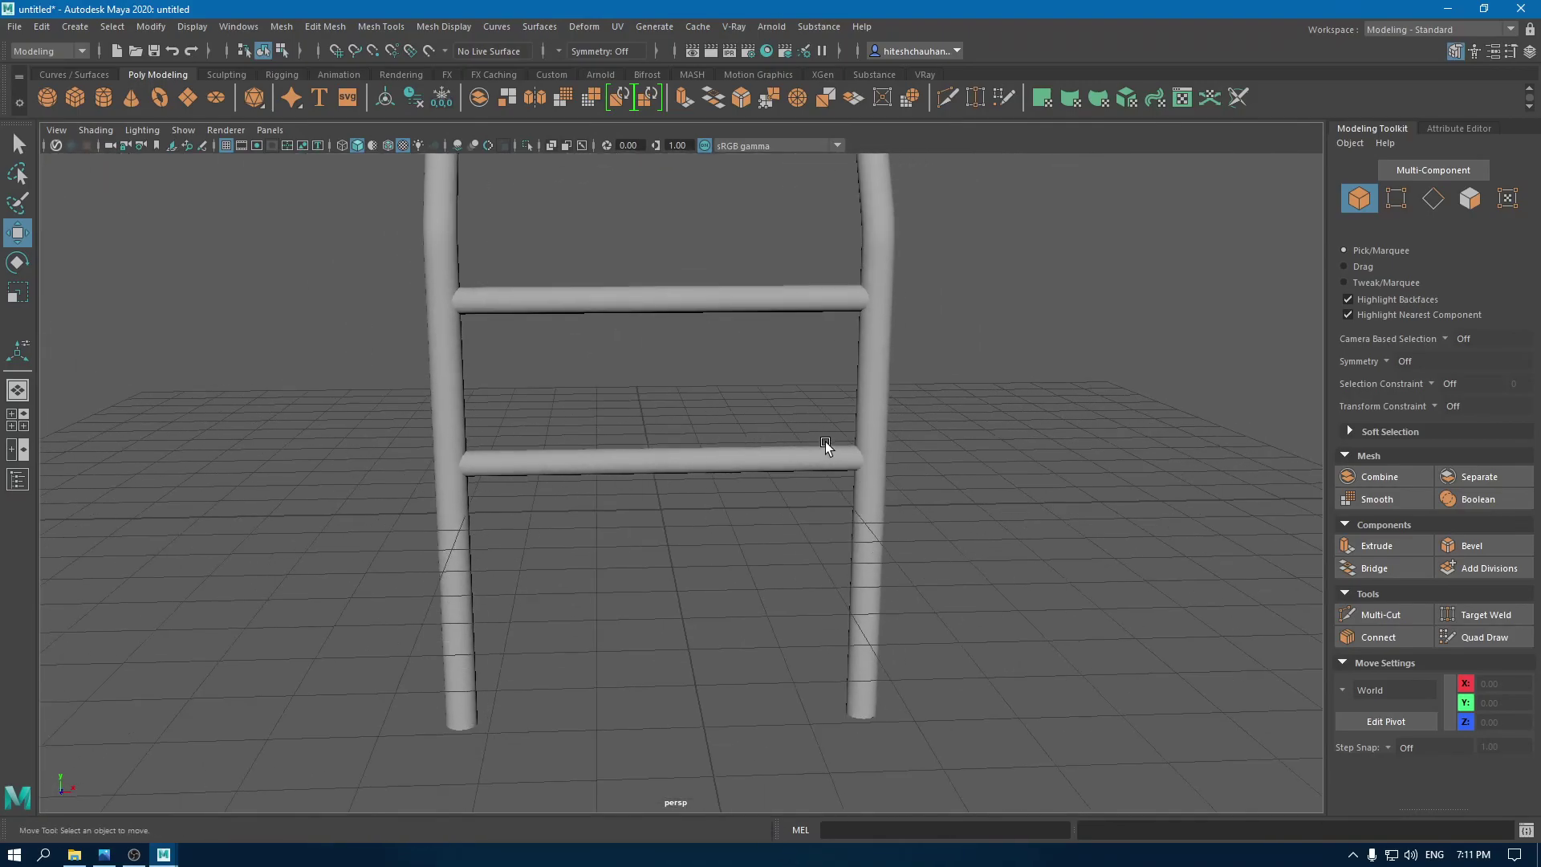
pyautogui.keyDown('alt'); pyautogui.moveTo(851, 436); pyautogui.dragTo(721, 490); pyautogui.keyUp('alt')
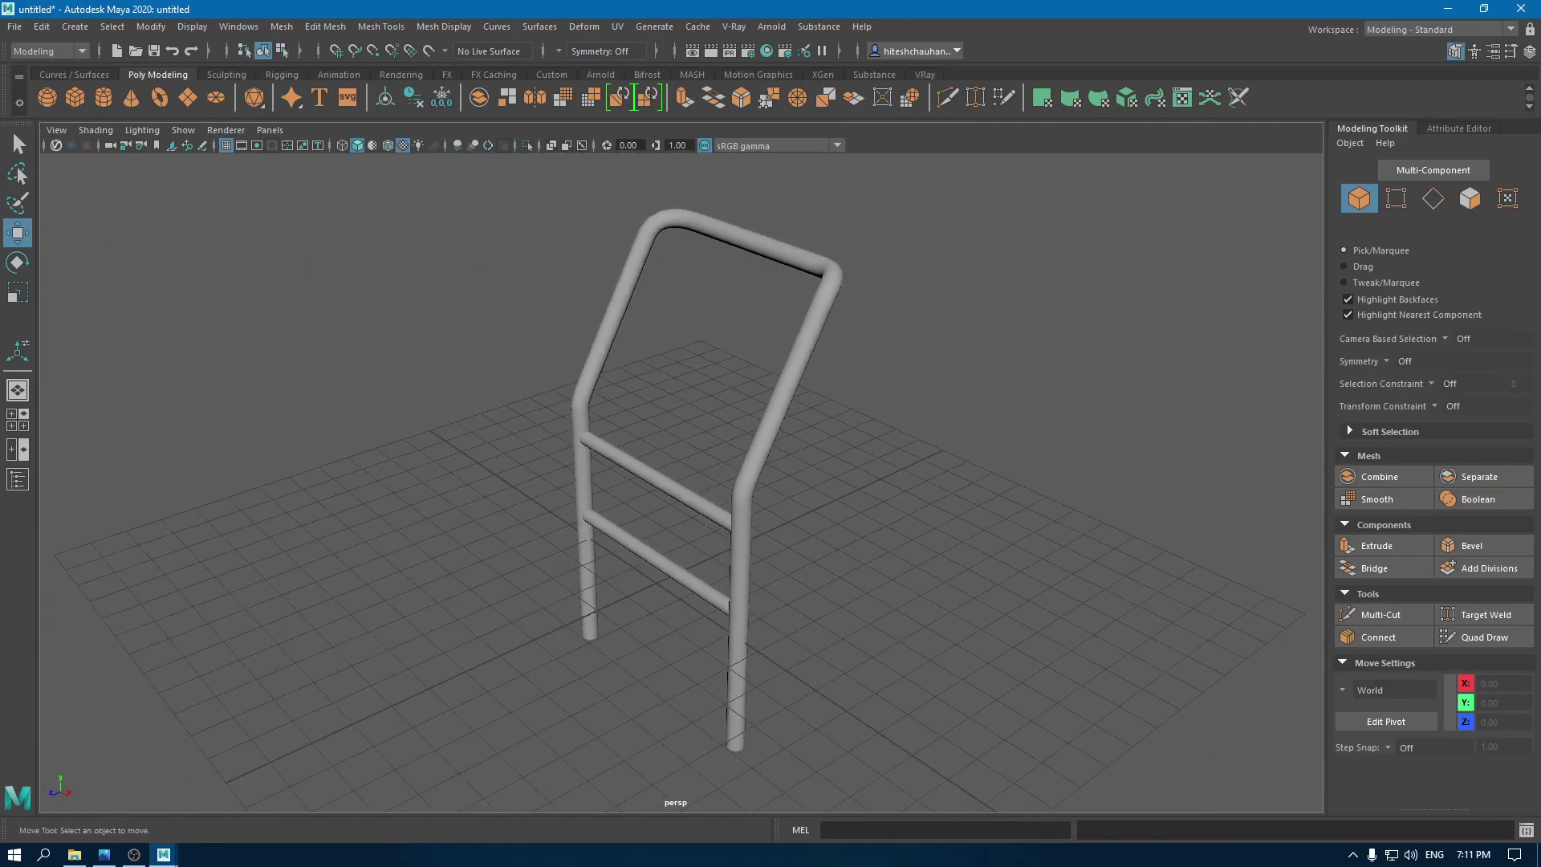
pyautogui.hotkey('alt', 'Tab')
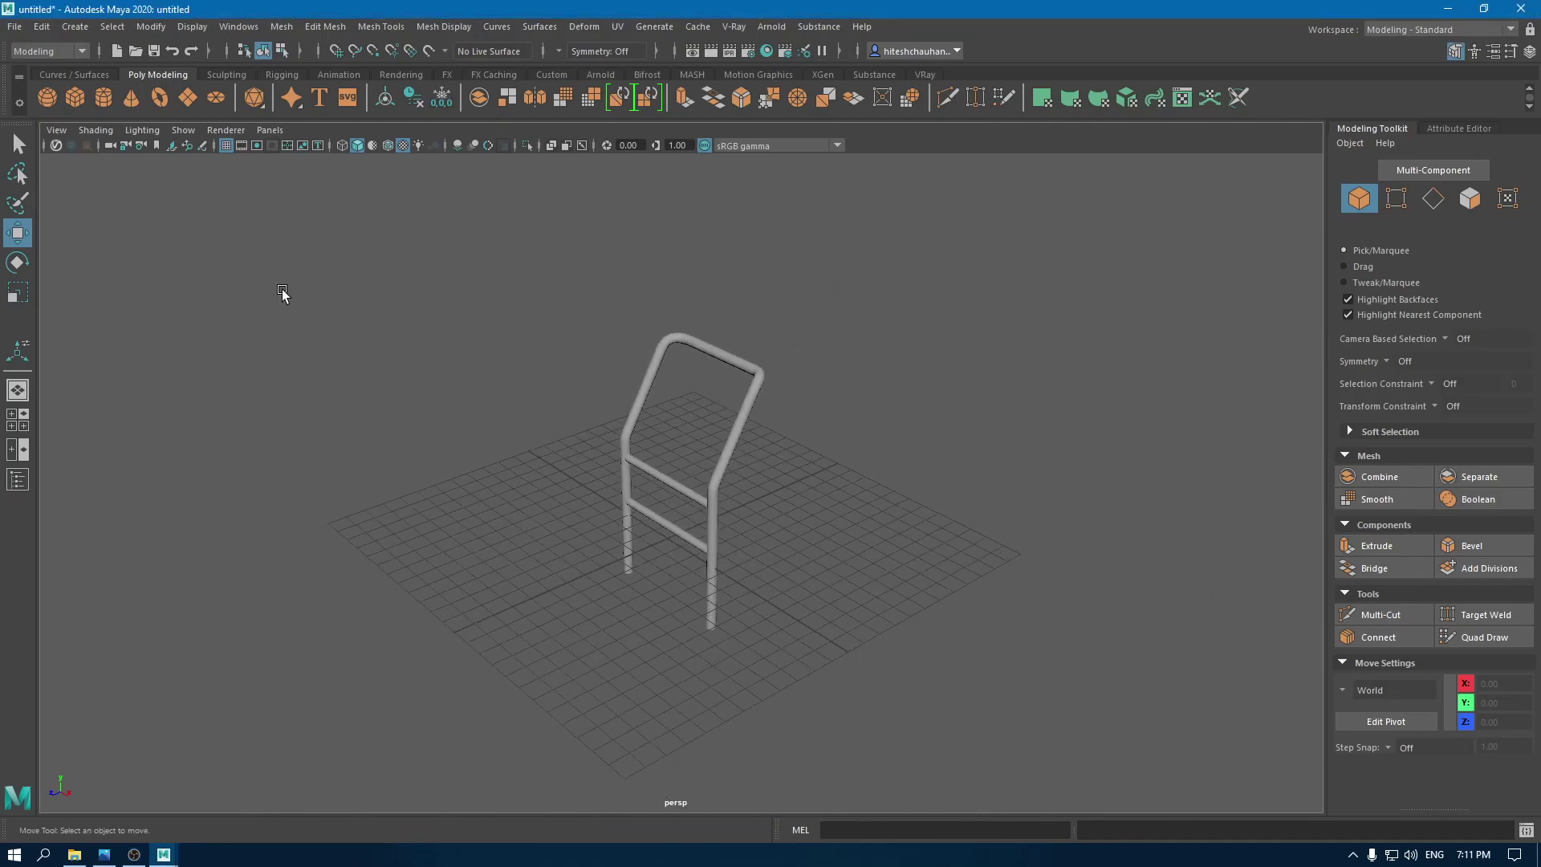
# Step: Create a polygon cube and widen it to 5.15 in the top view
pyautogui.keyDown('alt'); pyautogui.moveTo(642, 510); pyautogui.dragTo(768, 467); pyautogui.keyUp('alt')
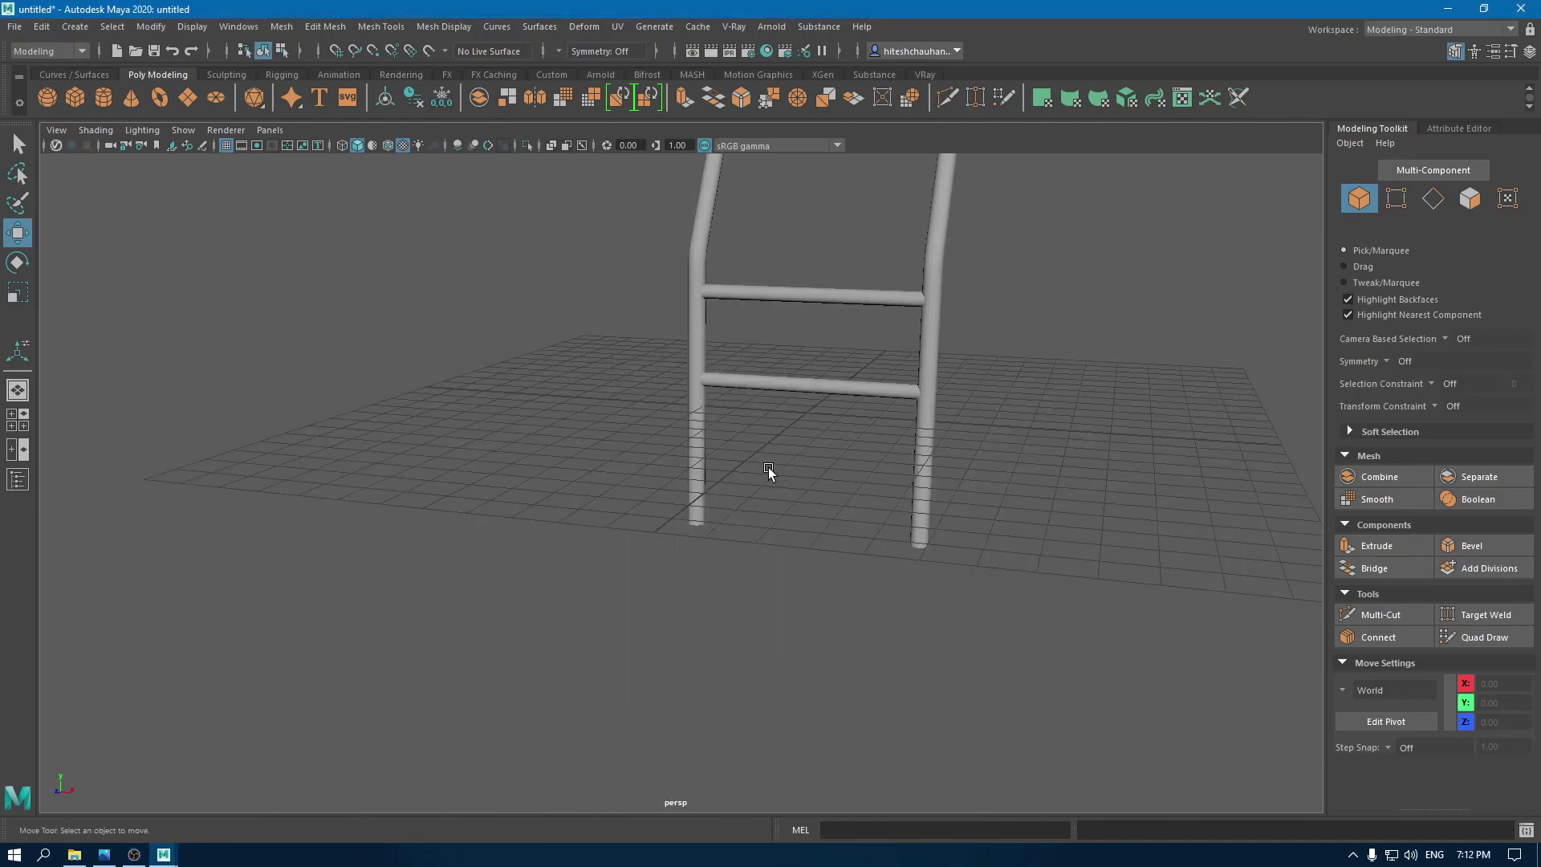
pyautogui.keyDown('shift'); pyautogui.moveTo(783, 441); pyautogui.dragTo(782, 485, button='right'); pyautogui.keyUp('shift')
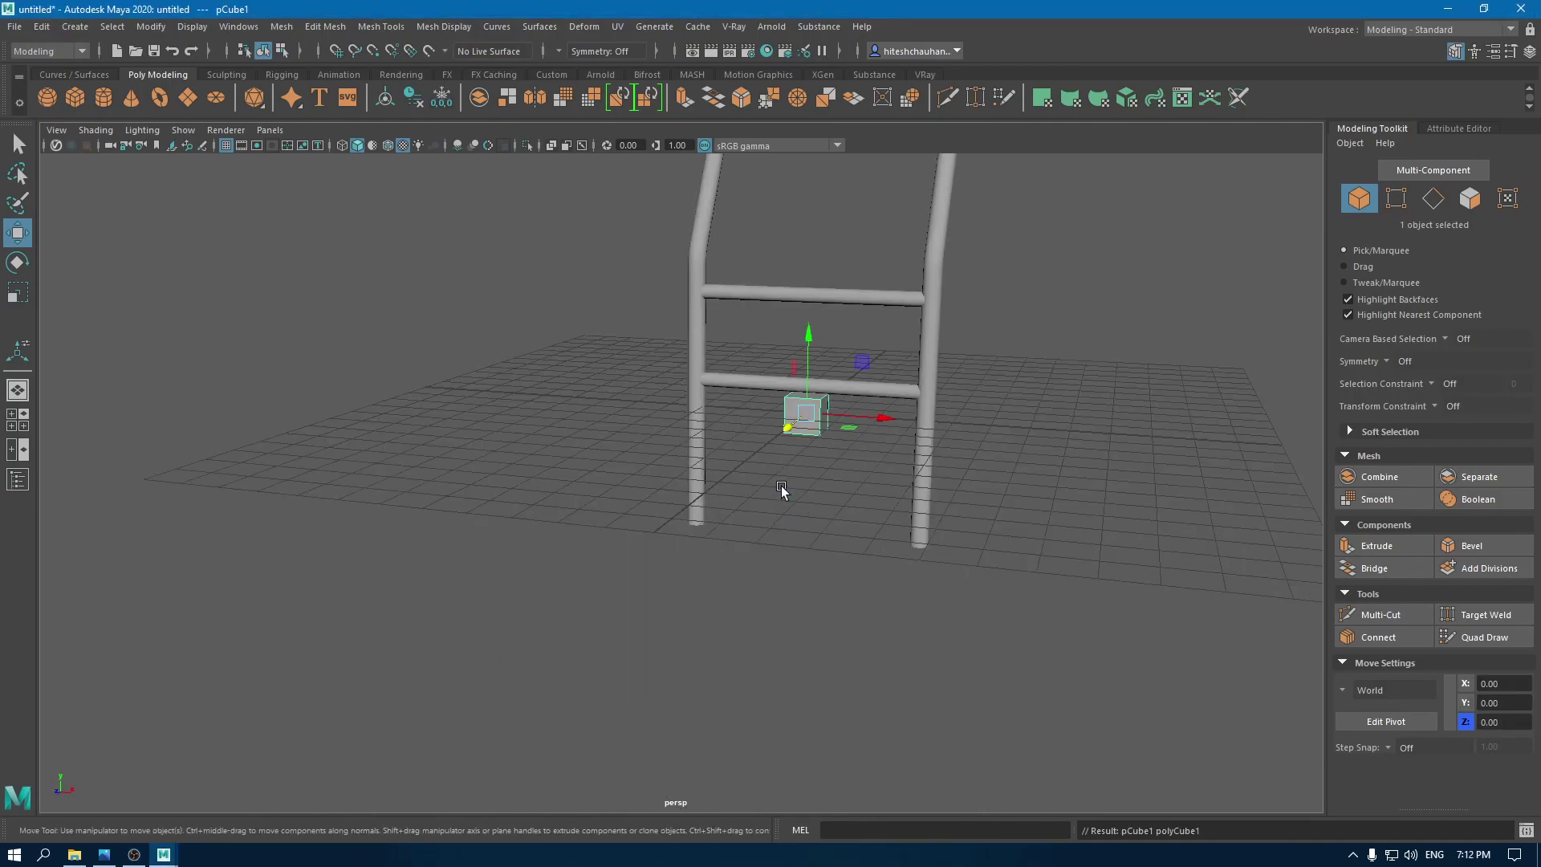
pyautogui.press('space')
pyautogui.moveTo(782, 486); pyautogui.dragTo(705, 486)
pyautogui.scroll(-2, 782, 557)
pyautogui.moveTo(673, 347); pyautogui.dragTo(682, 460)
pyautogui.scroll(3, 781, 715)
pyautogui.press('t')
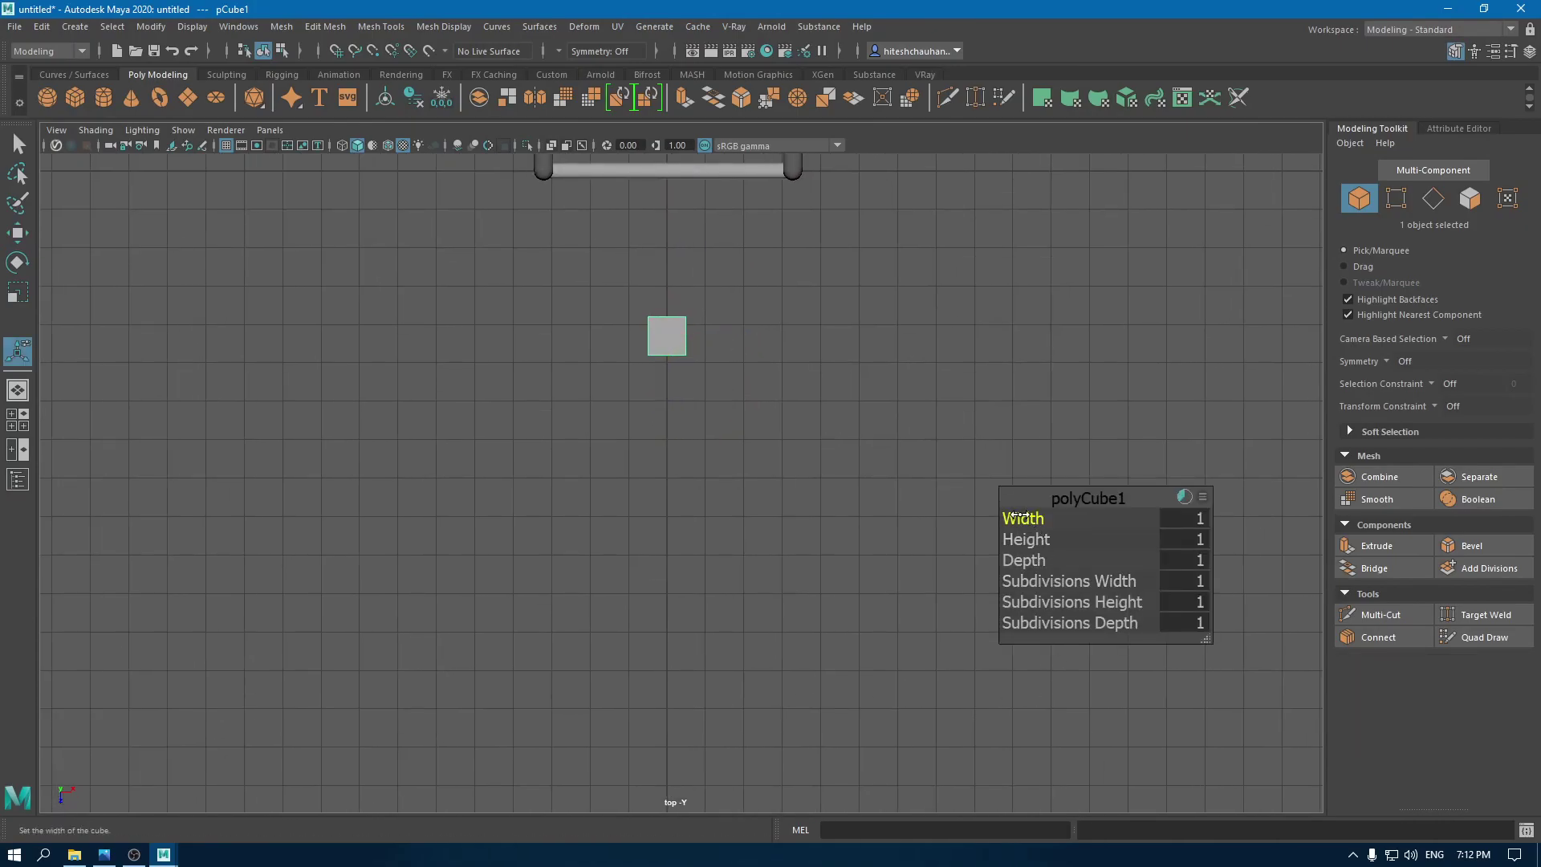
pyautogui.moveTo(1020, 514); pyautogui.dragTo(1245, 510)
pyautogui.scroll(4, 870, 640)
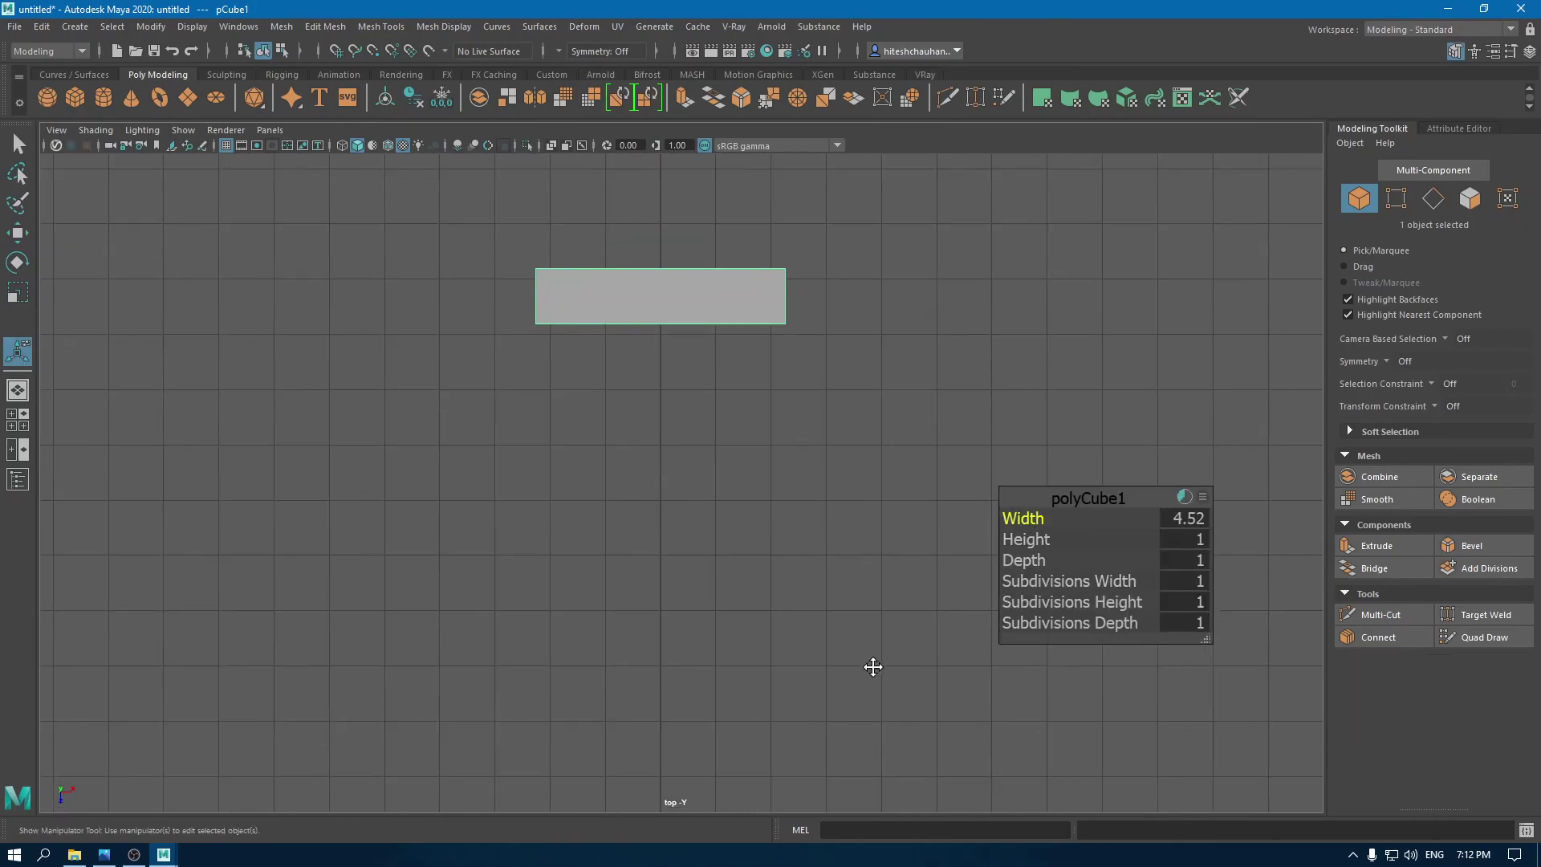
pyautogui.keyDown('alt'); pyautogui.moveTo(901, 497); pyautogui.dragTo(942, 772, button='middle'); pyautogui.keyUp('alt')
pyautogui.moveTo(1018, 506); pyautogui.dragTo(1052, 520)
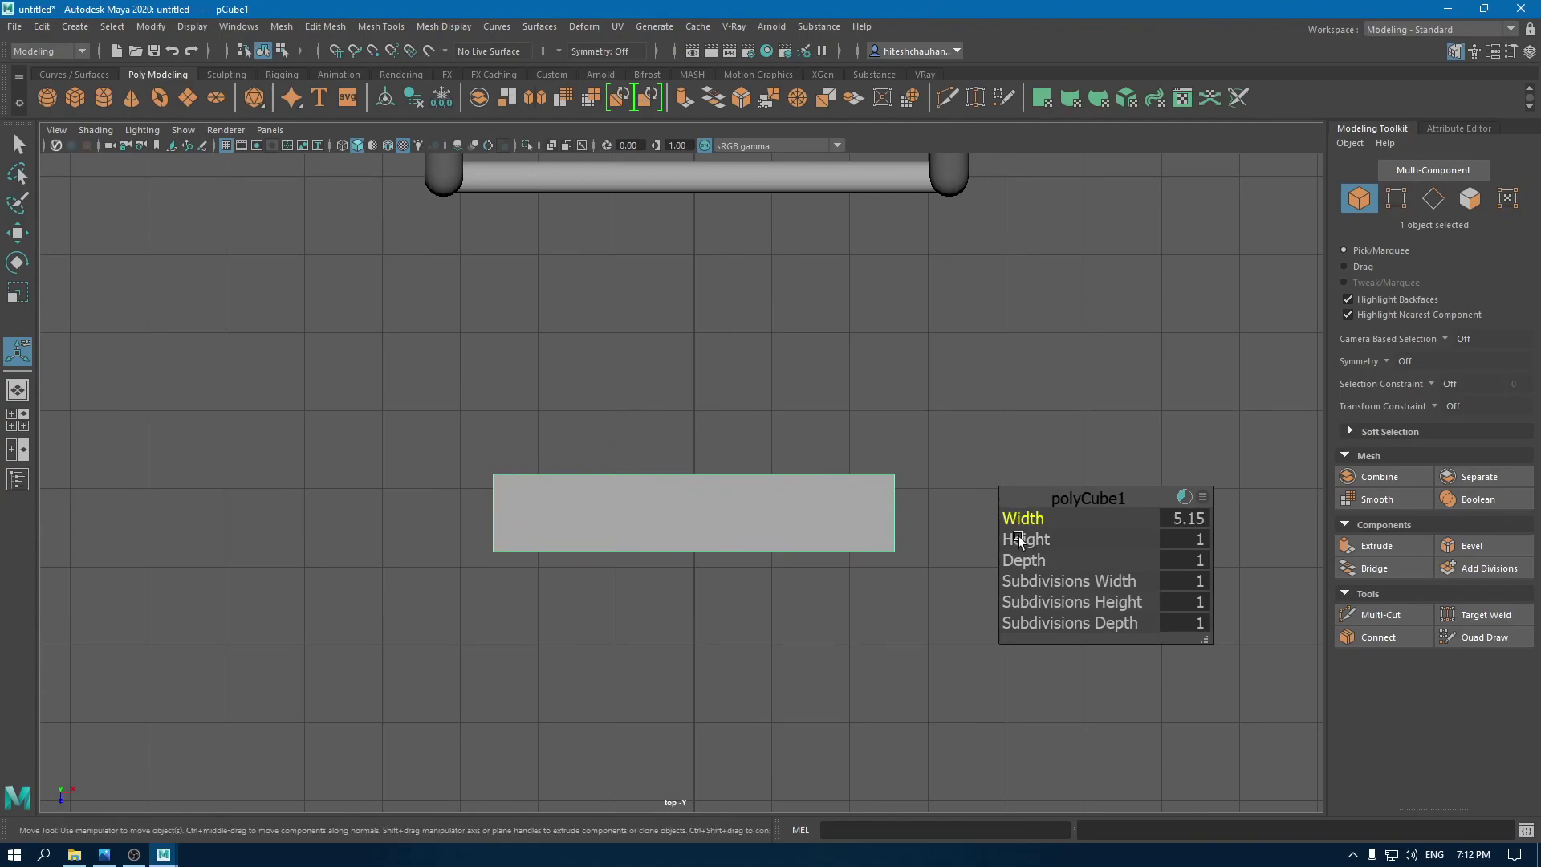
# Step: Move the cube along Z to about 0.70 so it sits directly in front of the posts
pyautogui.press('w')
pyautogui.moveTo(691, 585); pyautogui.dragTo(699, 309)
pyautogui.keyDown('alt'); pyautogui.moveTo(698, 310); pyautogui.dragTo(748, 583, button='middle'); pyautogui.keyUp('alt')
pyautogui.scroll(-1, 748, 583)
pyautogui.scroll(-1, 748, 584)
pyautogui.moveTo(733, 568); pyautogui.dragTo(736, 582)
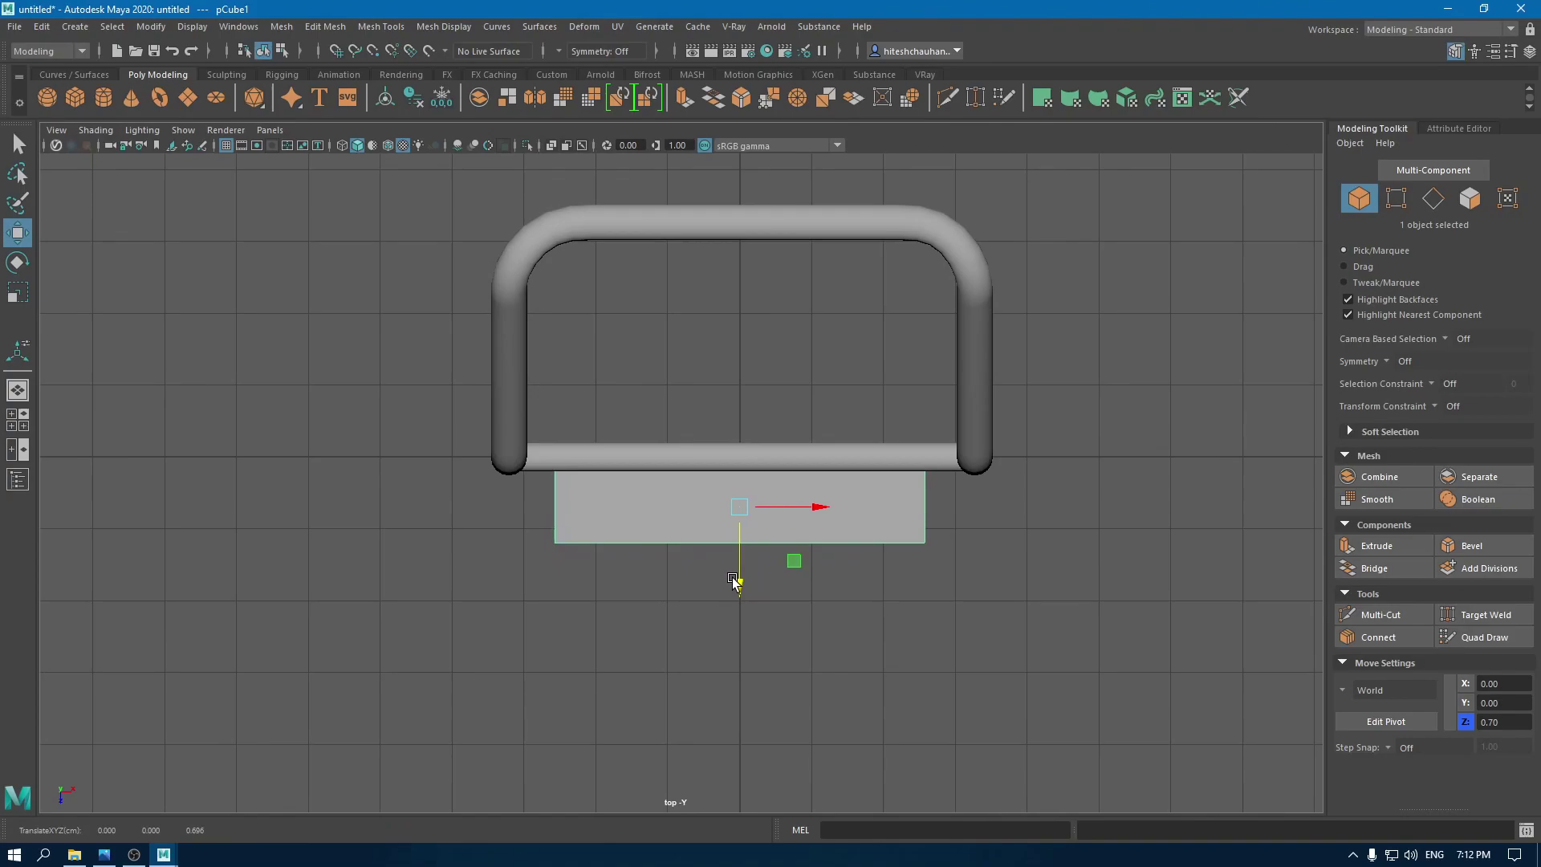
# Step: Set the cube's width to 6.95 to match the outer span of the posts
pyautogui.press('t')
pyautogui.moveTo(1033, 513); pyautogui.dragTo(1112, 508)
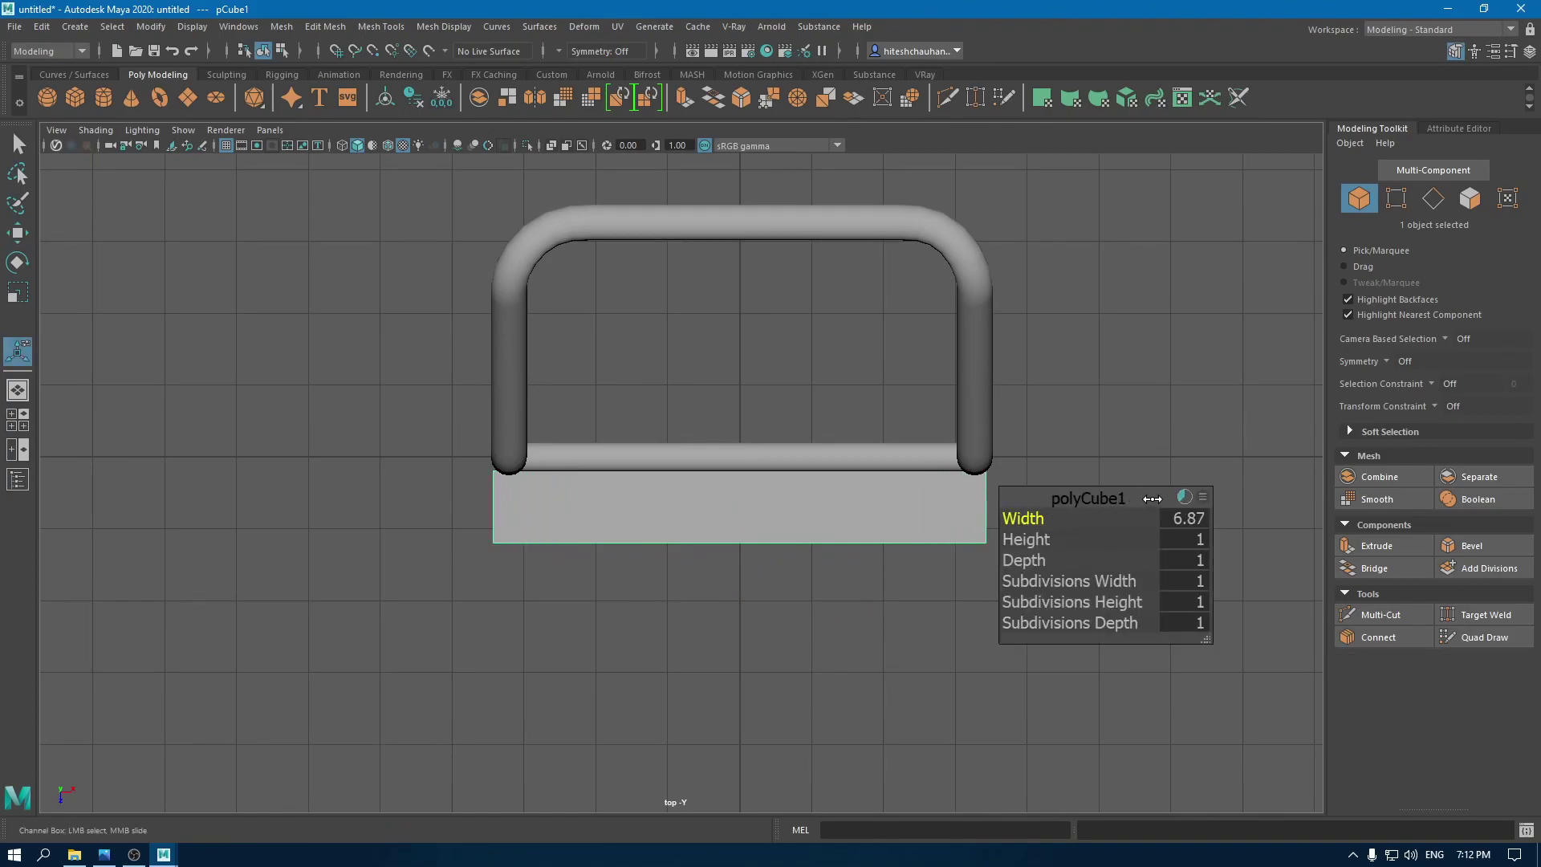
pyautogui.press('space')
pyautogui.moveTo(716, 476); pyautogui.dragTo(711, 536)
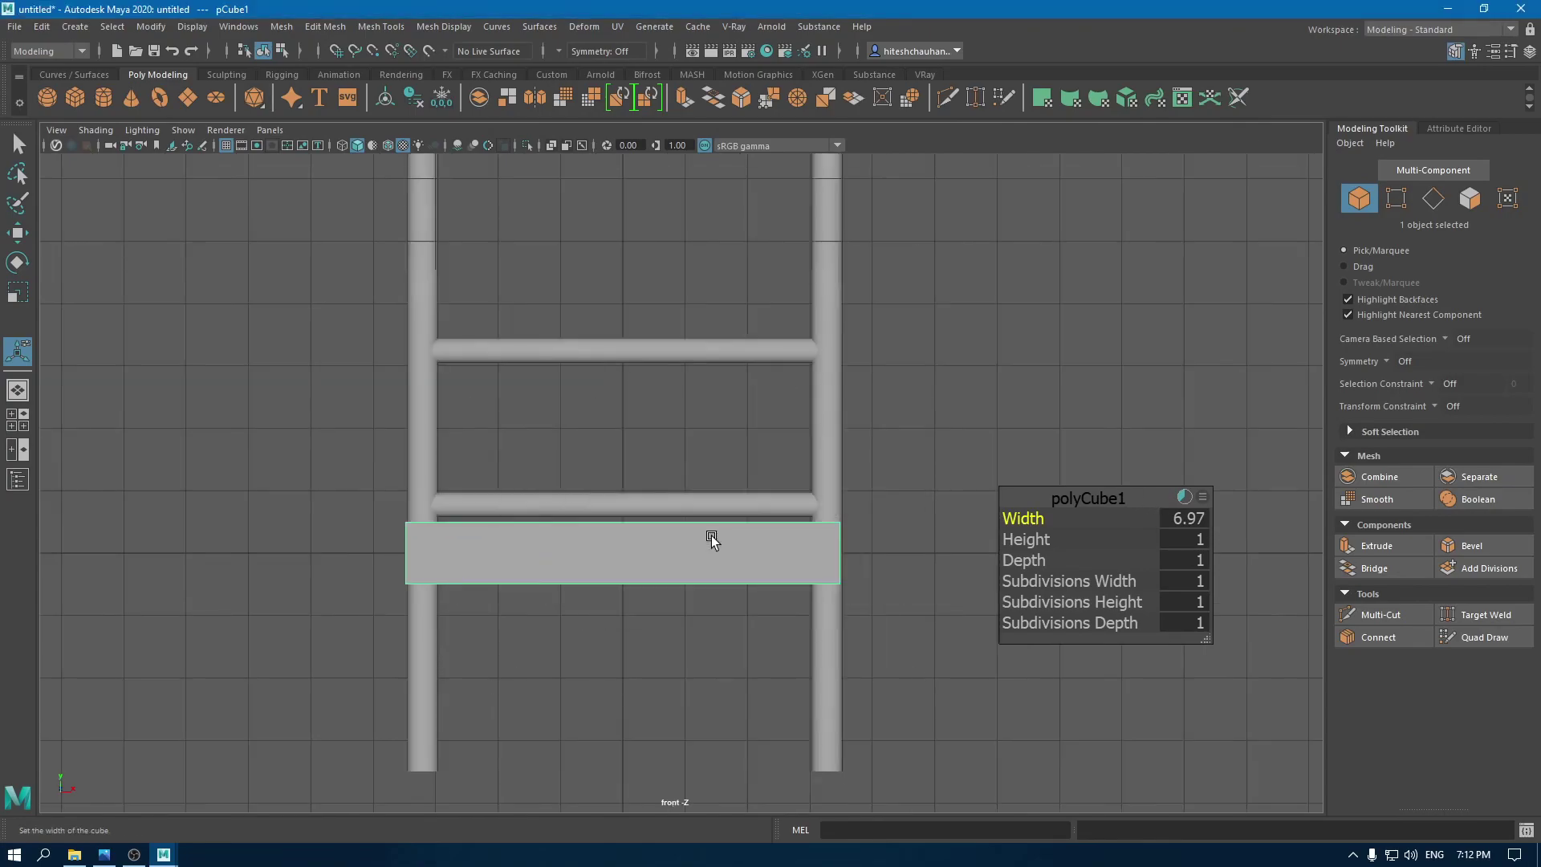
pyautogui.scroll(2, 647, 453)
pyautogui.scroll(3, 733, 659)
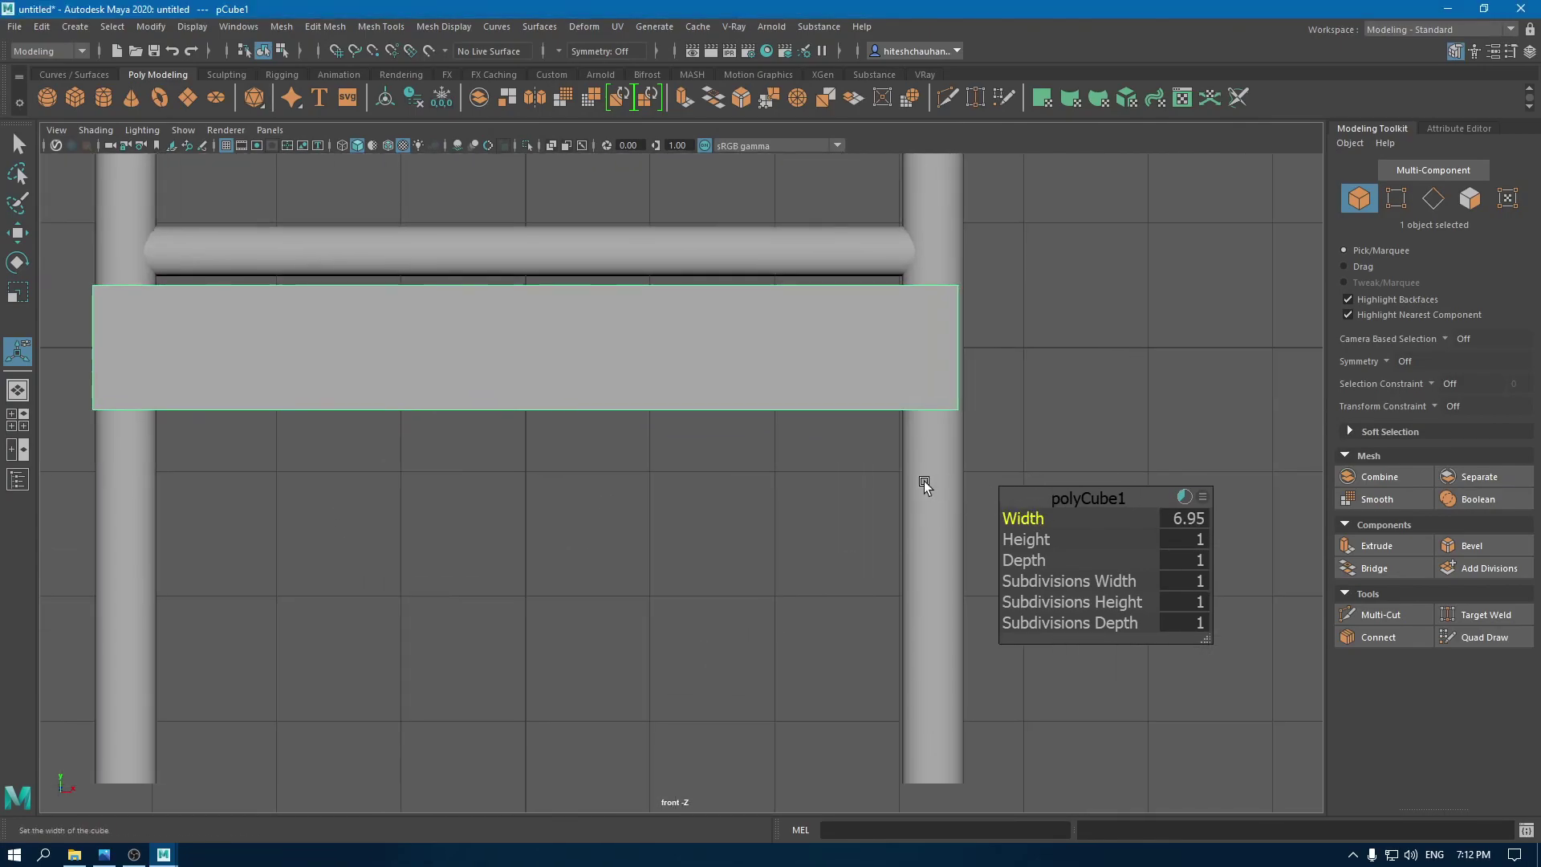
# Step: Lower the cube to about Y -3.02 at the posts' feet and shift it slightly along X to align with the posts
pyautogui.press('w')
pyautogui.moveTo(527, 270); pyautogui.dragTo(571, 647)
pyautogui.press('f')
pyautogui.press('4')
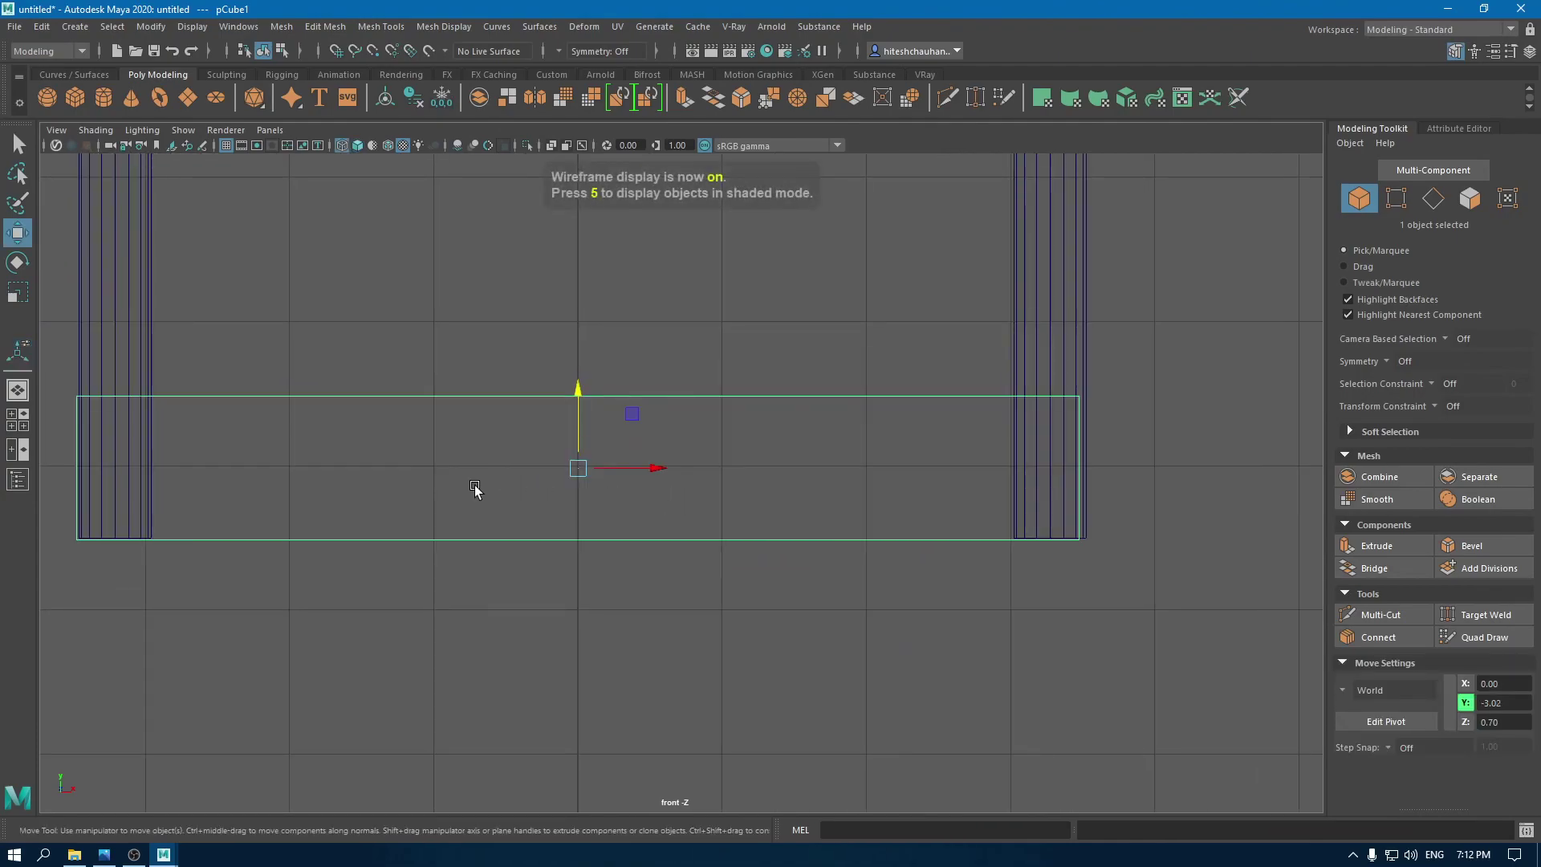
pyautogui.moveTo(639, 472); pyautogui.dragTo(640, 472)
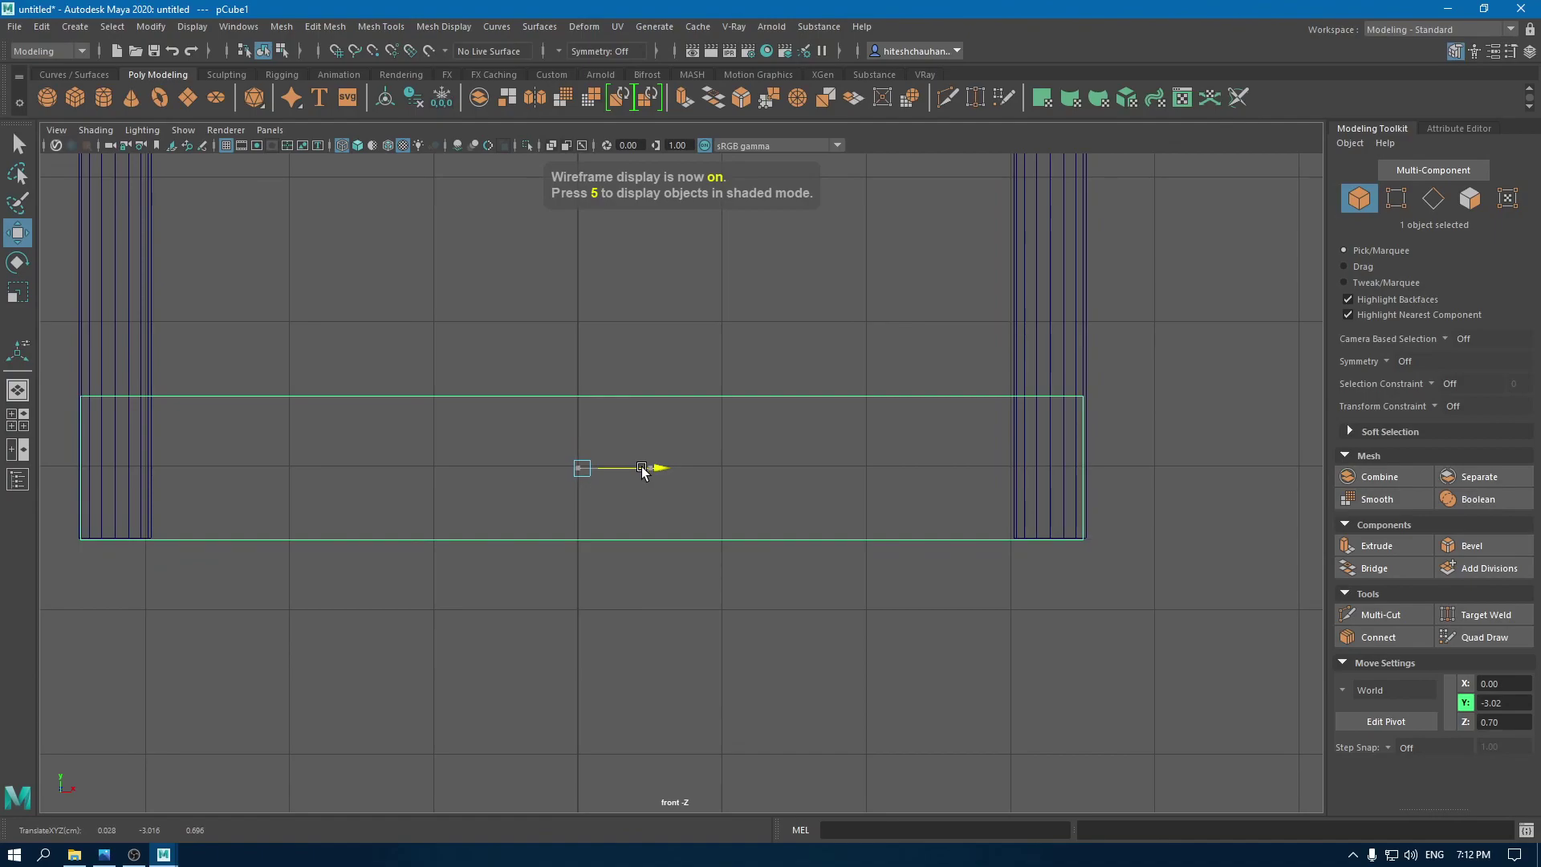
# Step: Move the cube's right-end vertices to about X 3.53 so they line up with the right post's outer edge
pyautogui.moveTo(744, 375); pyautogui.dragTo(538, 375, button='right')
pyautogui.moveTo(871, 351); pyautogui.dragTo(1217, 658)
pyautogui.moveTo(1158, 467); pyautogui.dragTo(1164, 467)
# Step: In the side view, pull the cube's front vertices out to about Z 14.06 to form a long platform
pyautogui.press('space')
pyautogui.moveTo(1163, 469); pyautogui.dragTo(1249, 469)
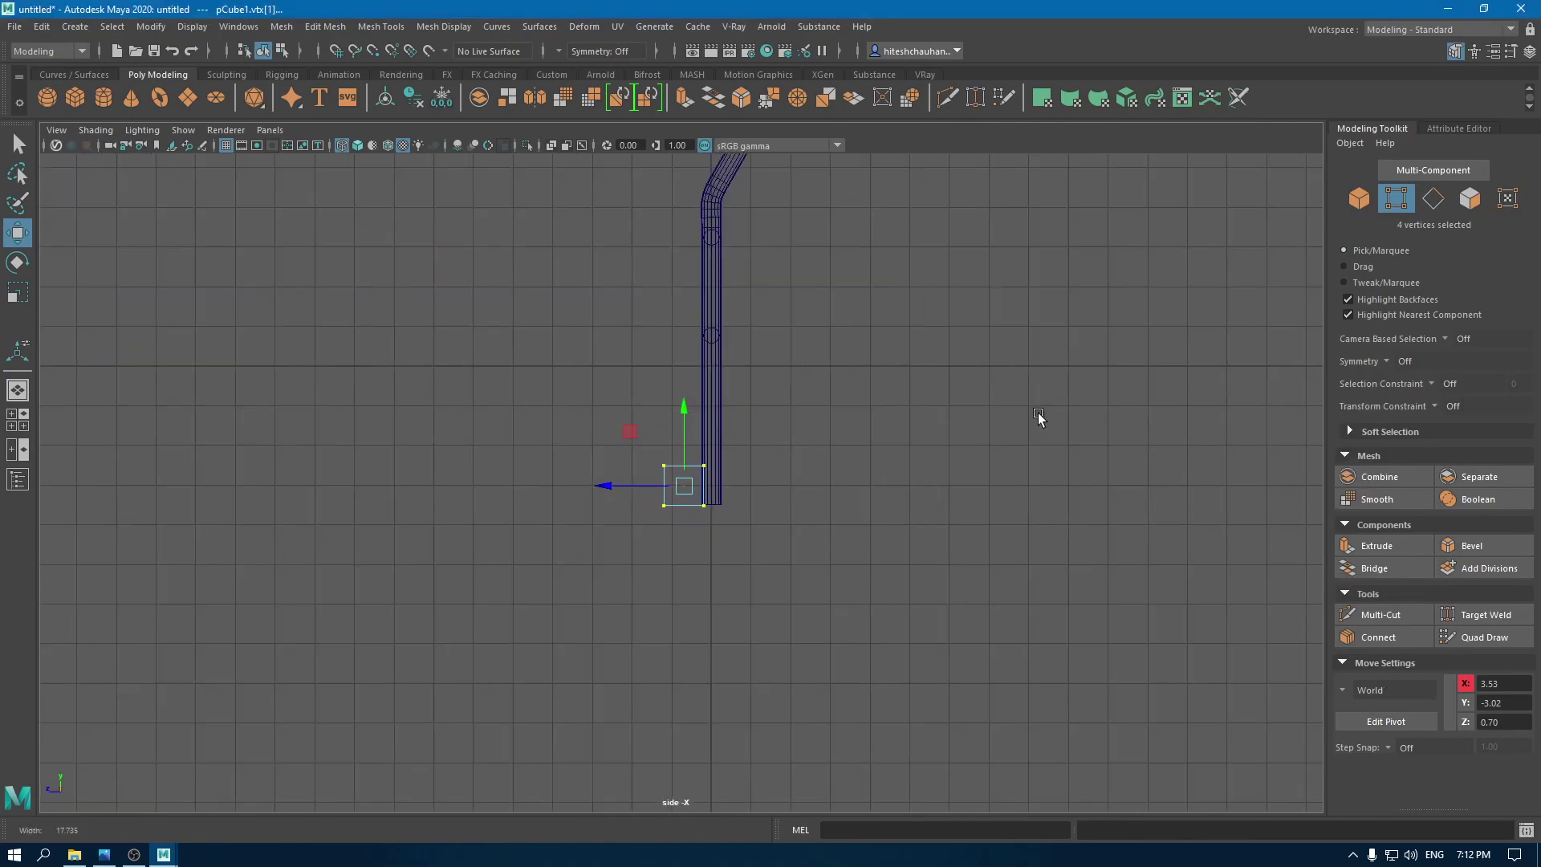
pyautogui.moveTo(586, 484); pyautogui.dragTo(93, 490)
pyautogui.scroll(-1, 233, 436)
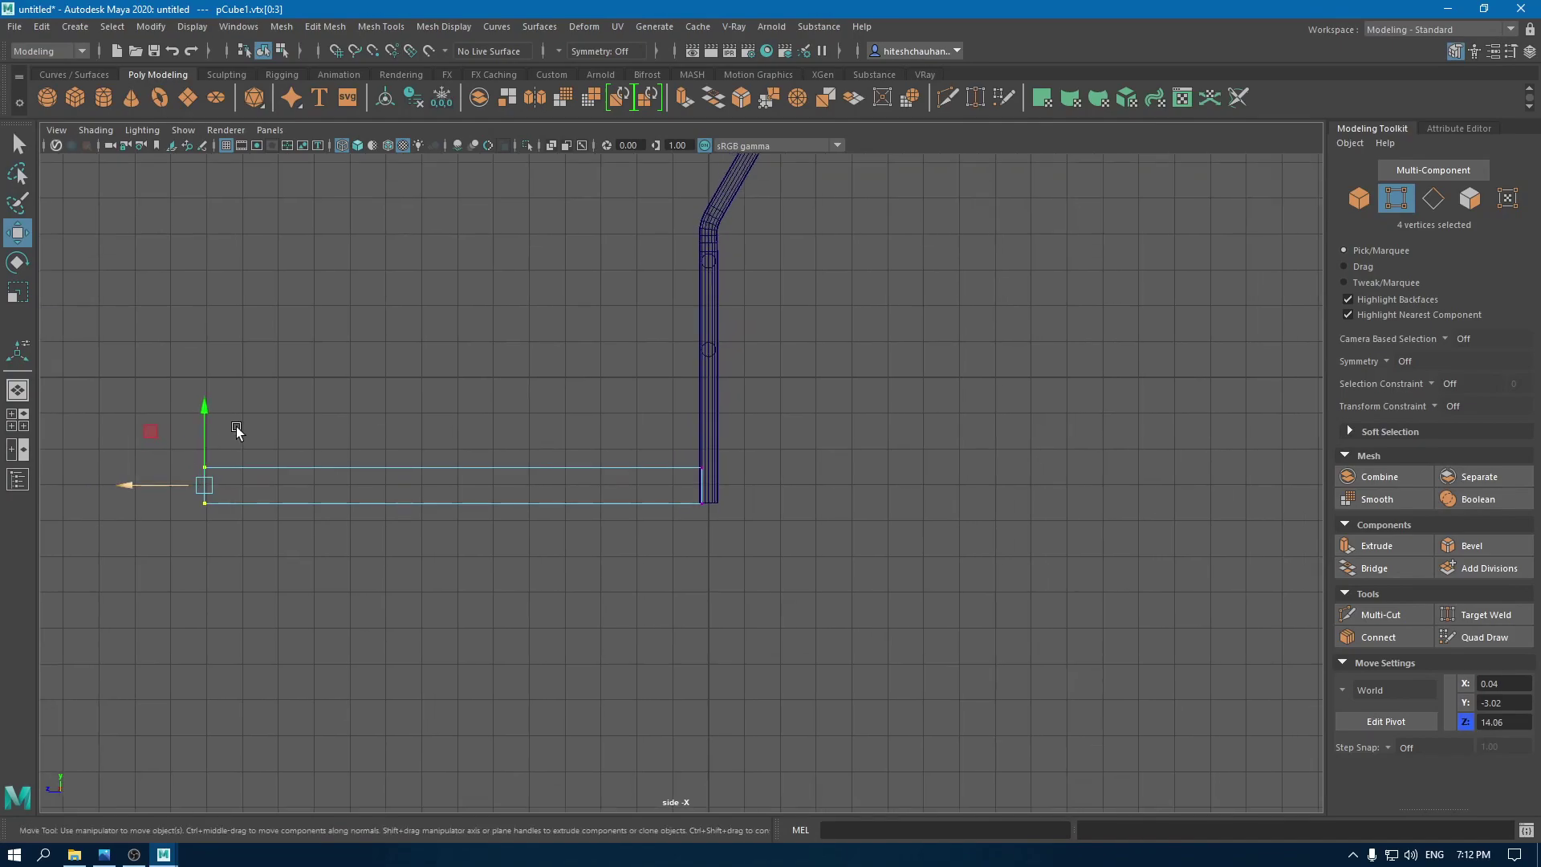
# Step: Lower the platform's top vertices to about Y -3.05 to thin it, and return to object mode
pyautogui.keyDown('alt'); pyautogui.moveTo(234, 437); pyautogui.dragTo(358, 570, button='middle'); pyautogui.keyUp('alt')
pyautogui.moveTo(145, 443); pyautogui.dragTo(924, 619)
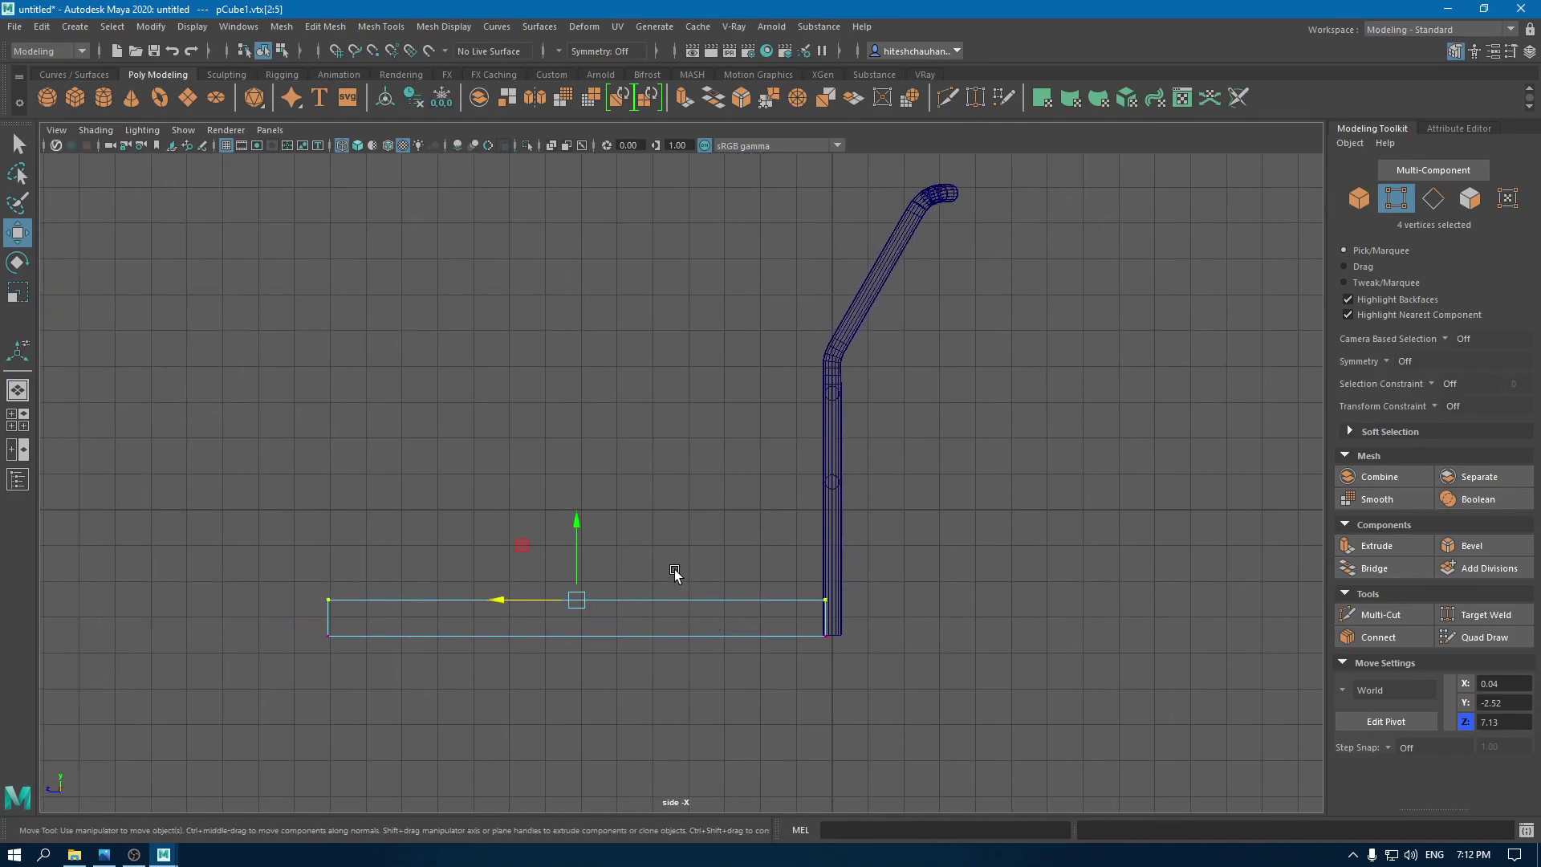
pyautogui.moveTo(571, 530); pyautogui.dragTo(583, 552)
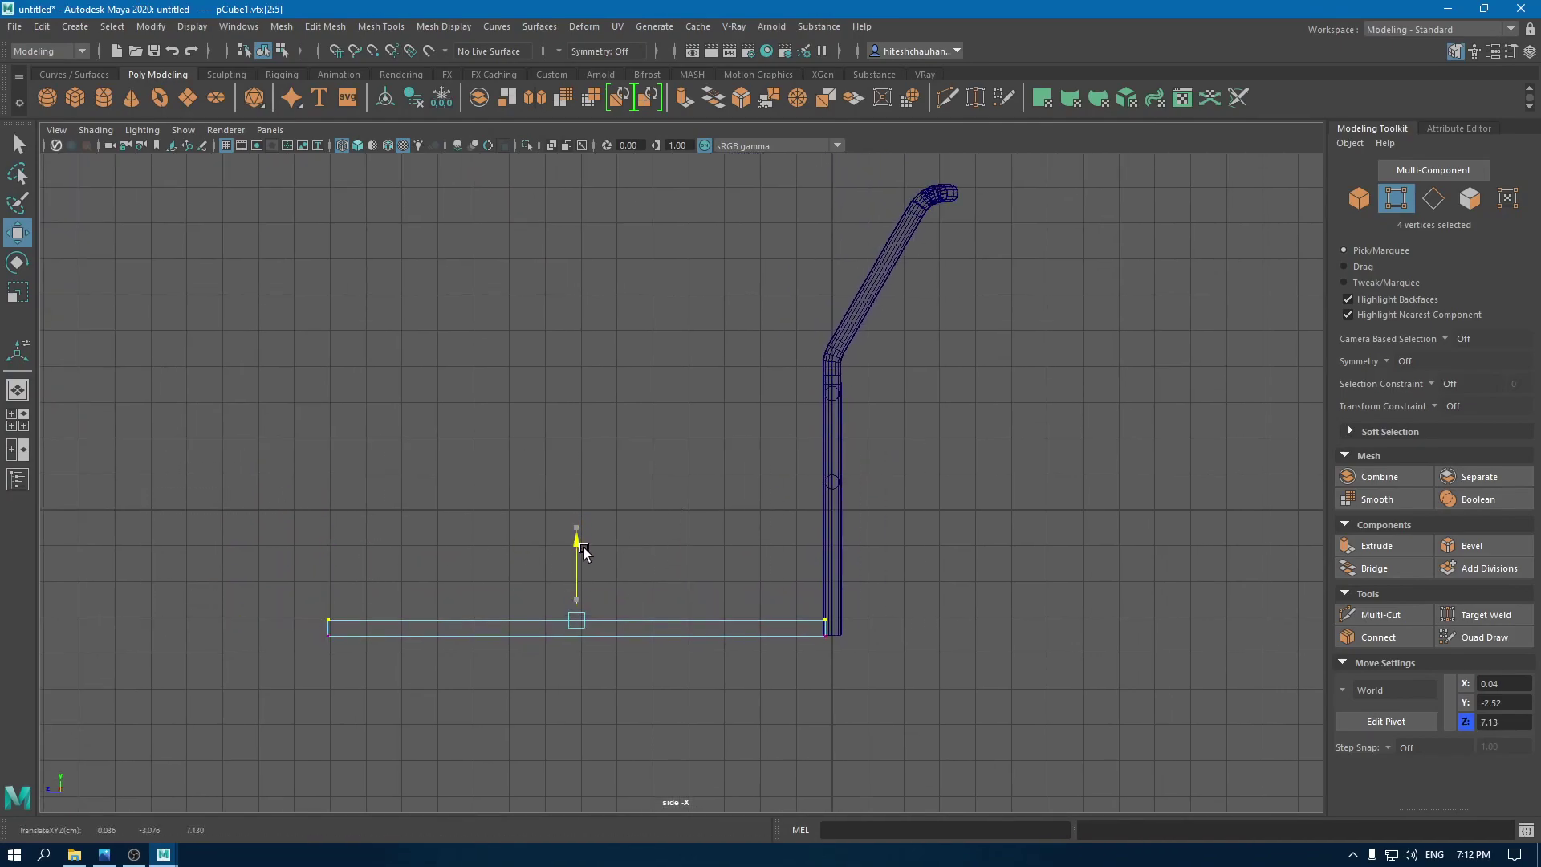
pyautogui.moveTo(590, 413); pyautogui.dragTo(670, 389, button='right')
pyautogui.moveTo(817, 545); pyautogui.dragTo(807, 540)
# Step: Examine the thinned platform and how it meets the posts in the shaded perspective view
pyautogui.keyDown('alt'); pyautogui.moveTo(817, 640); pyautogui.dragTo(935, 628, button='right'); pyautogui.keyUp('alt')
pyautogui.moveTo(980, 467); pyautogui.dragTo(986, 466)
pyautogui.press('space')
pyautogui.moveTo(928, 466); pyautogui.dragTo(915, 414)
pyautogui.moveTo(925, 543)
pyautogui.keyDown('alt'); pyautogui.mouseDown()
pyautogui.moveTo(842, 524)
pyautogui.moveTo(807, 680)
pyautogui.moveTo(856, 519)
pyautogui.moveTo(846, 614)
pyautogui.moveTo(788, 611)
pyautogui.mouseUp(); pyautogui.keyUp('alt')
pyautogui.press('6')
pyautogui.click(1077, 610)
pyautogui.keyDown('alt'); pyautogui.moveTo(667, 577); pyautogui.dragTo(782, 587); pyautogui.keyUp('alt')
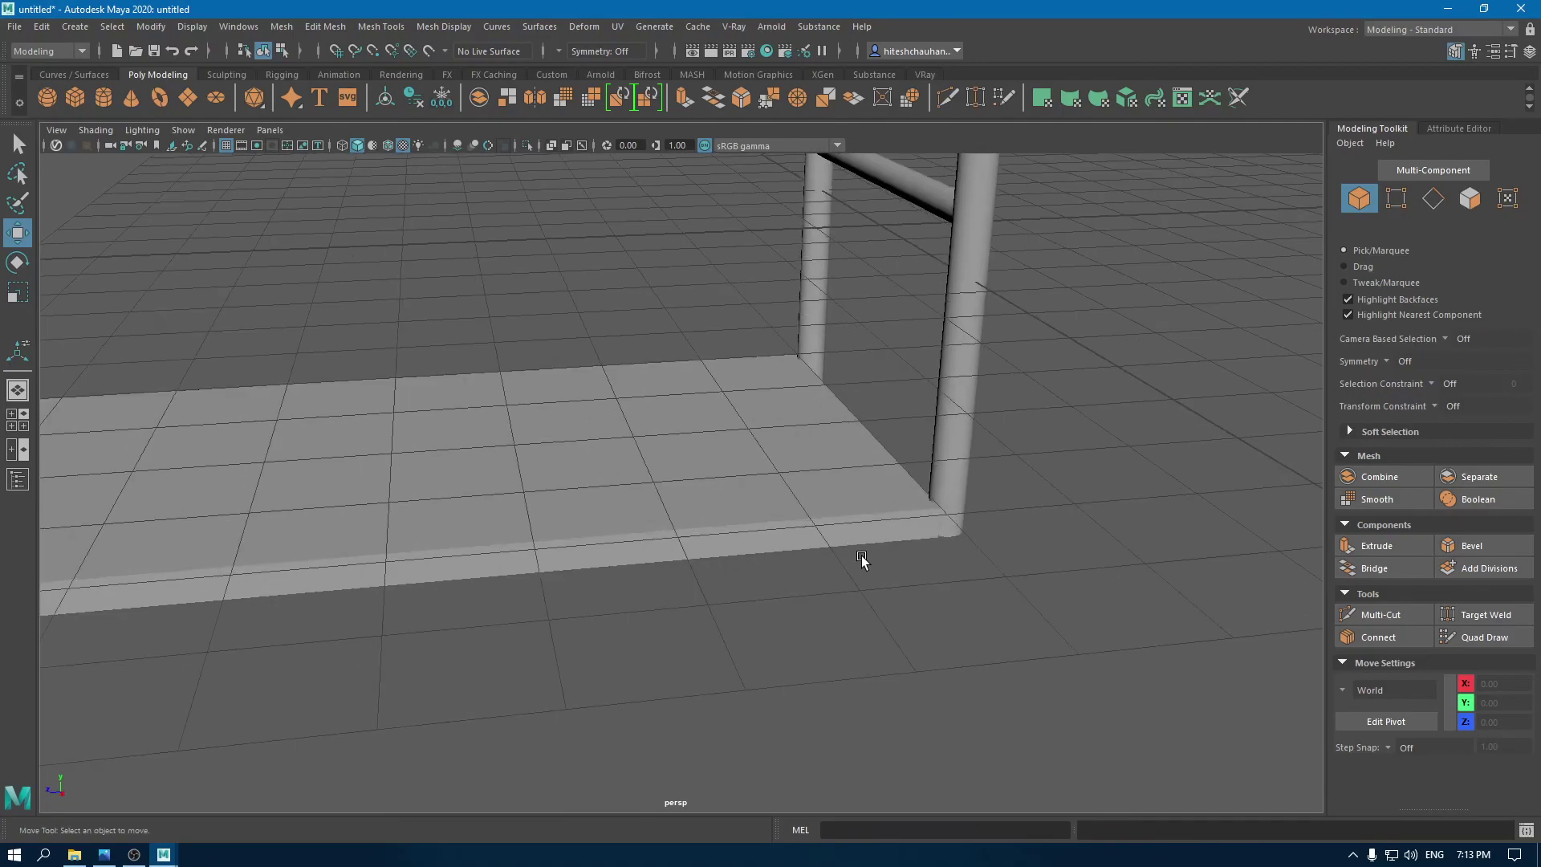
pyautogui.moveTo(835, 623)
pyautogui.keyDown('alt'); pyautogui.mouseDown(button='right')
pyautogui.moveTo(888, 544)
pyautogui.moveTo(852, 618)
pyautogui.mouseUp(button='right'); pyautogui.keyUp('alt')
pyautogui.keyDown('alt'); pyautogui.moveTo(853, 618); pyautogui.dragTo(793, 532); pyautogui.keyUp('alt')
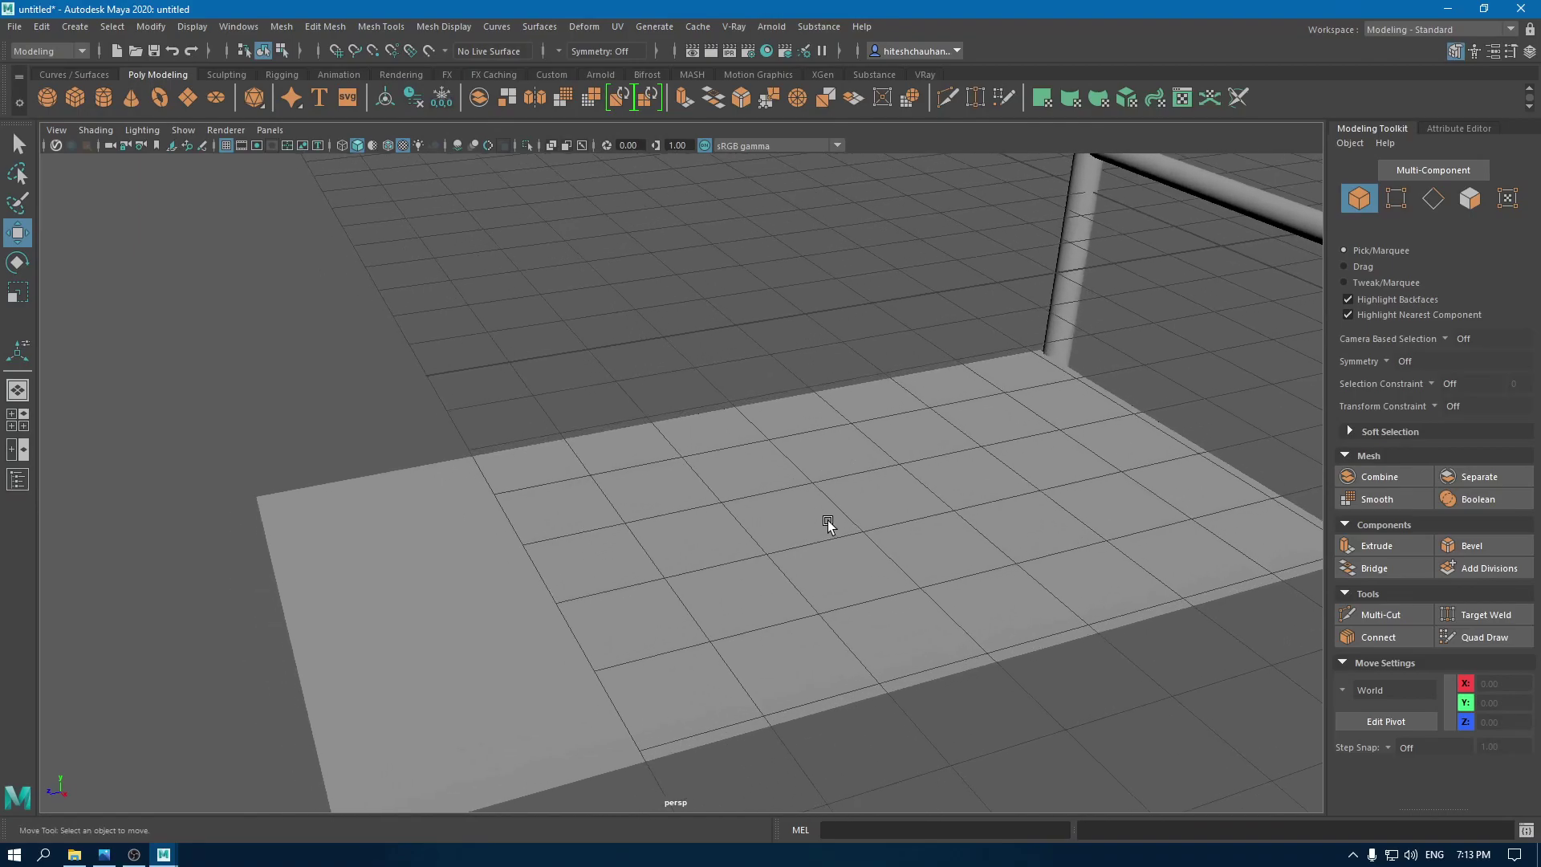
pyautogui.keyDown('alt'); pyautogui.moveTo(827, 520); pyautogui.dragTo(714, 468, button='right'); pyautogui.keyUp('alt')
# Step: Try deleting the platform's top face
pyautogui.click(673, 480)
pyautogui.click(674, 691)
pyautogui.click(675, 540)
pyautogui.rightClick(696, 261)
pyautogui.moveTo(694, 305); pyautogui.dragTo(693, 313, button='right')
pyautogui.click(667, 554)
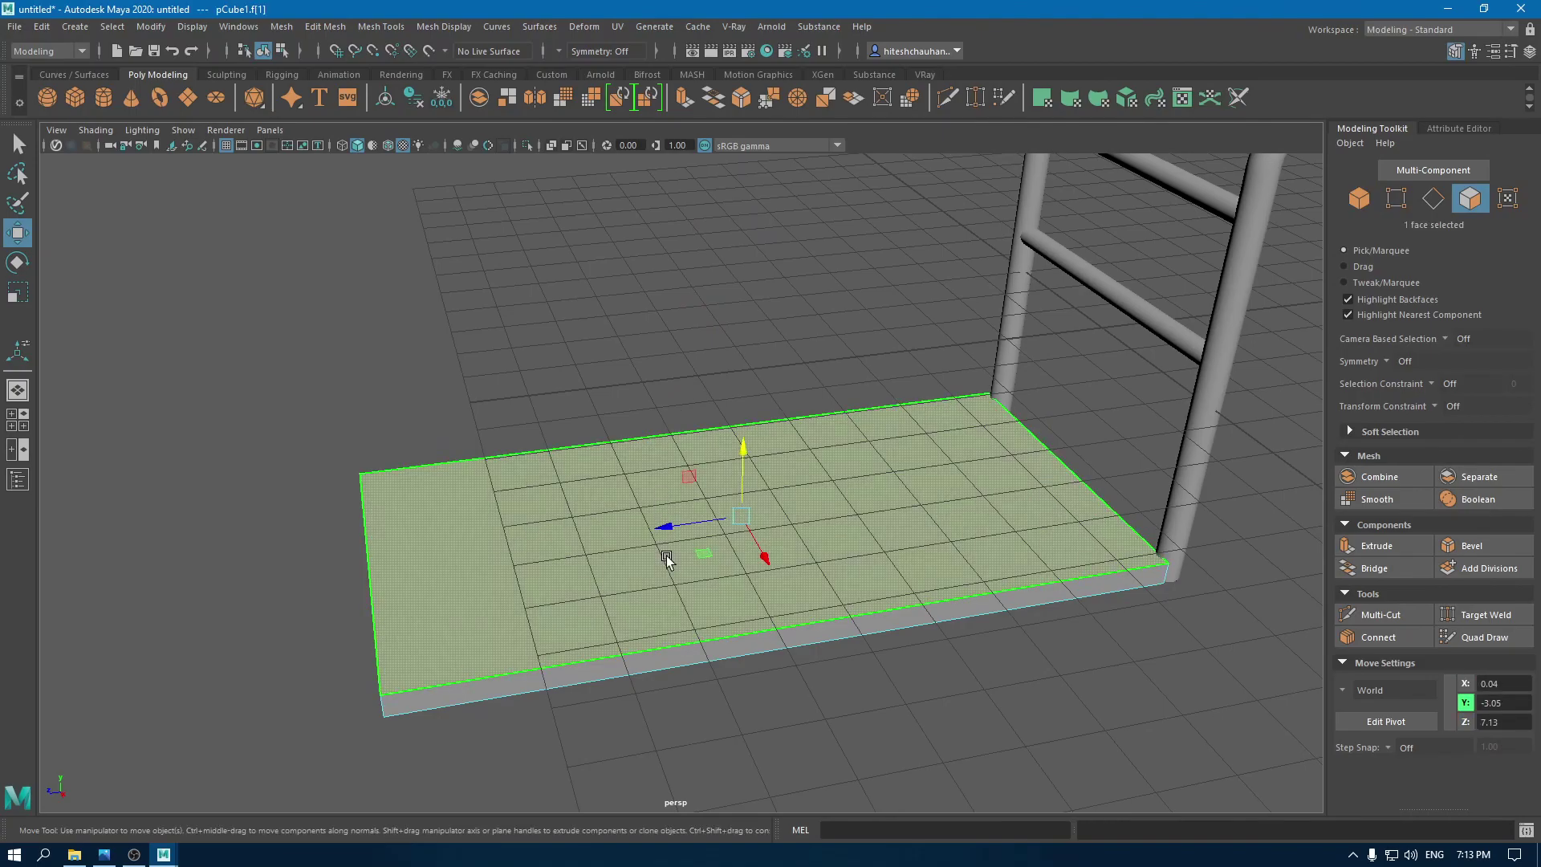
pyautogui.keyDown('alt'); pyautogui.moveTo(667, 553); pyautogui.dragTo(602, 586); pyautogui.keyUp('alt')
pyautogui.keyDown('alt'); pyautogui.moveTo(578, 602); pyautogui.dragTo(626, 647, button='right'); pyautogui.keyUp('alt')
pyautogui.keyDown('alt'); pyautogui.moveTo(618, 594); pyautogui.dragTo(706, 503, button='middle'); pyautogui.keyUp('alt')
pyautogui.keyDown('alt'); pyautogui.moveTo(705, 503); pyautogui.dragTo(736, 363, button='right'); pyautogui.keyUp('alt')
pyautogui.press('Delete')
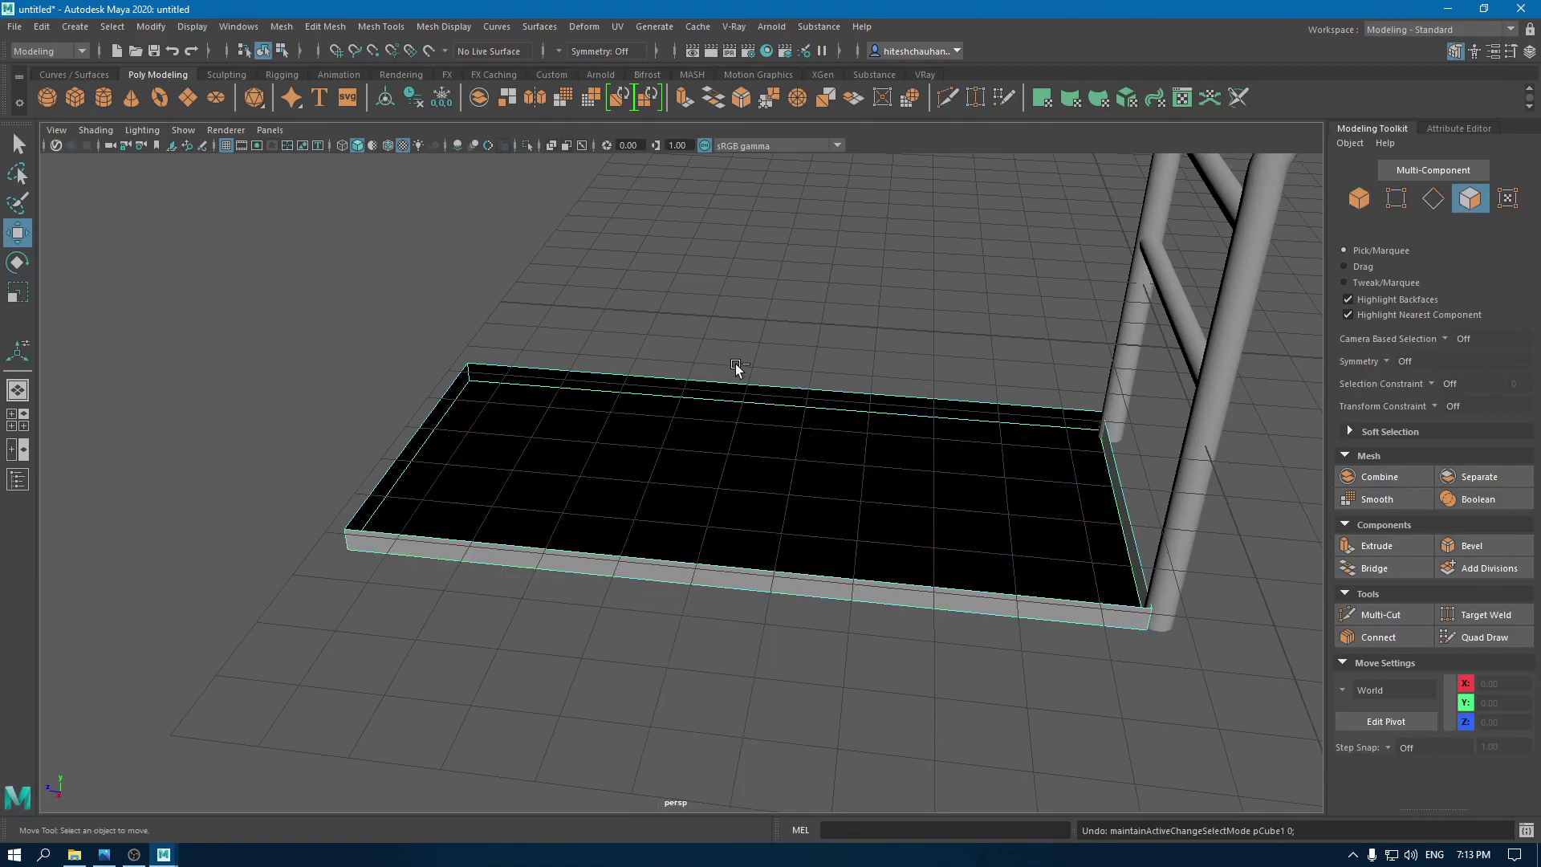
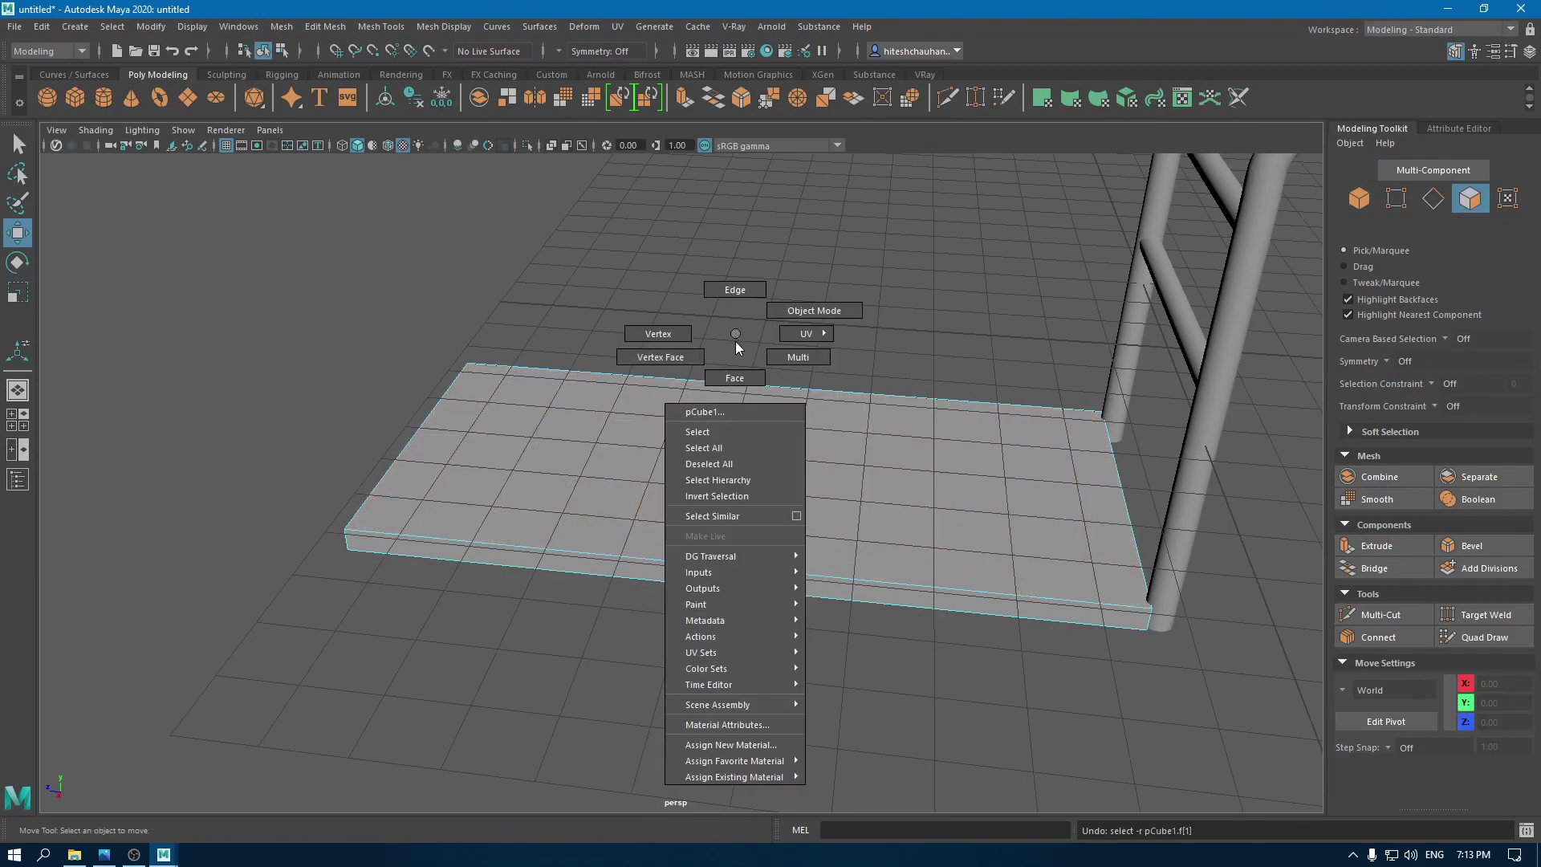
# Step: Extract the platform's top face as a separate piece and return to object mode
pyautogui.click(744, 442)
pyautogui.scroll(3, 701, 440)
pyautogui.keyDown('shift'); pyautogui.moveTo(701, 440); pyautogui.dragTo(690, 711, button='right'); pyautogui.keyUp('shift')
pyautogui.press('w')
pyautogui.moveTo(647, 339); pyautogui.dragTo(800, 257, button='right')
# Step: Raise the extracted top panel to about Y 7.20, well clear of the open tray
pyautogui.click(753, 413)
pyautogui.scroll(-4, 891, 440)
pyautogui.moveTo(989, 419); pyautogui.dragTo(1039, 5)
pyautogui.keyDown('alt'); pyautogui.moveTo(705, 523); pyautogui.dragTo(671, 727); pyautogui.keyUp('alt')
pyautogui.keyDown('alt'); pyautogui.moveTo(671, 728); pyautogui.dragTo(720, 601, button='middle'); pyautogui.keyUp('alt')
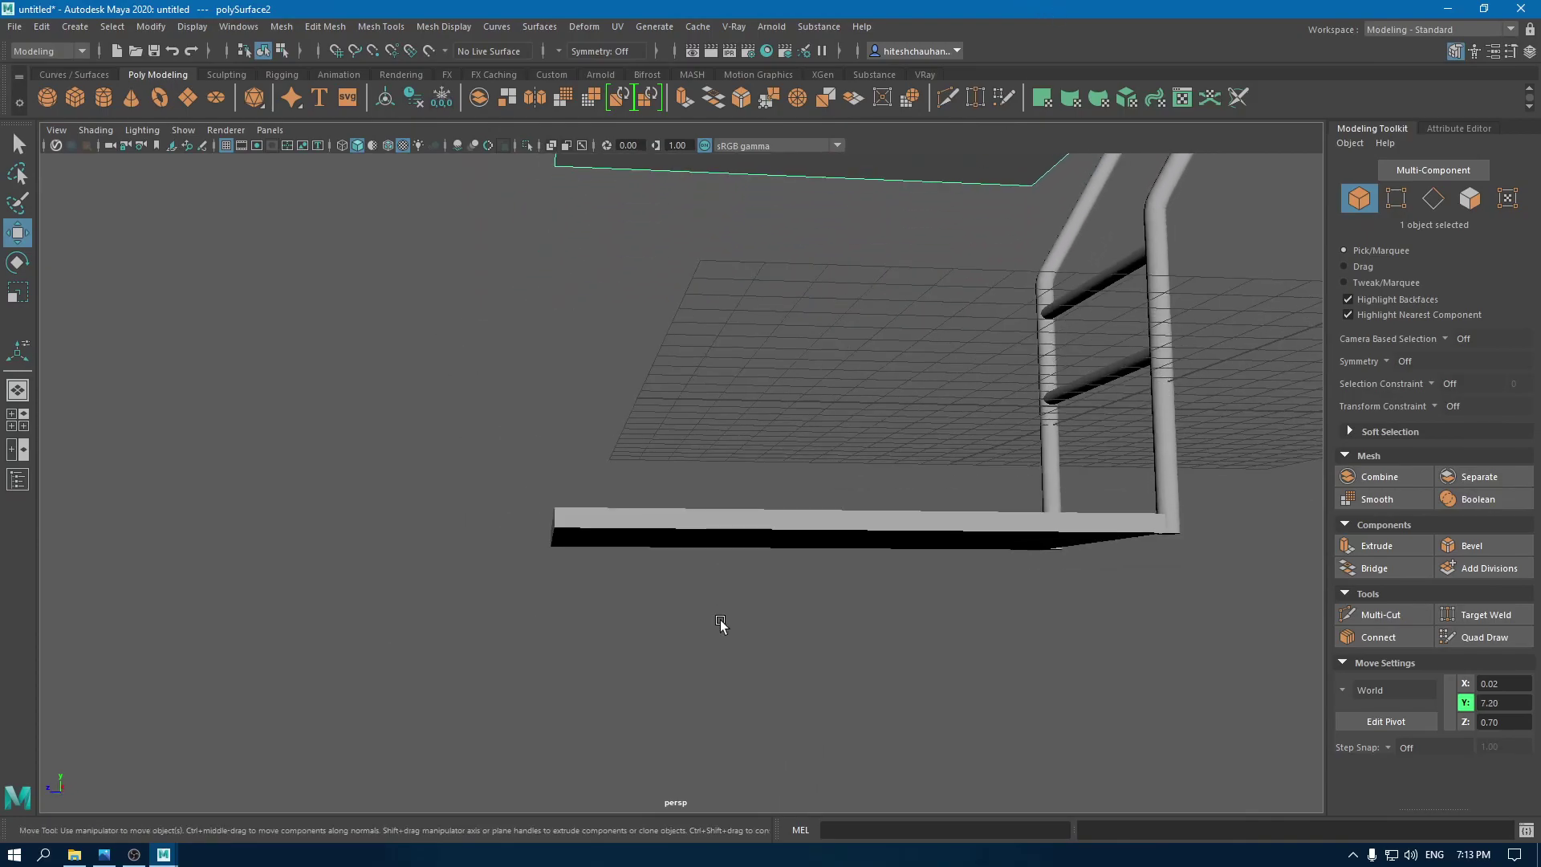
# Step: Extrude all faces of the open tray inward to give its walls and floor thickness
pyautogui.keyDown('alt'); pyautogui.moveTo(720, 600); pyautogui.dragTo(777, 706); pyautogui.keyUp('alt')
pyautogui.keyDown('alt'); pyautogui.moveTo(777, 706); pyautogui.dragTo(785, 566, button='right'); pyautogui.keyUp('alt')
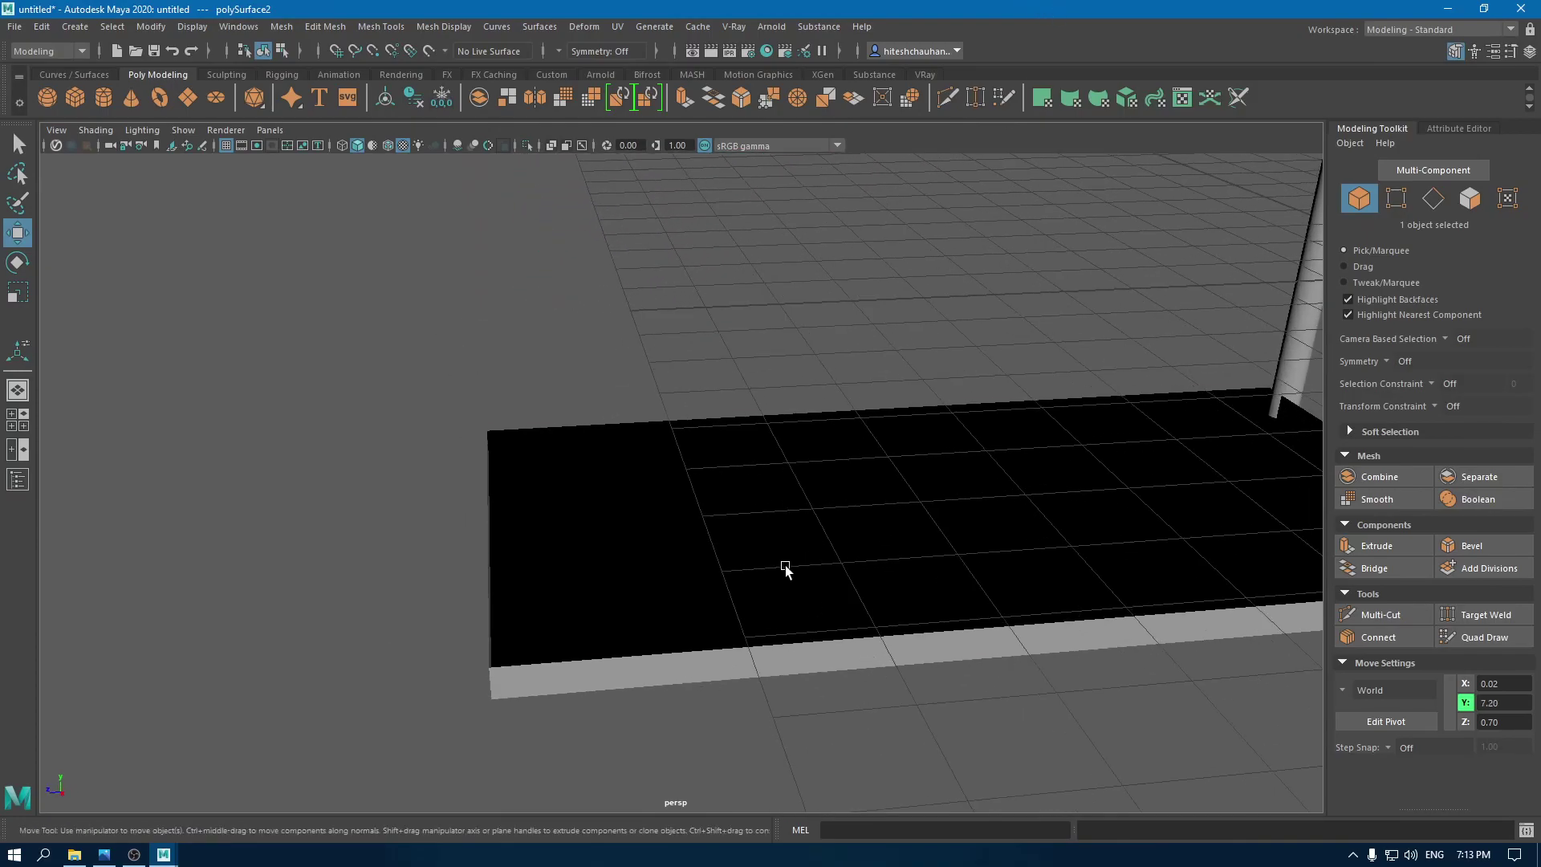
pyautogui.click(785, 568)
pyautogui.keyDown('alt'); pyautogui.moveTo(786, 568); pyautogui.dragTo(673, 586); pyautogui.keyUp('alt')
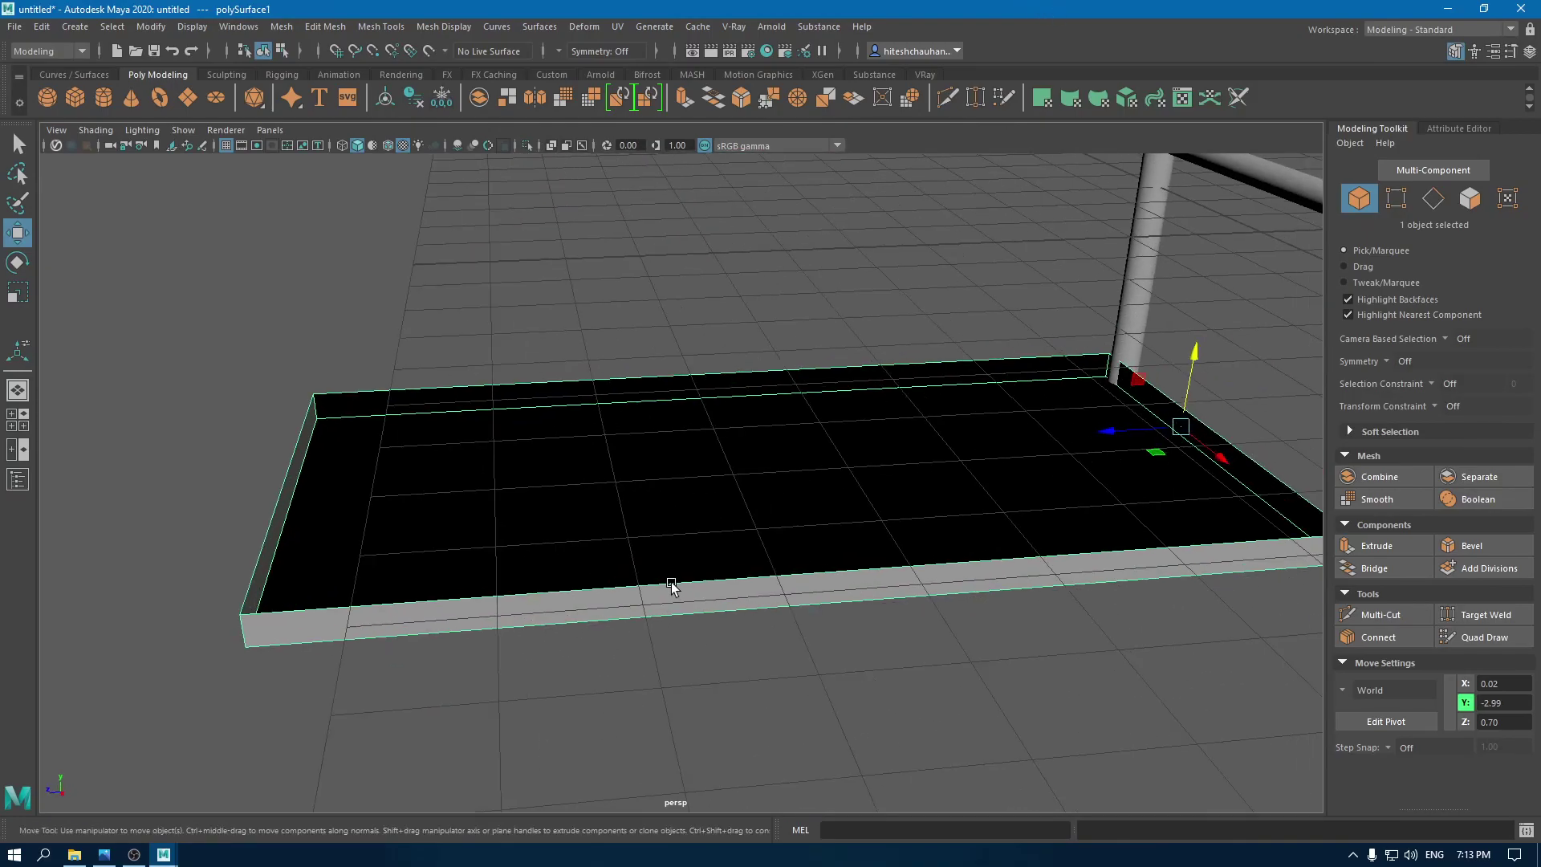
pyautogui.hotkey('ctrl', 'e')
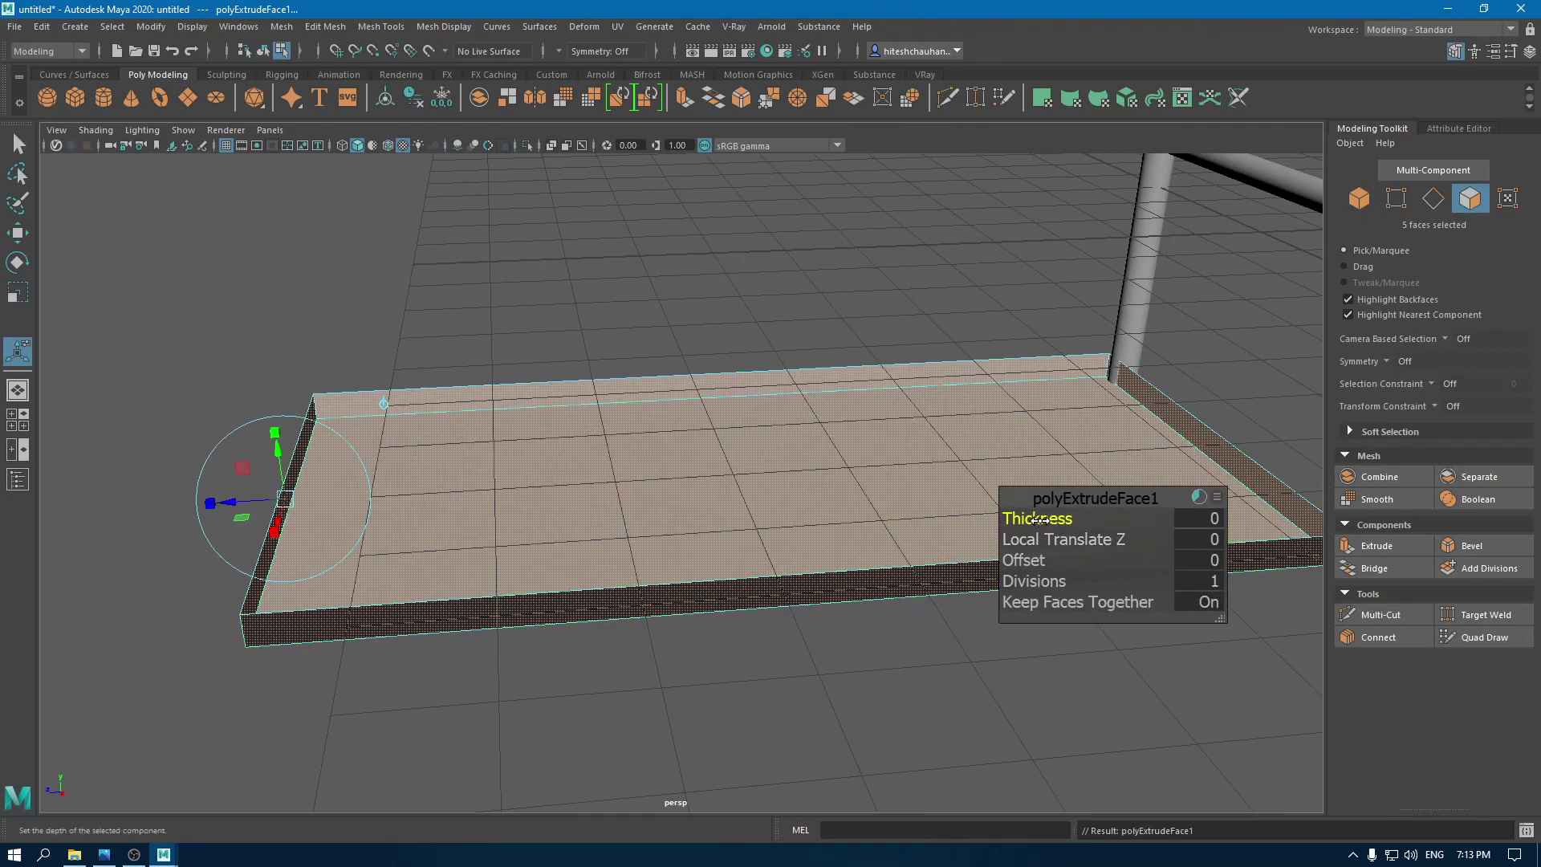
pyautogui.moveTo(1040, 518); pyautogui.dragTo(1035, 520)
pyautogui.press('w')
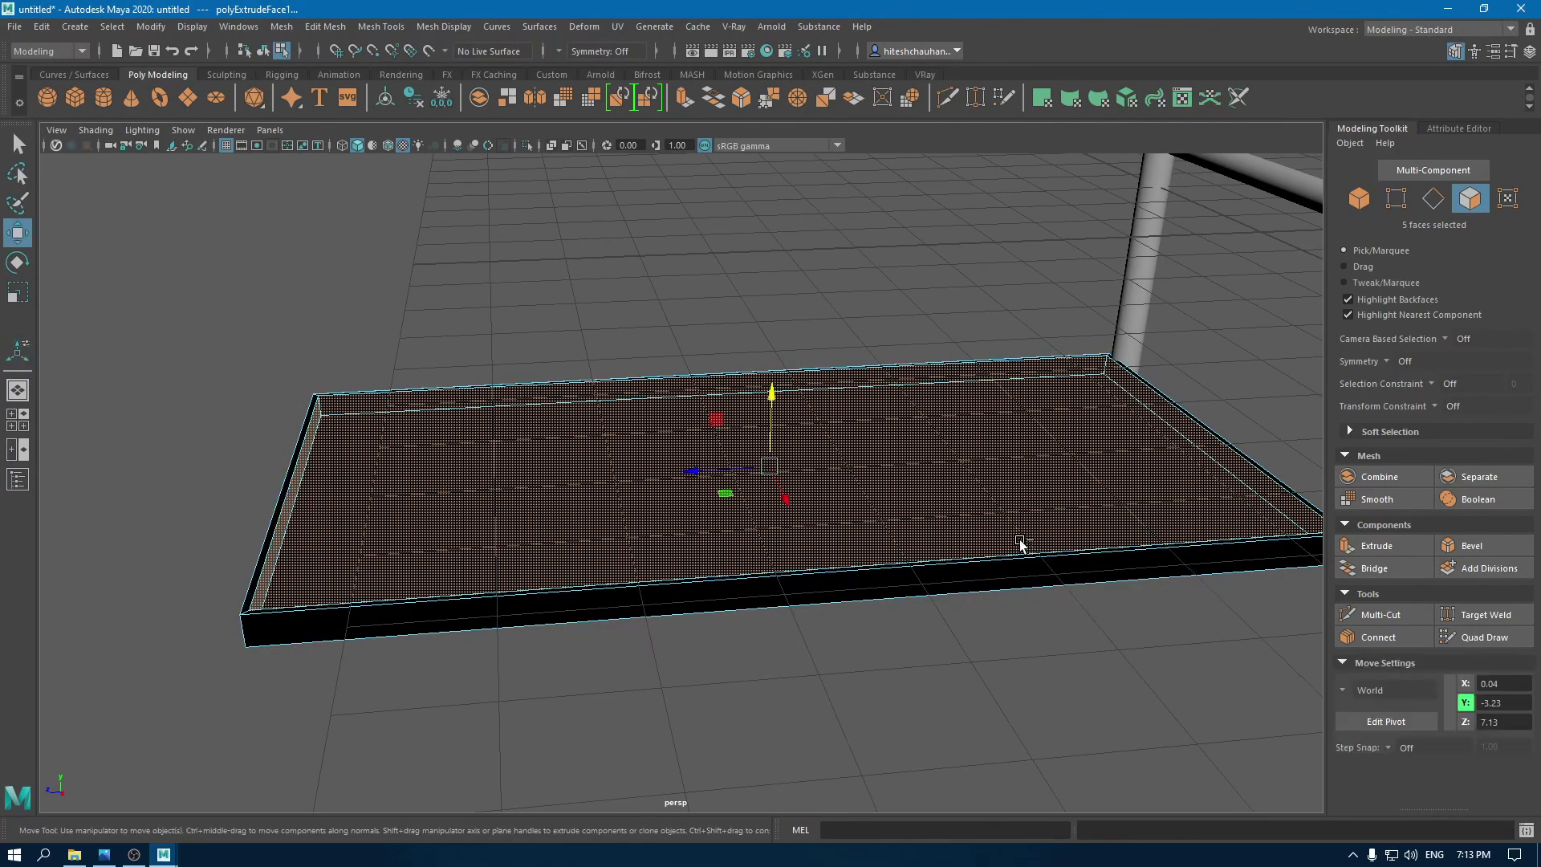
pyautogui.keyDown('alt'); pyautogui.moveTo(994, 585); pyautogui.dragTo(723, 430); pyautogui.keyUp('alt')
# Step: Reverse the normals of all the tray's faces and return to object mode
pyautogui.moveTo(723, 408); pyautogui.dragTo(735, 447, button='right')
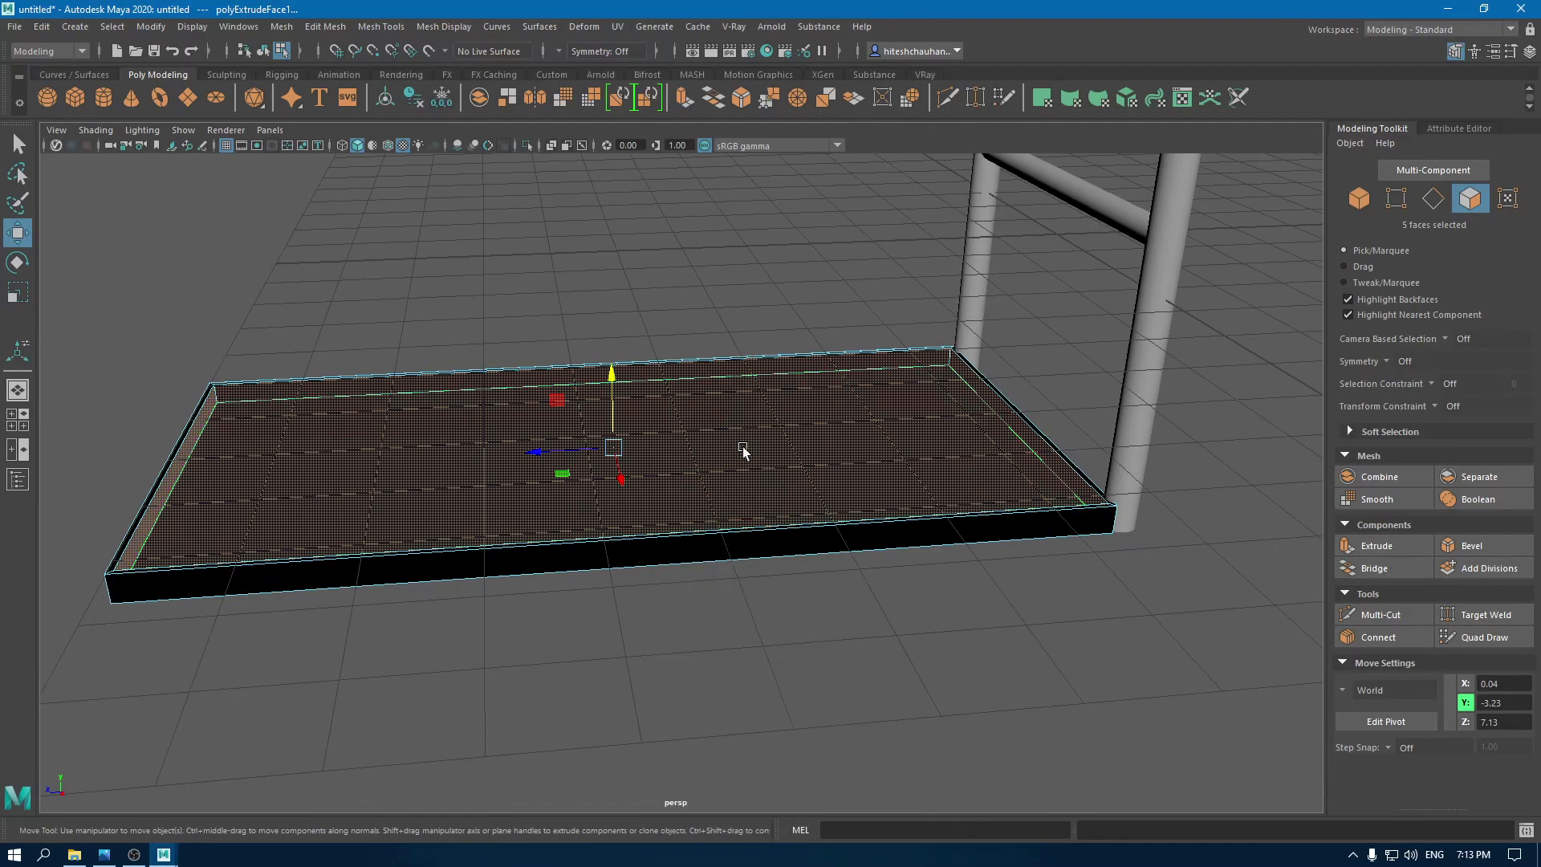
pyautogui.moveTo(1256, 652); pyautogui.dragTo(41, 298)
pyautogui.moveTo(547, 366)
pyautogui.keyDown('shift'); pyautogui.mouseDown(button='right')
pyautogui.moveTo(615, 399)
pyautogui.moveTo(702, 416)
pyautogui.moveTo(706, 399)
pyautogui.mouseUp(button='right'); pyautogui.keyUp('shift')
pyautogui.moveTo(509, 303); pyautogui.dragTo(652, 225, button='right')
pyautogui.click(652, 224)
pyautogui.keyDown('alt'); pyautogui.moveTo(672, 334); pyautogui.dragTo(763, 459); pyautogui.keyUp('alt')
pyautogui.keyDown('alt'); pyautogui.moveTo(763, 459); pyautogui.dragTo(640, 346, button='middle'); pyautogui.keyUp('alt')
# Step: Bevel all of the tray's edges with 2 segments and a fraction below 0.3
pyautogui.click(640, 346)
pyautogui.scroll(-6, 610, 297)
pyautogui.moveTo(602, 289); pyautogui.dragTo(602, 243, button='right')
pyautogui.moveTo(996, 641); pyautogui.dragTo(24, 32)
pyautogui.scroll(10, 884, 688)
pyautogui.scroll(-3, 667, 485)
pyautogui.keyDown('alt'); pyautogui.moveTo(667, 485); pyautogui.dragTo(633, 499); pyautogui.keyUp('alt')
pyautogui.scroll(2, 634, 500)
pyautogui.keyDown('alt'); pyautogui.moveTo(633, 499); pyautogui.dragTo(785, 602, button='middle'); pyautogui.keyUp('alt')
pyautogui.keyDown('shift'); pyautogui.rightClick(574, 434); pyautogui.keyUp('shift')
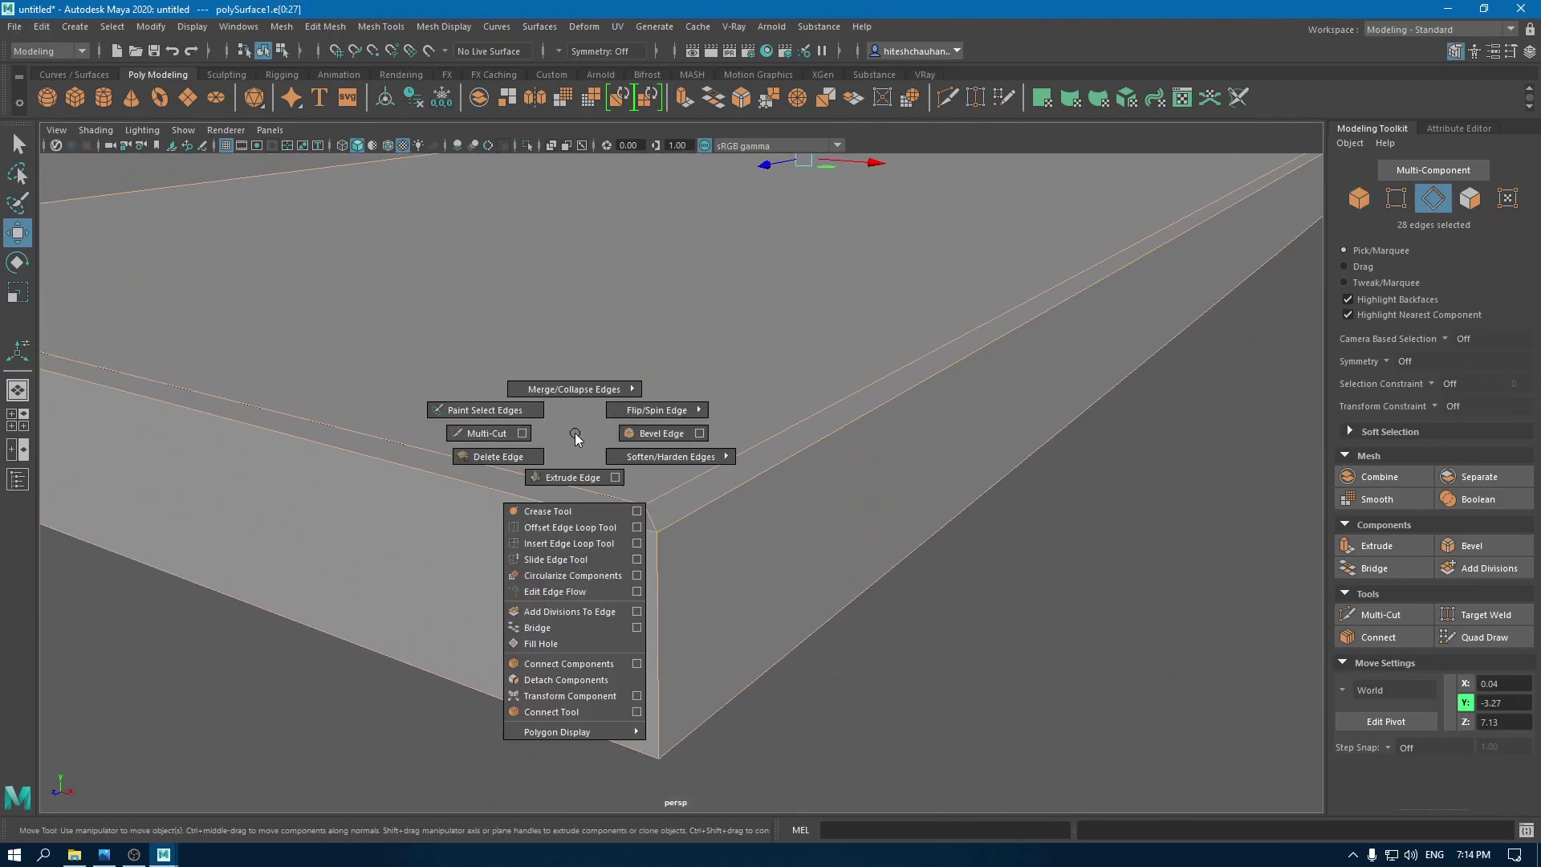
pyautogui.click(657, 442)
pyautogui.moveTo(1031, 539)
pyautogui.mouseDown()
pyautogui.moveTo(1088, 540)
pyautogui.moveTo(1017, 520)
pyautogui.mouseUp()
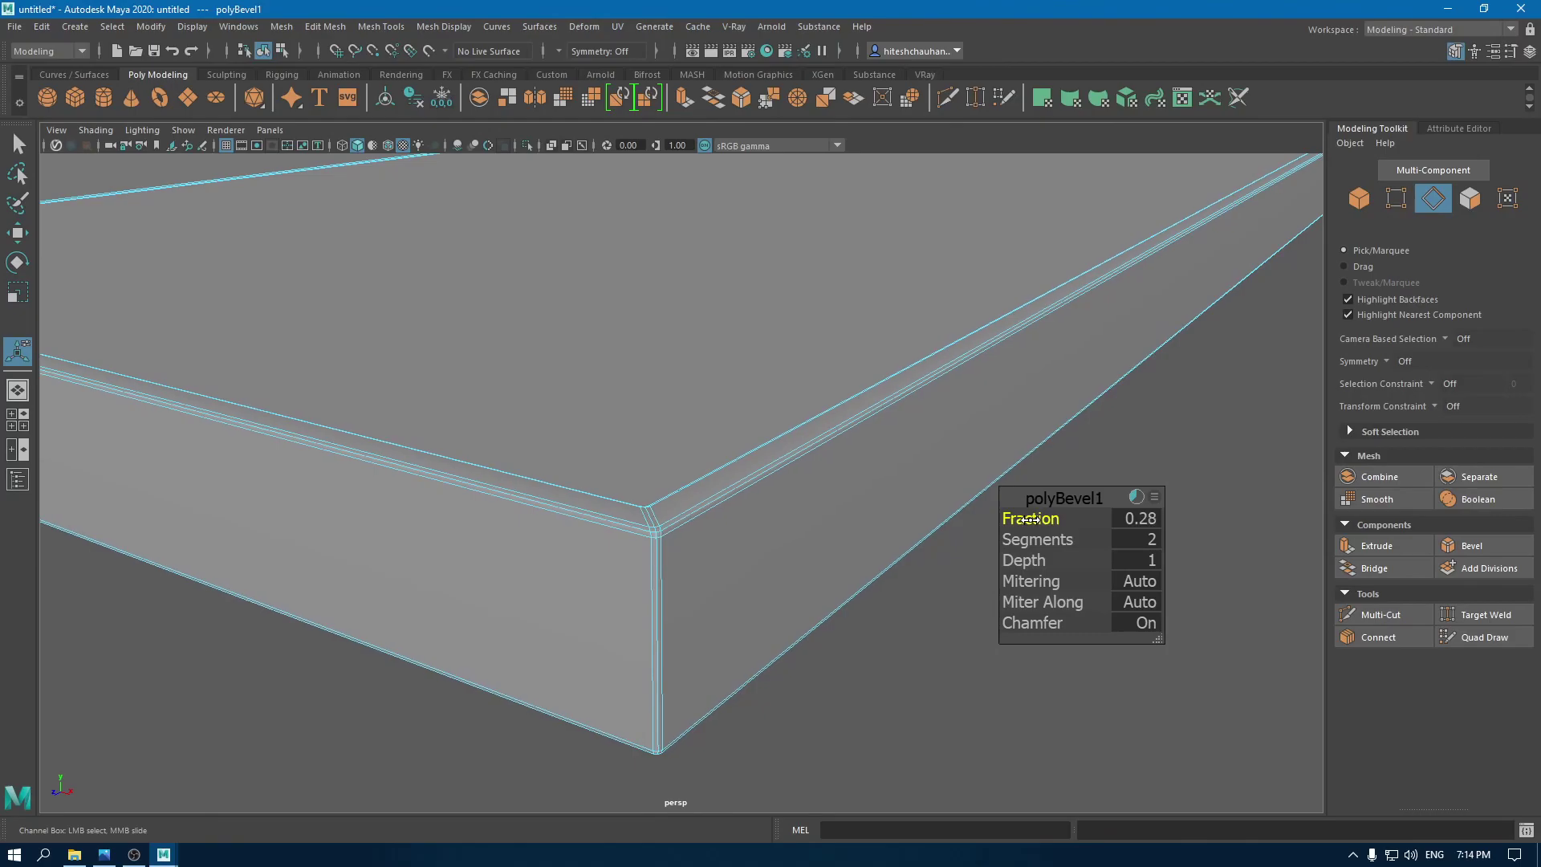
pyautogui.moveTo(1030, 519); pyautogui.dragTo(1025, 520)
# Step: Return to object mode and examine the tray's bevelled edges, up close and with the whole trolley in view
pyautogui.keyDown('alt'); pyautogui.moveTo(963, 586); pyautogui.dragTo(778, 559, button='right'); pyautogui.keyUp('alt')
pyautogui.keyDown('alt'); pyautogui.moveTo(550, 499); pyautogui.dragTo(570, 644, button='right'); pyautogui.keyUp('alt')
pyautogui.keyDown('alt'); pyautogui.moveTo(570, 644); pyautogui.dragTo(567, 581, button='middle'); pyautogui.keyUp('alt')
pyautogui.press('w')
pyautogui.moveTo(417, 423); pyautogui.dragTo(505, 385, button='right')
pyautogui.click(883, 705)
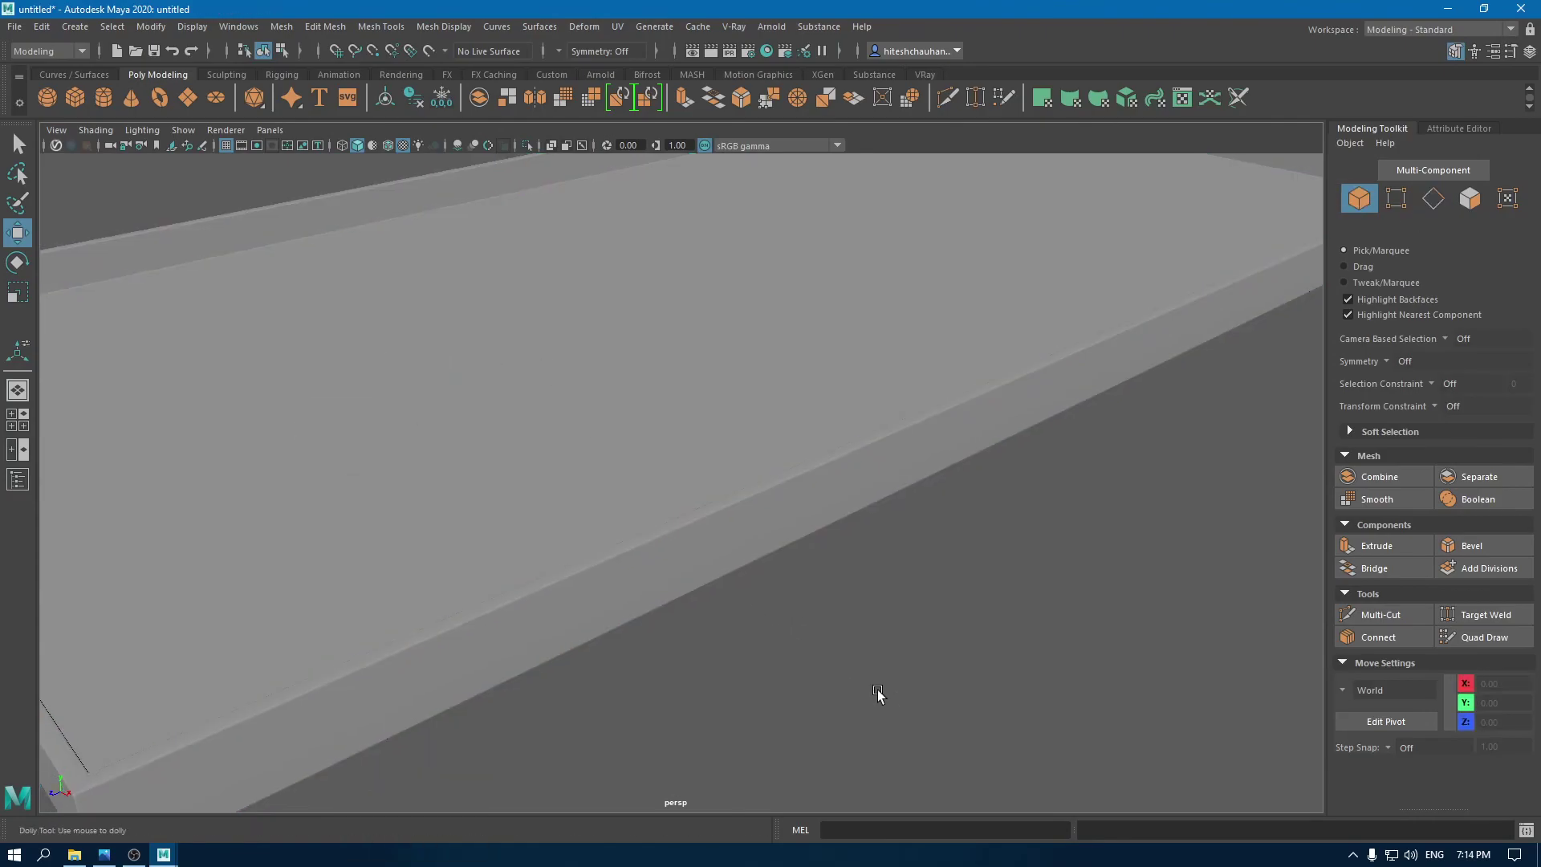
pyautogui.keyDown('alt'); pyautogui.moveTo(883, 705); pyautogui.dragTo(750, 475, button='right'); pyautogui.keyUp('alt')
pyautogui.keyDown('alt'); pyautogui.moveTo(725, 385); pyautogui.dragTo(743, 276); pyautogui.keyUp('alt')
# Step: Center the raised panel's pivot and lower the panel to about Y -2.81, just above the tray
pyautogui.click(743, 276)
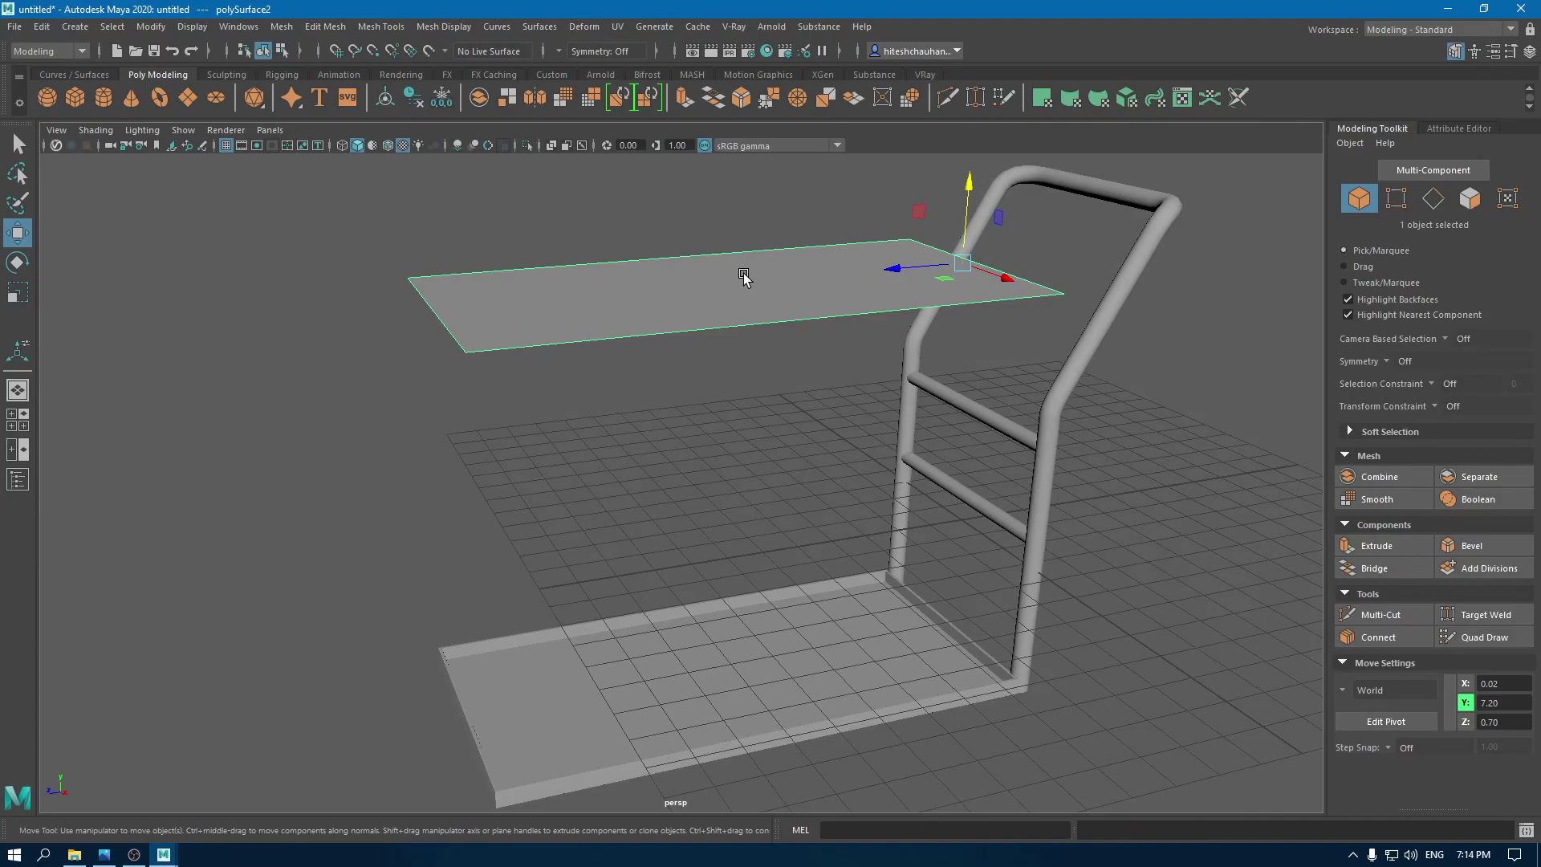
pyautogui.press('space')
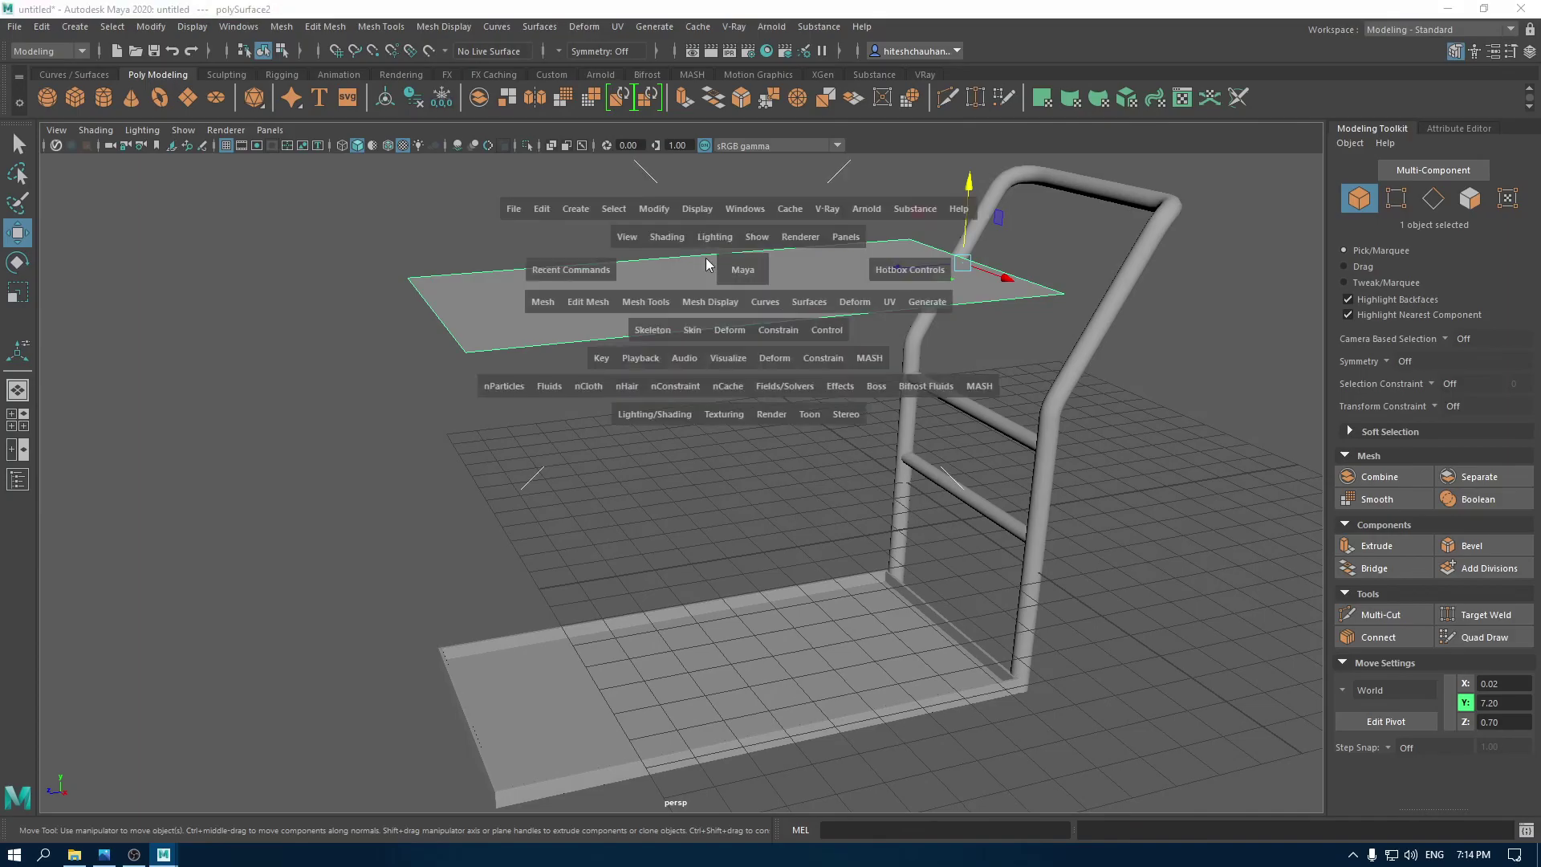
pyautogui.moveTo(647, 208); pyautogui.dragTo(691, 325)
pyautogui.moveTo(691, 325); pyautogui.dragTo(782, 595, button='middle')
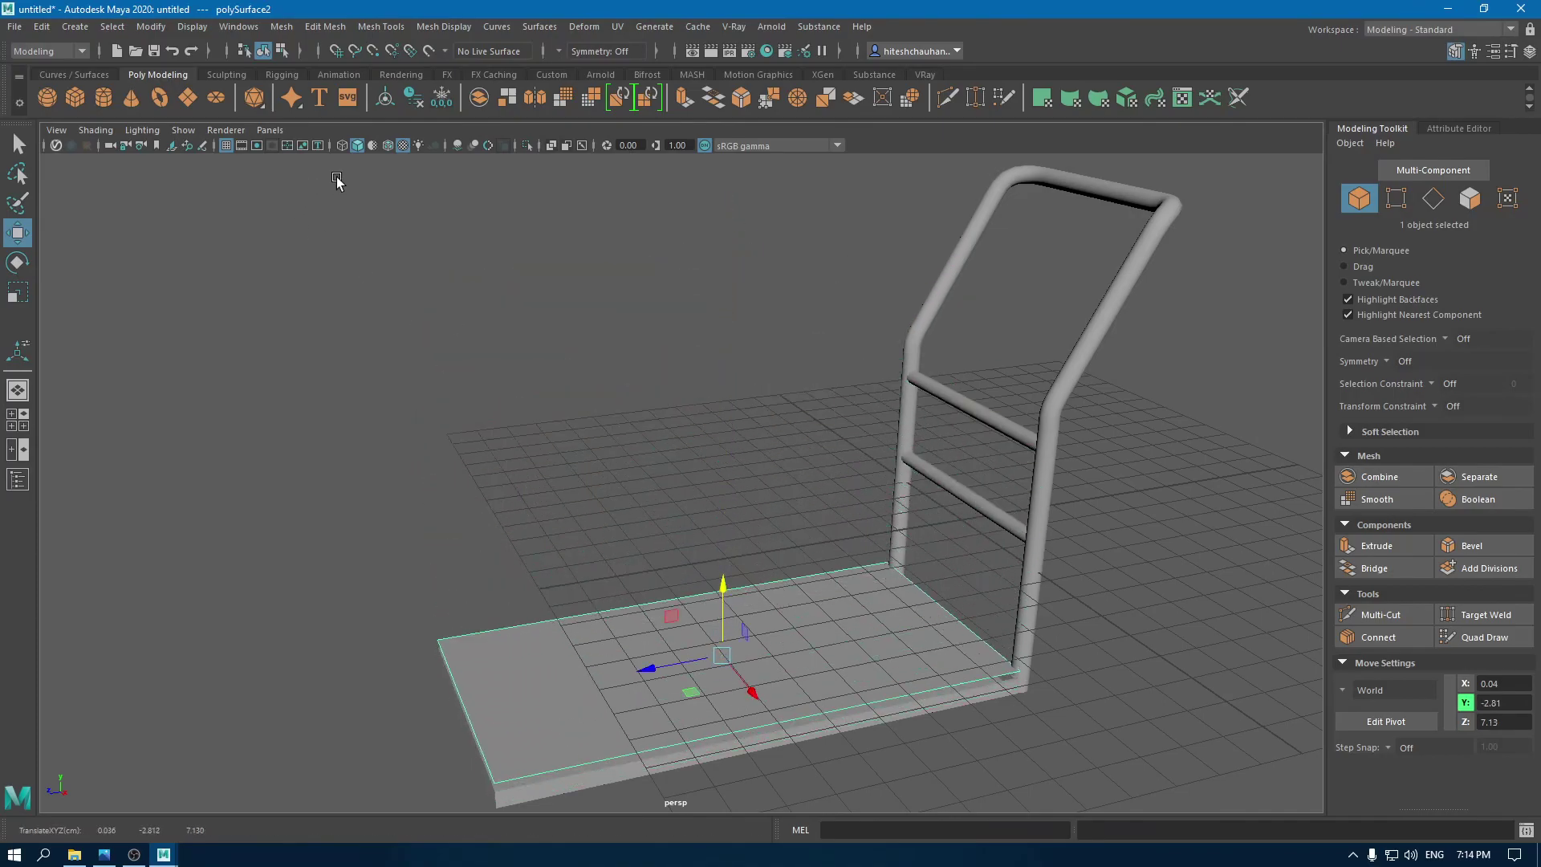
# Step: Show wireframe on shaded and extrude the panel with a thickness of 0.2
pyautogui.click(388, 145)
pyautogui.scroll(10, 522, 435)
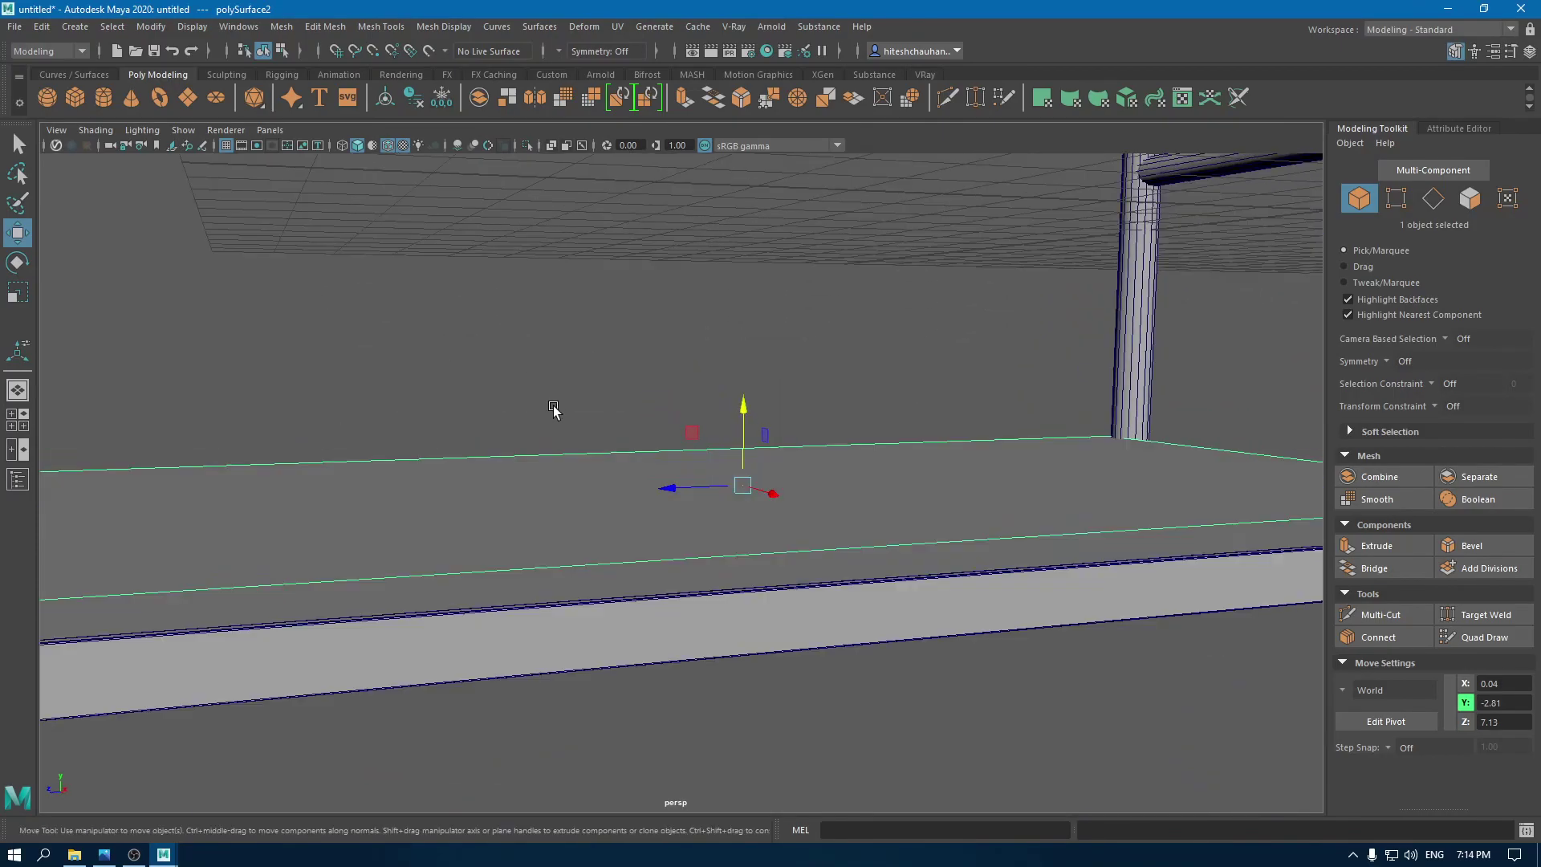
pyautogui.scroll(3, 597, 403)
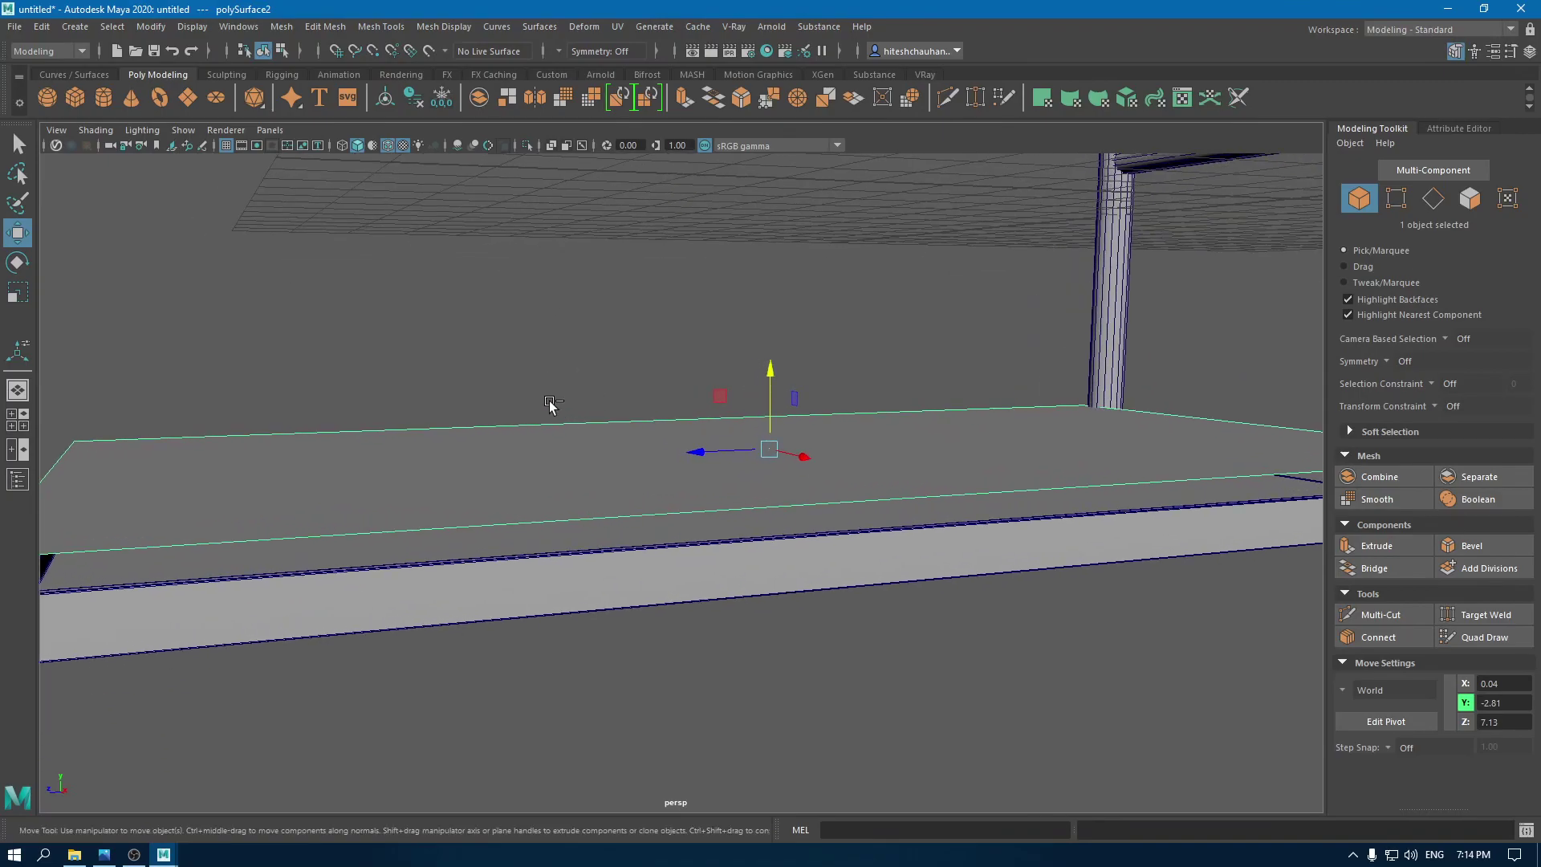
pyautogui.hotkey('ctrl', 'e')
pyautogui.moveTo(1021, 520); pyautogui.dragTo(1036, 519)
pyautogui.moveTo(1036, 520); pyautogui.dragTo(1037, 519, button='middle')
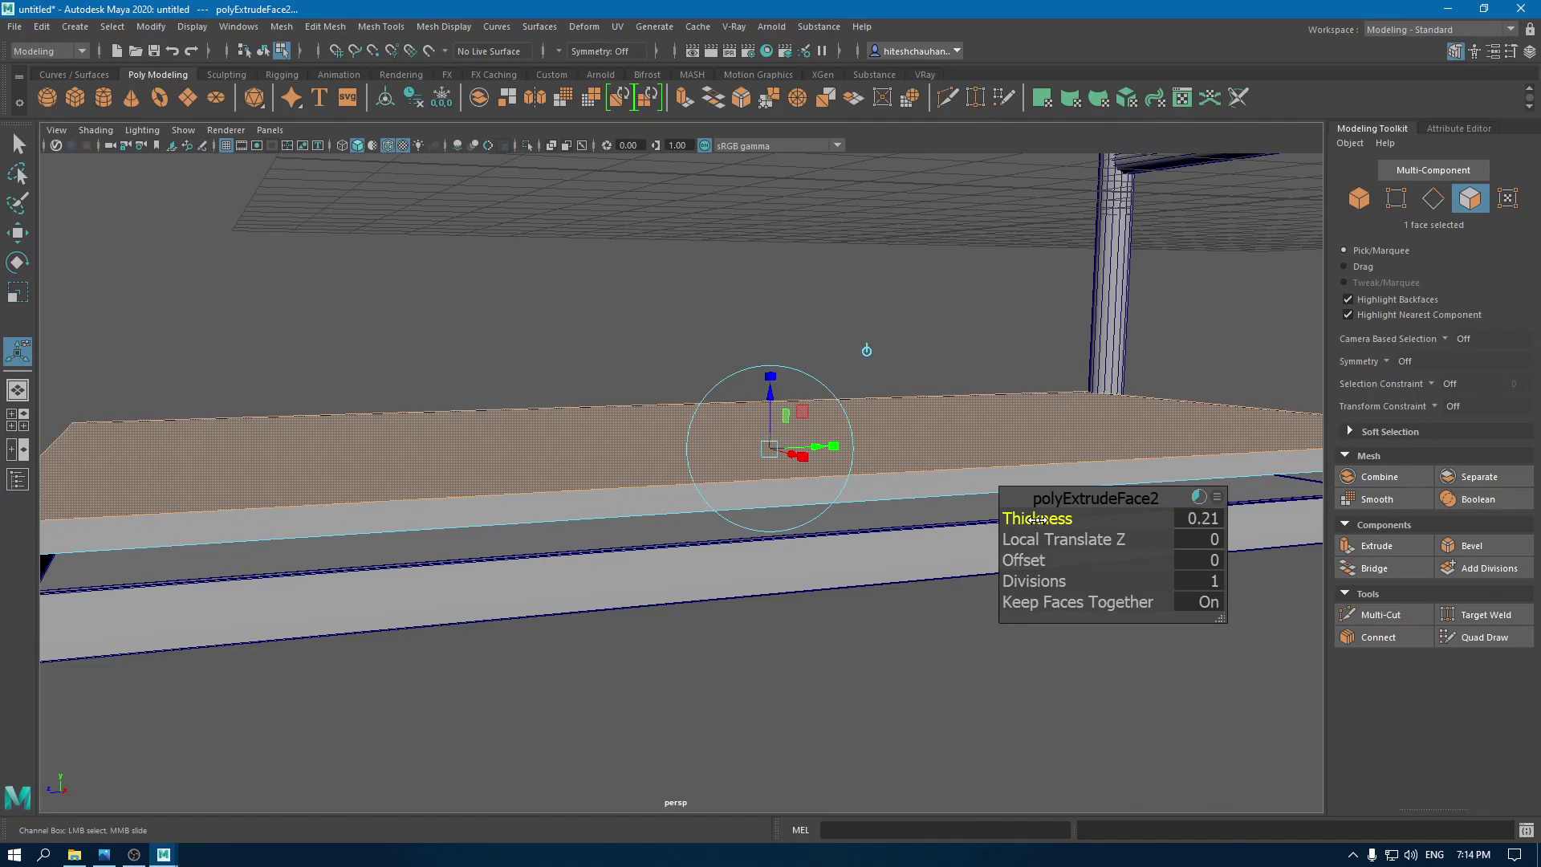
pyautogui.click(1204, 520)
pyautogui.write('0.2')
pyautogui.press('Return')
pyautogui.press('w')
pyautogui.moveTo(539, 272); pyautogui.dragTo(619, 249, button='right')
# Step: In the front wireframe view, lower the slab to about Y -3.40 so it rests on the tray floor
pyautogui.press('space')
pyautogui.moveTo(624, 299); pyautogui.dragTo(640, 337)
pyautogui.scroll(2, 637, 498)
pyautogui.scroll(-5, 637, 498)
pyautogui.keyDown('alt'); pyautogui.moveTo(628, 398); pyautogui.dragTo(692, 377, button='middle'); pyautogui.keyUp('alt')
pyautogui.scroll(1, 726, 485)
pyautogui.press('4')
pyautogui.scroll(2, 739, 531)
pyautogui.moveTo(681, 434); pyautogui.dragTo(698, 525)
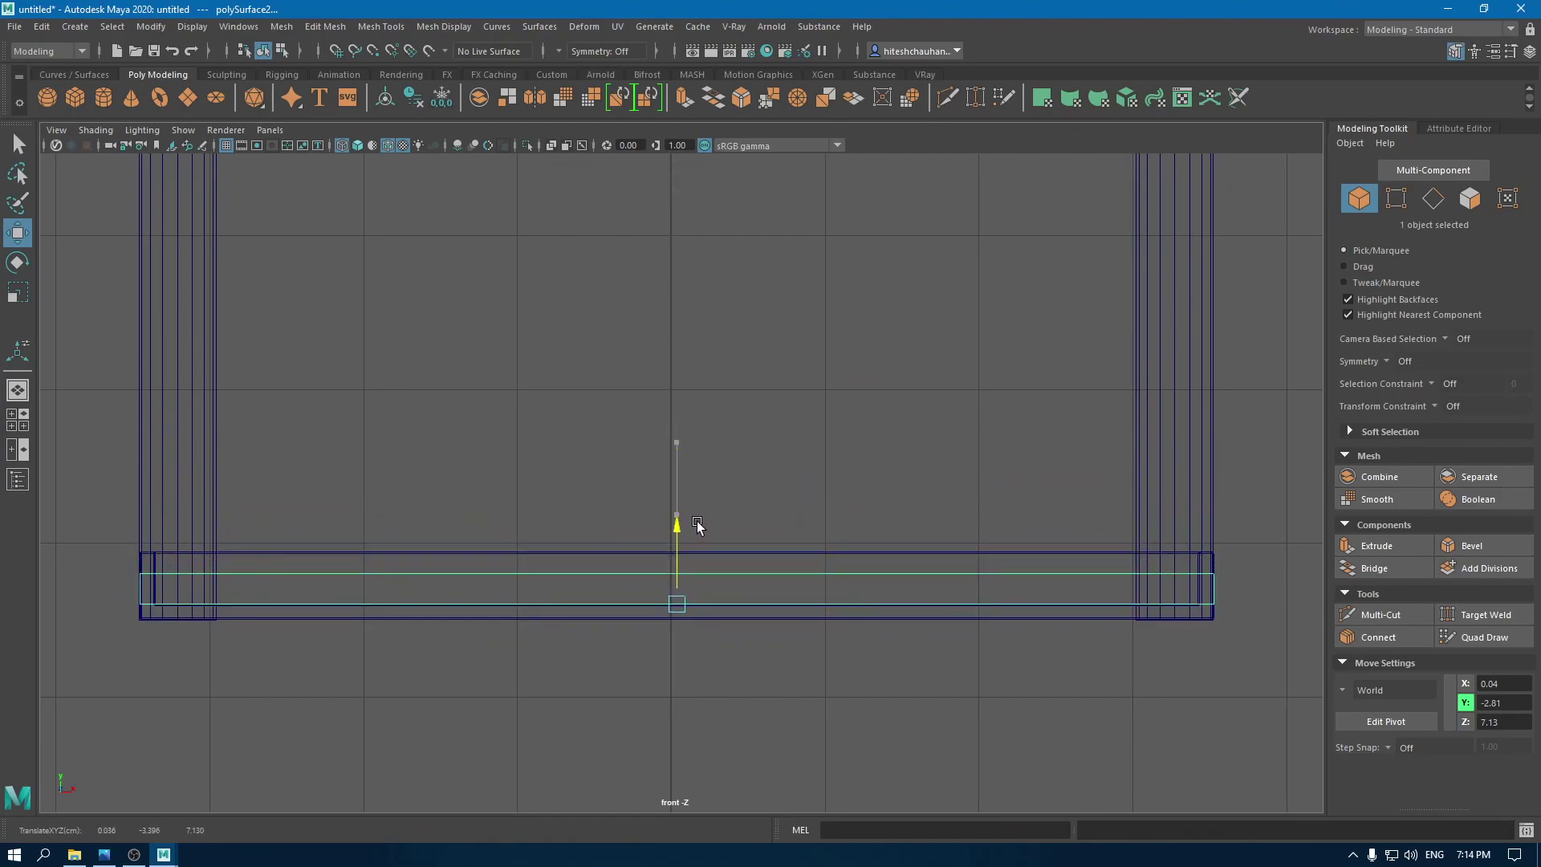
# Step: Move the slab's left-end vertices inward to about X -3.35, against the tray's inner wall
pyautogui.moveTo(177, 409); pyautogui.dragTo(71, 391, button='right')
pyautogui.moveTo(296, 380); pyautogui.dragTo(469, 280, button='right')
pyautogui.click(370, 567)
pyautogui.click(369, 575)
pyautogui.moveTo(371, 408); pyautogui.dragTo(291, 410, button='right')
pyautogui.moveTo(89, 521); pyautogui.dragTo(181, 643)
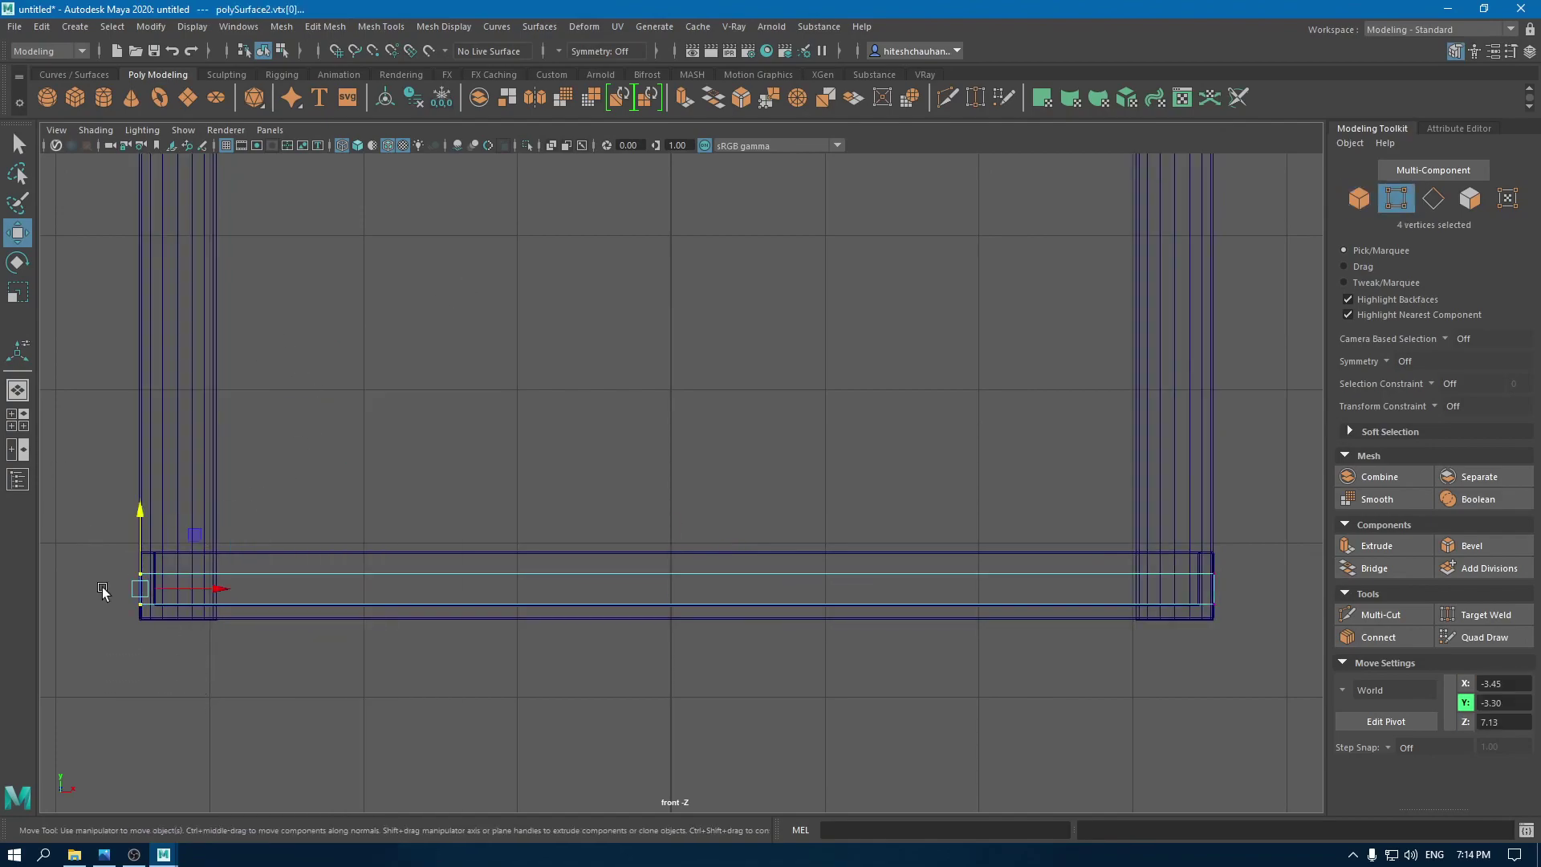
pyautogui.scroll(3, 345, 572)
pyautogui.keyDown('alt'); pyautogui.moveTo(214, 603); pyautogui.dragTo(534, 529, button='middle'); pyautogui.keyUp('alt')
pyautogui.scroll(4, 495, 769)
pyautogui.keyDown('alt'); pyautogui.moveTo(227, 691); pyautogui.dragTo(543, 619, button='middle'); pyautogui.keyUp('alt')
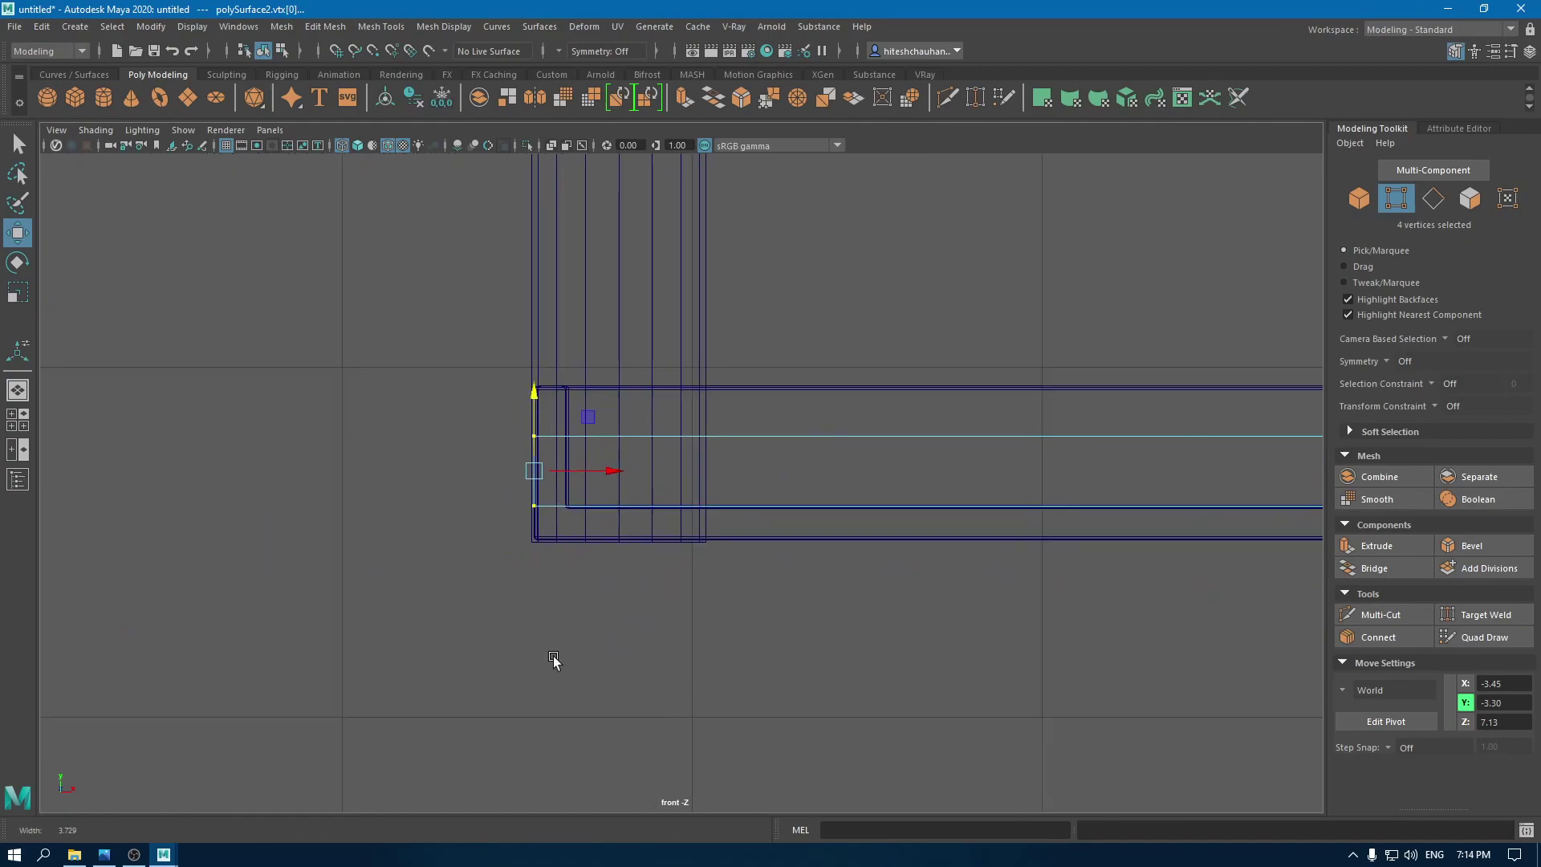
pyautogui.scroll(3, 522, 594)
pyautogui.moveTo(551, 468); pyautogui.dragTo(569, 469)
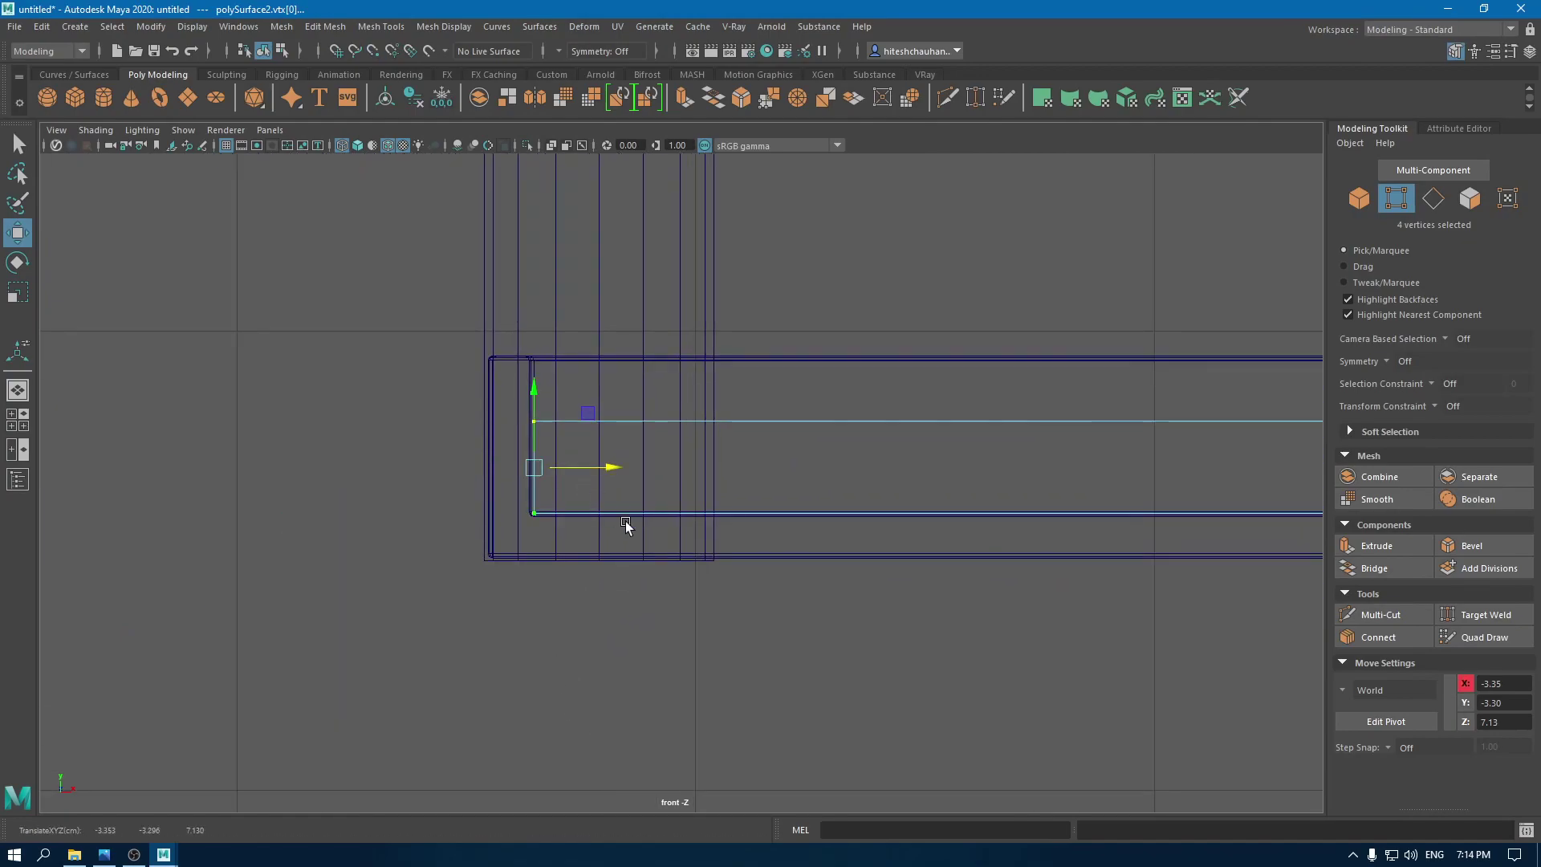
# Step: Move the slab's right-end vertices to about X 3.43, against the tray's opposite inner wall
pyautogui.scroll(-8, 654, 594)
pyautogui.keyDown('alt'); pyautogui.moveTo(1221, 650); pyautogui.dragTo(481, 673, button='middle'); pyautogui.keyUp('alt')
pyautogui.scroll(2, 624, 673)
pyautogui.scroll(2, 548, 520)
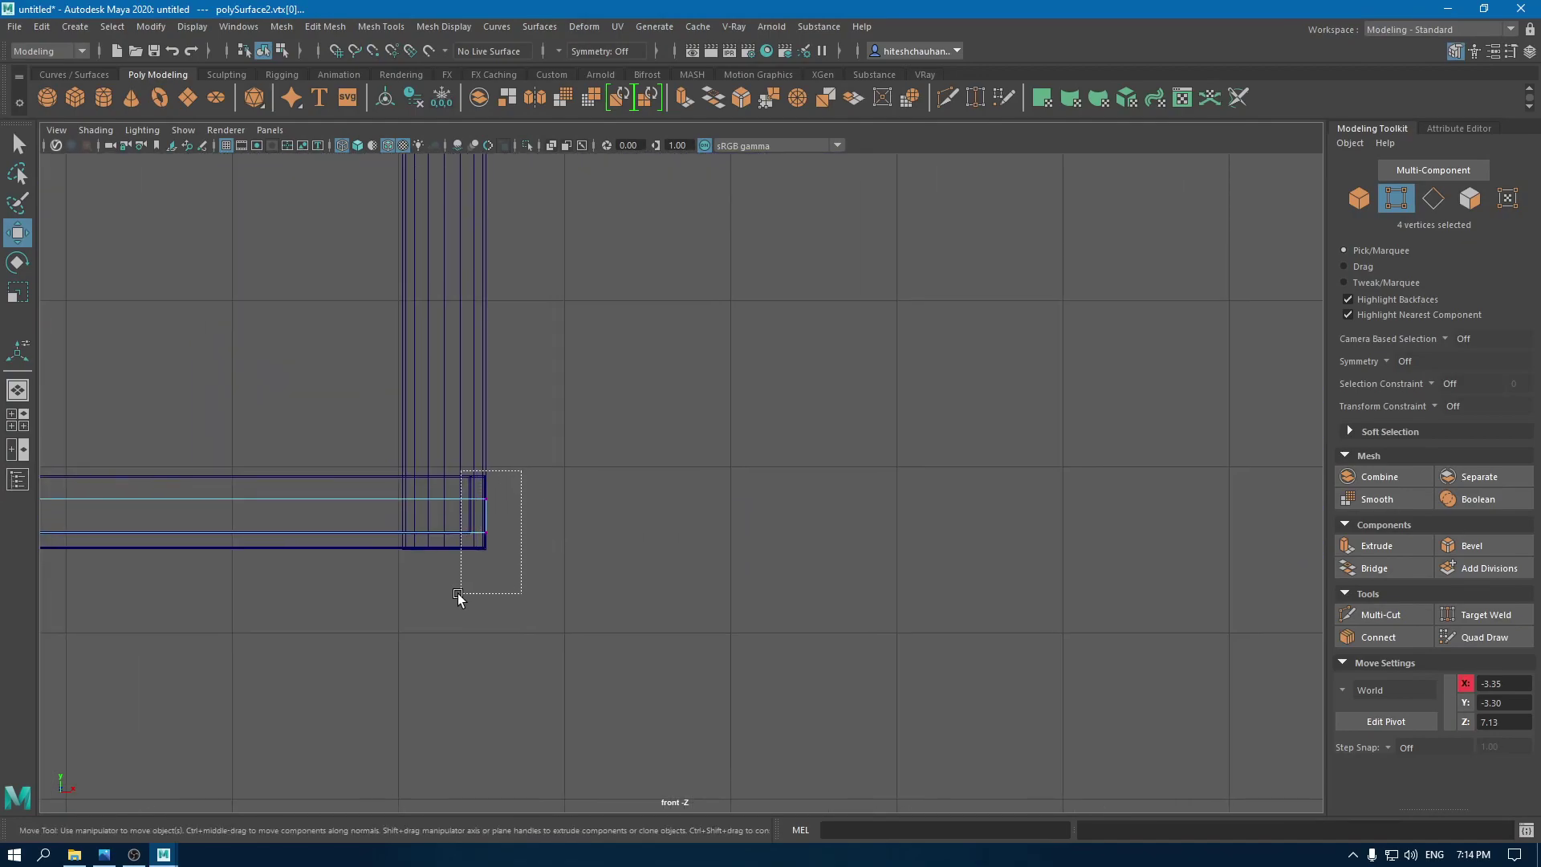
pyautogui.moveTo(521, 471); pyautogui.dragTo(460, 595)
pyautogui.scroll(2, 545, 712)
pyautogui.moveTo(499, 525); pyautogui.dragTo(557, 520)
# Step: In the side view, move the slab's vertices nearest the posts inward to the tray's inner wall
pyautogui.press('space')
pyautogui.keyDown('alt'); pyautogui.moveTo(514, 595); pyautogui.dragTo(1190, 806, button='right'); pyautogui.keyUp('alt')
pyautogui.keyDown('alt'); pyautogui.moveTo(1189, 806); pyautogui.dragTo(276, 640, button='middle'); pyautogui.keyUp('alt')
pyautogui.keyDown('alt'); pyautogui.moveTo(276, 640); pyautogui.dragTo(855, 625, button='right'); pyautogui.keyUp('alt')
pyautogui.keyDown('alt'); pyautogui.moveTo(855, 625); pyautogui.dragTo(270, 618, button='middle'); pyautogui.keyUp('alt')
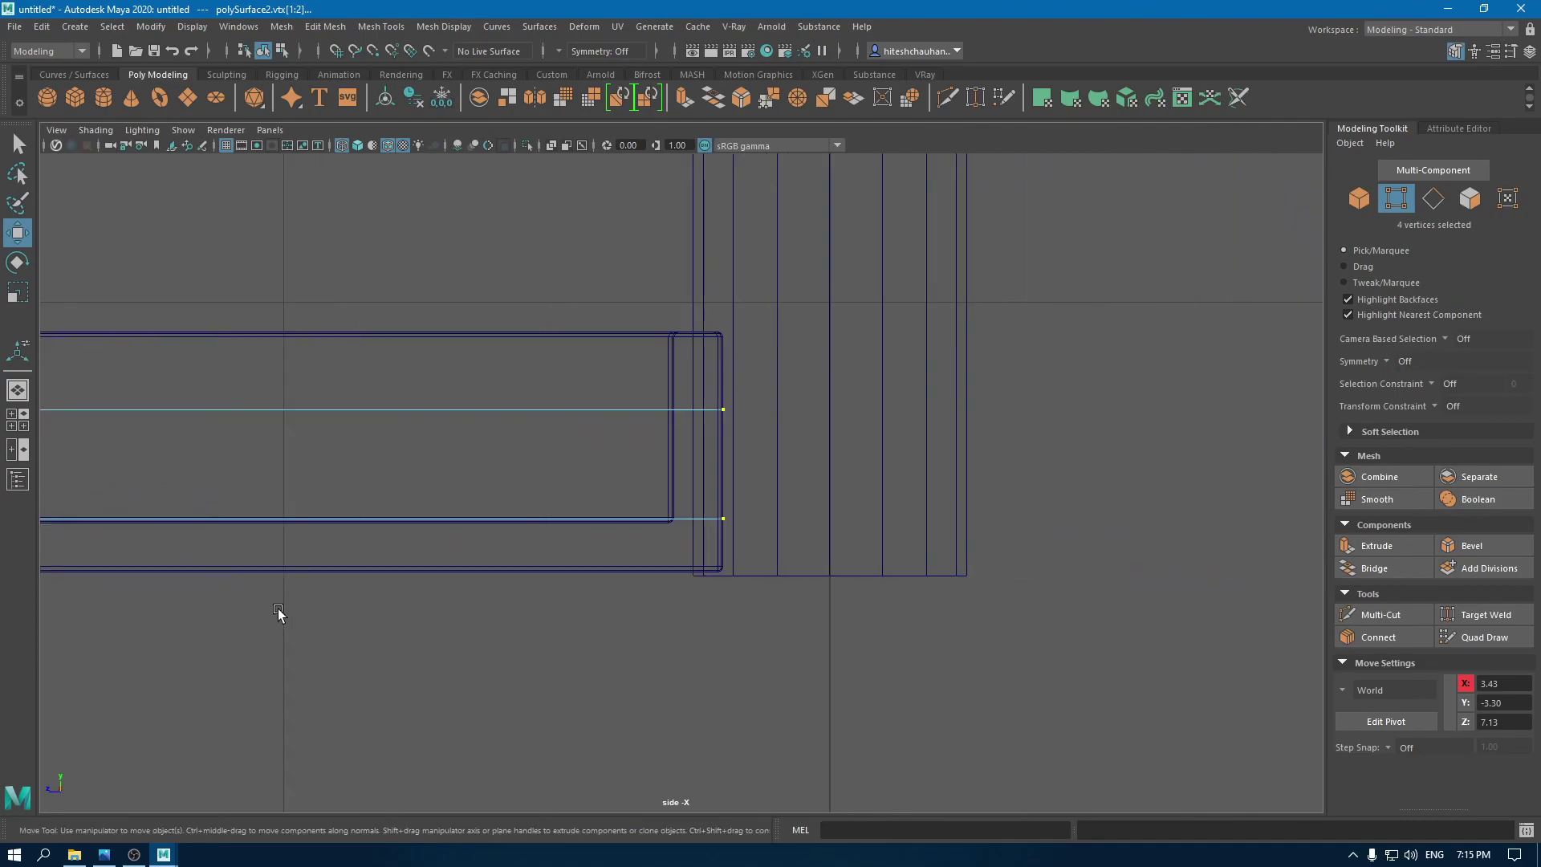
pyautogui.moveTo(789, 504); pyautogui.dragTo(654, 622)
pyautogui.moveTo(669, 467); pyautogui.dragTo(625, 467)
# Step: Move the slab's vertices farthest from the posts to about Z 13.97, and check the fit in perspective
pyautogui.scroll(-7, 502, 489)
pyautogui.keyDown('alt'); pyautogui.moveTo(502, 489); pyautogui.dragTo(1095, 497, button='middle'); pyautogui.keyUp('alt')
pyautogui.keyDown('alt'); pyautogui.moveTo(320, 485); pyautogui.dragTo(726, 480, button='middle'); pyautogui.keyUp('alt')
pyautogui.scroll(1, 726, 481)
pyautogui.keyDown('alt'); pyautogui.moveTo(385, 498); pyautogui.dragTo(902, 503, button='middle'); pyautogui.keyUp('alt')
pyautogui.keyDown('alt'); pyautogui.moveTo(337, 305); pyautogui.dragTo(431, 612, button='right'); pyautogui.keyUp('alt')
pyautogui.moveTo(225, 392); pyautogui.dragTo(360, 614)
pyautogui.moveTo(247, 497); pyautogui.dragTo(315, 496)
pyautogui.press('space')
pyautogui.moveTo(351, 493); pyautogui.dragTo(349, 450)
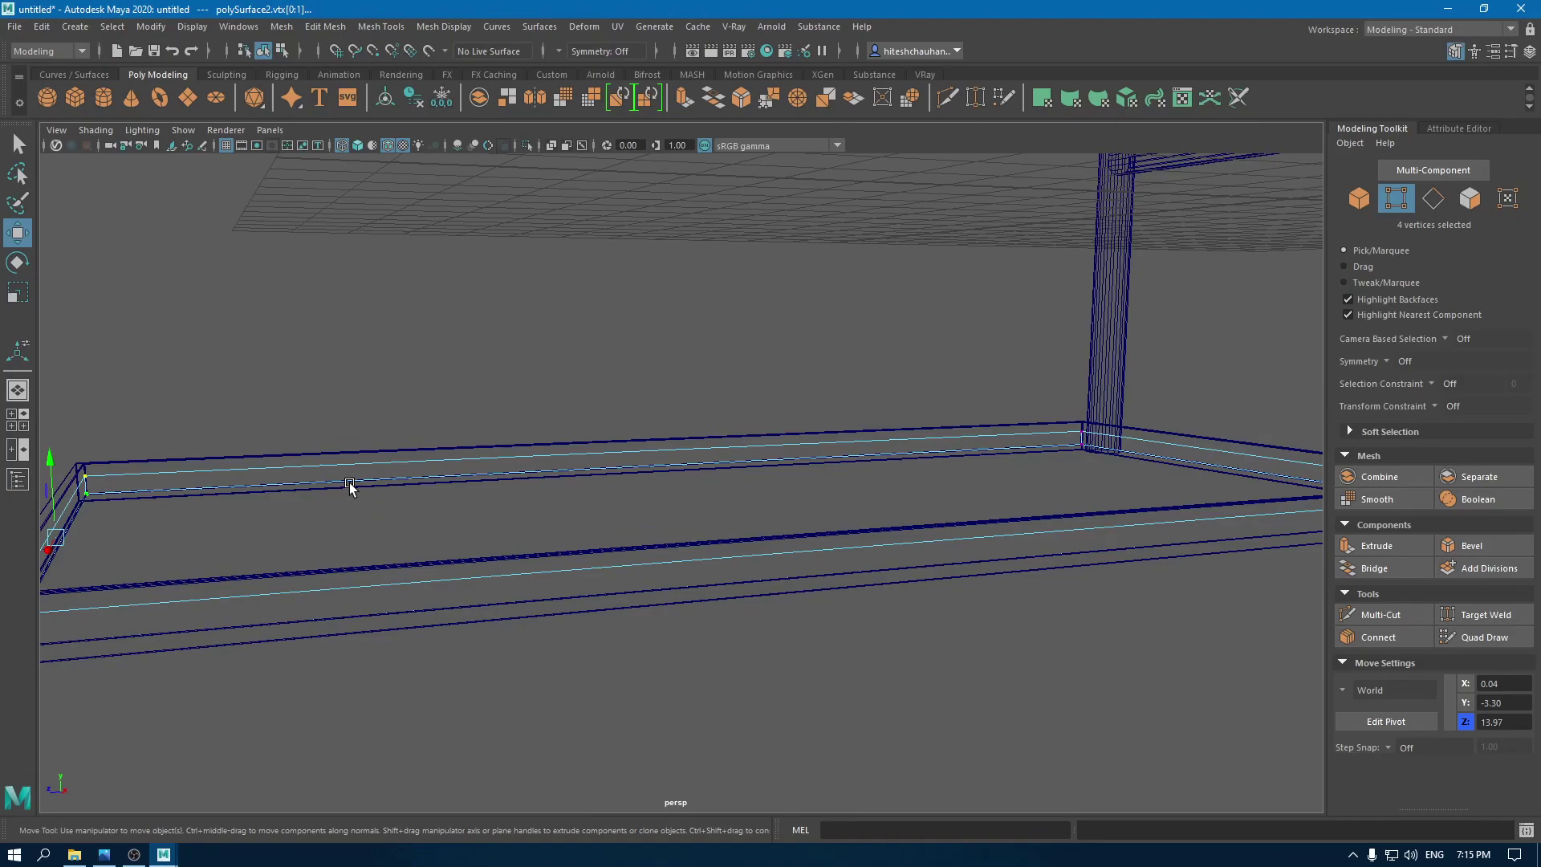
pyautogui.press('6')
pyautogui.moveTo(423, 540)
pyautogui.keyDown('alt'); pyautogui.mouseDown()
pyautogui.moveTo(372, 541)
pyautogui.moveTo(398, 562)
pyautogui.mouseUp(); pyautogui.keyUp('alt')
# Step: Raise the slab's top vertices to about Y -3.03, near the tray's rim, and return to object mode in shaded perspective
pyautogui.press('space')
pyautogui.keyDown('alt'); pyautogui.moveTo(431, 623); pyautogui.dragTo(957, 482, button='middle'); pyautogui.keyUp('alt')
pyautogui.press('4')
pyautogui.scroll(-5, 633, 421)
pyautogui.keyDown('alt'); pyautogui.moveTo(623, 361); pyautogui.dragTo(966, 415, button='middle'); pyautogui.keyUp('alt')
pyautogui.moveTo(370, 406); pyautogui.dragTo(1320, 531)
pyautogui.scroll(3, 1140, 496)
pyautogui.keyDown('alt'); pyautogui.moveTo(760, 604); pyautogui.dragTo(502, 539, button='middle'); pyautogui.keyUp('alt')
pyautogui.moveTo(639, 387)
pyautogui.mouseDown()
pyautogui.moveTo(642, 362)
pyautogui.moveTo(629, 404)
pyautogui.mouseUp()
pyautogui.press('space')
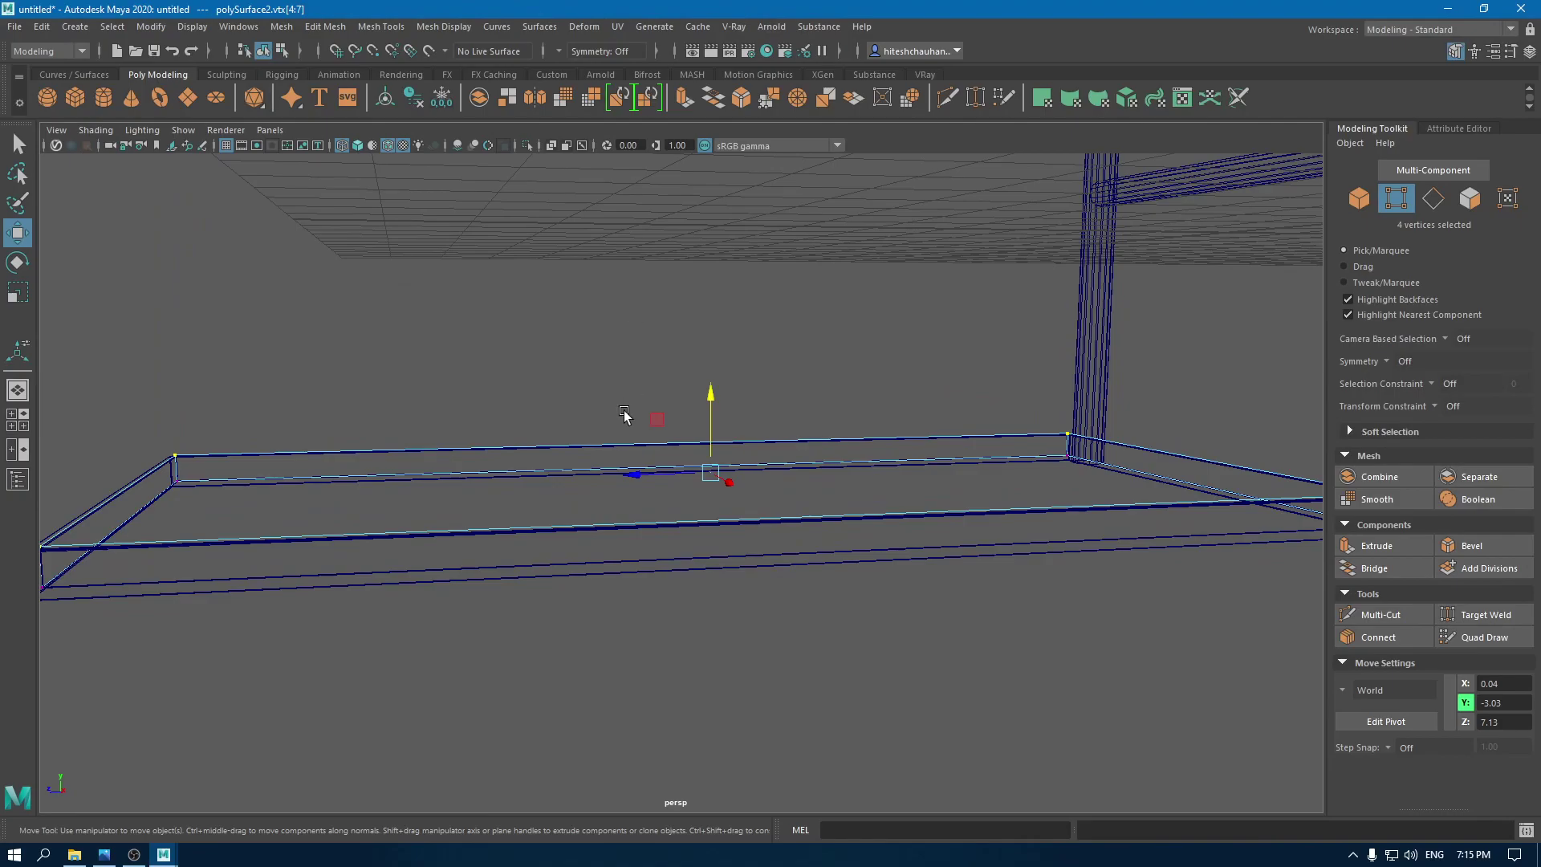
pyautogui.press('5')
pyautogui.moveTo(441, 358); pyautogui.dragTo(520, 339, button='right')
pyautogui.moveTo(561, 289)
pyautogui.keyDown('alt'); pyautogui.mouseDown()
pyautogui.moveTo(554, 407)
pyautogui.moveTo(594, 438)
pyautogui.moveTo(598, 412)
pyautogui.moveTo(450, 435)
pyautogui.mouseUp(); pyautogui.keyUp('alt')
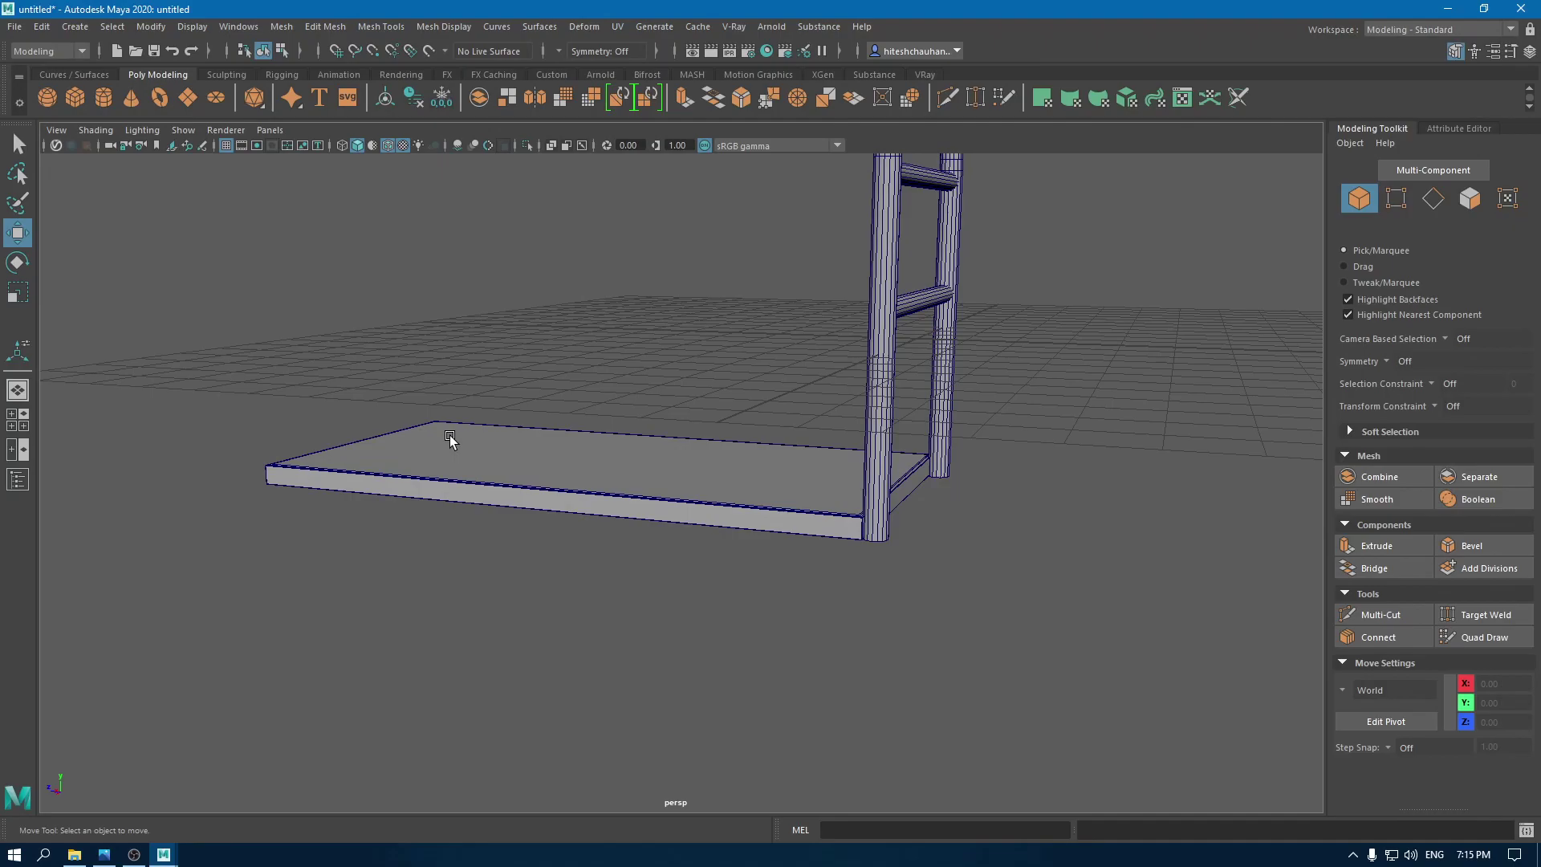
# Step: Create a polygon cube and lower it to about Y -4.31, beneath the trolley base
pyautogui.keyDown('alt'); pyautogui.moveTo(456, 435); pyautogui.dragTo(559, 547); pyautogui.keyUp('alt')
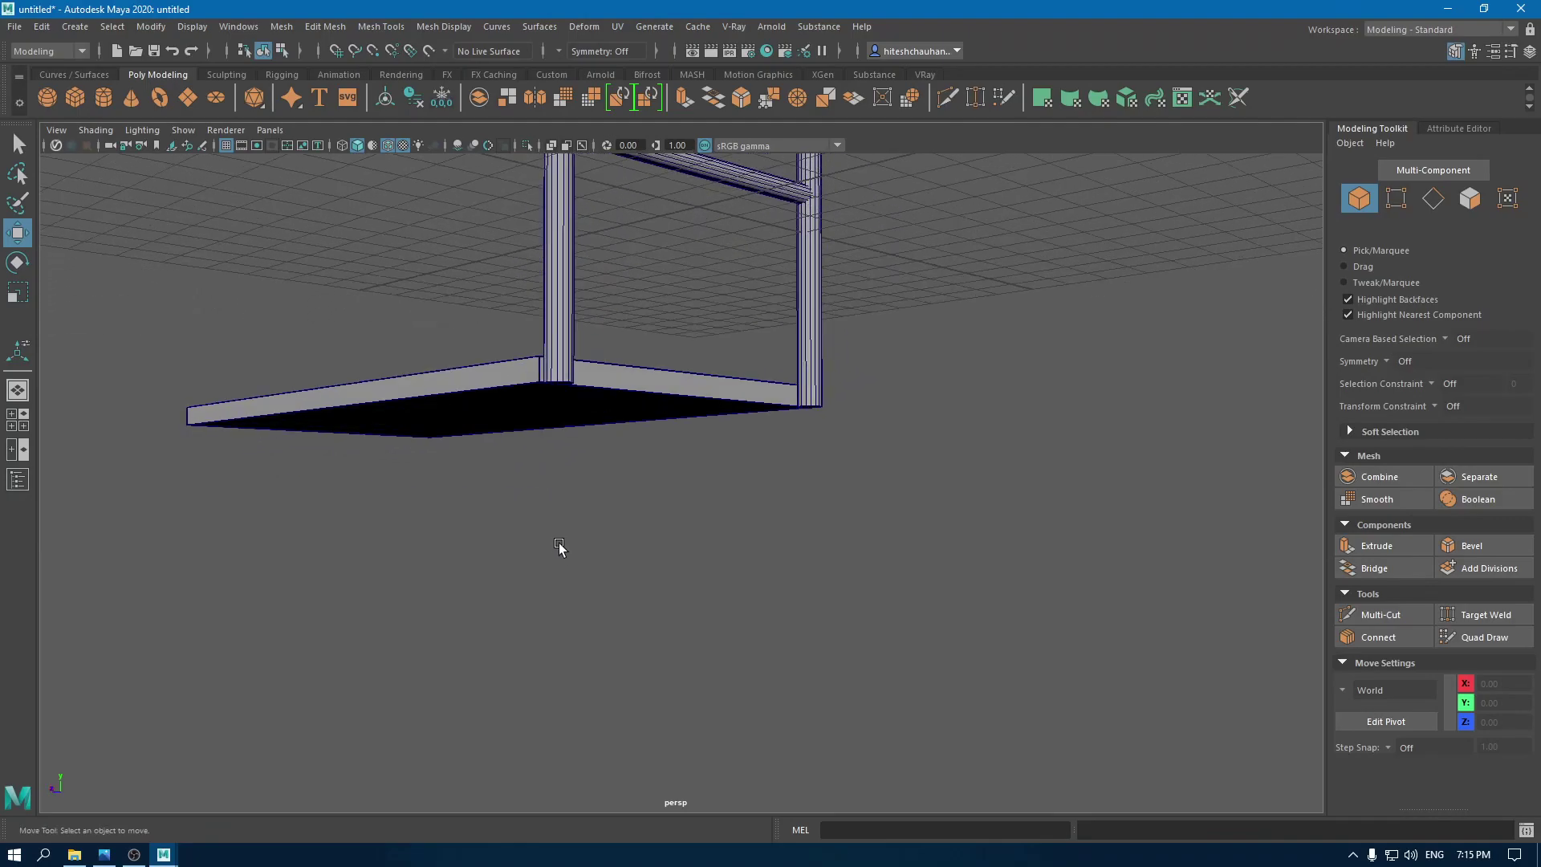
pyautogui.keyDown('shift'); pyautogui.moveTo(418, 483); pyautogui.dragTo(418, 528, button='right'); pyautogui.keyUp('shift')
pyautogui.keyDown('alt'); pyautogui.moveTo(417, 513); pyautogui.dragTo(401, 586); pyautogui.keyUp('alt')
pyautogui.moveTo(630, 273); pyautogui.dragTo(626, 515)
# Step: In the side view, raise the cube to about Y -4.00 so its top meets the post's lower end
pyautogui.press('space')
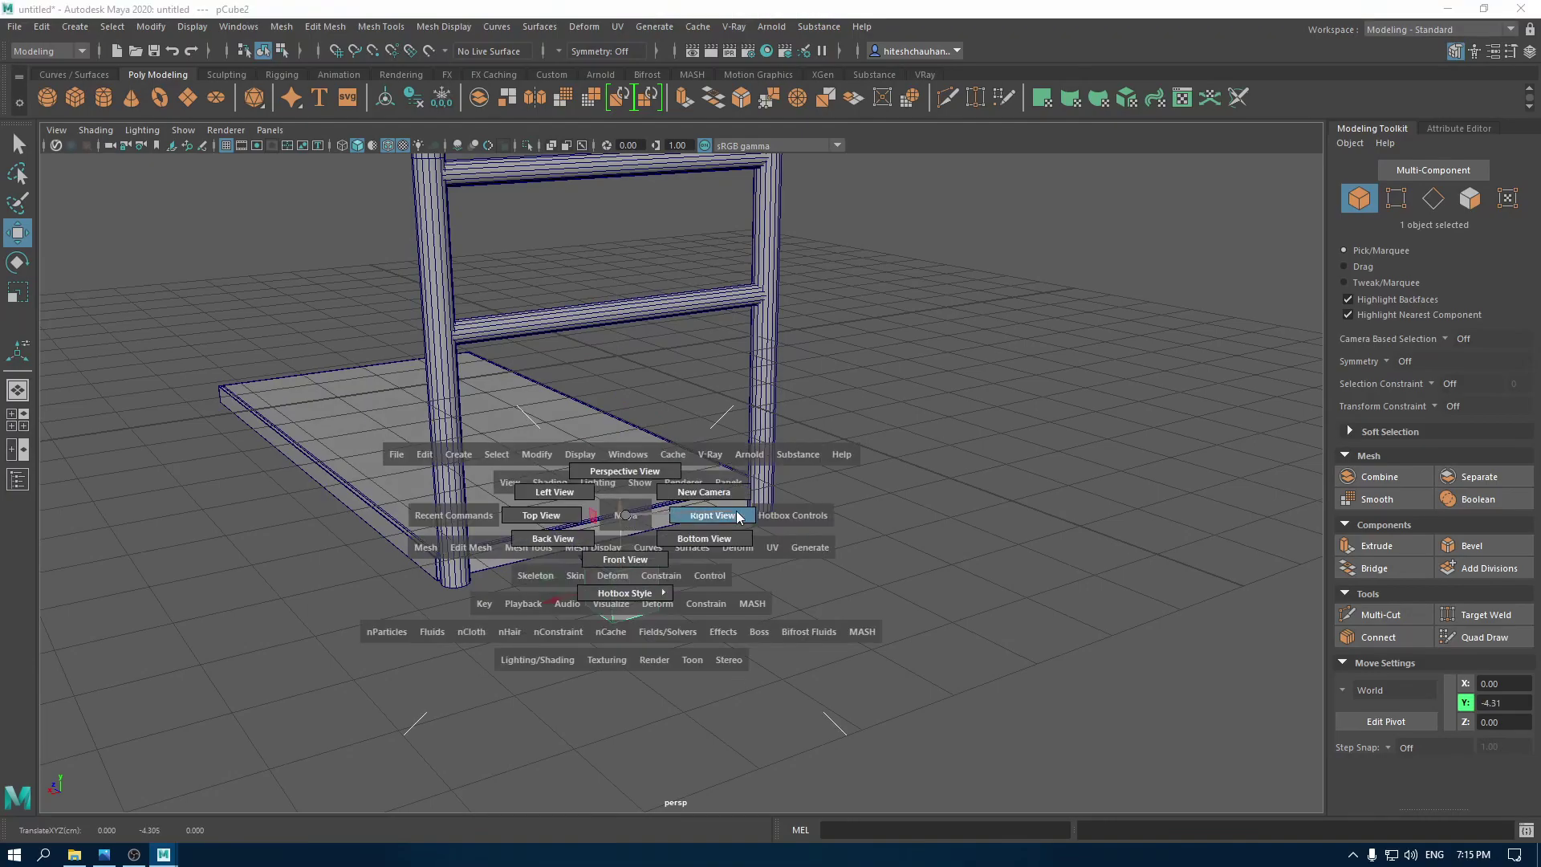
pyautogui.moveTo(737, 512); pyautogui.dragTo(737, 511)
pyautogui.keyDown('alt'); pyautogui.moveTo(653, 520); pyautogui.dragTo(327, 512, button='middle'); pyautogui.keyUp('alt')
pyautogui.keyDown('alt'); pyautogui.moveTo(327, 512); pyautogui.dragTo(107, 446, button='right'); pyautogui.keyUp('alt')
pyautogui.keyDown('alt'); pyautogui.moveTo(817, 446); pyautogui.dragTo(258, 349, button='middle'); pyautogui.keyUp('alt')
pyautogui.keyDown('alt'); pyautogui.moveTo(258, 348); pyautogui.dragTo(479, 565, button='right'); pyautogui.keyUp('alt')
pyautogui.keyDown('alt'); pyautogui.moveTo(289, 429); pyautogui.dragTo(794, 499, button='middle'); pyautogui.keyUp('alt')
pyautogui.moveTo(657, 408); pyautogui.dragTo(657, 325)
pyautogui.keyDown('alt'); pyautogui.moveTo(736, 372); pyautogui.dragTo(839, 543, button='middle'); pyautogui.keyUp('alt')
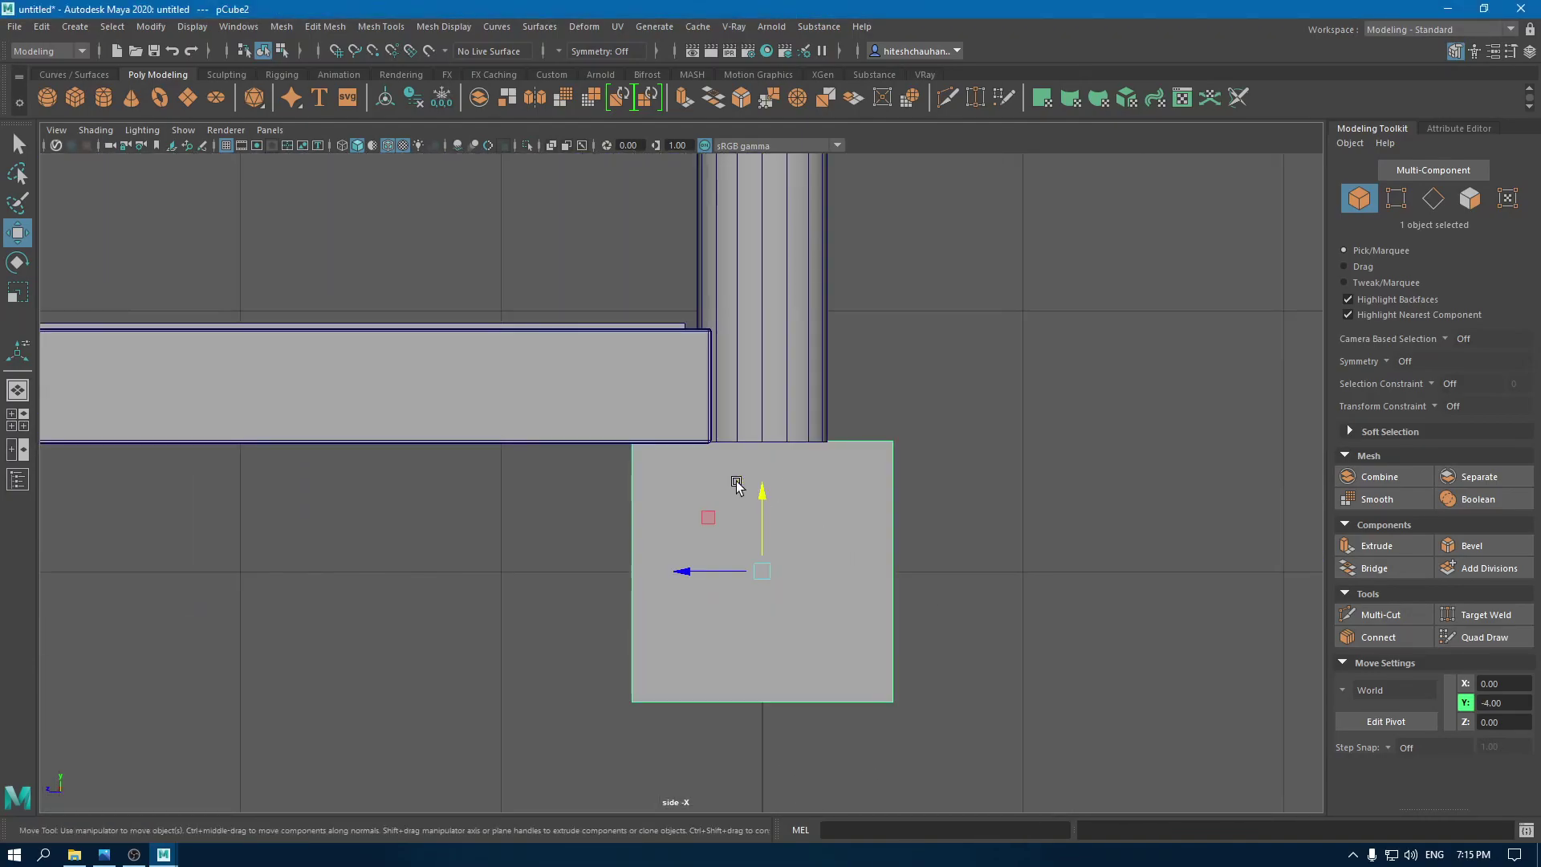
# Step: Shift the cube to about Z 0.25 and extend its tray-side vertices under the tray to about Z 1.44
pyautogui.keyDown('alt'); pyautogui.moveTo(745, 612); pyautogui.dragTo(791, 664, button='right'); pyautogui.keyUp('alt')
pyautogui.moveTo(700, 598); pyautogui.dragTo(619, 602)
pyautogui.moveTo(971, 494); pyautogui.dragTo(895, 409, button='right')
pyautogui.keyDown('alt'); pyautogui.moveTo(936, 550); pyautogui.dragTo(1091, 530, button='middle'); pyautogui.keyUp('alt')
pyautogui.moveTo(774, 790); pyautogui.dragTo(581, 408)
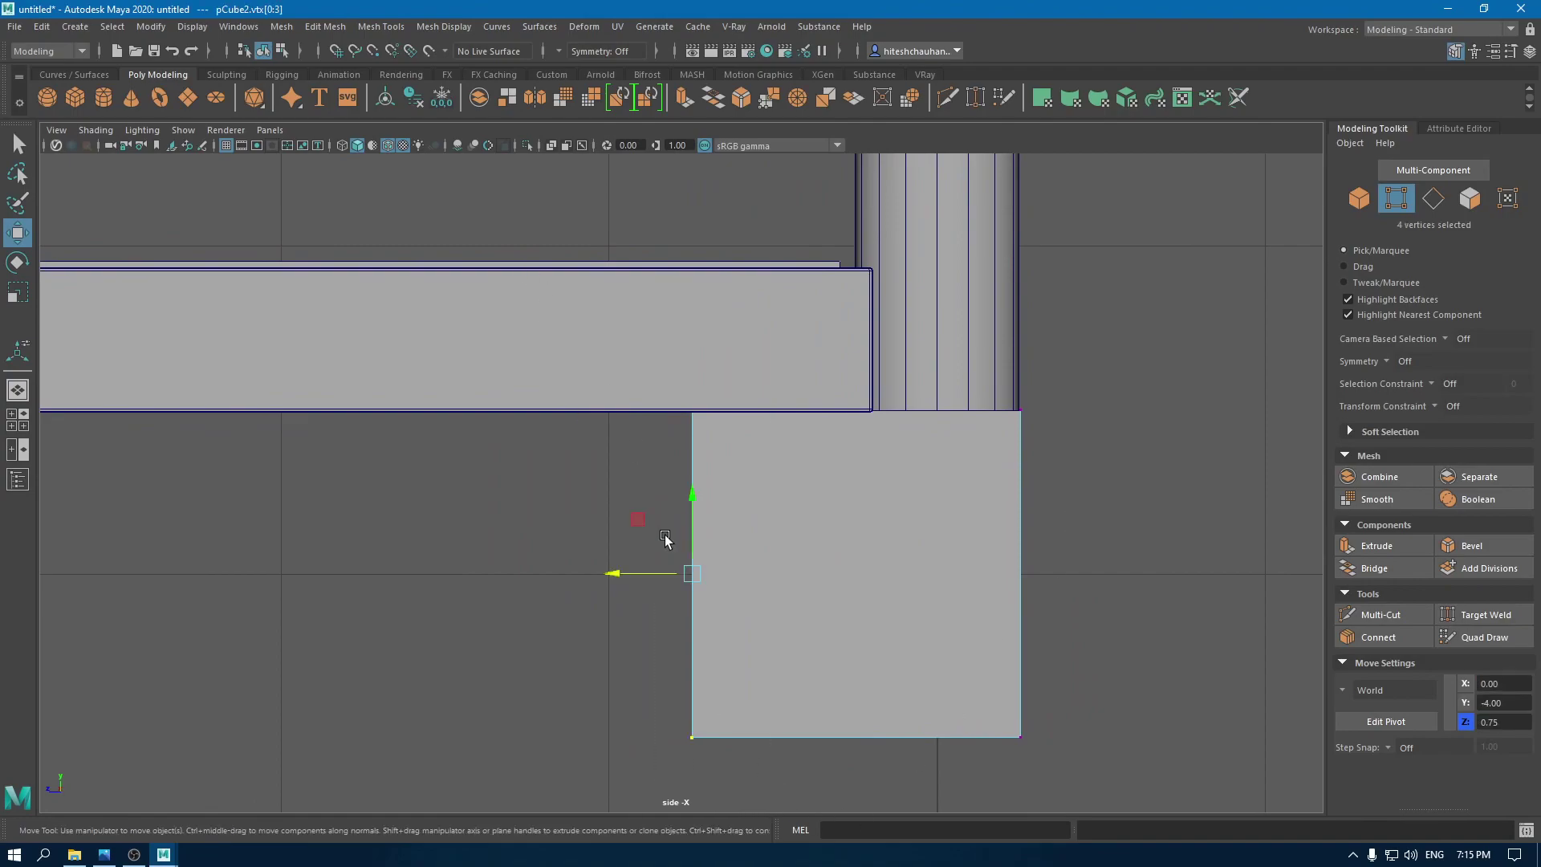
pyautogui.scroll(-5, 678, 523)
pyautogui.moveTo(613, 520); pyautogui.dragTo(516, 530)
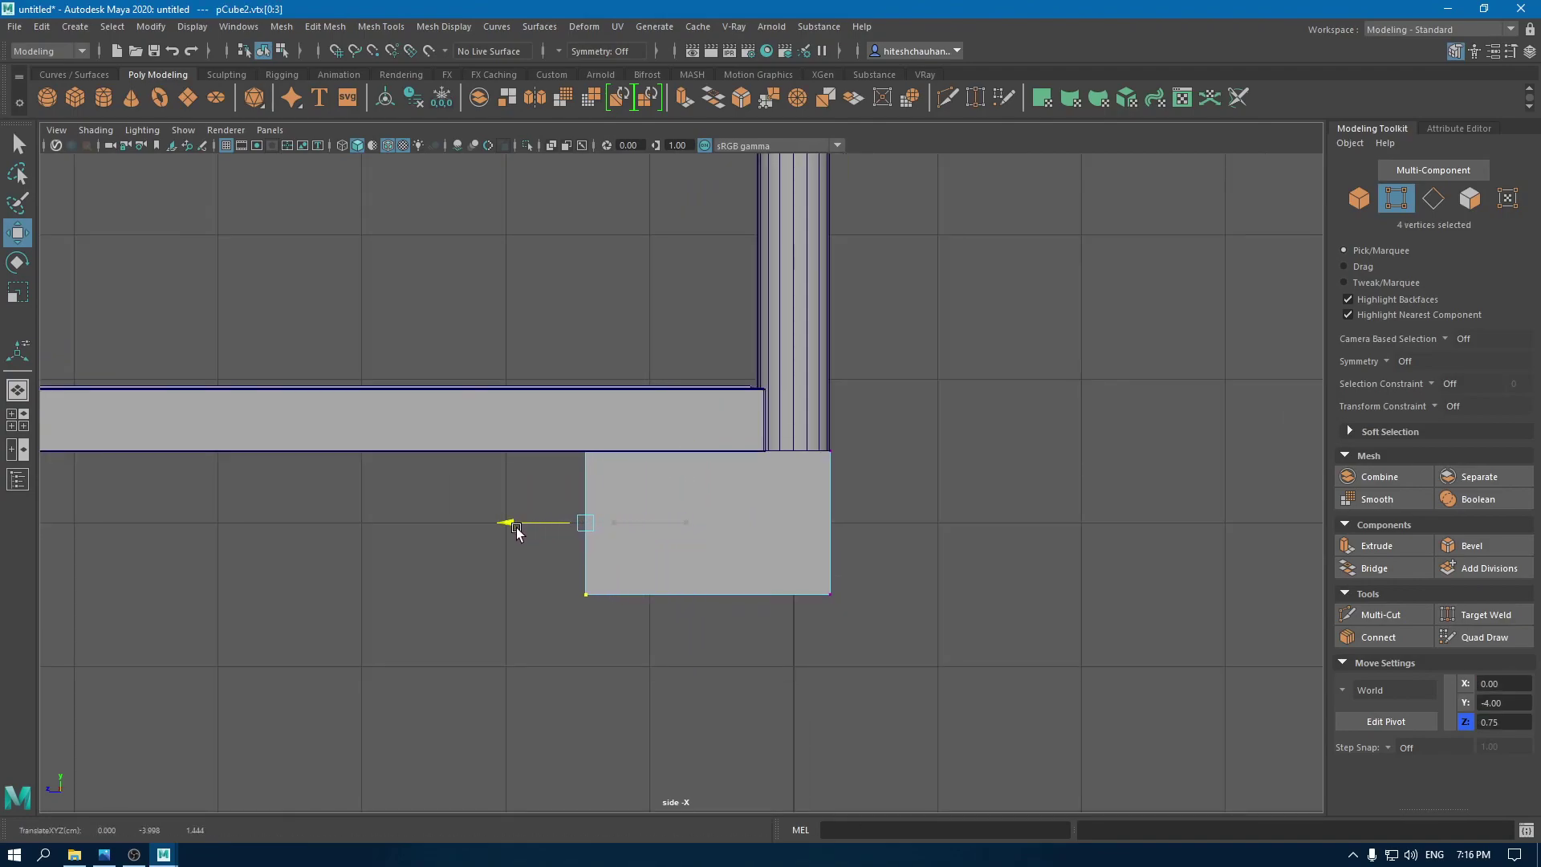
# Step: Move the cube's post-side vertices slightly outward, just past the outer face of the post
pyautogui.scroll(3, 977, 674)
pyautogui.moveTo(832, 417); pyautogui.dragTo(834, 418)
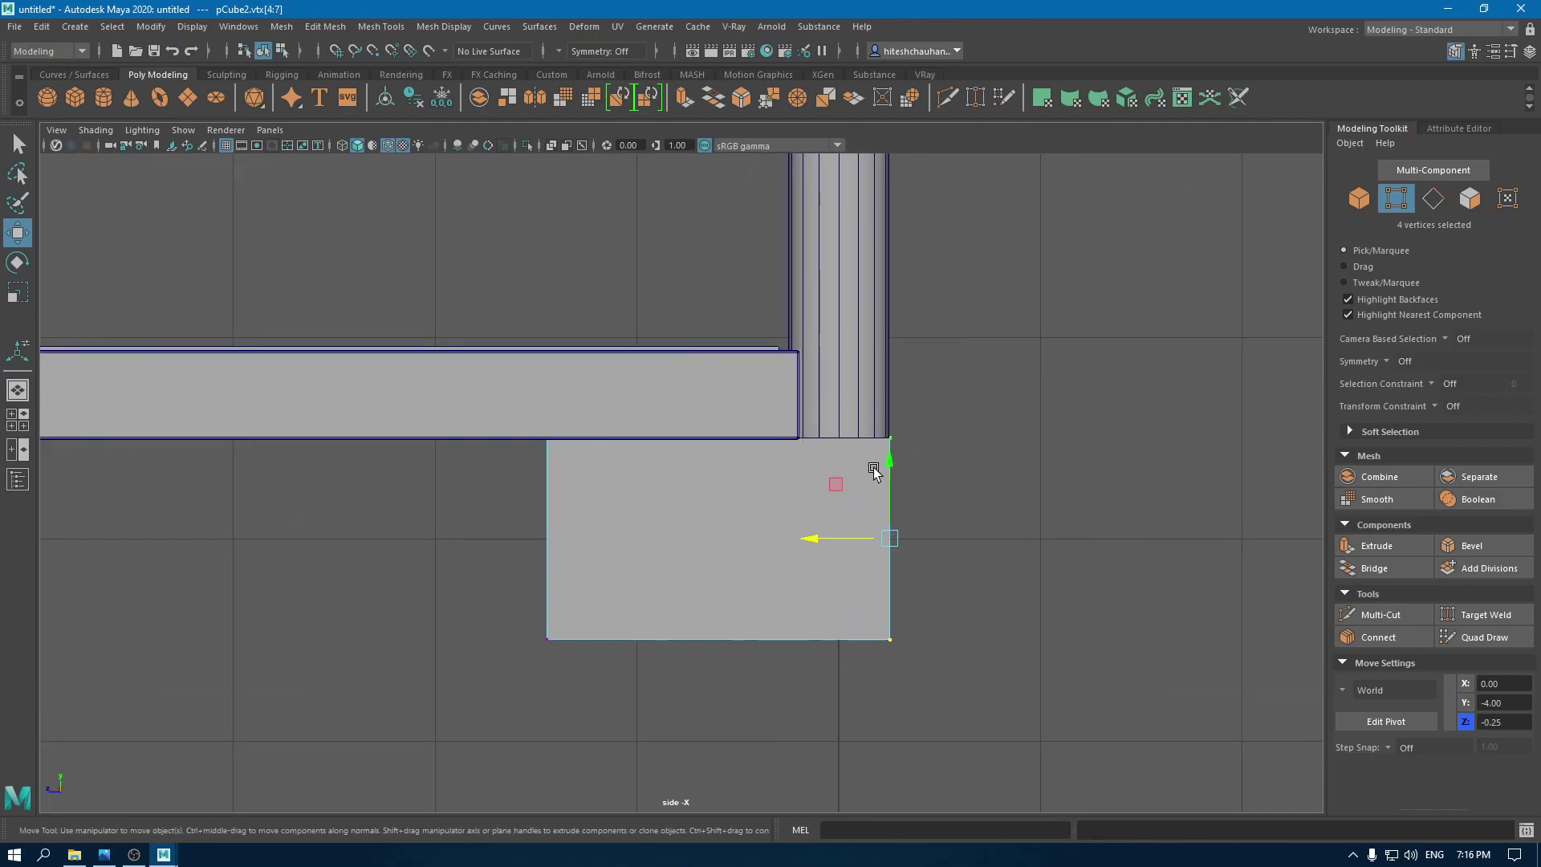
pyautogui.moveTo(794, 533); pyautogui.dragTo(829, 534)
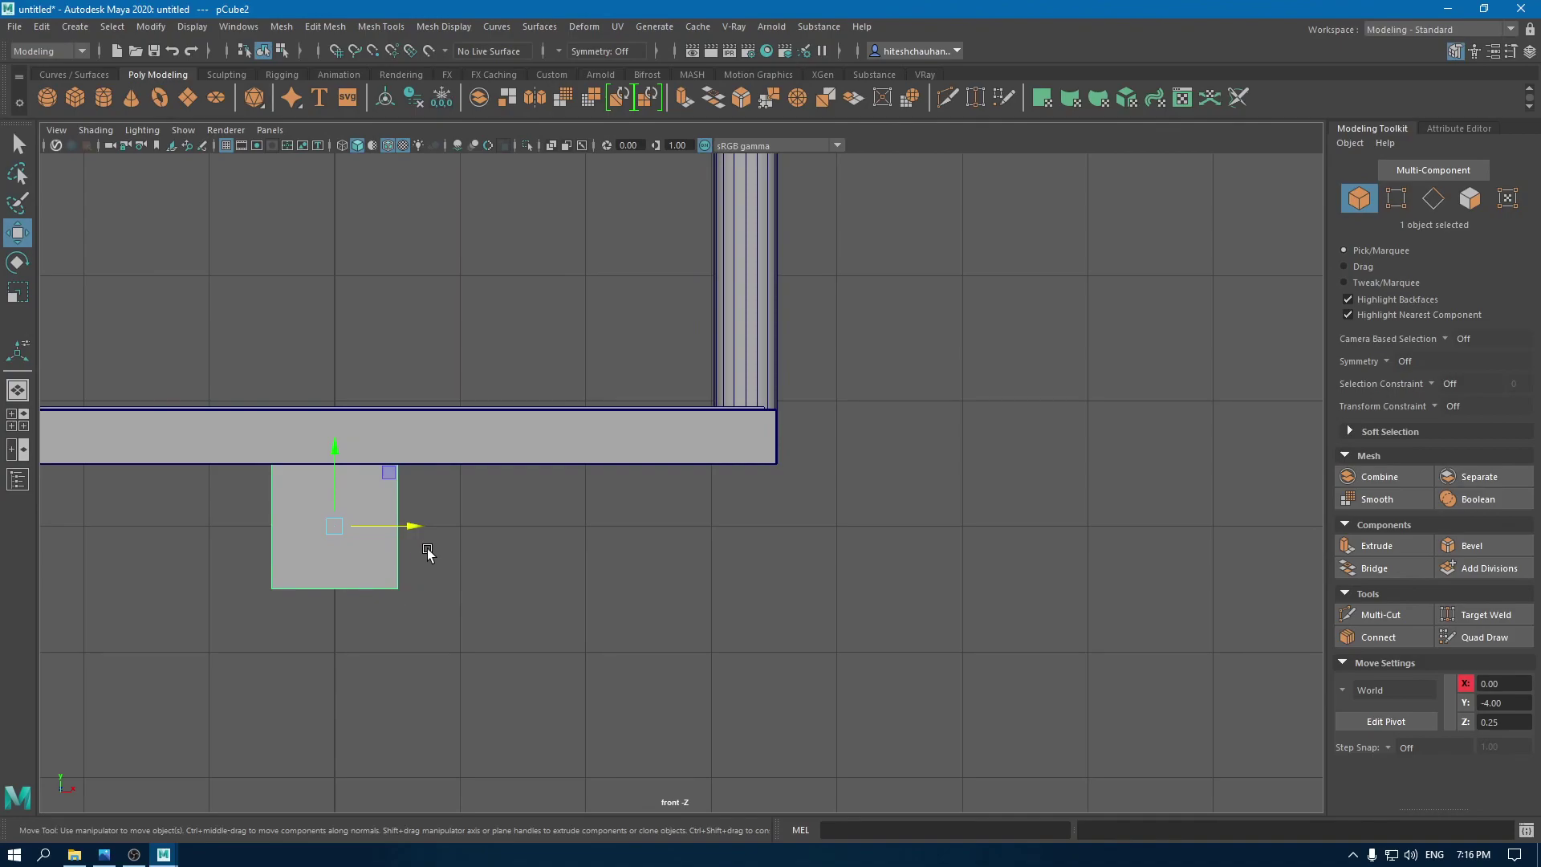
# Step: In the front view, move the block to about X 3.05 under the post, and return to perspective
pyautogui.moveTo(415, 530); pyautogui.dragTo(808, 536)
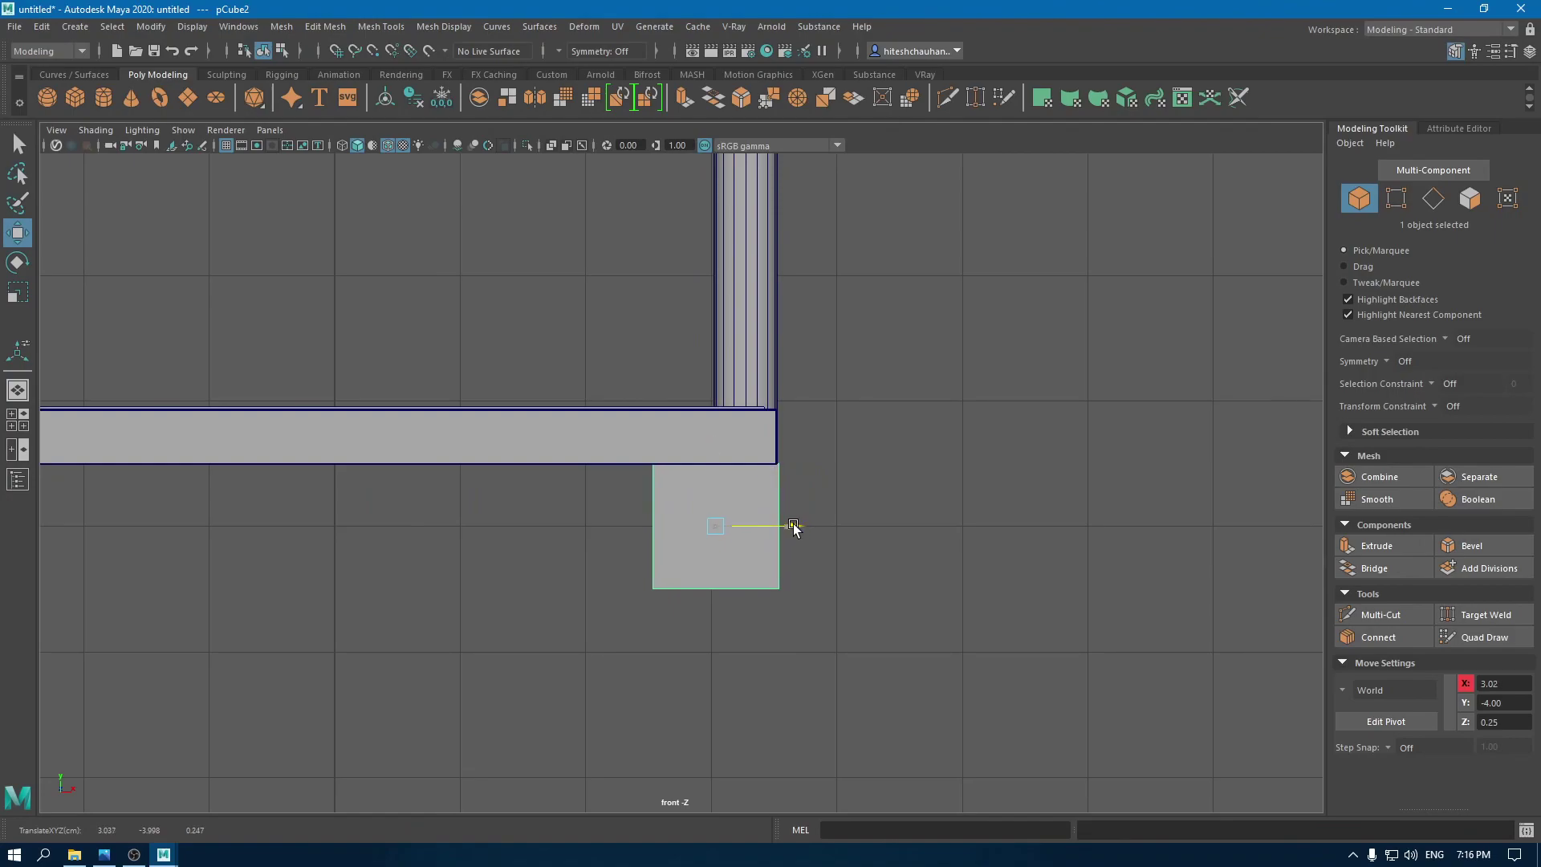
pyautogui.press('space')
pyautogui.click(795, 523)
# Step: Delete the block's bottom face and both end faces, keeping the top and the two side walls
pyautogui.keyDown('alt'); pyautogui.moveTo(511, 591); pyautogui.dragTo(495, 675, button='right'); pyautogui.keyUp('alt')
pyautogui.keyDown('alt'); pyautogui.moveTo(496, 674); pyautogui.dragTo(595, 608); pyautogui.keyUp('alt')
pyautogui.scroll(1, 610, 629)
pyautogui.press('F11')
pyautogui.click(556, 587)
pyautogui.keyDown('shift'); pyautogui.click(610, 368); pyautogui.keyUp('shift')
pyautogui.keyDown('alt'); pyautogui.moveTo(610, 368); pyautogui.dragTo(768, 483); pyautogui.keyUp('alt')
pyautogui.keyDown('shift'); pyautogui.click(1040, 572); pyautogui.keyUp('shift')
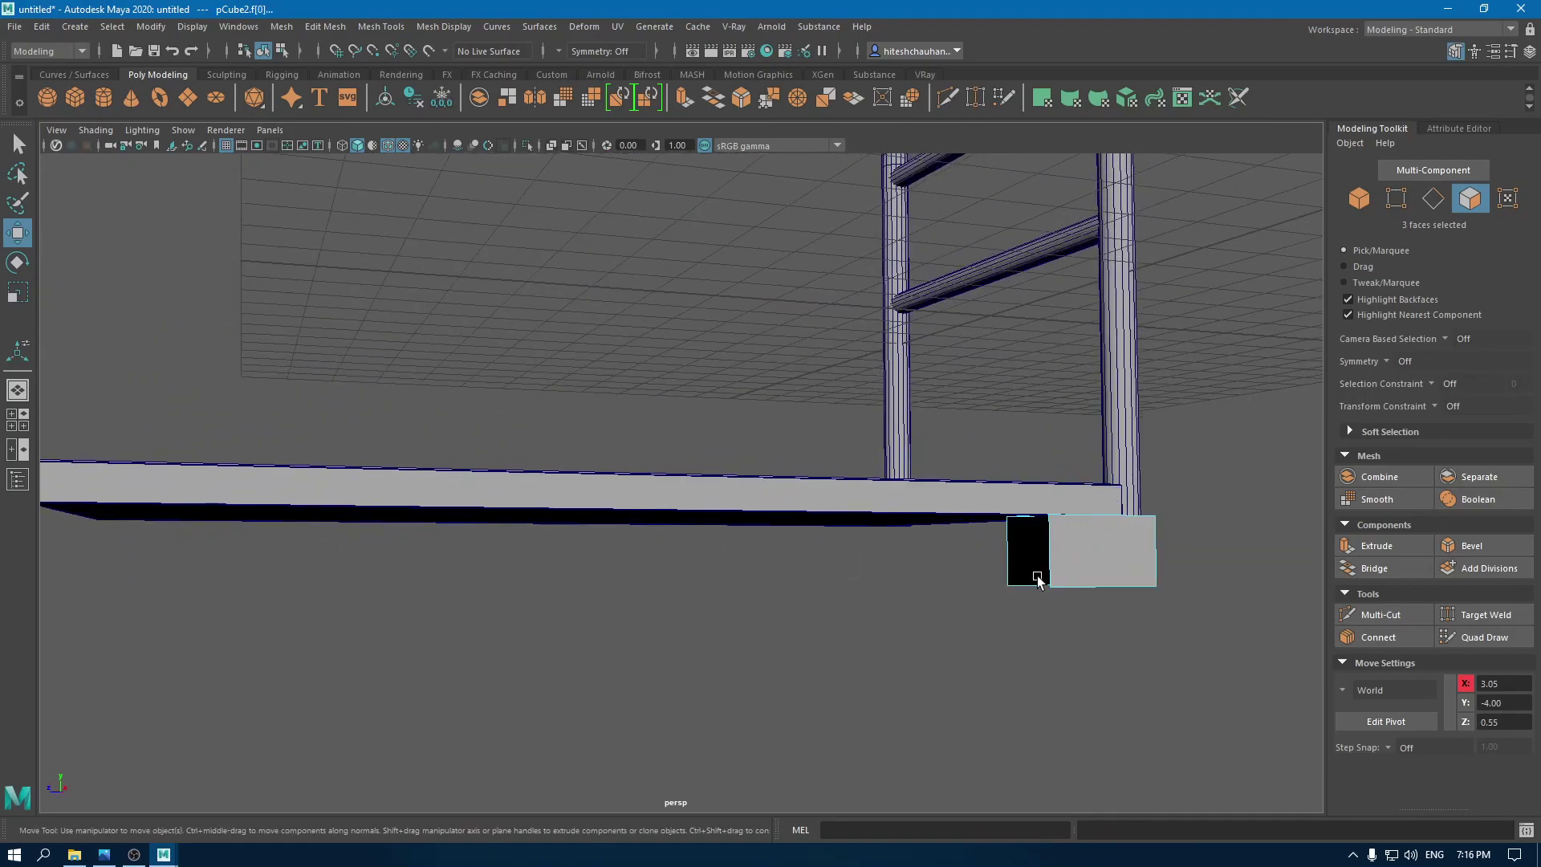
pyautogui.click(1037, 576)
pyautogui.keyDown('alt'); pyautogui.moveTo(1019, 577); pyautogui.dragTo(819, 671); pyautogui.keyUp('alt')
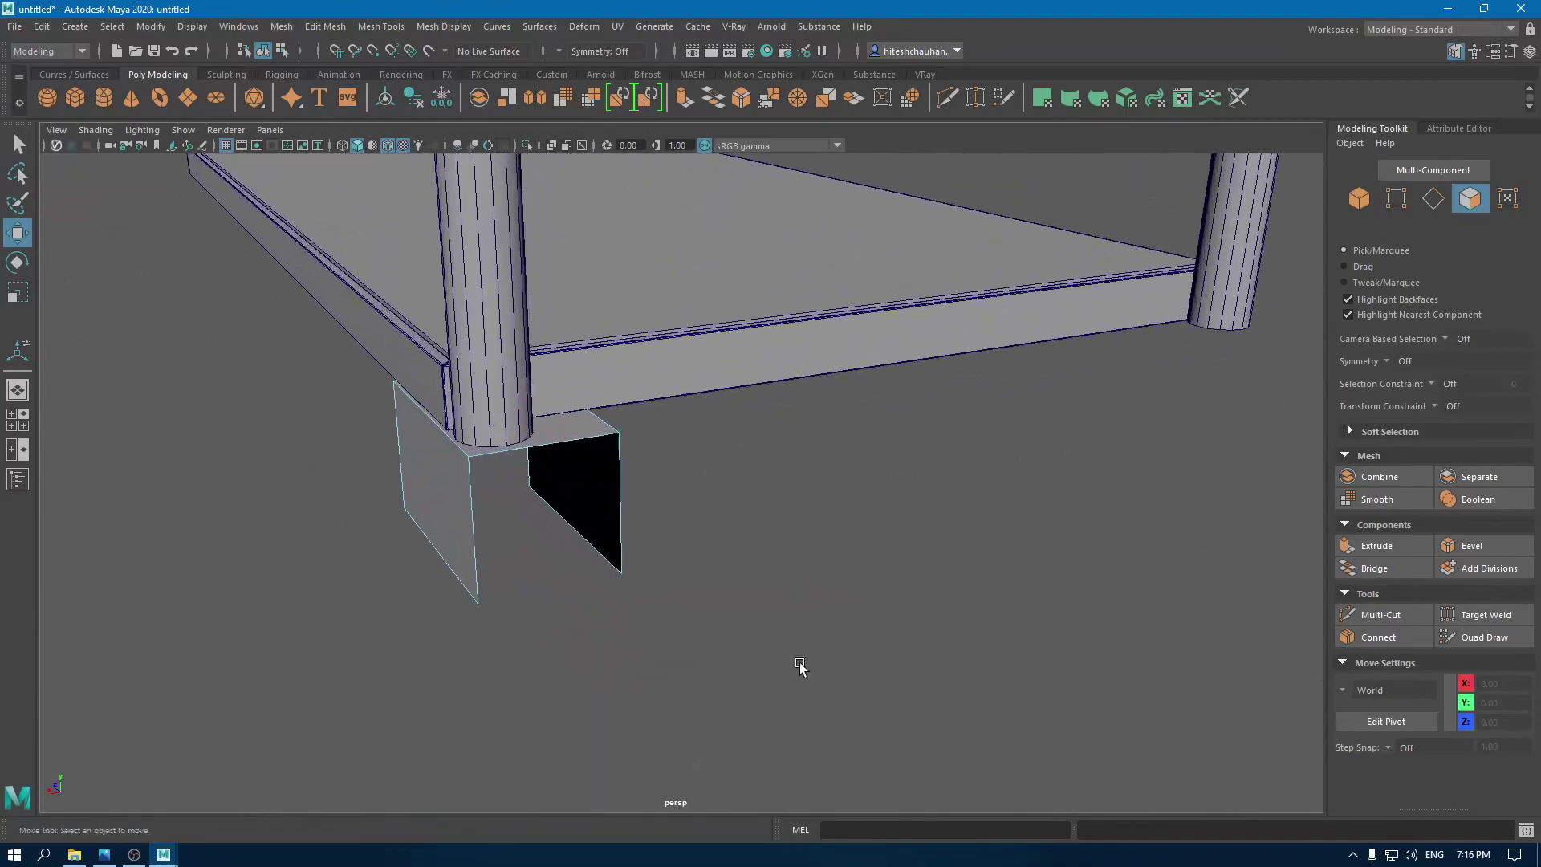
# Step: In the left view, raise the bracket's bottom vertices to about Y -4.00, halving its height
pyautogui.press('space')
pyautogui.click(650, 558)
pyautogui.moveTo(588, 560)
pyautogui.mouseDown()
pyautogui.moveTo(584, 573)
pyautogui.moveTo(590, 537)
pyautogui.mouseUp()
pyautogui.moveTo(816, 410); pyautogui.dragTo(781, 472, button='right')
pyautogui.moveTo(864, 410); pyautogui.dragTo(763, 411, button='right')
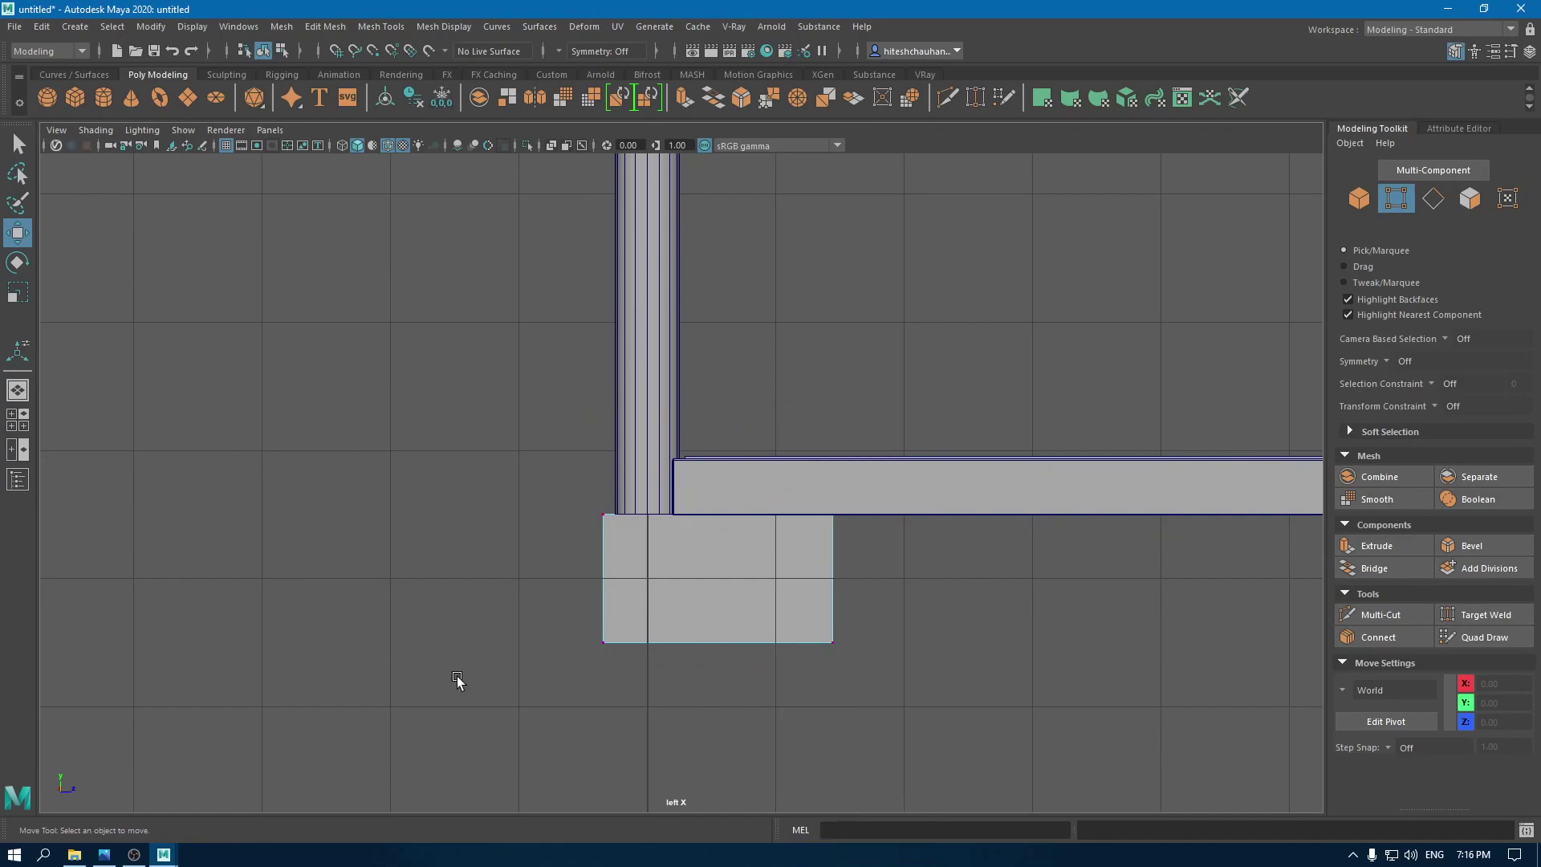
pyautogui.moveTo(506, 601); pyautogui.dragTo(1034, 727)
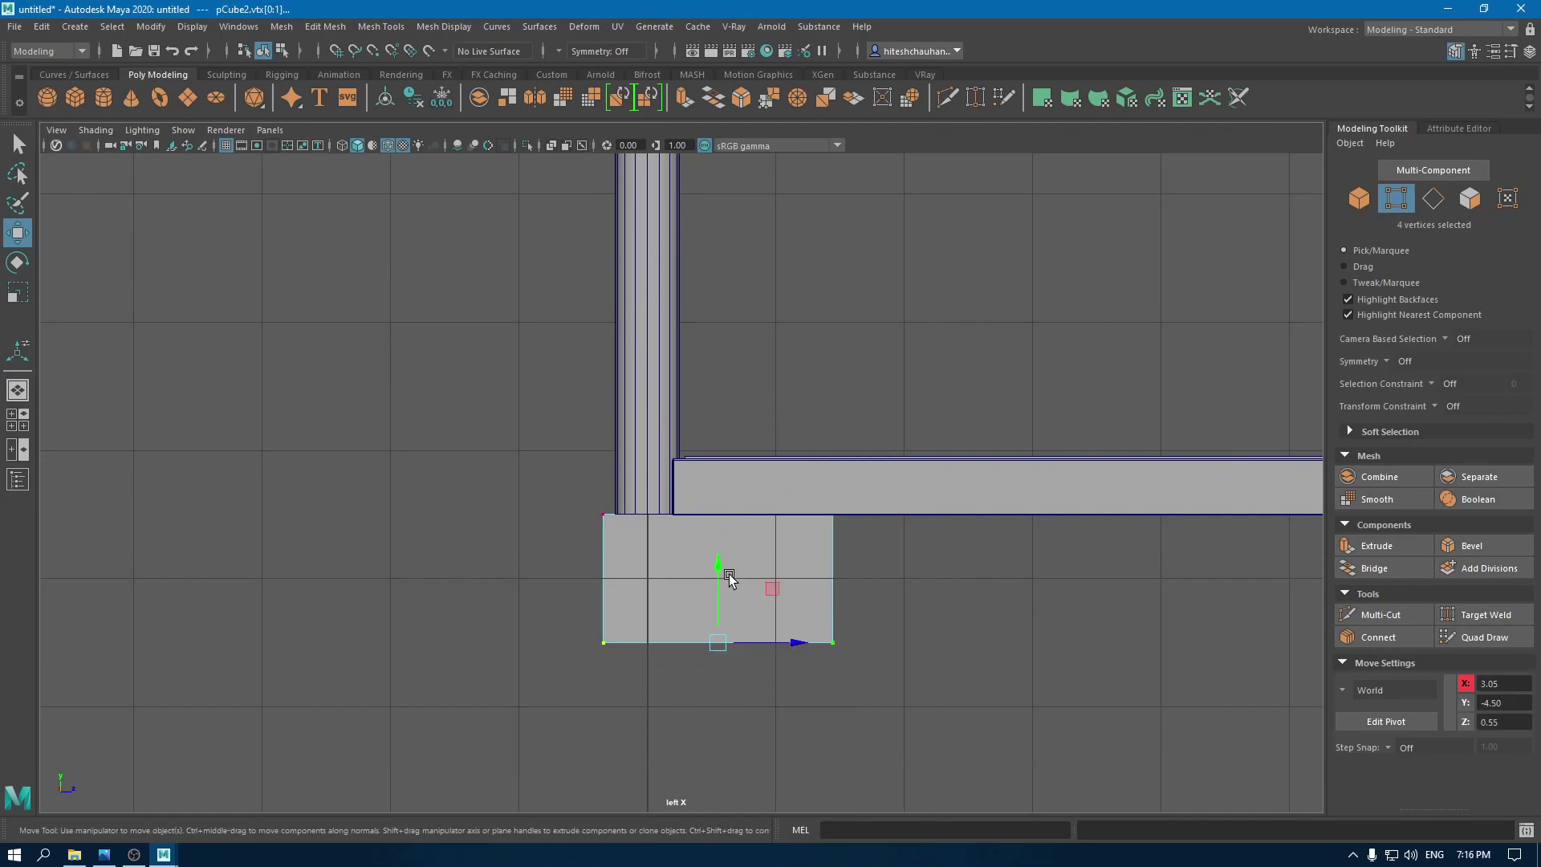
pyautogui.moveTo(725, 567); pyautogui.dragTo(726, 503)
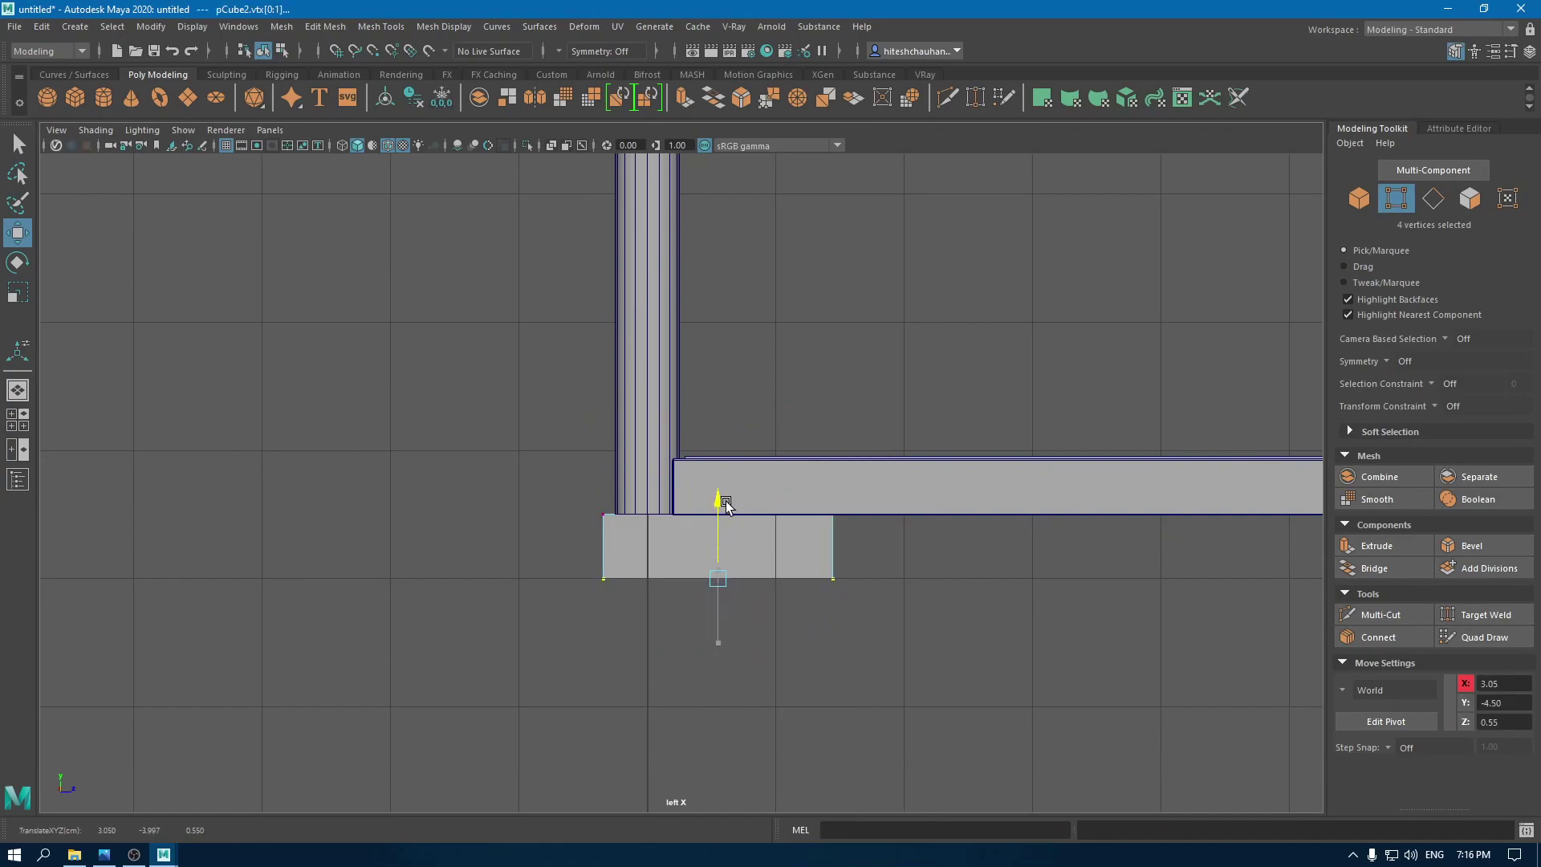
# Step: Back in perspective, select the lower lengthwise edges of the bracket's side walls
pyautogui.press('space')
pyautogui.moveTo(751, 560); pyautogui.dragTo(675, 650)
pyautogui.keyDown('alt'); pyautogui.moveTo(674, 650); pyautogui.dragTo(927, 525, button='middle'); pyautogui.keyUp('alt')
pyautogui.moveTo(927, 525); pyautogui.dragTo(908, 373, button='right')
pyautogui.click(811, 388)
pyautogui.keyDown('alt'); pyautogui.moveTo(784, 388); pyautogui.dragTo(636, 613); pyautogui.keyUp('alt')
pyautogui.hotkey('ctrl', 'e')
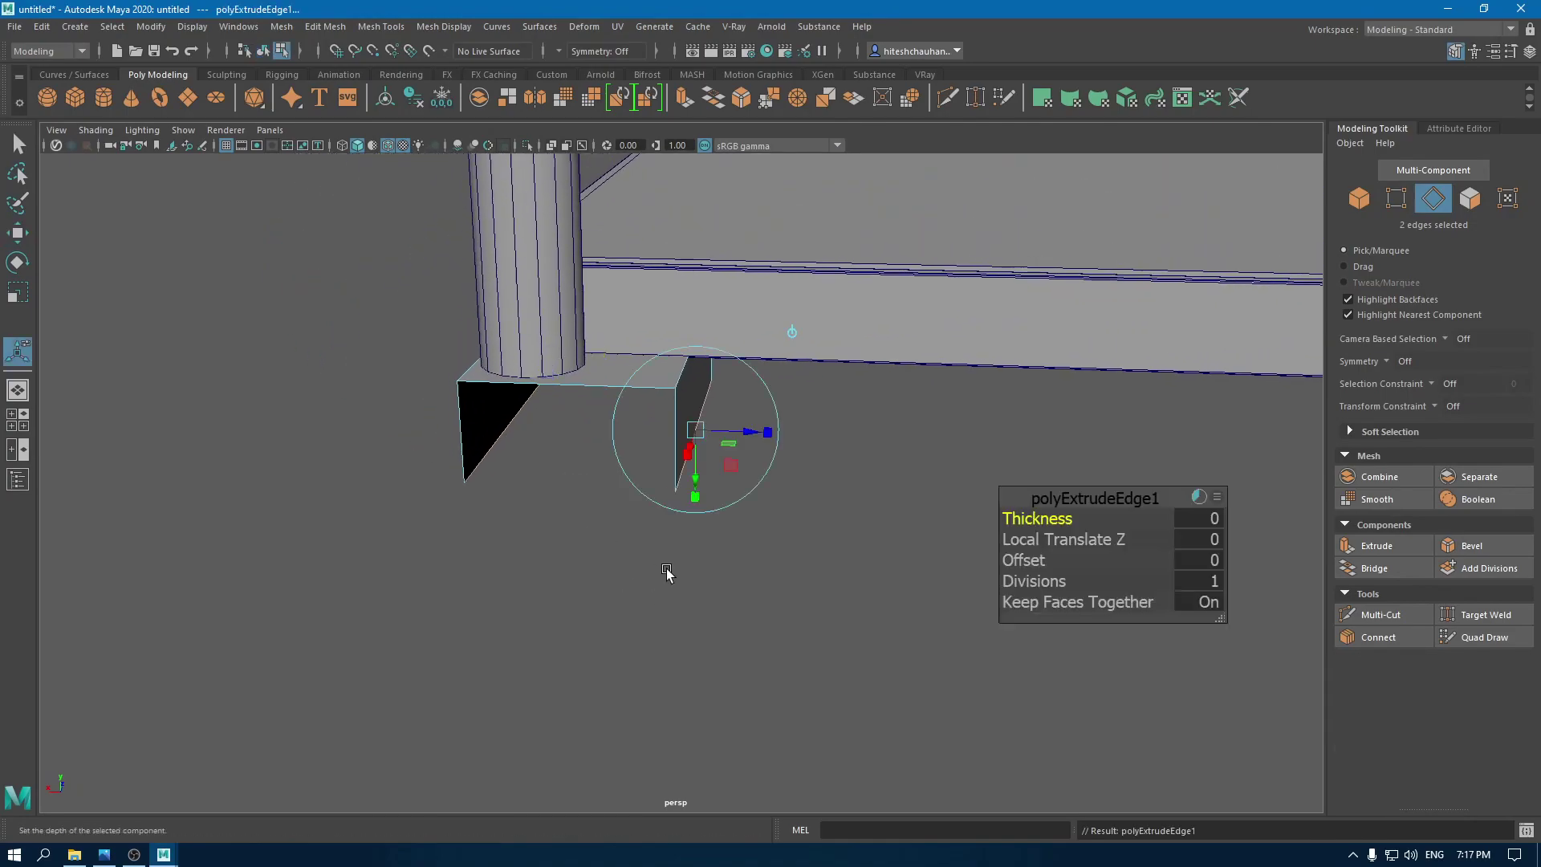
pyautogui.moveTo(1013, 560); pyautogui.dragTo(1026, 560)
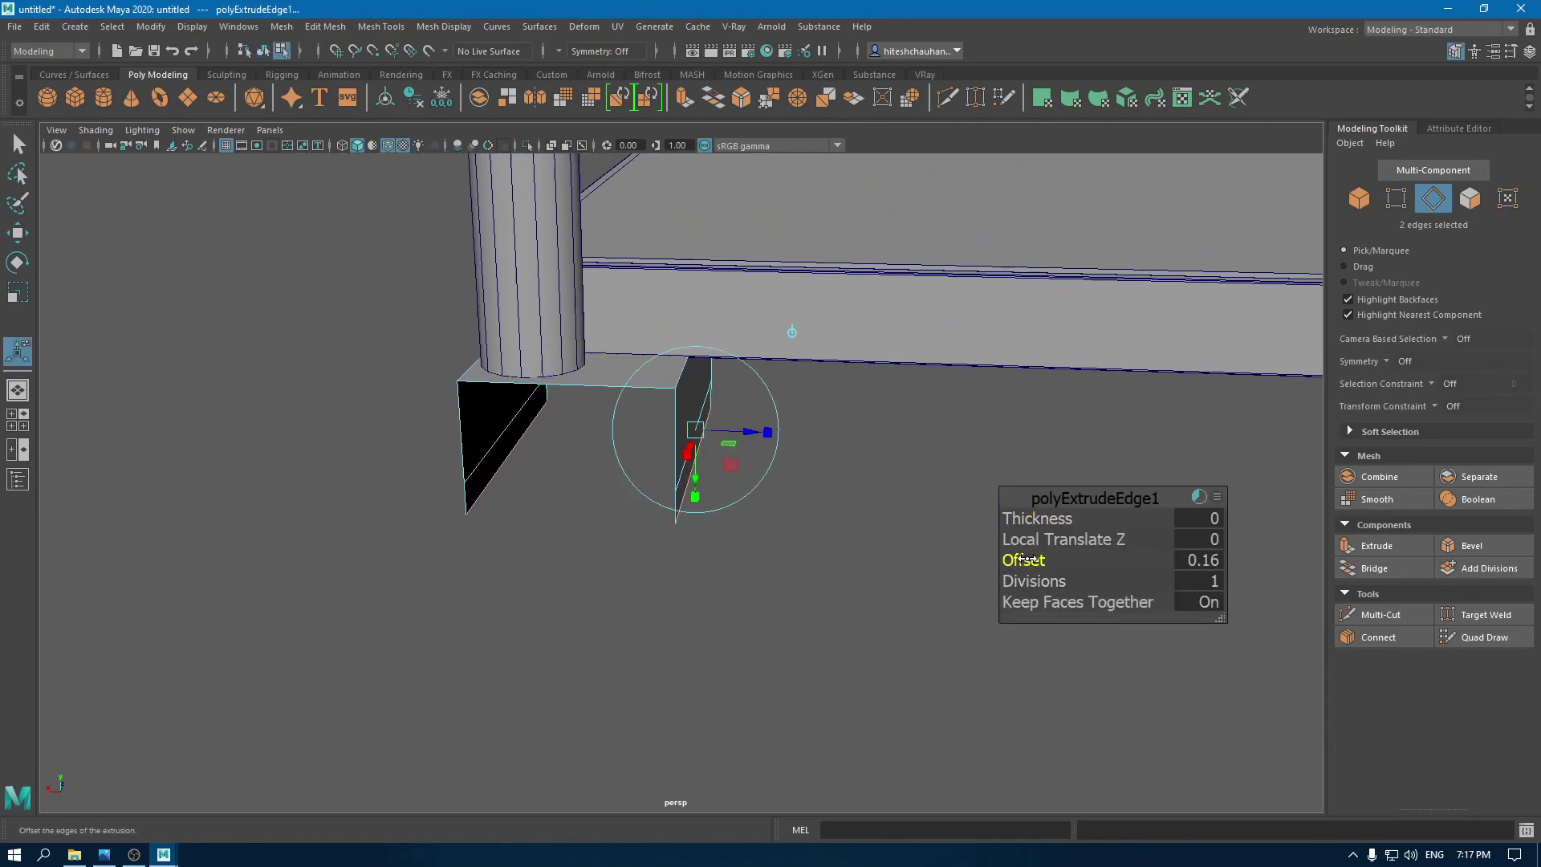
pyautogui.hotkey('ctrl', 'z')
pyautogui.hotkey('ctrl', 'z')
pyautogui.hotkey('ctrl', 'z')
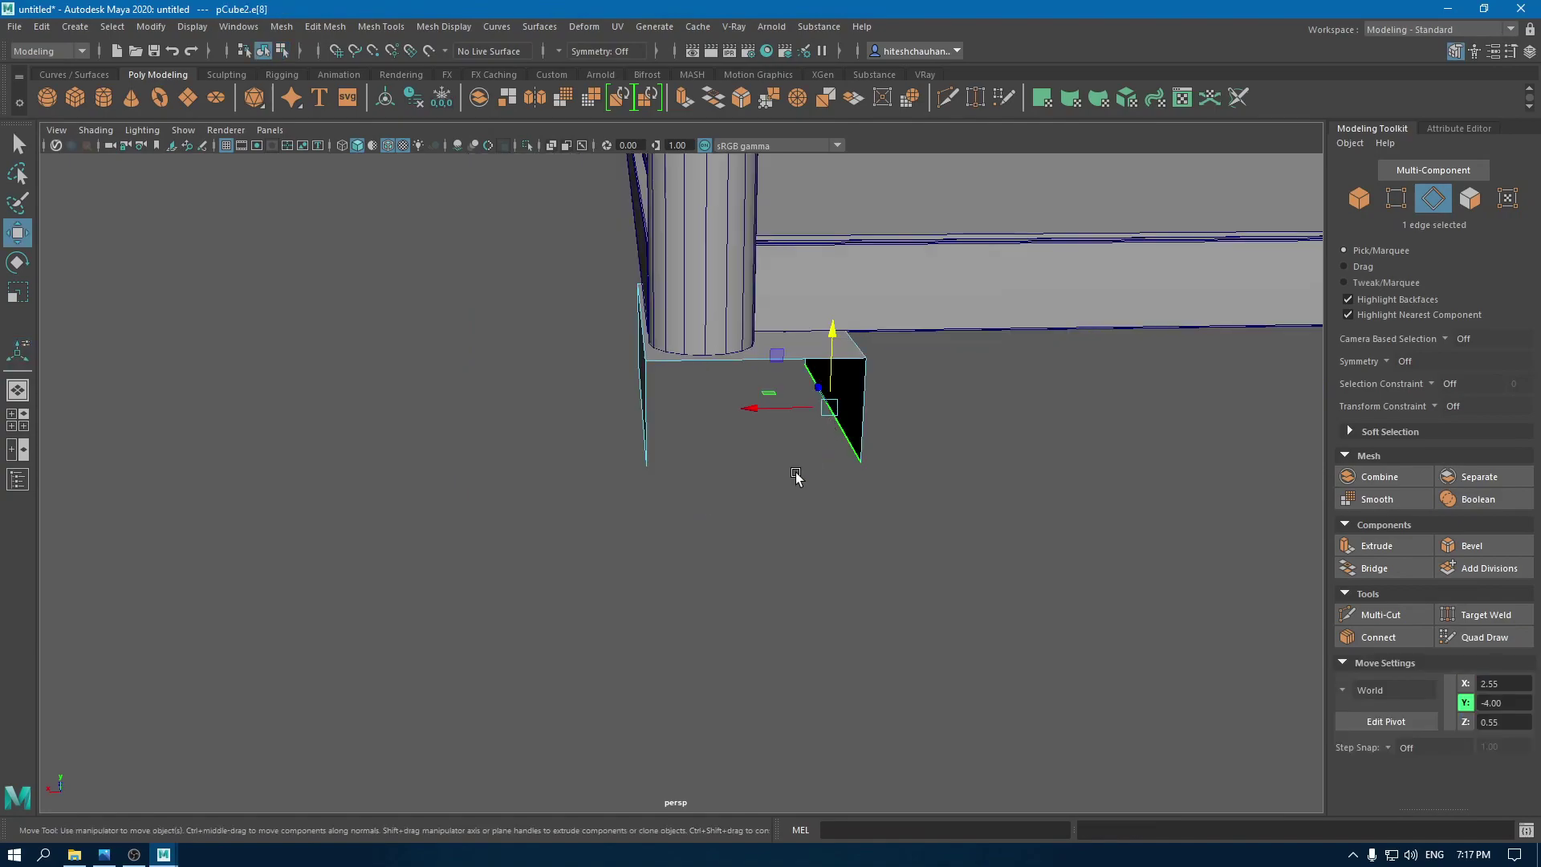
# Step: Extrude the two lower side-wall edges inward with a thickness of about -0.34 to form bottom lips
pyautogui.keyDown('alt'); pyautogui.moveTo(798, 475); pyautogui.dragTo(580, 460); pyautogui.keyUp('alt')
pyautogui.keyDown('shift'); pyautogui.click(545, 446); pyautogui.keyUp('shift')
pyautogui.hotkey('ctrl', 'e')
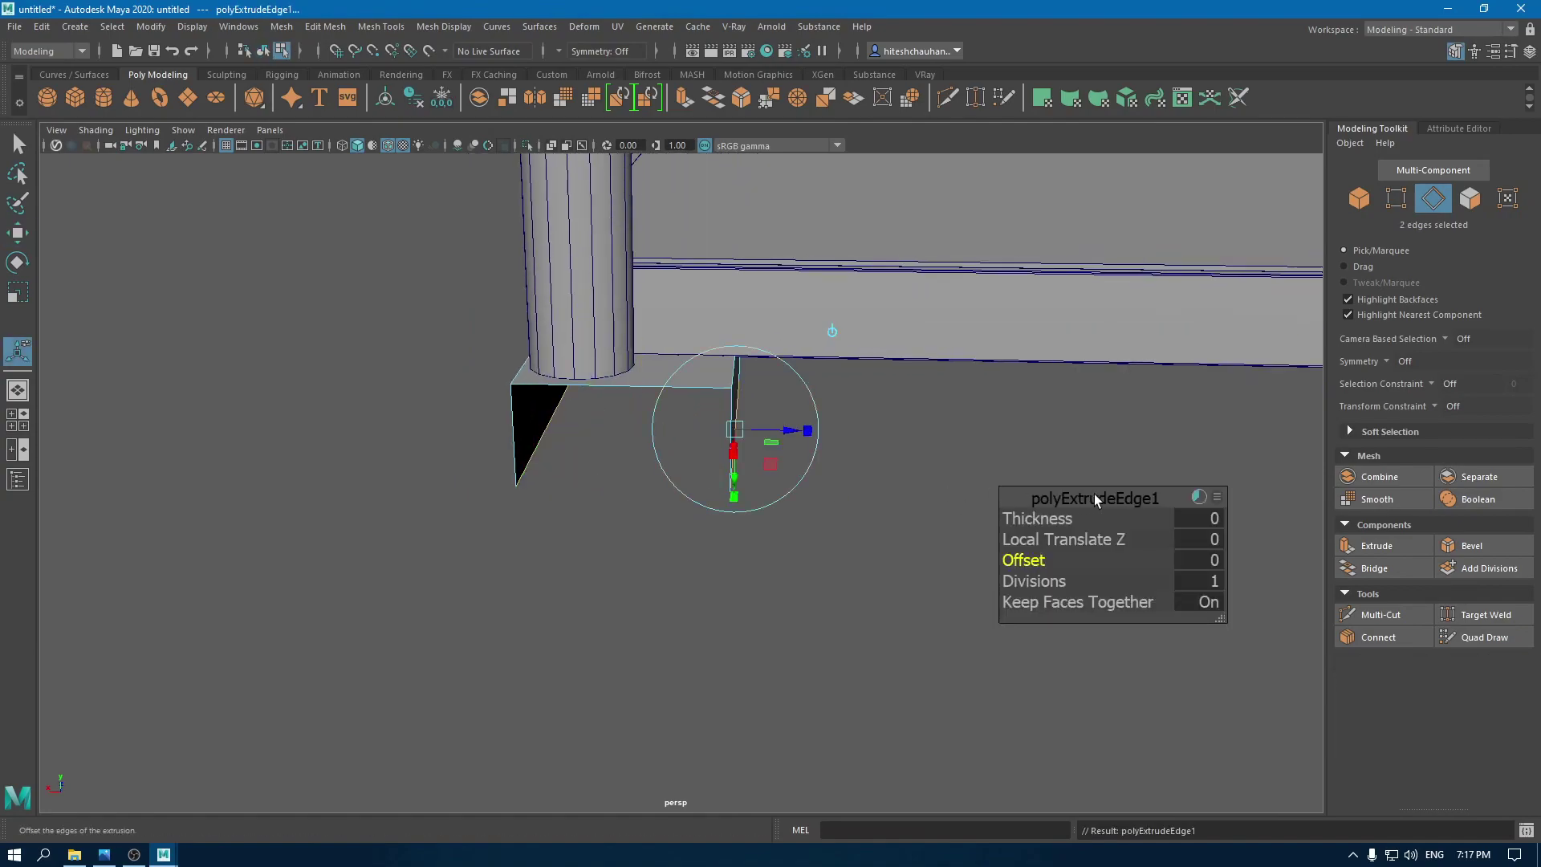
pyautogui.moveTo(1024, 520); pyautogui.dragTo(1010, 522)
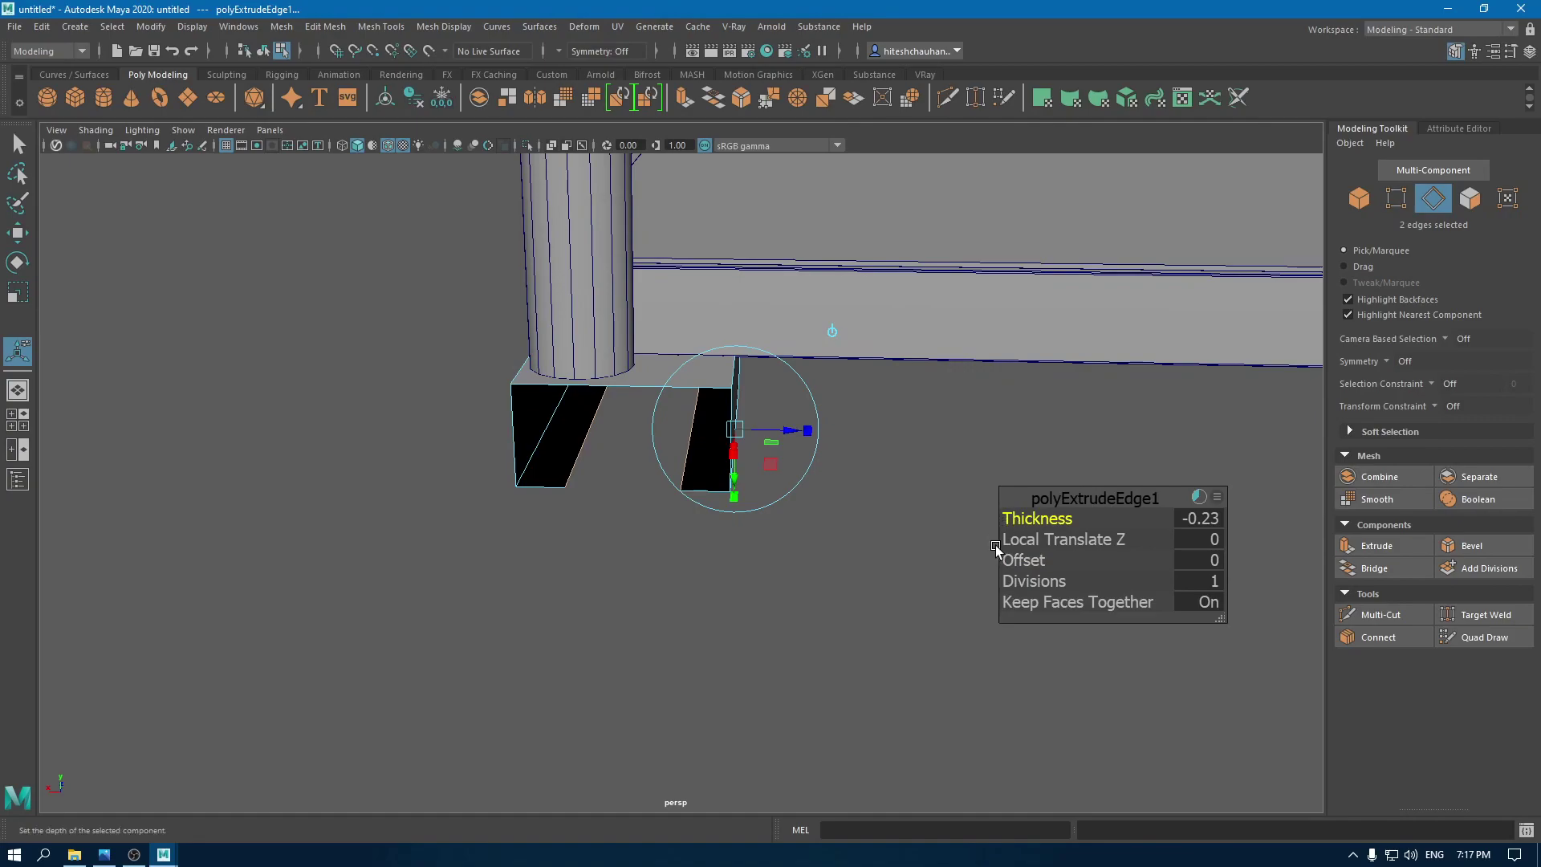
pyautogui.moveTo(1042, 518); pyautogui.dragTo(1036, 519)
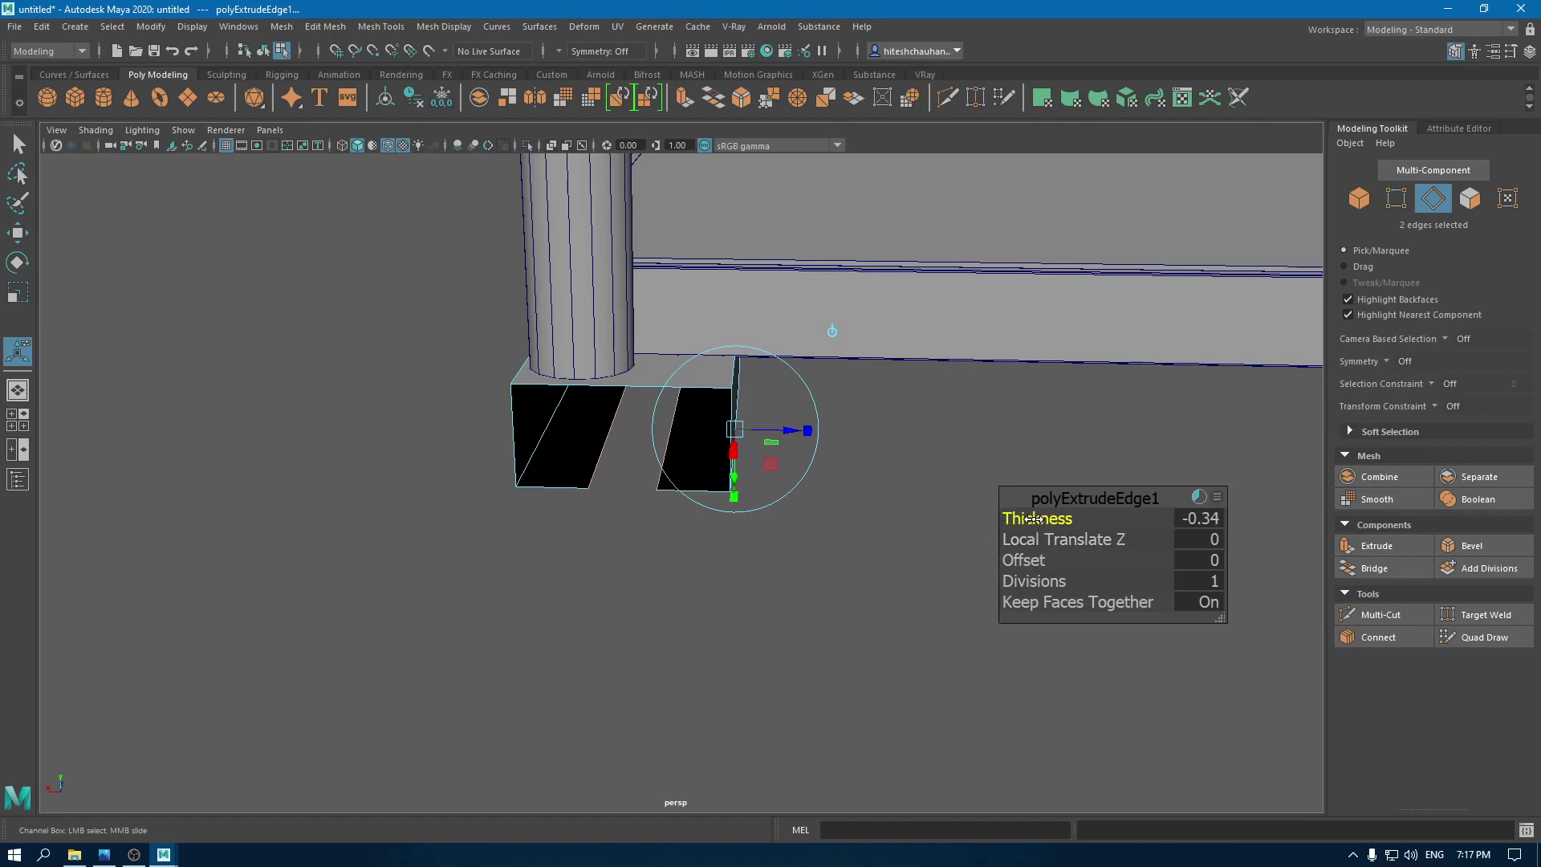
pyautogui.keyDown('alt'); pyautogui.moveTo(818, 515); pyautogui.dragTo(725, 568); pyautogui.keyUp('alt')
# Step: Return to object mode and extrude the whole bracket to give its sheet walls a small thickness
pyautogui.moveTo(306, 515); pyautogui.dragTo(366, 392, button='right')
pyautogui.click(722, 461)
pyautogui.keyDown('alt'); pyautogui.moveTo(722, 460); pyautogui.dragTo(798, 492, button='right'); pyautogui.keyUp('alt')
pyautogui.keyDown('alt'); pyautogui.moveTo(798, 492); pyautogui.dragTo(765, 526, button='middle'); pyautogui.keyUp('alt')
pyautogui.keyDown('alt'); pyautogui.moveTo(765, 526); pyautogui.dragTo(683, 493); pyautogui.keyUp('alt')
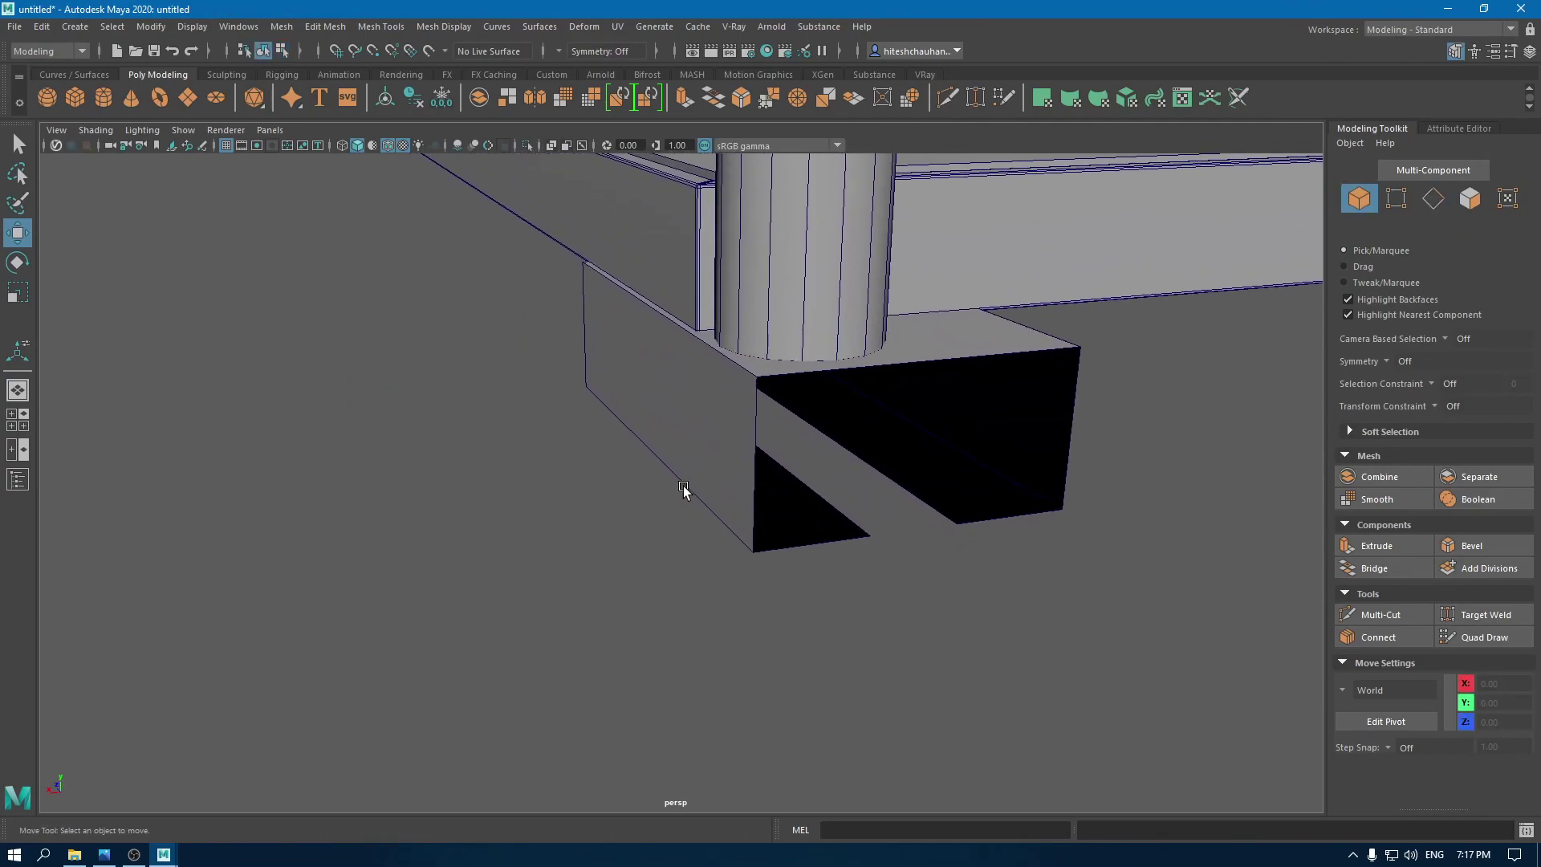
pyautogui.click(716, 459)
pyautogui.moveTo(740, 421); pyautogui.dragTo(805, 369, button='right')
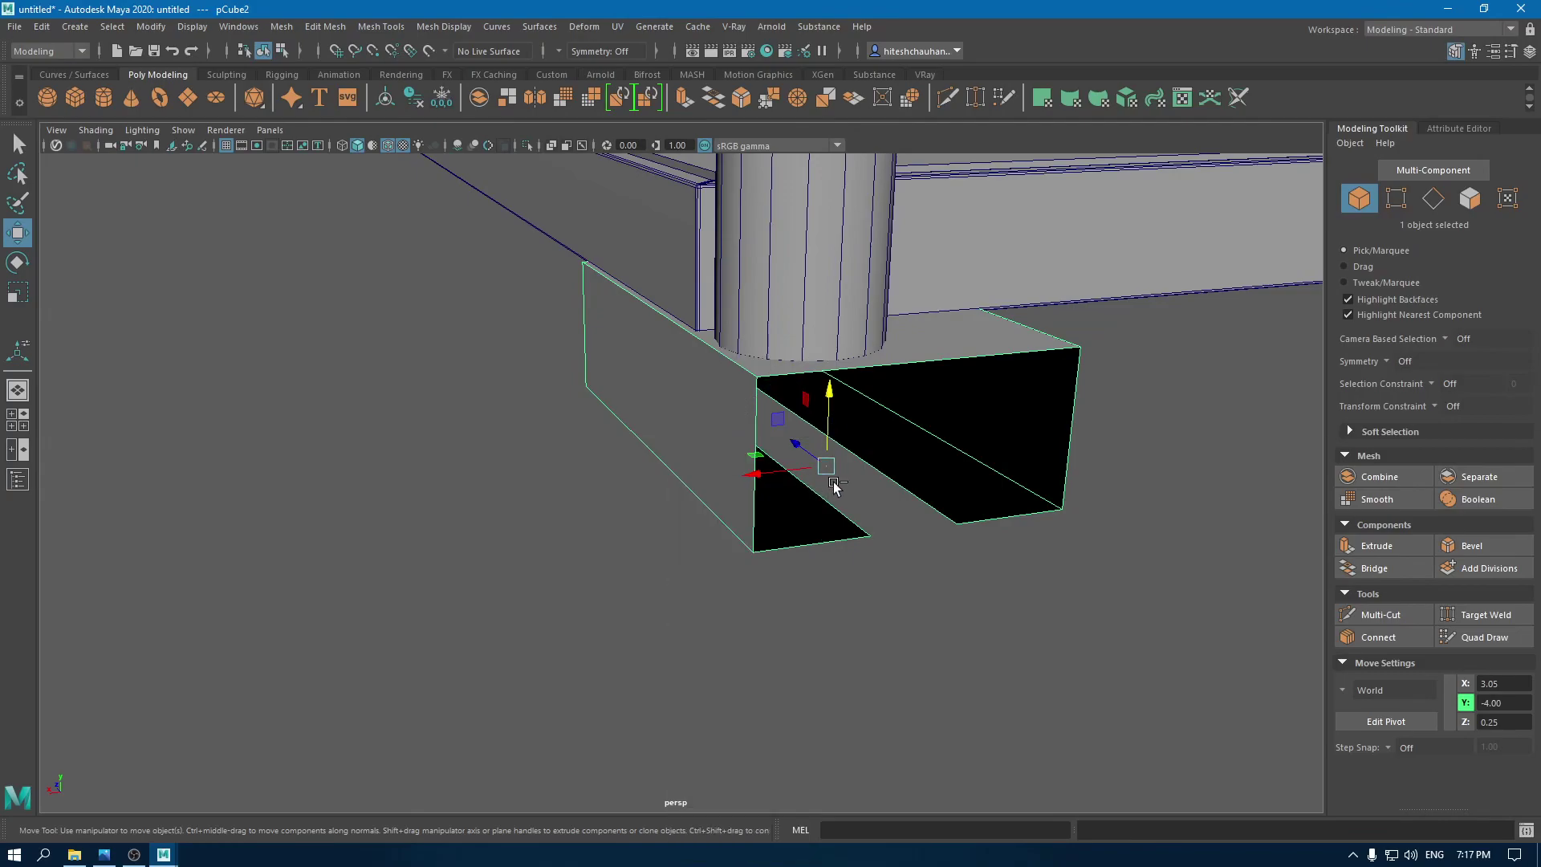
pyautogui.hotkey('ctrl', 'e')
pyautogui.moveTo(1049, 519); pyautogui.dragTo(1045, 520)
# Step: Select all of the thickened bracket's faces and reverse their normals
pyautogui.press('w')
pyautogui.moveTo(869, 409); pyautogui.dragTo(869, 452, button='right')
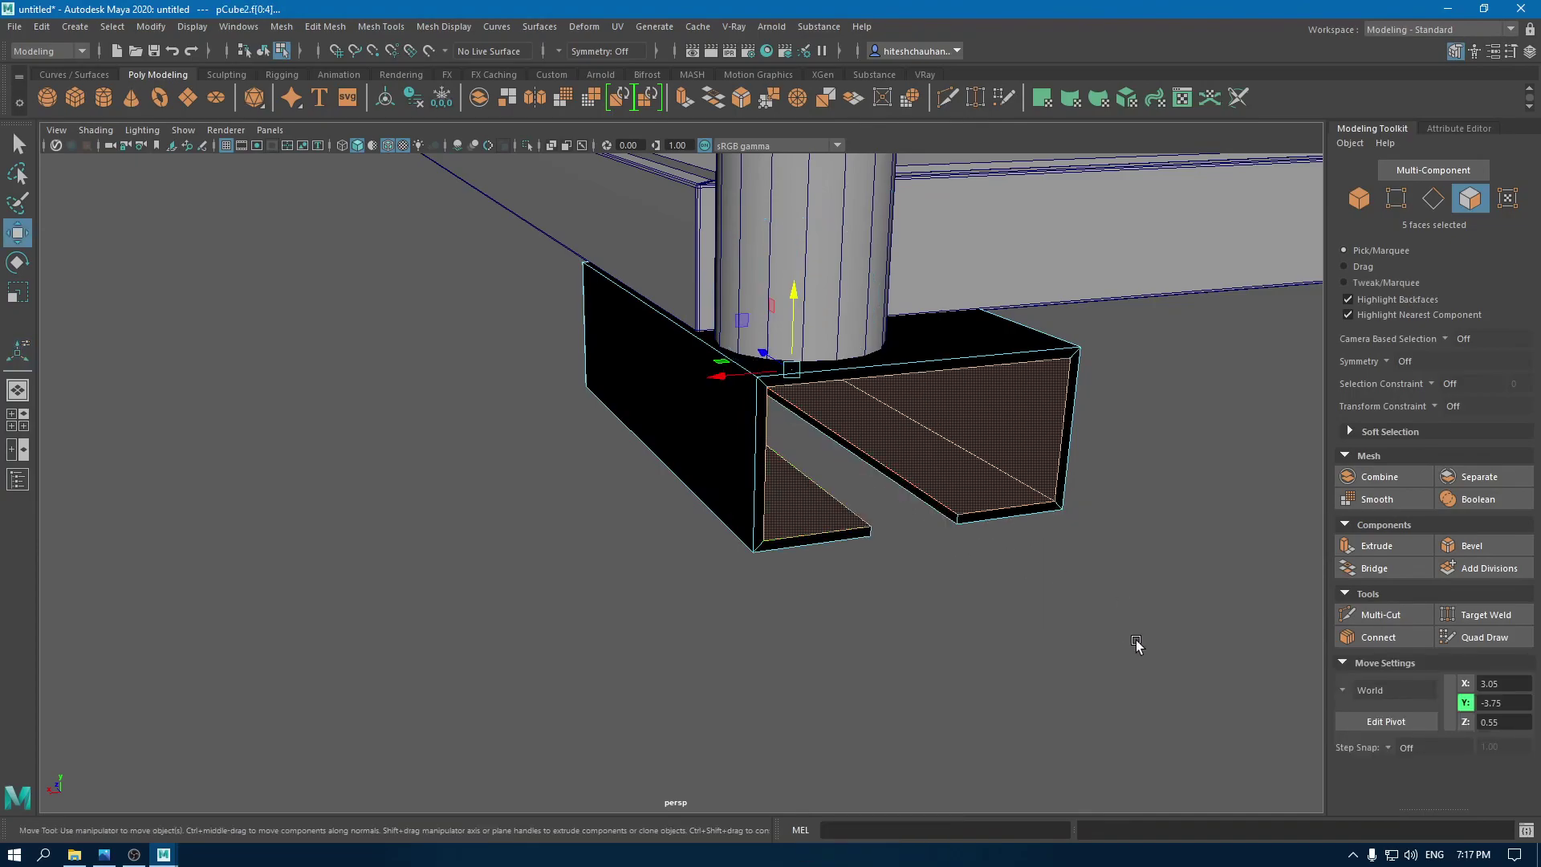
pyautogui.moveTo(1204, 718); pyautogui.dragTo(469, 269)
pyautogui.moveTo(709, 402); pyautogui.dragTo(845, 428, button='right')
# Step: Bevel the bracket's edges with a fraction of 0.28 and 2 segments, and return to object mode
pyautogui.moveTo(694, 388); pyautogui.dragTo(755, 394, button='right')
pyautogui.scroll(5, 681, 386)
pyautogui.moveTo(1049, 540)
pyautogui.mouseDown()
pyautogui.moveTo(1094, 543)
pyautogui.moveTo(1009, 526)
pyautogui.moveTo(1120, 537)
pyautogui.moveTo(1056, 533)
pyautogui.mouseUp()
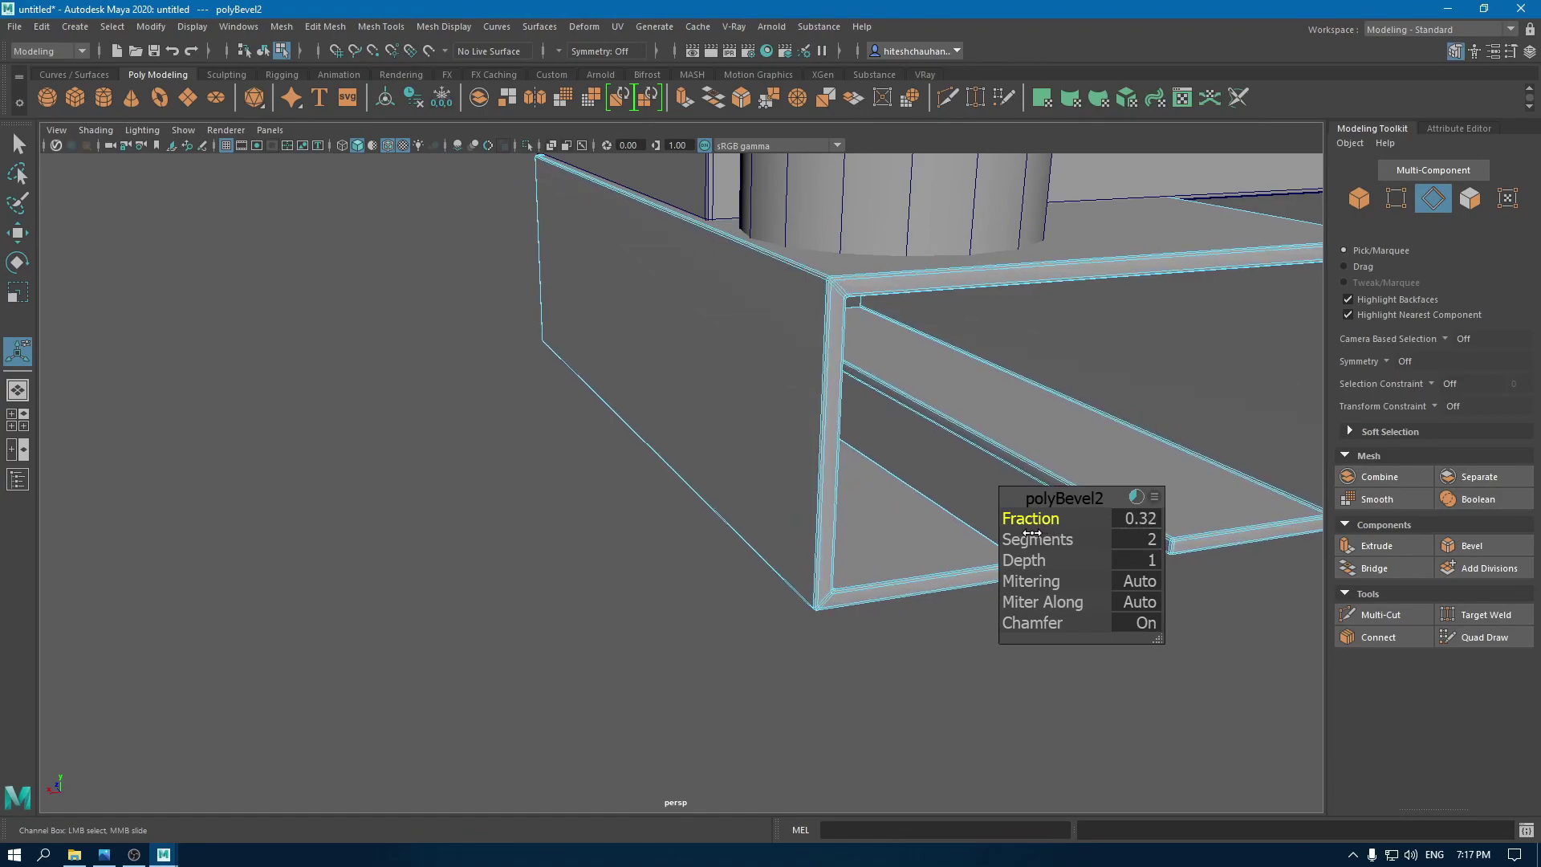
pyautogui.keyDown('alt'); pyautogui.moveTo(904, 515); pyautogui.dragTo(831, 753); pyautogui.keyUp('alt')
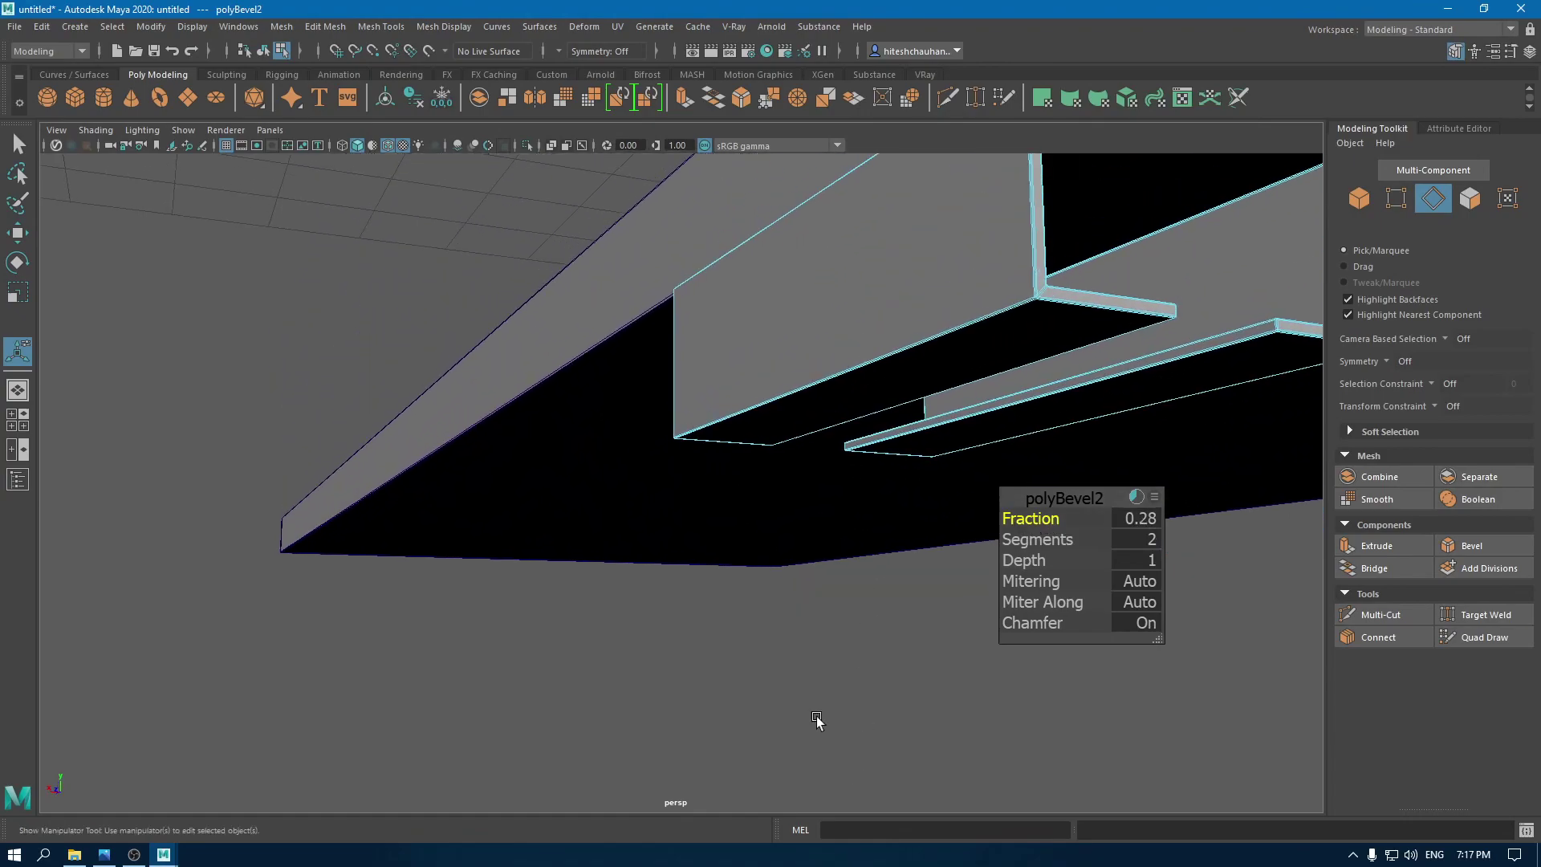
pyautogui.keyDown('alt'); pyautogui.moveTo(806, 425); pyautogui.dragTo(634, 680); pyautogui.keyUp('alt')
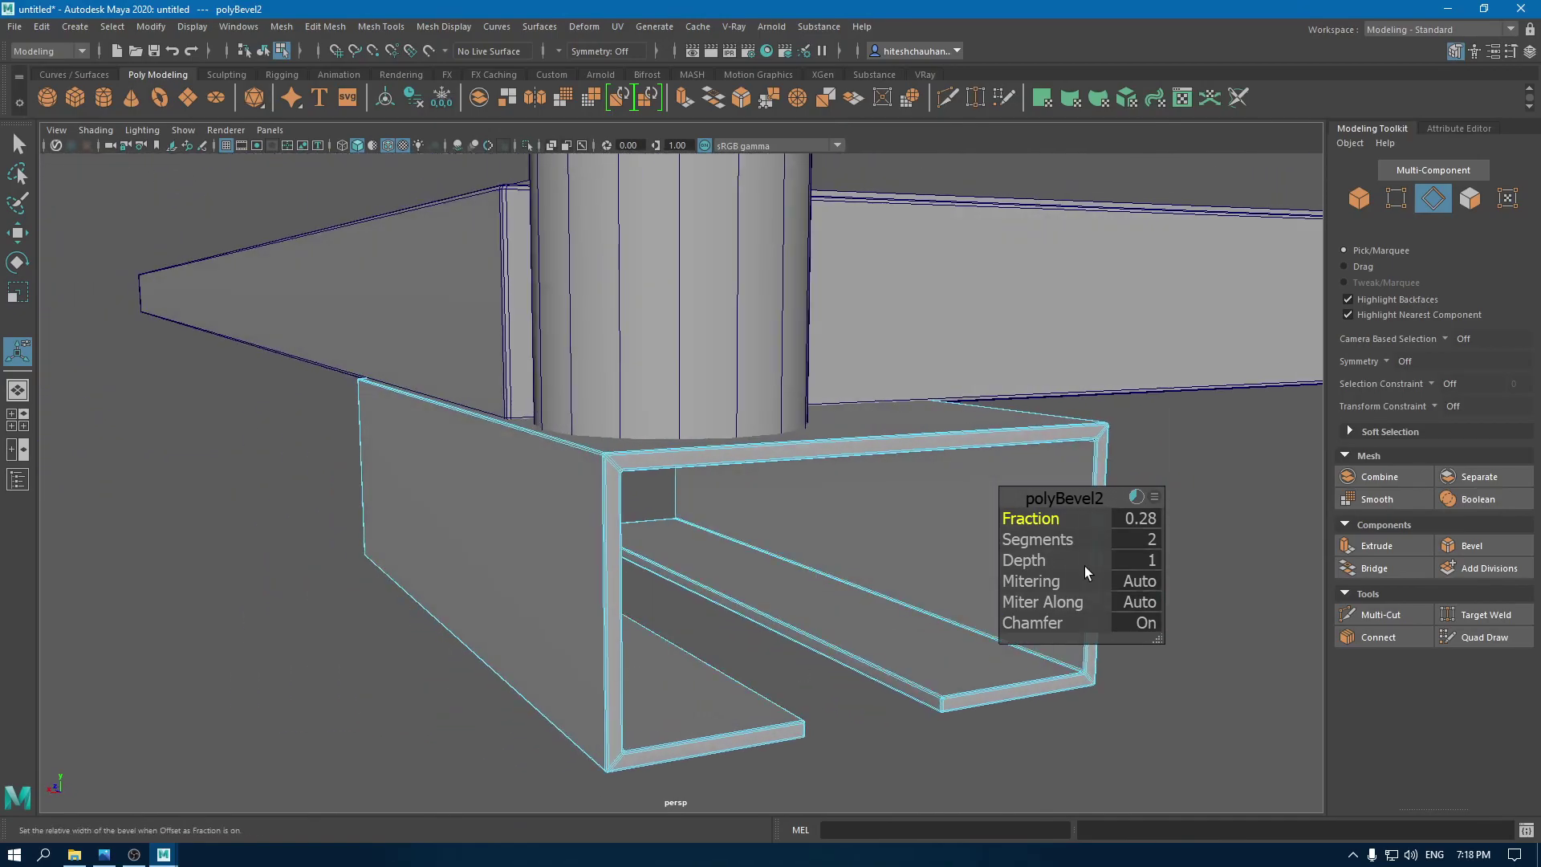
pyautogui.press('F8')
pyautogui.press('w')
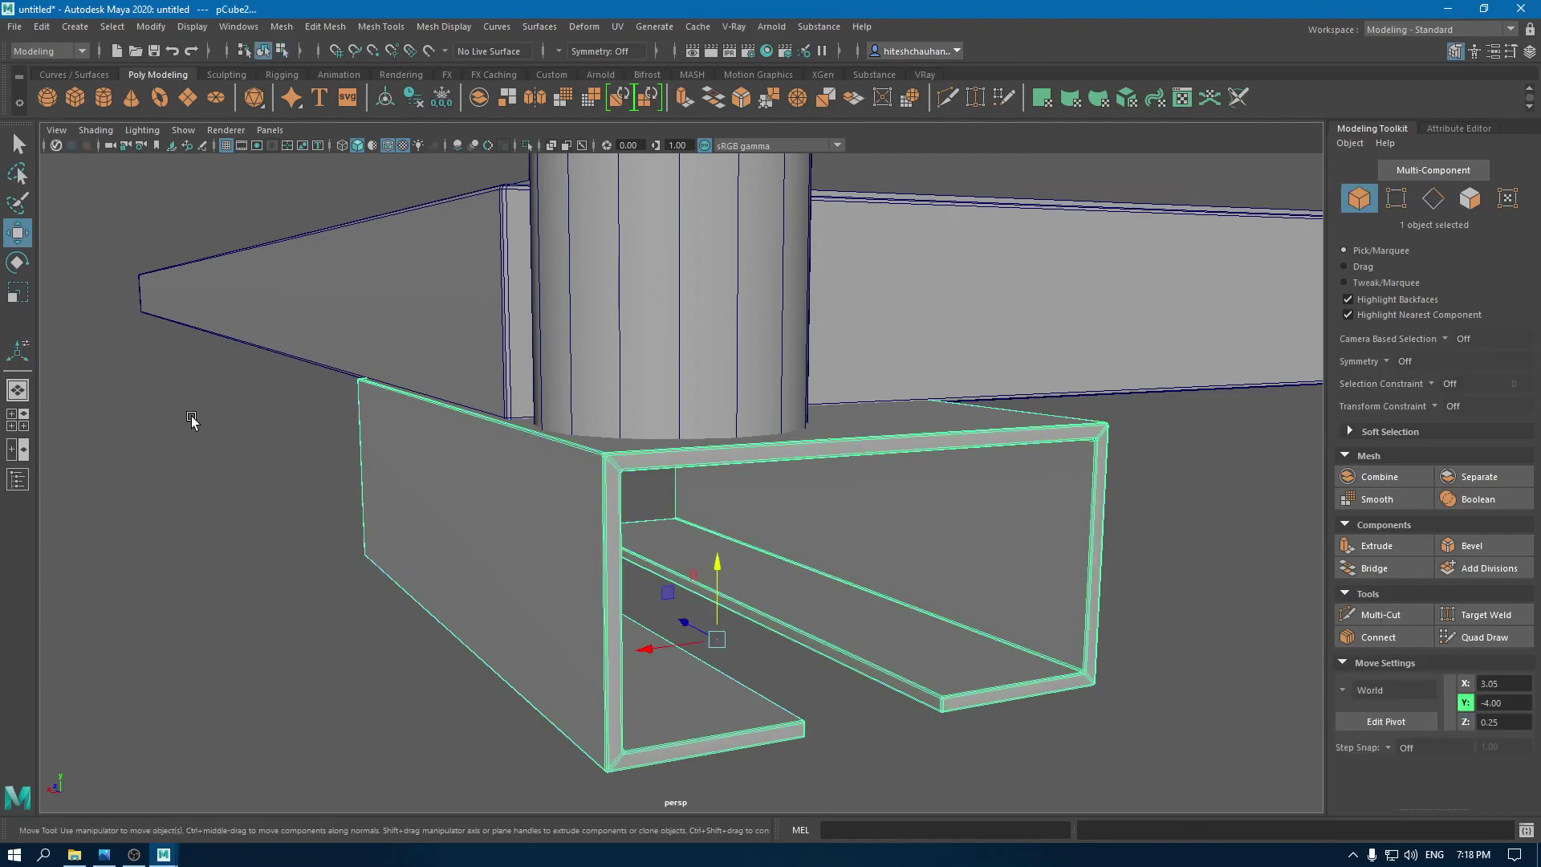
# Step: Turn off the wireframe overlay on shaded objects and create a new polygon cube
pyautogui.click(209, 409)
pyautogui.click(389, 145)
pyautogui.moveTo(282, 568)
pyautogui.keyDown('alt'); pyautogui.mouseDown()
pyautogui.moveTo(268, 419)
pyautogui.moveTo(506, 354)
pyautogui.moveTo(550, 506)
pyautogui.moveTo(347, 273)
pyautogui.moveTo(457, 289)
pyautogui.moveTo(238, 344)
pyautogui.moveTo(268, 417)
pyautogui.moveTo(320, 417)
pyautogui.moveTo(326, 359)
pyautogui.moveTo(286, 537)
pyautogui.moveTo(378, 543)
pyautogui.moveTo(437, 592)
pyautogui.moveTo(380, 545)
pyautogui.mouseUp(); pyautogui.keyUp('alt')
pyautogui.keyDown('alt'); pyautogui.moveTo(385, 510); pyautogui.dragTo(389, 458, button='right'); pyautogui.keyUp('alt')
pyautogui.keyDown('shift'); pyautogui.rightClick(391, 415); pyautogui.keyUp('shift')
# Step: In the front view, move the new cube below the bracket to about X 2.90, Y -4.80
pyautogui.keyDown('alt'); pyautogui.moveTo(519, 460); pyautogui.dragTo(565, 258, button='right'); pyautogui.keyUp('alt')
pyautogui.press('space')
pyautogui.moveTo(729, 335); pyautogui.dragTo(779, 485)
pyautogui.scroll(-5, 779, 485)
pyautogui.moveTo(593, 372); pyautogui.dragTo(700, 539)
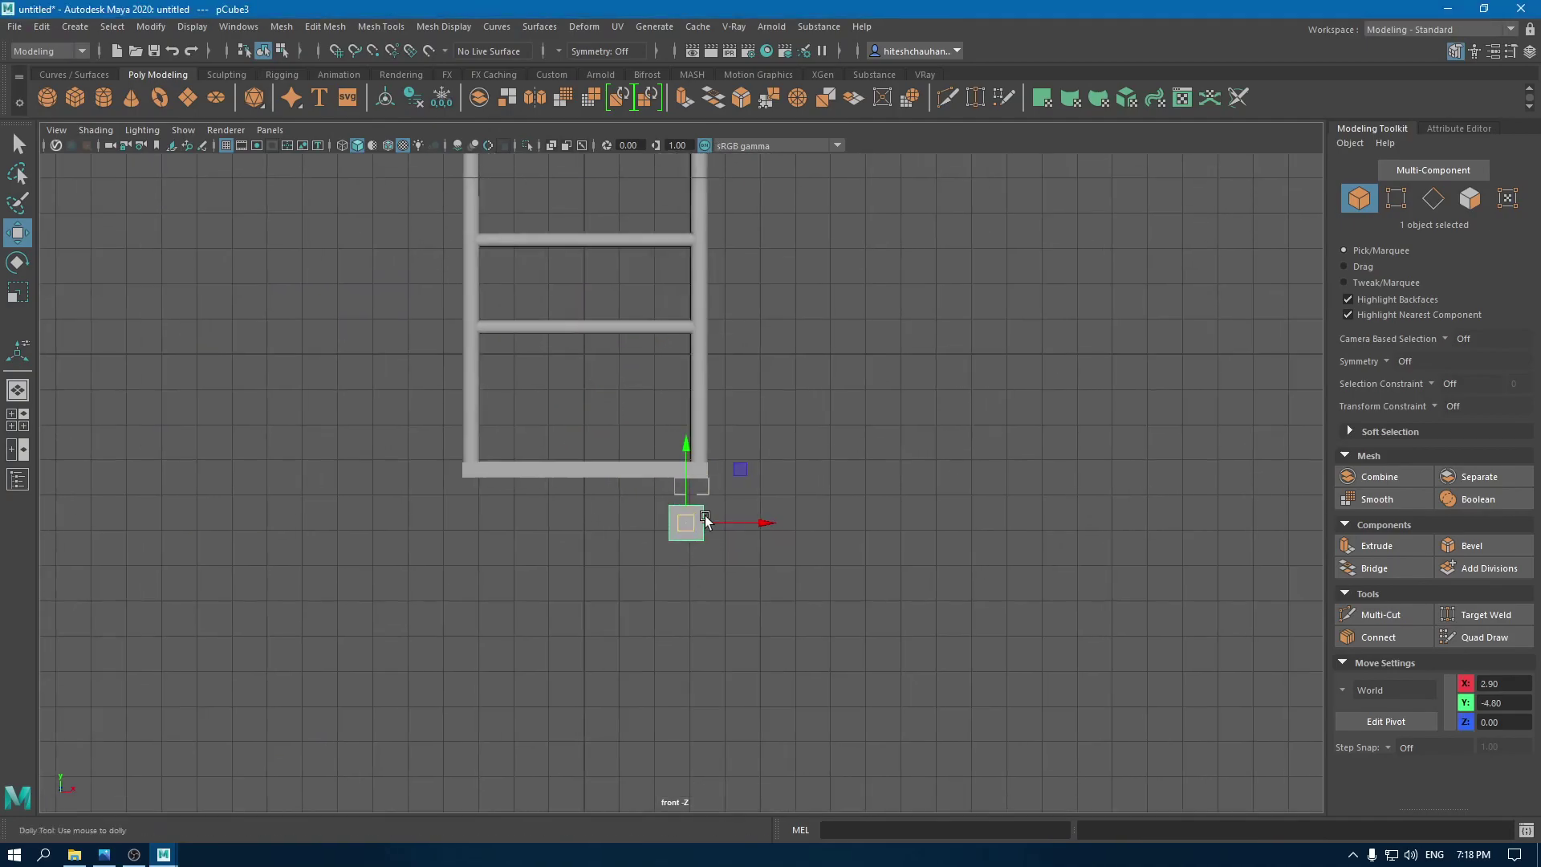
pyautogui.scroll(8, 698, 530)
pyautogui.scroll(3, 774, 465)
pyautogui.click(811, 386)
pyautogui.moveTo(957, 313); pyautogui.dragTo(692, 350, button='right')
pyautogui.moveTo(528, 323); pyautogui.dragTo(908, 409)
pyautogui.moveTo(718, 313); pyautogui.dragTo(717, 255)
pyautogui.click(915, 257)
# Step: Align the cube directly beneath the bracket at about X 3.05, Y -4.30
pyautogui.scroll(1, 816, 412)
pyautogui.scroll(1, 816, 412)
pyautogui.click(789, 493)
pyautogui.moveTo(660, 543); pyautogui.dragTo(680, 417)
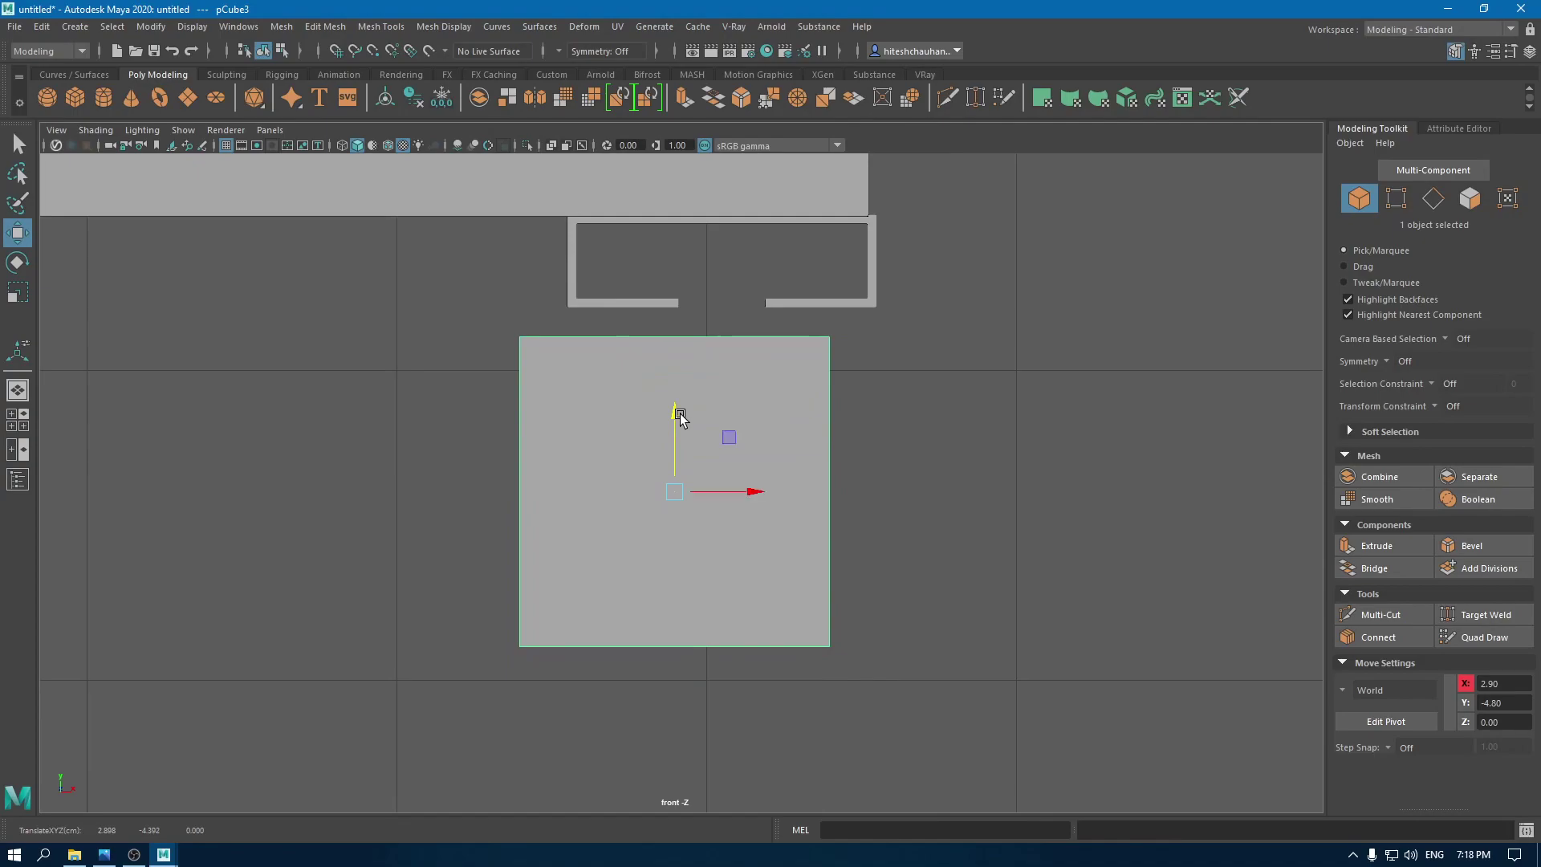
pyautogui.moveTo(735, 495); pyautogui.dragTo(797, 491)
pyautogui.moveTo(737, 411); pyautogui.dragTo(737, 382)
pyautogui.moveTo(818, 464); pyautogui.dragTo(800, 462)
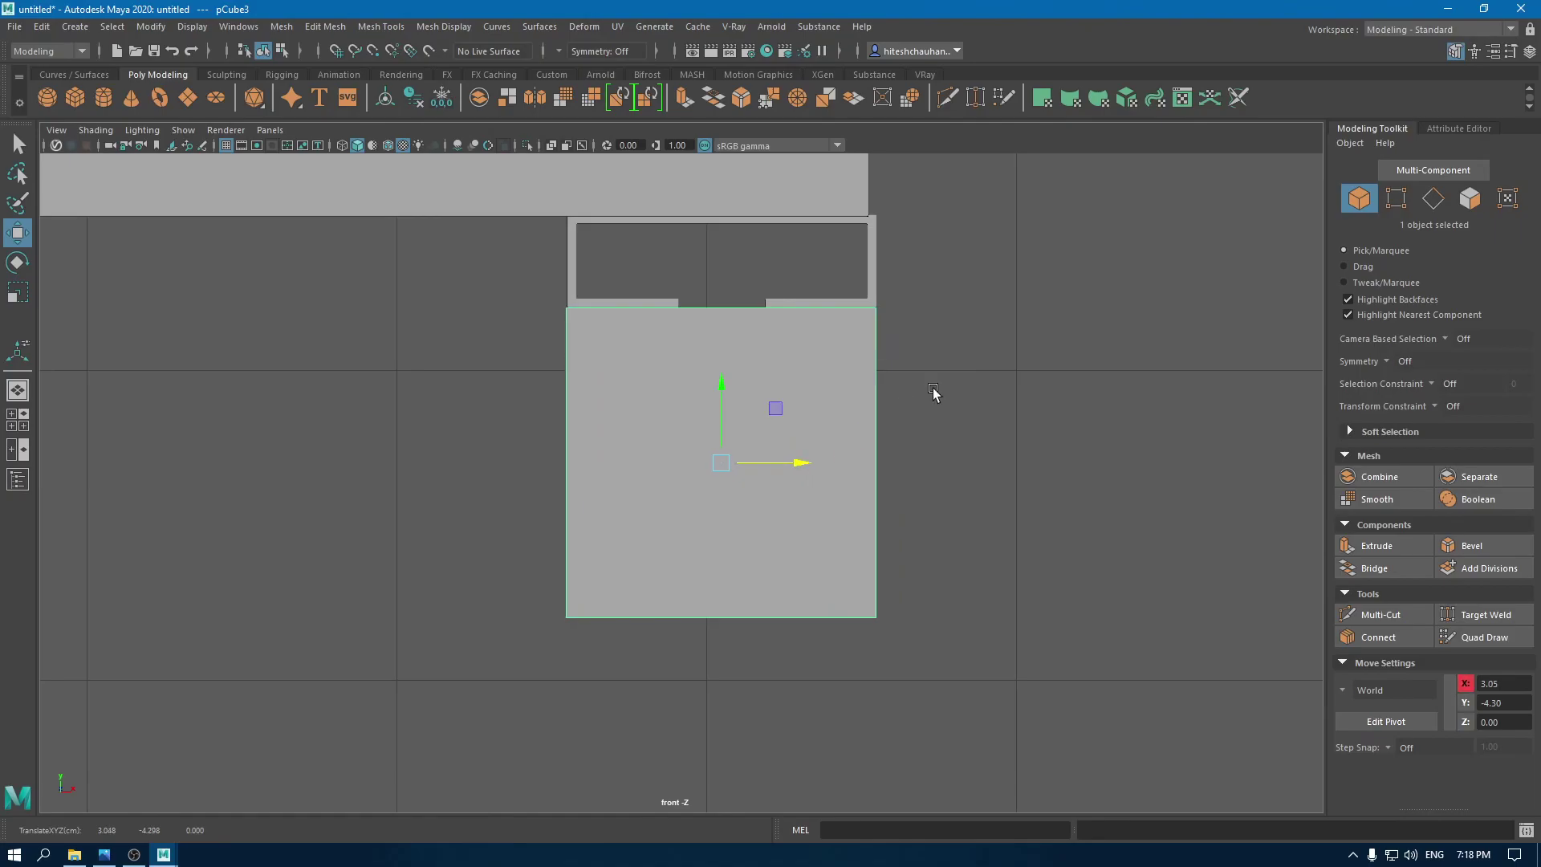
# Step: In perspective, move the cube along Z to about 0.46, under the middle of the bracket
pyautogui.moveTo(933, 390); pyautogui.dragTo(999, 356, button='right')
pyautogui.press('space')
pyautogui.moveTo(1022, 347); pyautogui.dragTo(1005, 313)
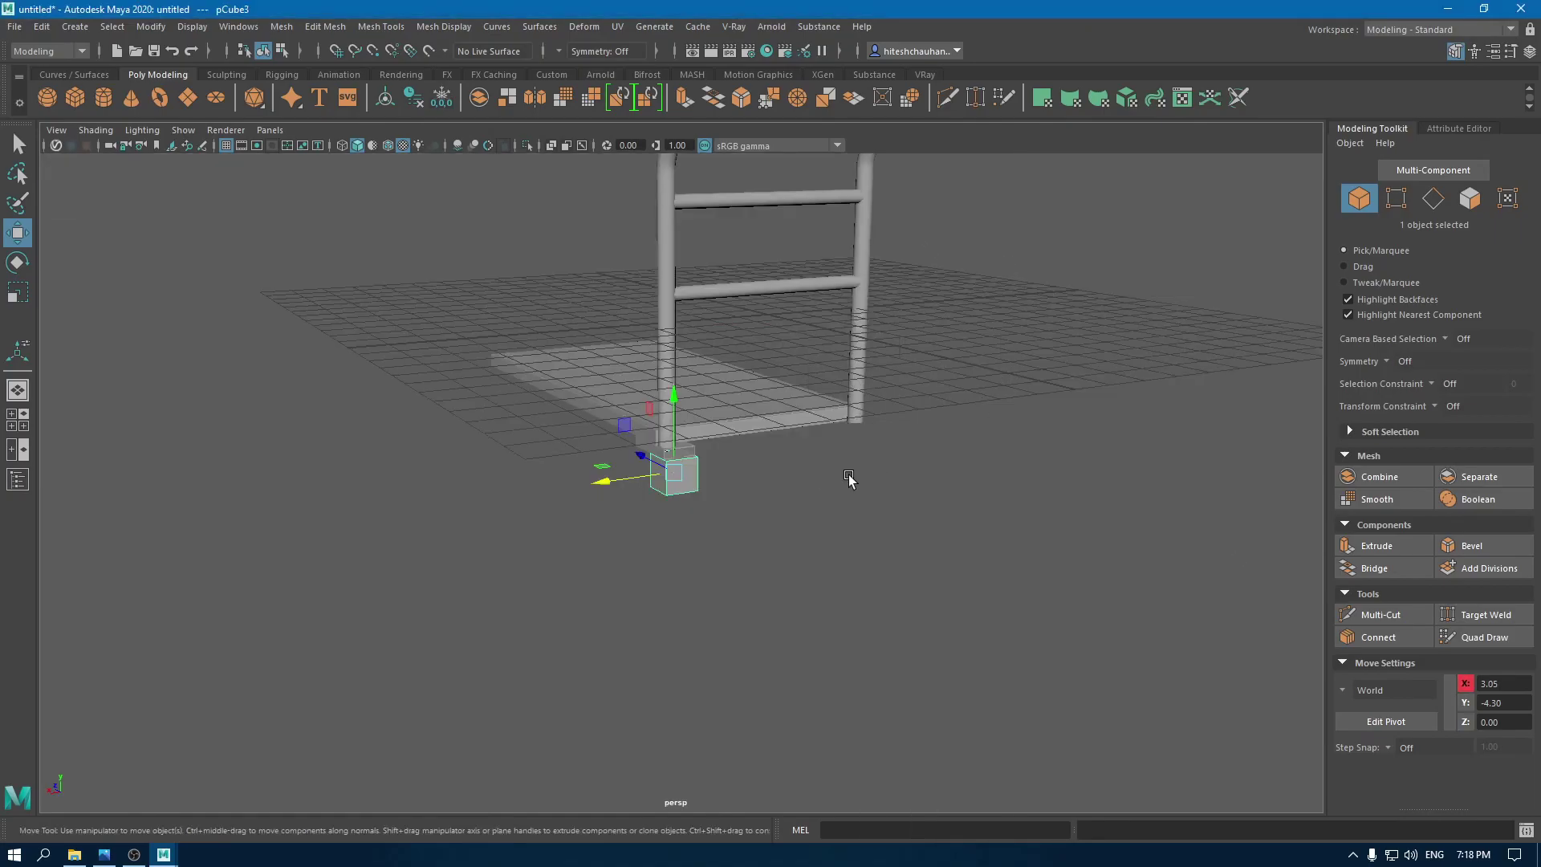
pyautogui.keyDown('alt'); pyautogui.moveTo(778, 469); pyautogui.dragTo(855, 473); pyautogui.keyUp('alt')
pyautogui.keyDown('alt'); pyautogui.moveTo(855, 473); pyautogui.dragTo(908, 716, button='right'); pyautogui.keyUp('alt')
pyautogui.keyDown('alt'); pyautogui.moveTo(746, 642); pyautogui.dragTo(843, 634); pyautogui.keyUp('alt')
pyautogui.scroll(3, 784, 534)
pyautogui.keyDown('alt'); pyautogui.moveTo(784, 533); pyautogui.dragTo(796, 525, button='middle'); pyautogui.keyUp('alt')
pyautogui.moveTo(663, 452); pyautogui.dragTo(585, 525)
# Step: Delete the lower cube's end and bottom faces, and return to object mode
pyautogui.moveTo(322, 408); pyautogui.dragTo(324, 463, button='right')
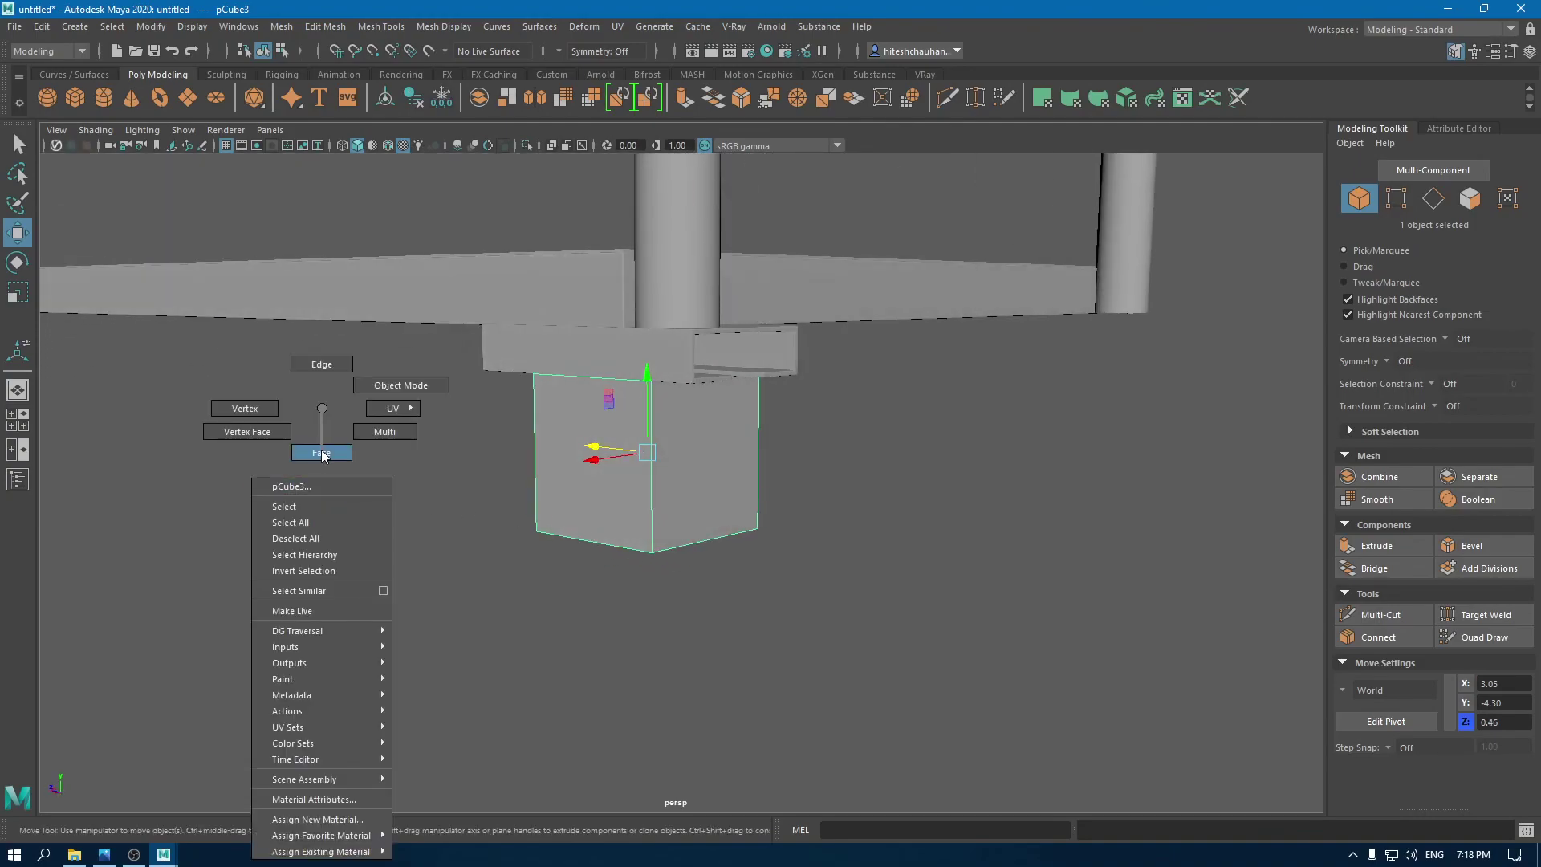
pyautogui.click(697, 491)
pyautogui.keyDown('alt'); pyautogui.moveTo(705, 498); pyautogui.dragTo(614, 460); pyautogui.keyUp('alt')
pyautogui.click(723, 459)
pyautogui.press('Delete')
pyautogui.moveTo(613, 408); pyautogui.dragTo(723, 337, button='right')
pyautogui.keyDown('alt'); pyautogui.moveTo(722, 337); pyautogui.dragTo(588, 462); pyautogui.keyUp('alt')
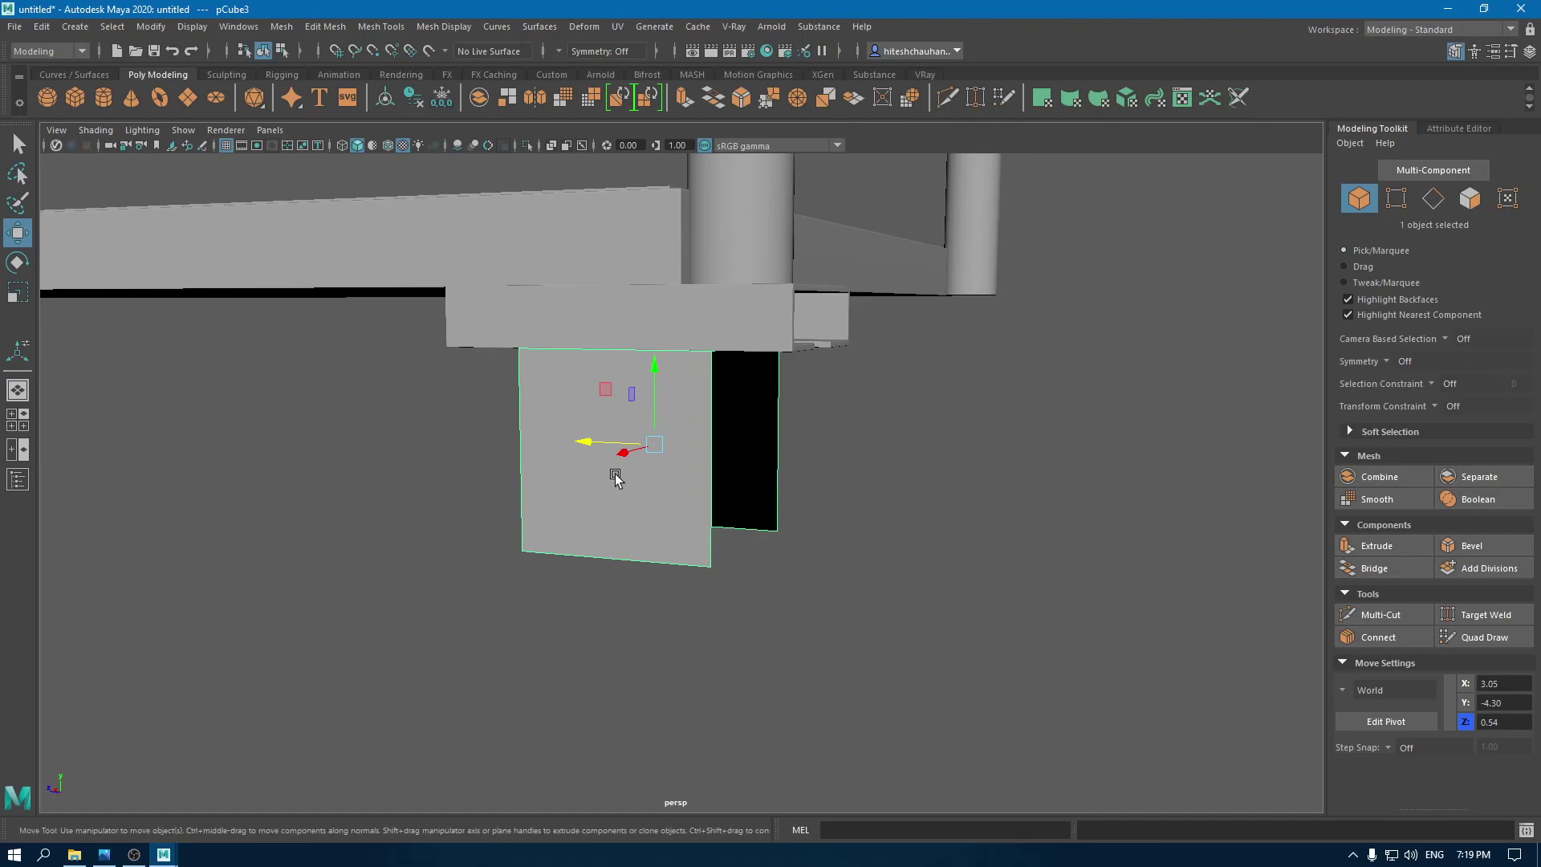
# Step: Divide both side plates of the lower bracket with five evenly spaced horizontal edges using the Connect tool
pyautogui.keyDown('alt'); pyautogui.moveTo(619, 482); pyautogui.dragTo(656, 534); pyautogui.keyUp('alt')
pyautogui.scroll(3, 656, 533)
pyautogui.moveTo(677, 448); pyautogui.dragTo(722, 333, button='right')
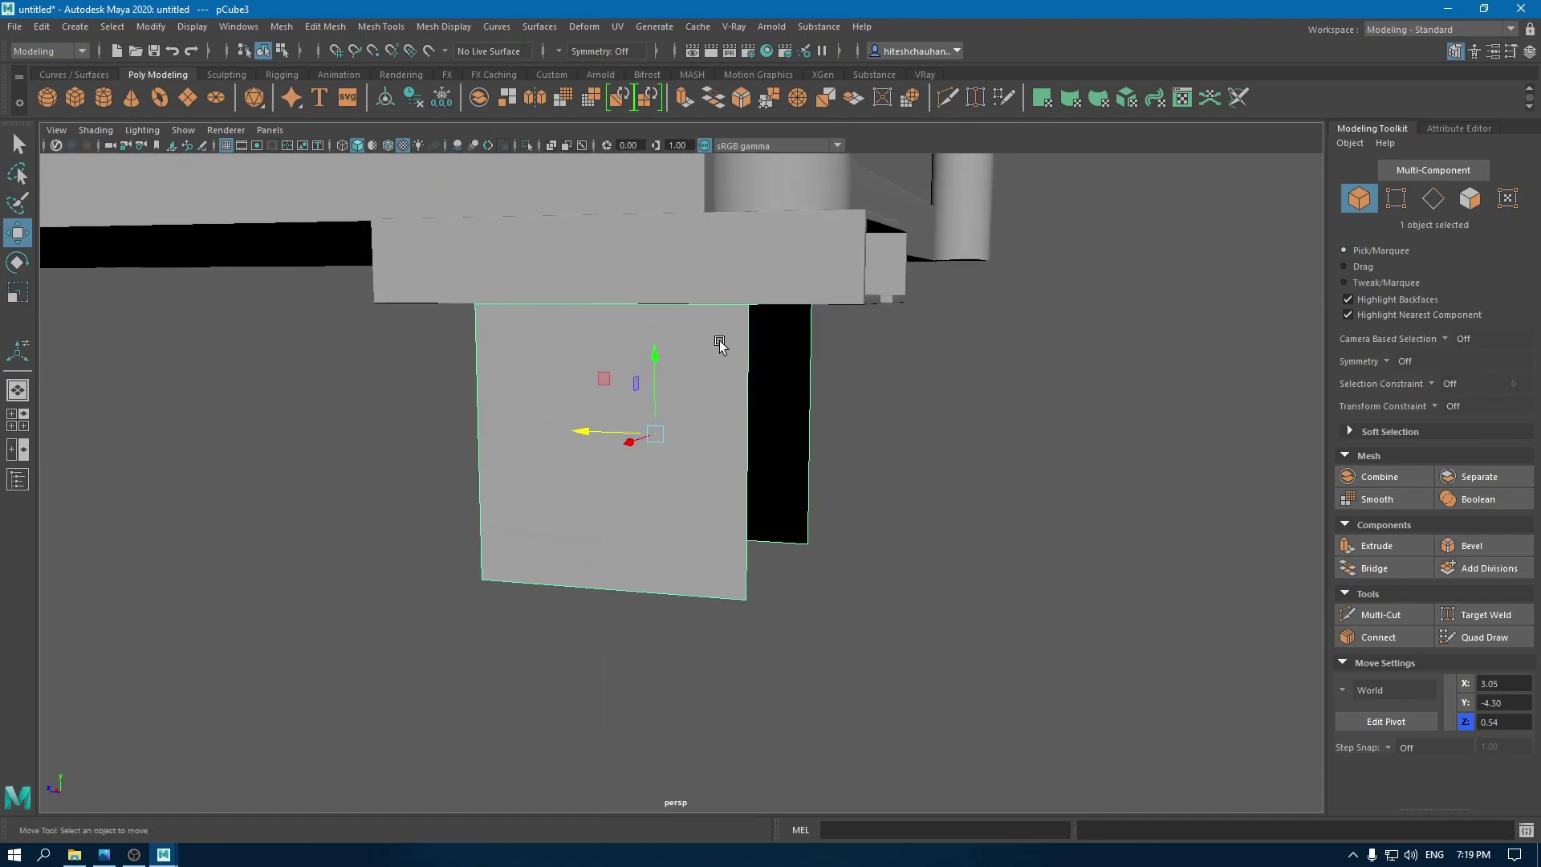
pyautogui.keyDown('shift'); pyautogui.rightClick(660, 385); pyautogui.keyUp('shift')
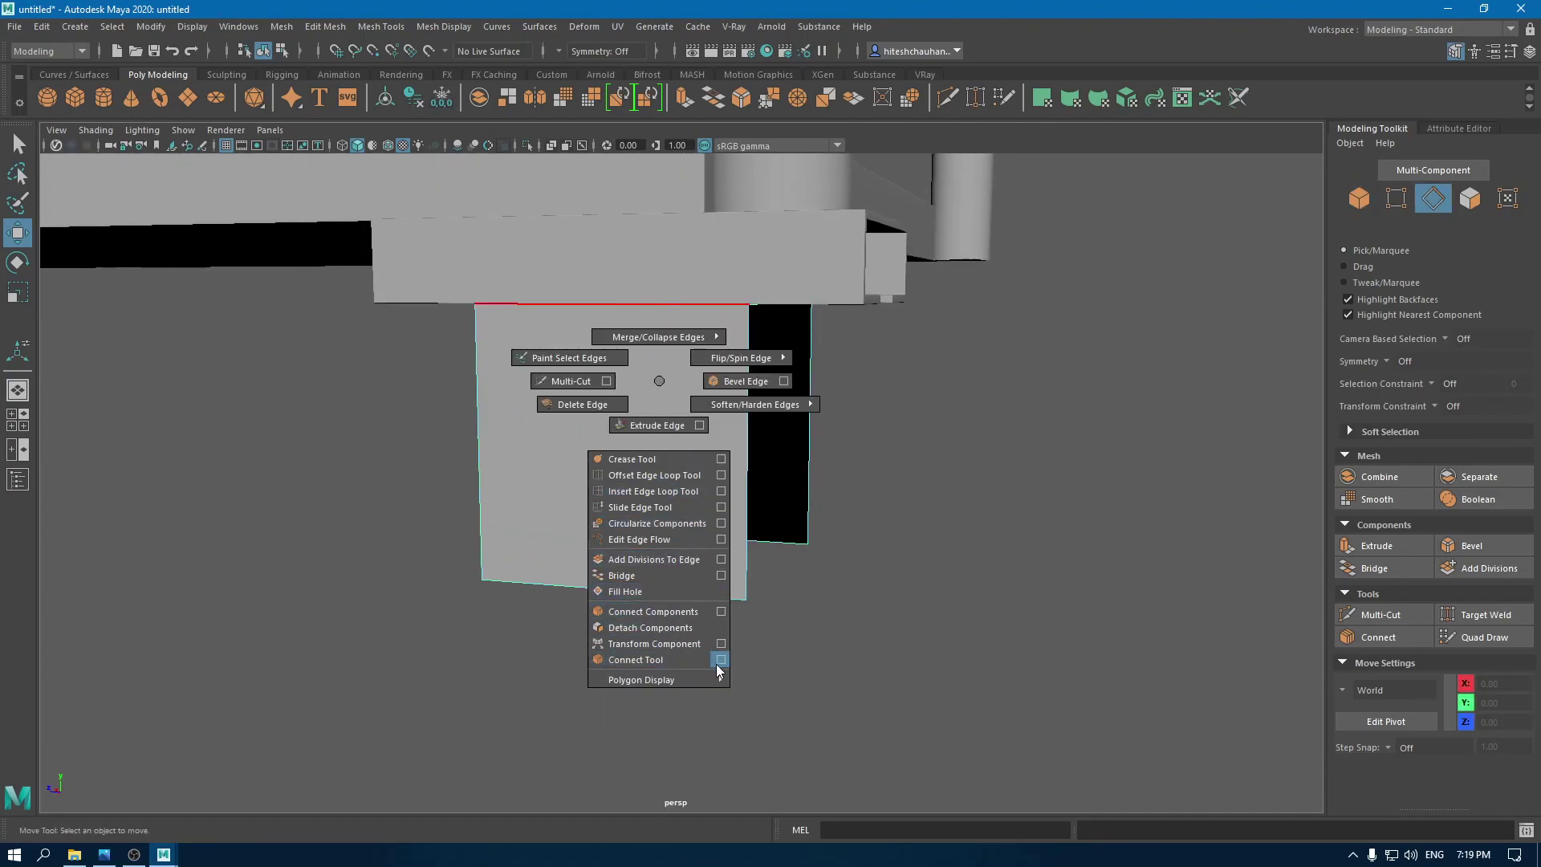
pyautogui.click(720, 661)
pyautogui.click(746, 489)
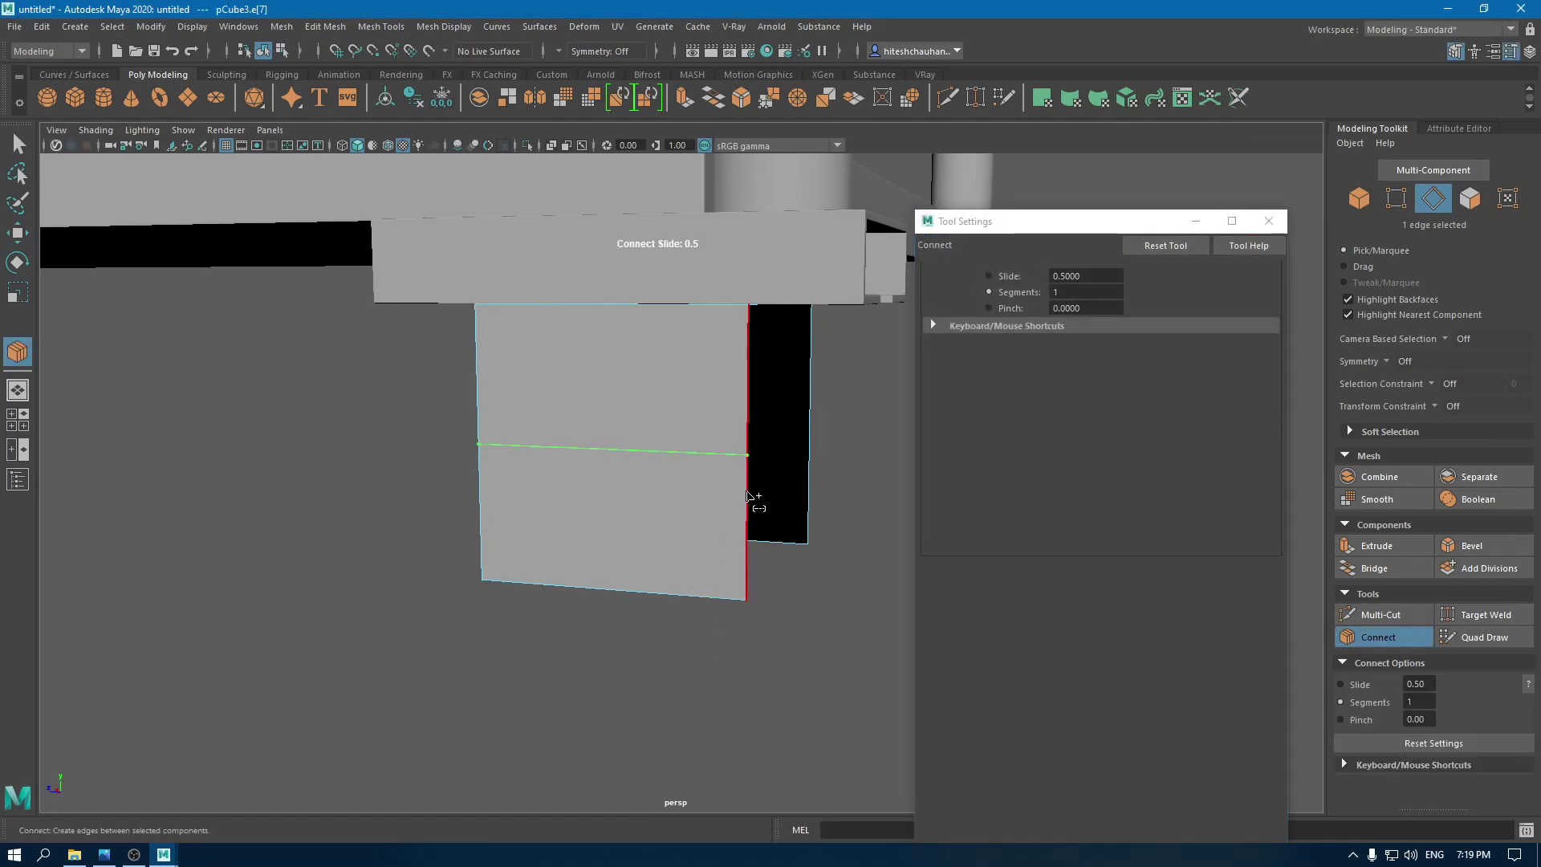
pyautogui.click(1084, 292)
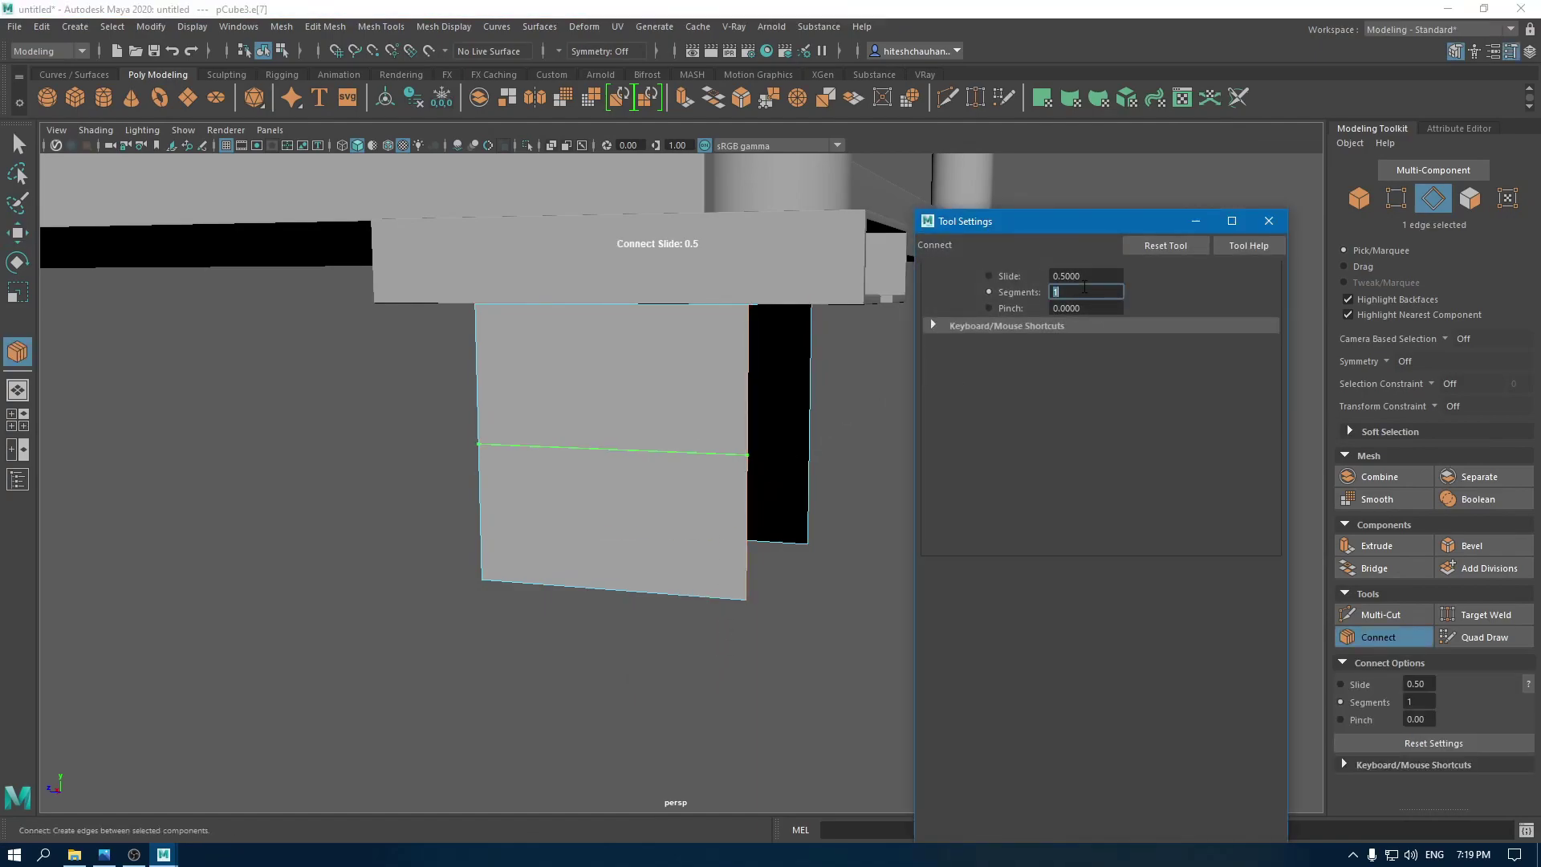
pyautogui.keyDown('alt'); pyautogui.moveTo(615, 422); pyautogui.dragTo(607, 475, button='middle'); pyautogui.keyUp('alt')
pyautogui.press('w')
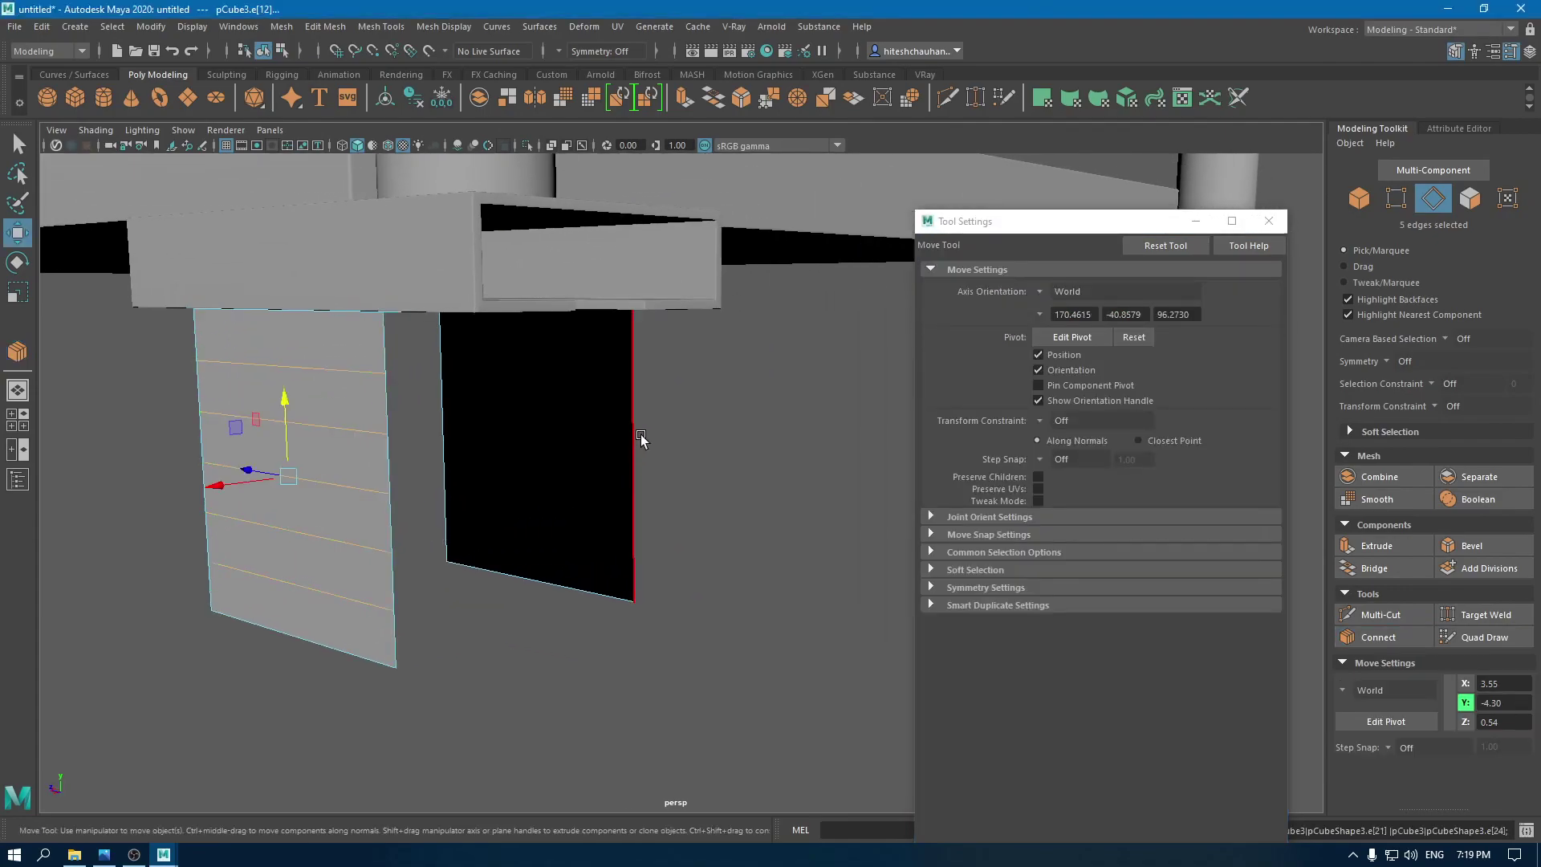
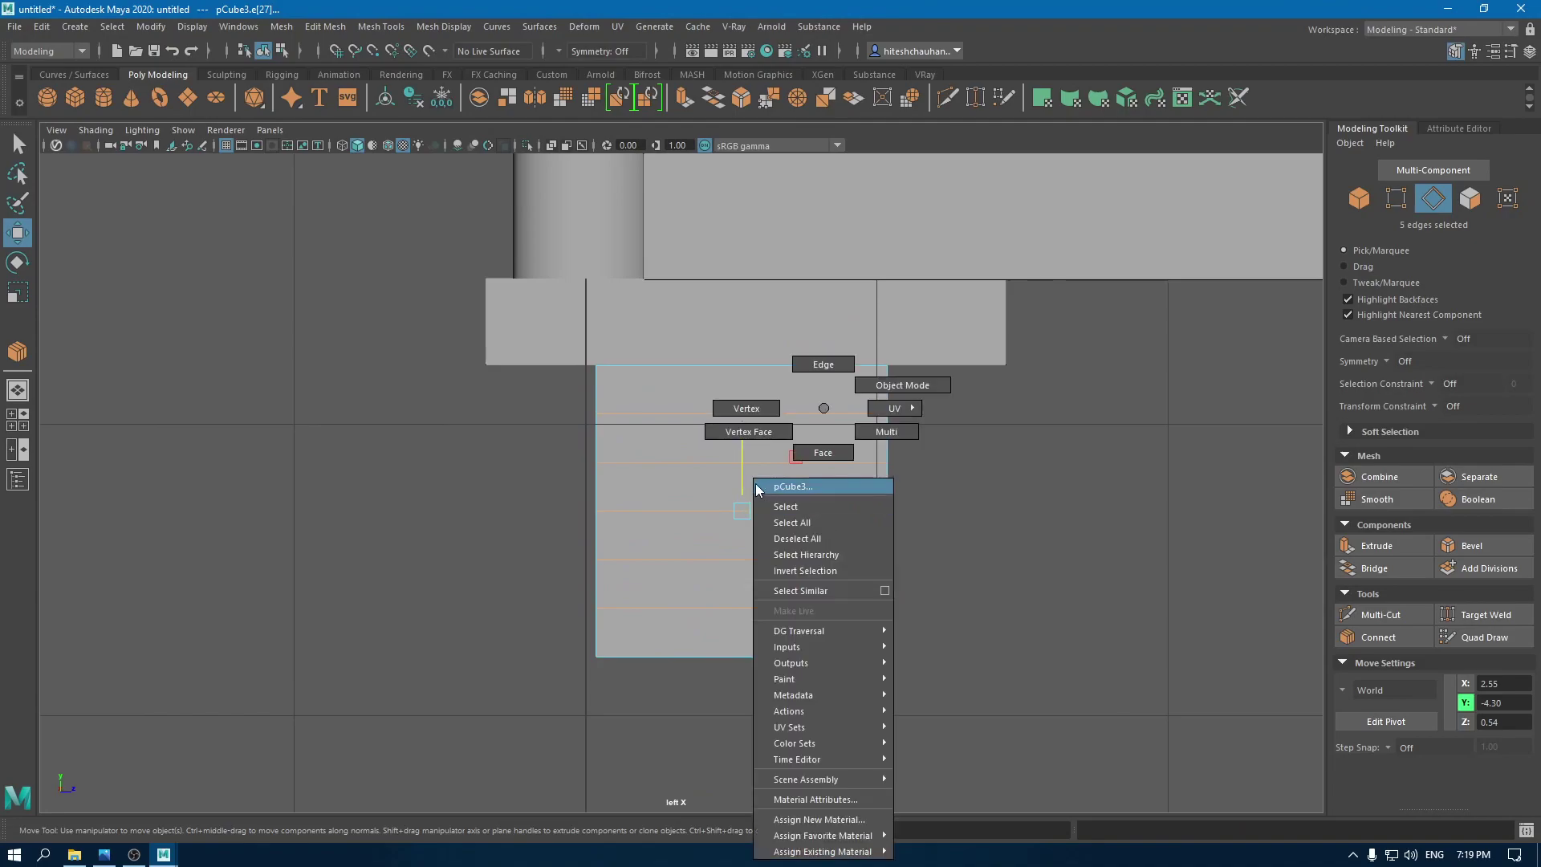
# Step: In the left view, scale the vertex rows below the top edge progressively narrower along Z so the side plates taper downward in a curve
pyautogui.moveTo(532, 406); pyautogui.dragTo(983, 747)
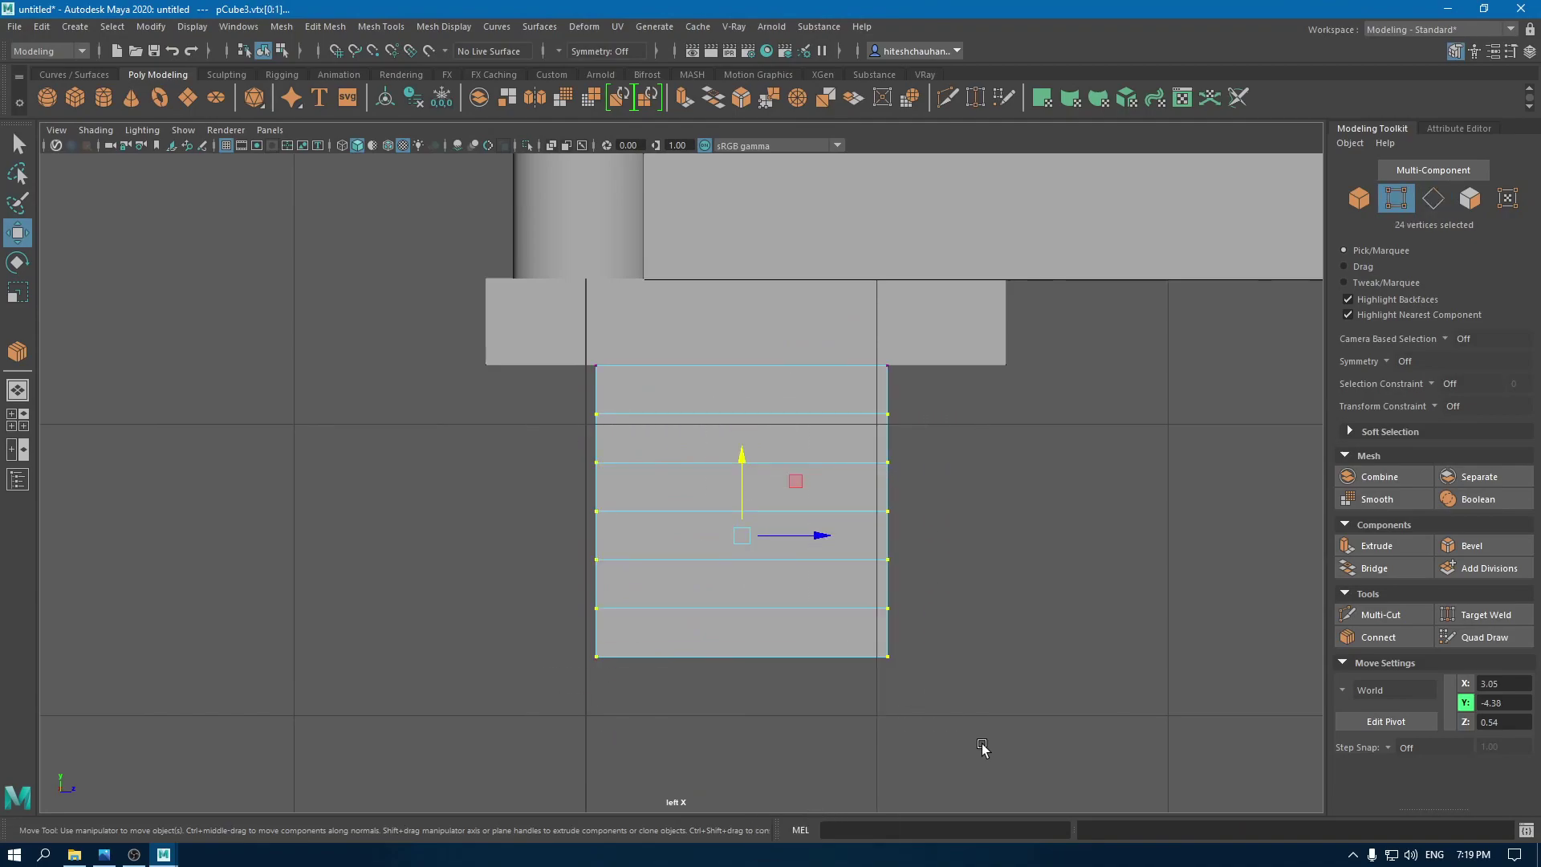
pyautogui.press('r')
pyautogui.moveTo(810, 546); pyautogui.dragTo(796, 543)
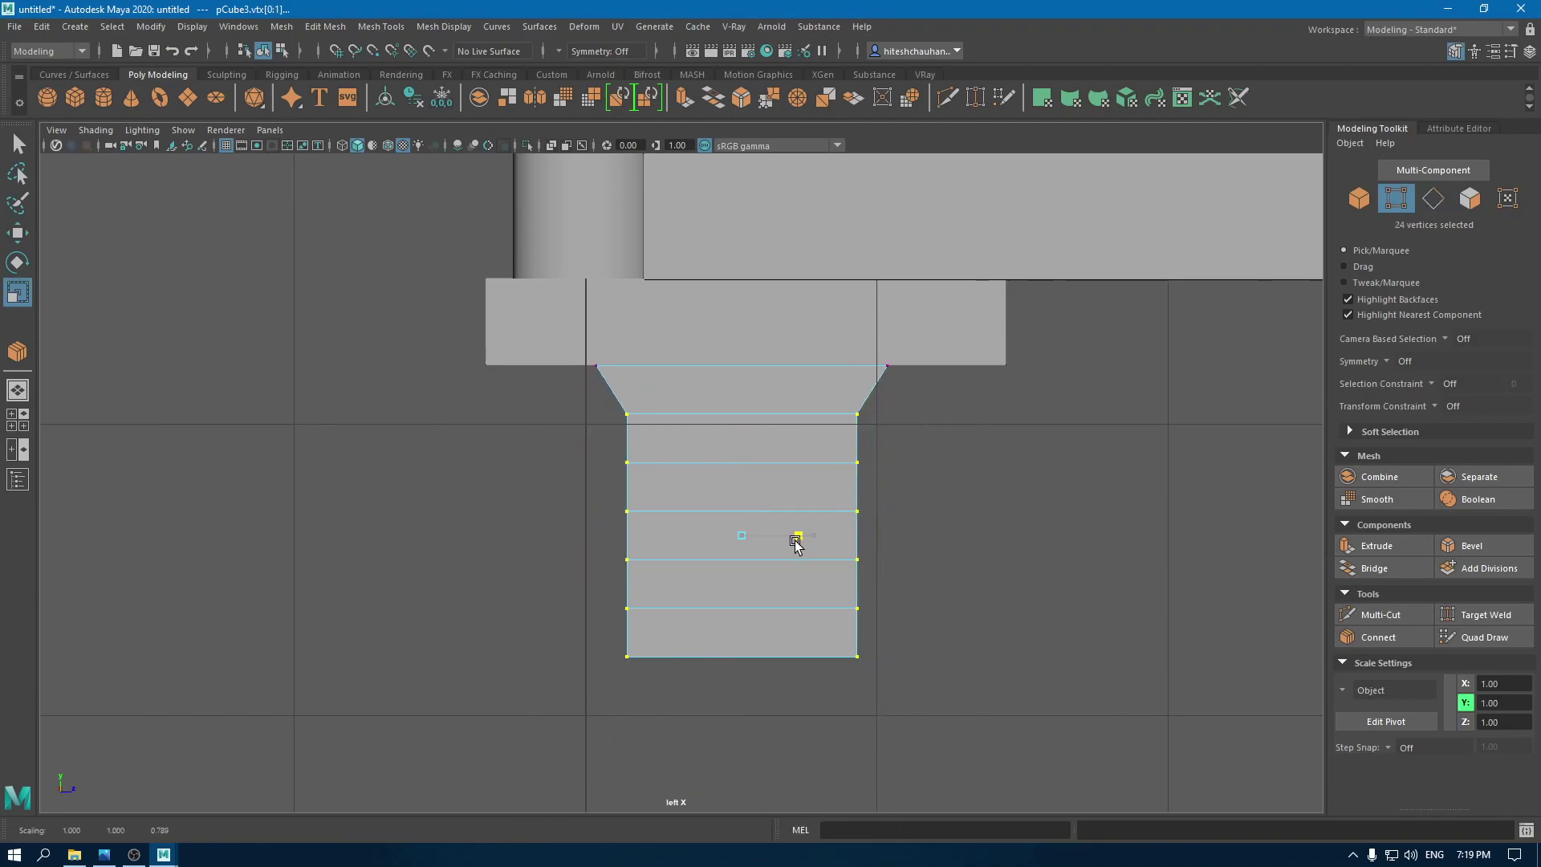
pyautogui.moveTo(602, 457); pyautogui.dragTo(880, 694)
pyautogui.moveTo(809, 560); pyautogui.dragTo(791, 559)
pyautogui.moveTo(639, 486); pyautogui.dragTo(920, 716)
pyautogui.moveTo(808, 585); pyautogui.dragTo(795, 587)
pyautogui.moveTo(624, 539); pyautogui.dragTo(661, 566)
pyautogui.moveTo(818, 615); pyautogui.dragTo(801, 612)
pyautogui.moveTo(640, 581); pyautogui.dragTo(911, 688)
pyautogui.moveTo(817, 637); pyautogui.dragTo(806, 636)
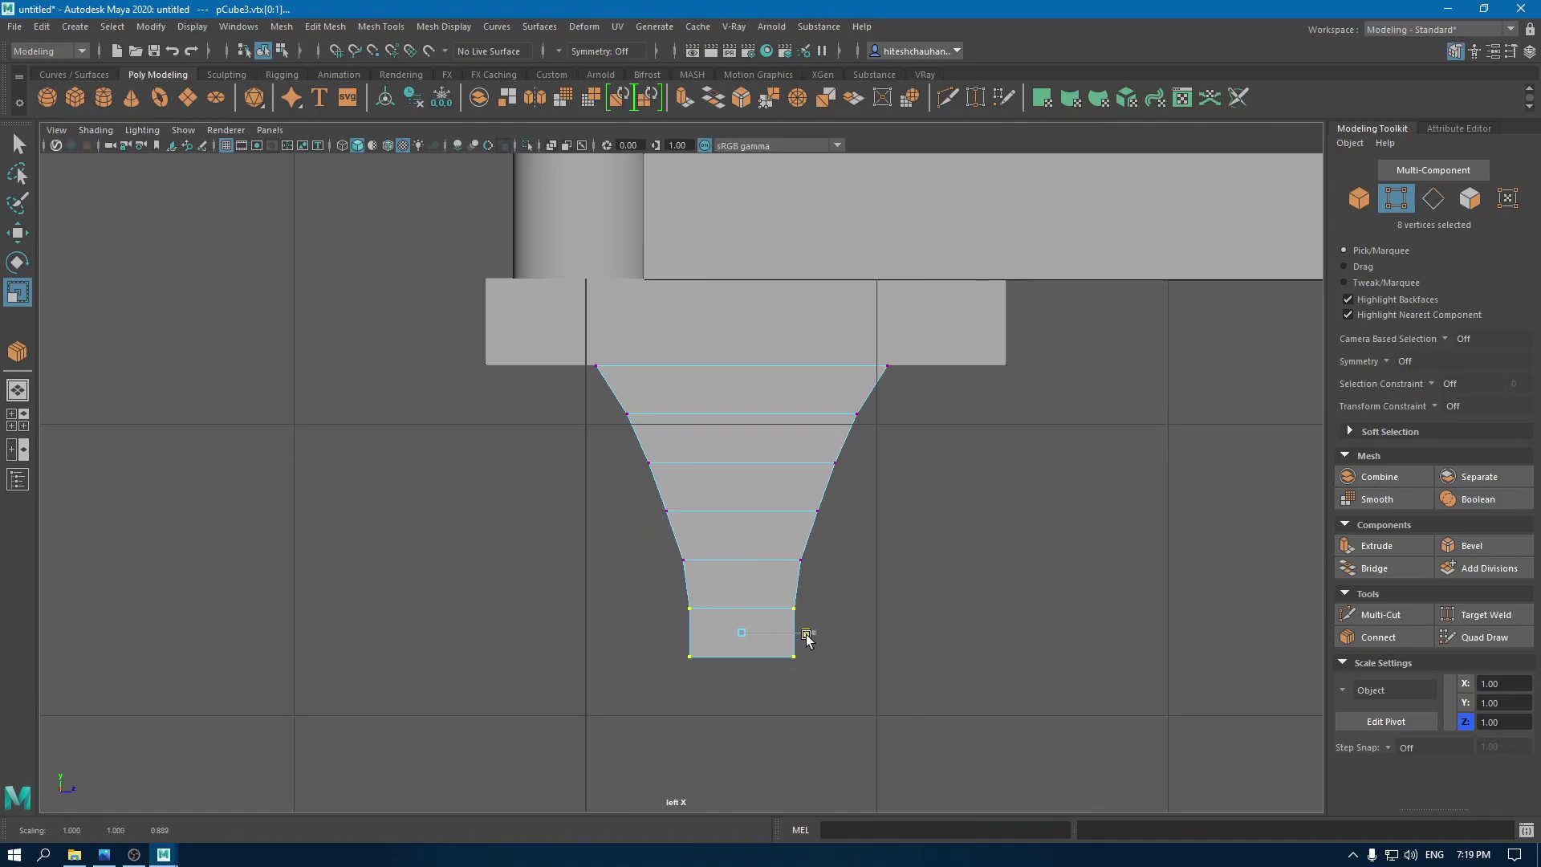
pyautogui.moveTo(647, 635); pyautogui.dragTo(931, 692)
pyautogui.moveTo(821, 658); pyautogui.dragTo(810, 662)
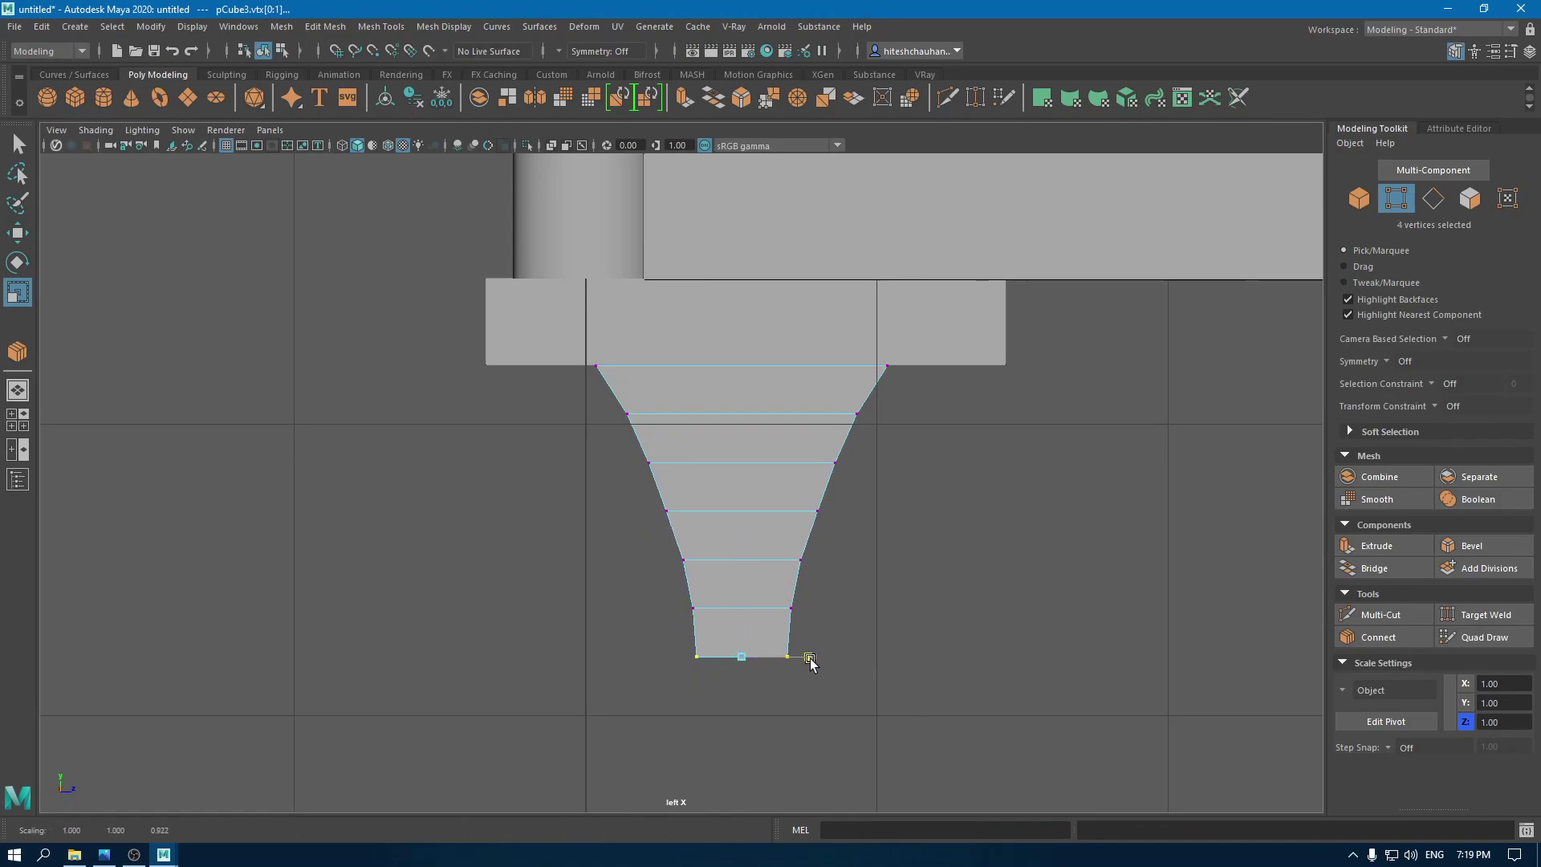
pyautogui.press('w')
# Step: In perspective, extrude all faces of the tapered bracket to a thickness of 0.02
pyautogui.keyDown('alt'); pyautogui.moveTo(927, 665); pyautogui.dragTo(764, 553); pyautogui.keyUp('alt')
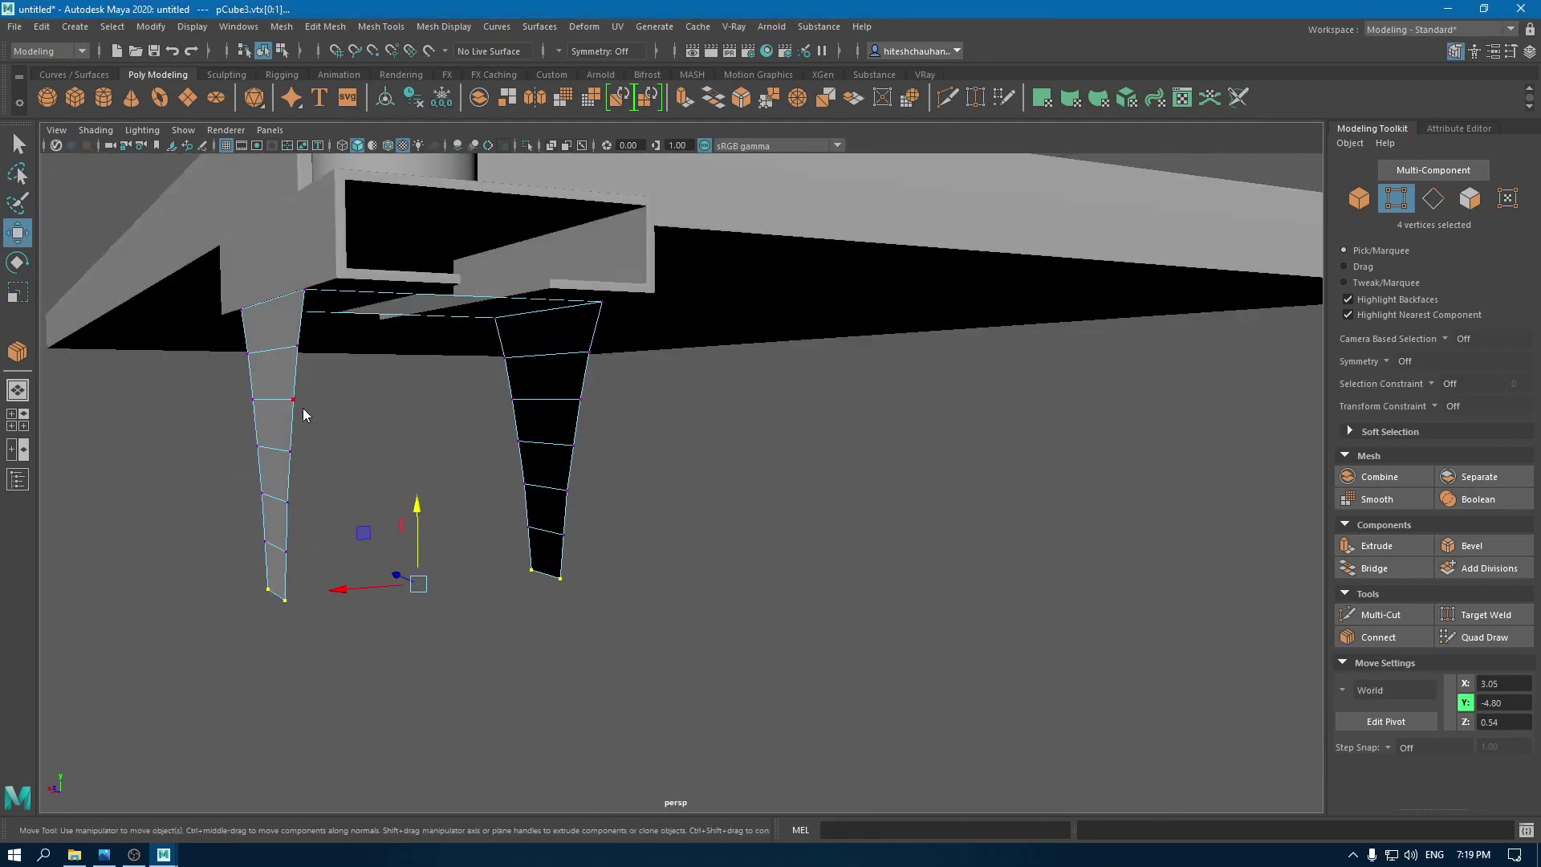
pyautogui.press('F8')
pyautogui.keyDown('alt'); pyautogui.moveTo(345, 368); pyautogui.dragTo(361, 441); pyautogui.keyUp('alt')
pyautogui.press('r')
pyautogui.press('w')
pyautogui.moveTo(417, 369); pyautogui.dragTo(420, 371)
pyautogui.keyDown('alt'); pyautogui.moveTo(420, 371); pyautogui.dragTo(426, 406); pyautogui.keyUp('alt')
pyautogui.hotkey('ctrl', 'e')
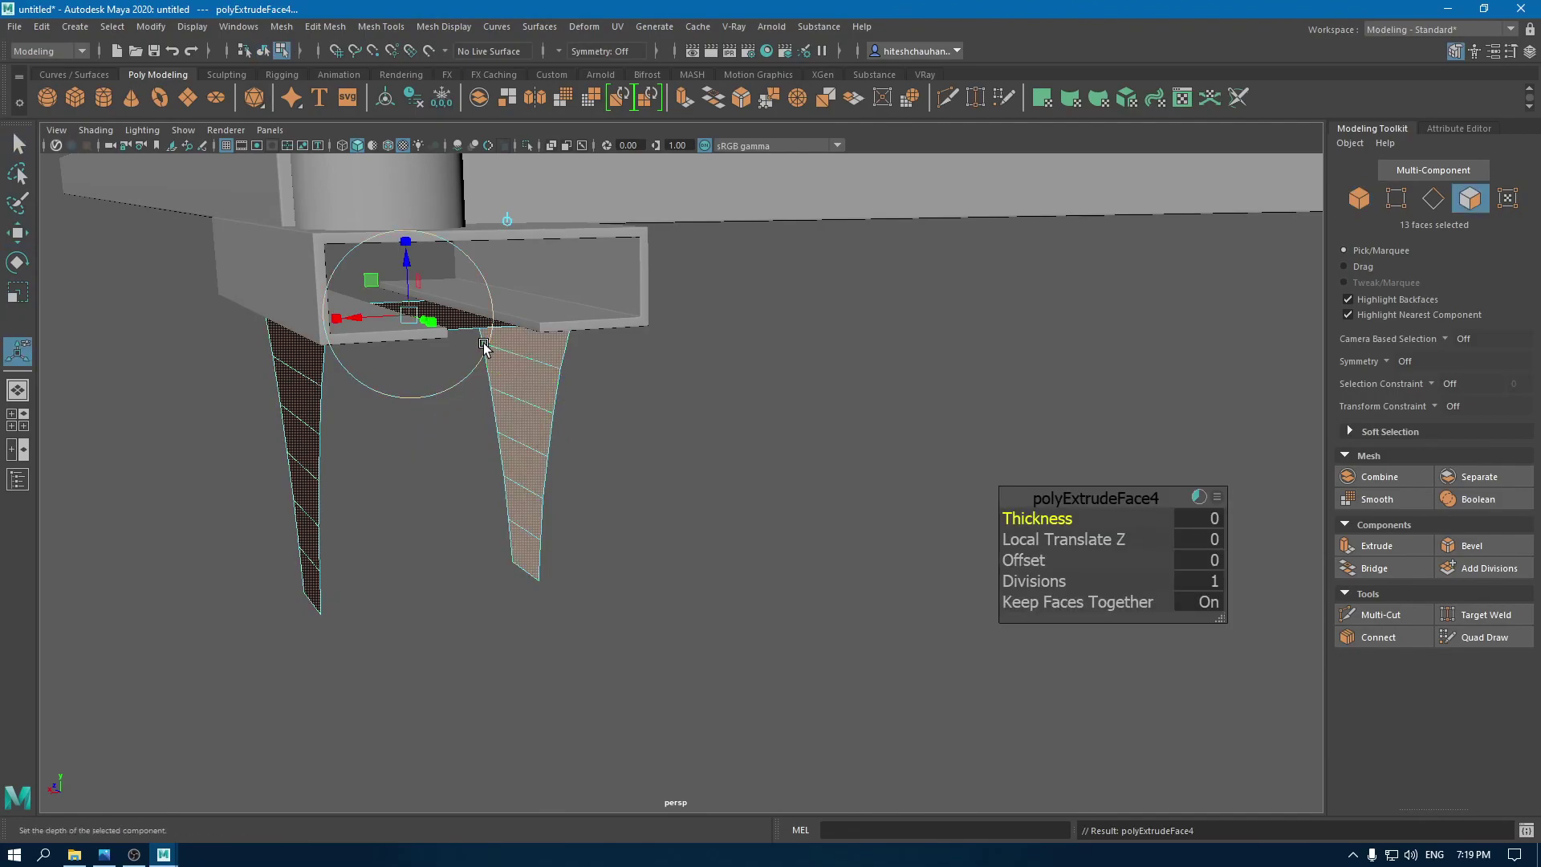
pyautogui.keyDown('alt'); pyautogui.moveTo(484, 347); pyautogui.dragTo(1064, 450, button='right'); pyautogui.keyUp('alt')
pyautogui.moveTo(1046, 513); pyautogui.dragTo(531, 470)
pyautogui.keyDown('alt'); pyautogui.moveTo(532, 470); pyautogui.dragTo(521, 481, button='right'); pyautogui.keyUp('alt')
# Step: Compare the bracket with the channel above in the front view and set the extrusion thickness to 0.022
pyautogui.press('space')
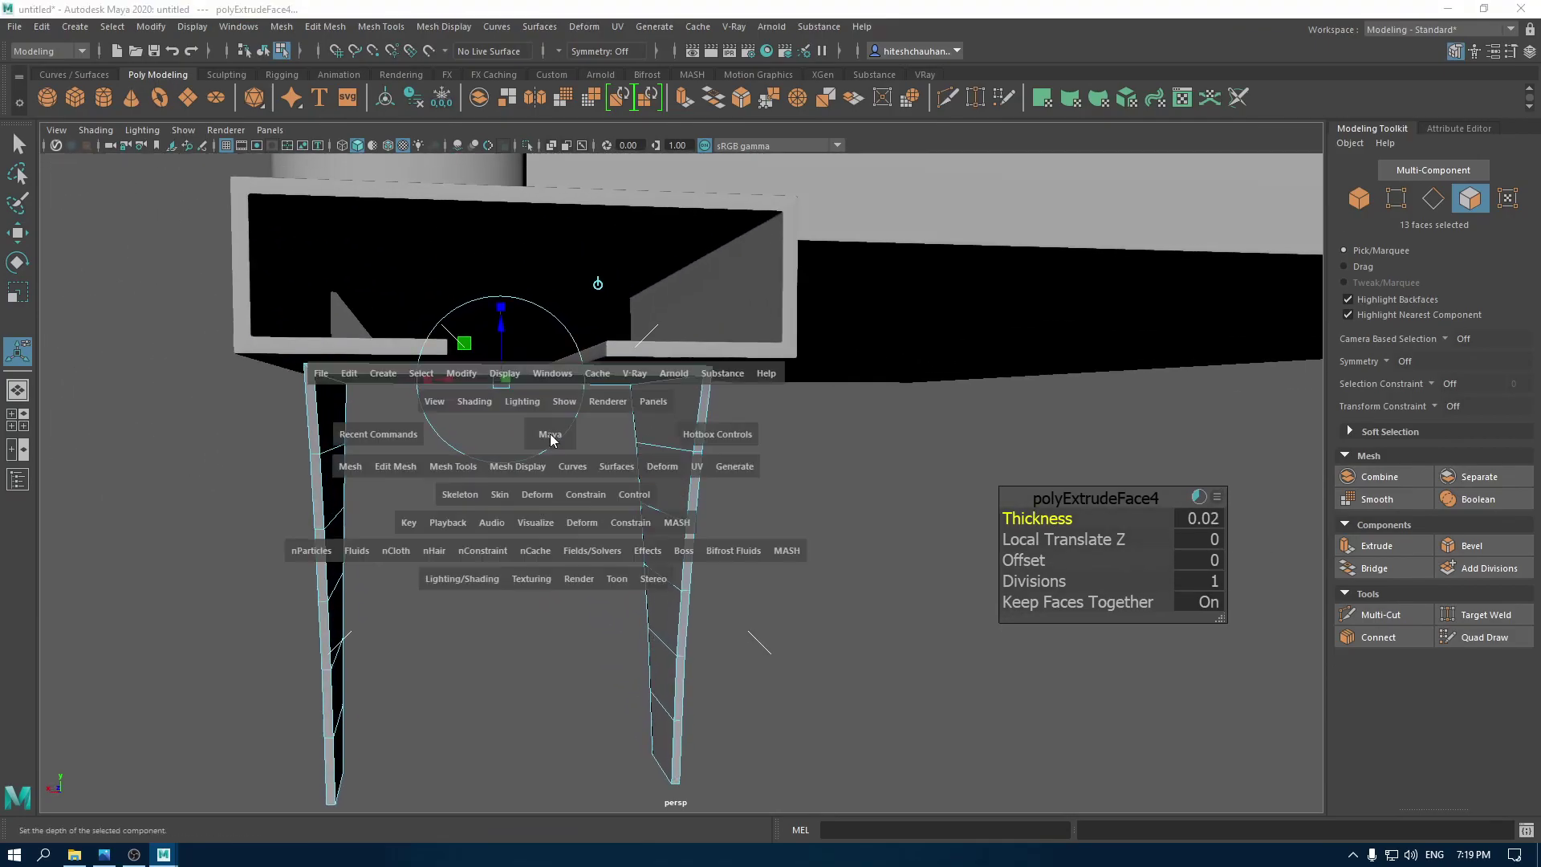
pyautogui.moveTo(551, 437); pyautogui.dragTo(575, 469)
pyautogui.keyDown('alt'); pyautogui.moveTo(575, 469); pyautogui.dragTo(788, 485, button='right'); pyautogui.keyUp('alt')
pyautogui.keyDown('alt'); pyautogui.moveTo(788, 485); pyautogui.dragTo(731, 766, button='middle'); pyautogui.keyUp('alt')
pyautogui.keyDown('alt'); pyautogui.moveTo(731, 766); pyautogui.dragTo(879, 865, button='right'); pyautogui.keyUp('alt')
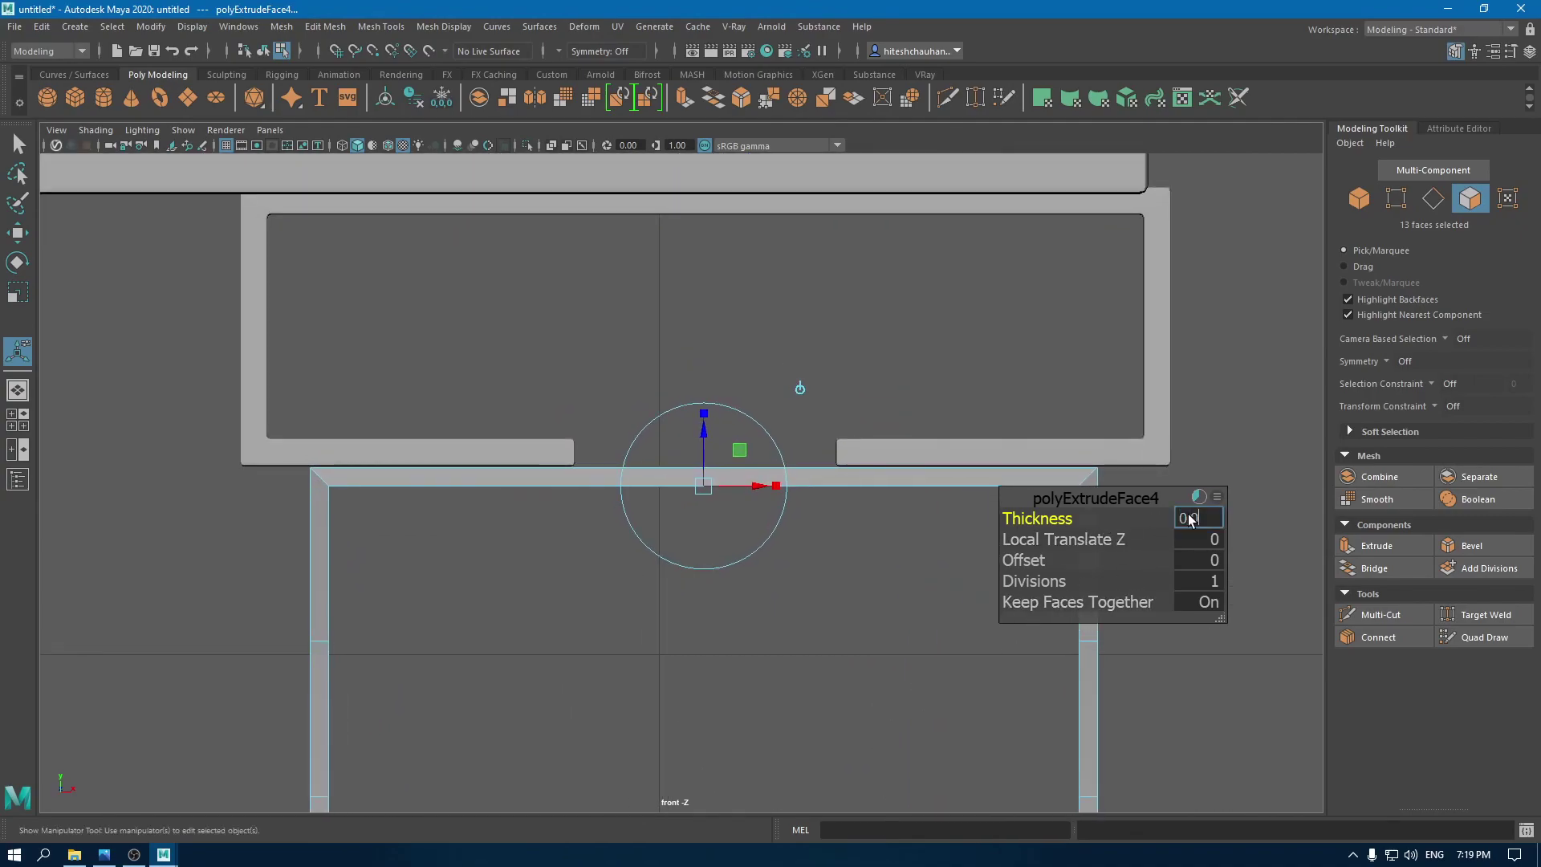
pyautogui.write('1')
pyautogui.press('Return')
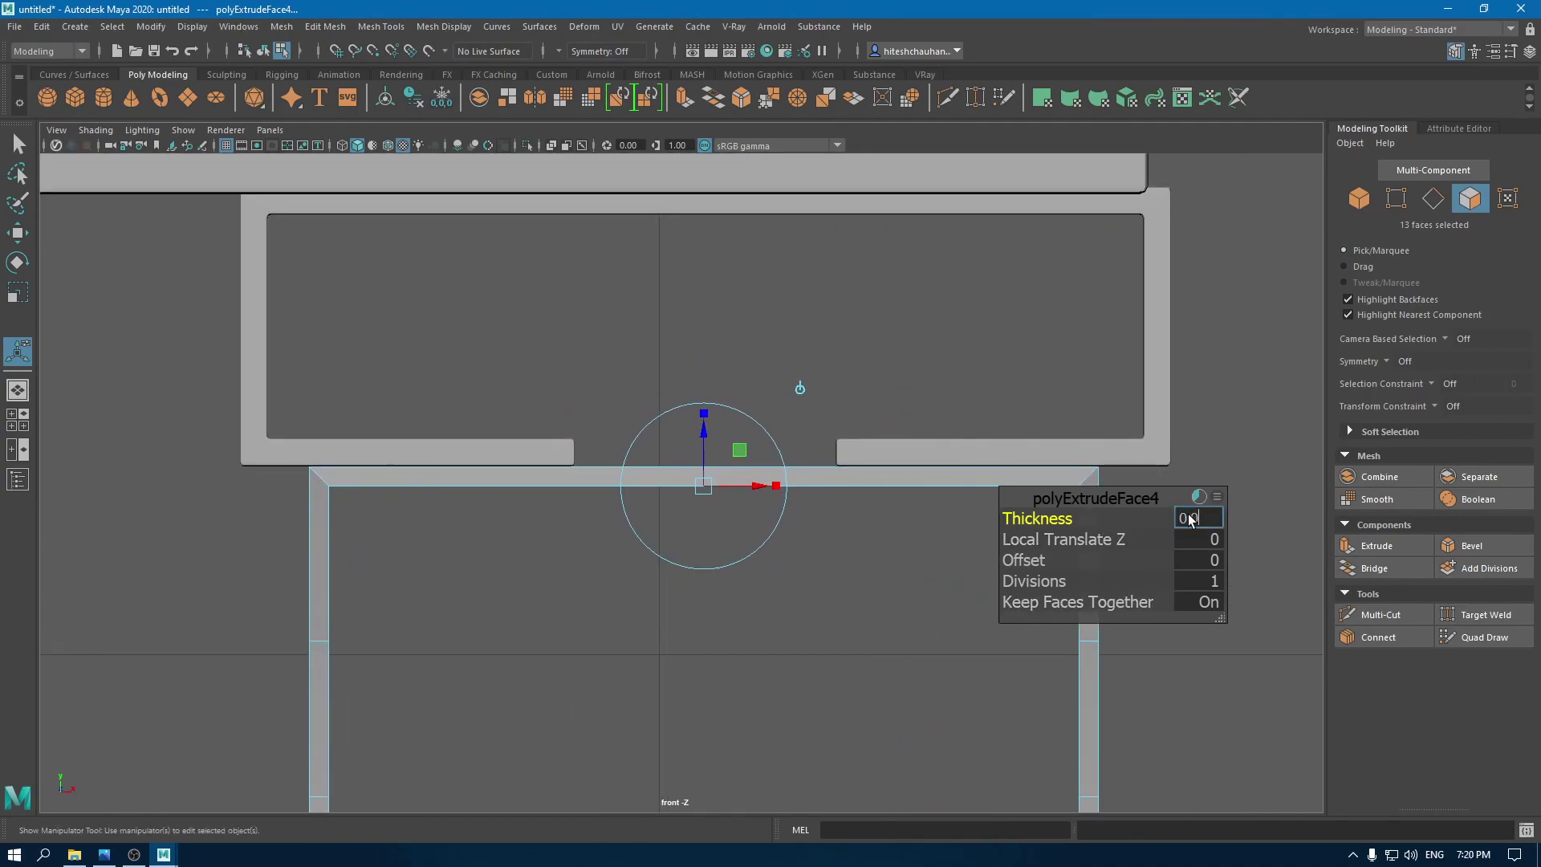
pyautogui.press('Return')
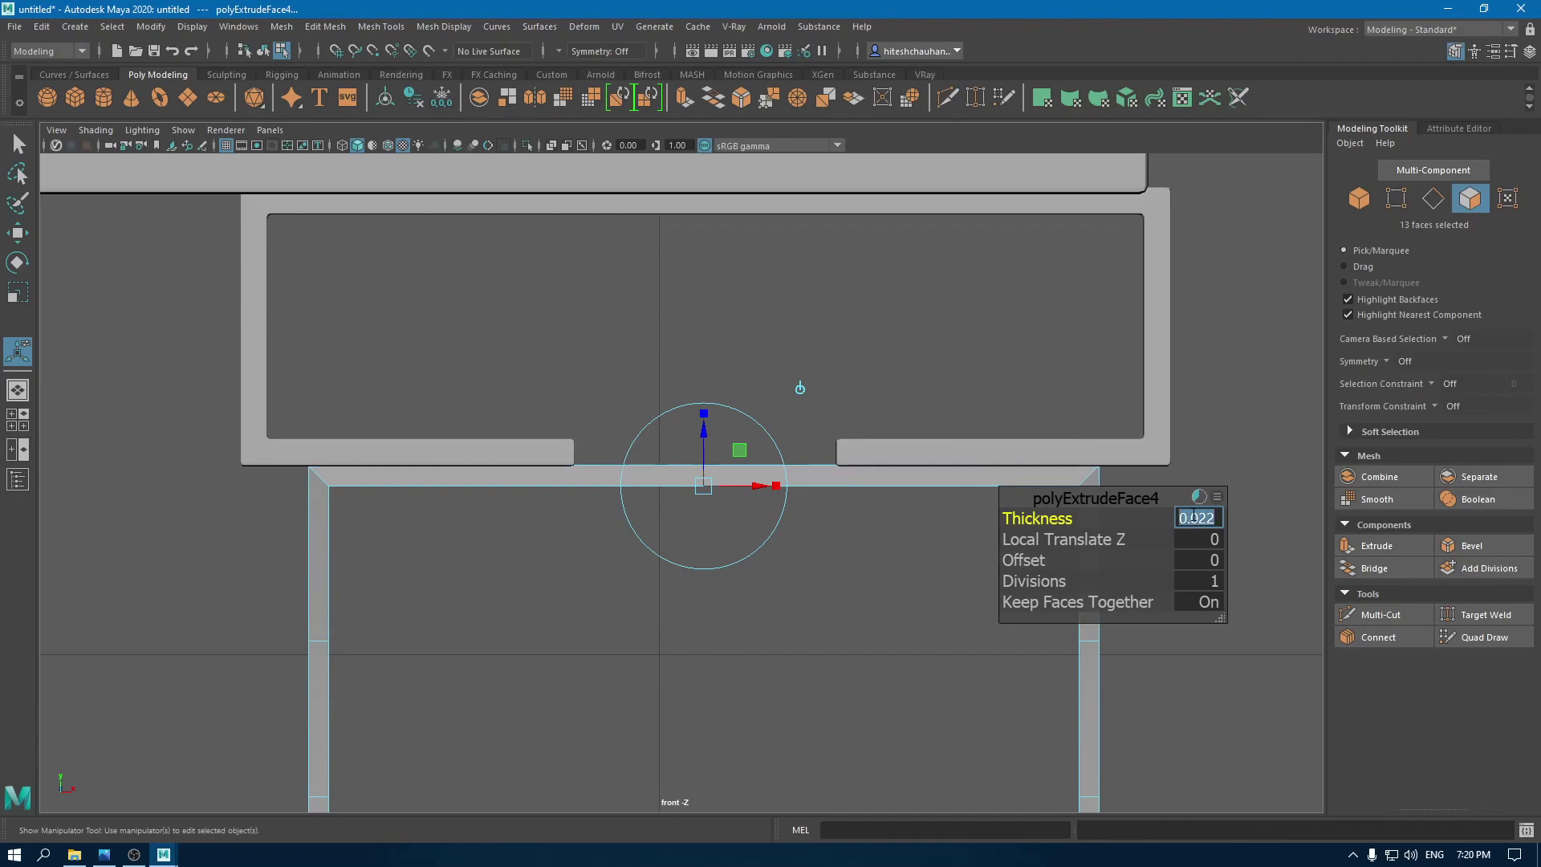
pyautogui.click(1071, 502)
pyautogui.press('w')
# Step: In the front view, scale the vertices below the bracket's top inward along X, shaping the first two rows of both legs
pyautogui.press('space')
pyautogui.moveTo(841, 473); pyautogui.dragTo(829, 378)
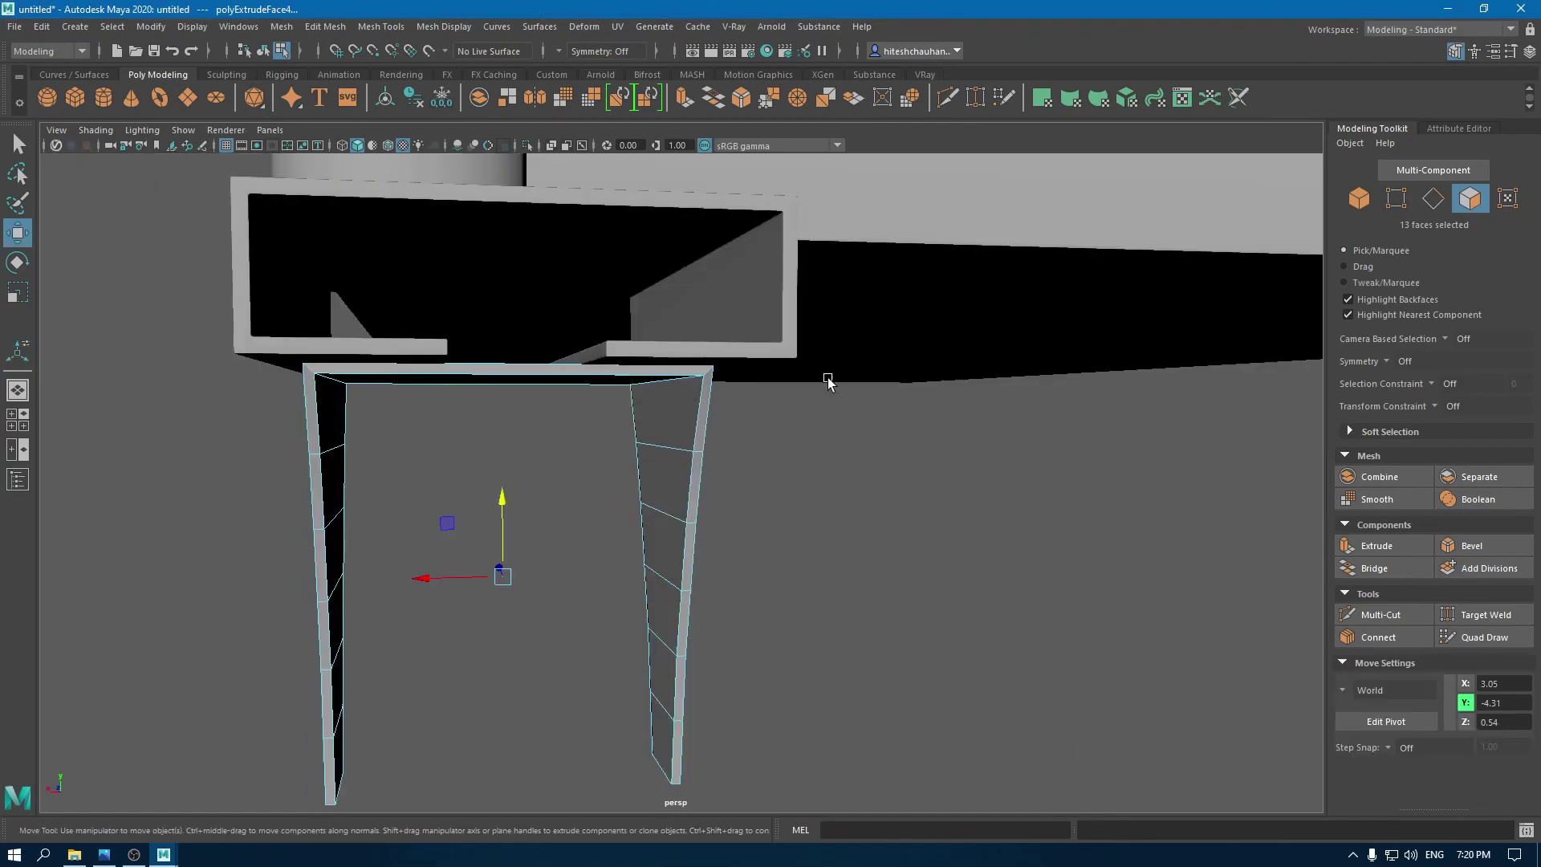
pyautogui.press('space')
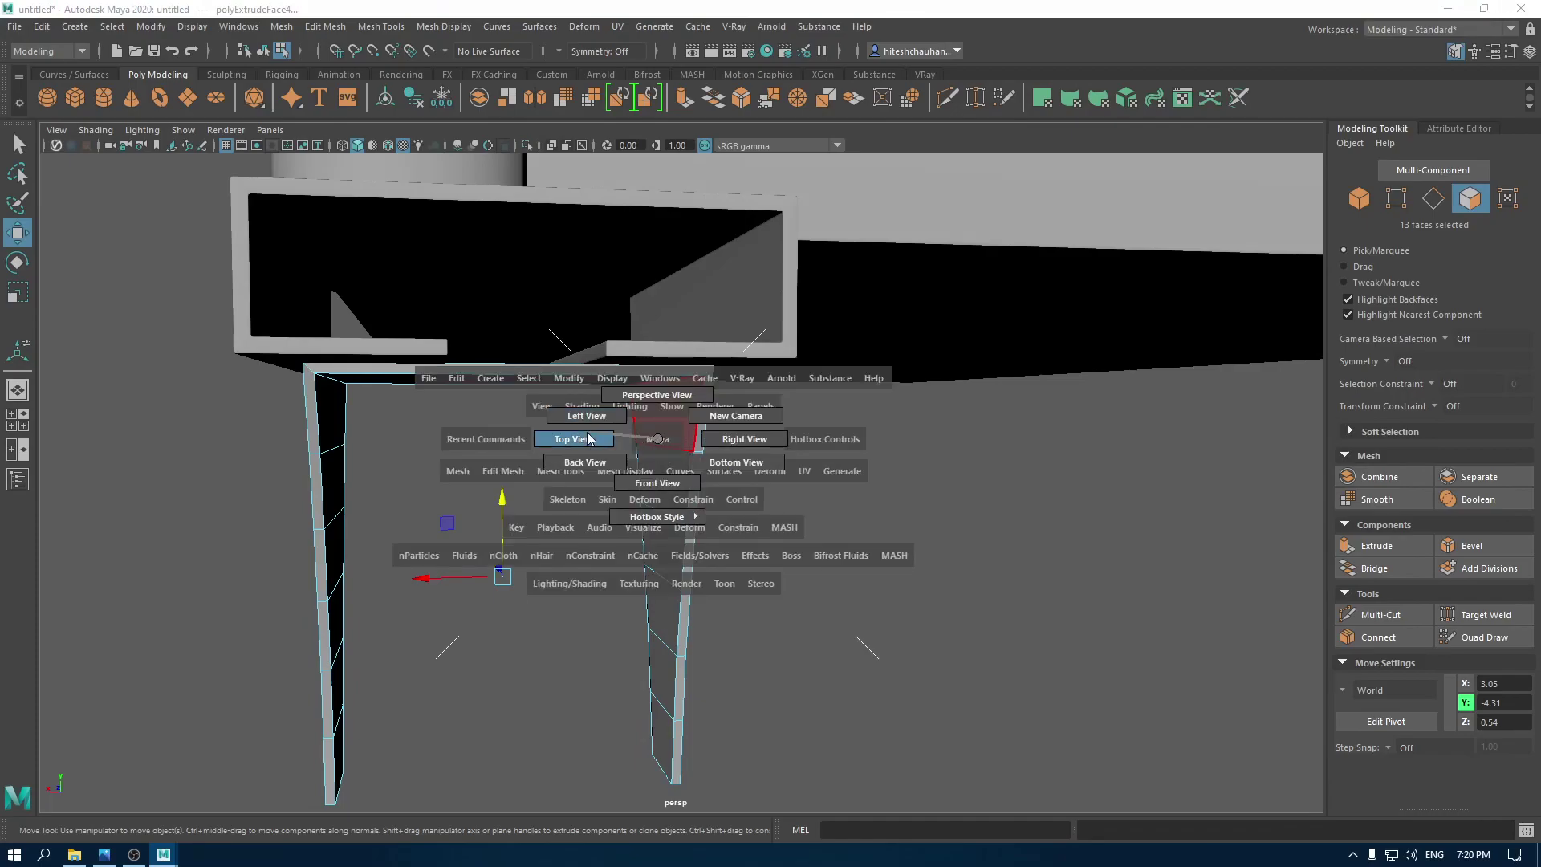
pyautogui.moveTo(587, 439); pyautogui.dragTo(642, 490)
pyautogui.keyDown('alt'); pyautogui.moveTo(723, 763); pyautogui.dragTo(774, 165, button='middle'); pyautogui.keyUp('alt')
pyautogui.keyDown('alt'); pyautogui.moveTo(843, 557); pyautogui.dragTo(820, 423, button='right'); pyautogui.keyUp('alt')
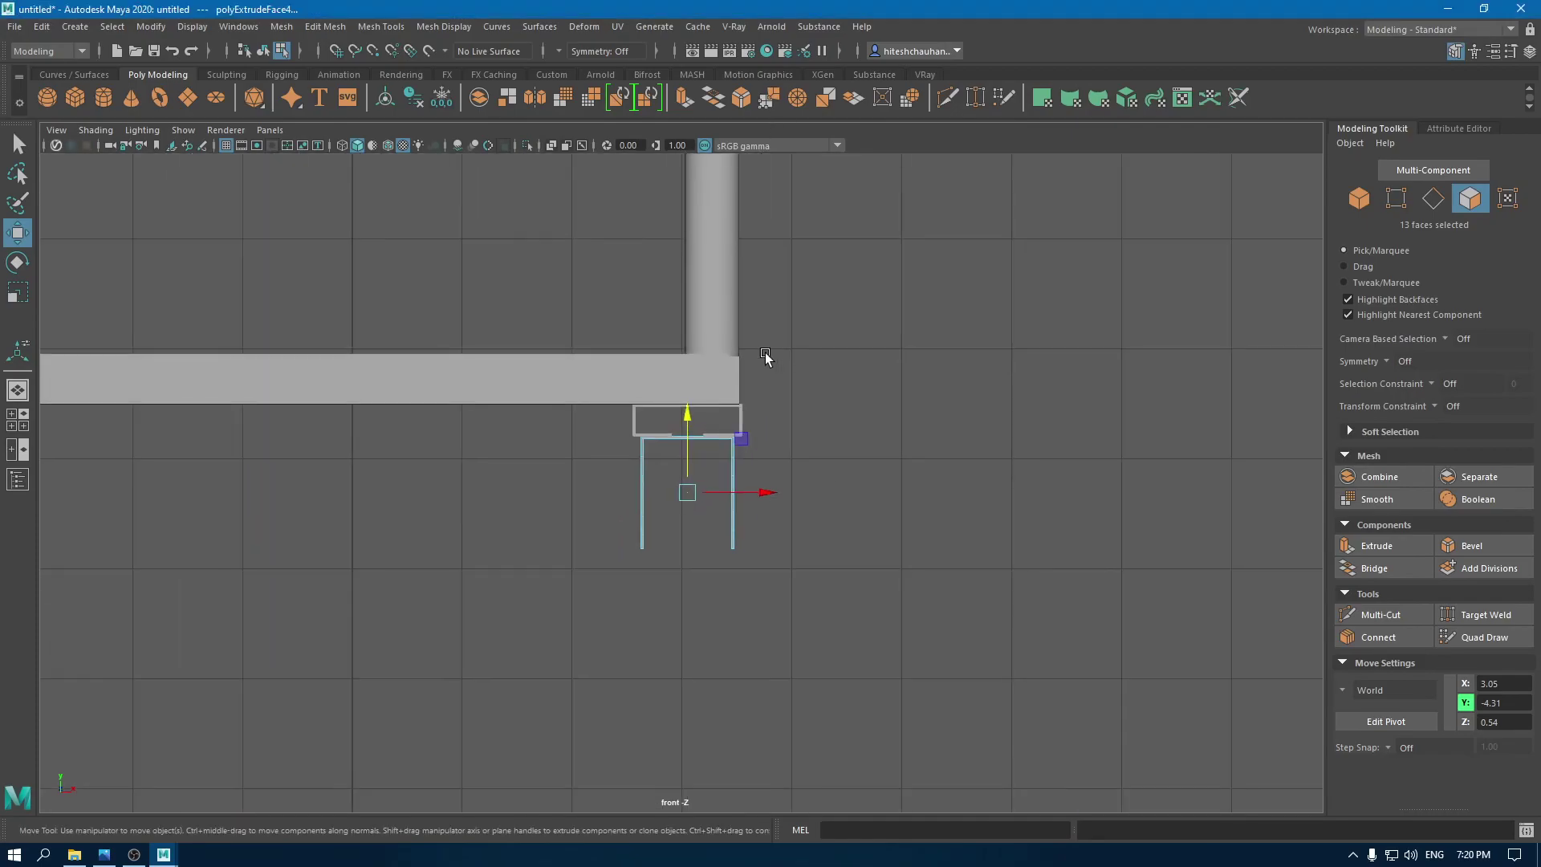
pyautogui.moveTo(1008, 389); pyautogui.dragTo(945, 399, button='right')
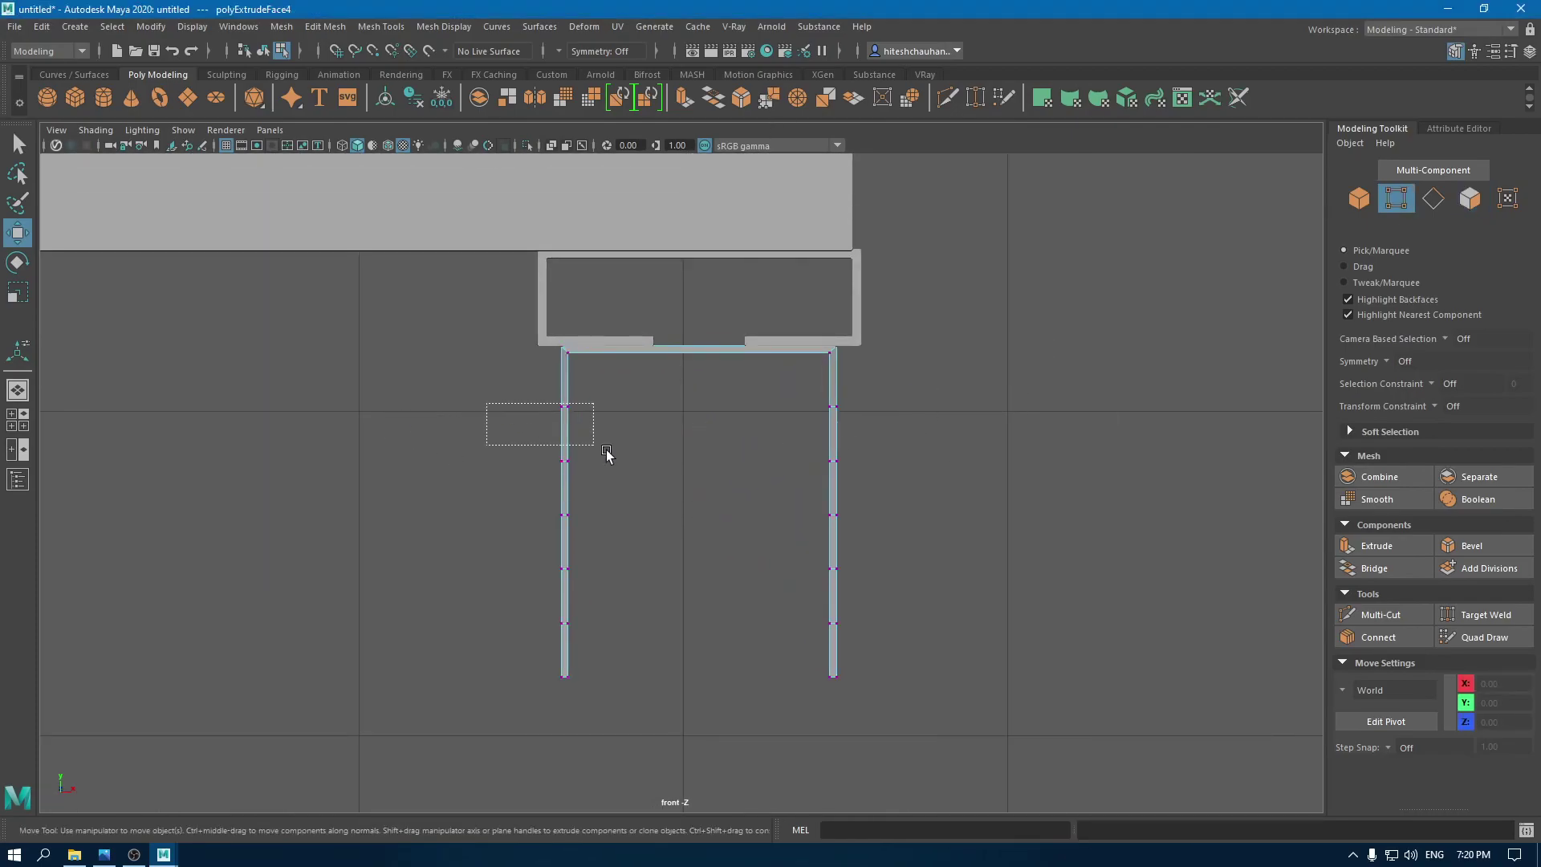
pyautogui.moveTo(606, 454); pyautogui.dragTo(853, 692)
pyautogui.press('r')
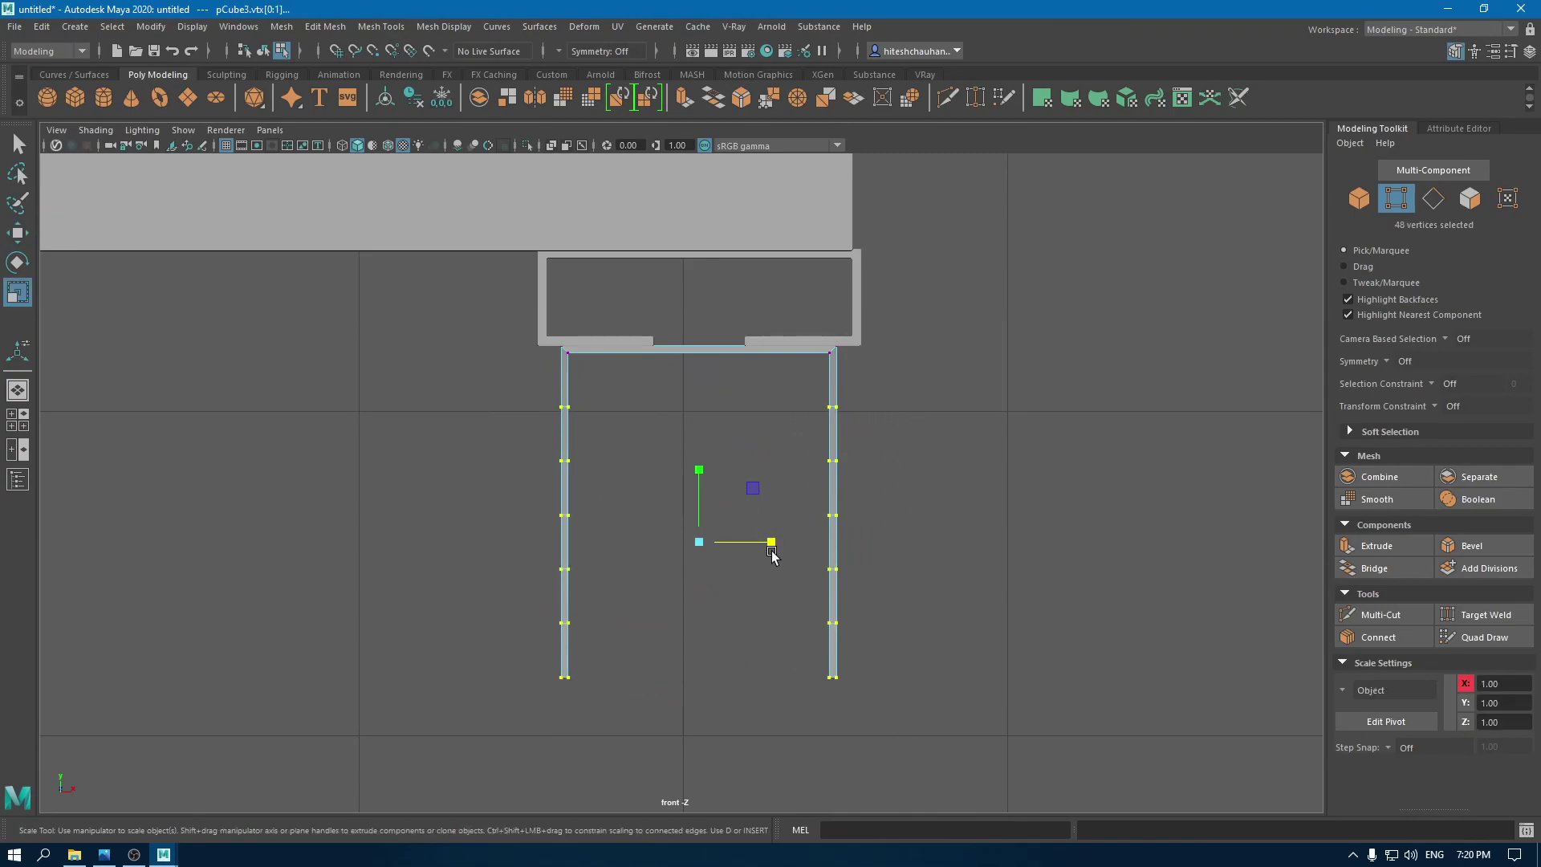
pyautogui.moveTo(772, 550); pyautogui.dragTo(762, 550)
pyautogui.moveTo(507, 424); pyautogui.dragTo(885, 724)
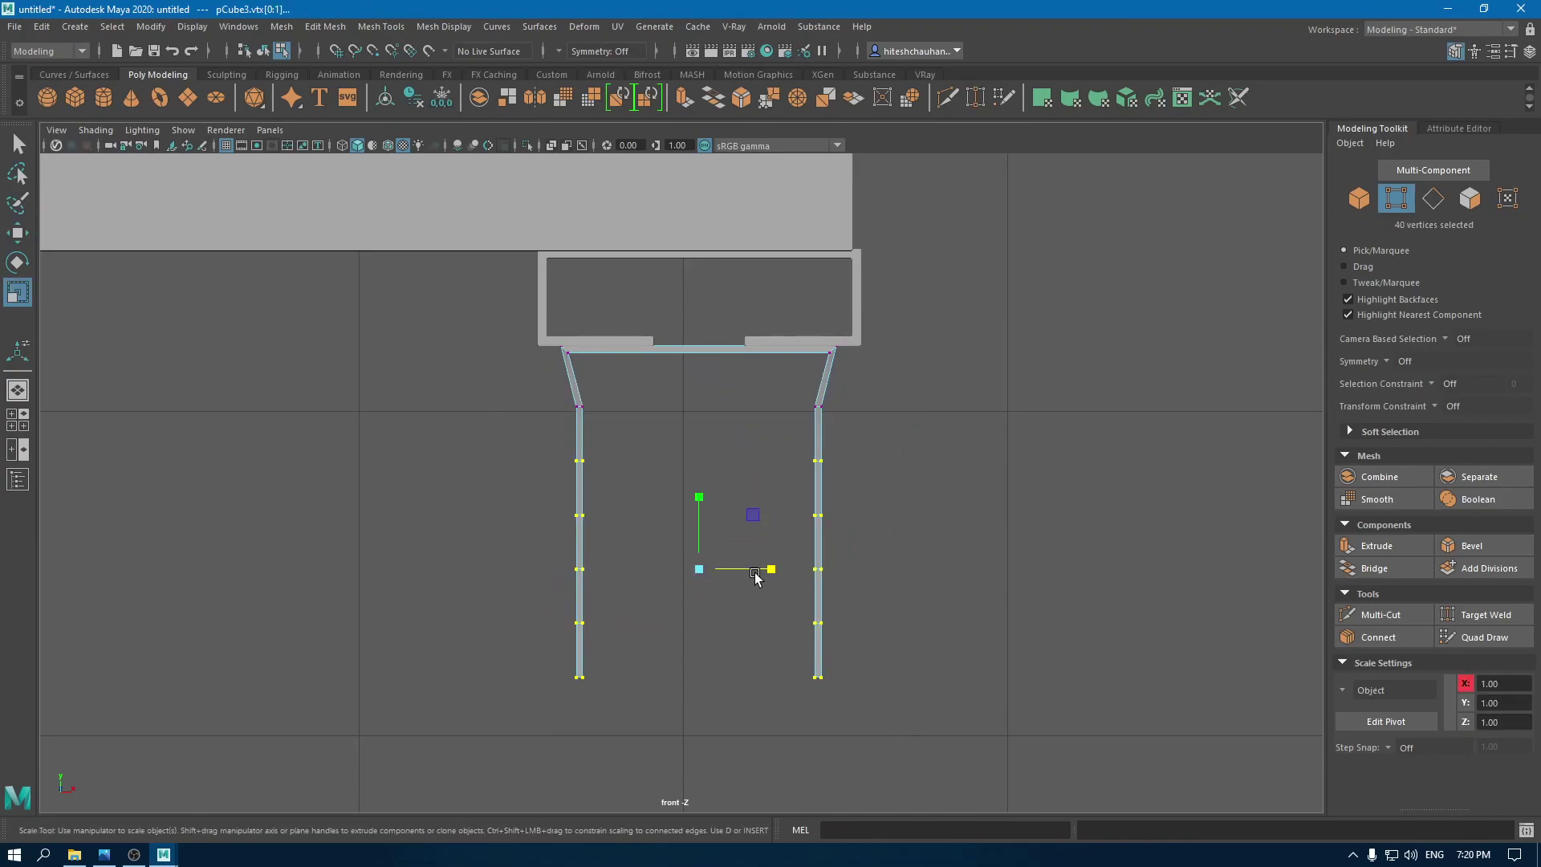
pyautogui.moveTo(755, 576); pyautogui.dragTo(748, 574)
# Step: Scale the remaining lower vertex rows progressively closer together along X so both legs curve inward down to their ends
pyautogui.moveTo(557, 492); pyautogui.dragTo(818, 652)
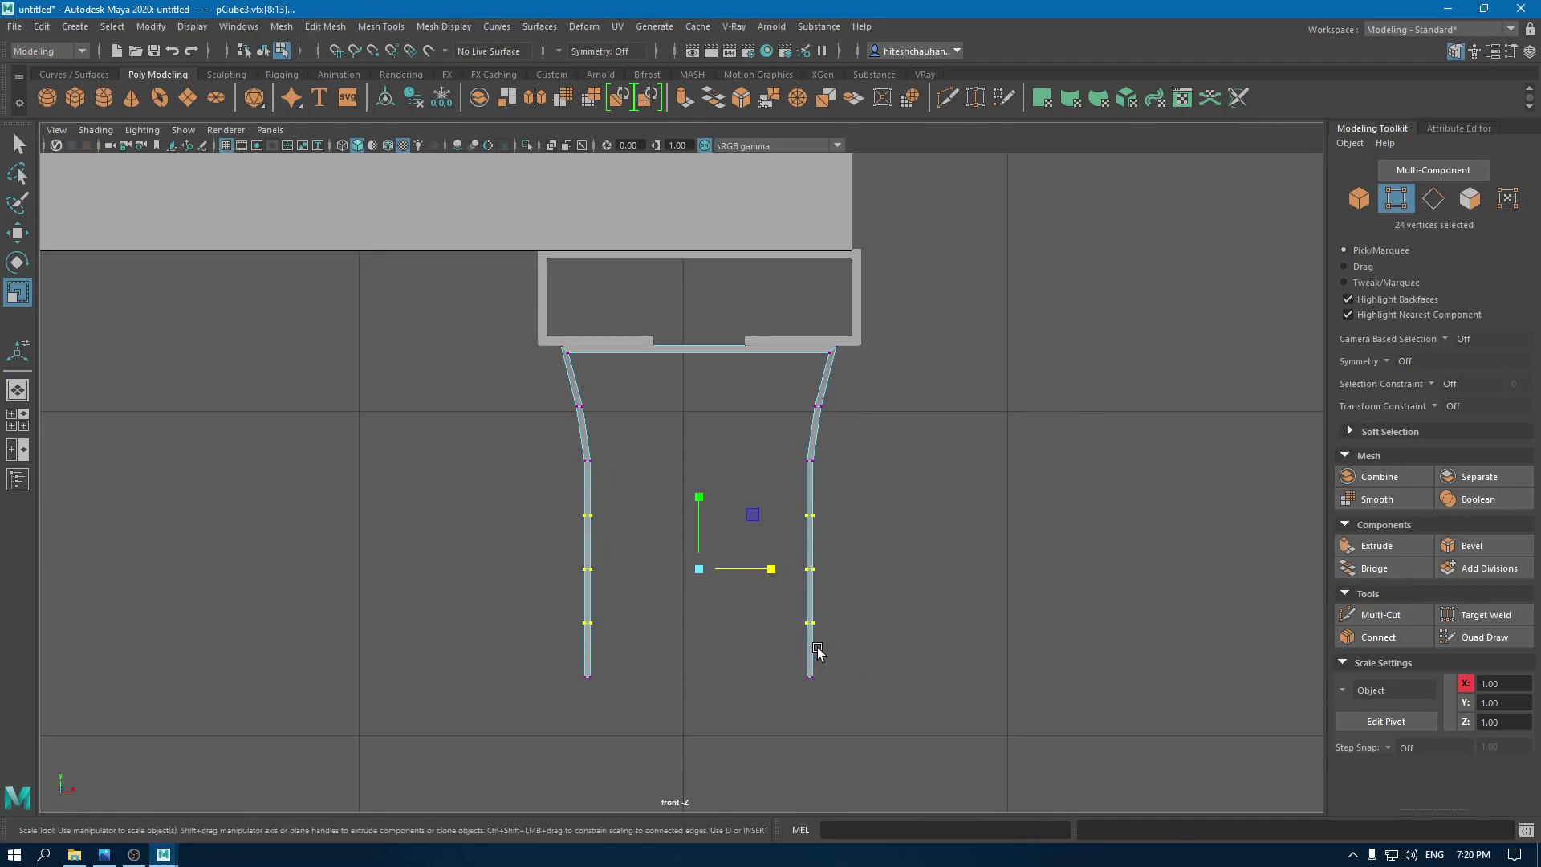
pyautogui.moveTo(878, 712); pyautogui.dragTo(422, 480)
pyautogui.moveTo(771, 595); pyautogui.dragTo(758, 596)
pyautogui.moveTo(543, 431); pyautogui.dragTo(768, 568)
pyautogui.moveTo(566, 557); pyautogui.dragTo(935, 745)
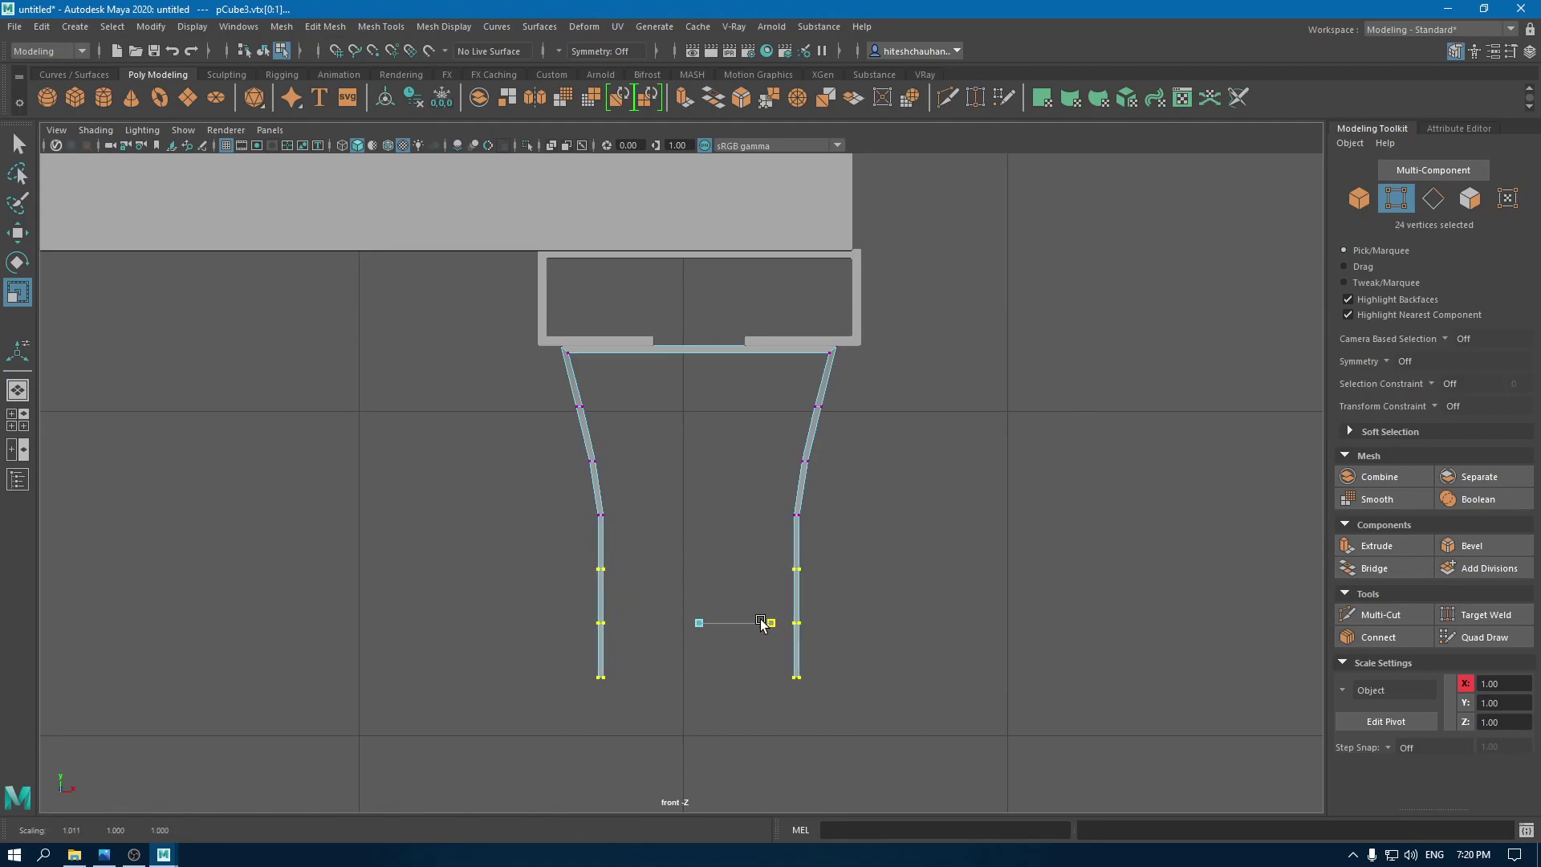
pyautogui.moveTo(768, 623); pyautogui.dragTo(755, 625)
pyautogui.moveTo(568, 502); pyautogui.dragTo(811, 699)
pyautogui.moveTo(771, 596); pyautogui.dragTo(769, 595)
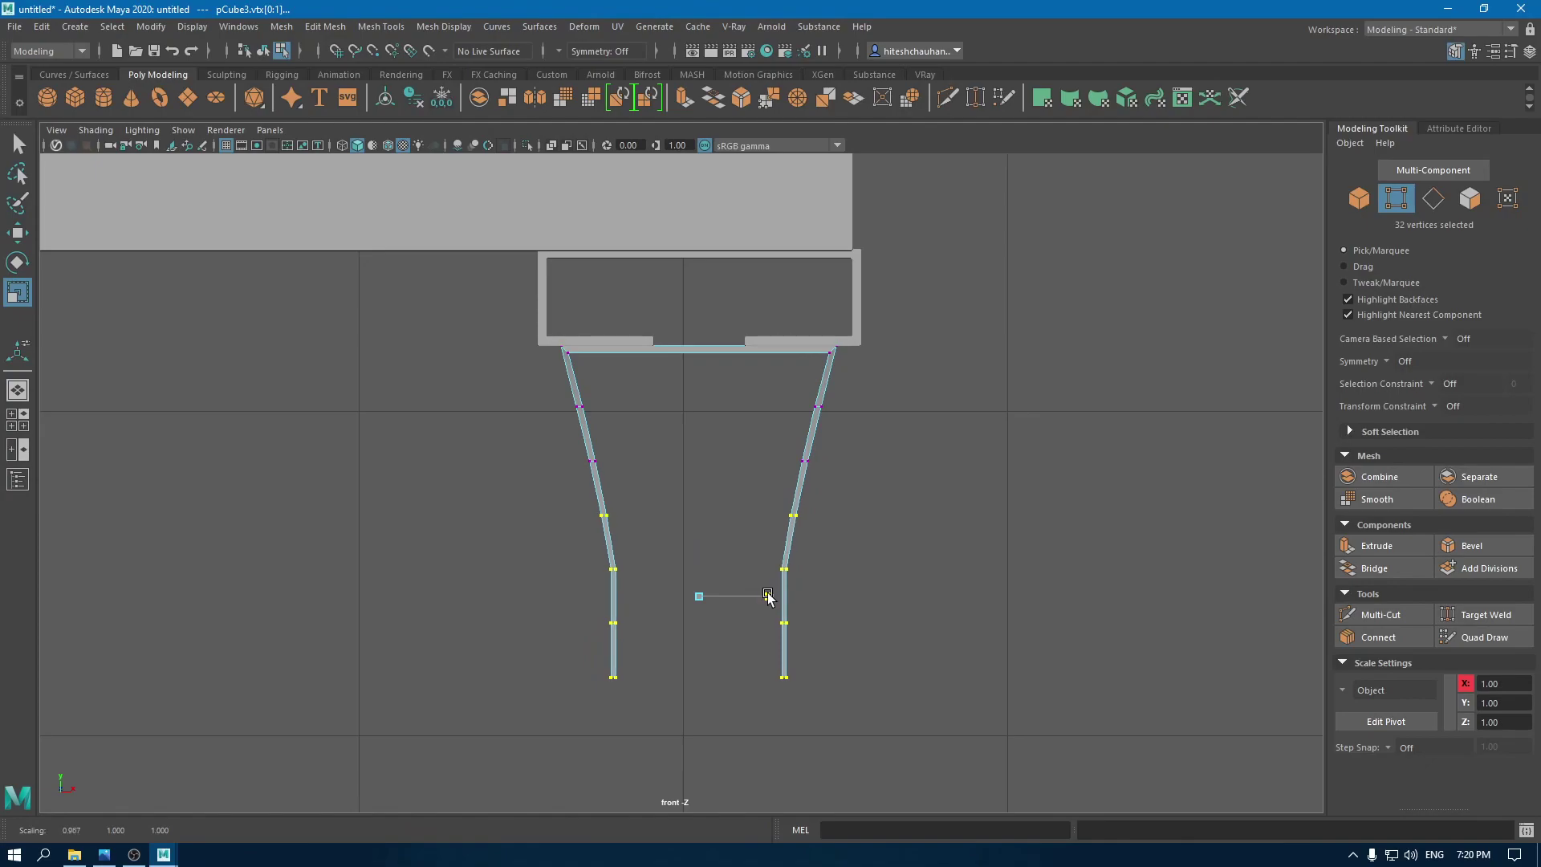
pyautogui.moveTo(592, 602); pyautogui.dragTo(885, 732)
pyautogui.moveTo(770, 648); pyautogui.dragTo(765, 652)
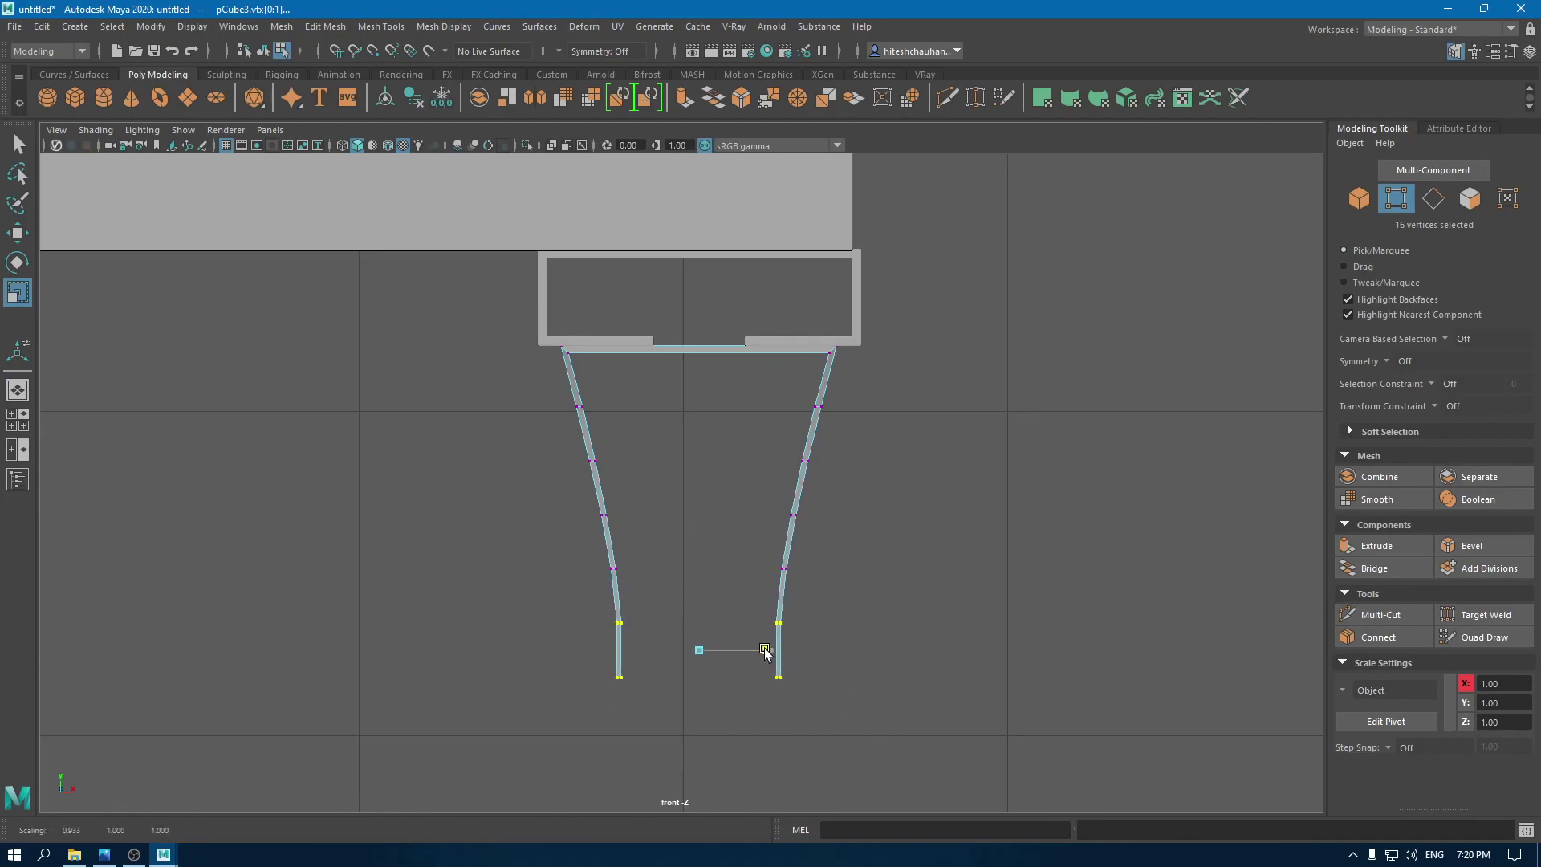
pyautogui.moveTo(615, 673); pyautogui.dragTo(765, 677)
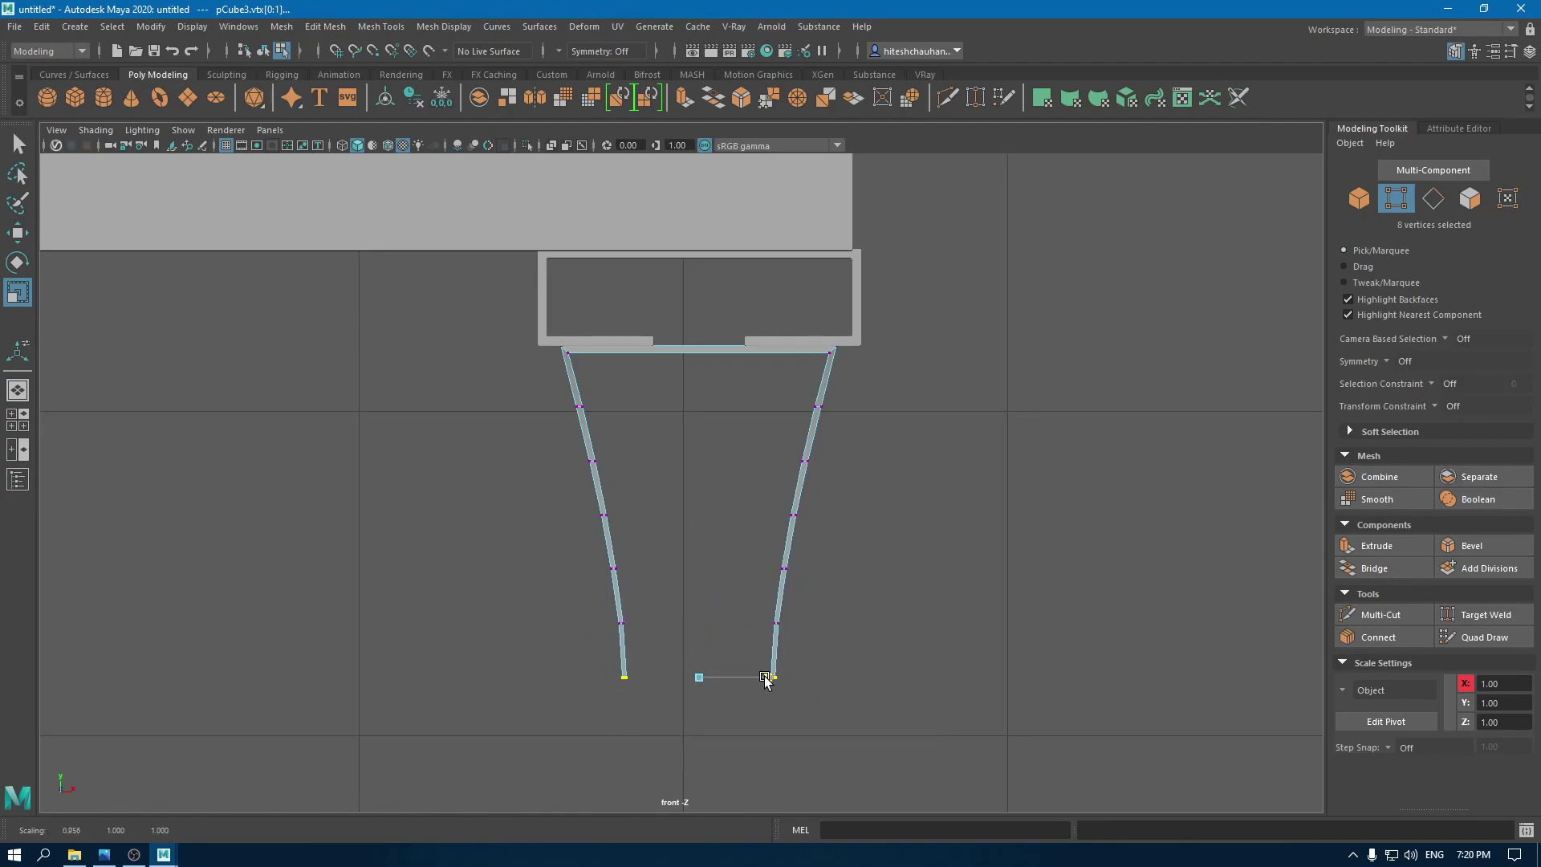
# Step: Return to object mode in the perspective view and inspect the curved bracket from below
pyautogui.press('space')
pyautogui.moveTo(773, 612); pyautogui.dragTo(799, 554)
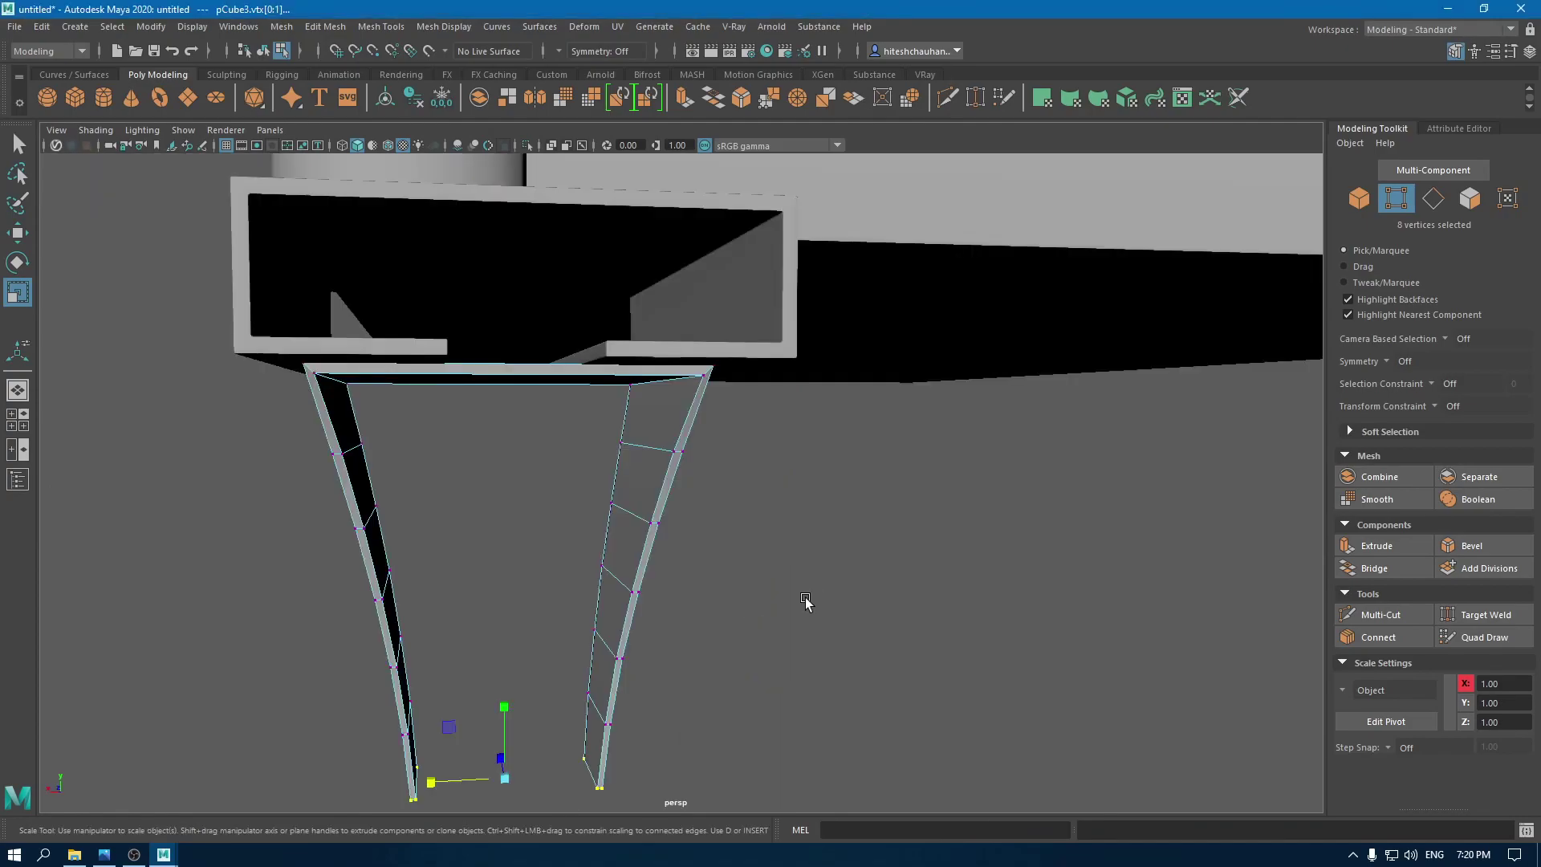
pyautogui.keyDown('alt'); pyautogui.moveTo(805, 600); pyautogui.dragTo(709, 506, button='right'); pyautogui.keyUp('alt')
pyautogui.keyDown('alt'); pyautogui.moveTo(709, 505); pyautogui.dragTo(851, 562); pyautogui.keyUp('alt')
pyautogui.keyDown('alt'); pyautogui.moveTo(850, 562); pyautogui.dragTo(785, 481, button='right'); pyautogui.keyUp('alt')
pyautogui.moveTo(756, 409); pyautogui.dragTo(760, 503, button='right')
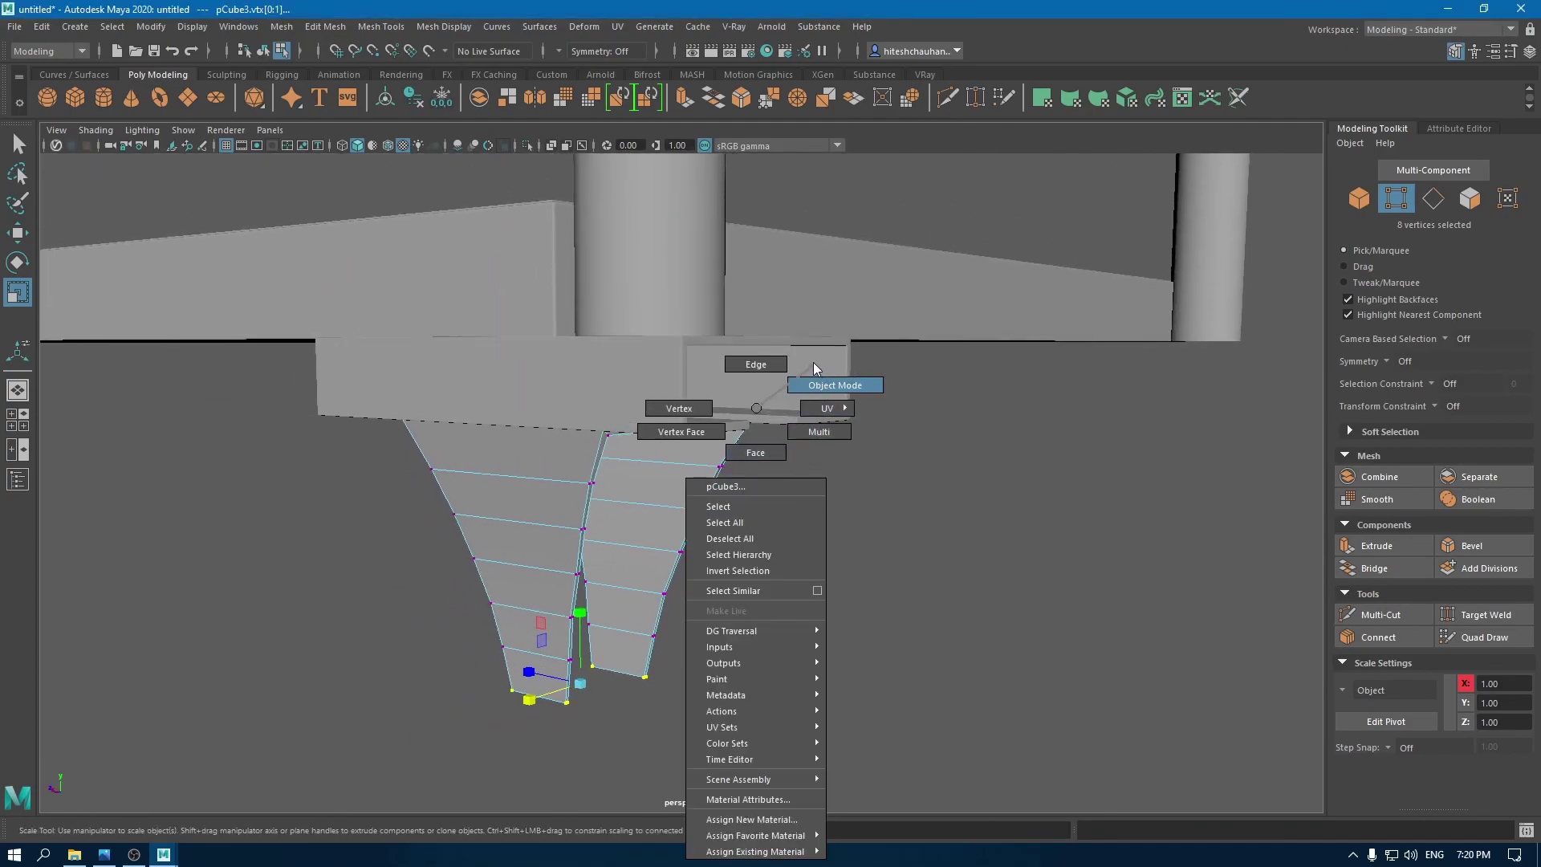
pyautogui.moveTo(812, 362); pyautogui.dragTo(815, 370, button='right')
pyautogui.keyDown('alt'); pyautogui.moveTo(815, 369); pyautogui.dragTo(681, 600); pyautogui.keyUp('alt')
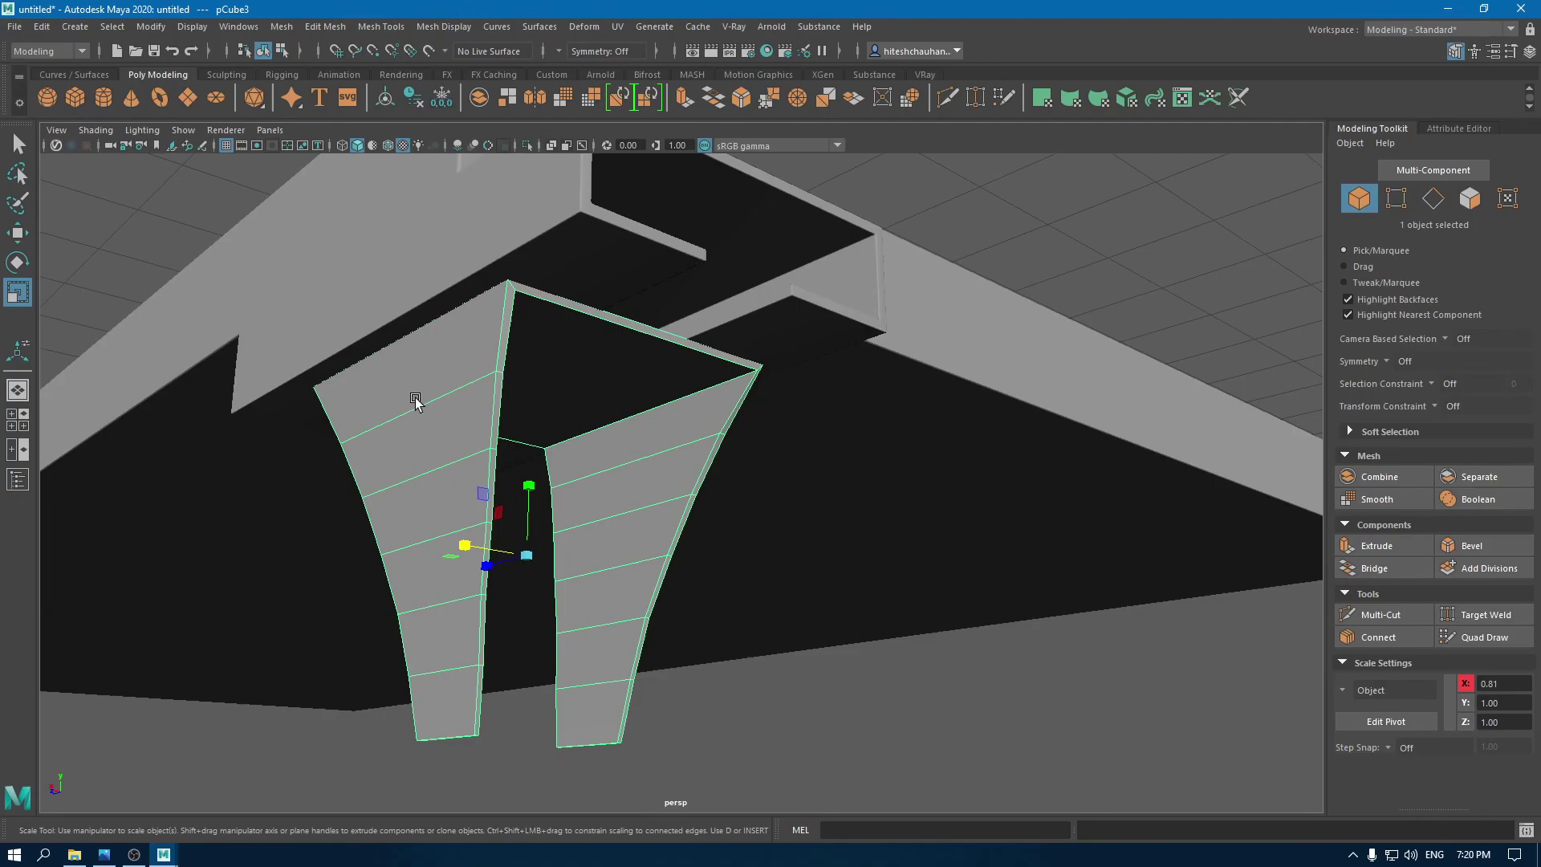
# Step: Bevel the bracket's border edge loops on both sides, together with the edges at the leg ends
pyautogui.moveTo(416, 399); pyautogui.dragTo(414, 357, button='right')
pyautogui.doubleClick(498, 334)
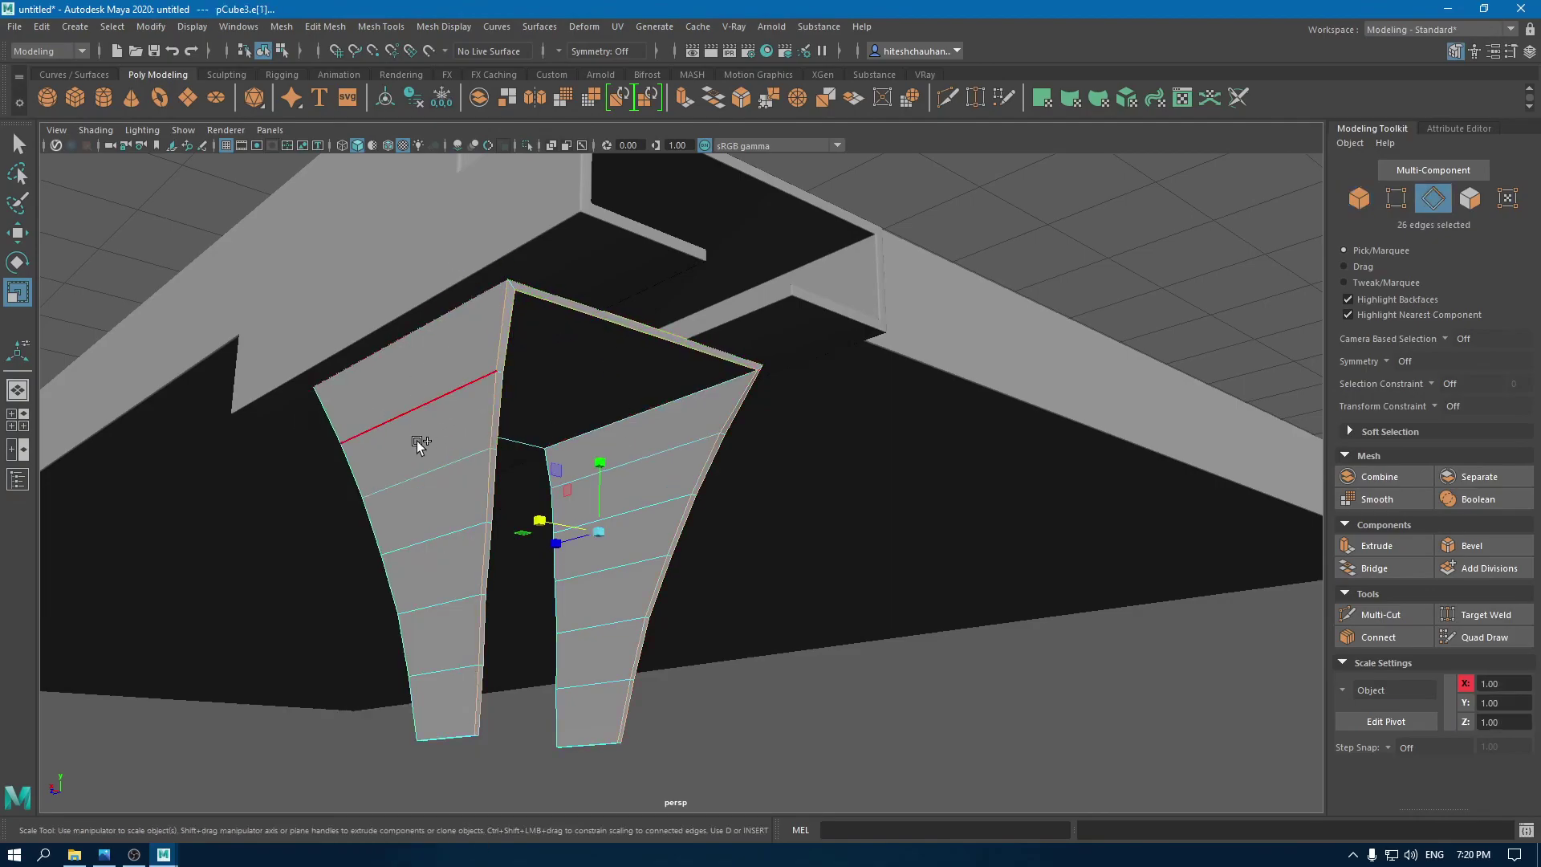
pyautogui.keyDown('shift'); pyautogui.doubleClick(332, 432); pyautogui.keyUp('shift')
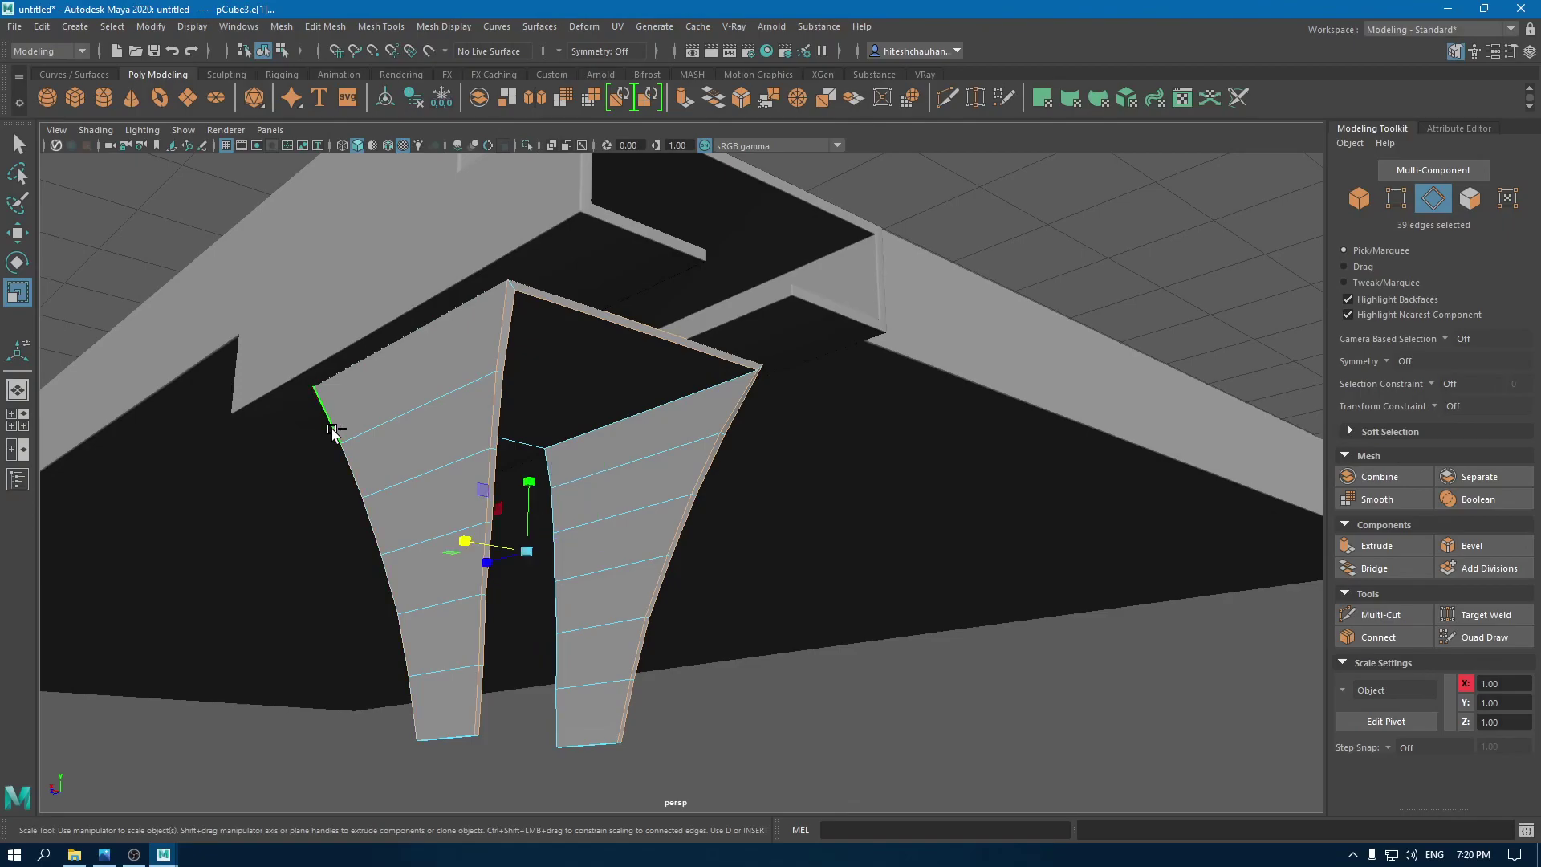
pyautogui.keyDown('shift'); pyautogui.doubleClick(561, 503); pyautogui.keyUp('shift')
pyautogui.keyDown('shift'); pyautogui.doubleClick(509, 281); pyautogui.keyUp('shift')
pyautogui.keyDown('alt'); pyautogui.moveTo(643, 750); pyautogui.dragTo(595, 778); pyautogui.keyUp('alt')
pyautogui.keyDown('alt'); pyautogui.moveTo(595, 778); pyautogui.dragTo(501, 534, button='middle'); pyautogui.keyUp('alt')
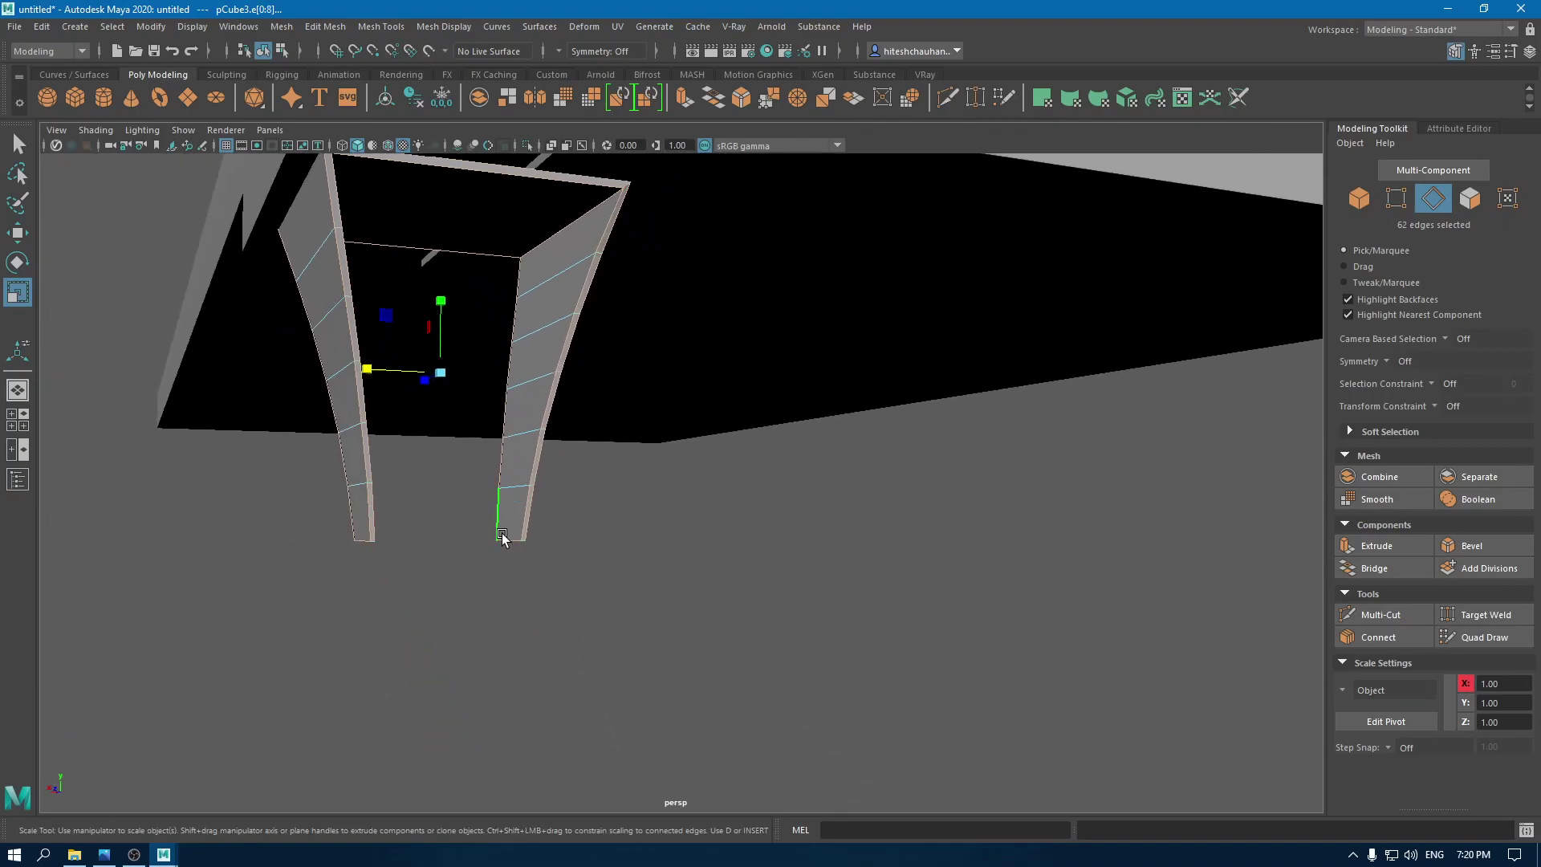
pyautogui.keyDown('ctrl'); pyautogui.keyDown('shift'); pyautogui.moveTo(499, 601); pyautogui.dragTo(242, 510); pyautogui.keyUp('shift'); pyautogui.keyUp('ctrl')
pyautogui.keyDown('alt'); pyautogui.moveTo(430, 543); pyautogui.dragTo(688, 578); pyautogui.keyUp('alt')
pyautogui.keyDown('alt'); pyautogui.moveTo(688, 578); pyautogui.dragTo(664, 661, button='right'); pyautogui.keyUp('alt')
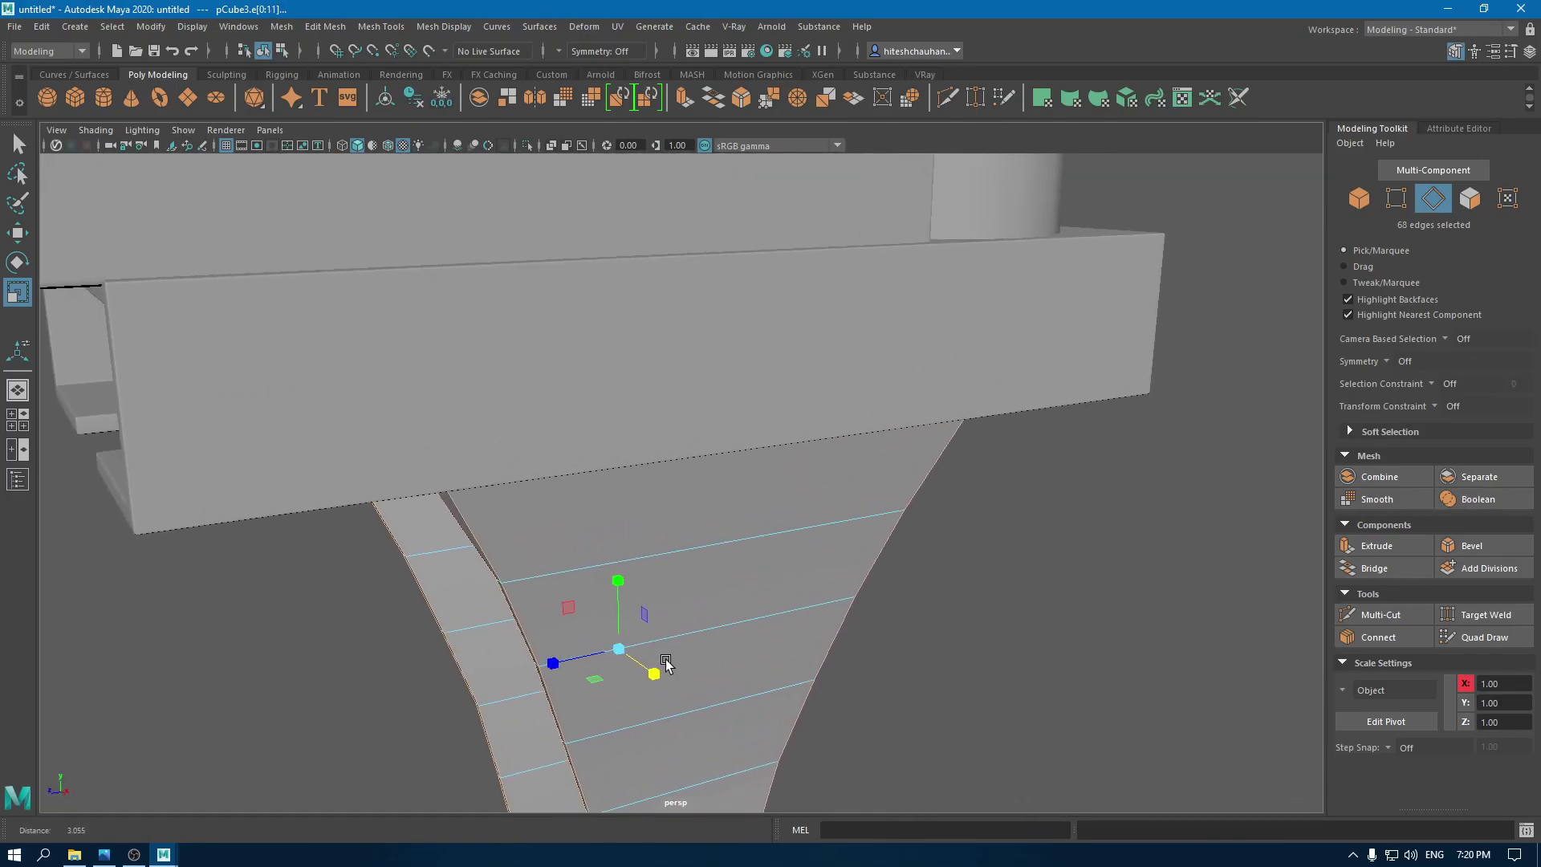
pyautogui.keyDown('alt'); pyautogui.moveTo(664, 660); pyautogui.dragTo(819, 509); pyautogui.keyUp('alt')
pyautogui.keyDown('shift'); pyautogui.moveTo(847, 404); pyautogui.dragTo(906, 411, button='right'); pyautogui.keyUp('shift')
pyautogui.keyDown('alt'); pyautogui.moveTo(905, 411); pyautogui.dragTo(1001, 613); pyautogui.keyUp('alt')
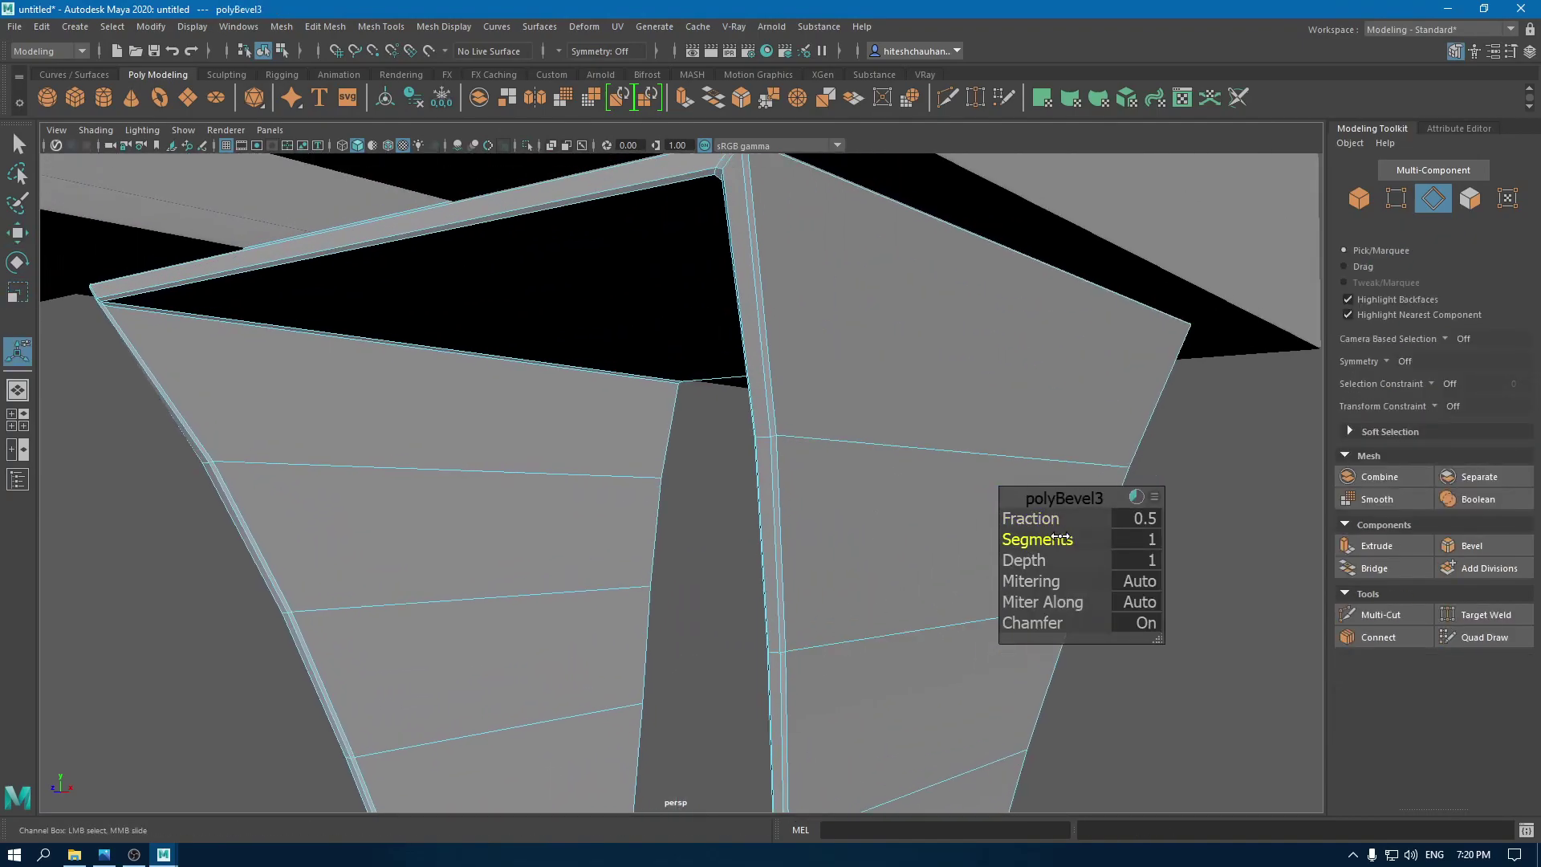
# Step: Set the bracket bevel to 2 segments with a fraction of 0.3 and return to object mode
pyautogui.moveTo(1061, 538); pyautogui.dragTo(1026, 520)
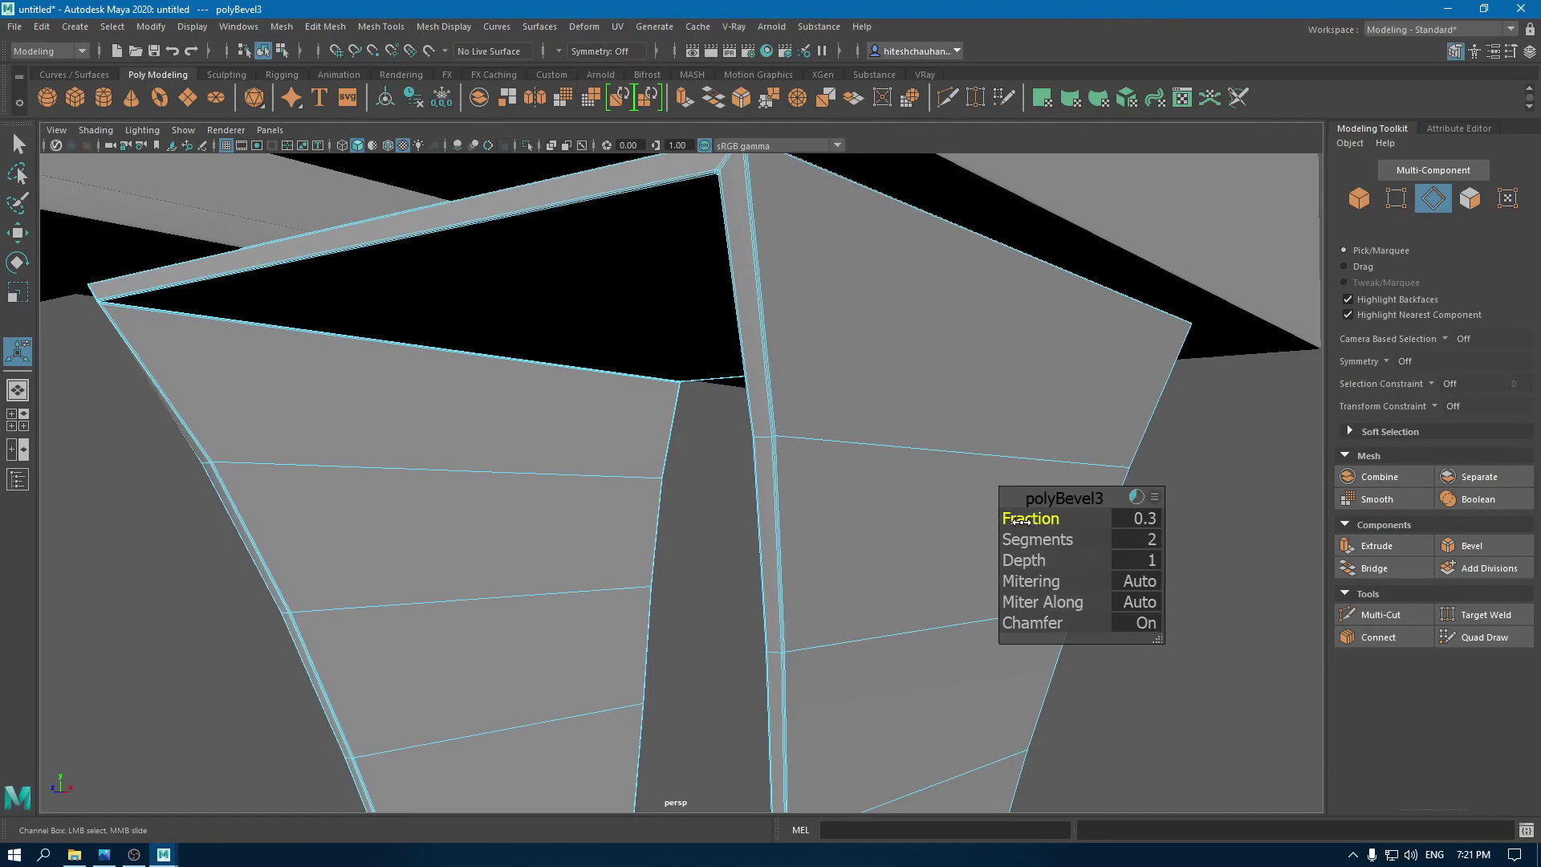
pyautogui.press('w')
pyautogui.moveTo(889, 468); pyautogui.dragTo(997, 427, button='right')
pyautogui.click(1134, 718)
pyautogui.keyDown('alt'); pyautogui.moveTo(1134, 719); pyautogui.dragTo(583, 498); pyautogui.keyUp('alt')
# Step: Select all edges of the curved bracket from the front view, soften them, and return to object mode
pyautogui.click(585, 554)
pyautogui.press('space')
pyautogui.moveTo(585, 557); pyautogui.dragTo(608, 659)
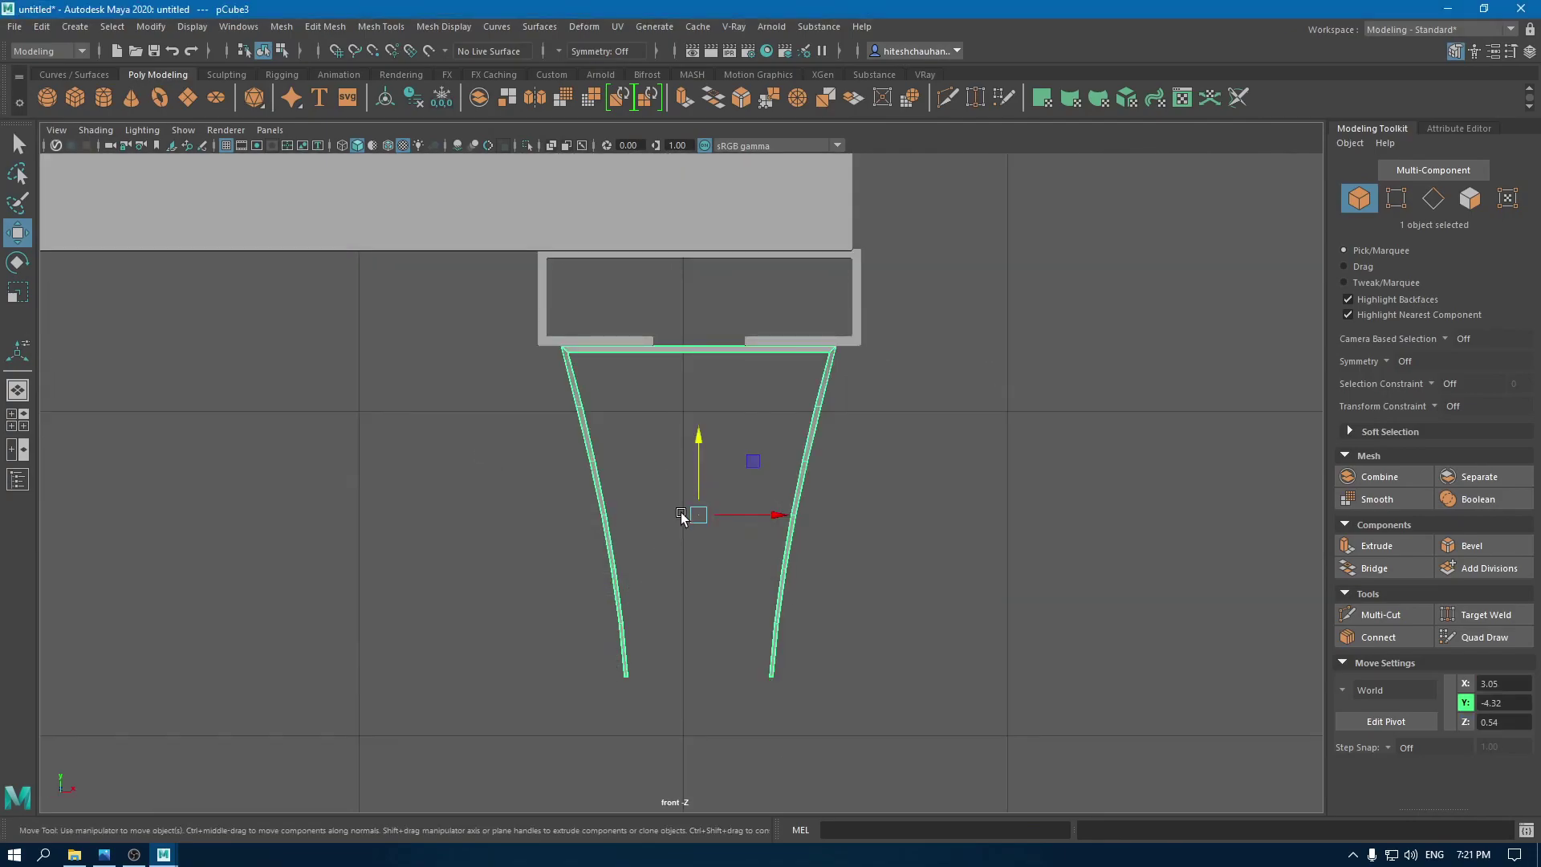
pyautogui.moveTo(675, 411); pyautogui.dragTo(582, 365, button='right')
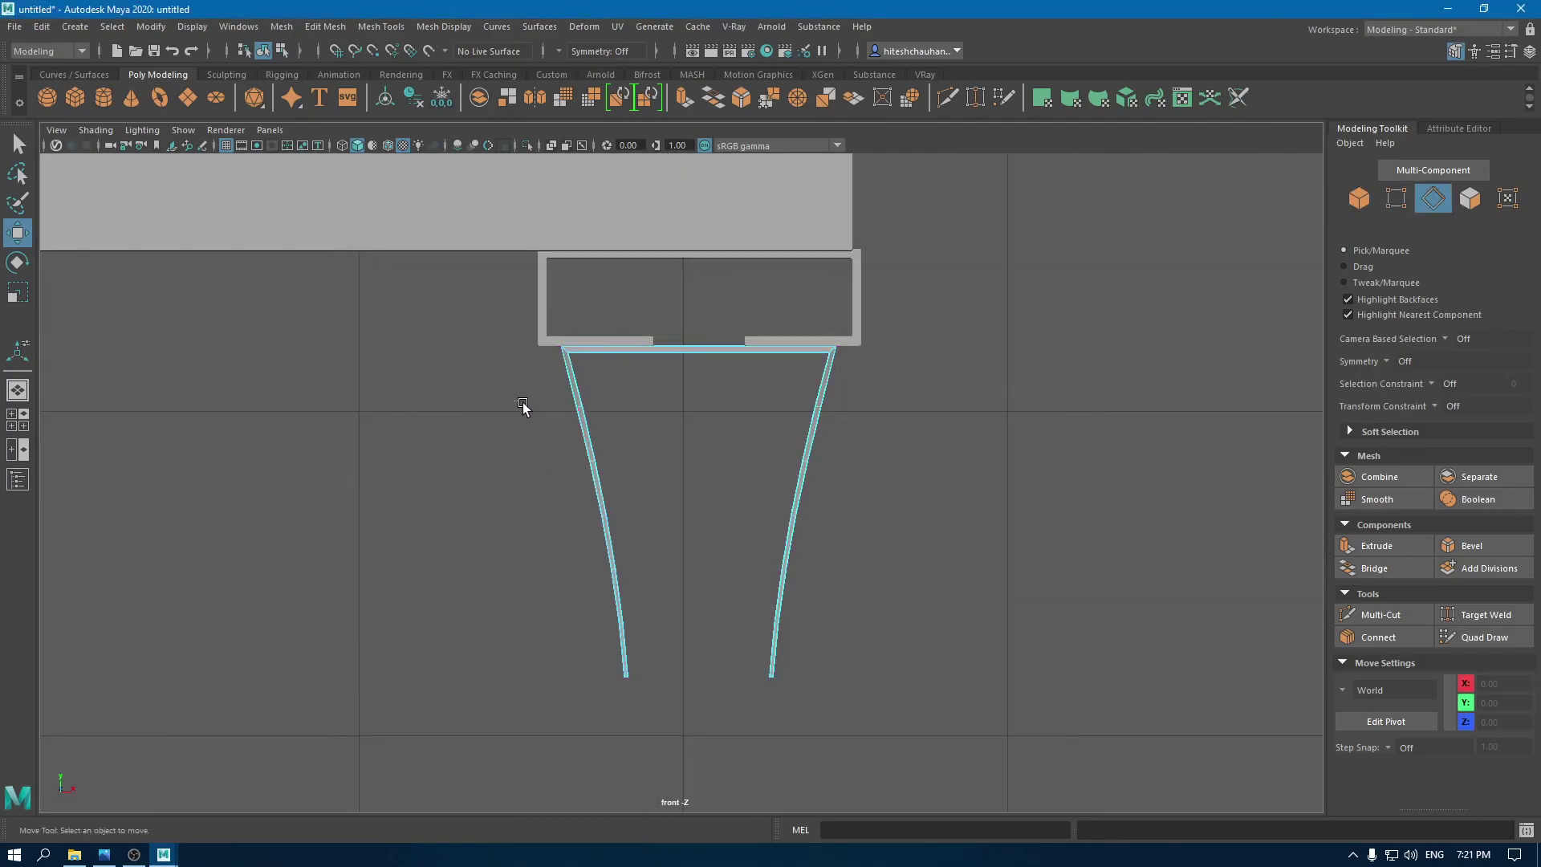
pyautogui.moveTo(523, 402); pyautogui.dragTo(864, 647)
pyautogui.moveTo(829, 585); pyautogui.dragTo(640, 426)
pyautogui.click(444, 26)
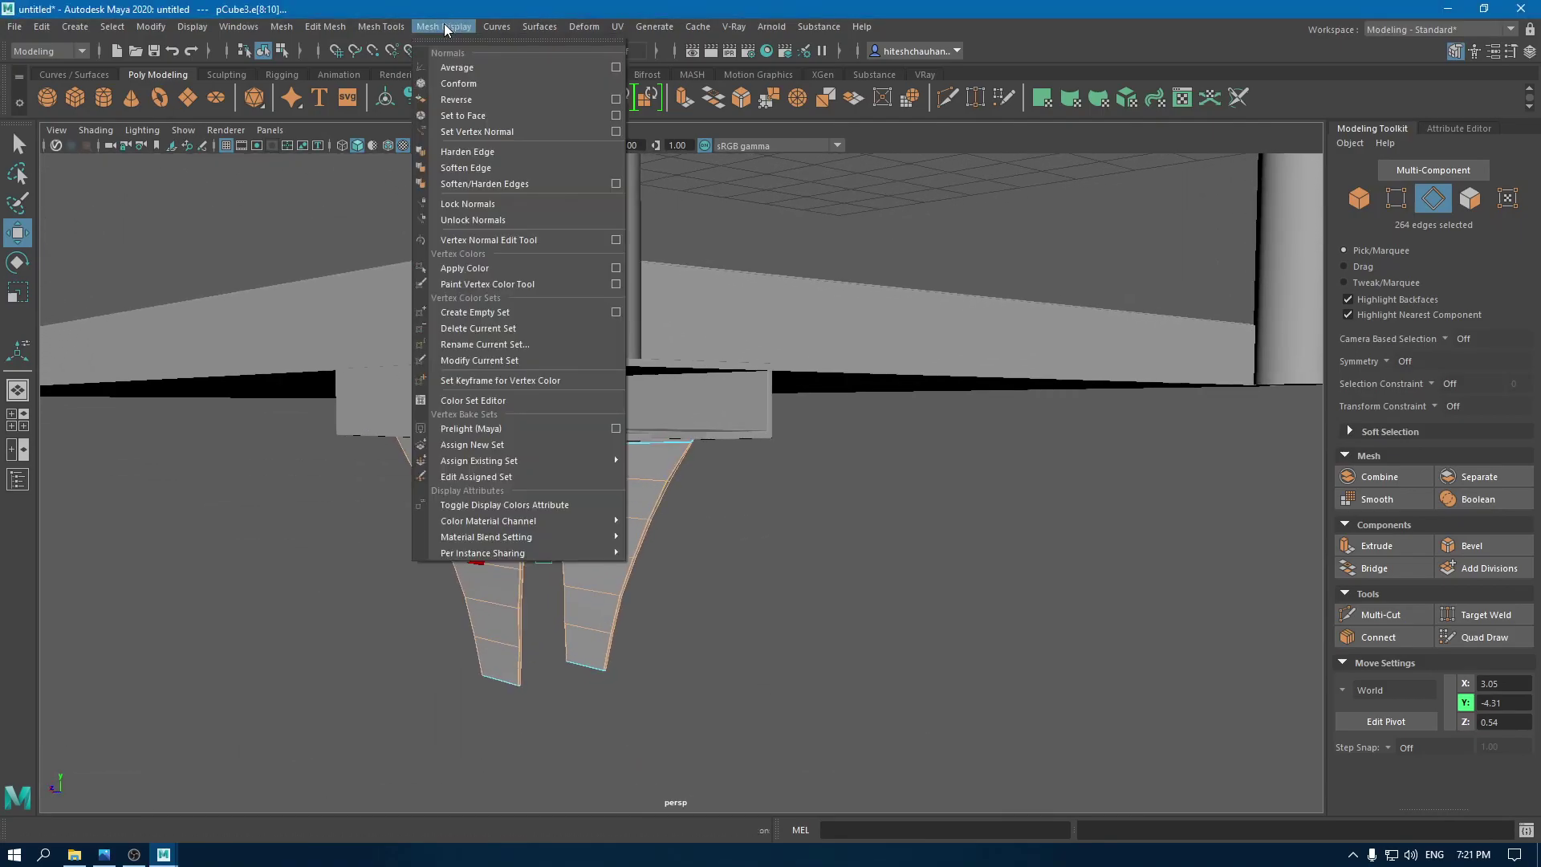
pyautogui.click(482, 168)
pyautogui.moveTo(298, 469); pyautogui.dragTo(374, 331, button='right')
pyautogui.click(354, 540)
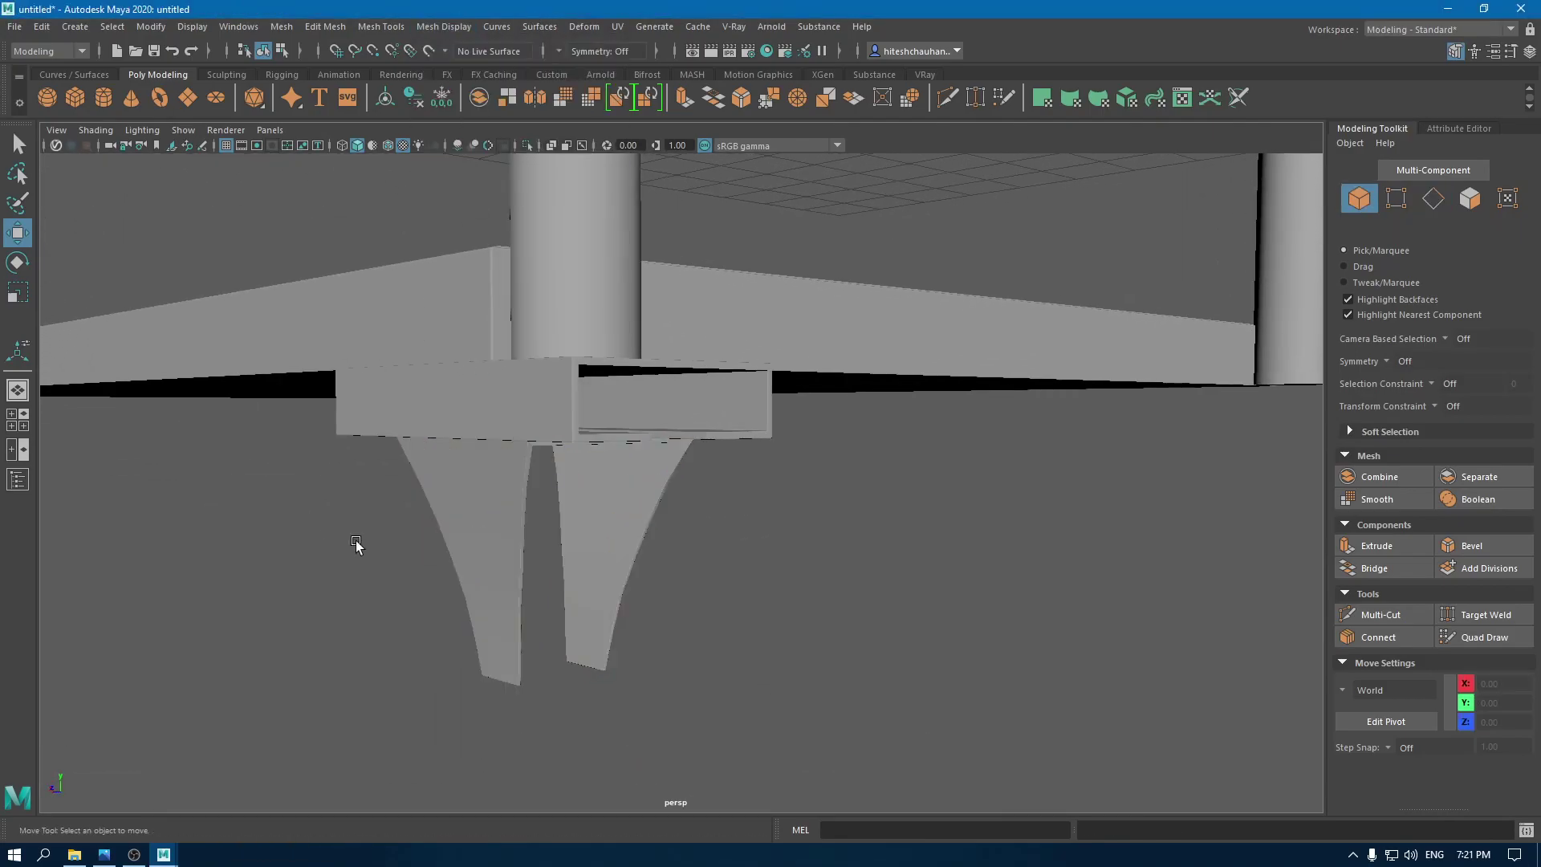
# Step: Create a polygon torus and move it down along Y to about -6.03, below the tray
pyautogui.keyDown('alt'); pyautogui.moveTo(355, 541); pyautogui.dragTo(543, 573); pyautogui.keyUp('alt')
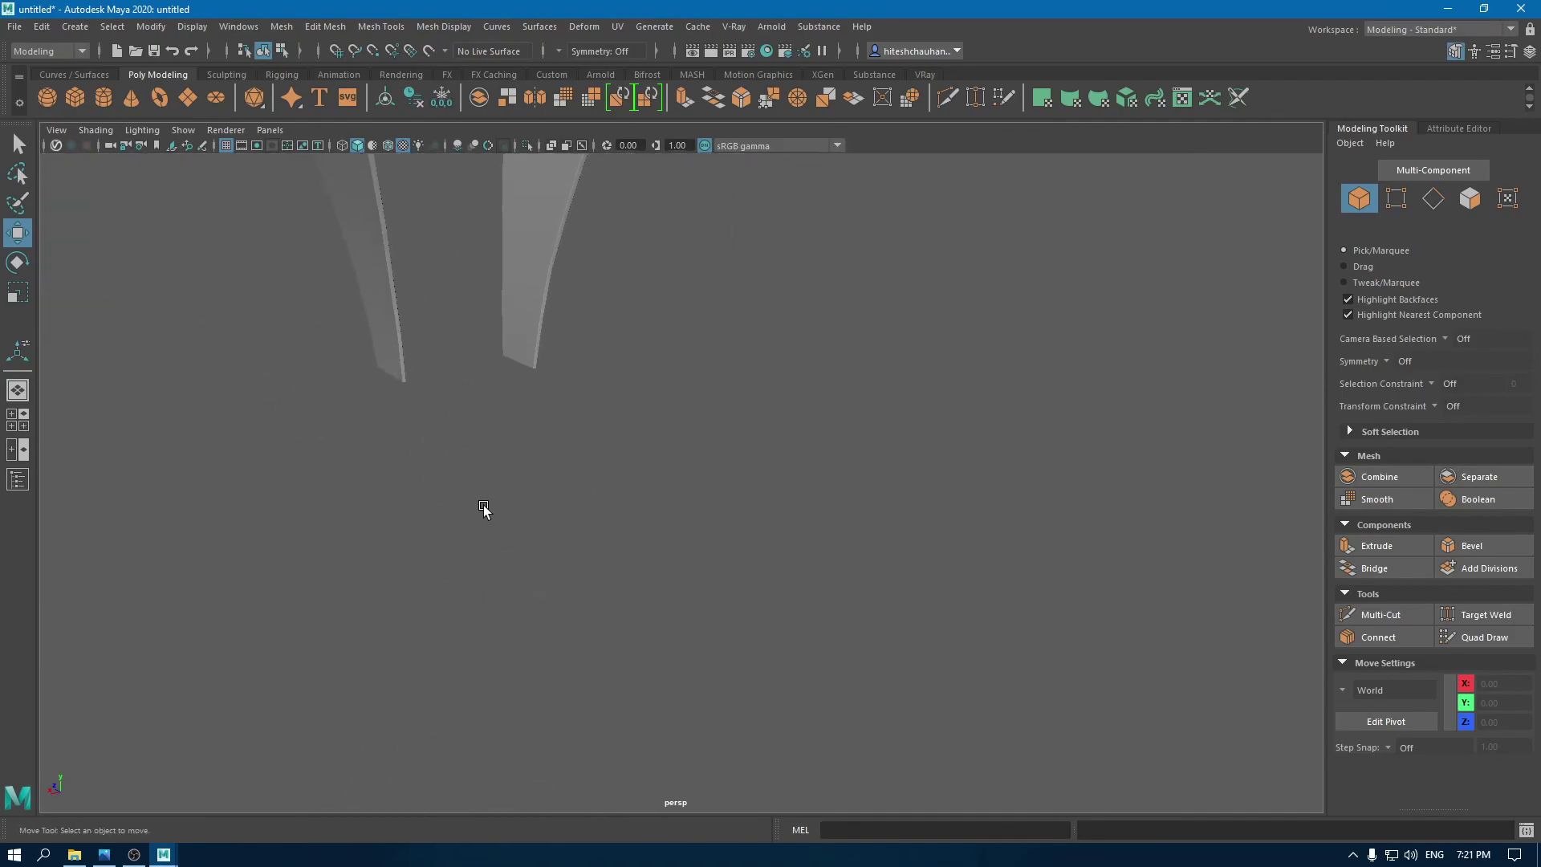
pyautogui.keyDown('alt'); pyautogui.moveTo(483, 504); pyautogui.dragTo(546, 571); pyautogui.keyUp('alt')
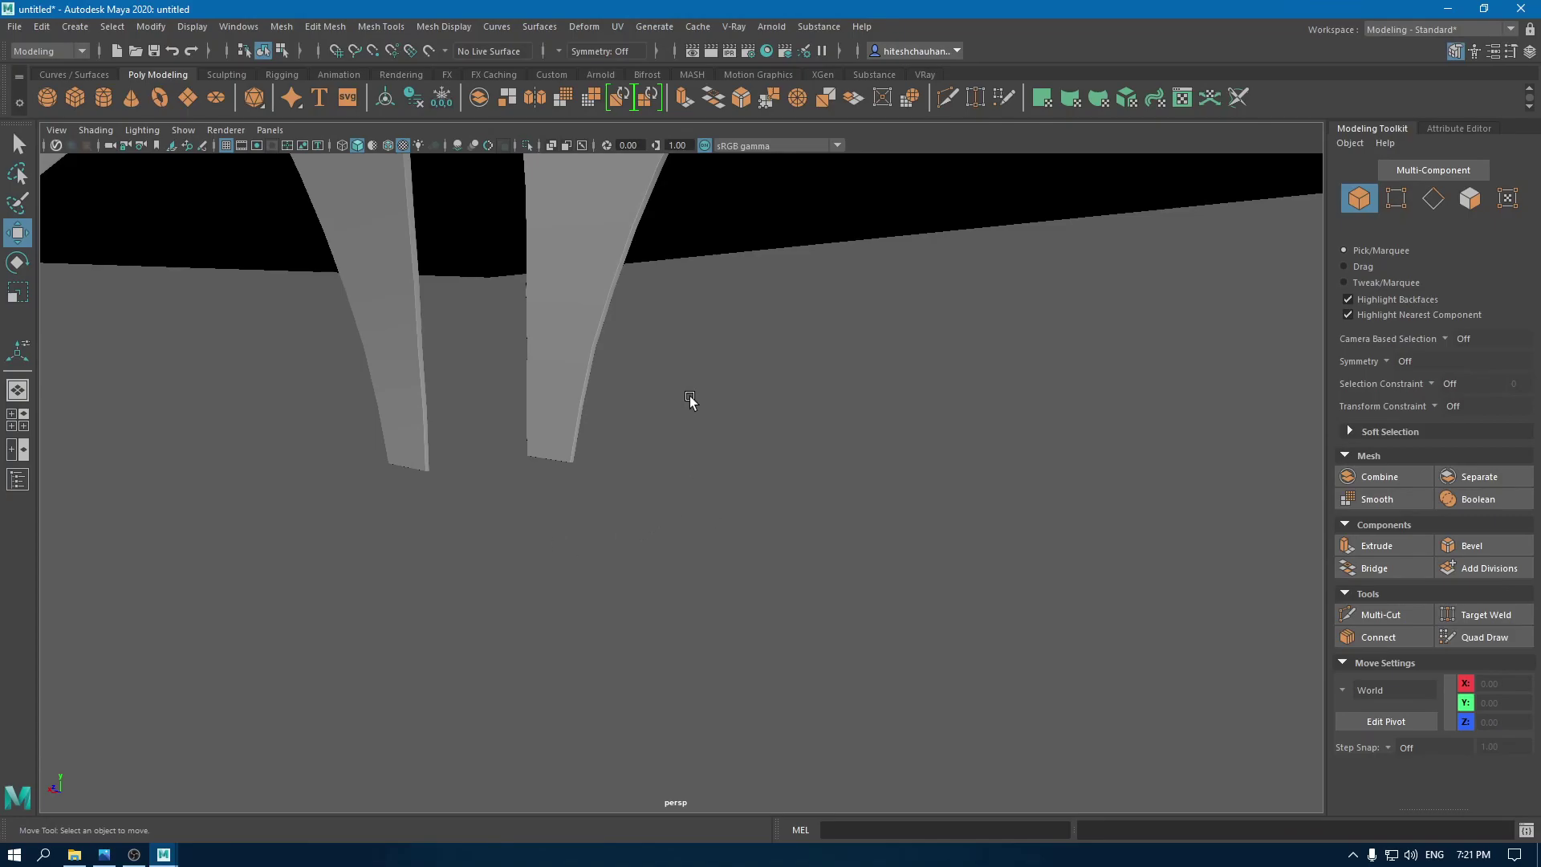
pyautogui.keyDown('shift'); pyautogui.rightClick(711, 361); pyautogui.keyUp('shift')
pyautogui.click(766, 383)
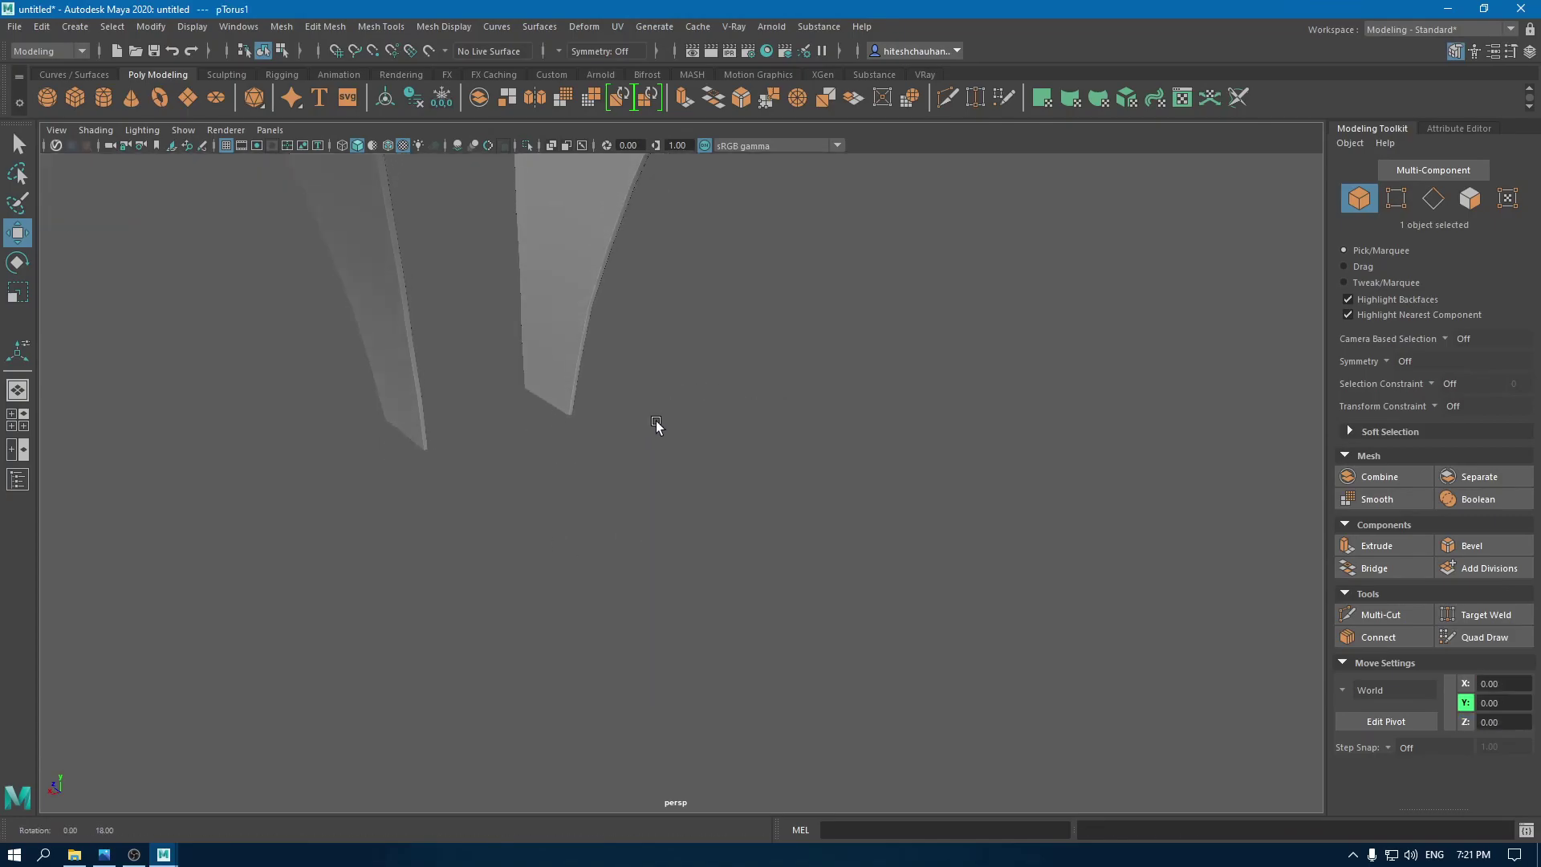
pyautogui.keyDown('alt'); pyautogui.moveTo(657, 421); pyautogui.dragTo(757, 501); pyautogui.keyUp('alt')
pyautogui.keyDown('alt'); pyautogui.moveTo(822, 699); pyautogui.dragTo(840, 606); pyautogui.keyUp('alt')
pyautogui.keyDown('alt'); pyautogui.moveTo(840, 606); pyautogui.dragTo(843, 437, button='middle'); pyautogui.keyUp('alt')
pyautogui.keyDown('alt'); pyautogui.moveTo(843, 437); pyautogui.dragTo(832, 599, button='right'); pyautogui.keyUp('alt')
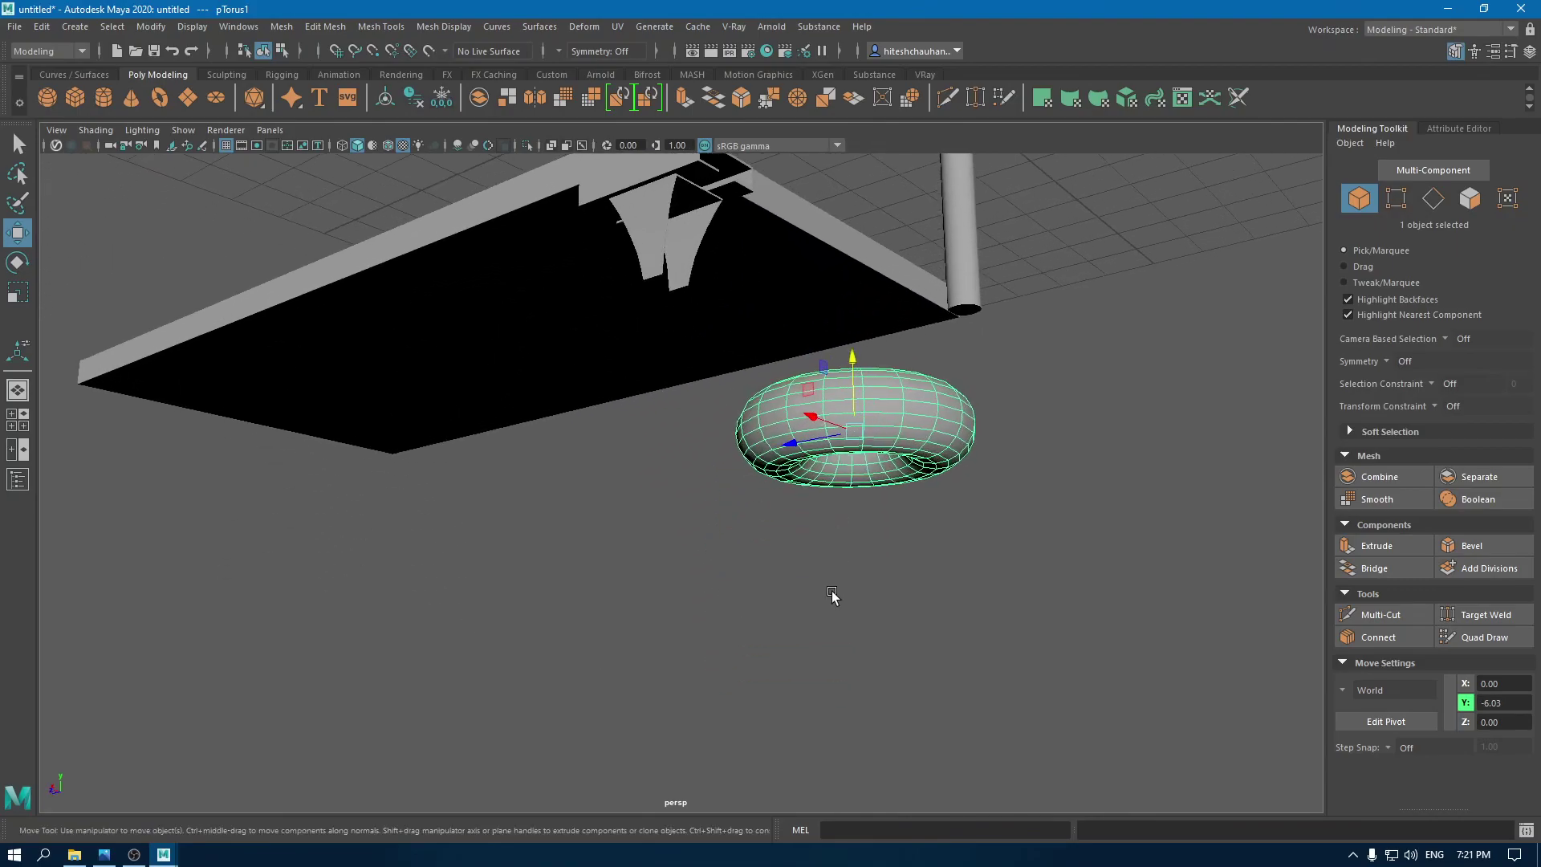
pyautogui.keyDown('alt'); pyautogui.moveTo(833, 599); pyautogui.dragTo(835, 620); pyautogui.keyUp('alt')
# Step: Rotate the torus a quarter turn so it stands upright like a wheel
pyautogui.press('e')
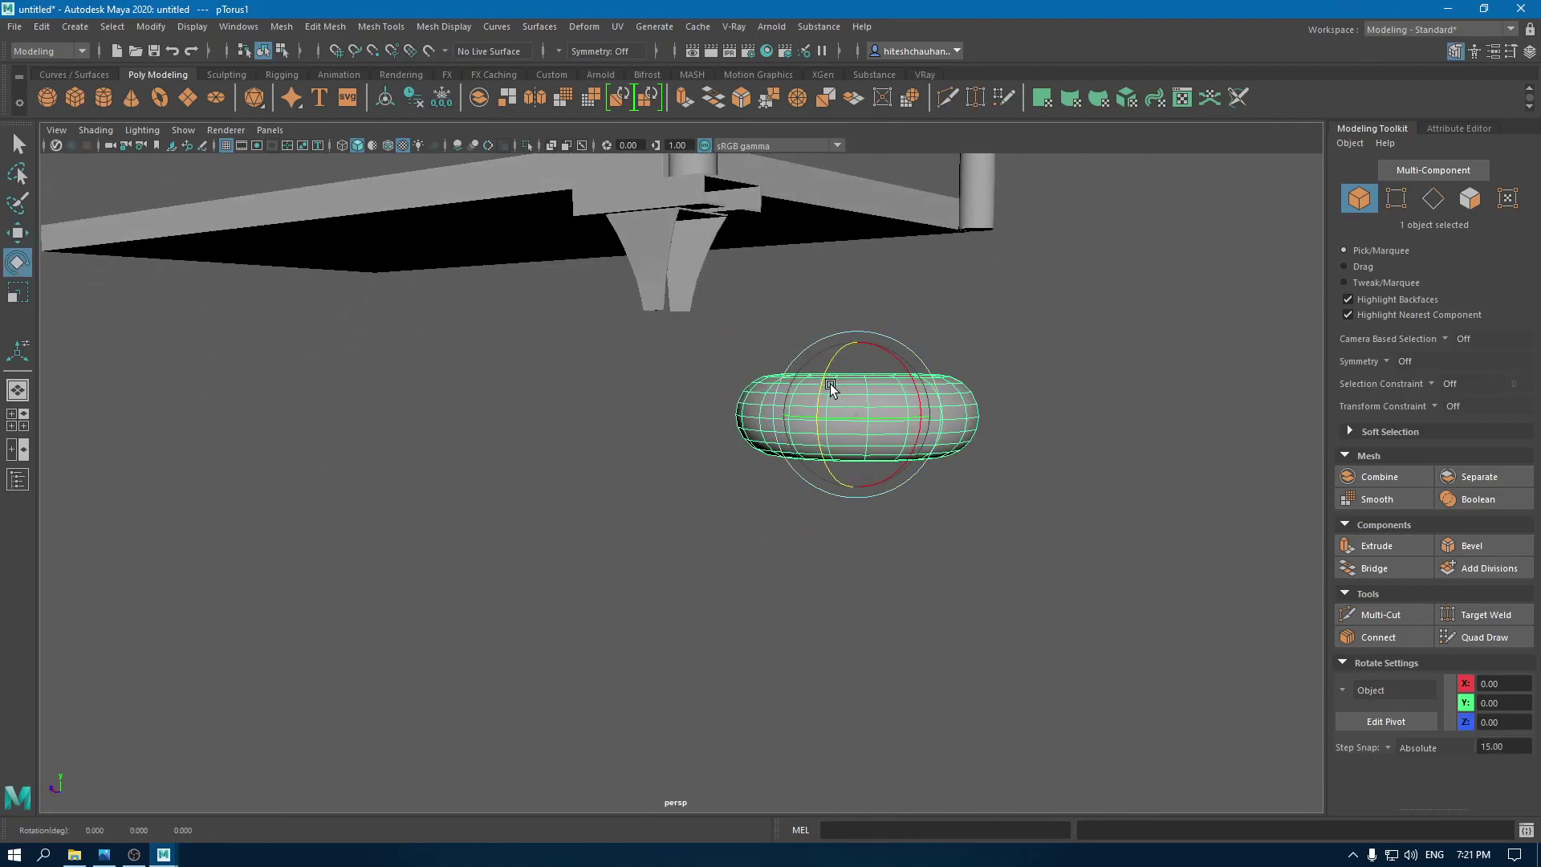
pyautogui.moveTo(837, 486)
pyautogui.mouseDown()
pyautogui.moveTo(815, 441)
pyautogui.moveTo(821, 484)
pyautogui.mouseUp()
pyautogui.press('w')
# Step: In the front view, move the torus beneath the bracket to about X 3.08 and Y -5.20
pyautogui.press('space')
pyautogui.moveTo(883, 424); pyautogui.dragTo(892, 464)
pyautogui.keyDown('alt'); pyautogui.moveTo(870, 536); pyautogui.dragTo(826, 354, button='right'); pyautogui.keyUp('alt')
pyautogui.moveTo(526, 576); pyautogui.dragTo(714, 536)
pyautogui.scroll(5, 746, 578)
pyautogui.keyDown('alt'); pyautogui.moveTo(734, 626); pyautogui.dragTo(763, 722, button='right'); pyautogui.keyUp('alt')
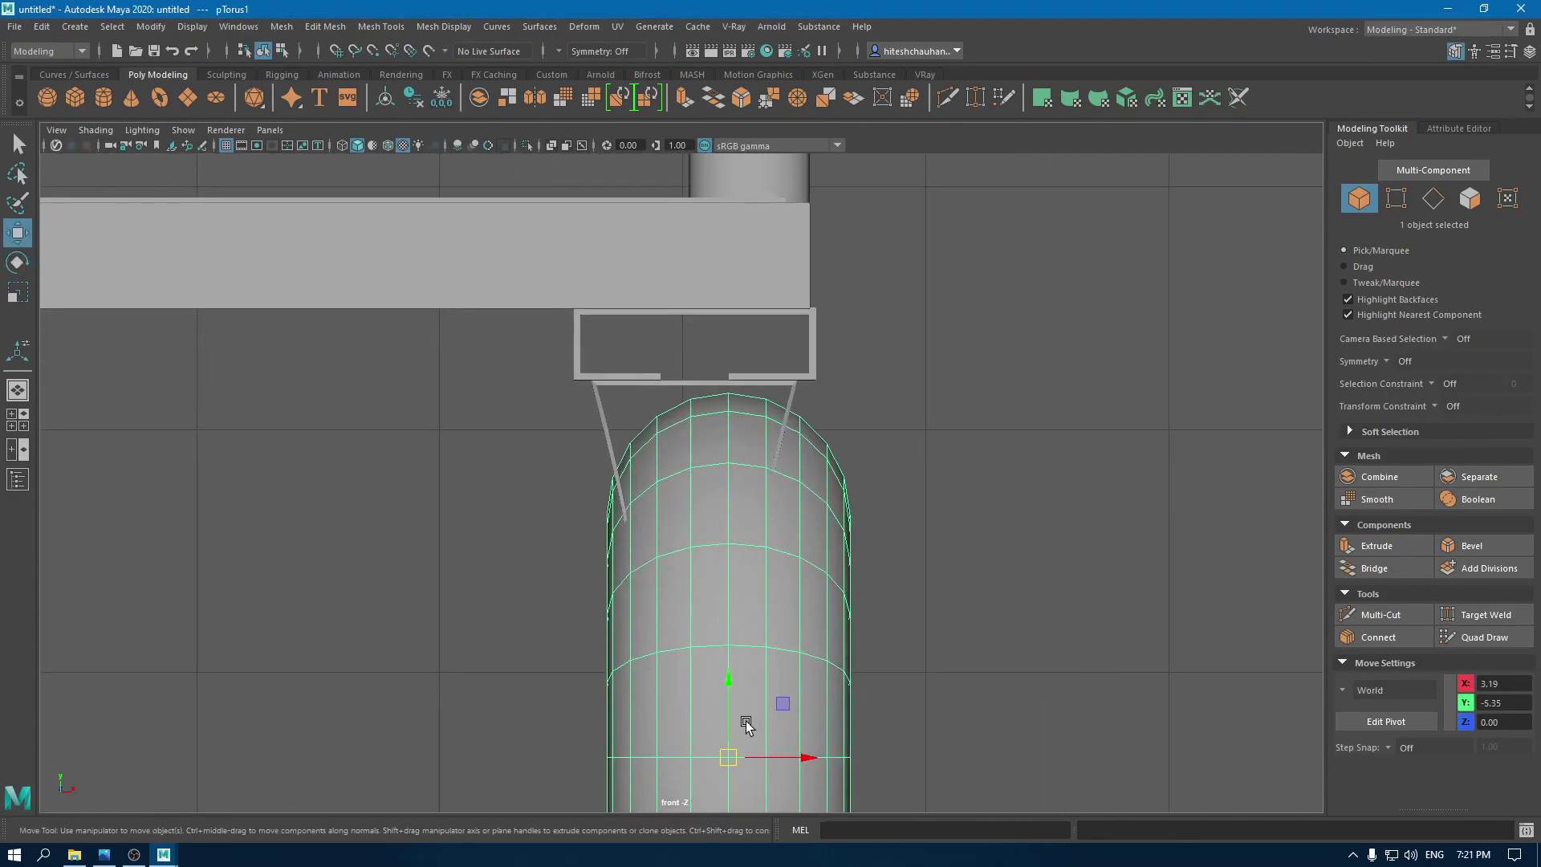
pyautogui.moveTo(727, 755); pyautogui.dragTo(702, 714)
pyautogui.keyDown('alt'); pyautogui.moveTo(702, 715); pyautogui.dragTo(691, 365, button='middle'); pyautogui.keyUp('alt')
pyautogui.keyDown('alt'); pyautogui.moveTo(759, 562); pyautogui.dragTo(788, 619, button='right'); pyautogui.keyUp('alt')
pyautogui.scroll(-5, 790, 622)
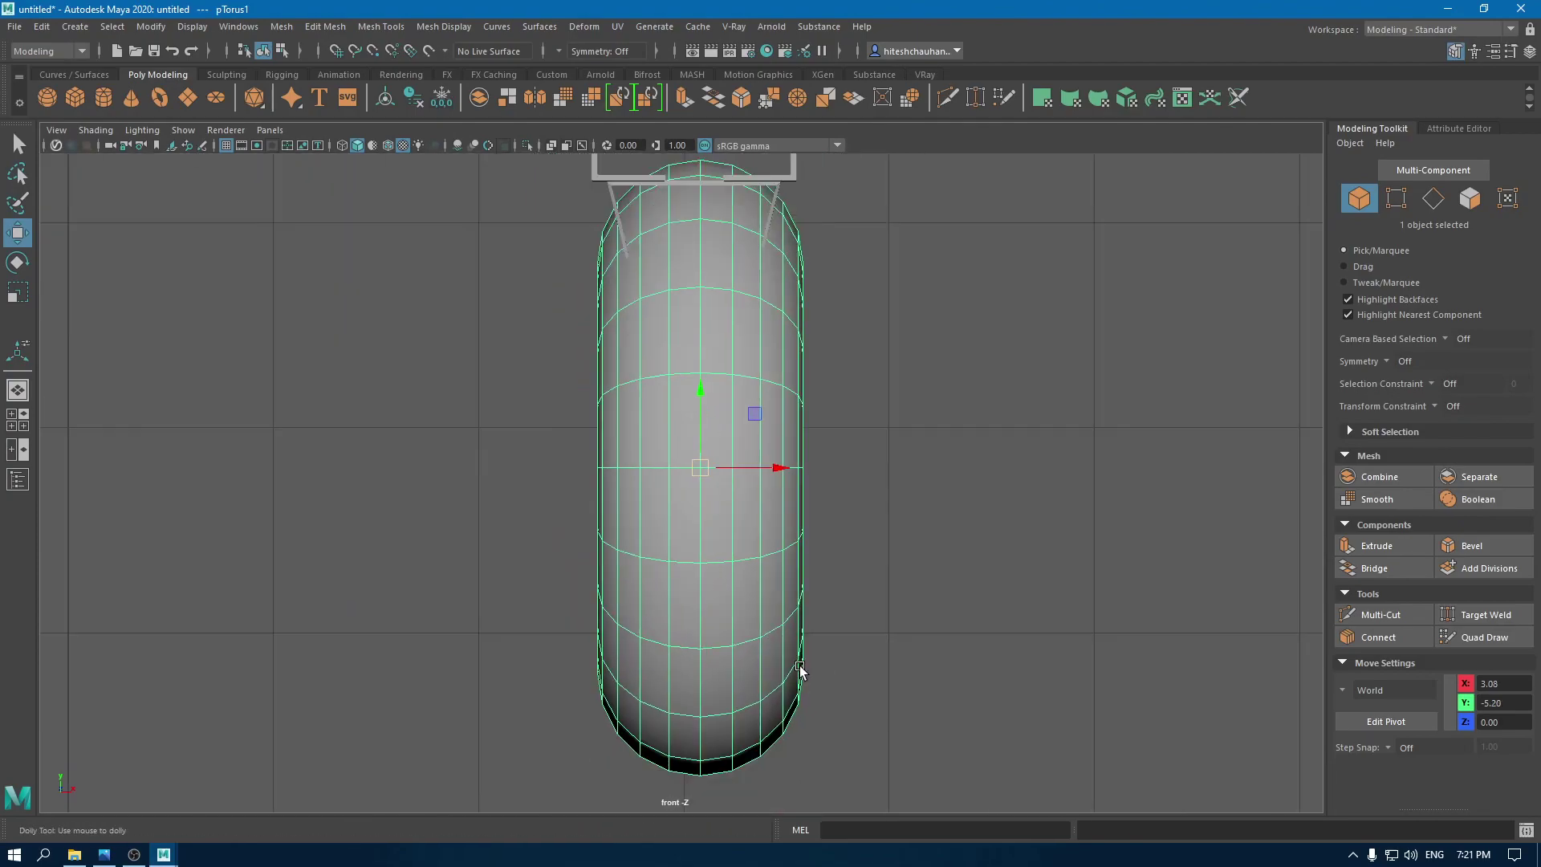
# Step: Reduce the torus's radius and section radius until the wheel is narrow enough to fit between the bracket legs
pyautogui.press('t')
pyautogui.scroll(1, 851, 560)
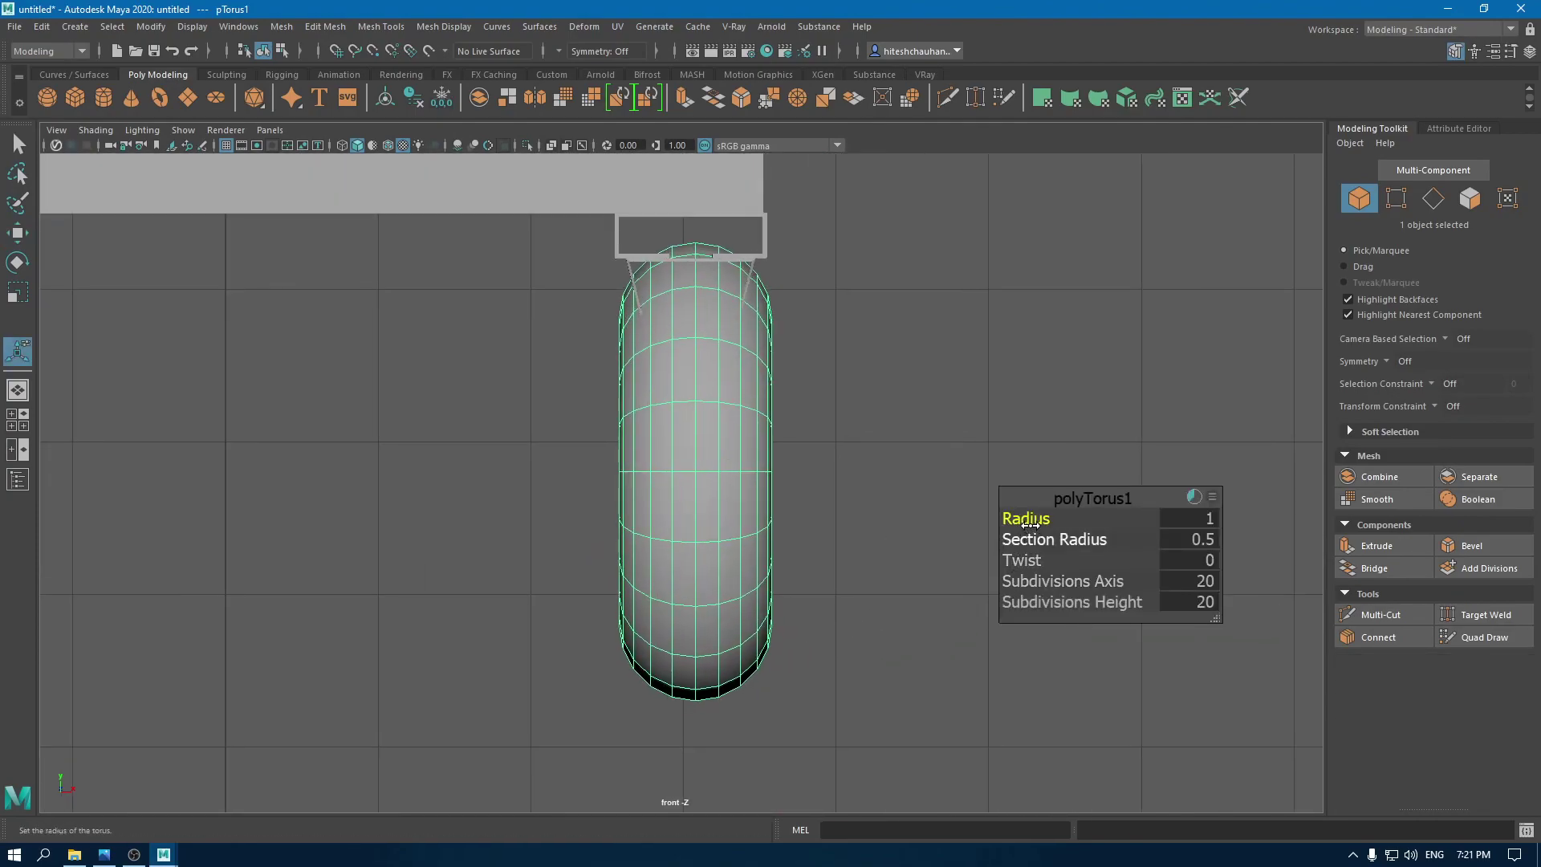
pyautogui.moveTo(1026, 518); pyautogui.dragTo(878, 525)
pyautogui.press('w')
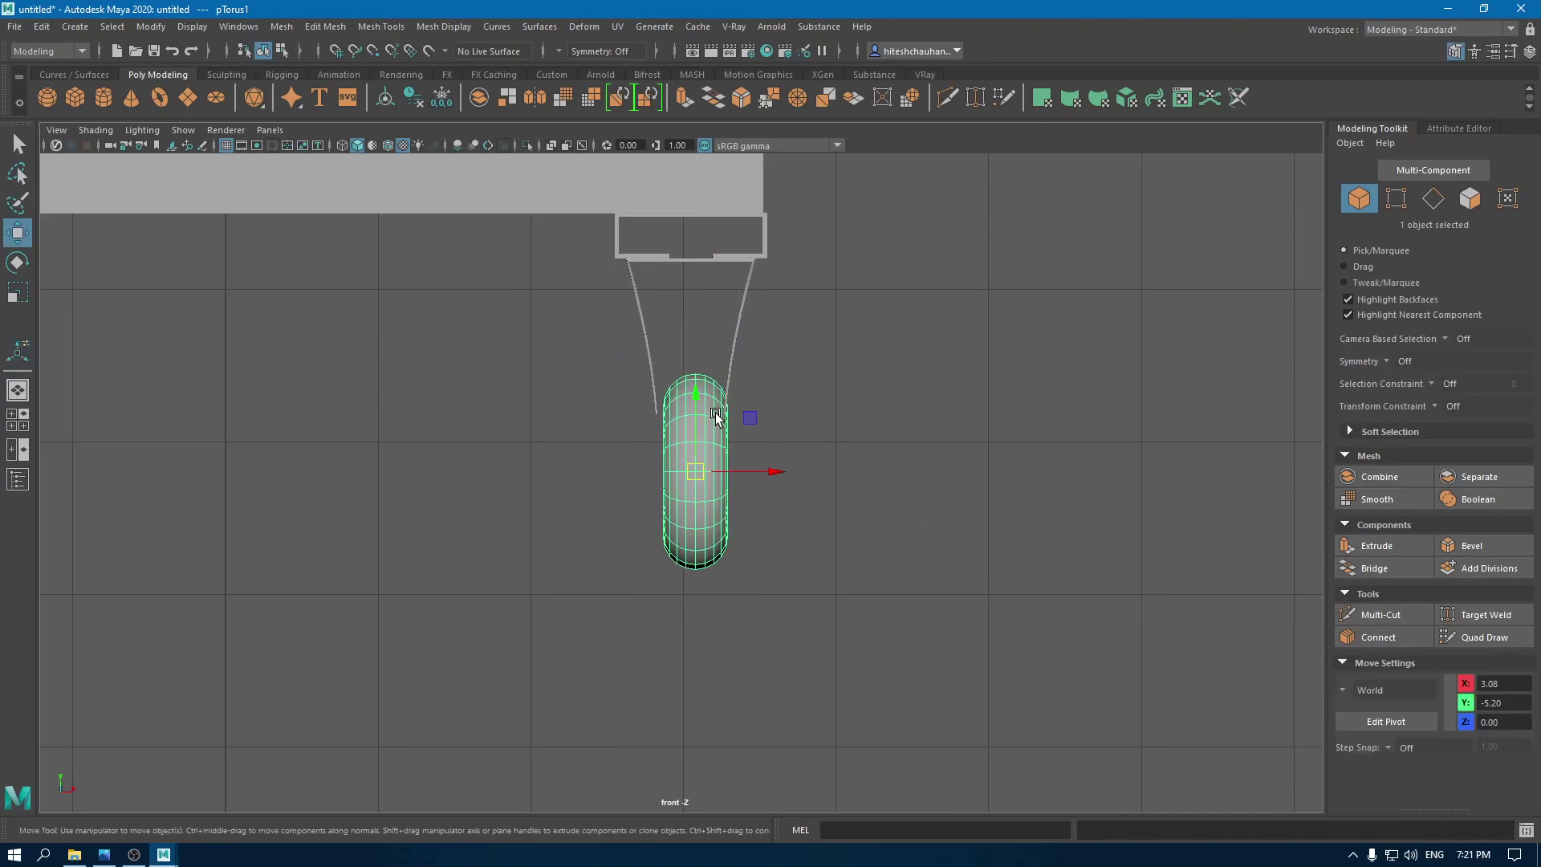
# Step: Centre the wheel on the bracket using the front and side views, at about X 3.05, Y -4.67, Z 0.54
pyautogui.moveTo(694, 391); pyautogui.dragTo(691, 305)
pyautogui.moveTo(773, 387); pyautogui.dragTo(817, 411)
pyautogui.scroll(3, 788, 578)
pyautogui.press('space')
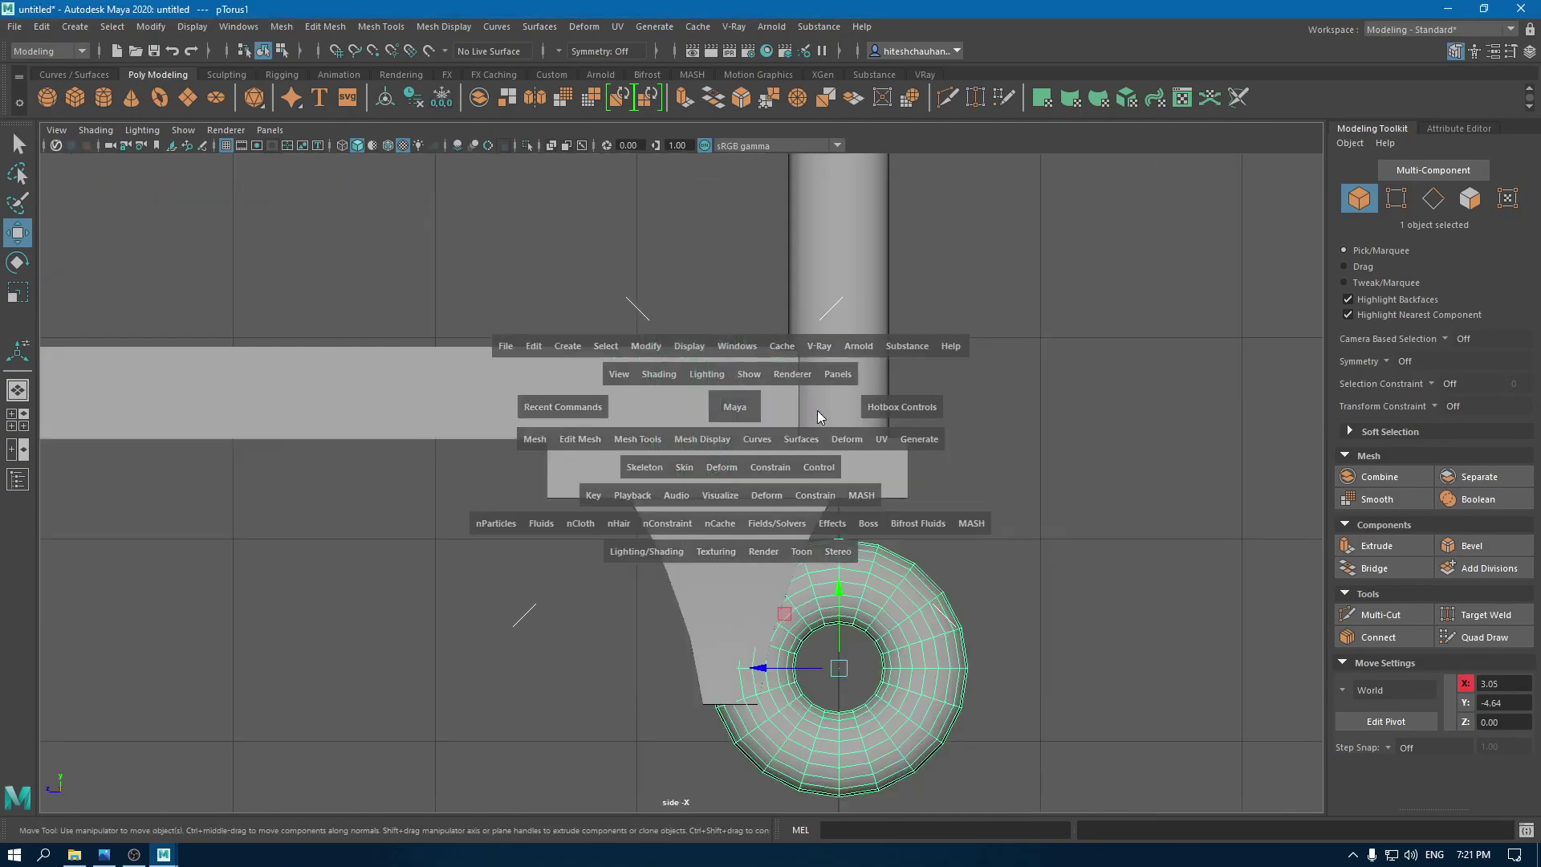
pyautogui.scroll(2, 869, 653)
pyautogui.keyDown('alt'); pyautogui.moveTo(870, 654); pyautogui.dragTo(875, 384, button='middle'); pyautogui.keyUp('alt')
pyautogui.scroll(2, 888, 550)
pyautogui.moveTo(859, 446); pyautogui.dragTo(678, 452)
pyautogui.moveTo(764, 371); pyautogui.dragTo(761, 329)
pyautogui.press('space')
pyautogui.keyDown('alt'); pyautogui.moveTo(751, 368); pyautogui.dragTo(580, 674); pyautogui.keyUp('alt')
pyautogui.scroll(1, 580, 675)
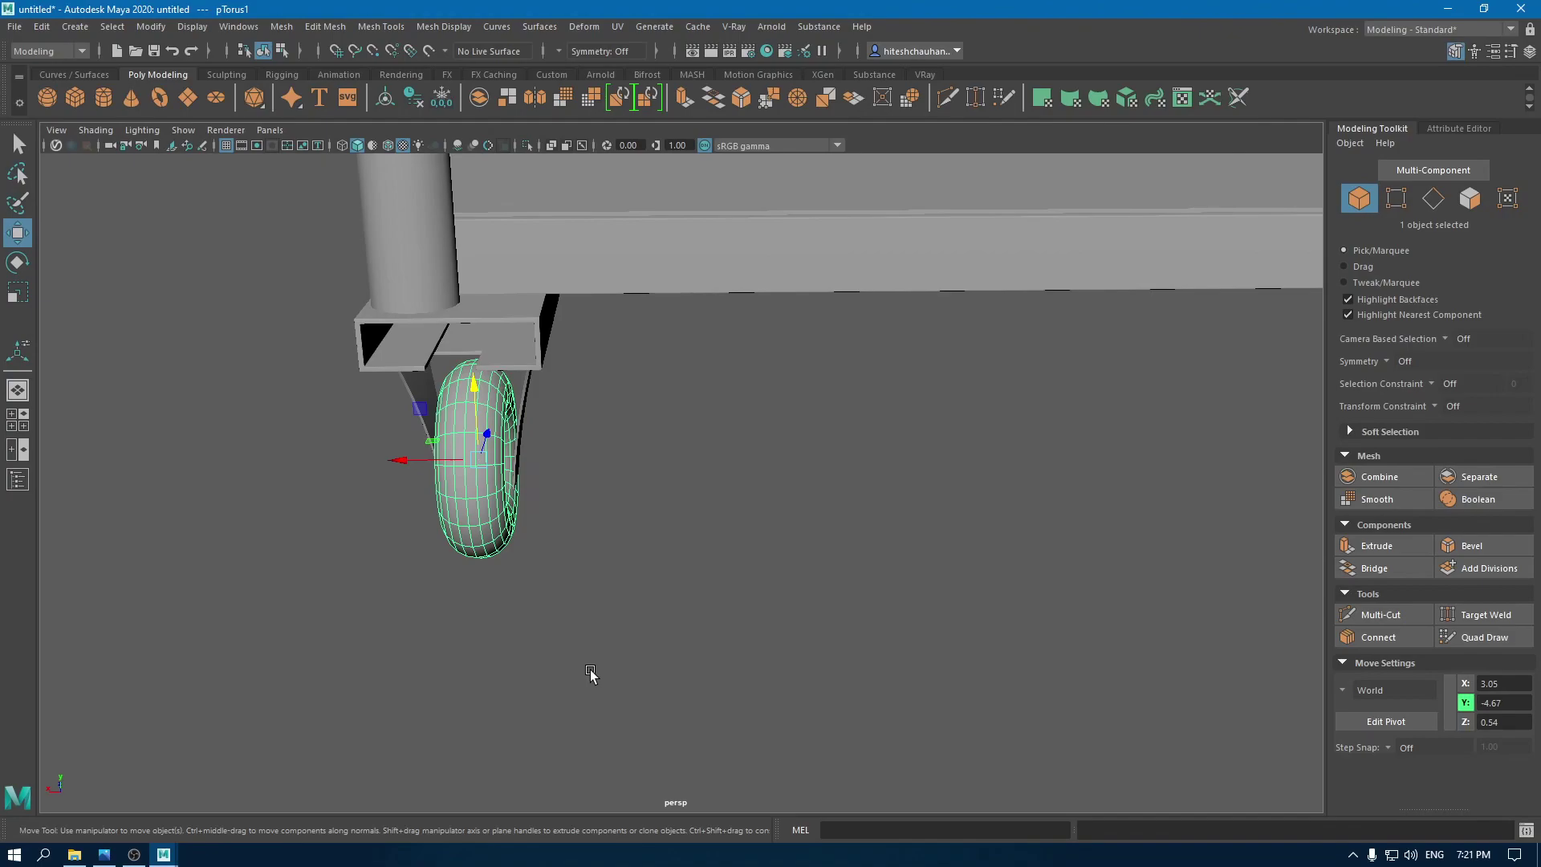
pyautogui.keyDown('alt'); pyautogui.moveTo(642, 578); pyautogui.dragTo(727, 566); pyautogui.keyUp('alt')
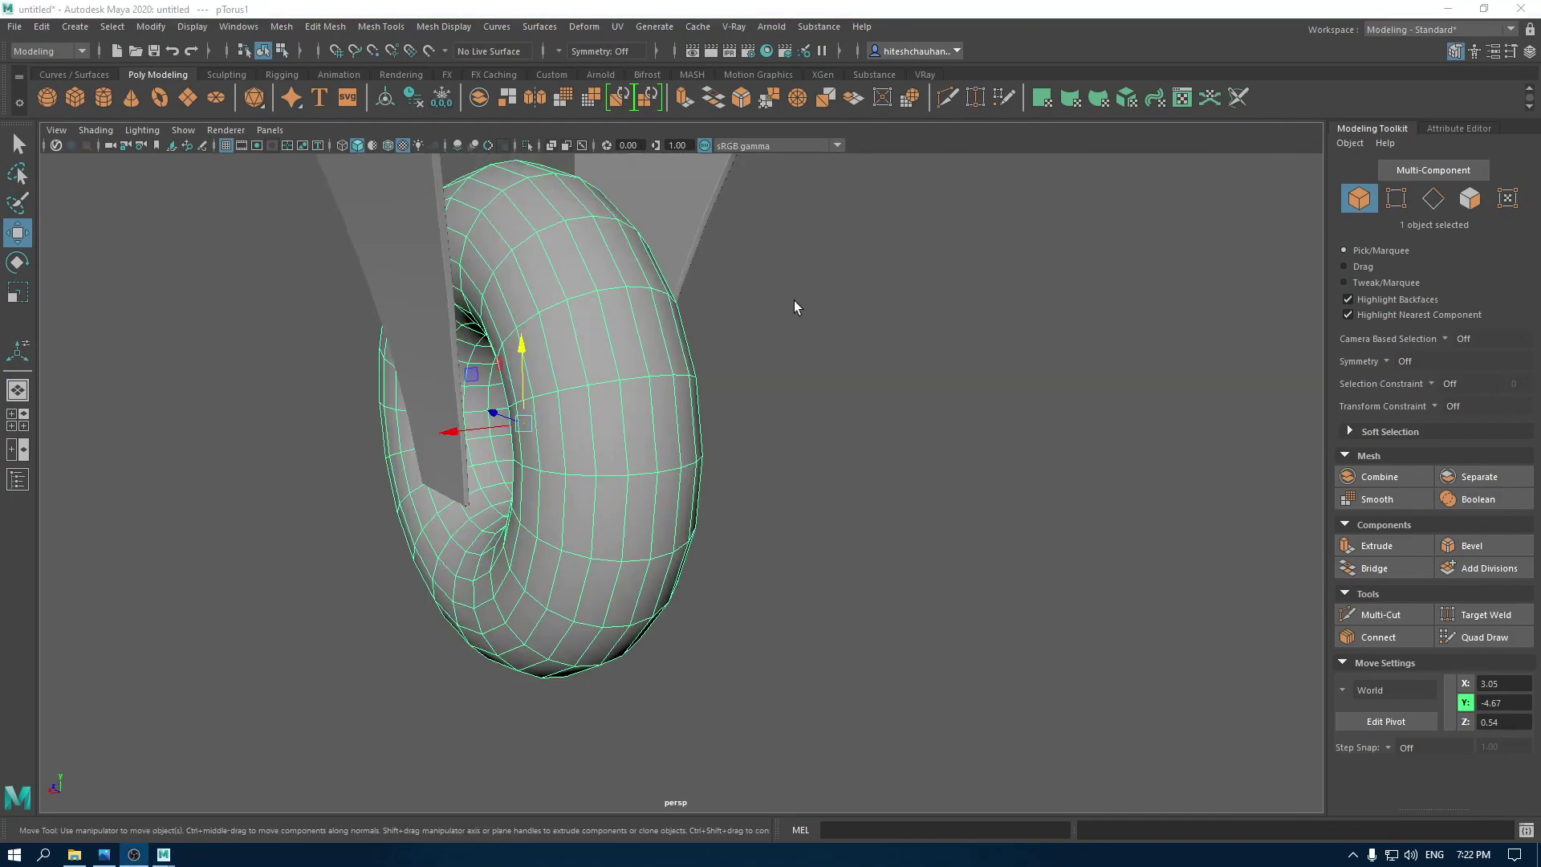
# Step: Select the torus's inner face loops on both sides, delete them to leave only the outer tyre, and return to object mode
pyautogui.keyDown('alt'); pyautogui.moveTo(726, 377); pyautogui.dragTo(777, 378); pyautogui.keyUp('alt')
pyautogui.rightClick(748, 327)
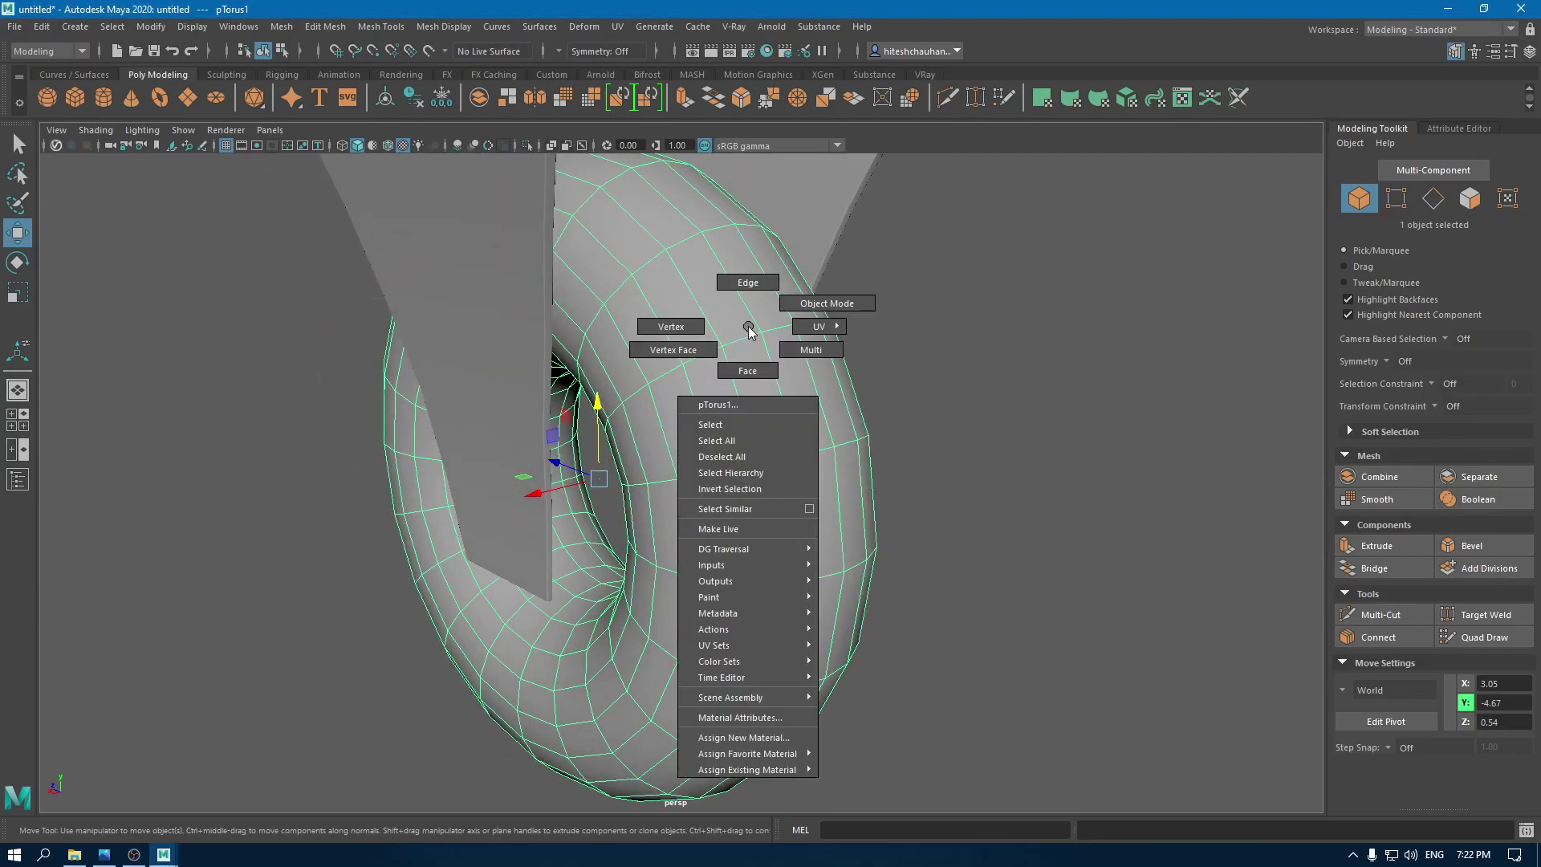
pyautogui.click(759, 378)
pyautogui.keyDown('alt'); pyautogui.moveTo(647, 411); pyautogui.dragTo(678, 401); pyautogui.keyUp('alt')
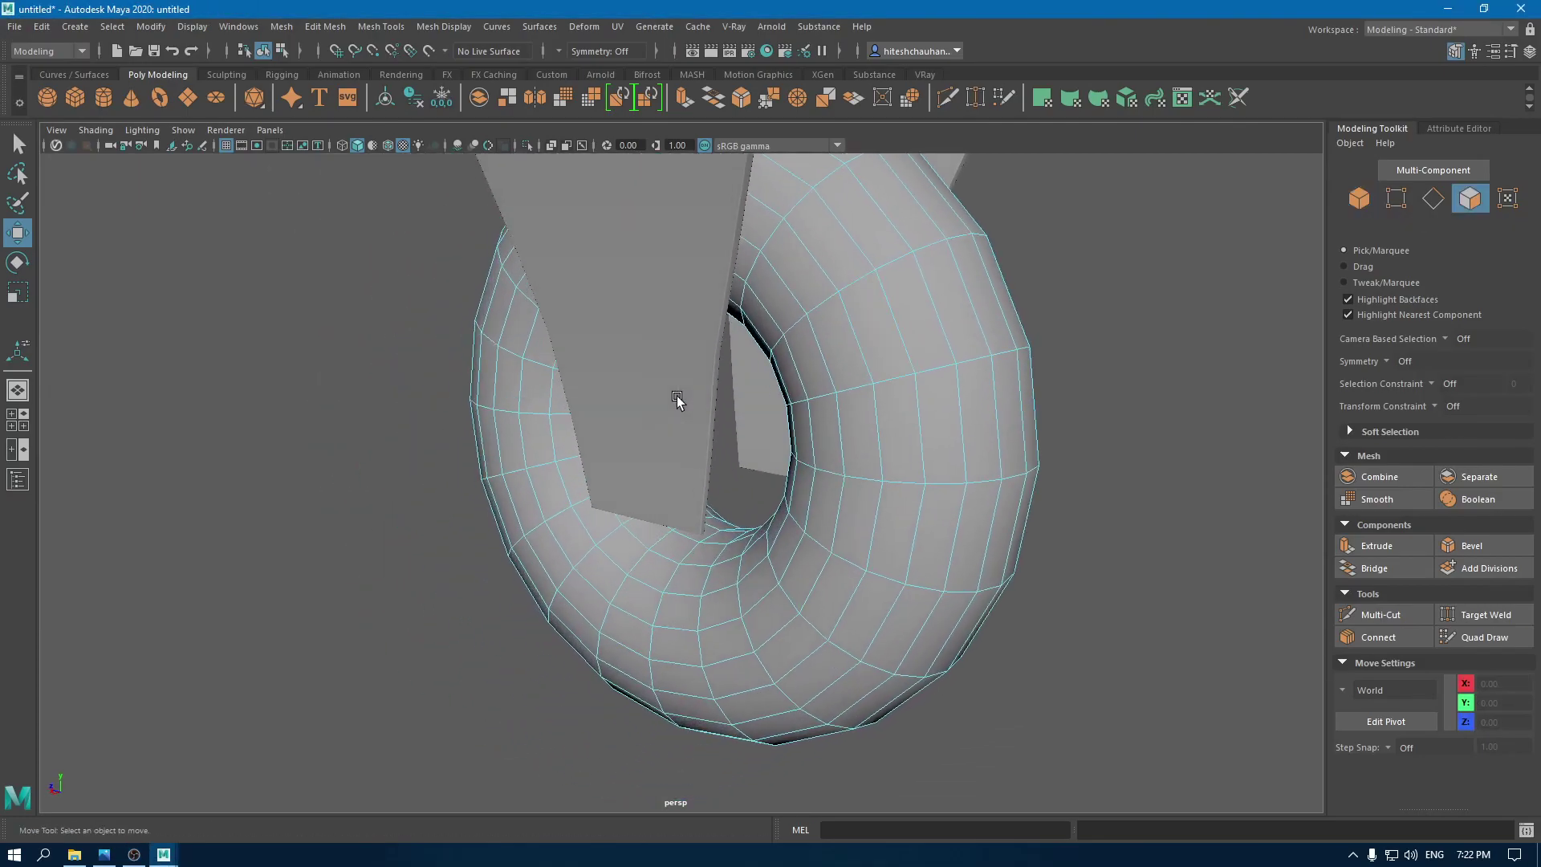
pyautogui.click(822, 366)
pyautogui.keyDown('shift'); pyautogui.doubleClick(814, 421); pyautogui.keyUp('shift')
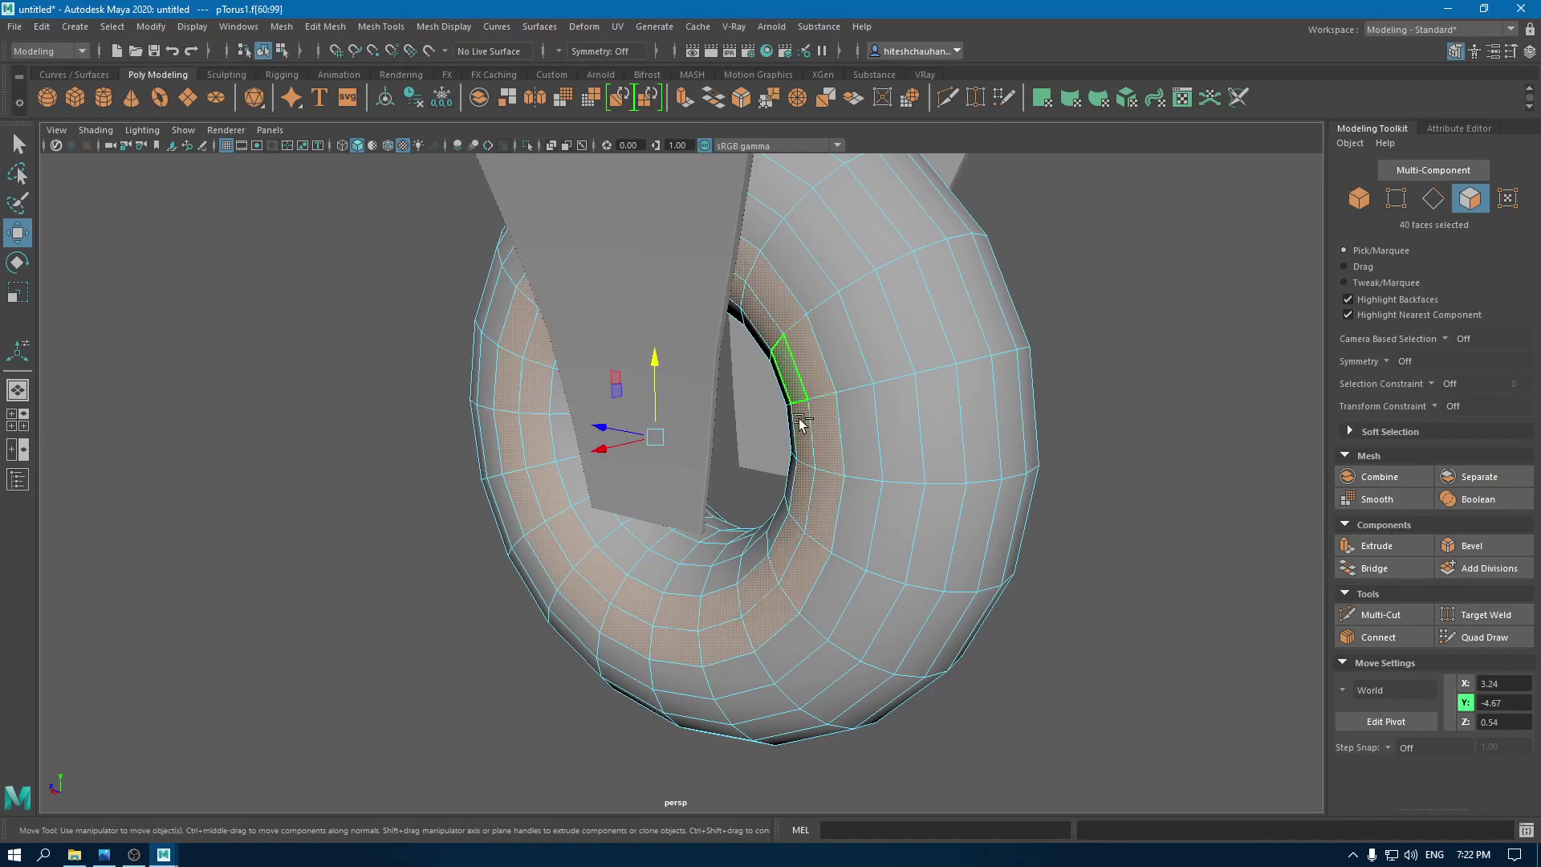
pyautogui.keyDown('shift'); pyautogui.doubleClick(778, 517); pyautogui.keyUp('shift')
pyautogui.rightClick(778, 408)
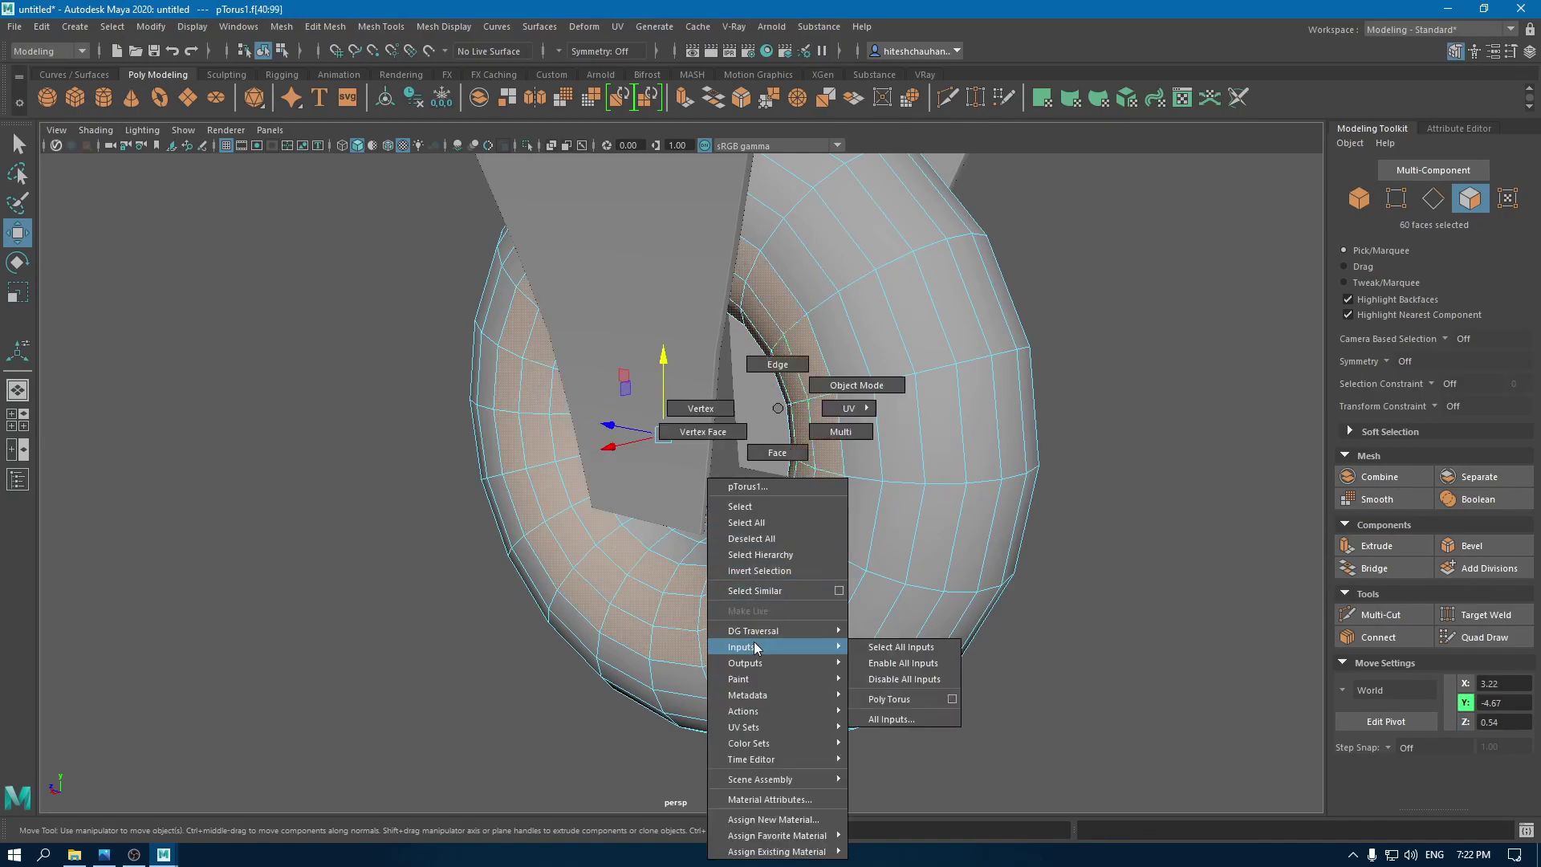
pyautogui.click(756, 591)
pyautogui.keyDown('alt'); pyautogui.moveTo(754, 564); pyautogui.dragTo(544, 585); pyautogui.keyUp('alt')
pyautogui.keyDown('alt'); pyautogui.moveTo(543, 585); pyautogui.dragTo(1019, 810, button='middle'); pyautogui.keyUp('alt')
pyautogui.scroll(3, 672, 801)
pyautogui.keyDown('alt'); pyautogui.moveTo(673, 800); pyautogui.dragTo(683, 785); pyautogui.keyUp('alt')
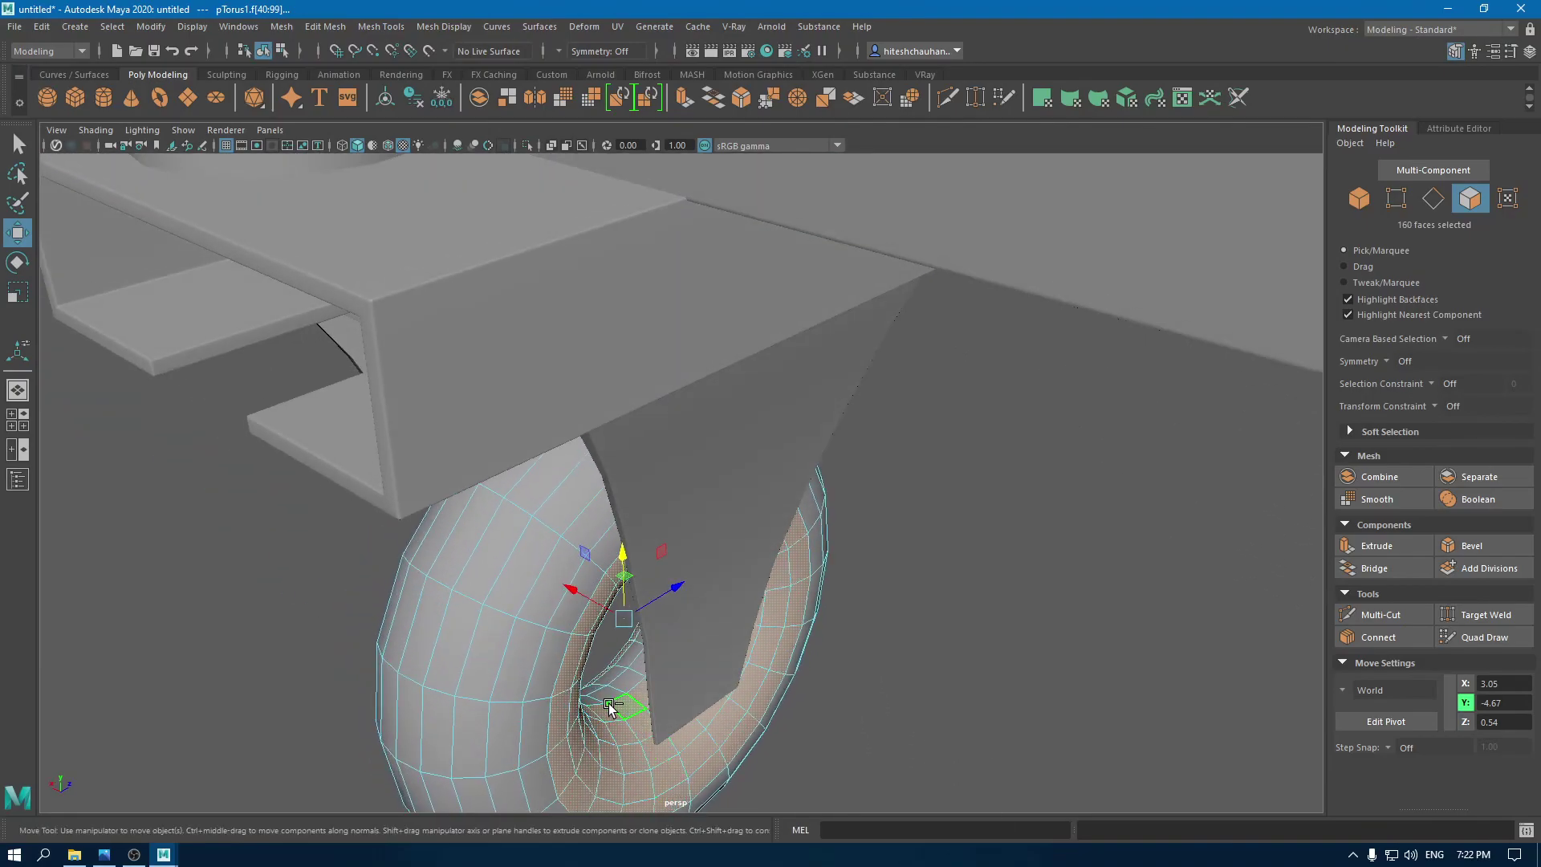
pyautogui.keyDown('shift'); pyautogui.doubleClick(622, 665); pyautogui.keyUp('shift')
pyautogui.keyDown('alt'); pyautogui.moveTo(623, 665); pyautogui.dragTo(816, 570); pyautogui.keyUp('alt')
pyautogui.press('Delete')
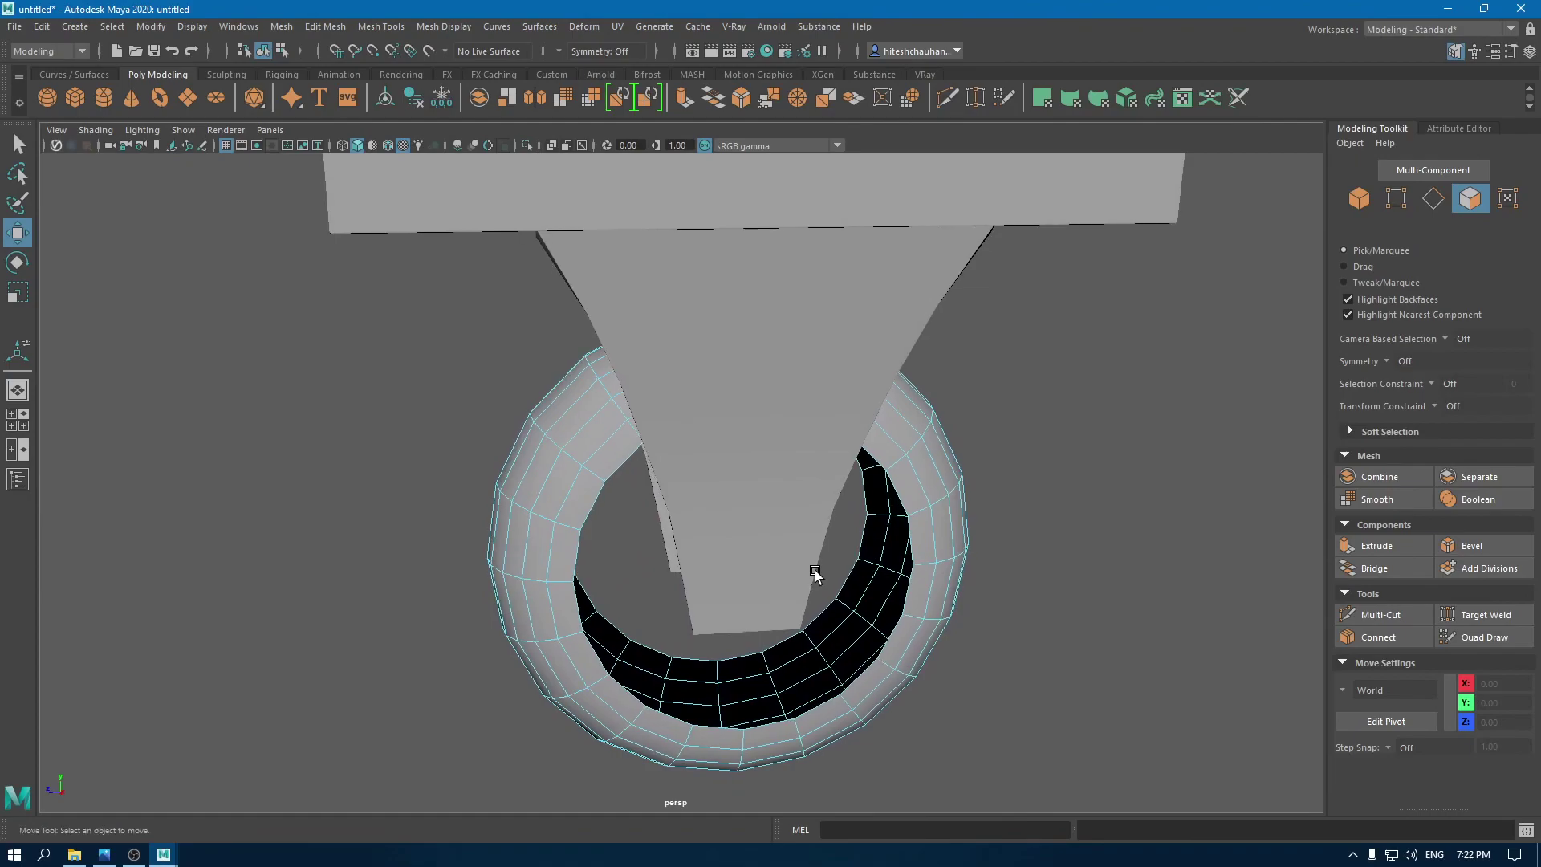
pyautogui.moveTo(515, 446); pyautogui.dragTo(599, 387, button='right')
pyautogui.click(465, 487)
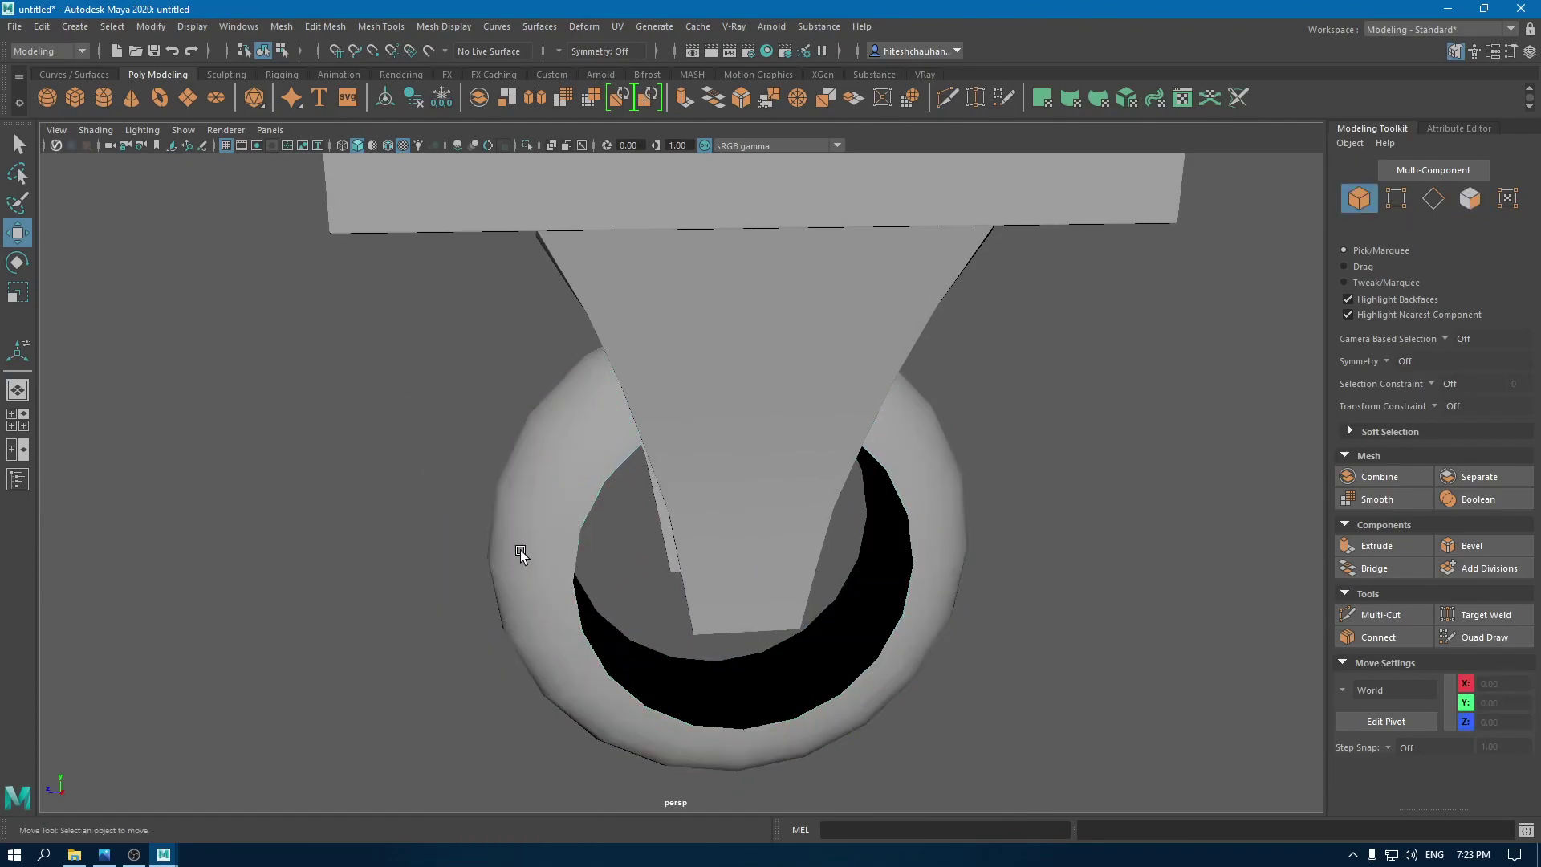
# Step: Create a polygon cylinder and move it down along Y to about -4.57, level with the wheel
pyautogui.keyDown('alt'); pyautogui.moveTo(520, 551); pyautogui.dragTo(454, 514); pyautogui.keyUp('alt')
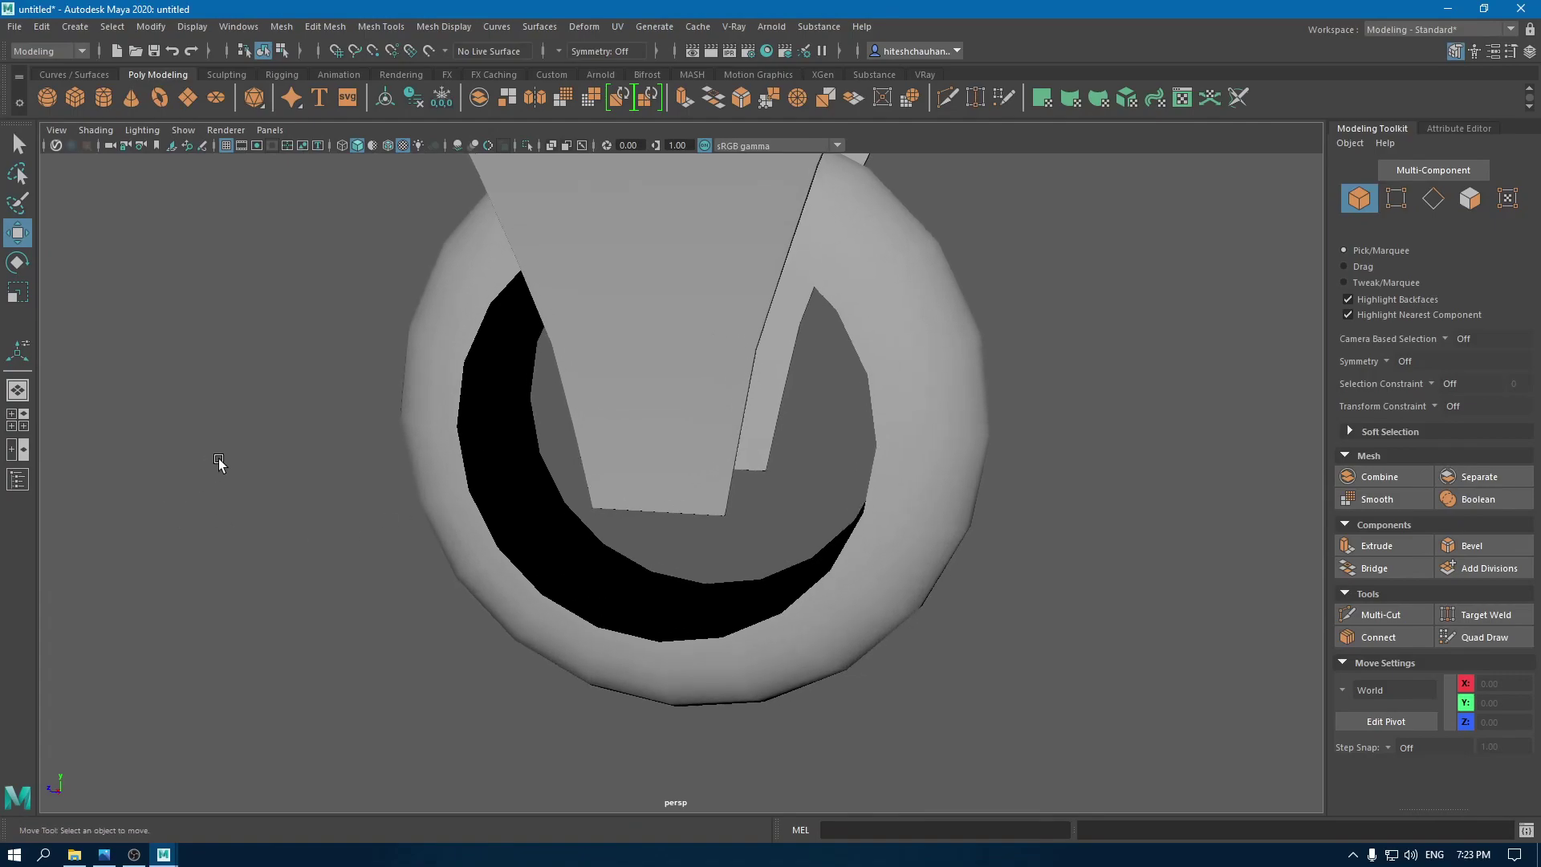
pyautogui.keyDown('shift'); pyautogui.moveTo(195, 441); pyautogui.dragTo(121, 440, button='right'); pyautogui.keyUp('shift')
pyautogui.scroll(-10, 503, 437)
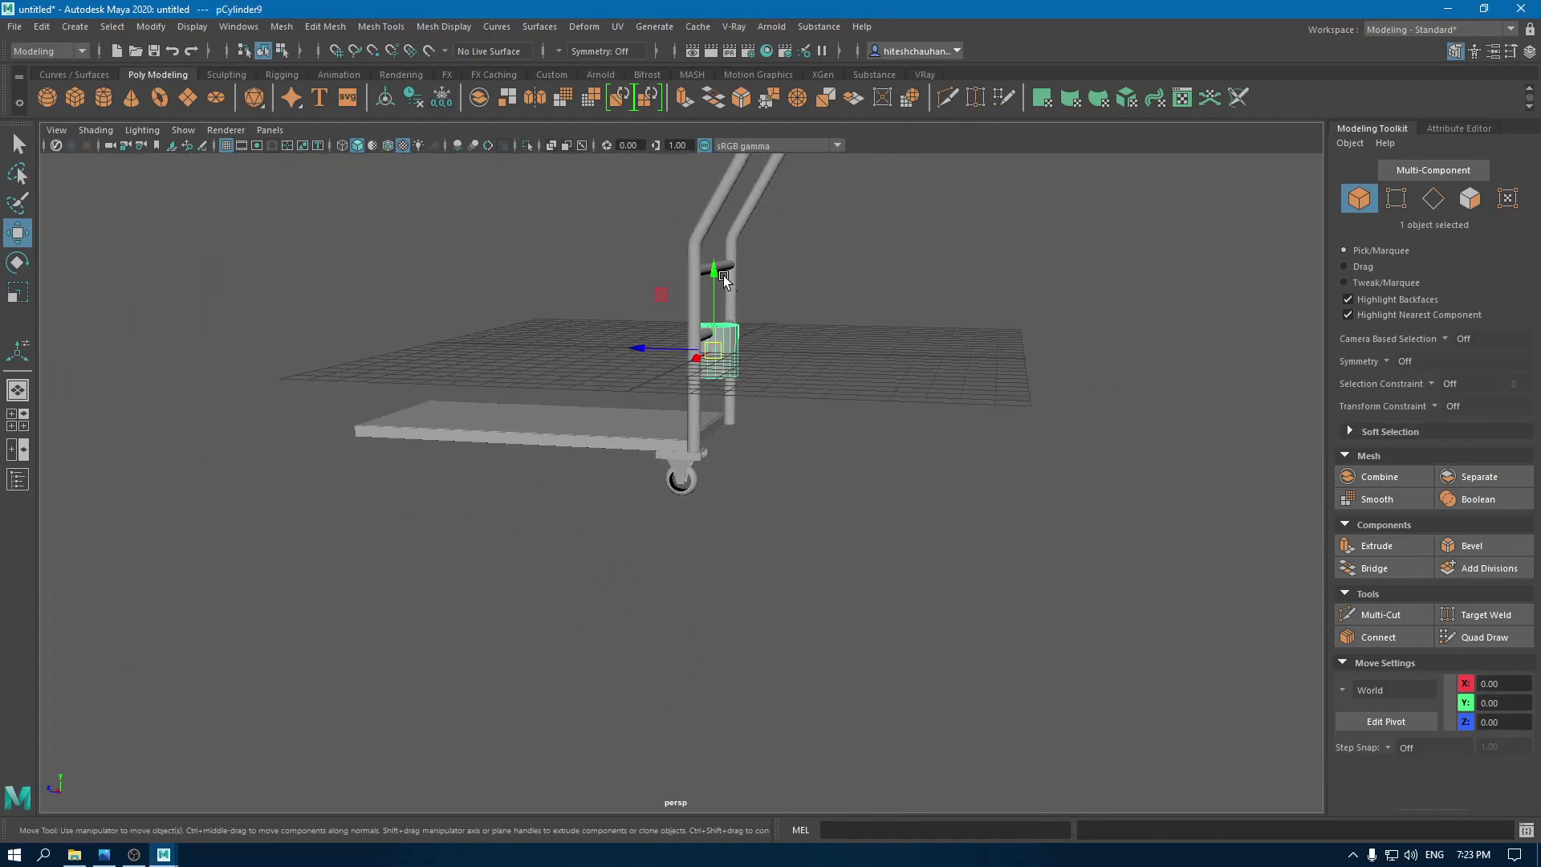
pyautogui.moveTo(714, 271); pyautogui.dragTo(715, 380)
pyautogui.press('space')
pyautogui.moveTo(715, 380); pyautogui.dragTo(714, 430)
pyautogui.scroll(-8, 755, 506)
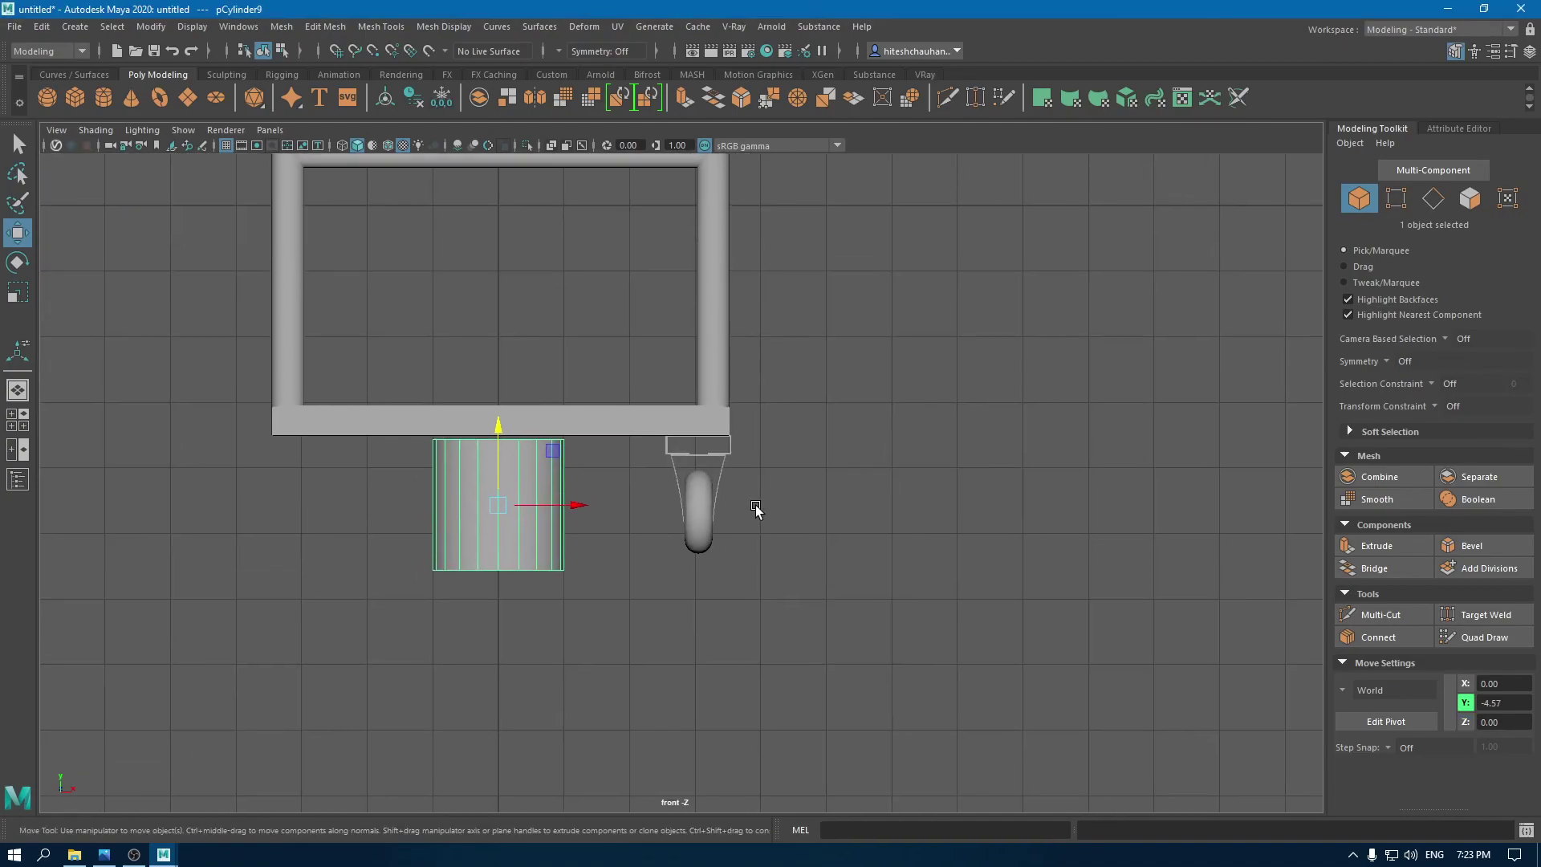
# Step: Rotate the cylinder -90° about Z and align it with the tyre's centre in the side view, at about Y -4.68, Z 0.54
pyautogui.press('e')
pyautogui.moveTo(570, 460); pyautogui.dragTo(603, 559)
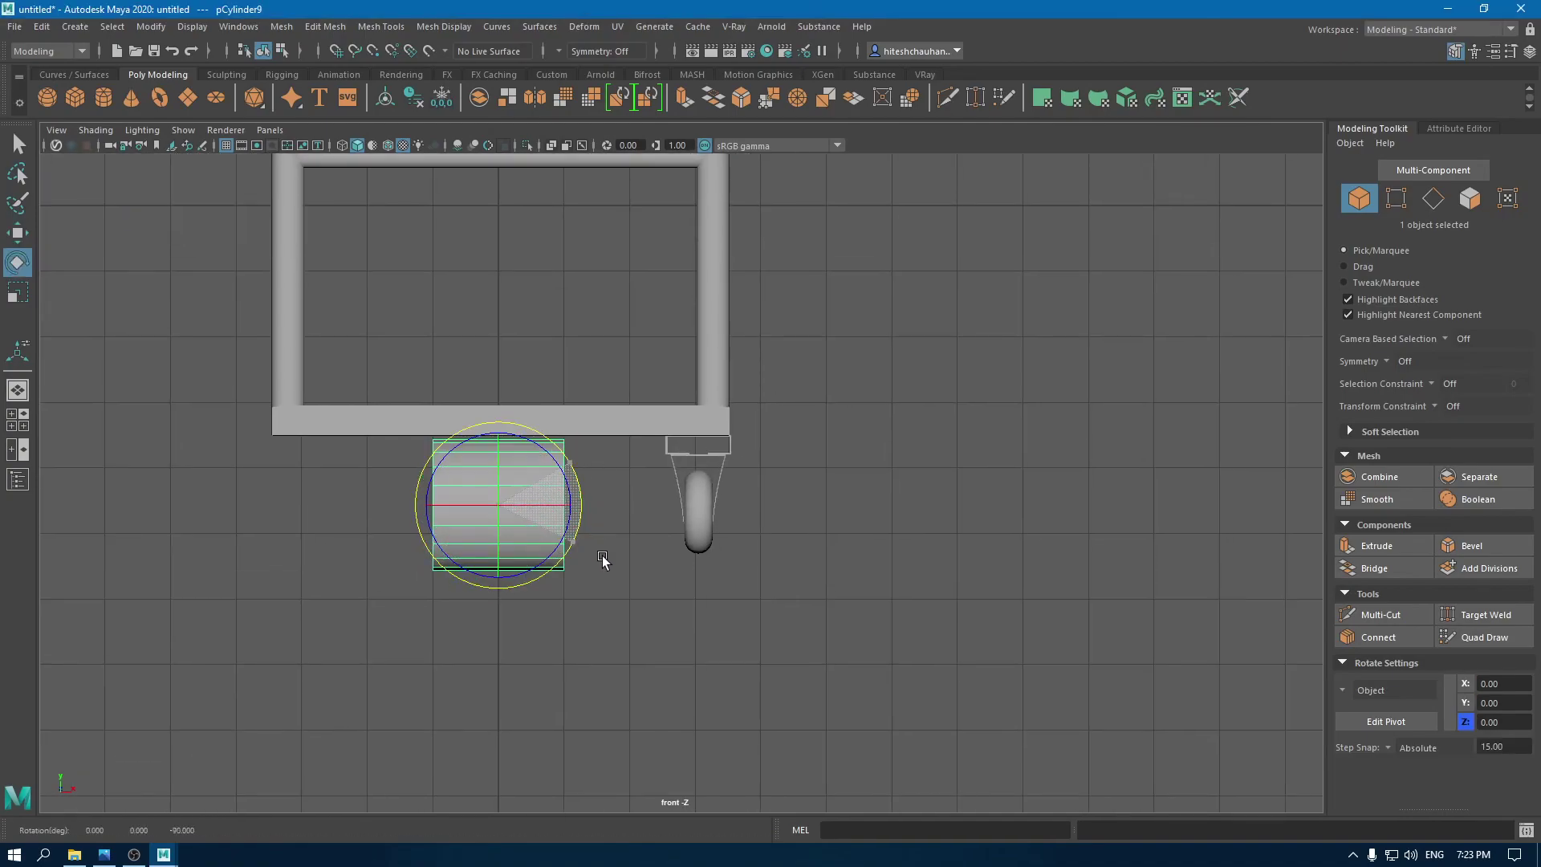
pyautogui.press('w')
pyautogui.press('space')
pyautogui.moveTo(606, 508); pyautogui.dragTo(718, 508)
pyautogui.scroll(2, 717, 512)
pyautogui.keyDown('alt'); pyautogui.moveTo(957, 468); pyautogui.dragTo(825, 538, button='middle'); pyautogui.keyUp('alt')
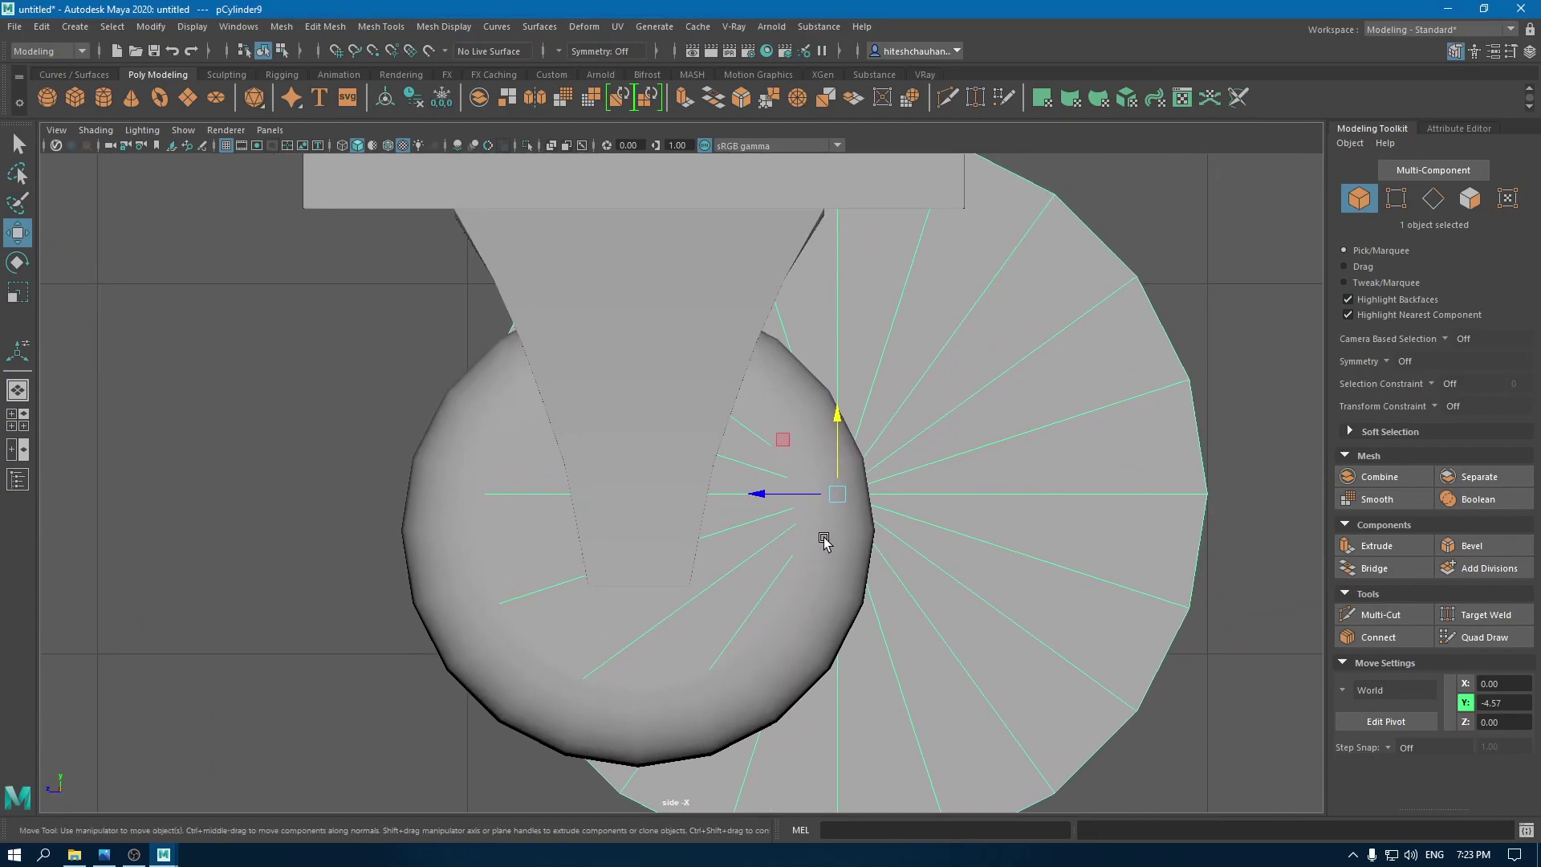
pyautogui.moveTo(838, 495); pyautogui.dragTo(660, 546)
pyautogui.moveTo(627, 536); pyautogui.dragTo(635, 535)
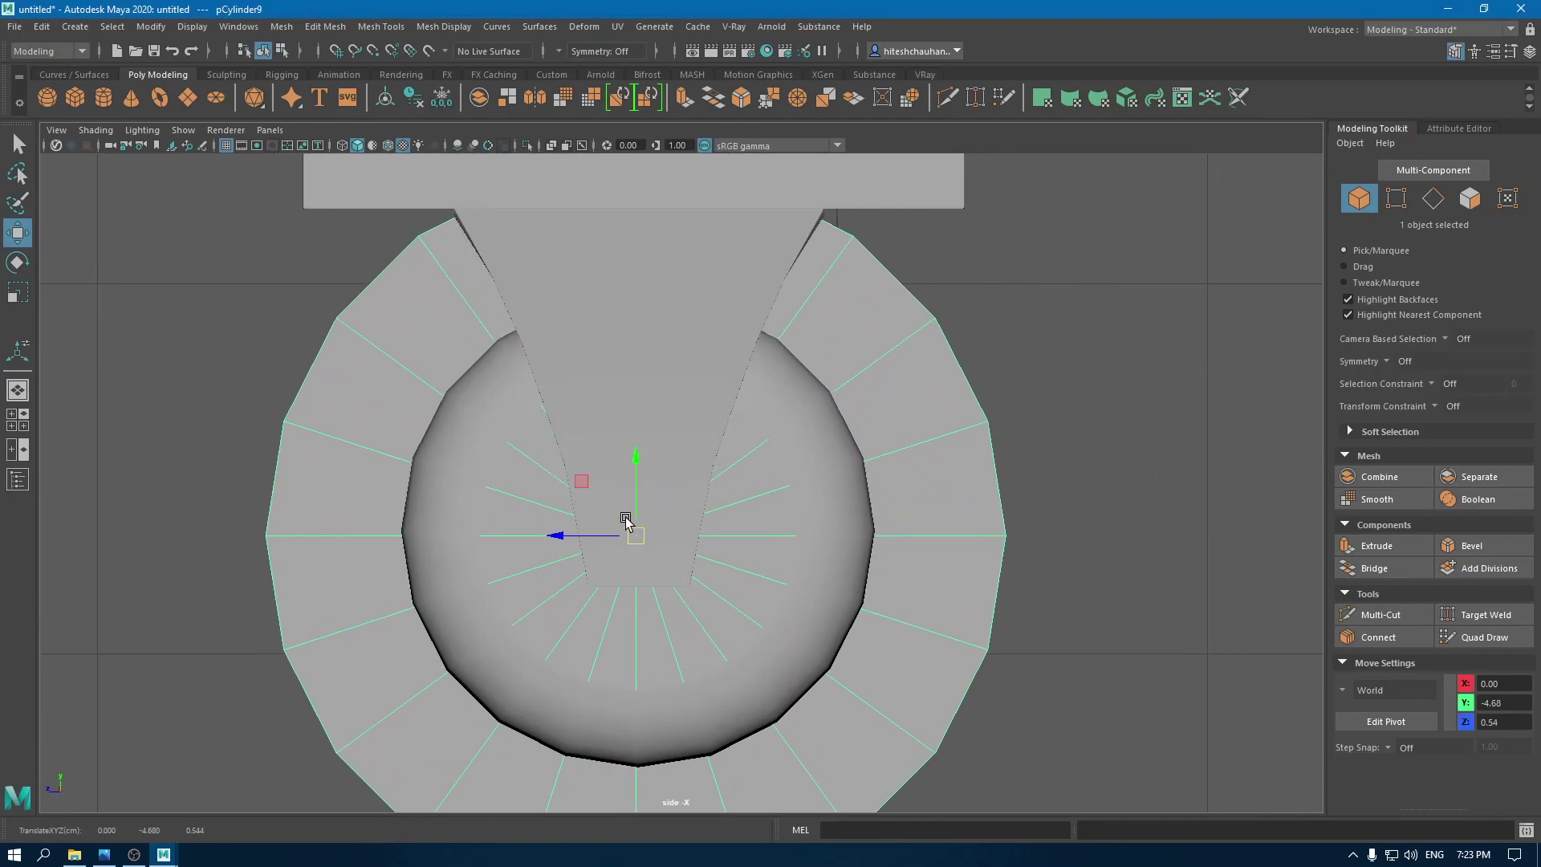
# Step: Display wireframe on the shaded models and reduce the cylinder's radius to 0.41
pyautogui.click(386, 148)
pyautogui.scroll(2, 652, 460)
pyautogui.press('t')
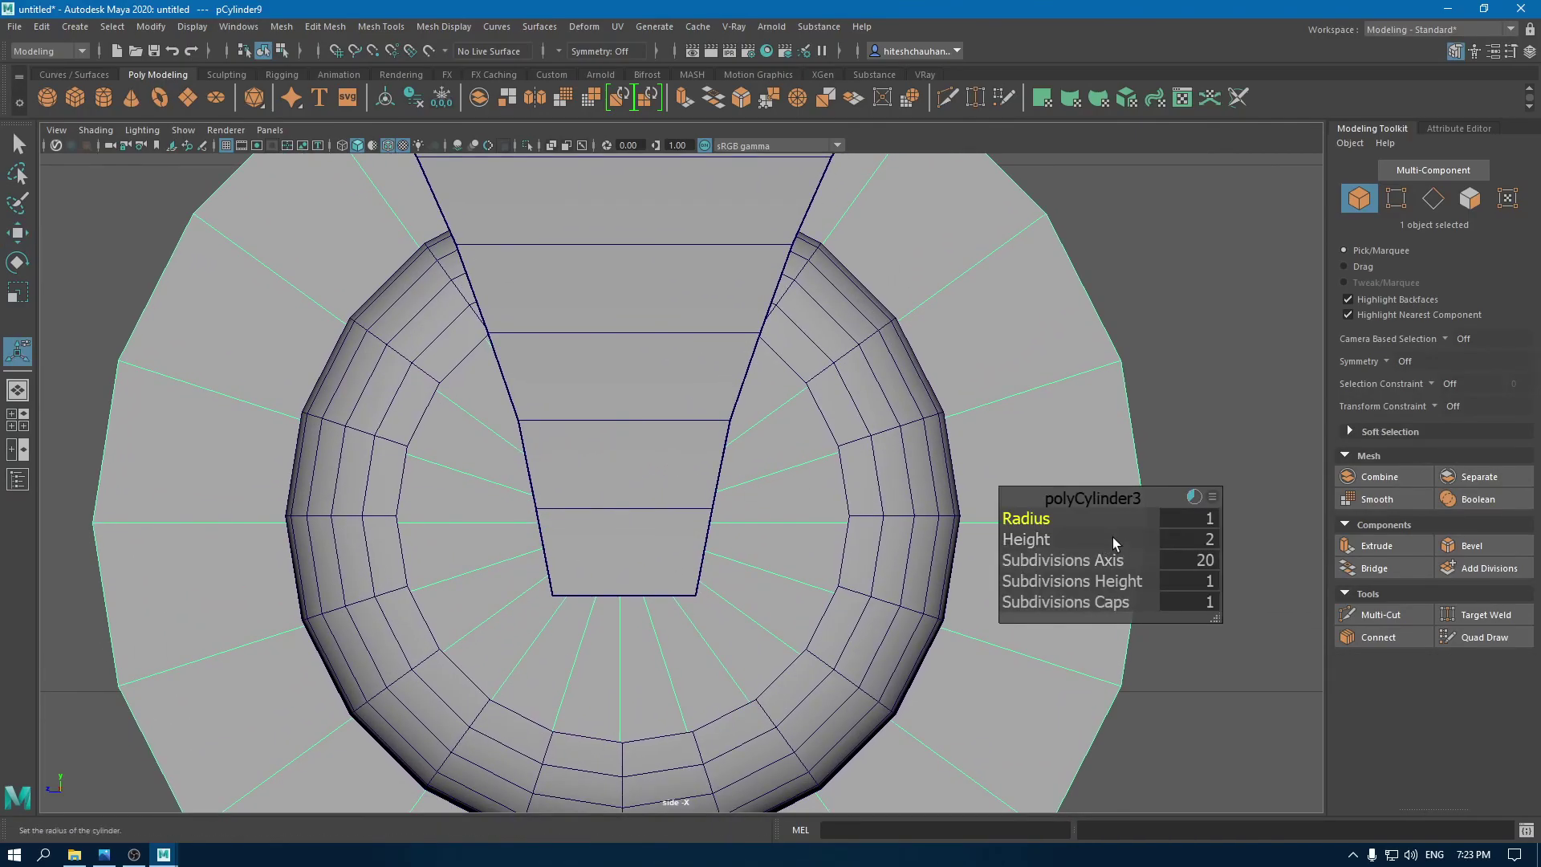
pyautogui.moveTo(1049, 513); pyautogui.dragTo(982, 519)
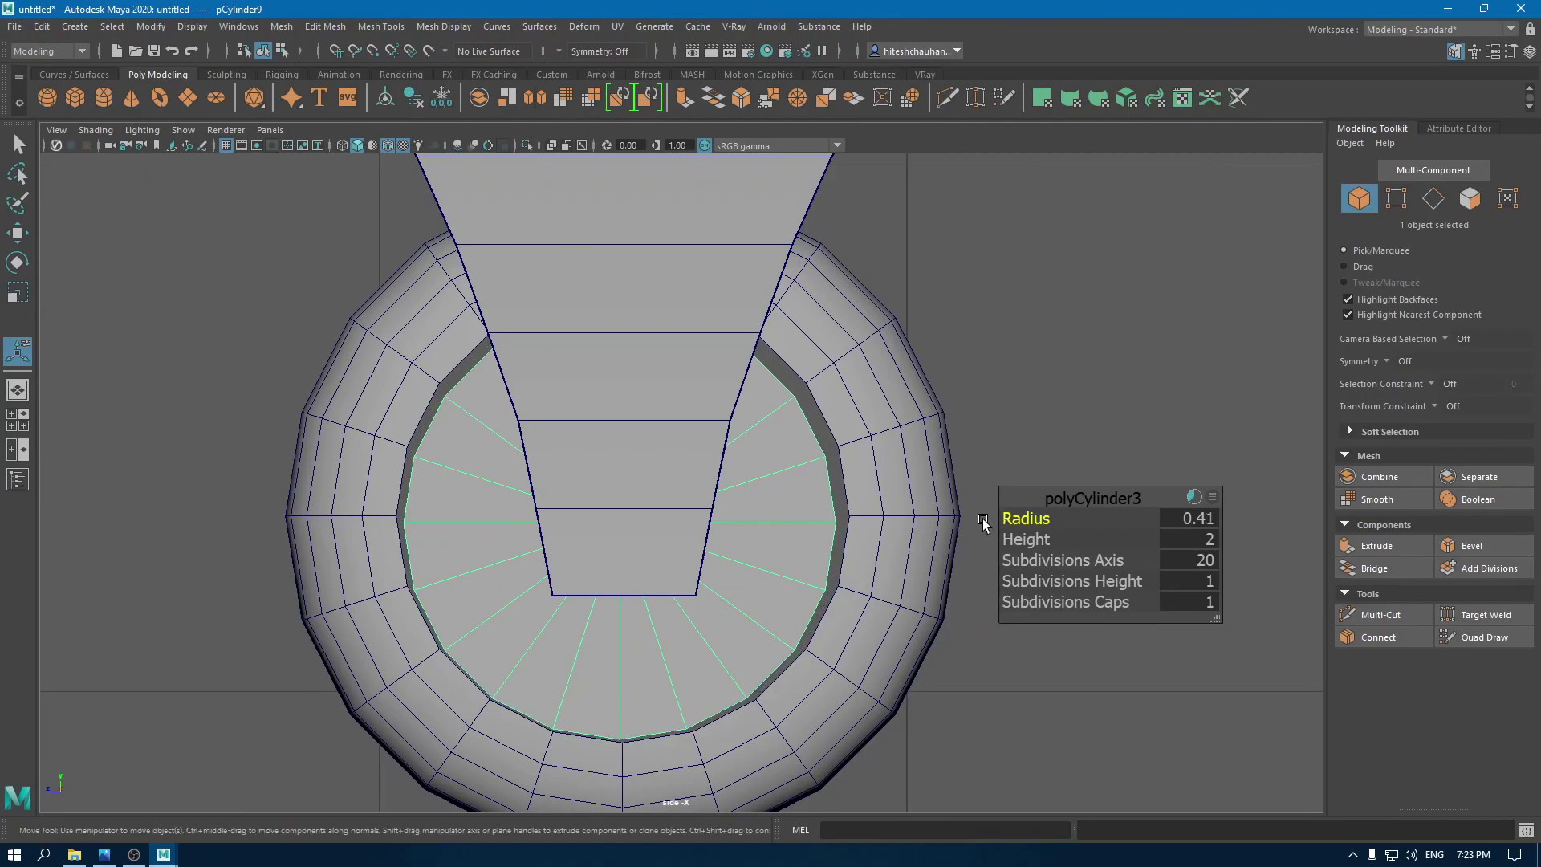
# Step: Nudge the cylinder to the centre of the tyre opening in the side view and set its radius to 0.43
pyautogui.press('w')
pyautogui.moveTo(631, 446); pyautogui.dragTo(626, 436)
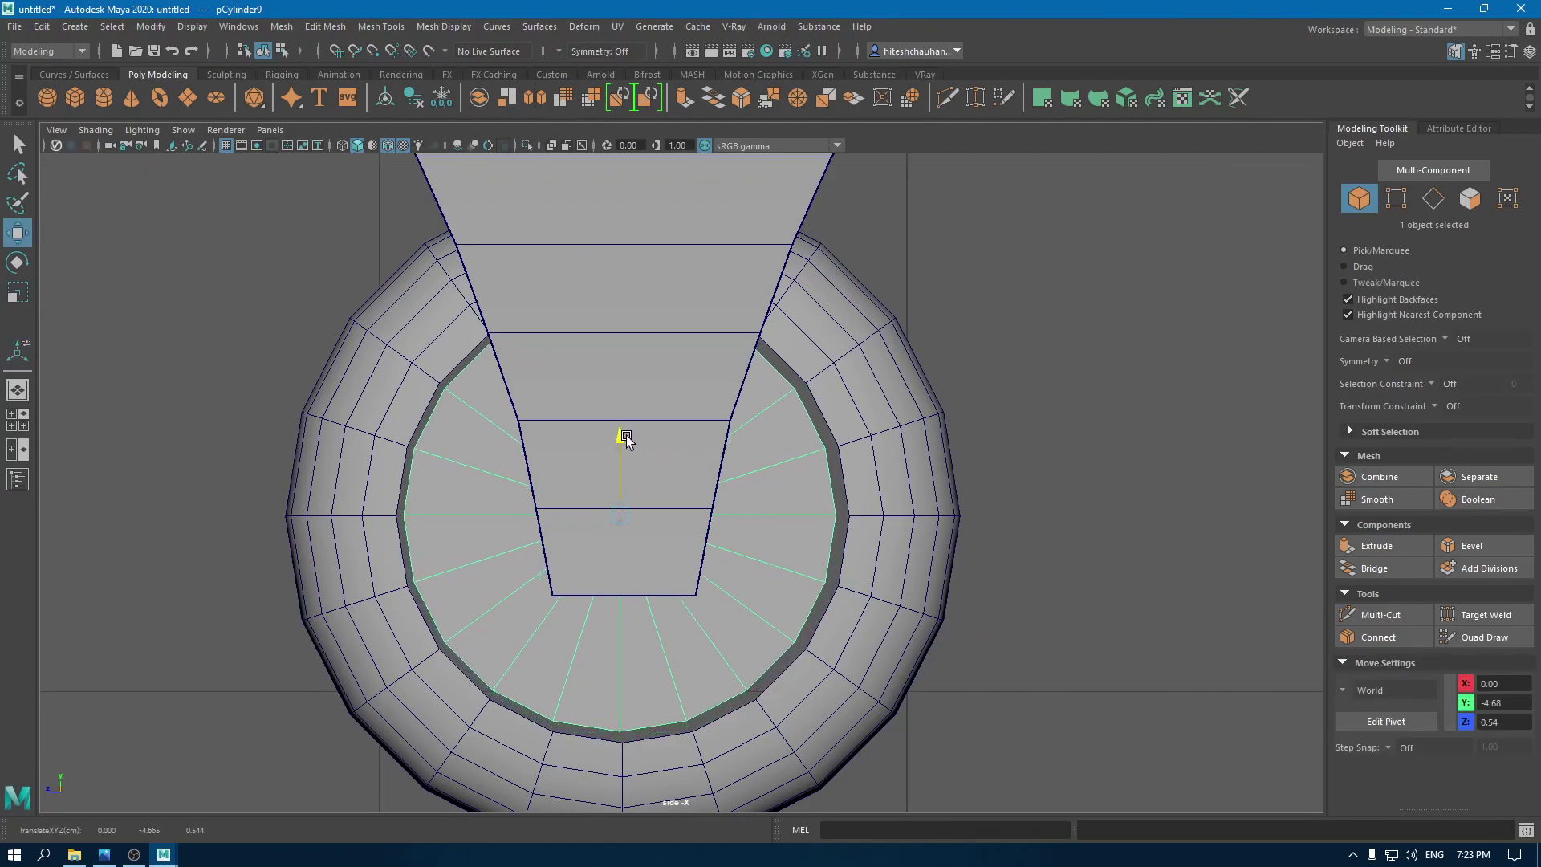
pyautogui.moveTo(540, 512); pyautogui.dragTo(543, 517)
pyautogui.press('t')
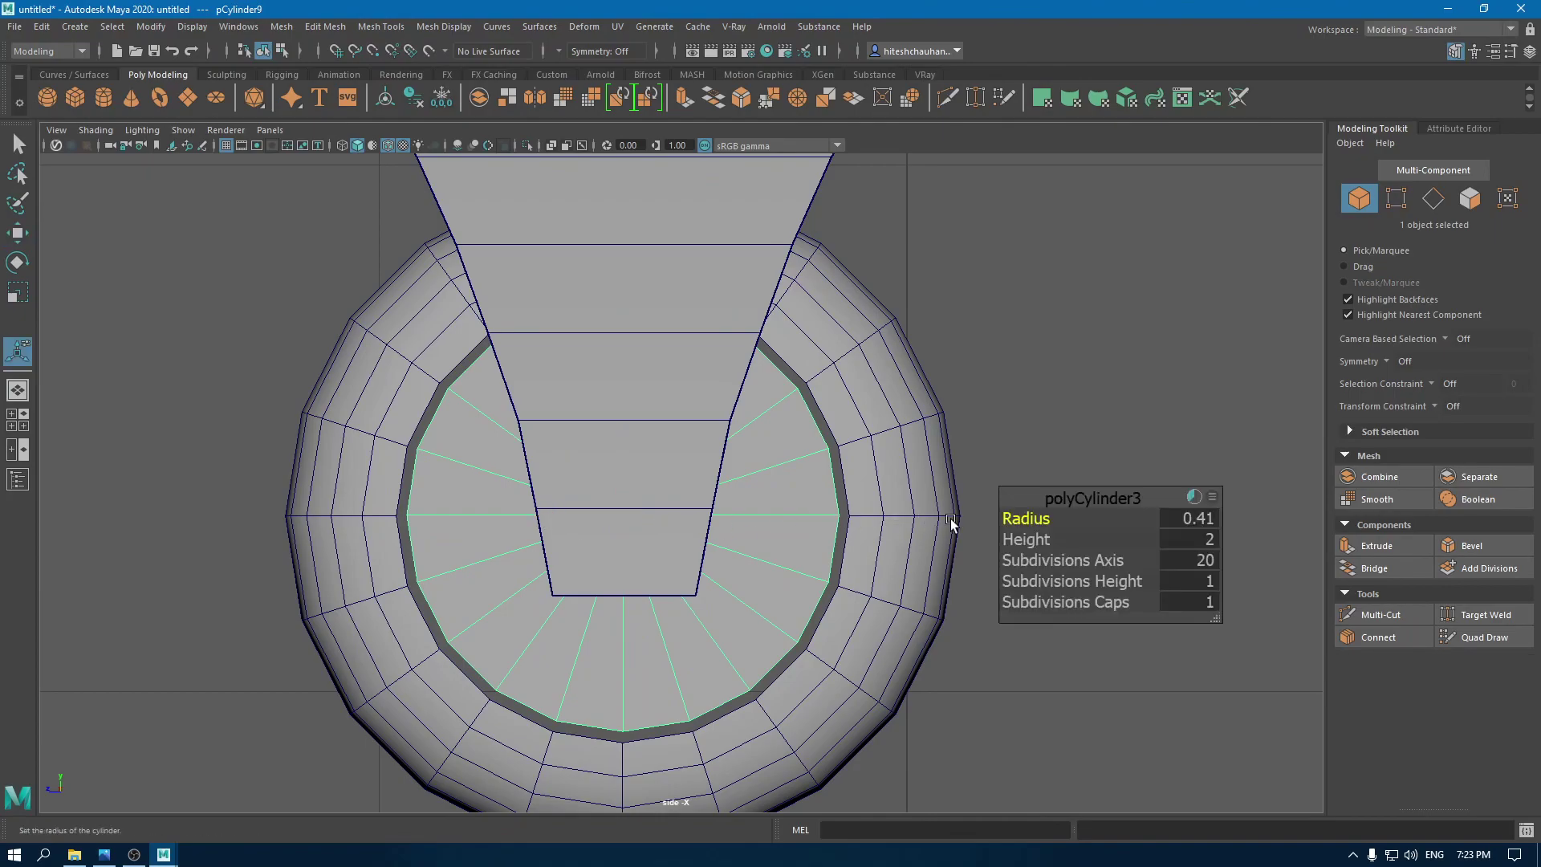
pyautogui.moveTo(1029, 515); pyautogui.dragTo(1032, 516)
pyautogui.press('space')
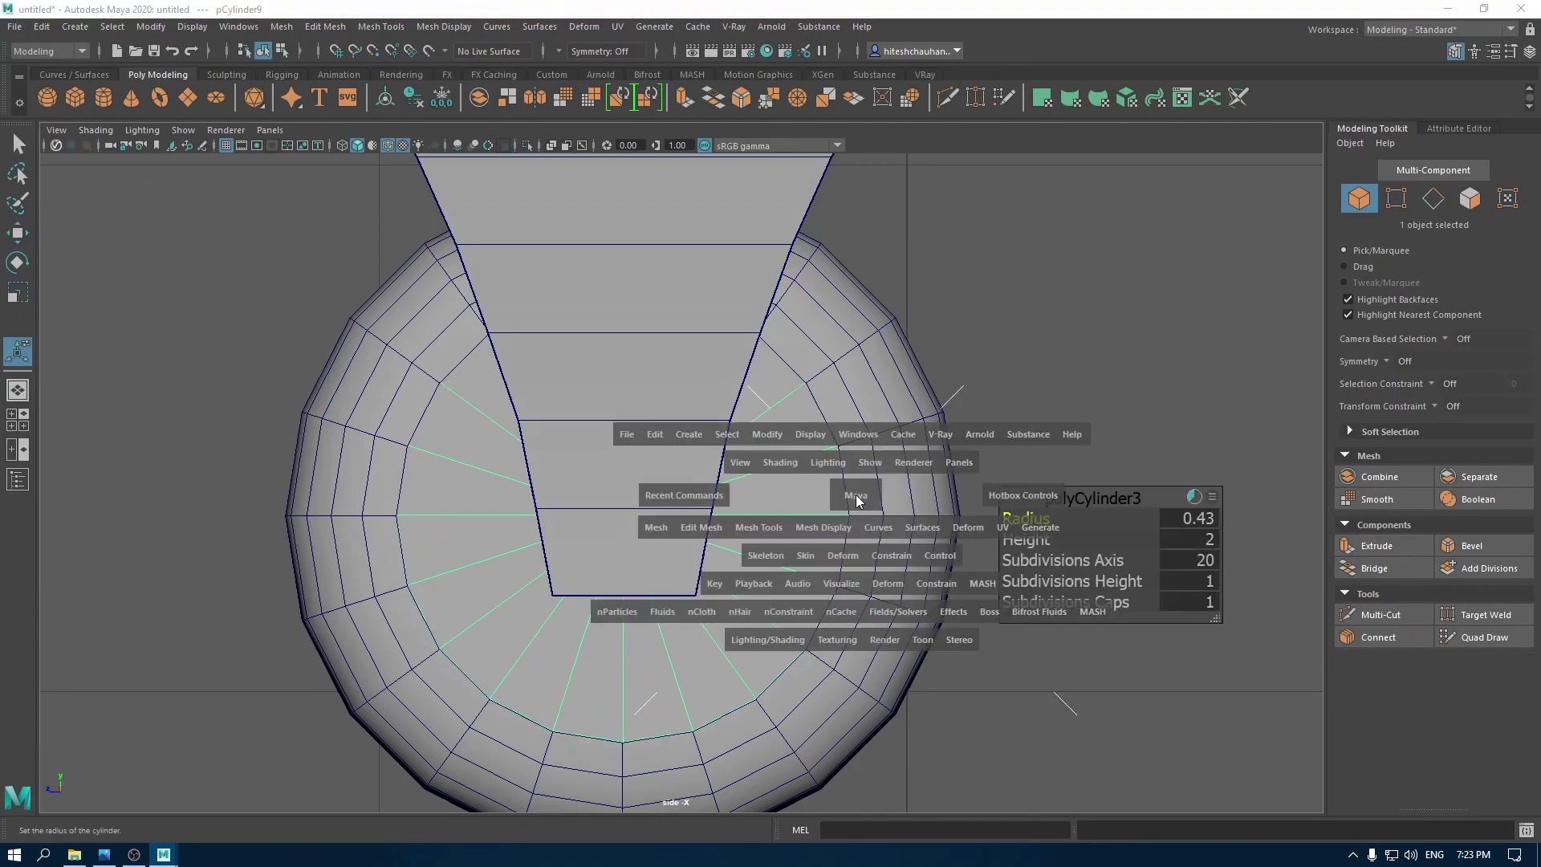
# Step: Reduce the hub cylinder's height to 0.14, working in the front view
pyautogui.moveTo(857, 496); pyautogui.dragTo(890, 359)
pyautogui.press('space')
pyautogui.press('4')
pyautogui.press('5')
pyautogui.press('space')
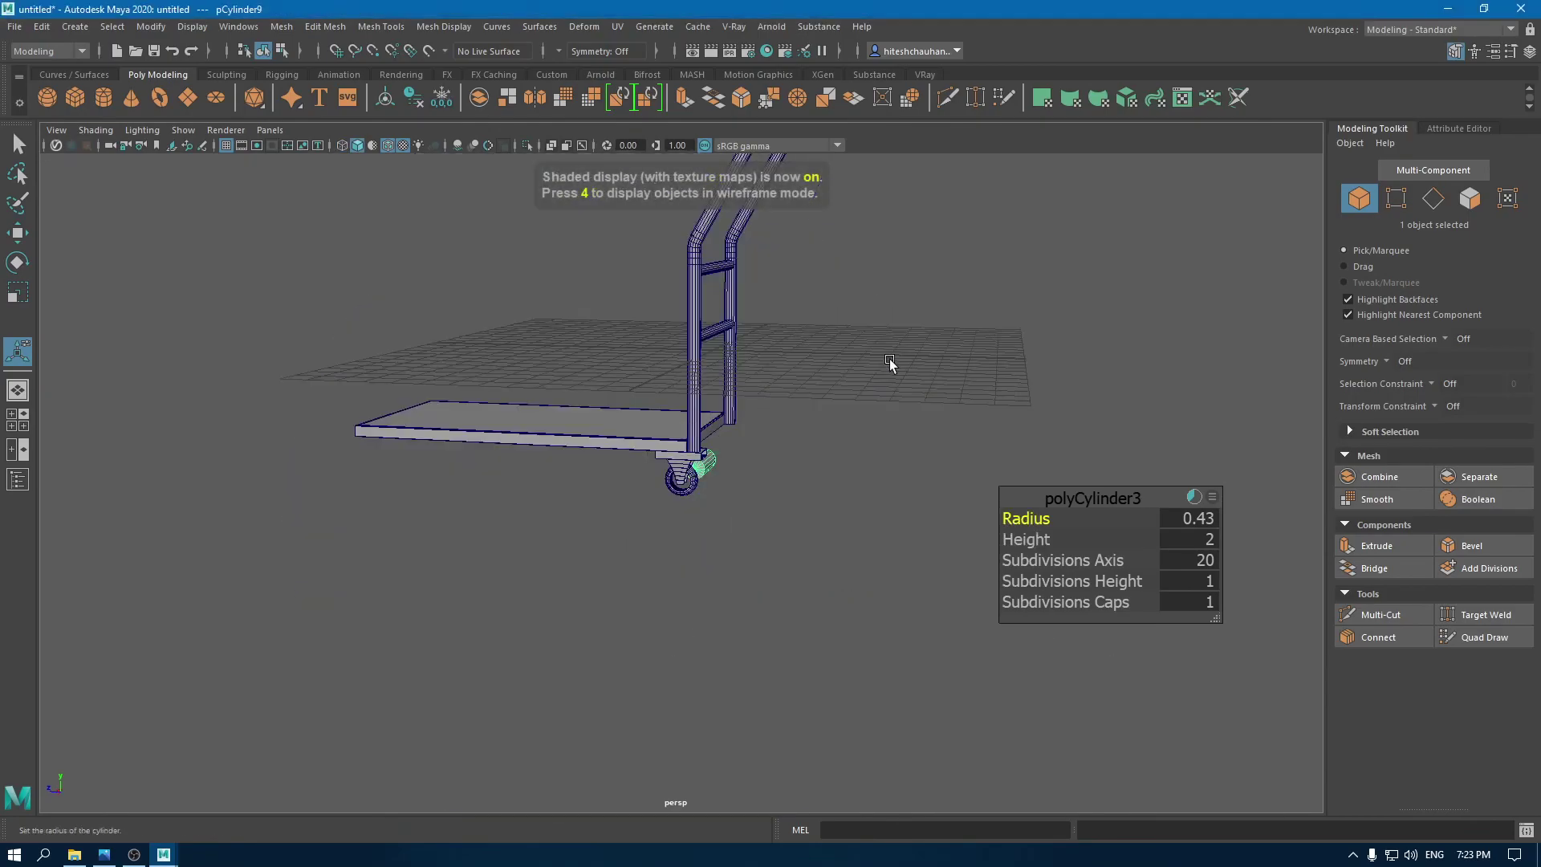
pyautogui.scroll(5, 774, 441)
pyautogui.press('space')
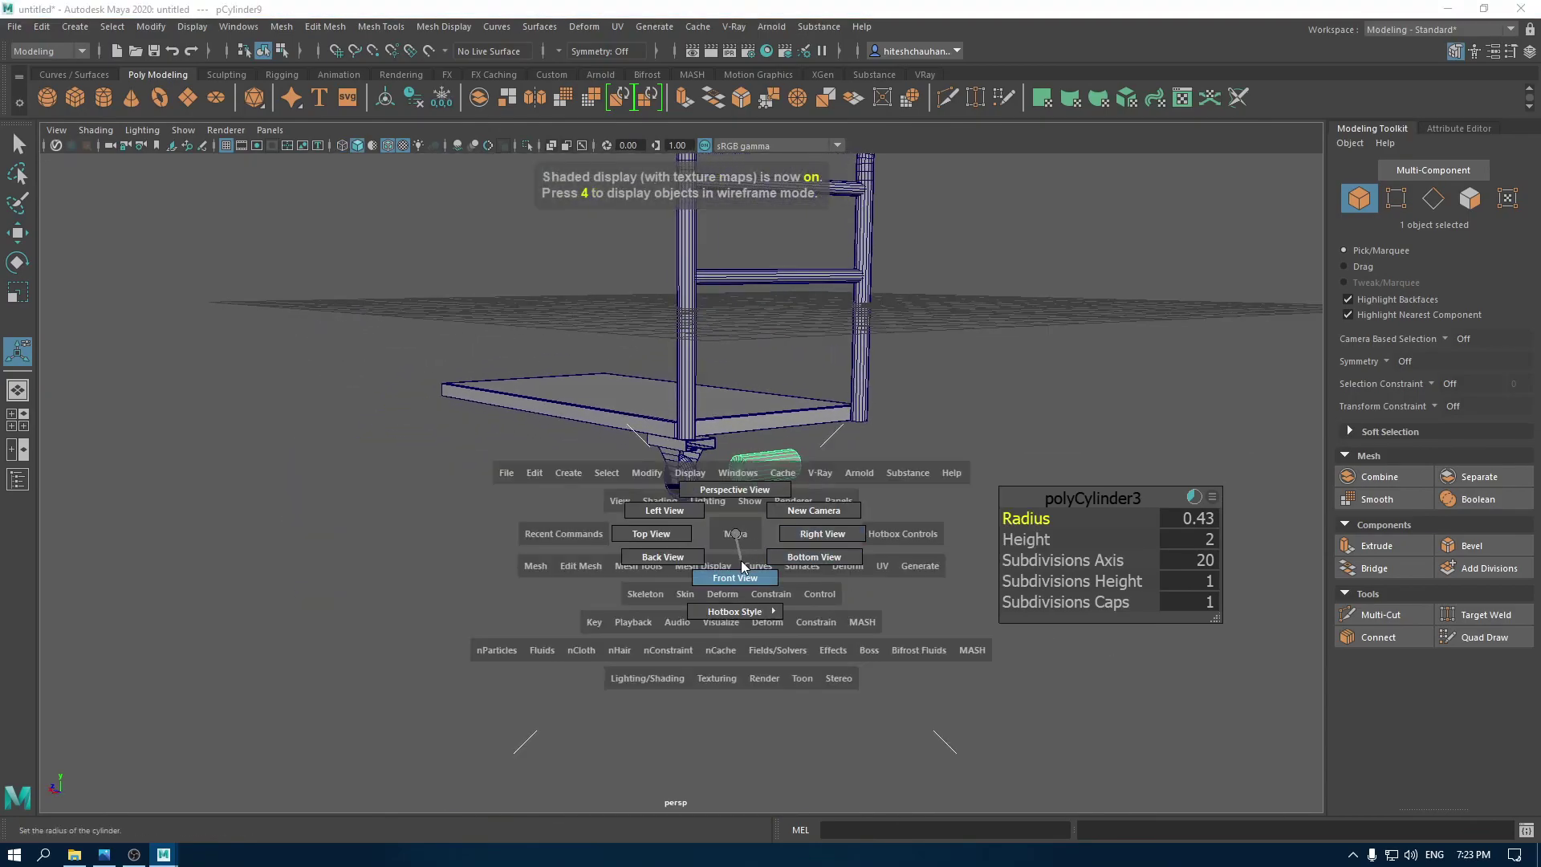
pyautogui.moveTo(740, 560); pyautogui.dragTo(741, 560)
pyautogui.scroll(5, 763, 571)
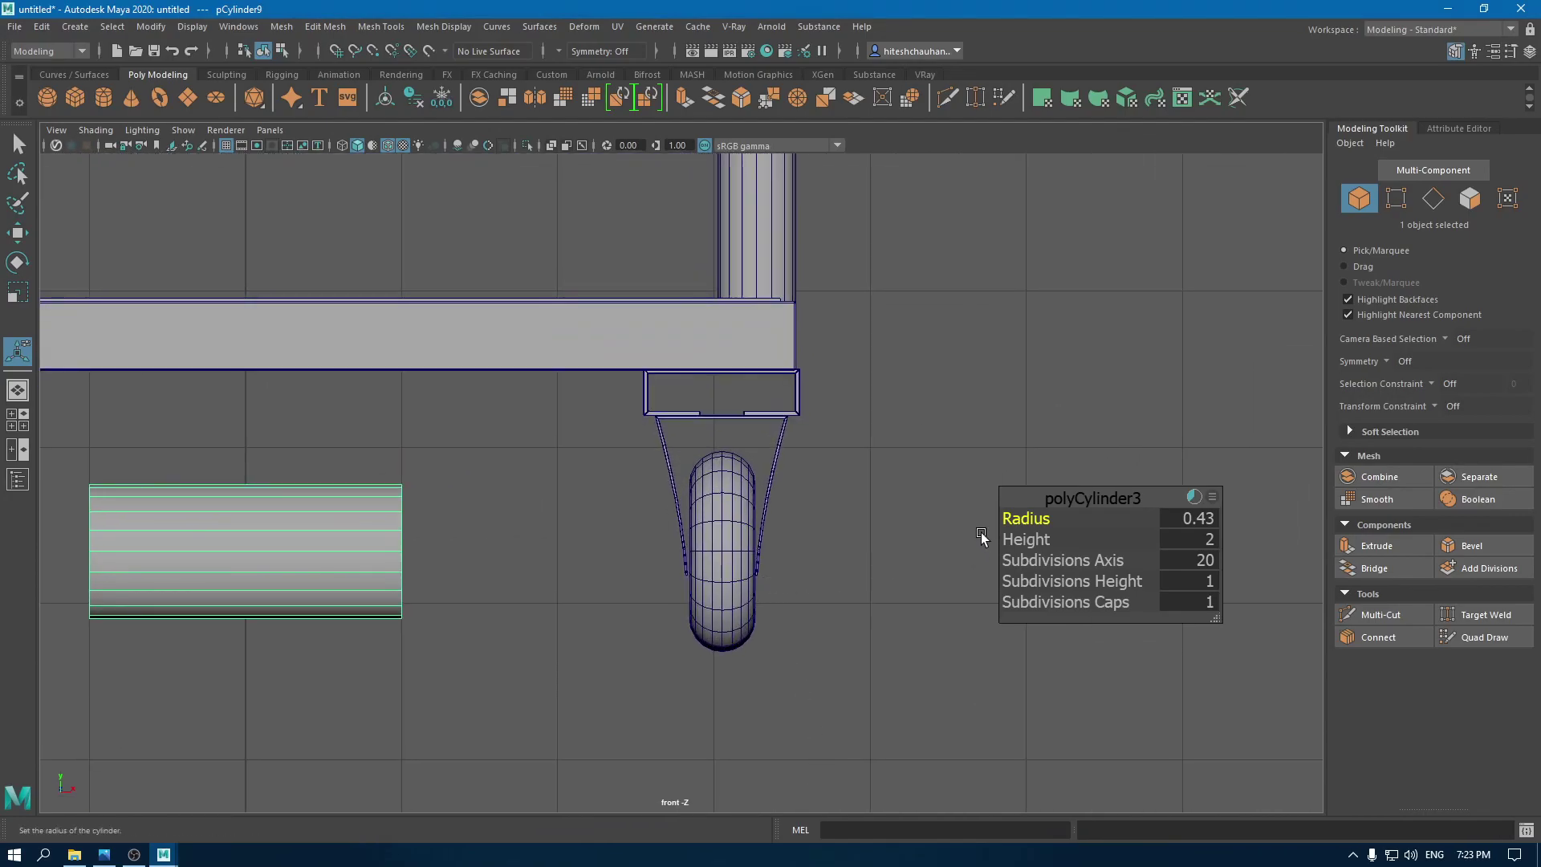
pyautogui.click(1026, 539)
pyautogui.moveTo(1026, 539); pyautogui.dragTo(884, 559, button='middle')
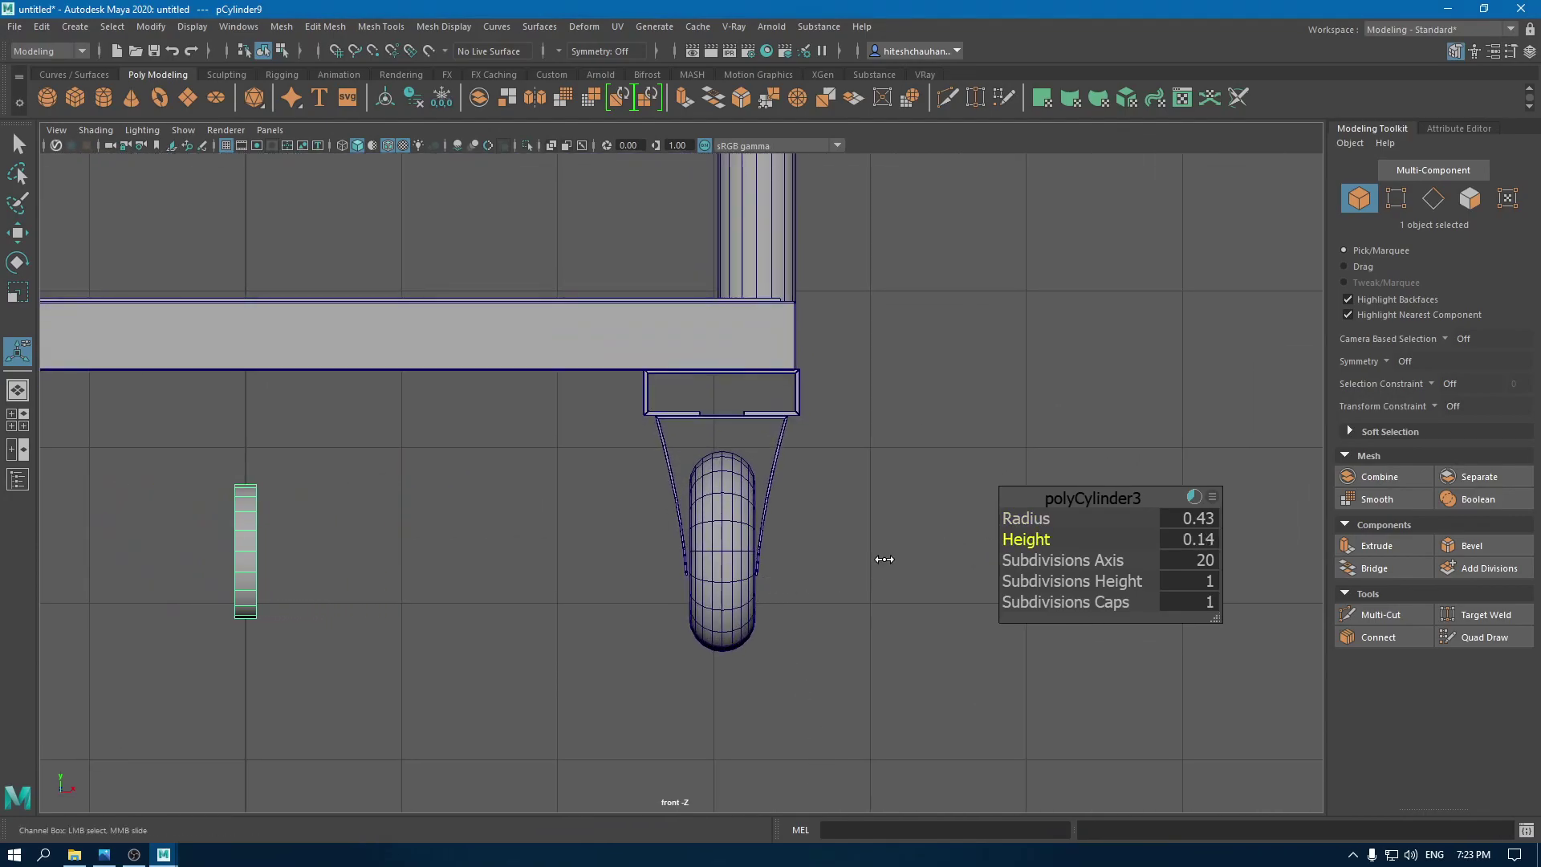
# Step: Move the hub cylinder along X to 3.06, centring it inside the tyre in the front view
pyautogui.press('w')
pyautogui.moveTo(324, 553); pyautogui.dragTo(795, 555)
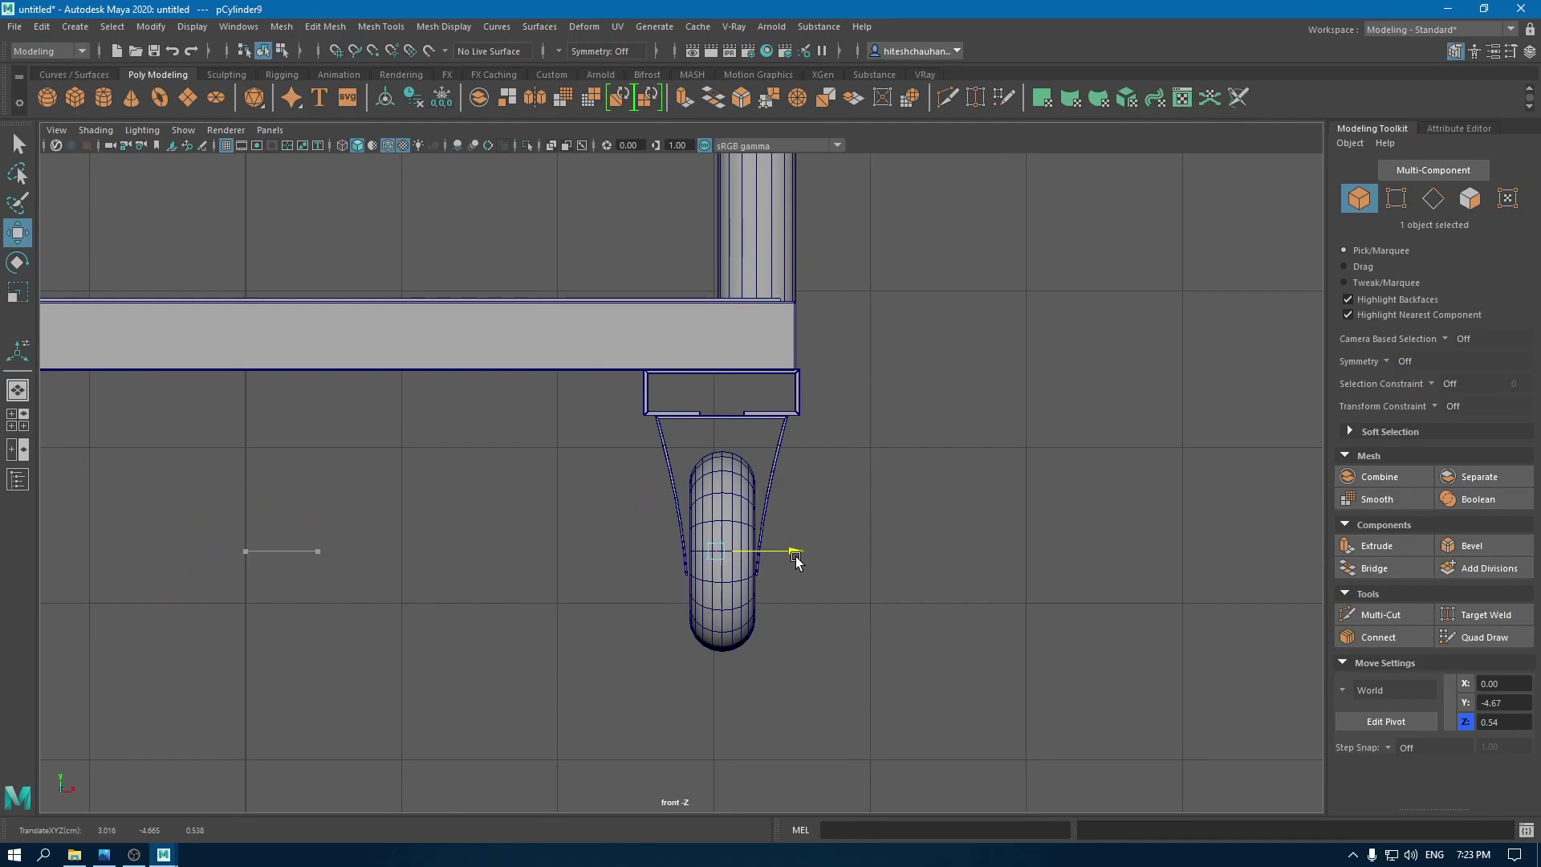
pyautogui.press('4')
pyautogui.press('f')
pyautogui.scroll(-3, 796, 566)
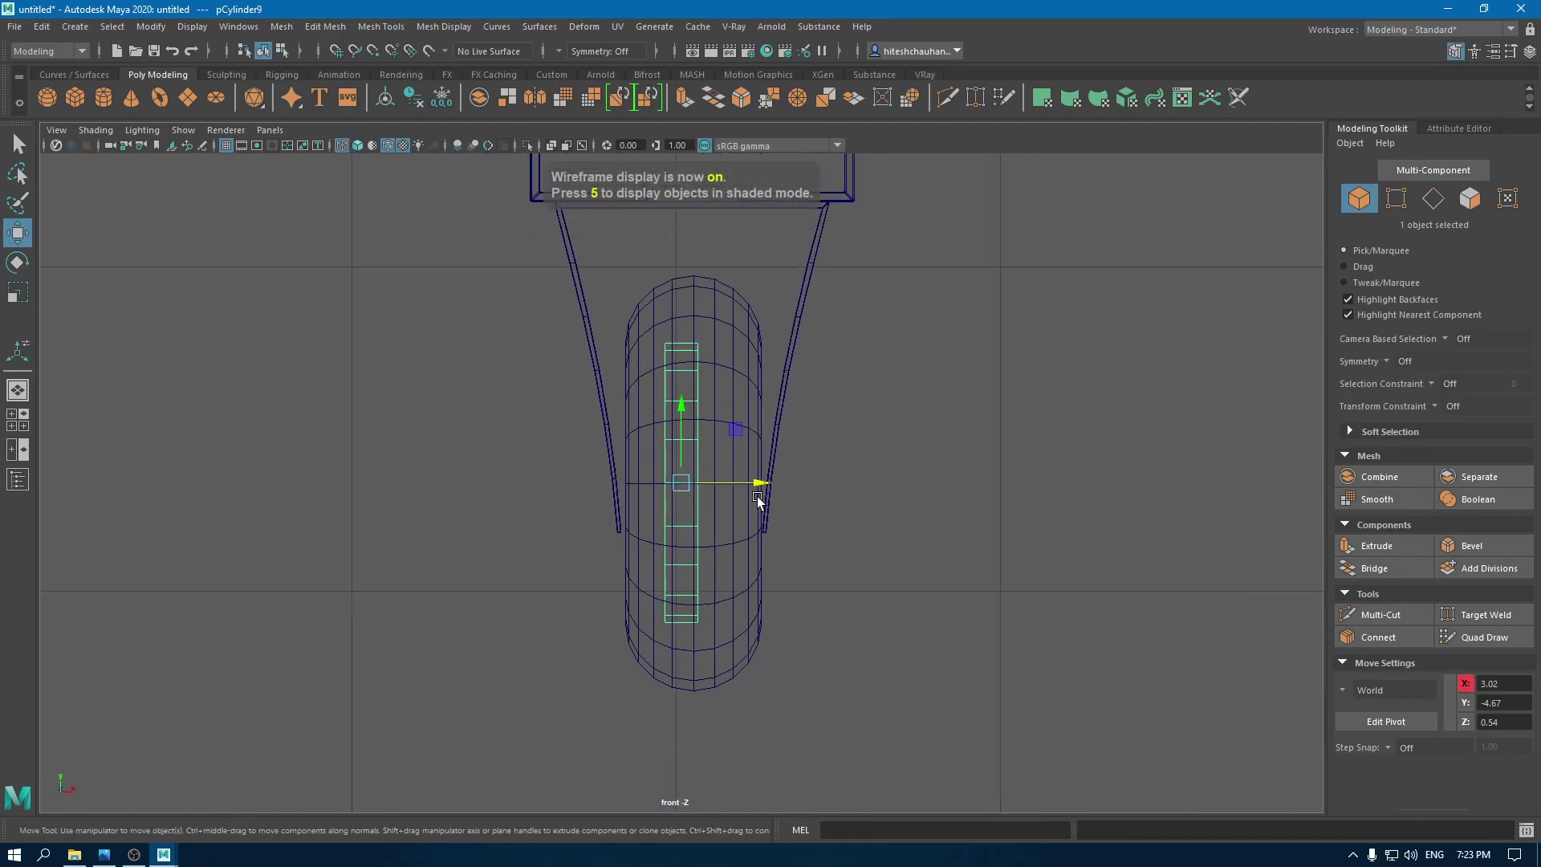
pyautogui.moveTo(759, 484); pyautogui.dragTo(770, 493)
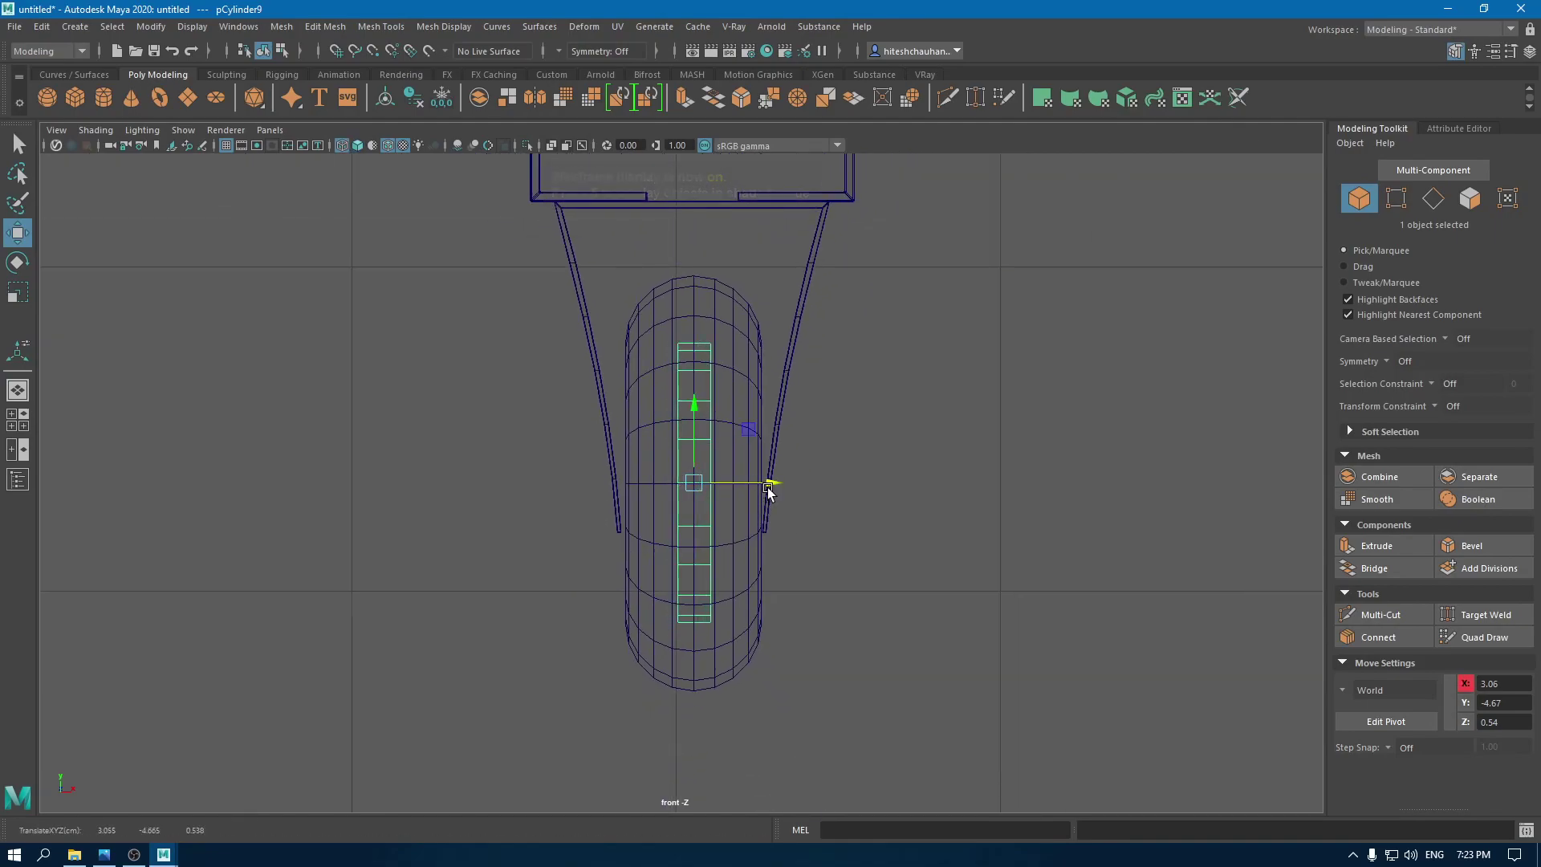
# Step: Set the hub cylinder's height to 0.42 to span the tyre's width, and return to the shaded perspective view
pyautogui.press('t')
pyautogui.moveTo(1022, 539); pyautogui.dragTo(1051, 539)
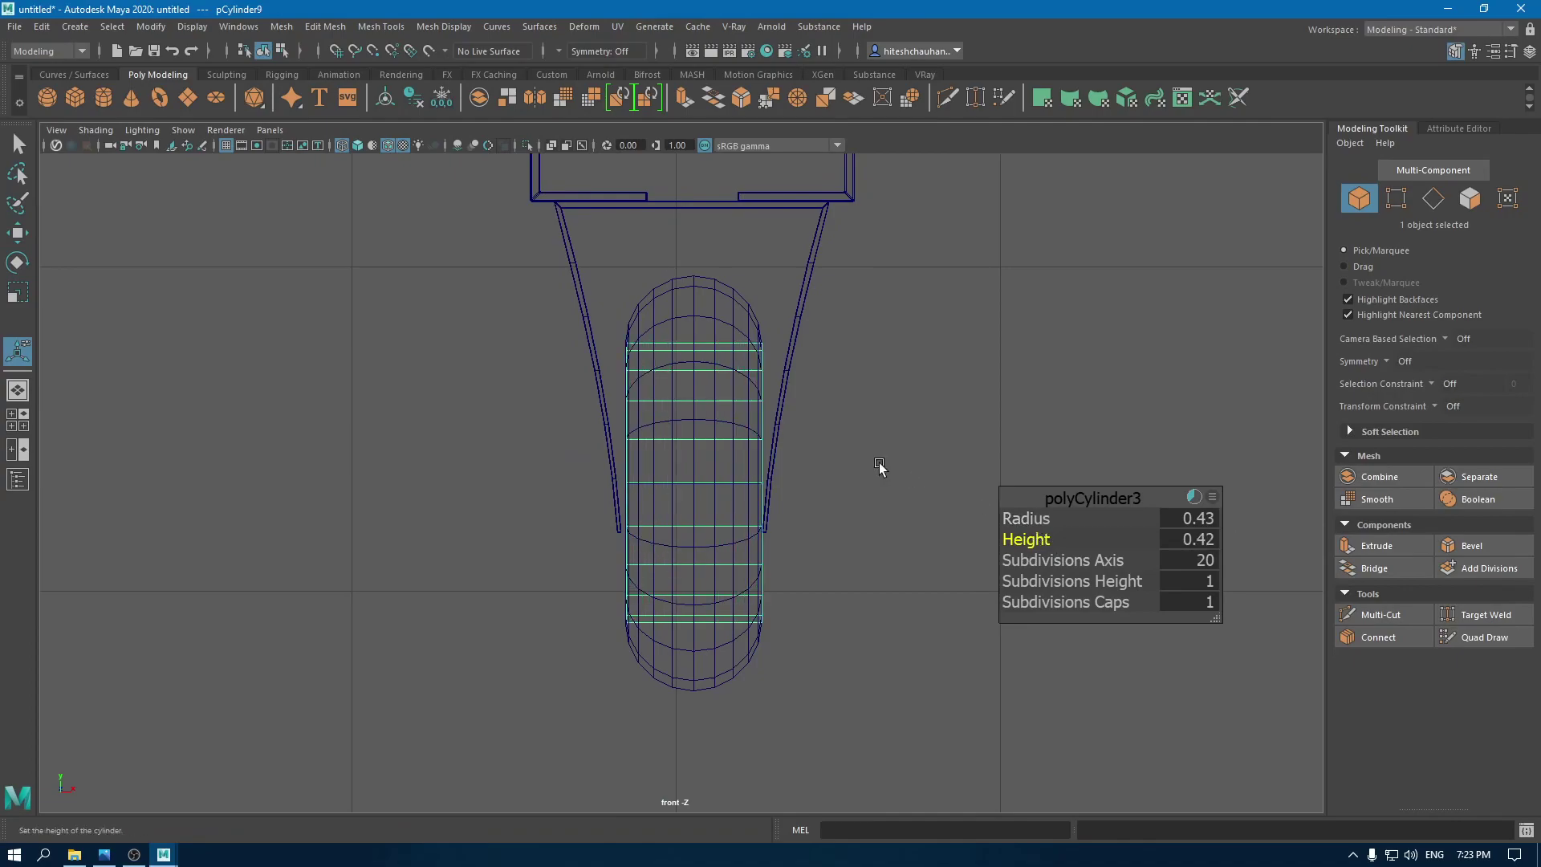
pyautogui.press('space')
pyautogui.moveTo(846, 444); pyautogui.dragTo(833, 395)
pyautogui.press('6')
pyautogui.scroll(4, 783, 546)
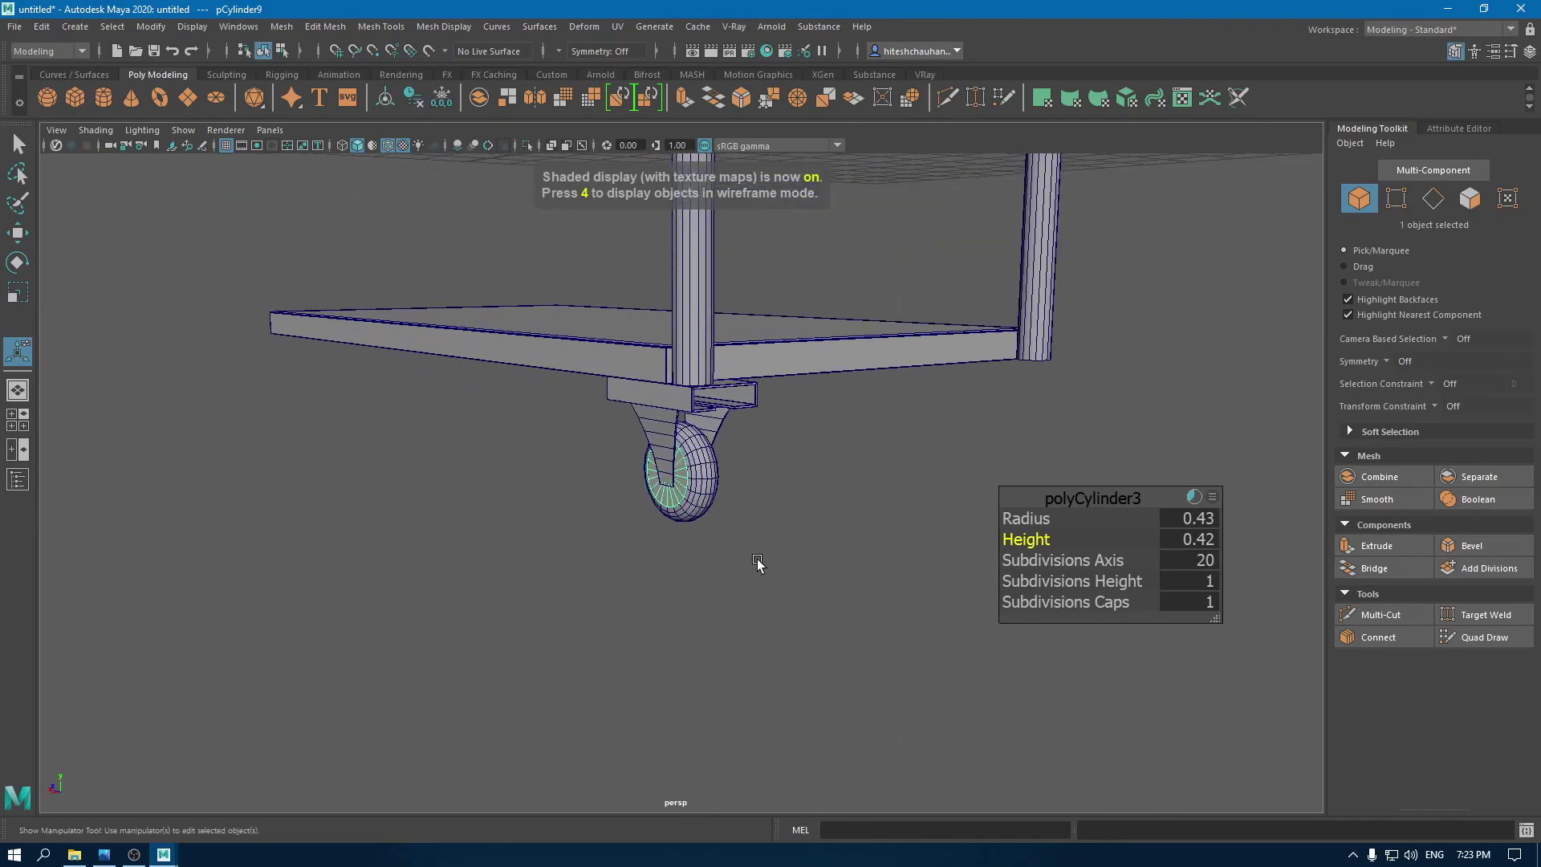
pyautogui.scroll(10, 757, 564)
pyautogui.press('w')
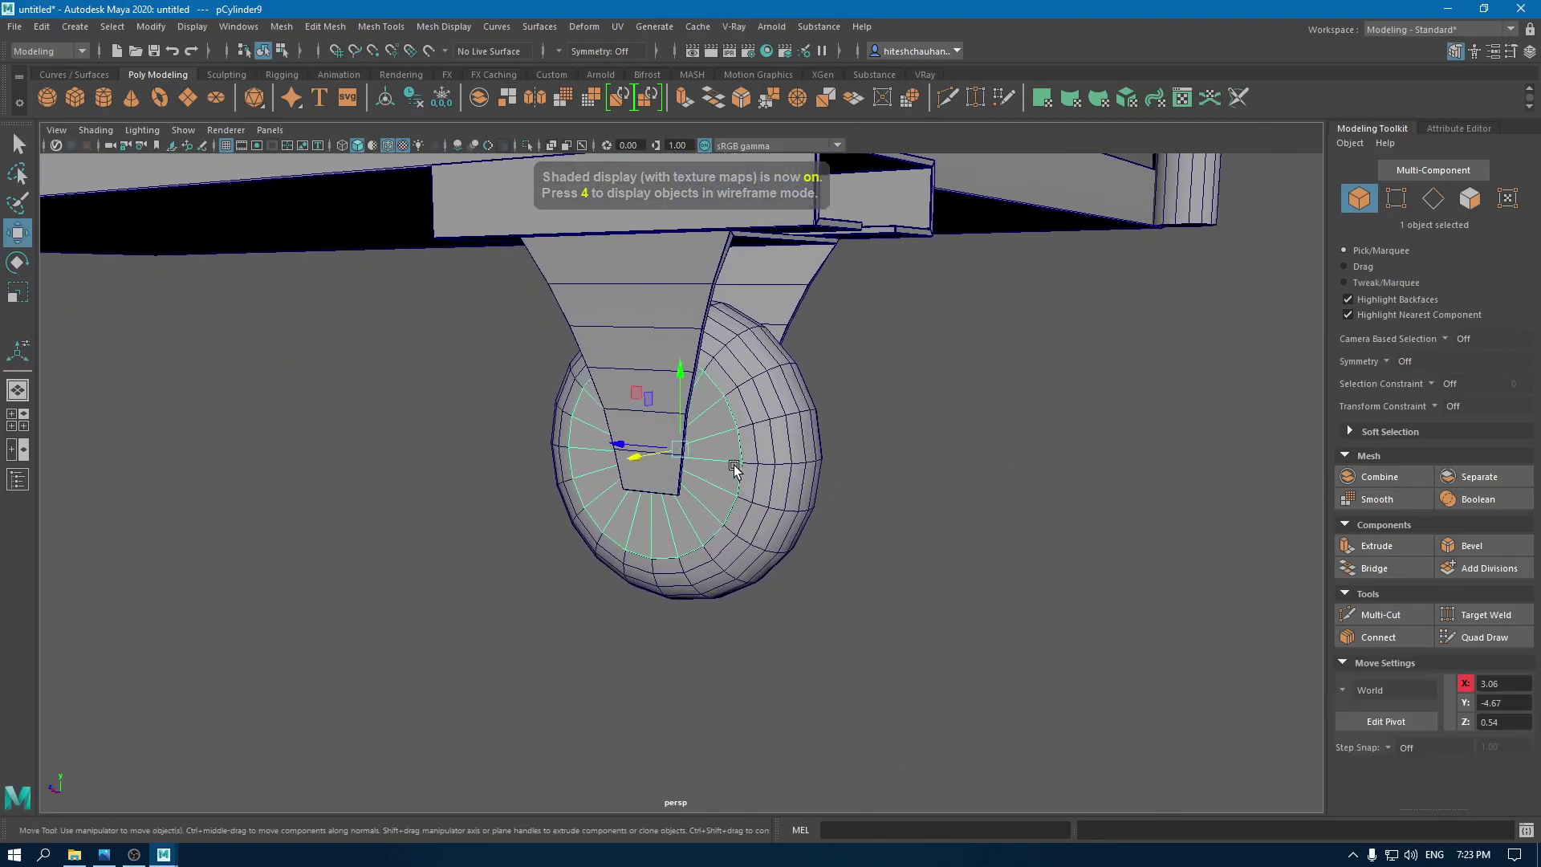
pyautogui.scroll(5, 735, 469)
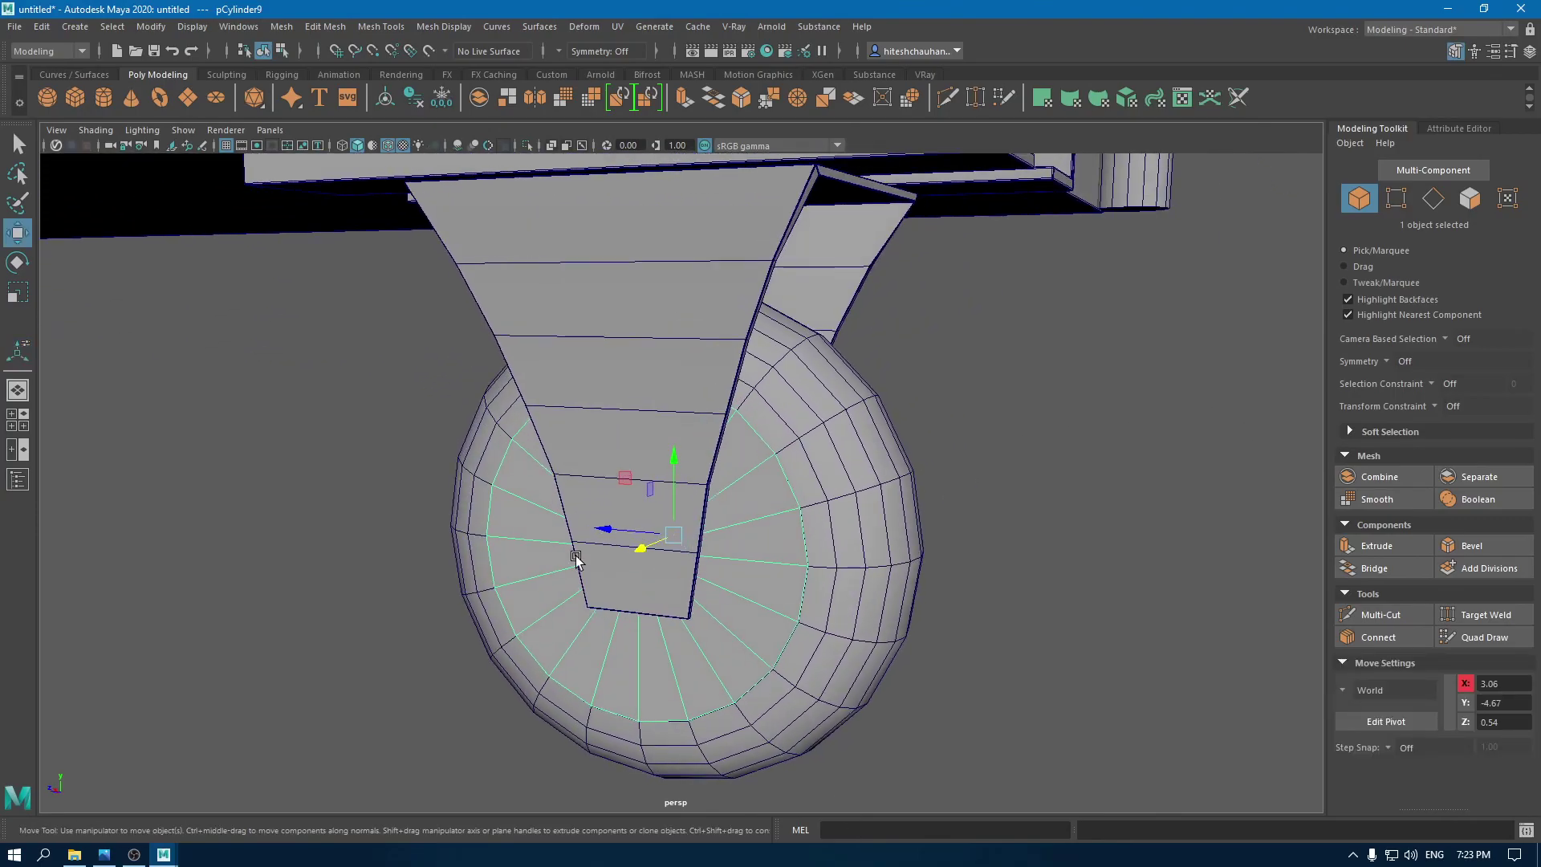
# Step: Remove the hub cylinder's cap subdivisions so each end is a single face
pyautogui.keyDown('alt'); pyautogui.moveTo(223, 523); pyautogui.dragTo(381, 523); pyautogui.keyUp('alt')
pyautogui.press('t')
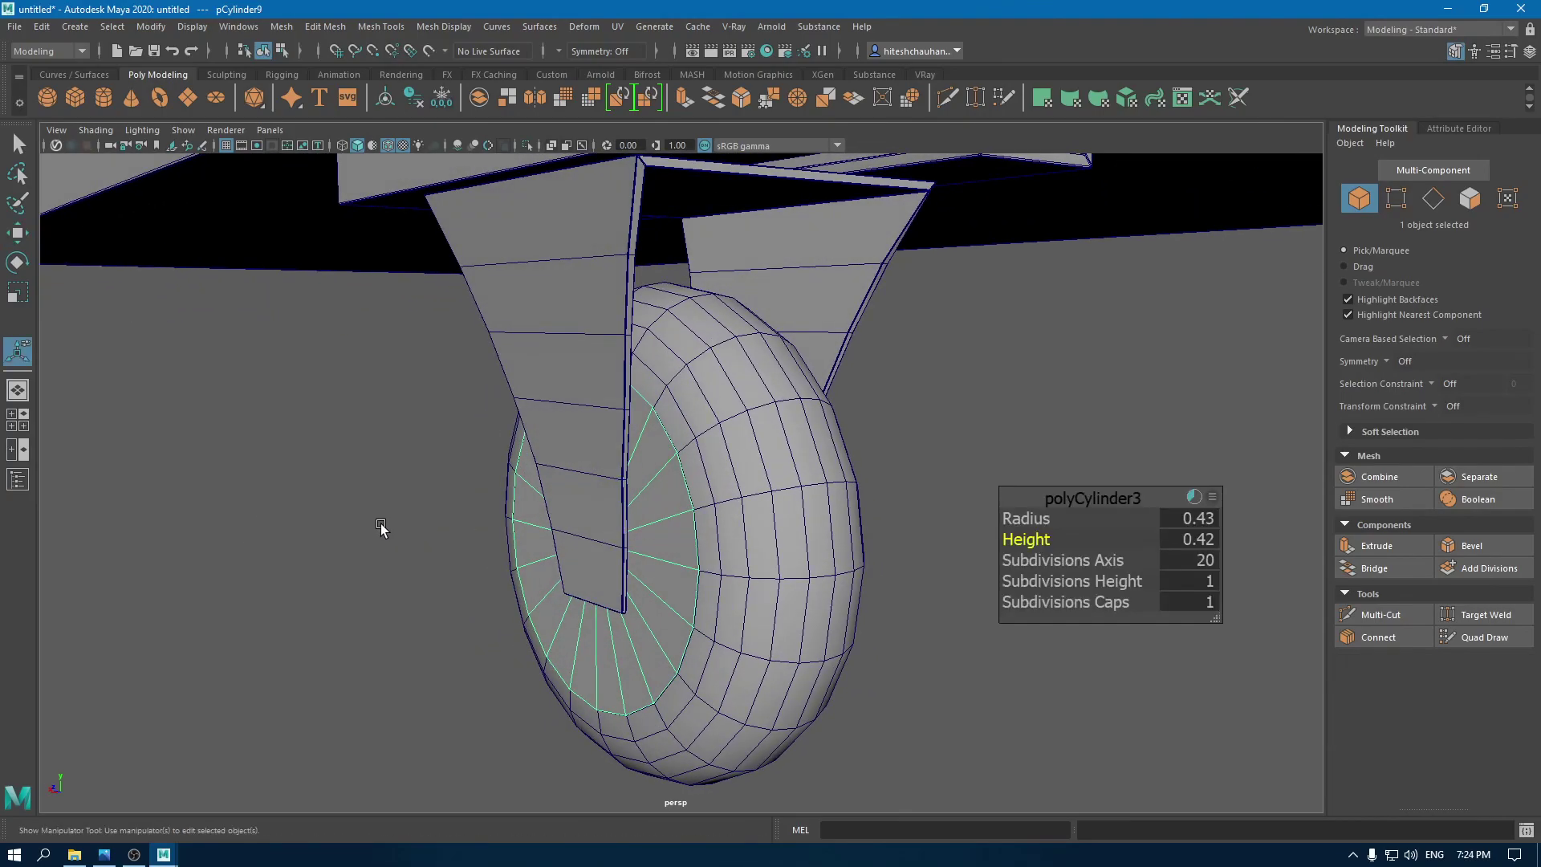
pyautogui.click(1096, 603)
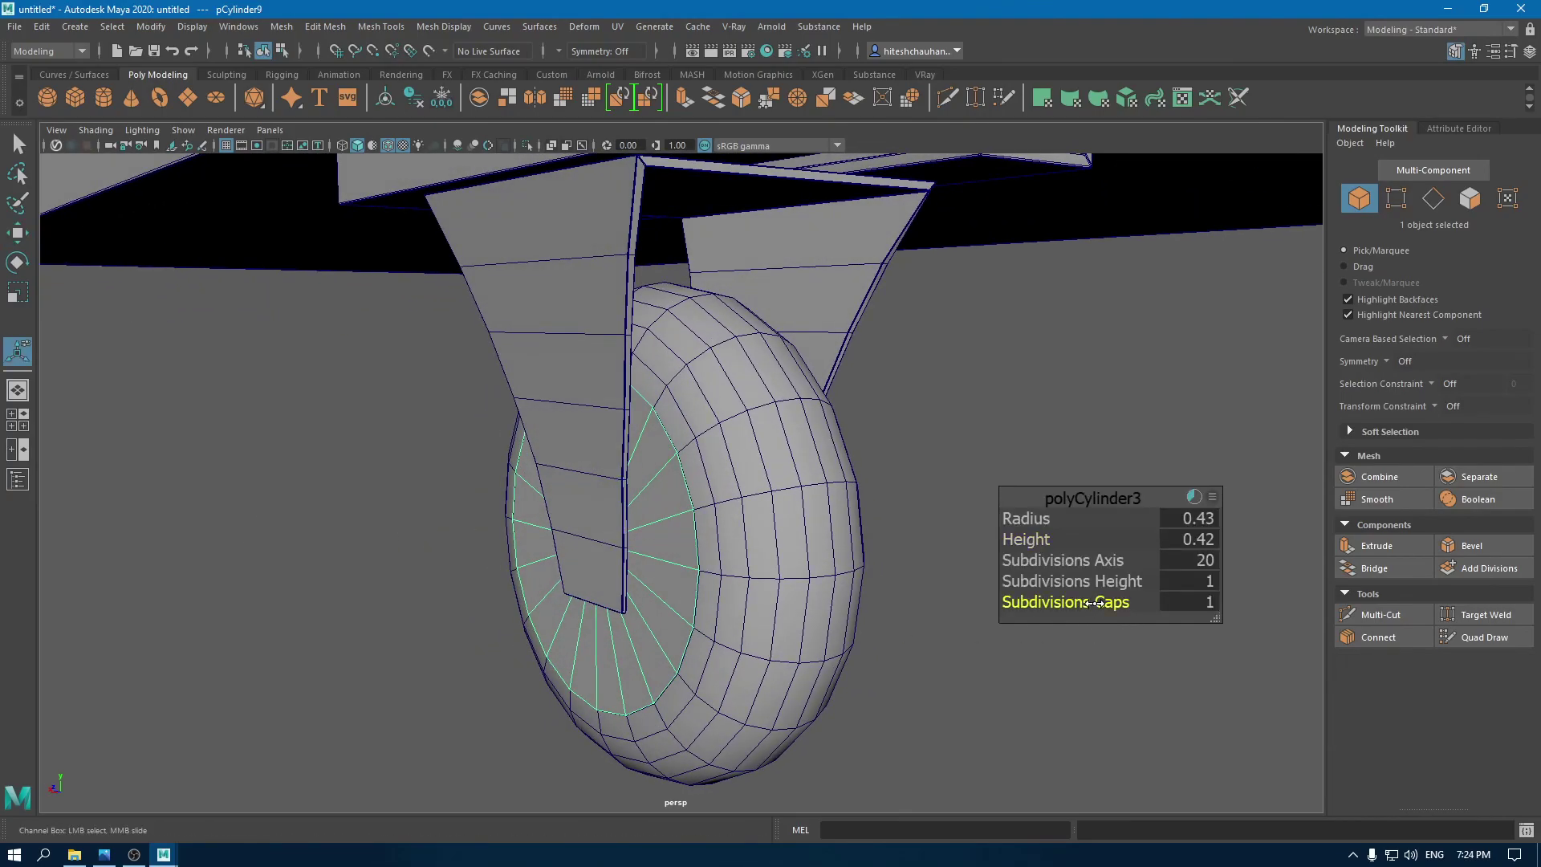
pyautogui.moveTo(1096, 603); pyautogui.dragTo(745, 610, button='middle')
pyautogui.press('w')
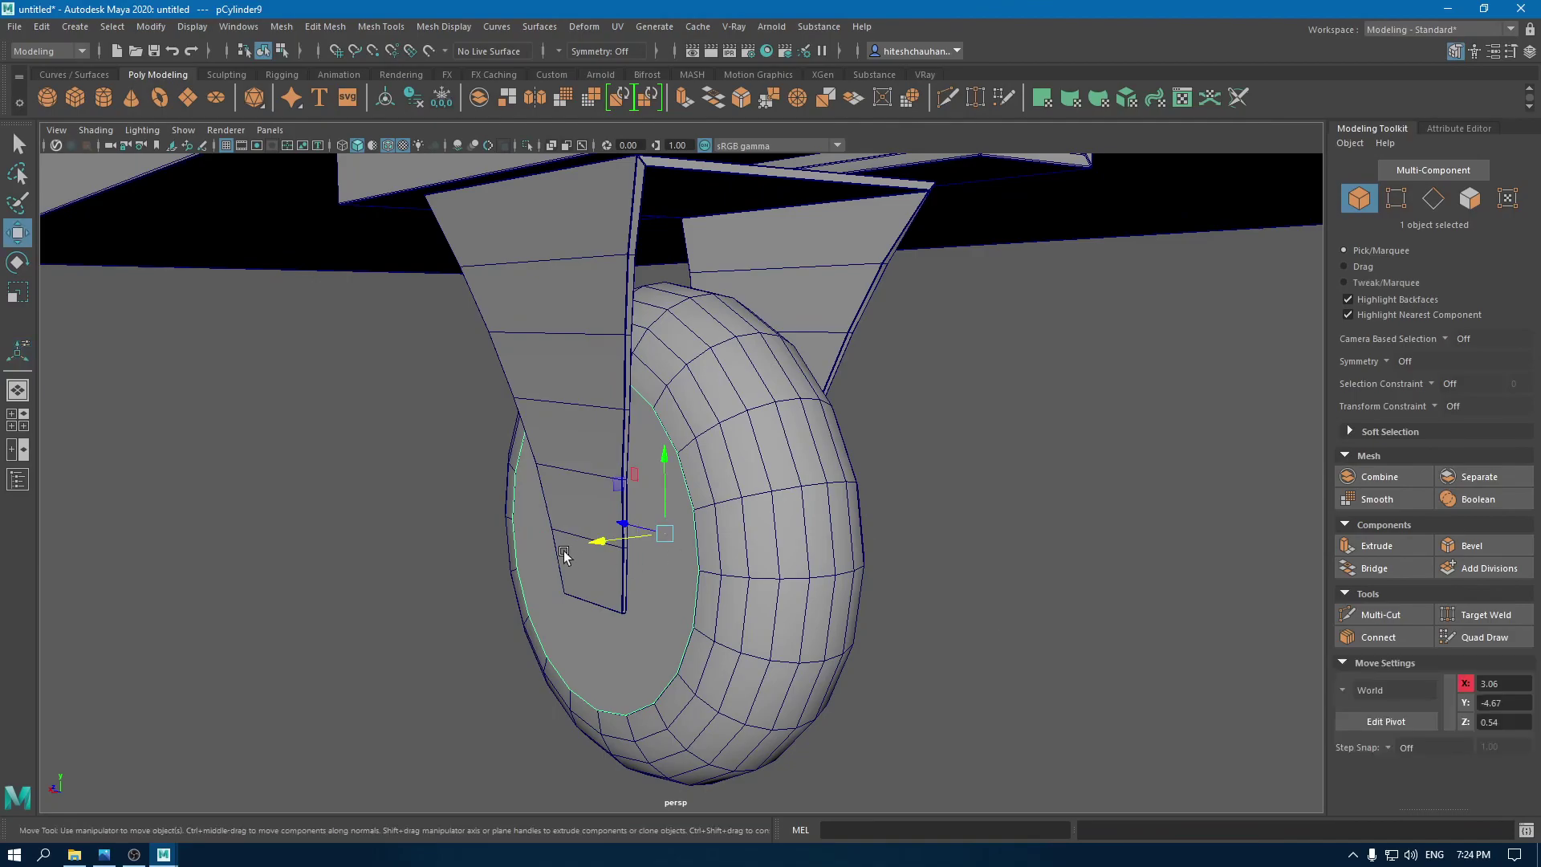
# Step: Delete the cap faces at both ends of the hub cylinder, leaving an open ring inside the tyre
pyautogui.rightClick(500, 448)
pyautogui.moveTo(653, 422); pyautogui.dragTo(640, 484, button='right')
pyautogui.click(643, 546)
pyautogui.press('Delete')
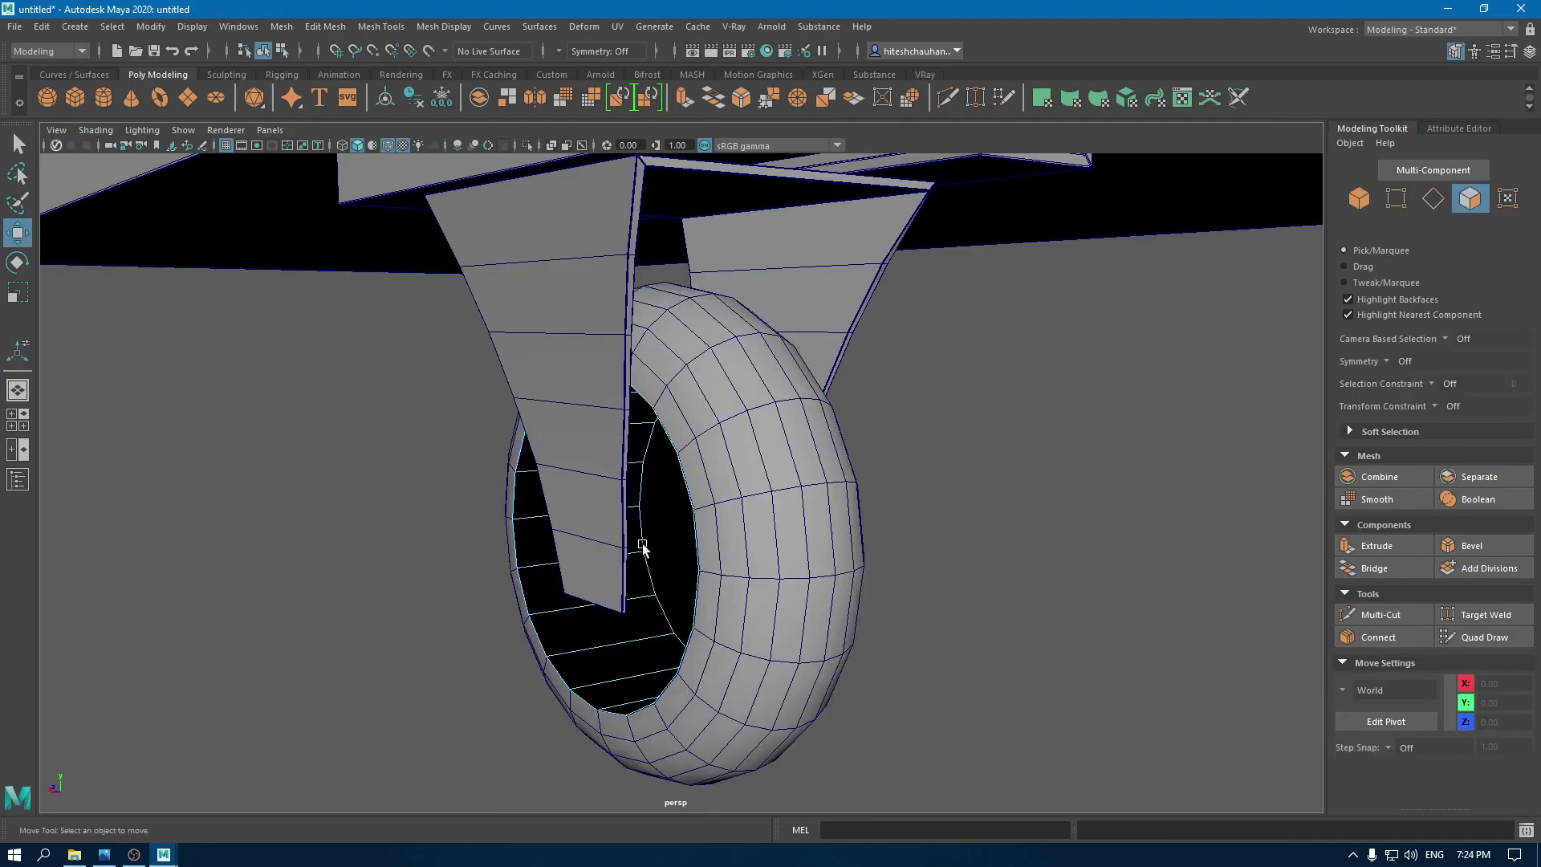
pyautogui.keyDown('alt'); pyautogui.moveTo(681, 551); pyautogui.dragTo(790, 650); pyautogui.keyUp('alt')
pyautogui.click(633, 568)
pyautogui.press('Delete')
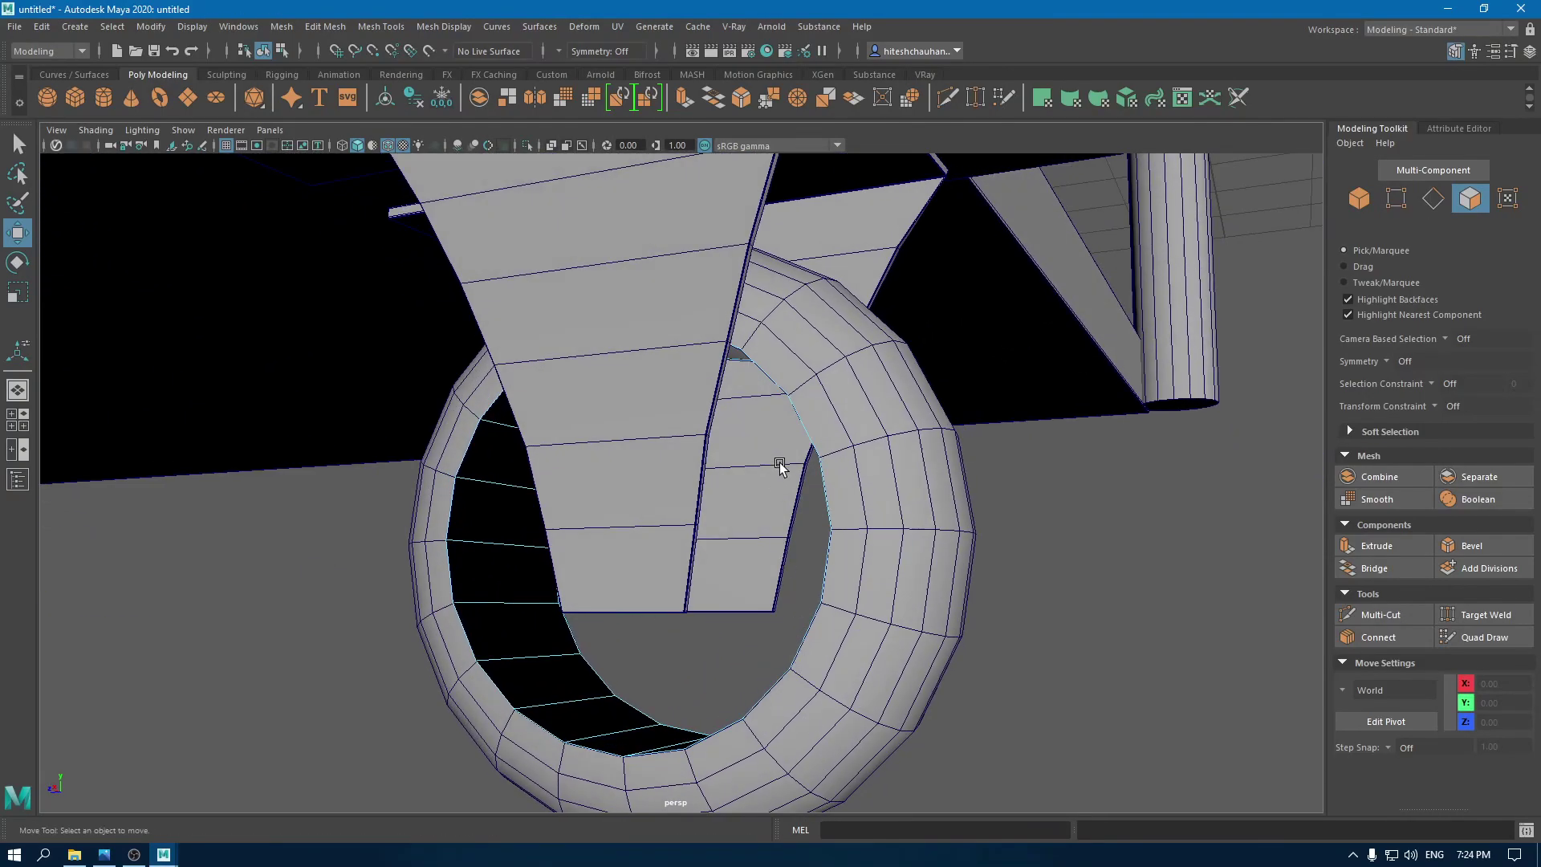
# Step: Extrude both open border edge loops of the hub cylinder to form an inward-sloping ring on each side
pyautogui.moveTo(766, 394); pyautogui.dragTo(863, 312, button='right')
pyautogui.click(563, 683)
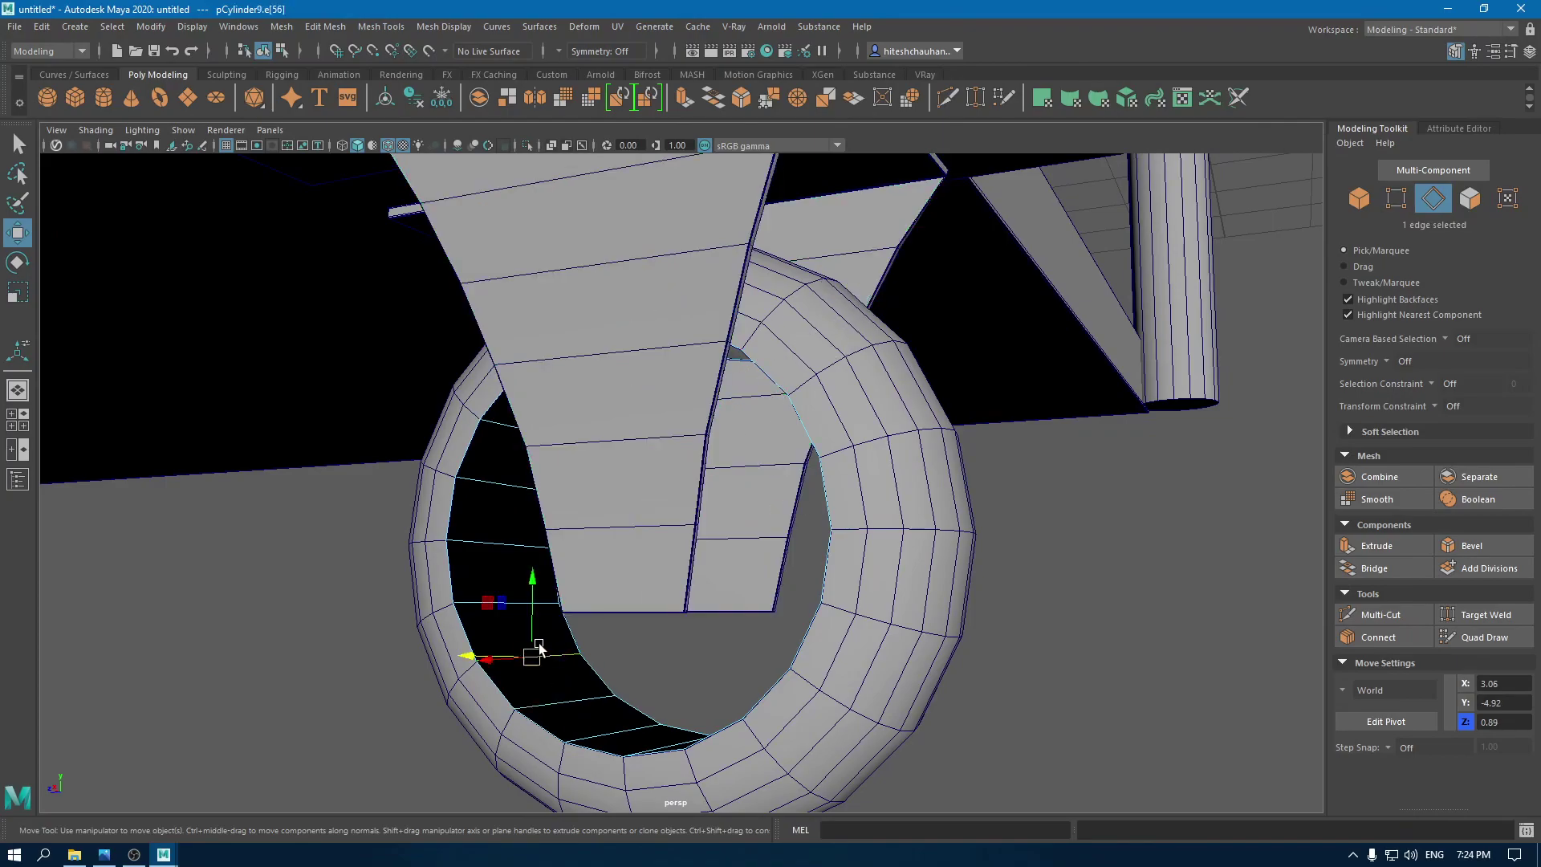
pyautogui.doubleClick(463, 625)
pyautogui.keyDown('alt'); pyautogui.moveTo(466, 625); pyautogui.dragTo(451, 615); pyautogui.keyUp('alt')
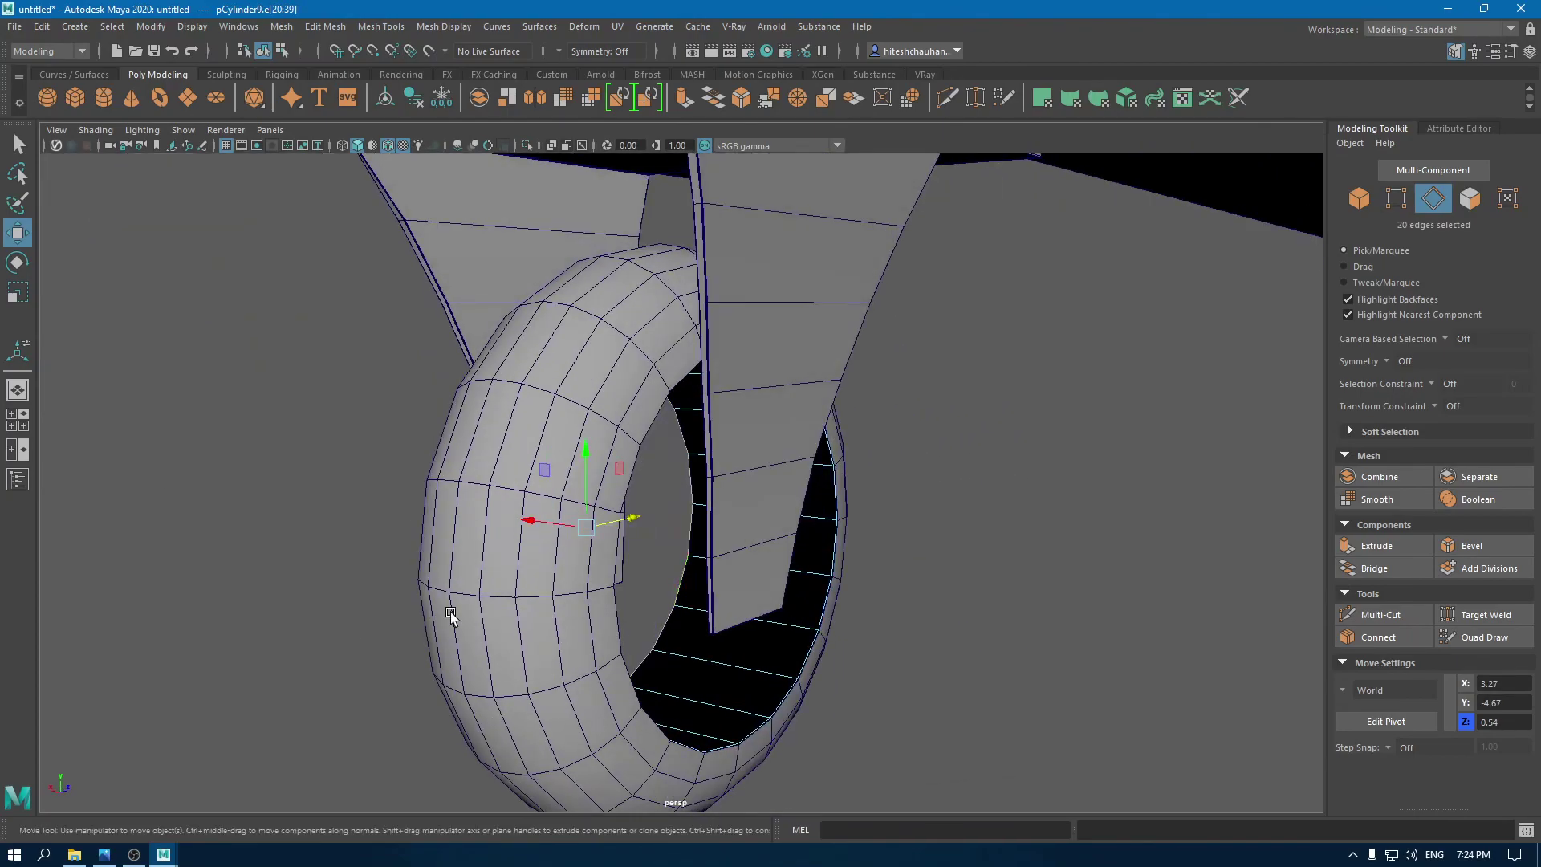
pyautogui.keyDown('shift'); pyautogui.doubleClick(788, 677); pyautogui.keyUp('shift')
pyautogui.hotkey('ctrl', 'e')
pyautogui.keyDown('alt'); pyautogui.moveTo(795, 683); pyautogui.dragTo(1039, 630); pyautogui.keyUp('alt')
pyautogui.moveTo(1013, 518)
pyautogui.mouseDown()
pyautogui.moveTo(1034, 516)
pyautogui.moveTo(1013, 519)
pyautogui.moveTo(1013, 561)
pyautogui.moveTo(839, 551)
pyautogui.moveTo(687, 514)
pyautogui.moveTo(575, 544)
pyautogui.moveTo(640, 613)
pyautogui.moveTo(801, 616)
pyautogui.moveTo(1028, 516)
pyautogui.moveTo(1062, 520)
pyautogui.moveTo(1026, 560)
pyautogui.moveTo(1051, 560)
pyautogui.moveTo(1021, 562)
pyautogui.moveTo(1064, 561)
pyautogui.moveTo(1016, 521)
pyautogui.mouseUp()
pyautogui.press('w')
# Step: Extrude the two hub edge loops again with a thickness of about 0.2 and an offset of about 0.35
pyautogui.hotkey('ctrl', 'e')
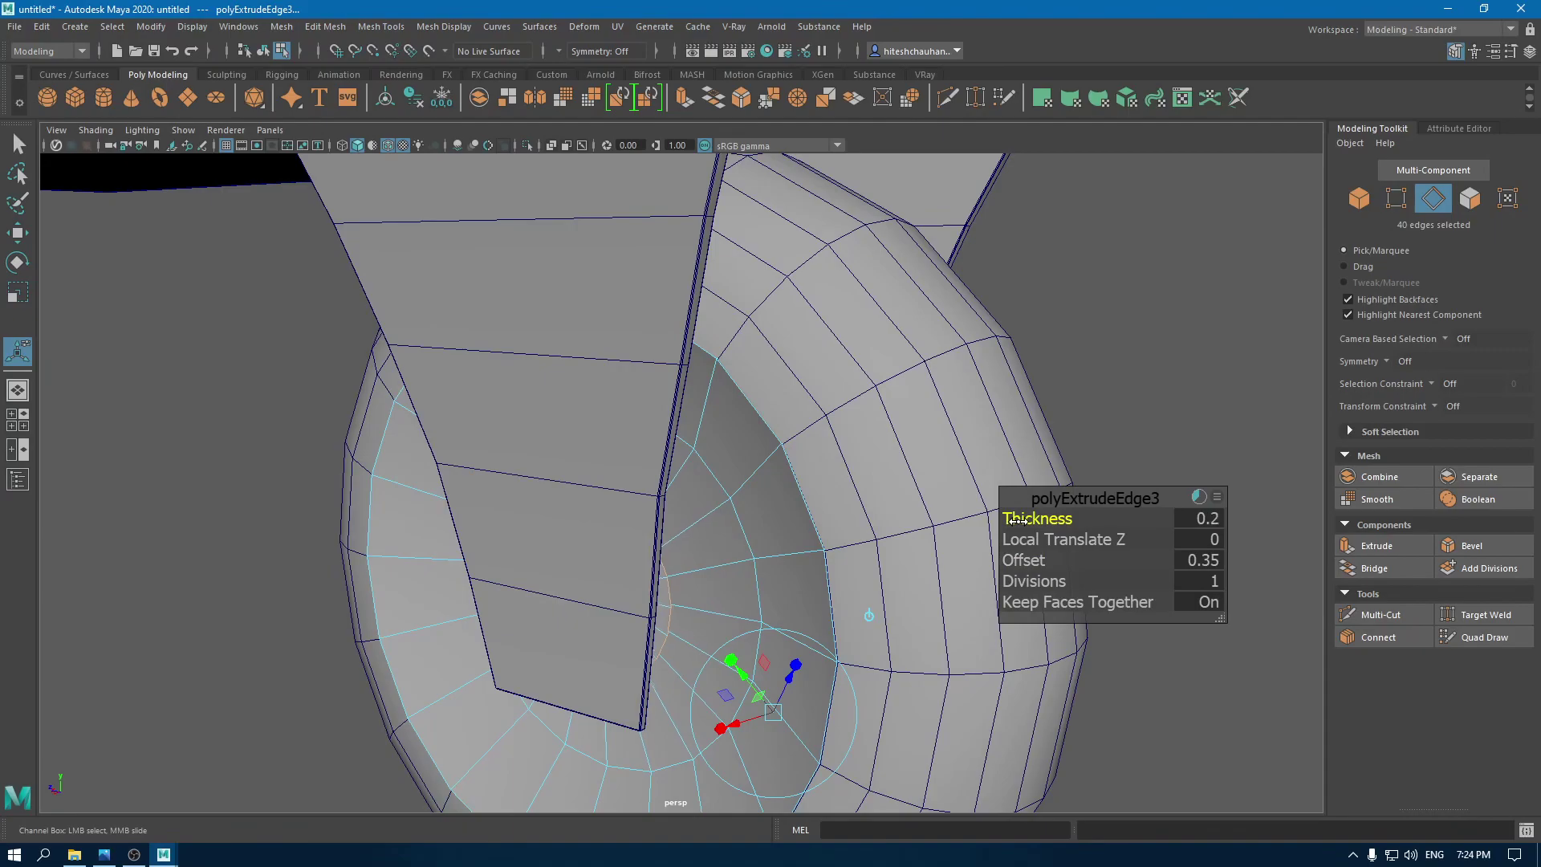
pyautogui.keyDown('alt'); pyautogui.moveTo(763, 526); pyautogui.dragTo(754, 562); pyautogui.keyUp('alt')
pyautogui.moveTo(1024, 560); pyautogui.dragTo(1029, 521)
pyautogui.moveTo(932, 533)
pyautogui.keyDown('alt'); pyautogui.mouseDown()
pyautogui.moveTo(768, 532)
pyautogui.moveTo(874, 512)
pyautogui.moveTo(805, 434)
pyautogui.mouseUp(); pyautogui.keyUp('alt')
pyautogui.press('4')
pyautogui.press('5')
pyautogui.keyDown('alt'); pyautogui.moveTo(797, 548); pyautogui.dragTo(643, 526); pyautogui.keyUp('alt')
pyautogui.press('w')
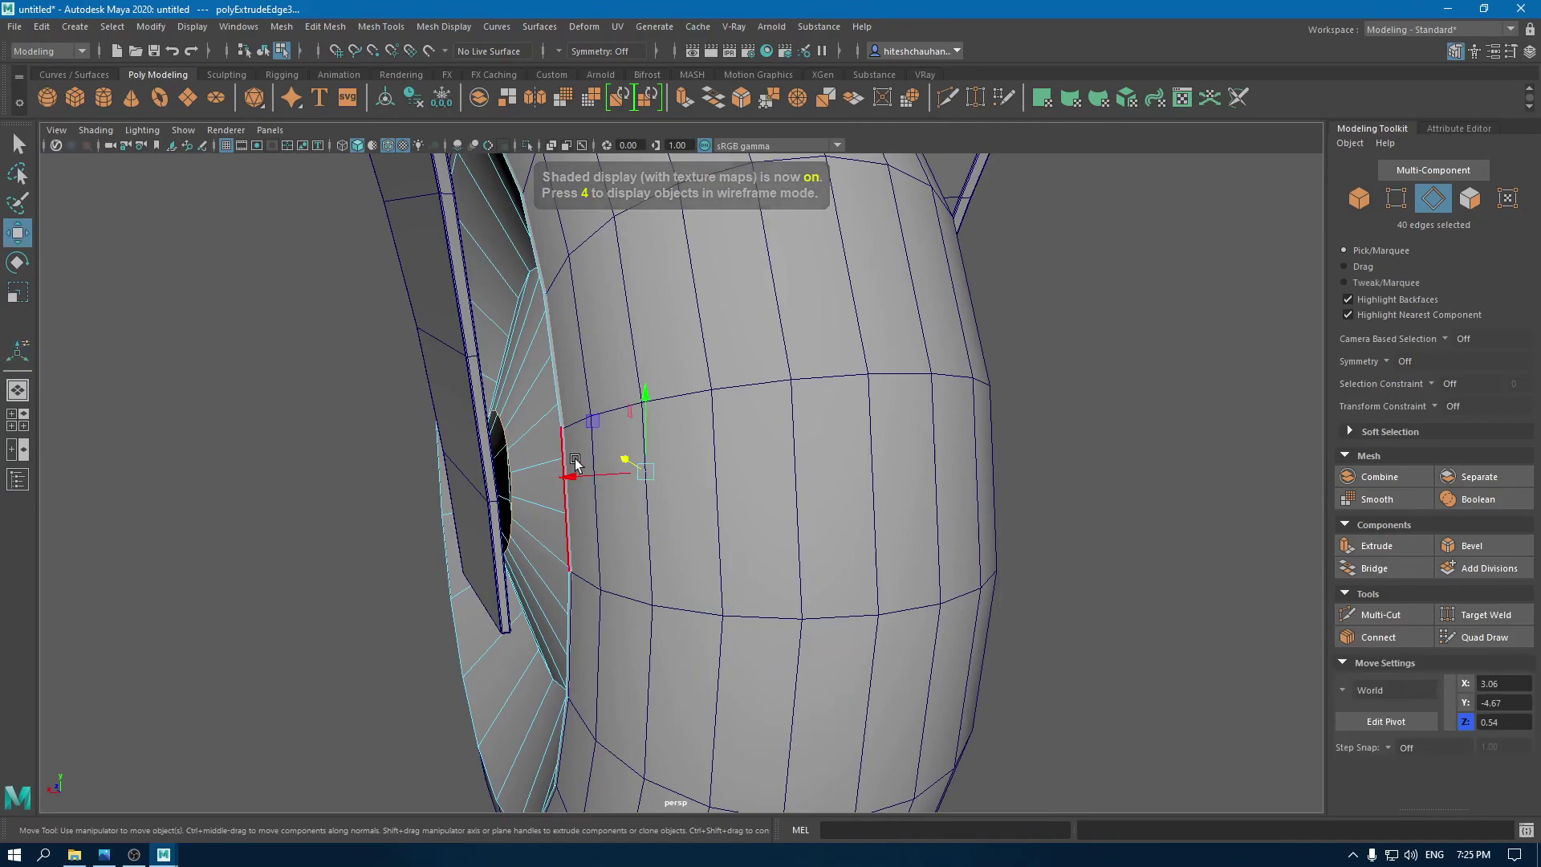
# Step: Extrude the two inner hub edge loops in world orientation and stretch them outward through the brackets as axle stubs
pyautogui.hotkey('ctrl', 'e')
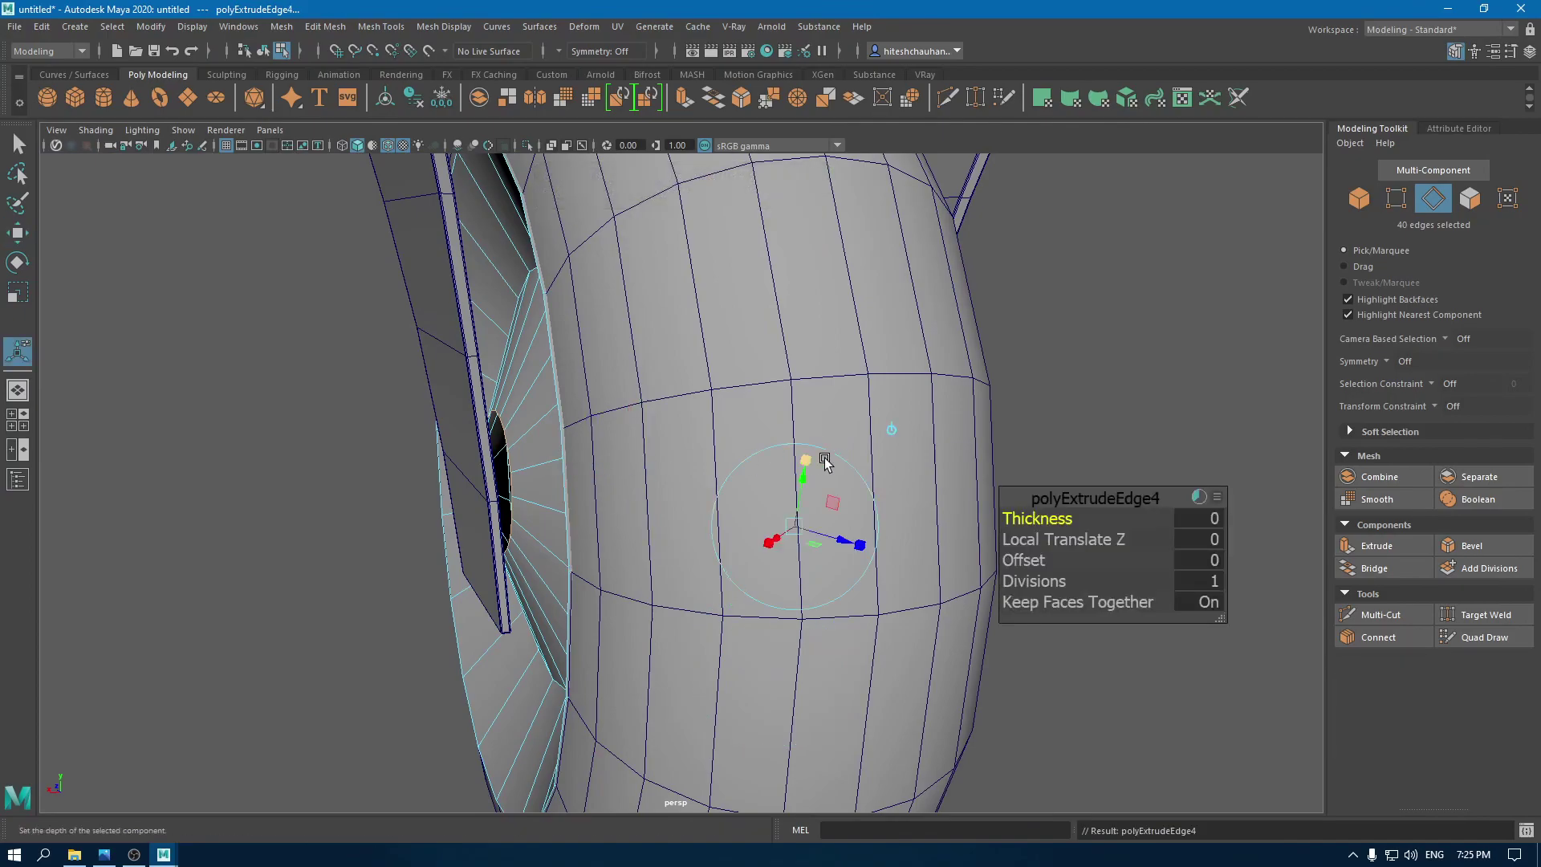
pyautogui.click(892, 430)
pyautogui.keyDown('alt'); pyautogui.moveTo(594, 478); pyautogui.dragTo(643, 541); pyautogui.keyUp('alt')
pyautogui.moveTo(599, 480); pyautogui.dragTo(704, 467)
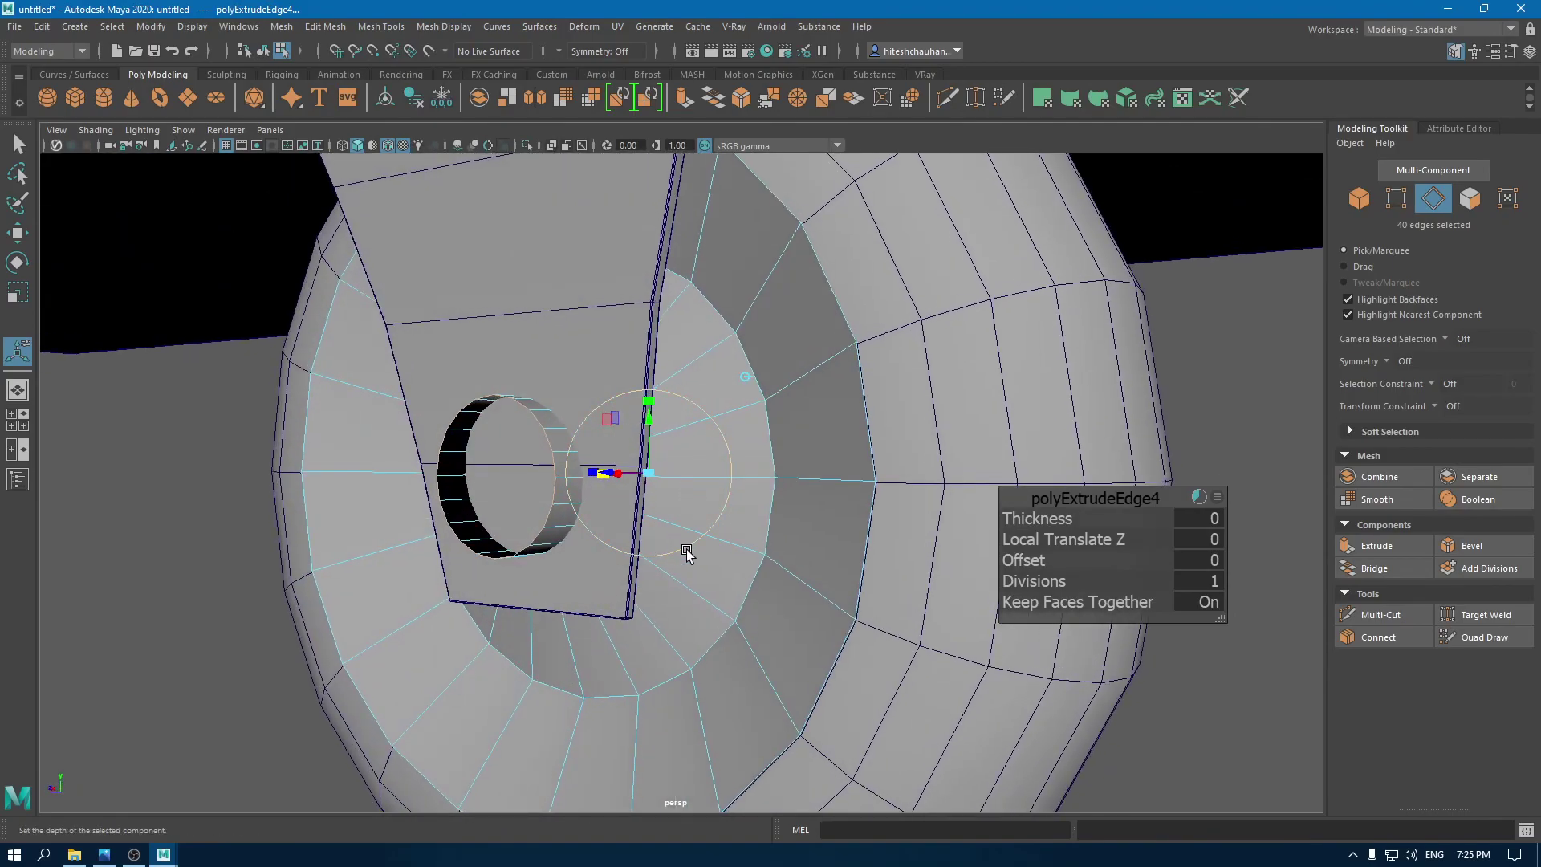
pyautogui.press('w')
pyautogui.hotkey('ctrl', 'e')
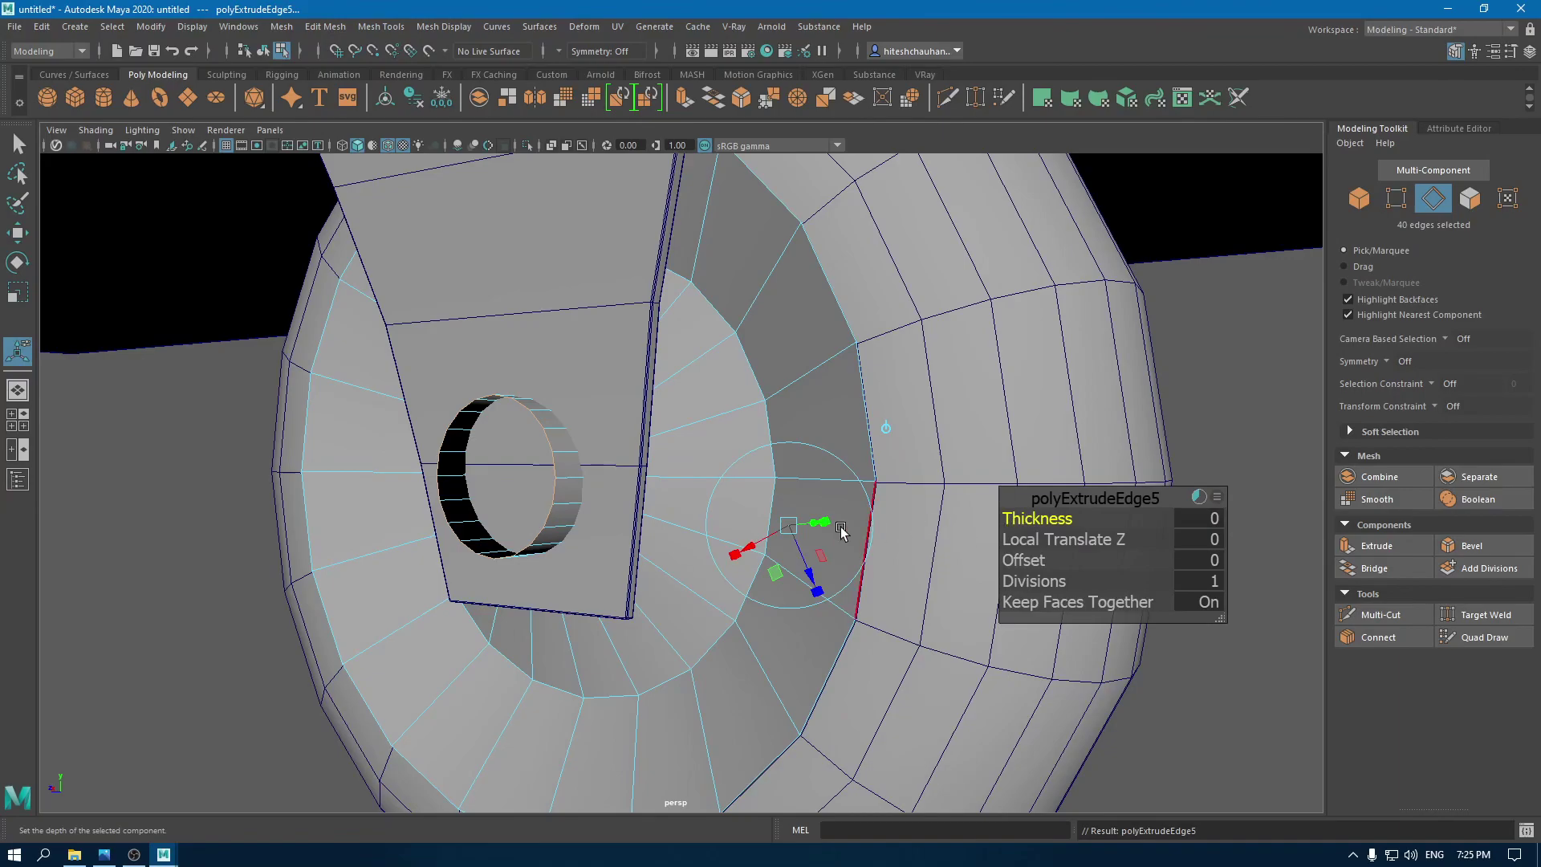
pyautogui.press('w')
pyautogui.hotkey('ctrl', 'z')
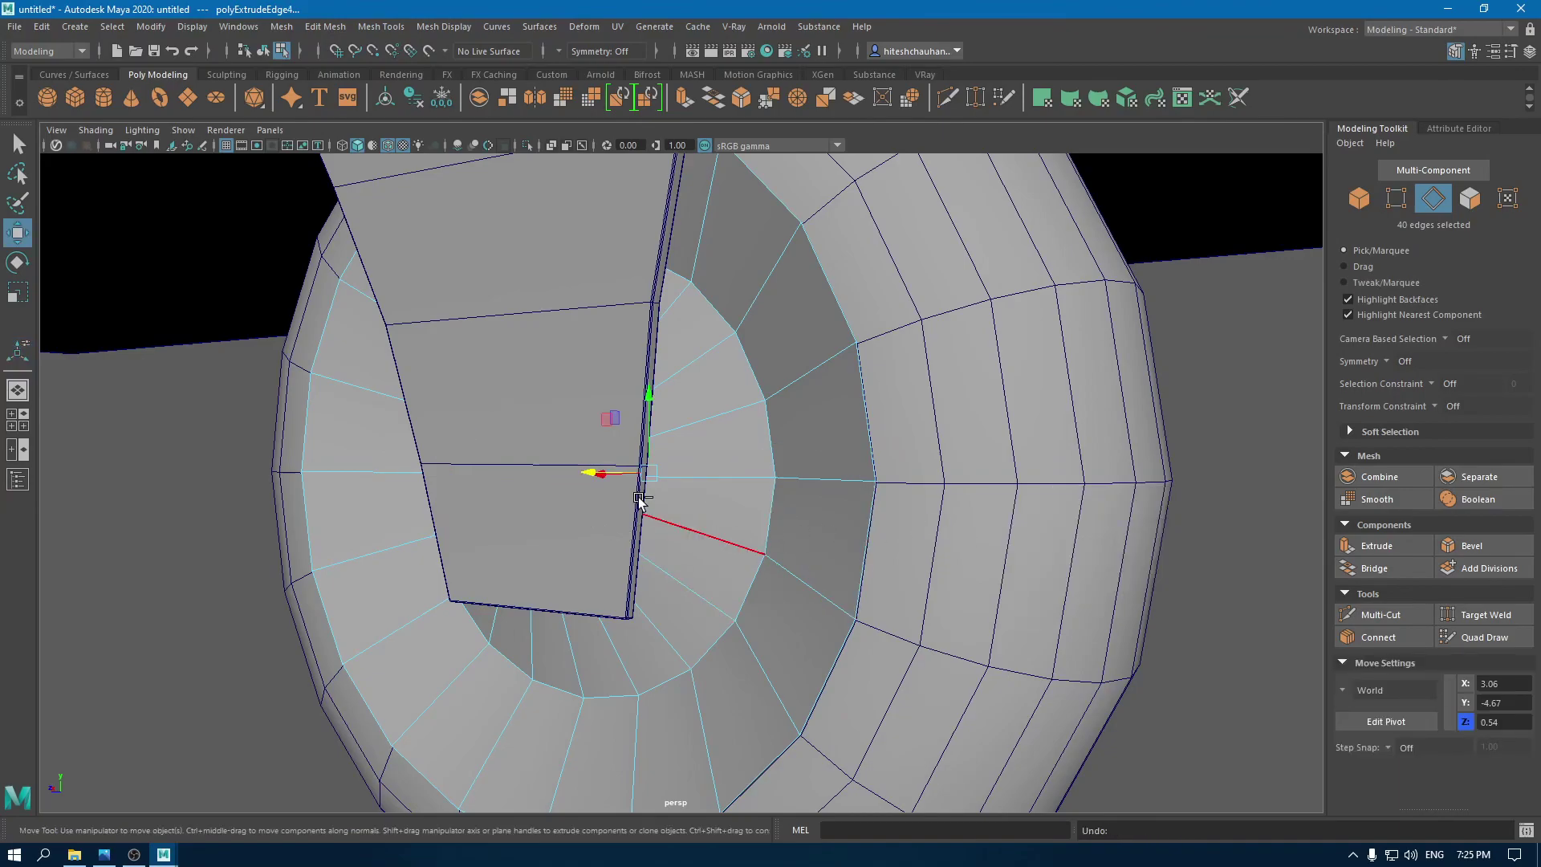
pyautogui.hotkey('ctrl', 'z')
# Step: Extrude the open edge loop of one axle stub, scale it inward and merge its edges to the centre
pyautogui.moveTo(485, 408); pyautogui.dragTo(482, 363, button='right')
pyautogui.keyDown('alt'); pyautogui.moveTo(461, 378); pyautogui.dragTo(442, 396); pyautogui.keyUp('alt')
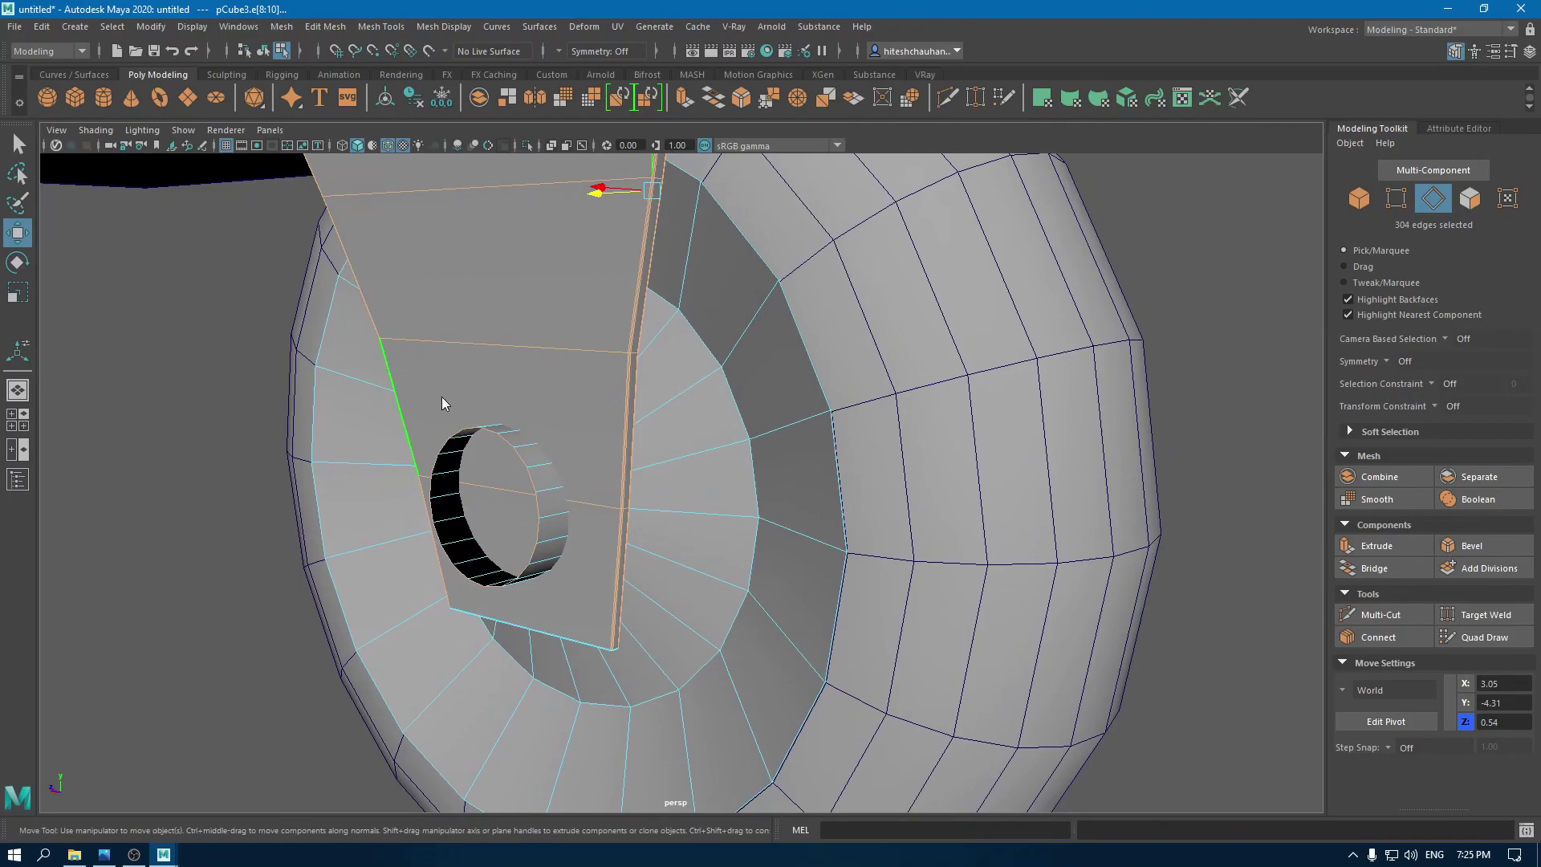
pyautogui.moveTo(441, 397); pyautogui.dragTo(514, 373, button='right')
pyautogui.click(189, 433)
pyautogui.click(530, 459)
pyautogui.moveTo(531, 461); pyautogui.dragTo(529, 411, button='right')
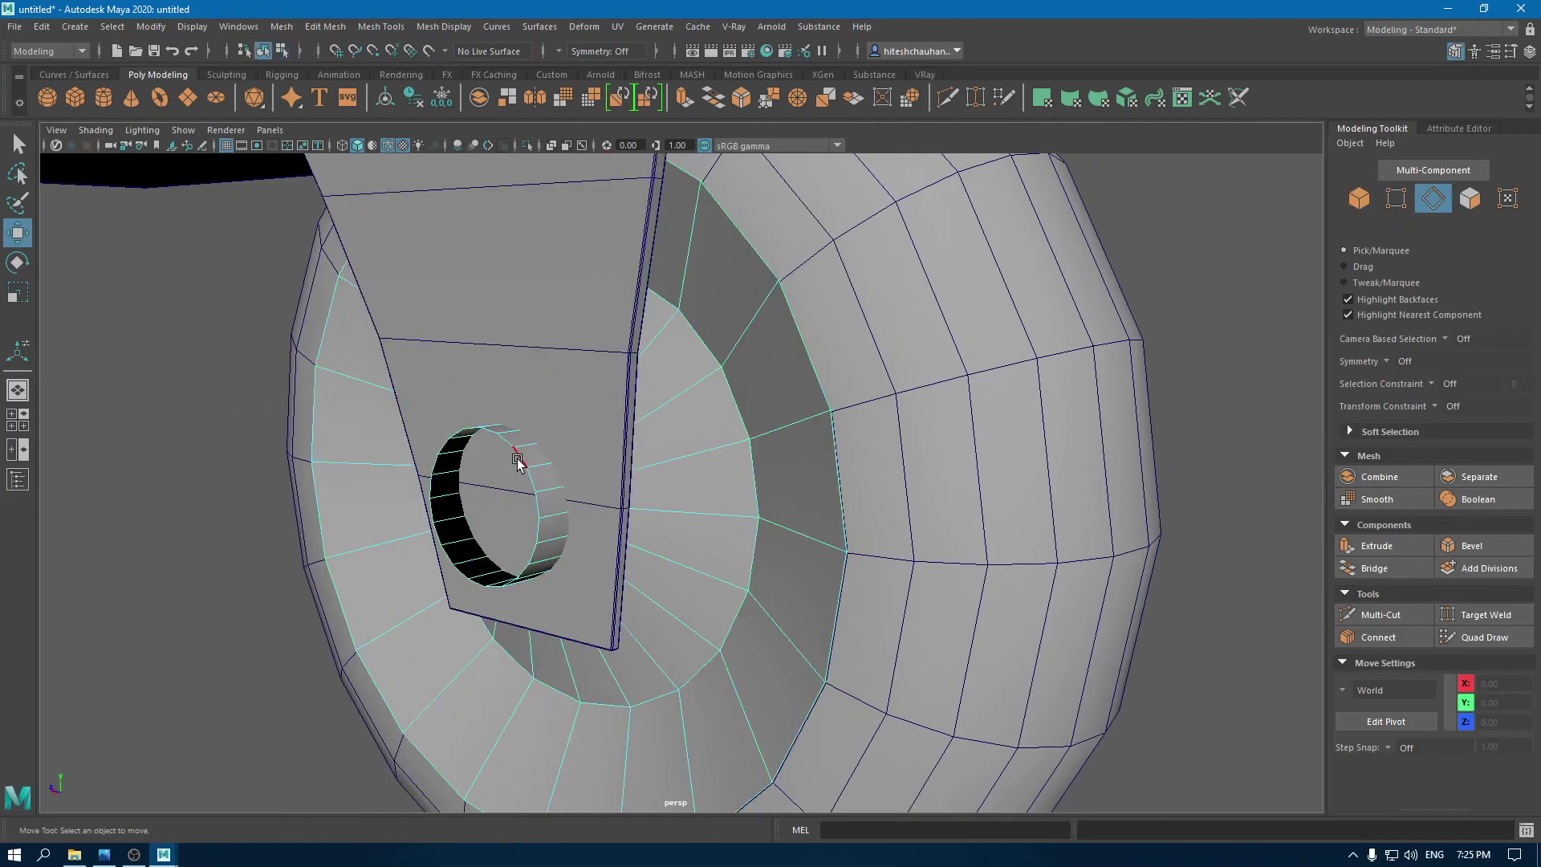
pyautogui.doubleClick(518, 463)
pyautogui.scroll(2, 557, 594)
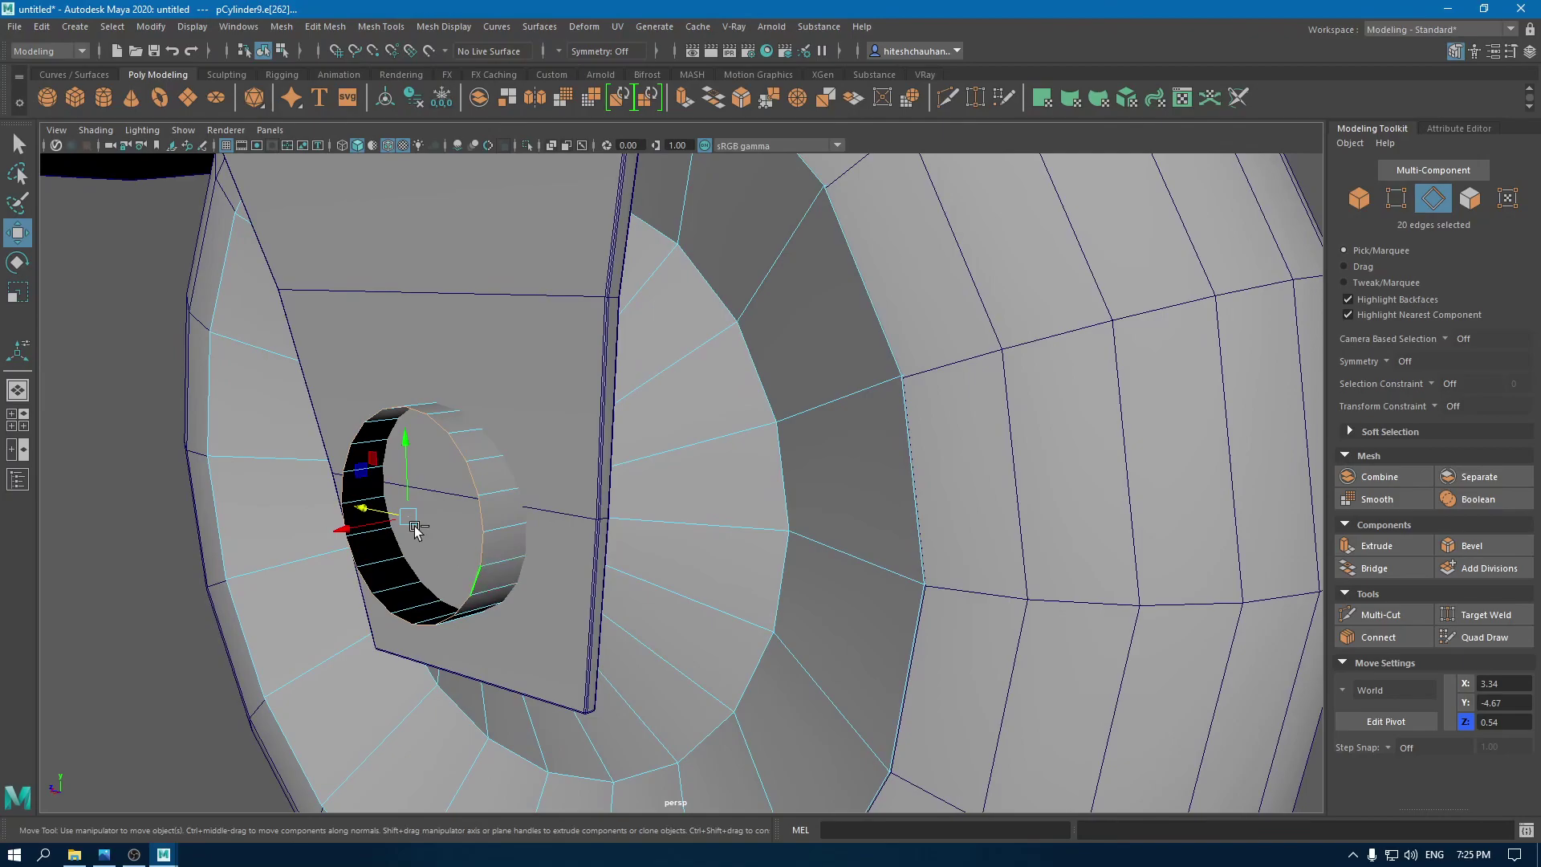
pyautogui.hotkey('ctrl', 'e')
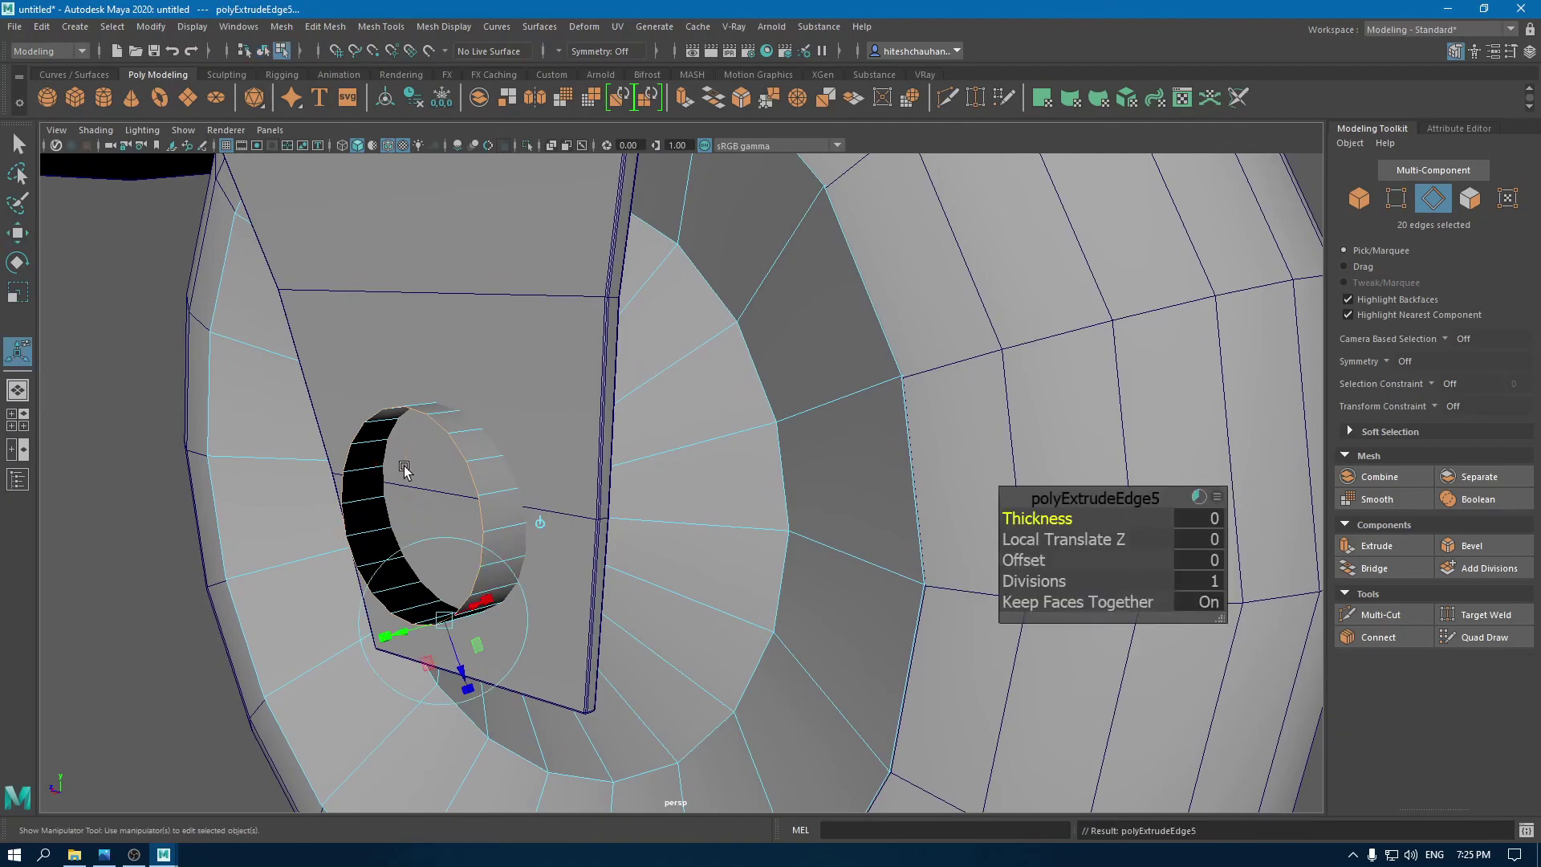
pyautogui.press('r')
pyautogui.moveTo(405, 512); pyautogui.dragTo(377, 529)
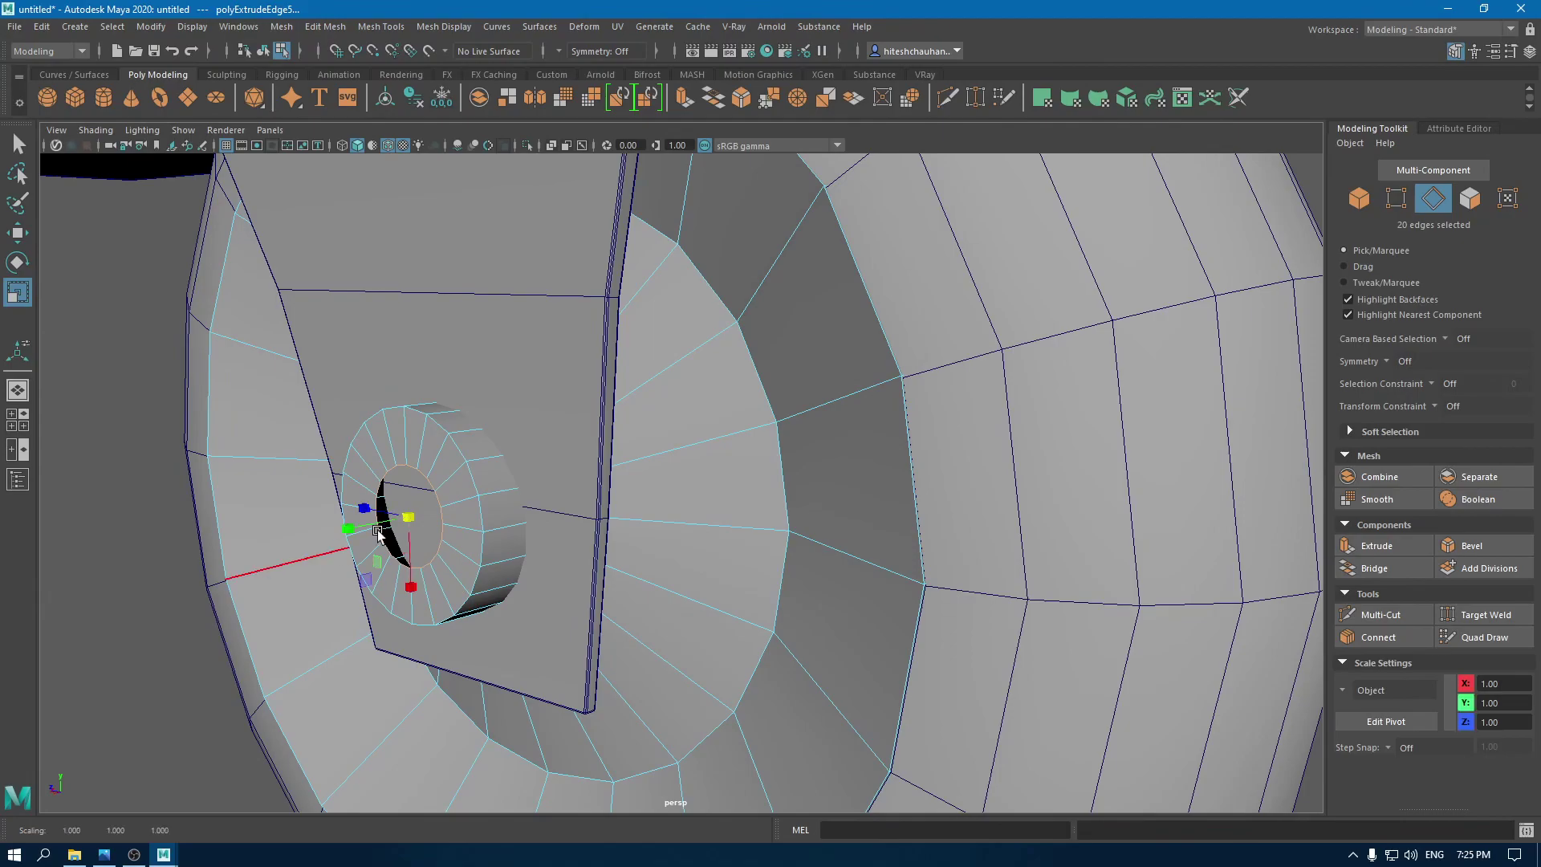
pyautogui.keyDown('shift'); pyautogui.rightClick(422, 511); pyautogui.keyUp('shift')
pyautogui.keyDown('shift'); pyautogui.moveTo(422, 511); pyautogui.dragTo(415, 449, button='right'); pyautogui.keyUp('shift')
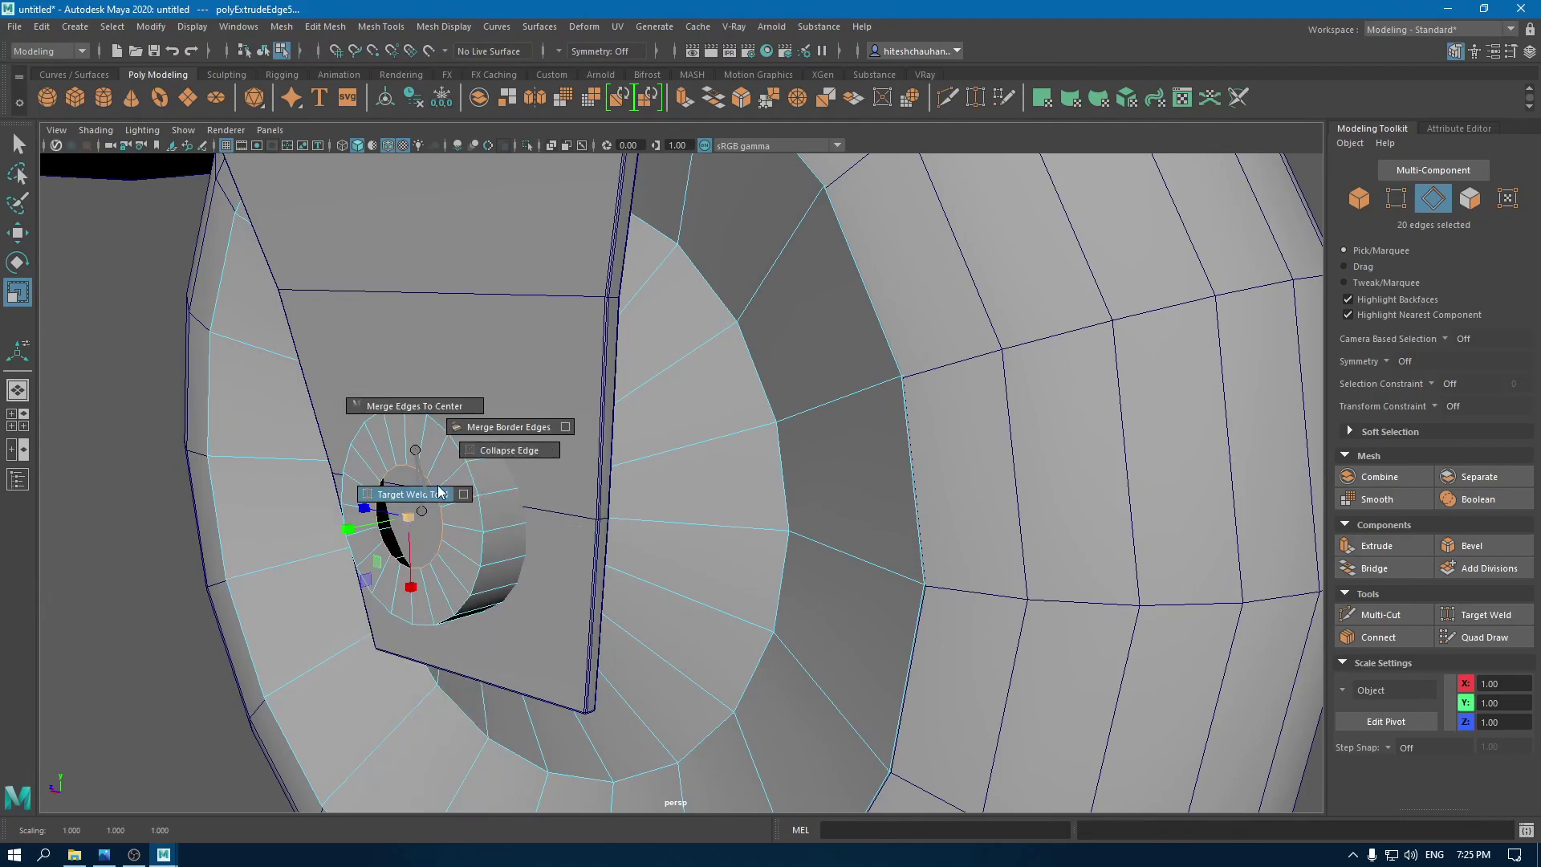
pyautogui.click(397, 408)
# Step: Cap the axle stub on the wheel's opposite side by extruding its open edge loop, scaling it inward and merging to the centre
pyautogui.keyDown('alt'); pyautogui.moveTo(397, 408); pyautogui.dragTo(810, 463); pyautogui.keyUp('alt')
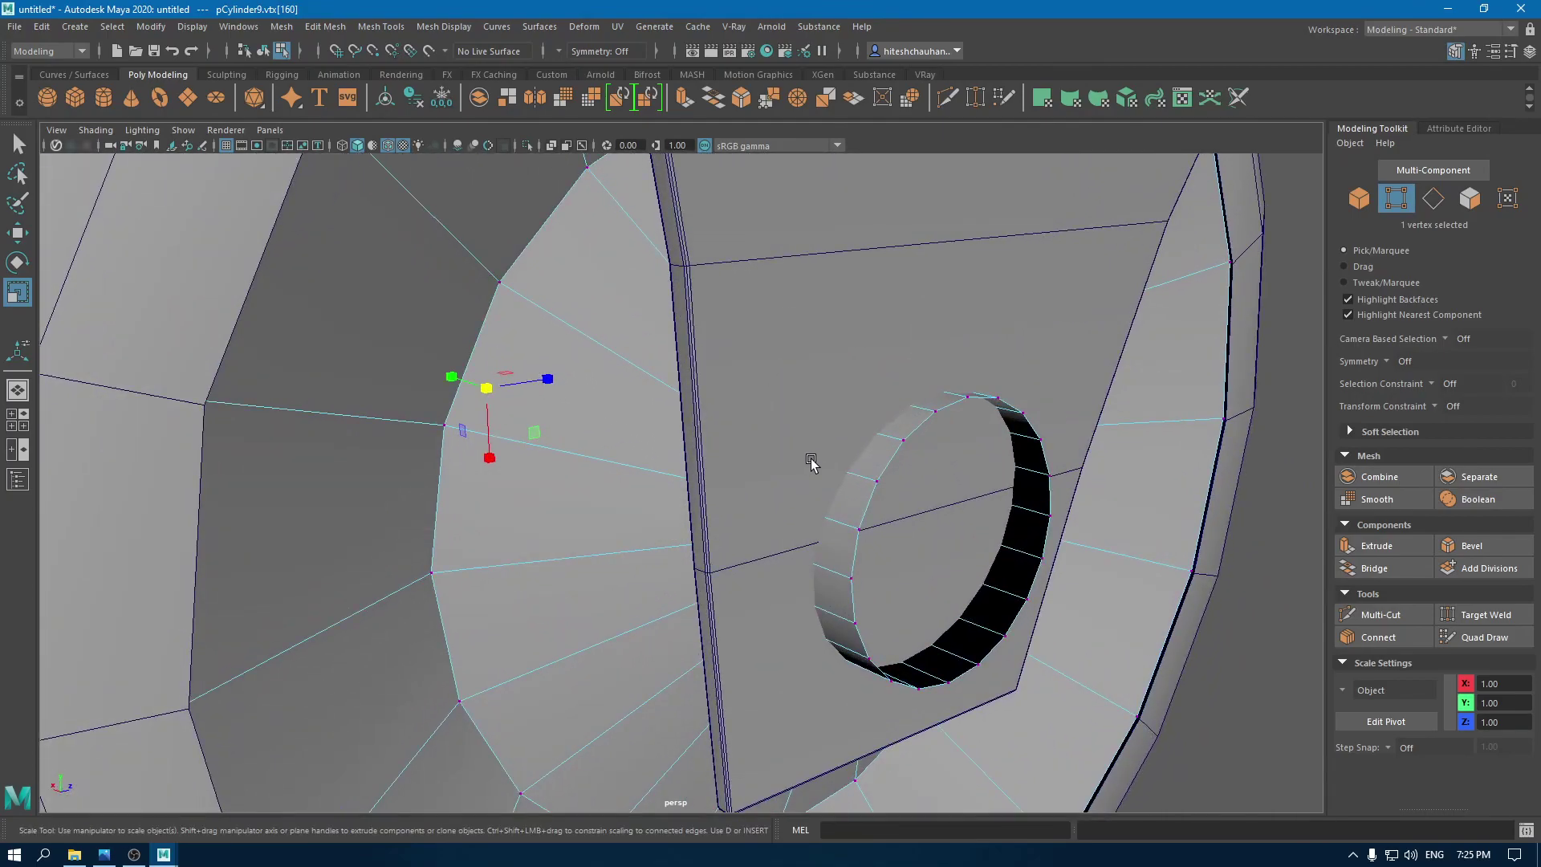
pyautogui.moveTo(902, 408); pyautogui.dragTo(998, 253, button='right')
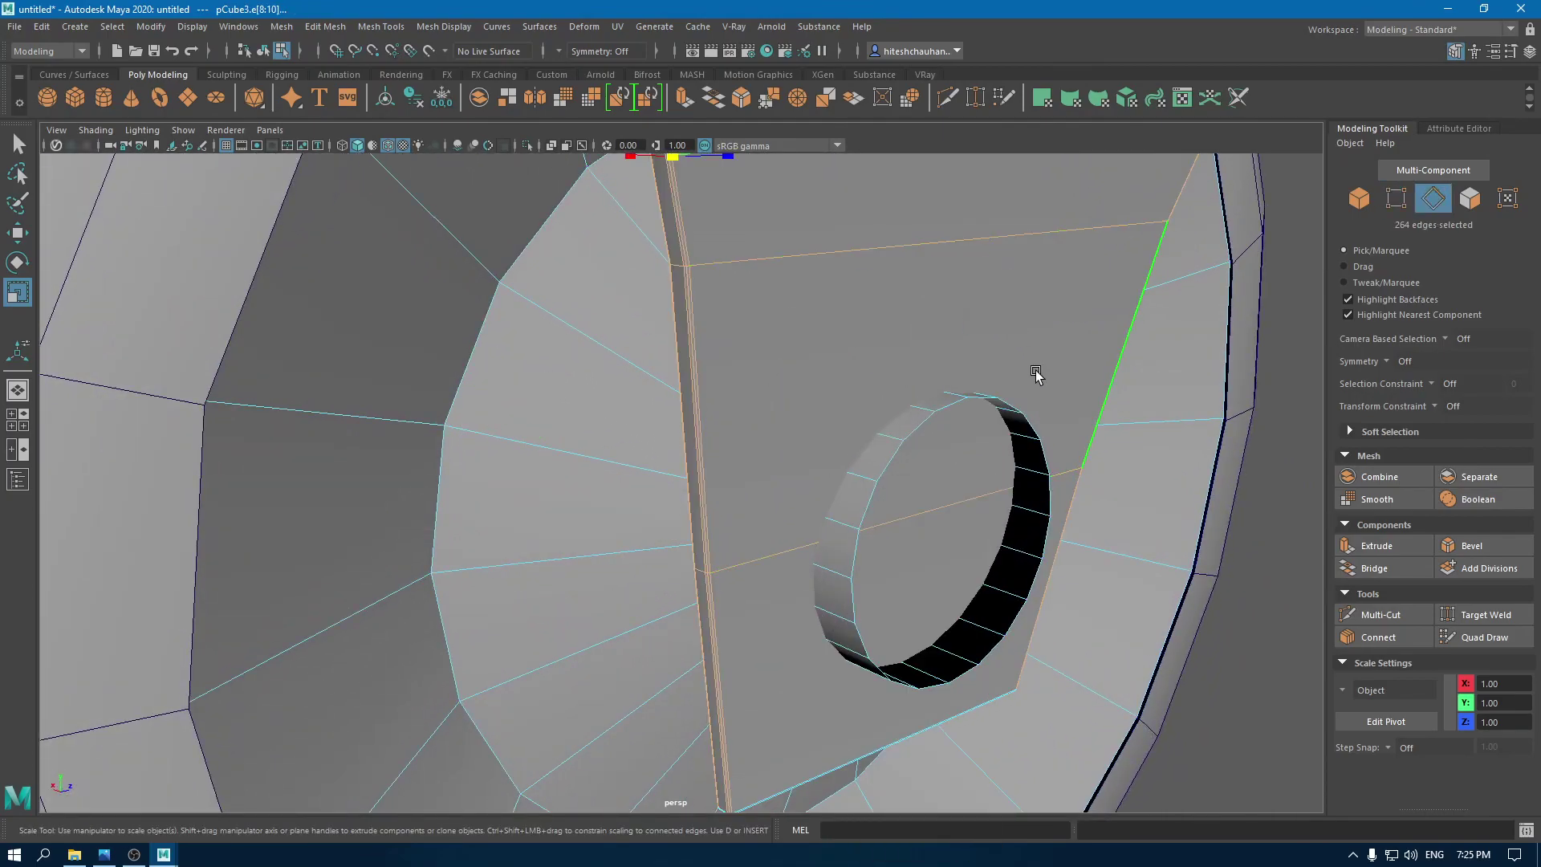
pyautogui.click(918, 423)
pyautogui.doubleClick(912, 441)
pyautogui.hotkey('ctrl', 'e')
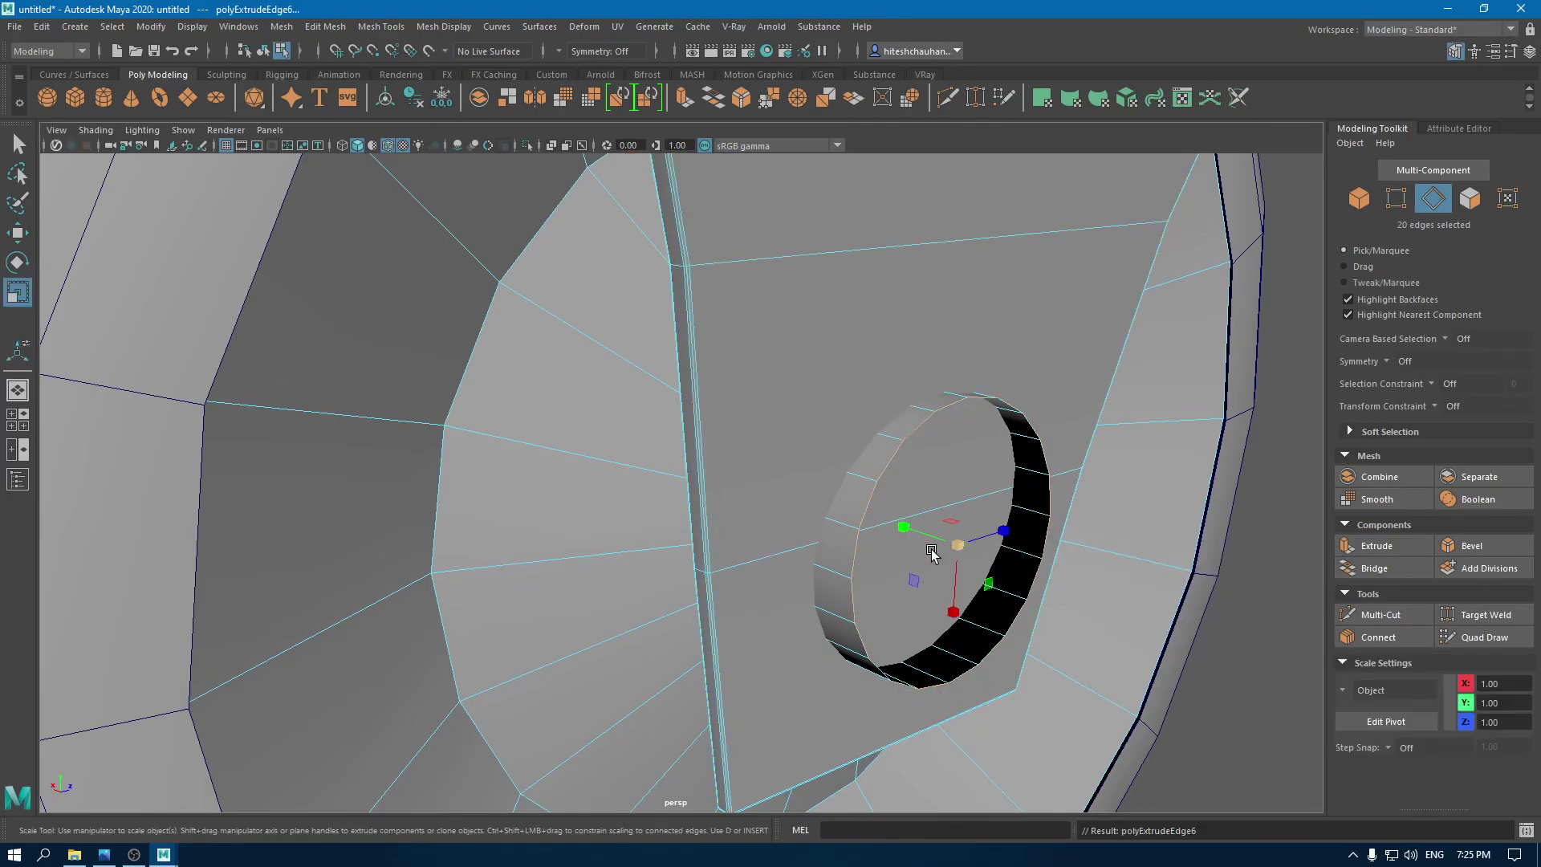
pyautogui.moveTo(957, 549); pyautogui.dragTo(865, 549)
pyautogui.keyDown('shift'); pyautogui.moveTo(886, 531); pyautogui.dragTo(1036, 381, button='right'); pyautogui.keyUp('shift')
pyautogui.press('w')
pyautogui.click(1234, 642)
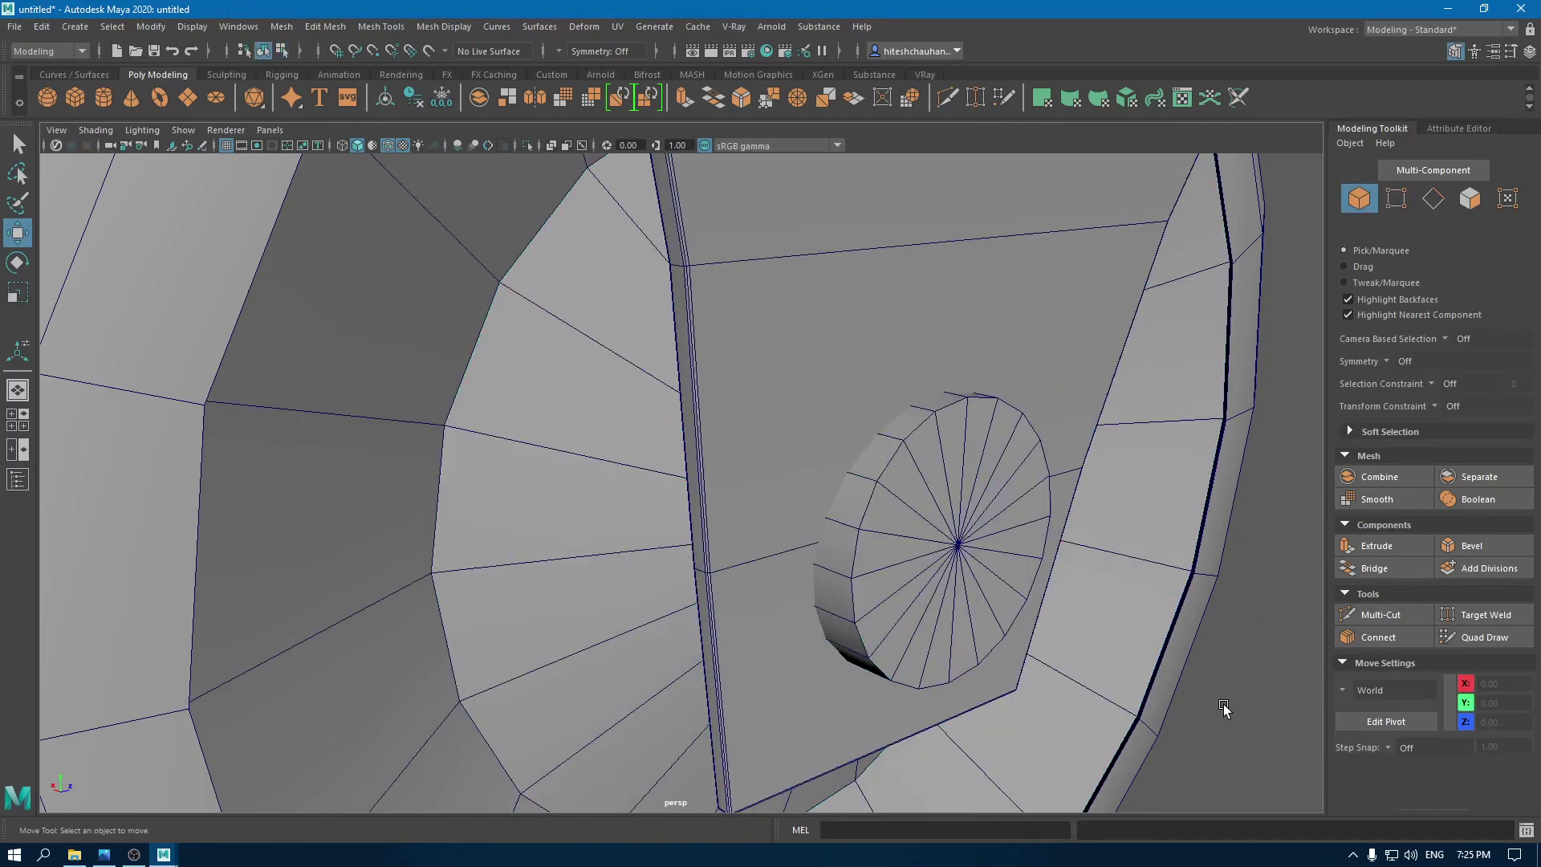
pyautogui.scroll(-5, 1124, 402)
pyautogui.keyDown('alt'); pyautogui.moveTo(1088, 345); pyautogui.dragTo(970, 287); pyautogui.keyUp('alt')
pyautogui.scroll(-3, 1028, 269)
pyautogui.keyDown('alt'); pyautogui.moveTo(1086, 248); pyautogui.dragTo(947, 422); pyautogui.keyUp('alt')
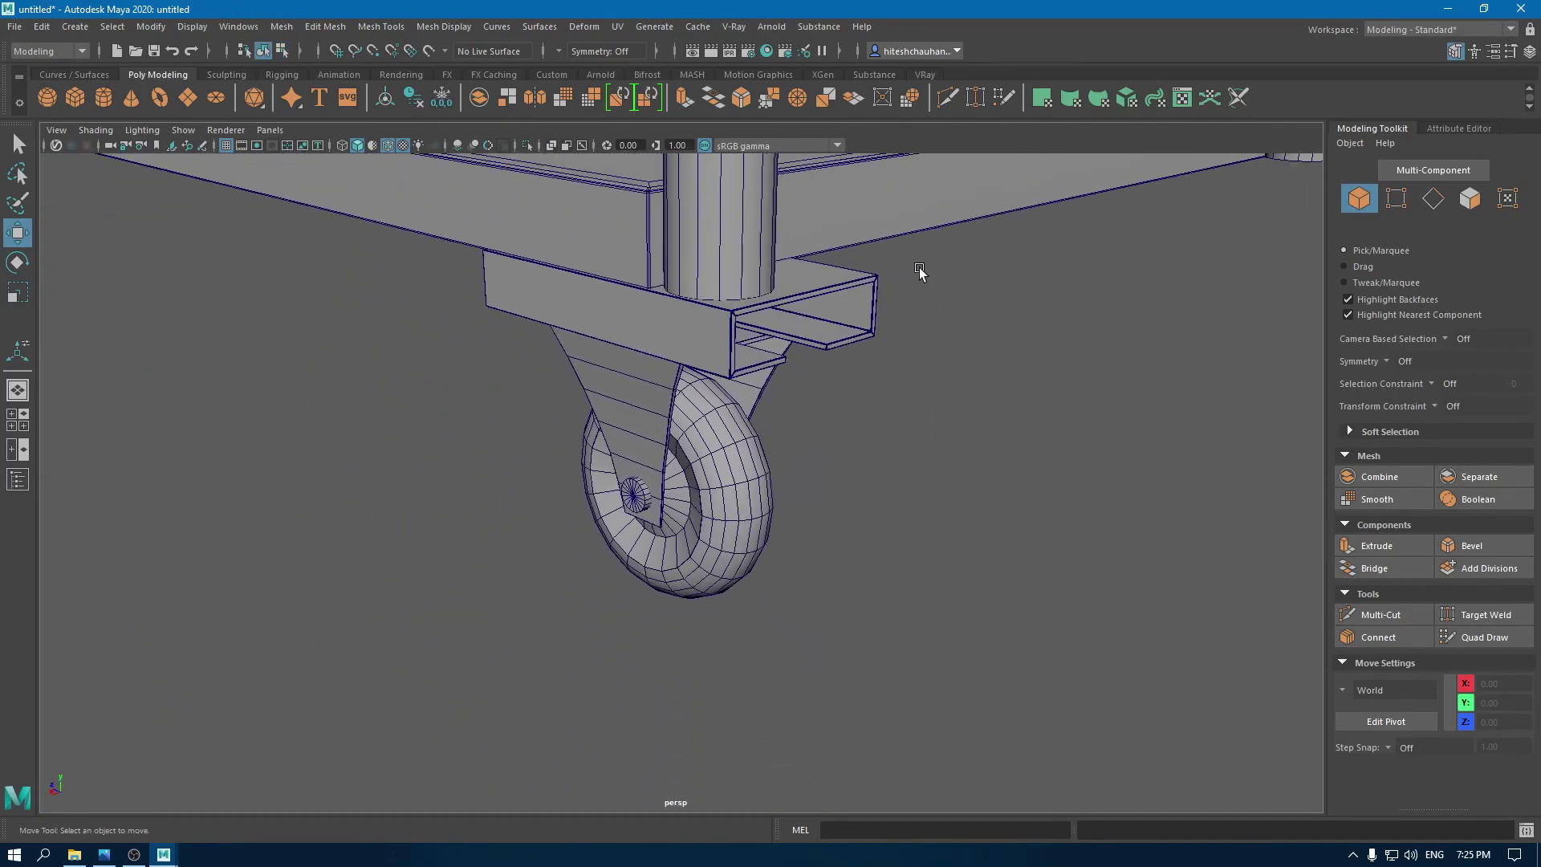
# Step: Combine the corner caster's mounting channel, bracket, wheel and hub into a single mesh
pyautogui.keyDown('alt'); pyautogui.moveTo(919, 267); pyautogui.dragTo(784, 387); pyautogui.keyUp('alt')
pyautogui.moveTo(875, 646); pyautogui.dragTo(594, 396)
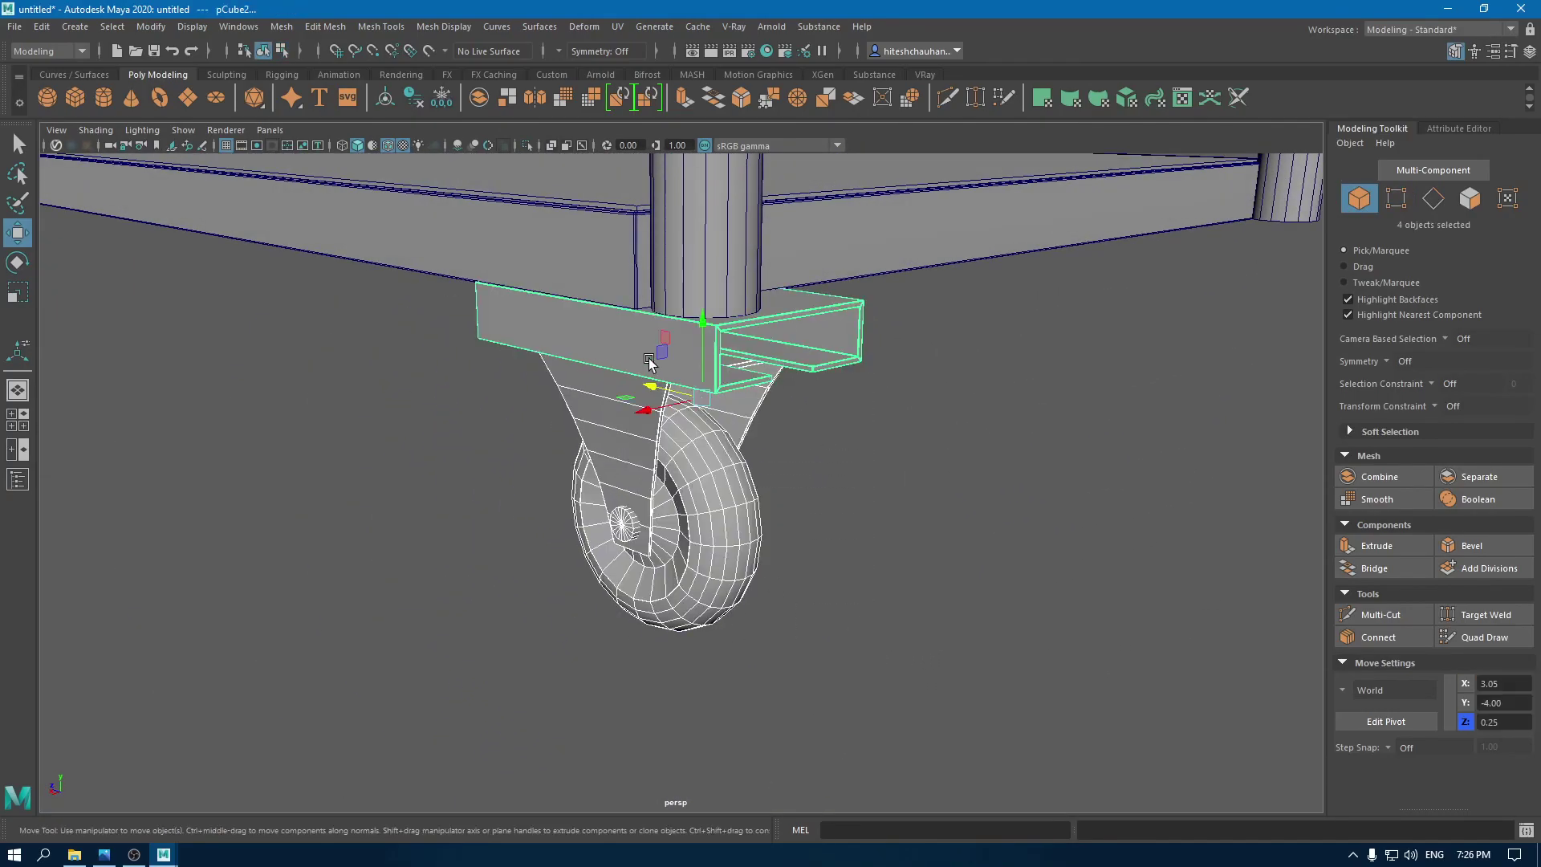
pyautogui.keyDown('shift'); pyautogui.moveTo(649, 359); pyautogui.dragTo(653, 696, button='right'); pyautogui.keyUp('shift')
pyautogui.press('r')
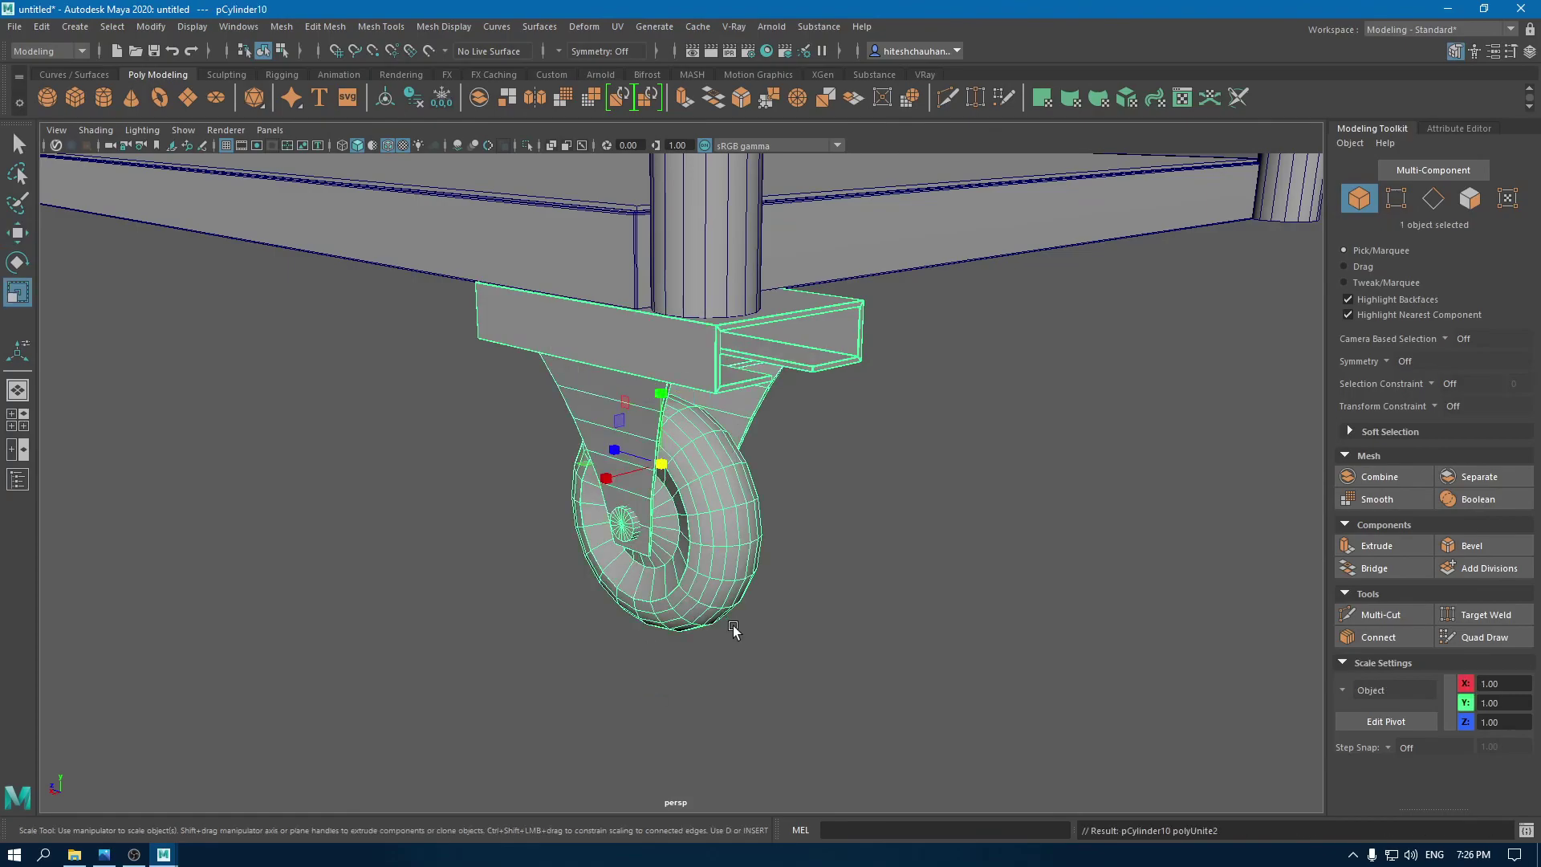
pyautogui.keyDown('alt'); pyautogui.moveTo(732, 629); pyautogui.dragTo(759, 475, button='right'); pyautogui.keyUp('alt')
pyautogui.click(826, 533)
# Step: Duplicate the combined caster along X in the front view to the tray's opposite corner at about X -3.01, and select both casters
pyautogui.keyDown('alt'); pyautogui.moveTo(826, 533); pyautogui.dragTo(604, 324); pyautogui.keyUp('alt')
pyautogui.press('space')
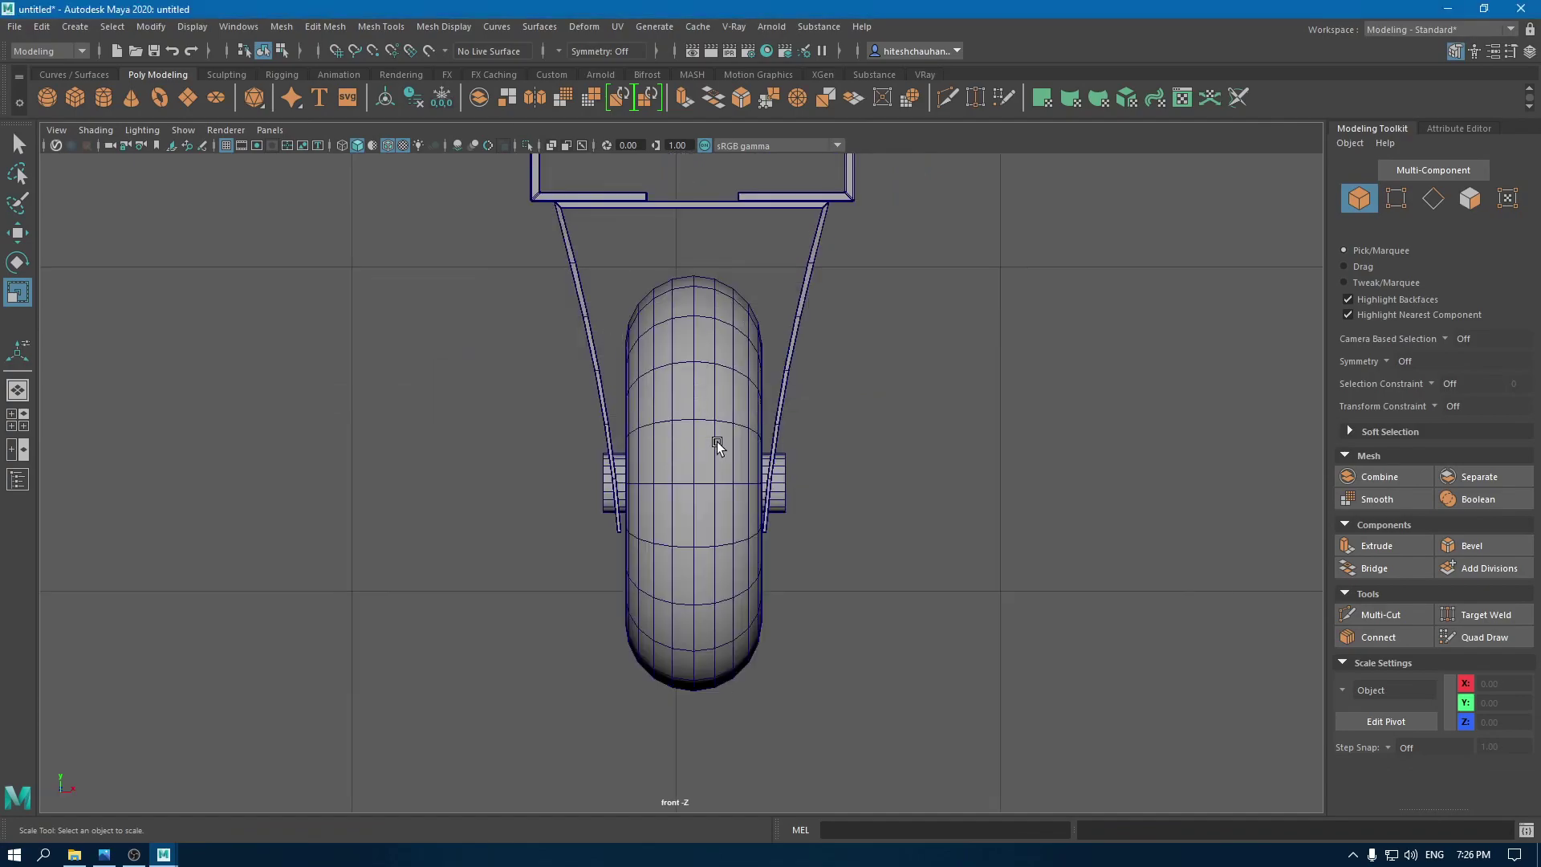
pyautogui.keyDown('alt'); pyautogui.moveTo(716, 441); pyautogui.dragTo(708, 367, button='right'); pyautogui.keyUp('alt')
pyautogui.click(694, 489)
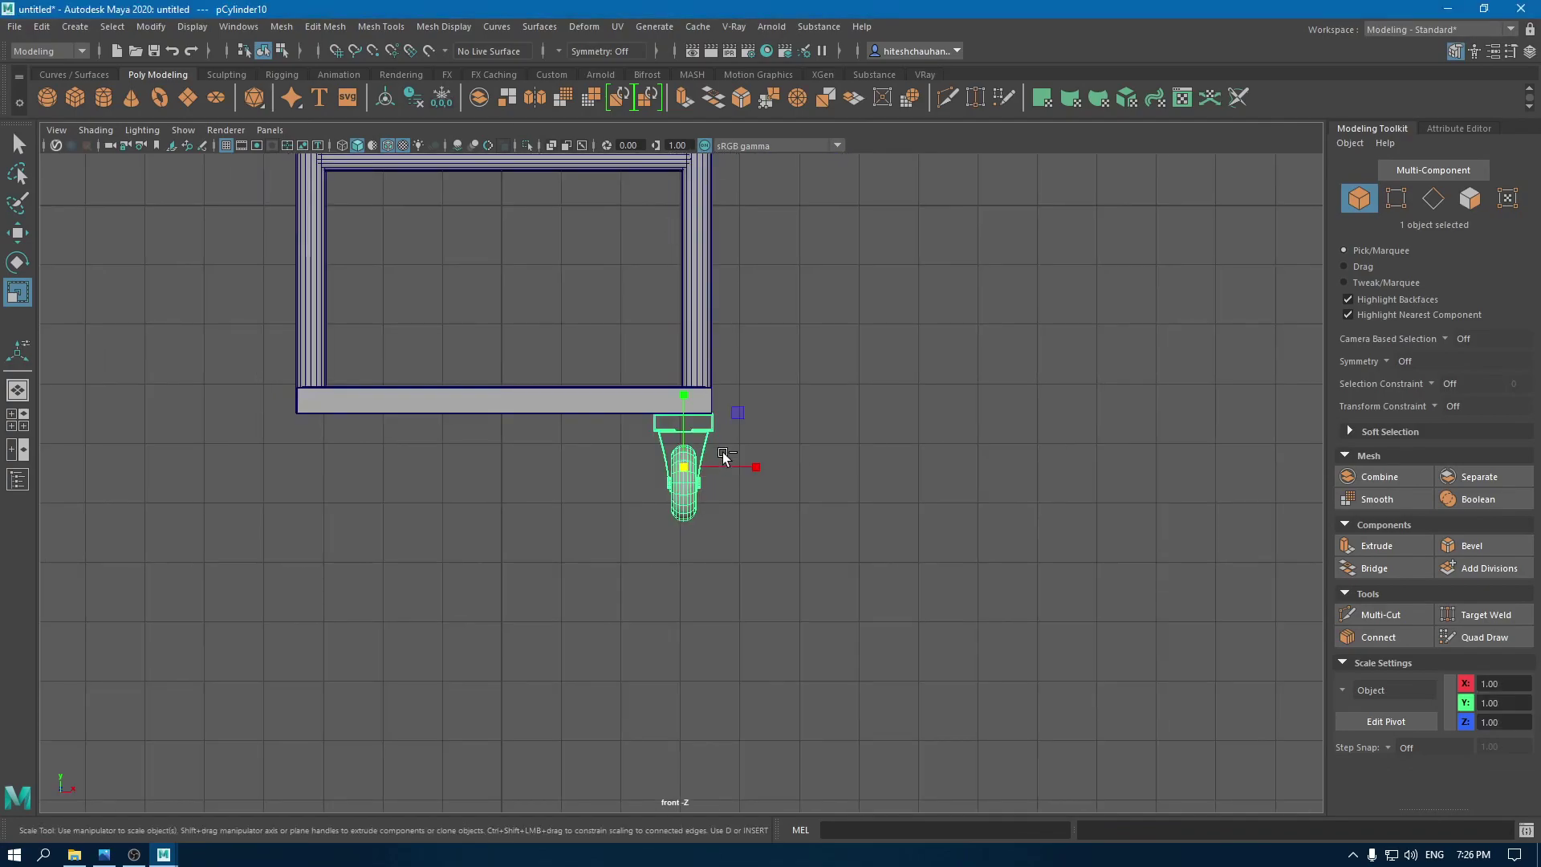
pyautogui.press('w')
pyautogui.moveTo(764, 470); pyautogui.dragTo(406, 474)
pyautogui.moveTo(802, 580); pyautogui.dragTo(127, 444)
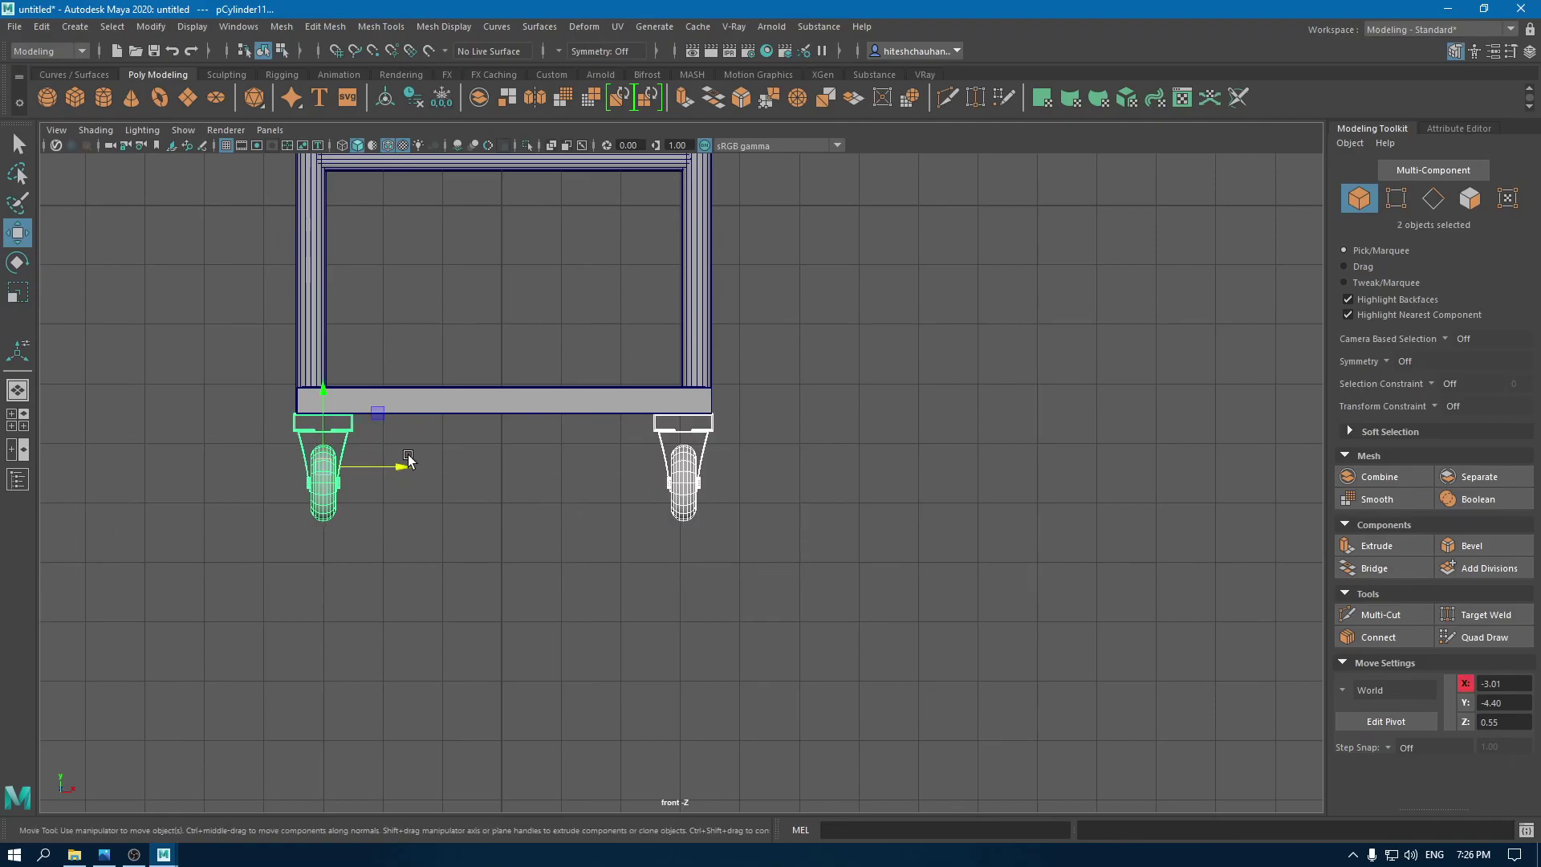
# Step: Duplicate the two selected casters along the tray's length in the side view to its other end at about Z 13.16
pyautogui.press('space')
pyautogui.moveTo(408, 455); pyautogui.dragTo(499, 456)
pyautogui.keyDown('alt'); pyautogui.moveTo(529, 511); pyautogui.dragTo(470, 153, button='right'); pyautogui.keyUp('alt')
pyautogui.keyDown('alt'); pyautogui.moveTo(526, 380); pyautogui.dragTo(714, 397, button='middle'); pyautogui.keyUp('alt')
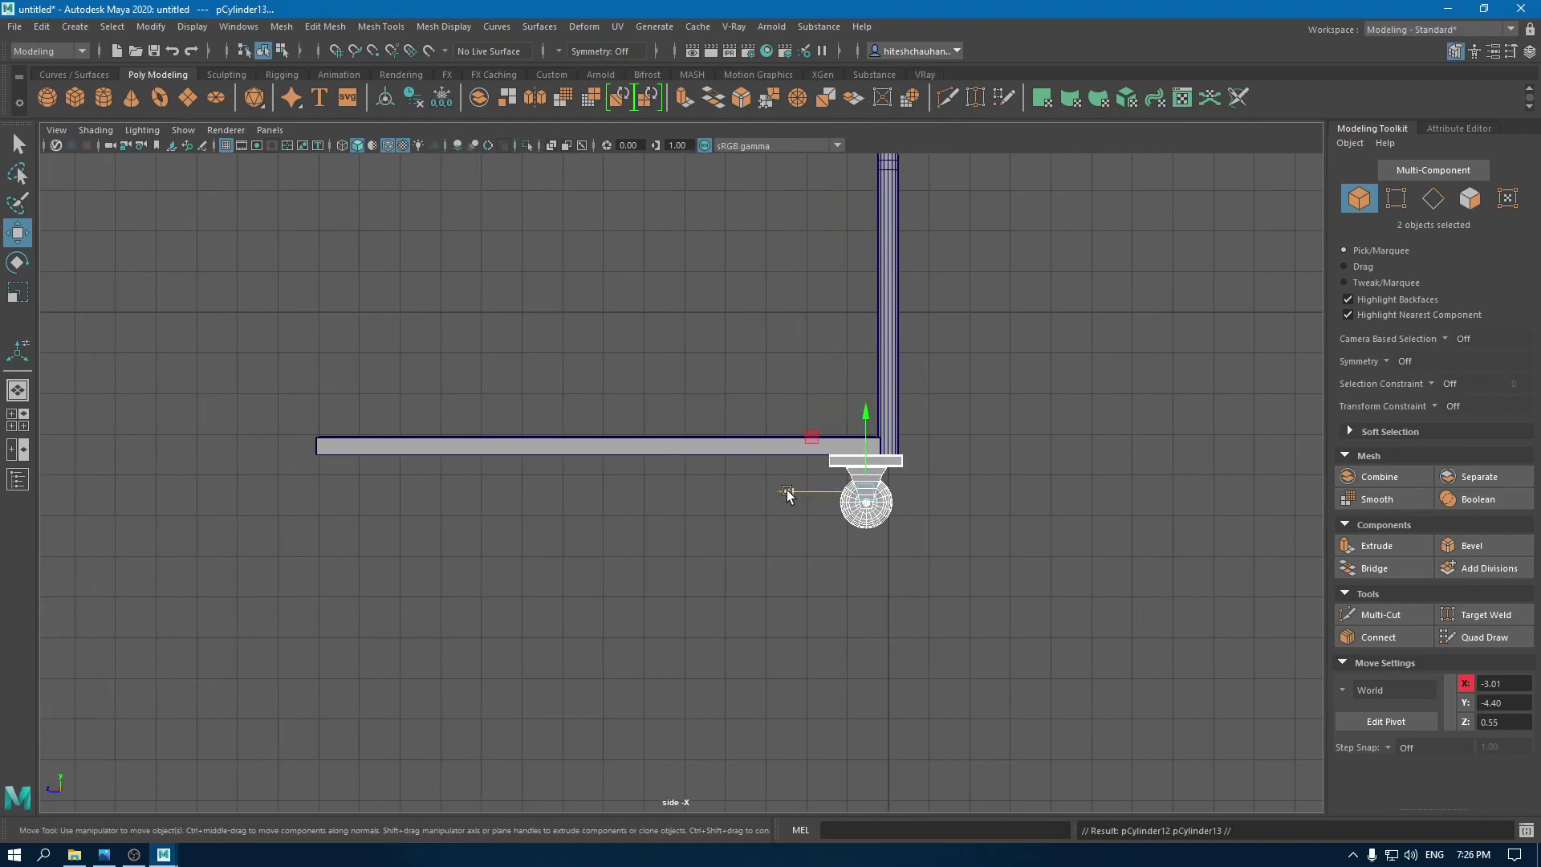
pyautogui.keyDown('shift'); pyautogui.moveTo(781, 491); pyautogui.dragTo(273, 500); pyautogui.keyUp('shift')
pyautogui.press('f')
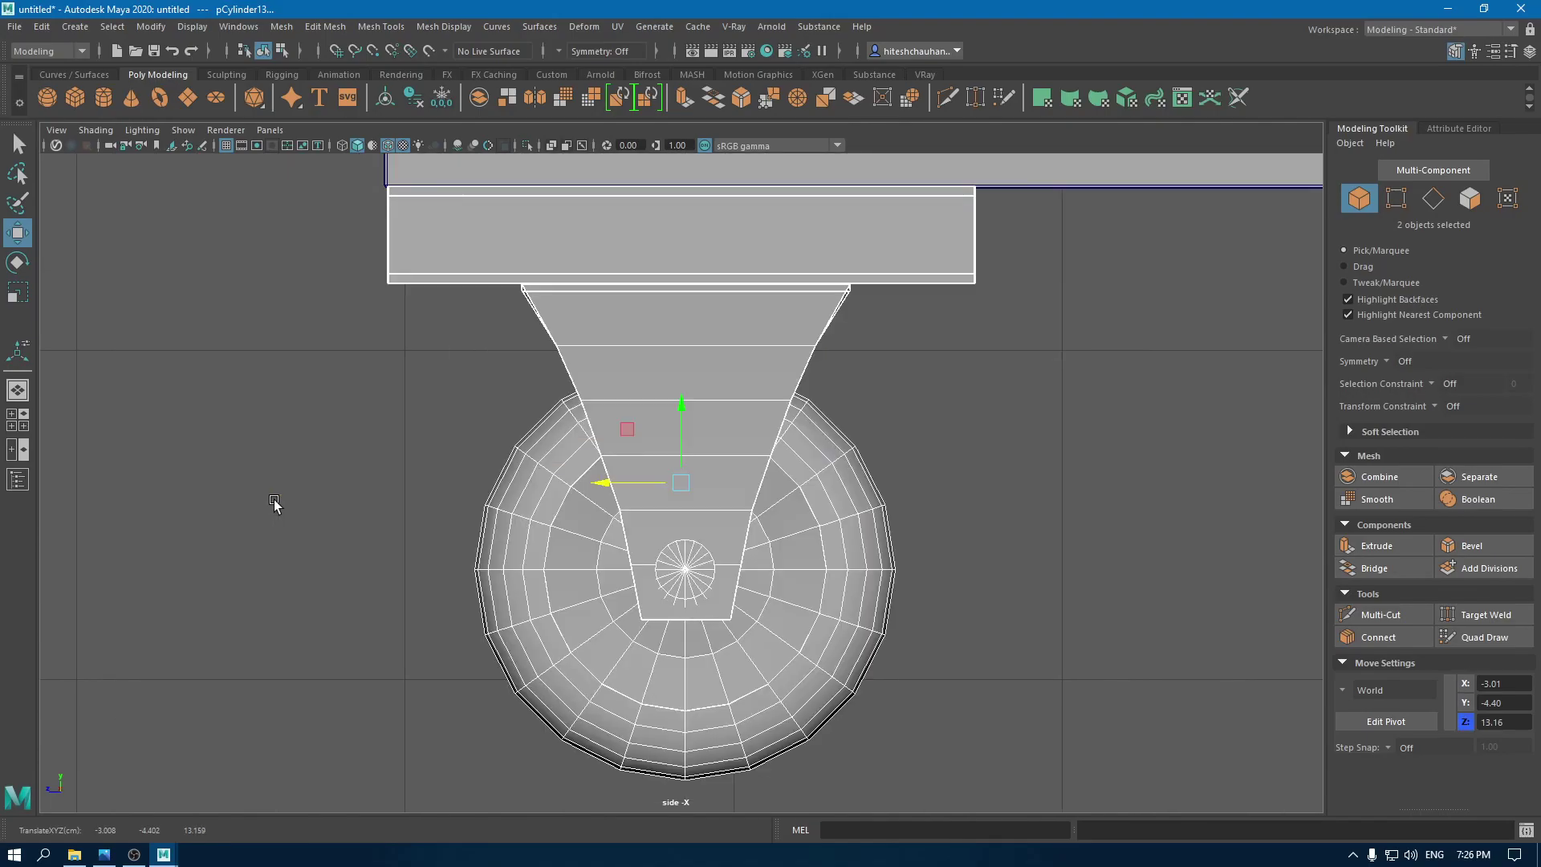
pyautogui.press('space')
pyautogui.moveTo(595, 481); pyautogui.dragTo(625, 378)
pyautogui.click(657, 512)
pyautogui.moveTo(702, 270); pyautogui.dragTo(1039, 228, button='right')
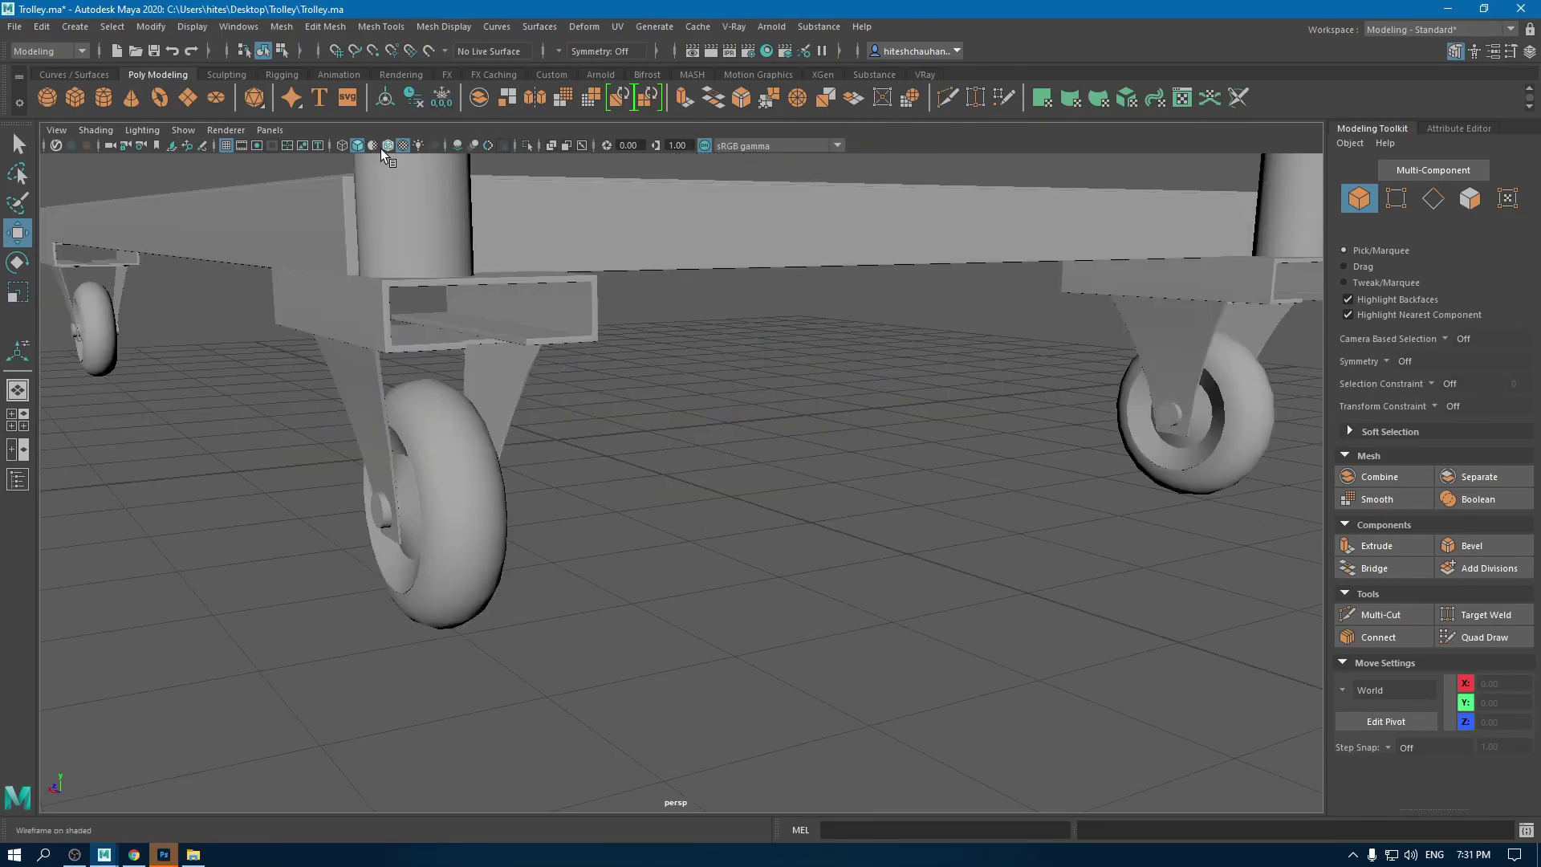
# Step: Show wireframe on shaded and create a polygon cylinder beside the caster at about X 0.88, Z -5.59
pyautogui.click(387, 147)
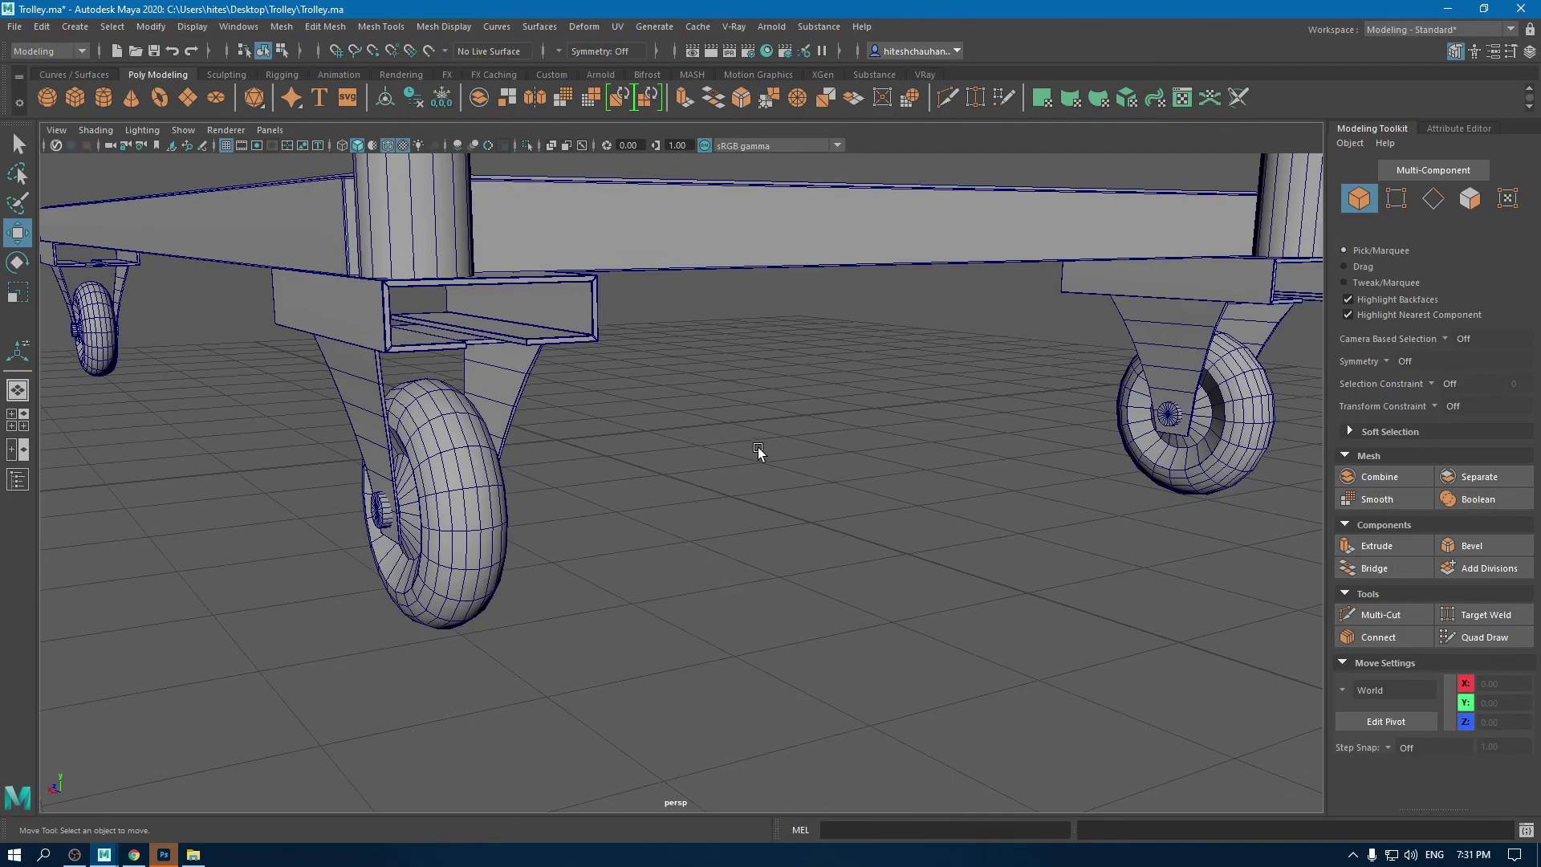
pyautogui.keyDown('shift'); pyautogui.moveTo(739, 420); pyautogui.dragTo(654, 421, button='right'); pyautogui.keyUp('shift')
pyautogui.keyDown('alt'); pyautogui.moveTo(644, 421); pyautogui.dragTo(517, 459); pyautogui.keyUp('alt')
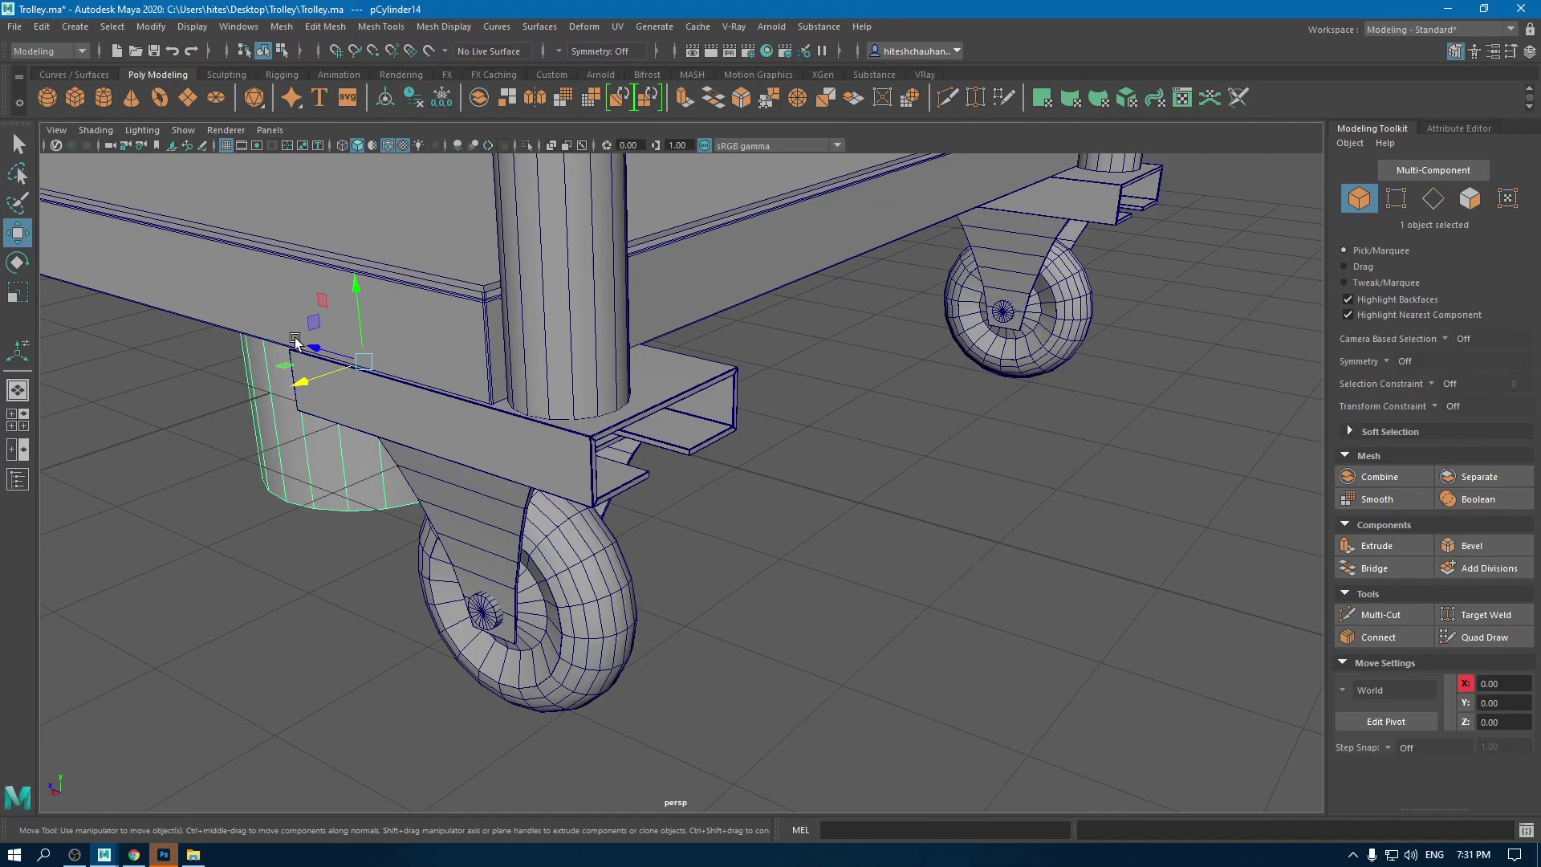
pyautogui.moveTo(313, 347); pyautogui.dragTo(836, 602)
# Step: Set the new cylinder's radius to 0.05, height to 0.03 and axis subdivisions to 6 to form a hexagonal bolt head
pyautogui.press('t')
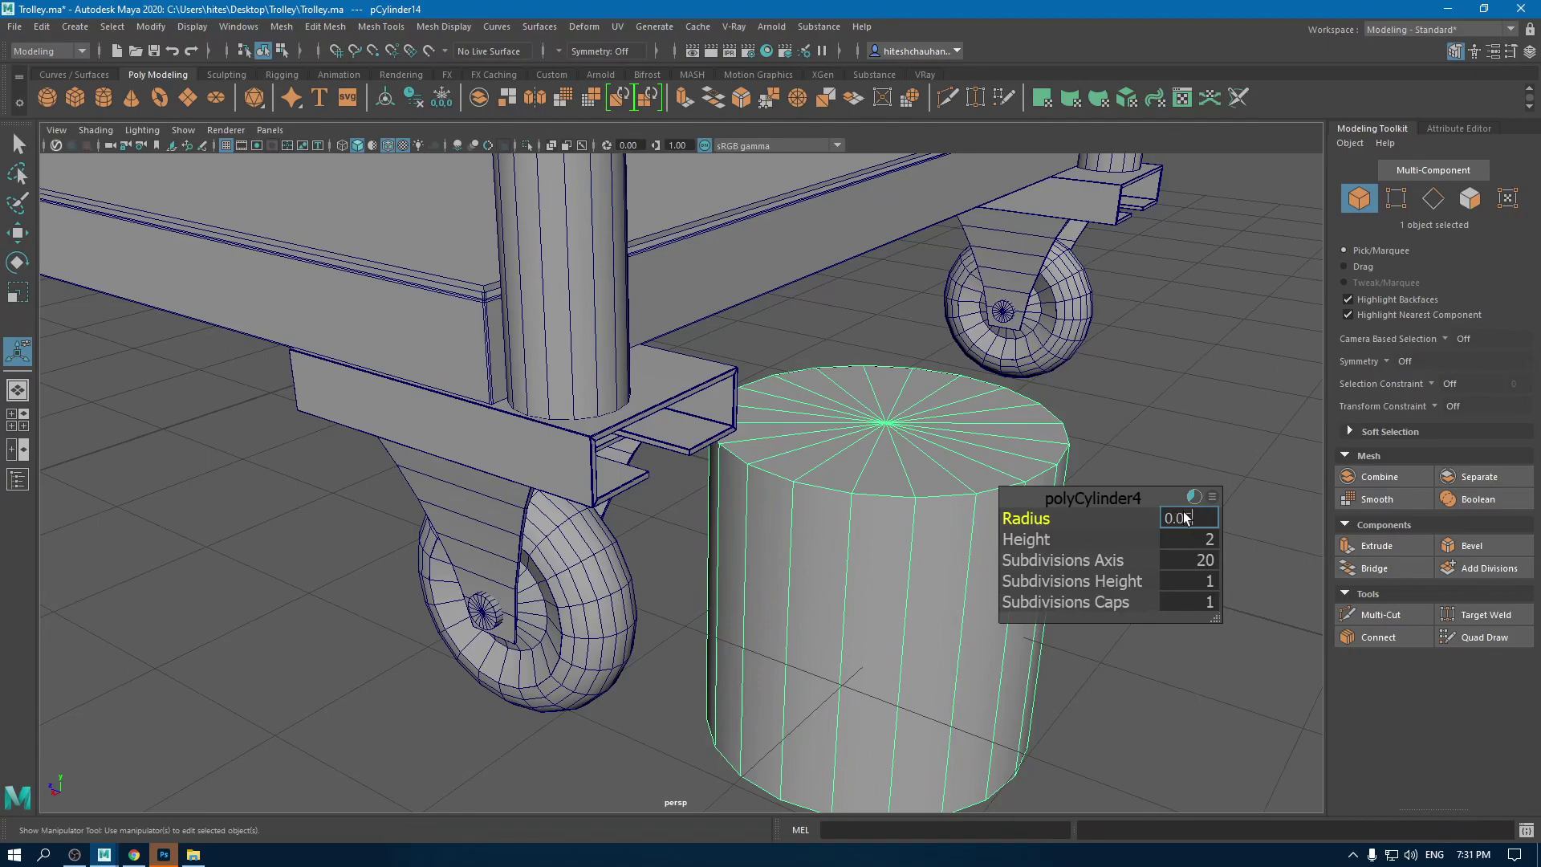
pyautogui.click(1184, 518)
pyautogui.write('0.0')
pyautogui.press('Return')
pyautogui.moveTo(1036, 542); pyautogui.dragTo(884, 559)
pyautogui.scroll(6, 875, 564)
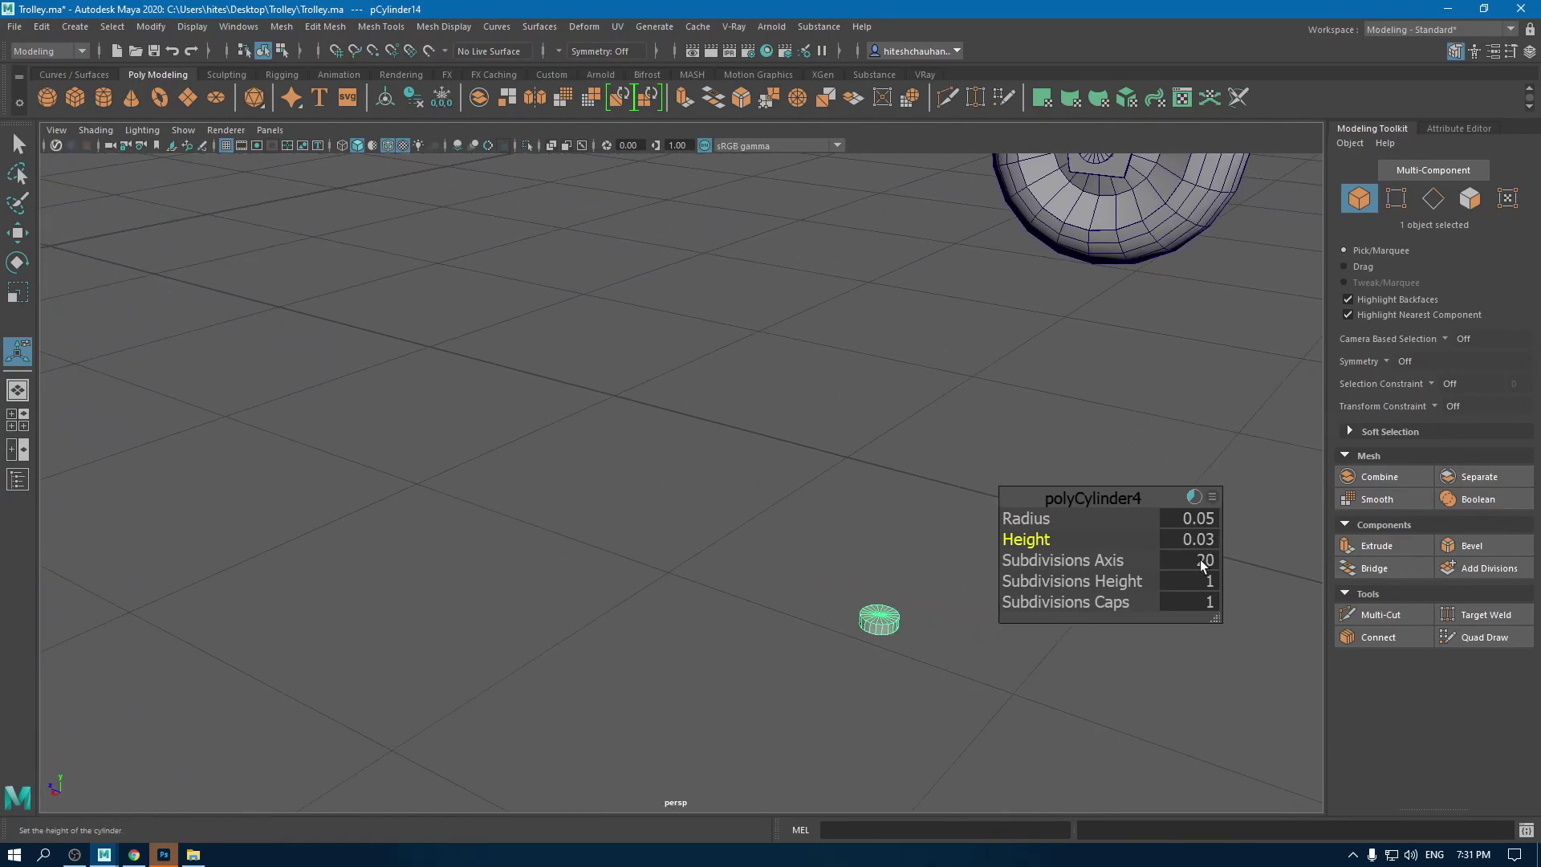
pyautogui.click(1210, 560)
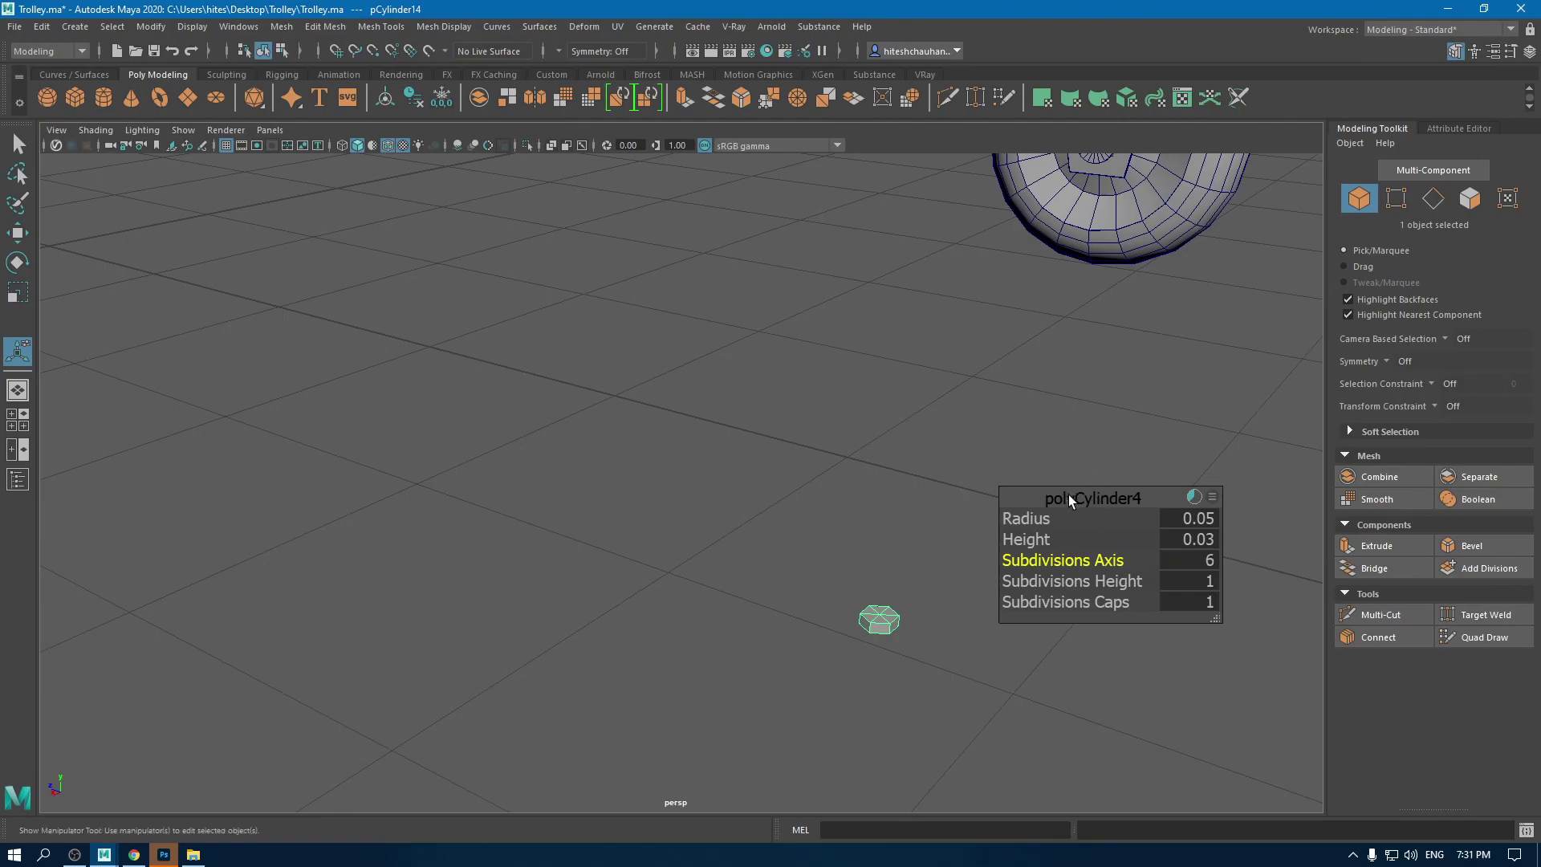
pyautogui.press('w')
# Step: Bevel the bolt head's top and bottom edge loops with a fraction of 0.23 and 2 segments, and return to object mode
pyautogui.scroll(3, 840, 469)
pyautogui.keyDown('alt'); pyautogui.moveTo(839, 484); pyautogui.dragTo(774, 375, button='middle'); pyautogui.keyUp('alt')
pyautogui.moveTo(794, 346); pyautogui.dragTo(793, 334, button='right')
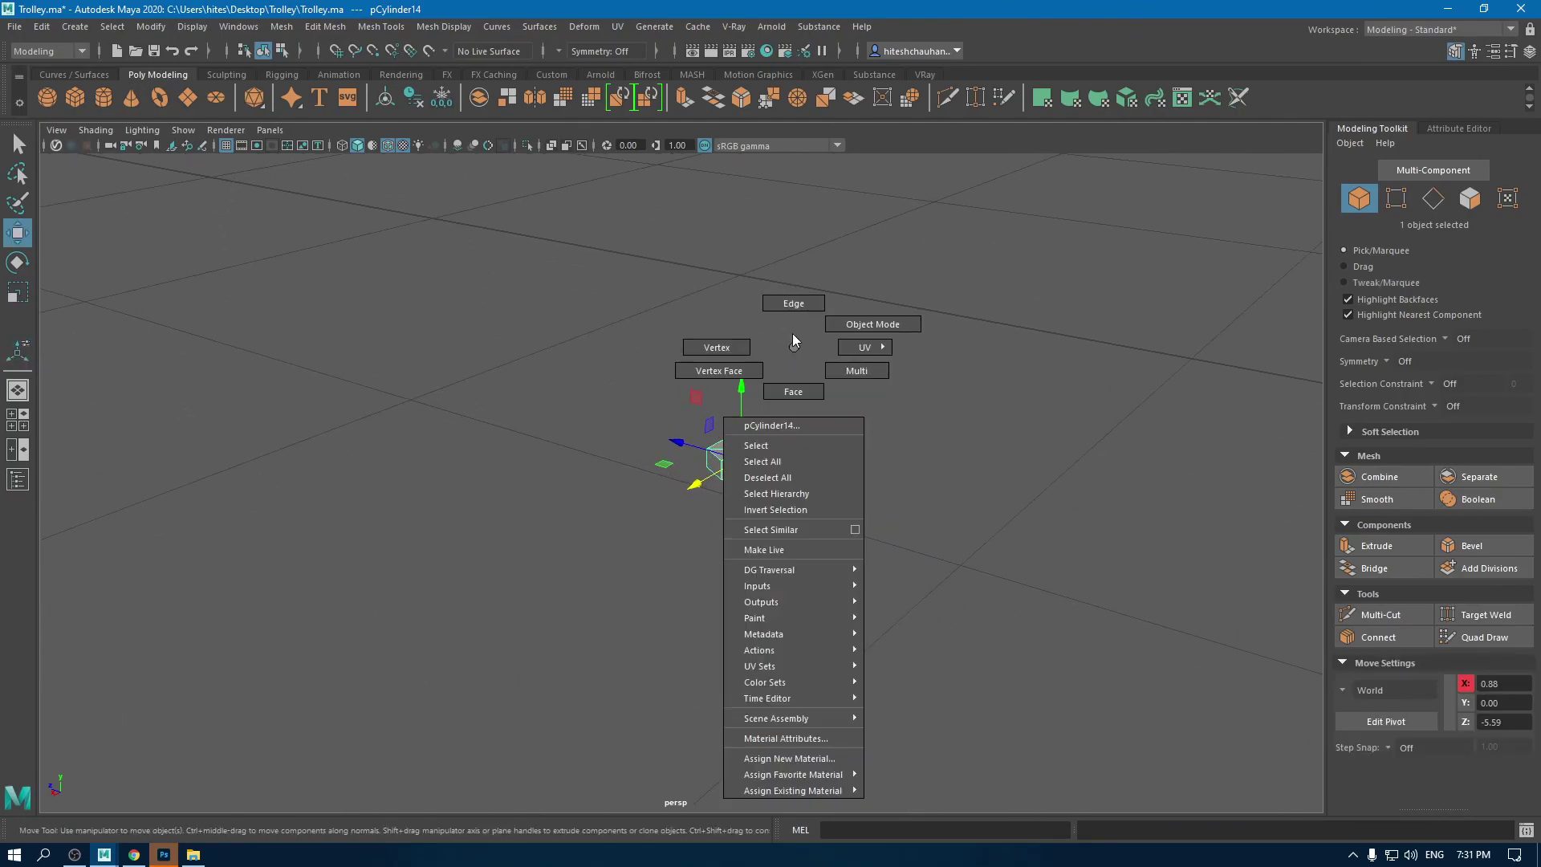
pyautogui.click(793, 303)
pyautogui.doubleClick(782, 447)
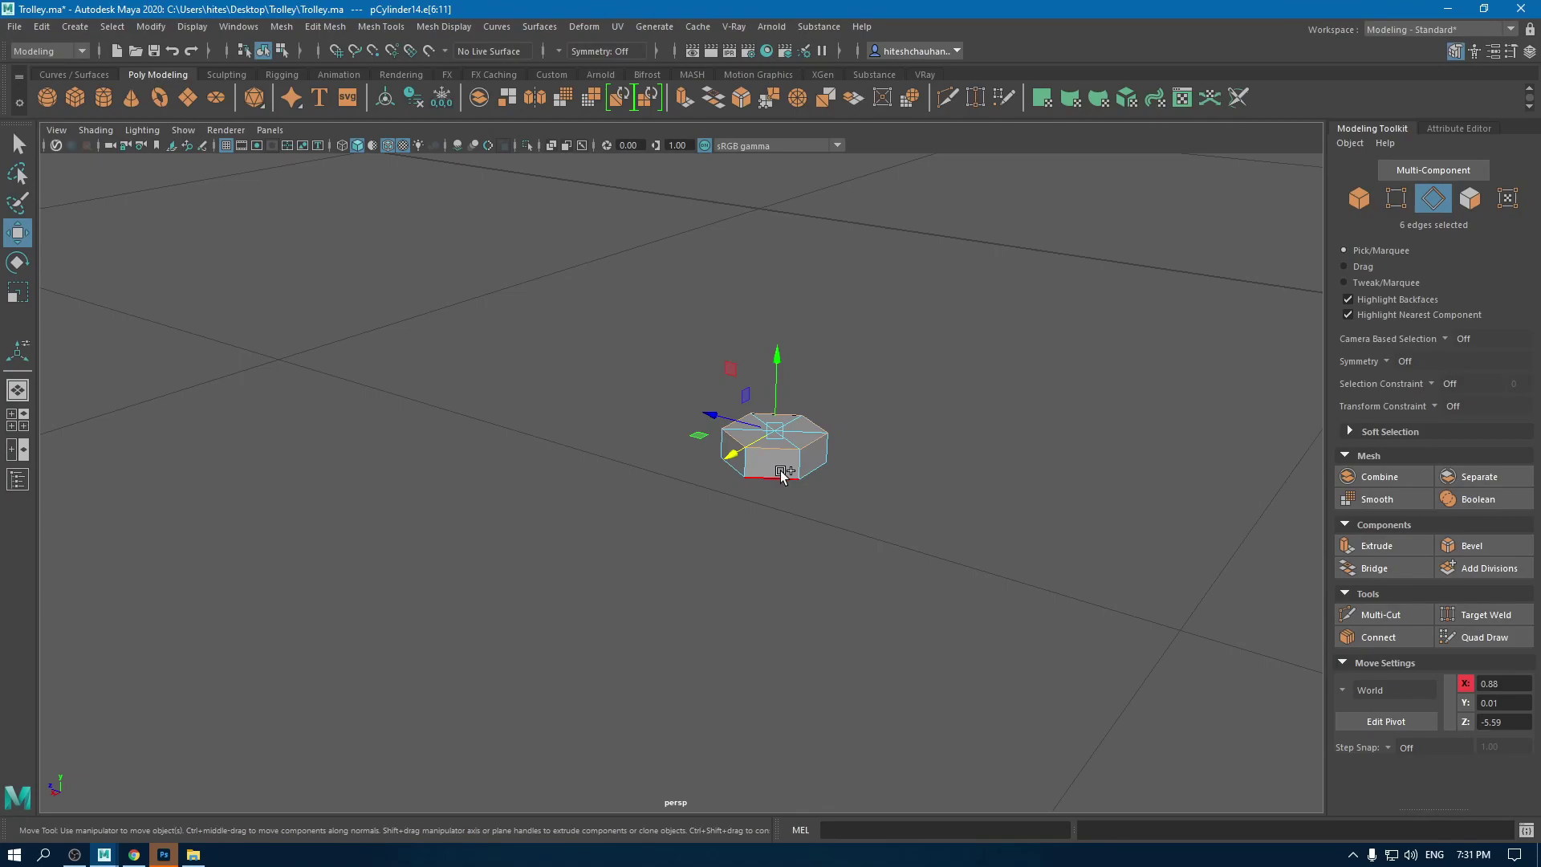
pyautogui.keyDown('shift'); pyautogui.doubleClick(781, 473); pyautogui.keyUp('shift')
pyautogui.keyDown('shift'); pyautogui.moveTo(783, 476); pyautogui.dragTo(829, 483, button='right'); pyautogui.keyUp('shift')
pyautogui.scroll(2, 832, 487)
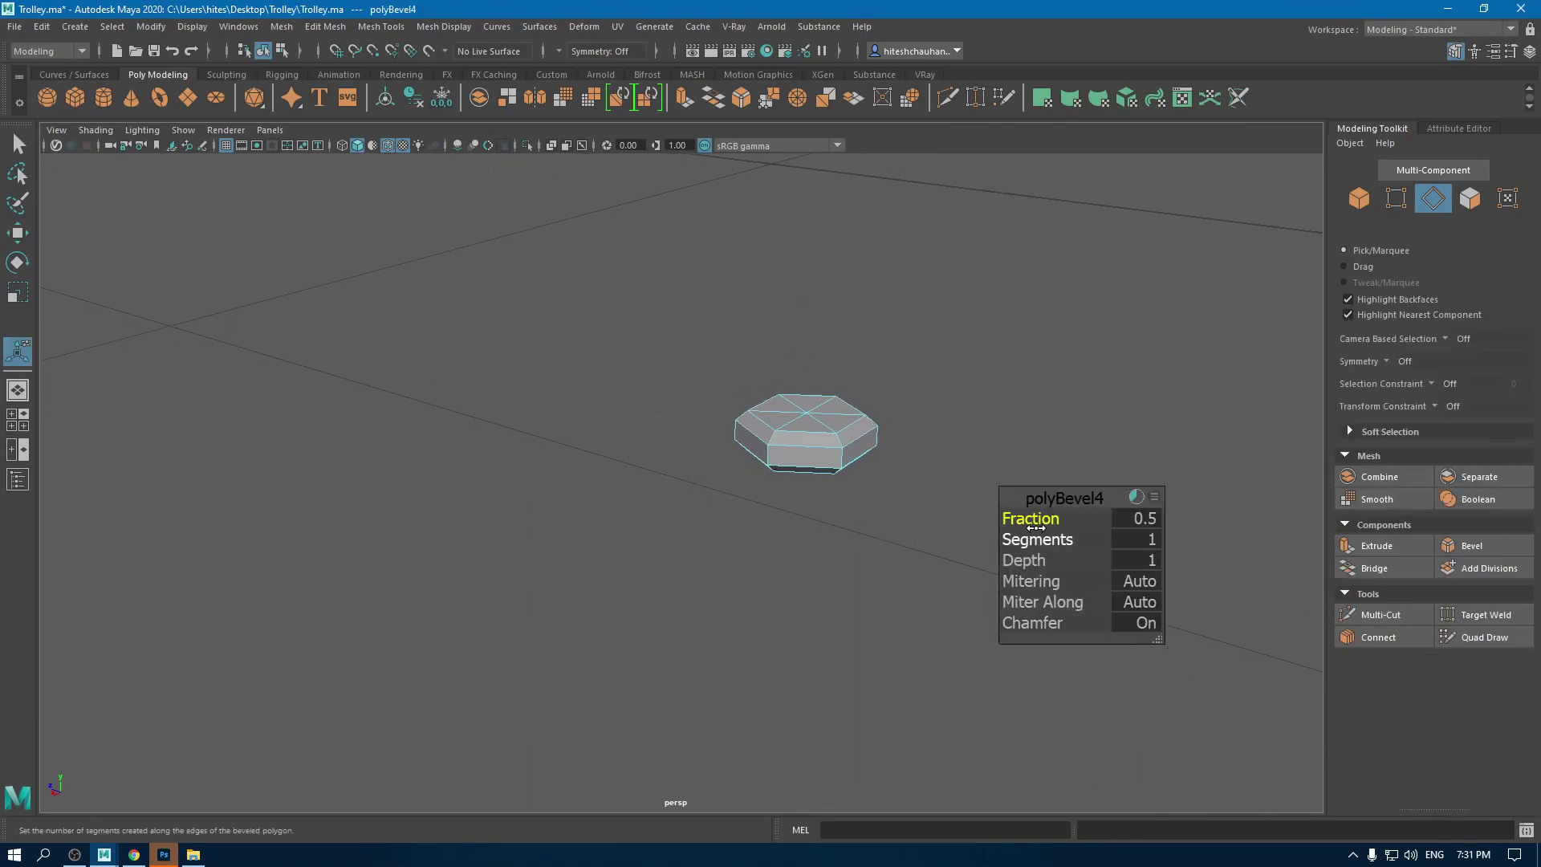
pyautogui.moveTo(1036, 536)
pyautogui.mouseDown()
pyautogui.moveTo(1108, 540)
pyautogui.moveTo(1010, 520)
pyautogui.mouseUp()
pyautogui.click(1065, 540)
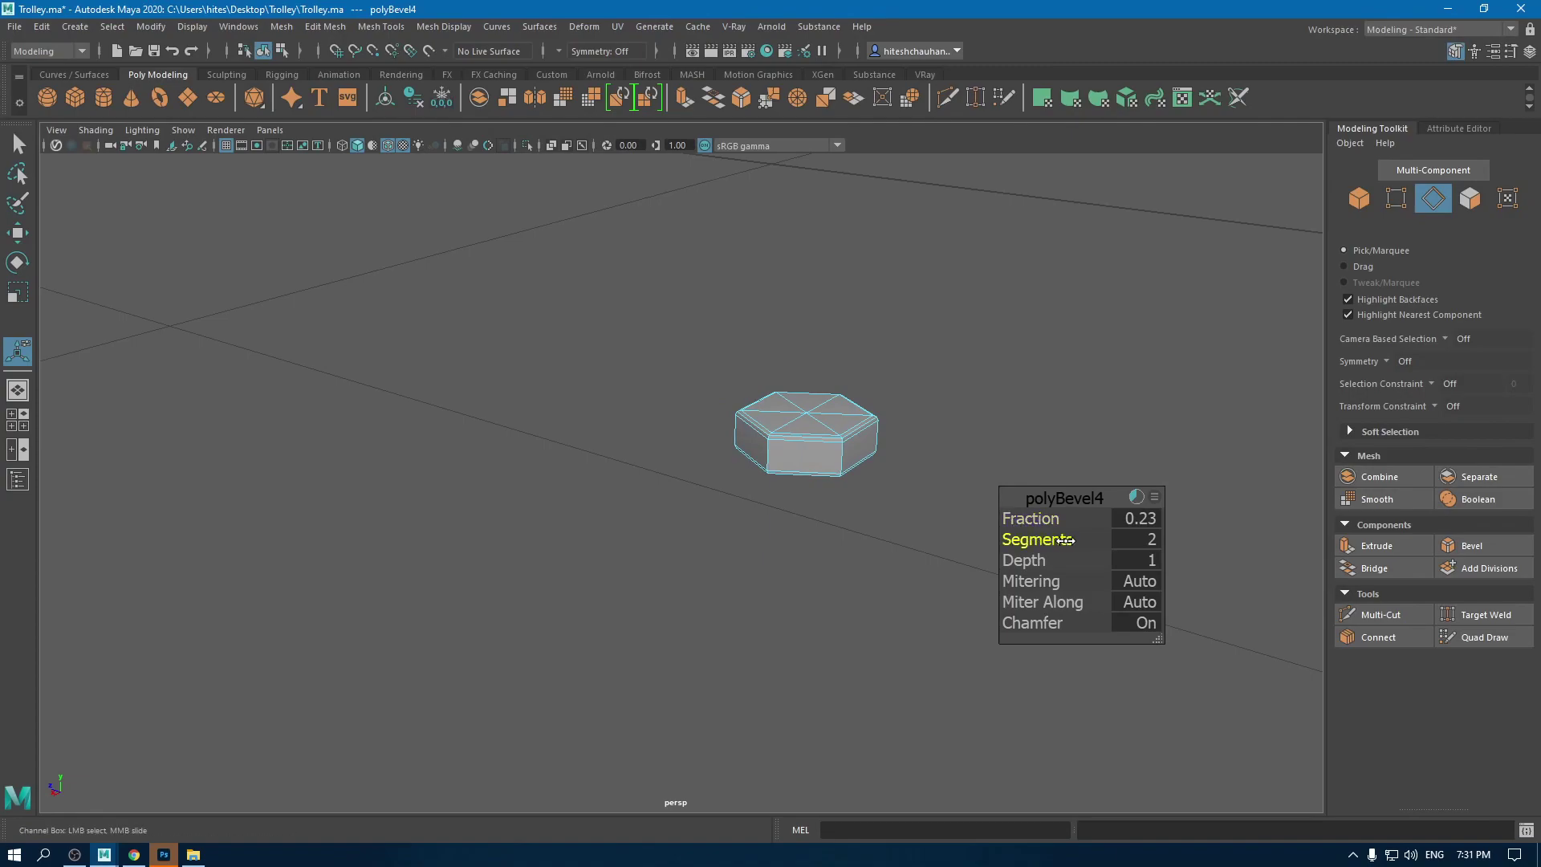
pyautogui.moveTo(901, 412); pyautogui.dragTo(1000, 448, button='right')
pyautogui.press('w')
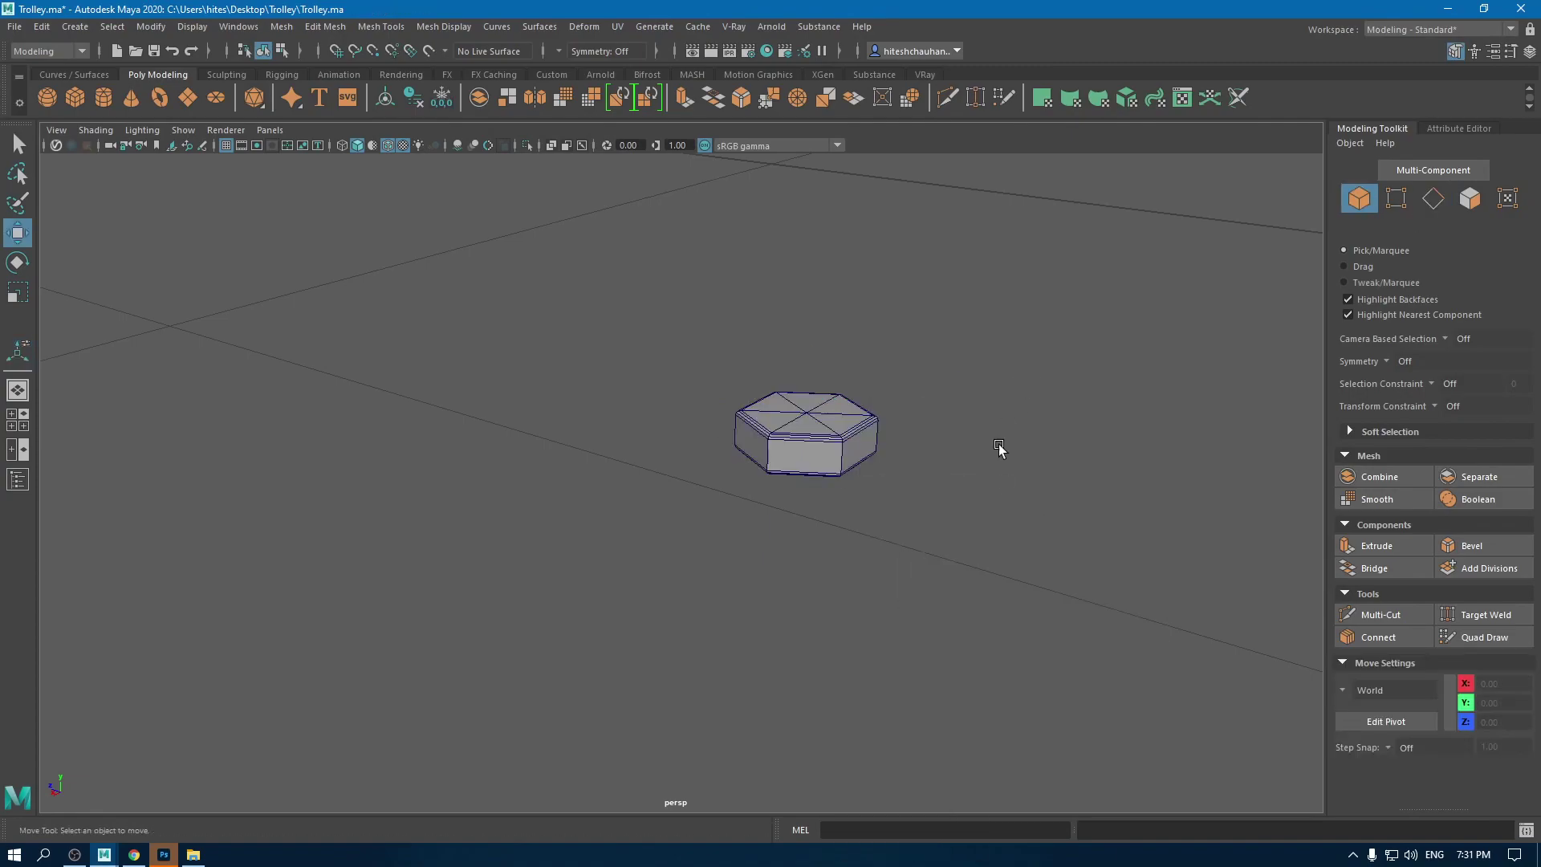
# Step: Place the bolt head on one lower lip of the caster's channel in the front view at about X 2.74, Y 1.56
pyautogui.click(387, 147)
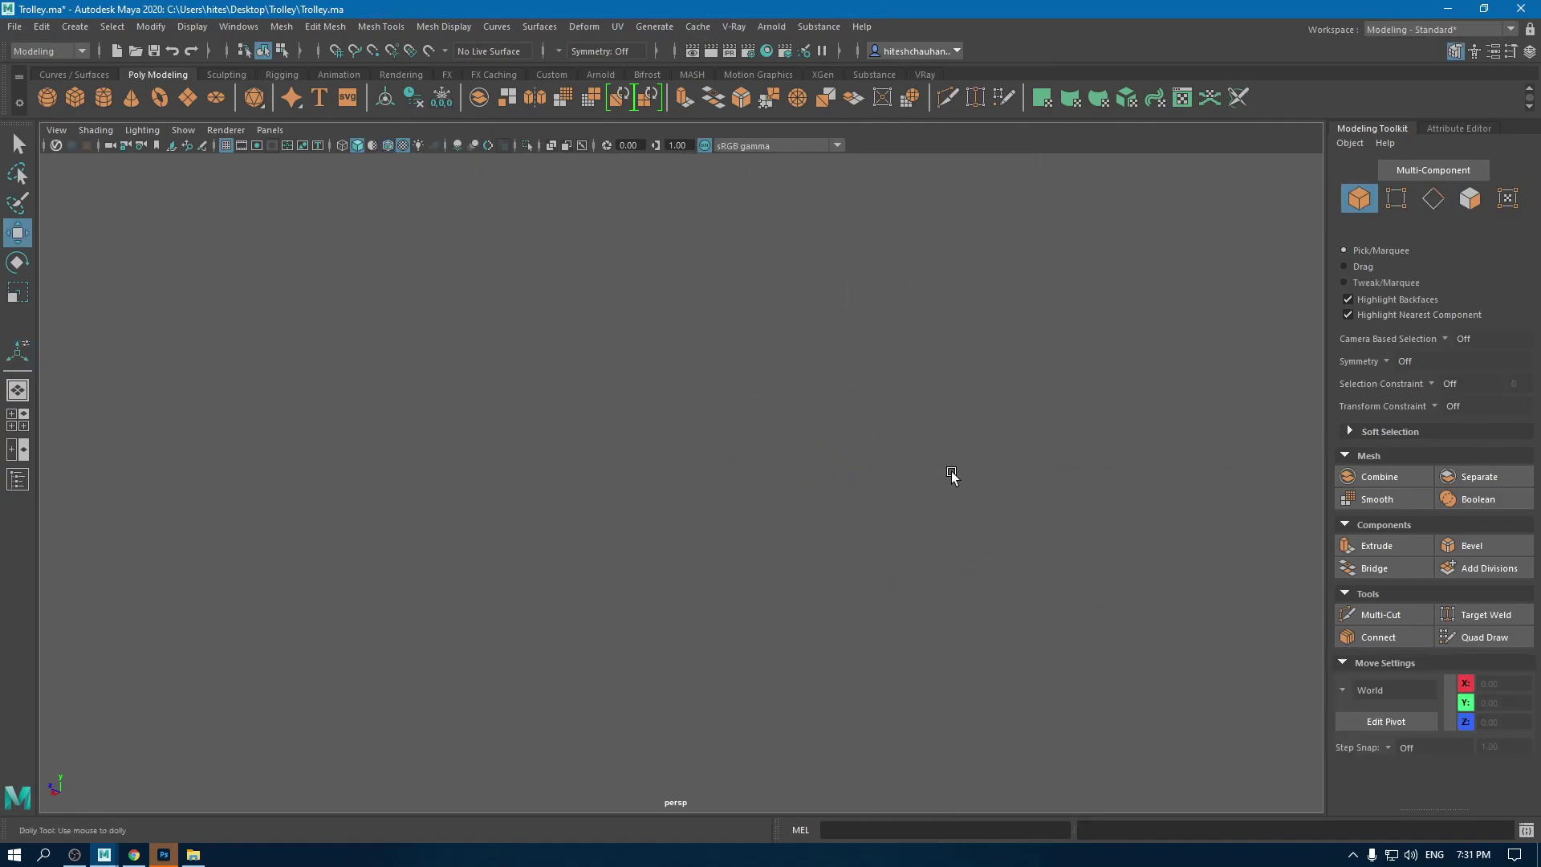
pyautogui.click(774, 416)
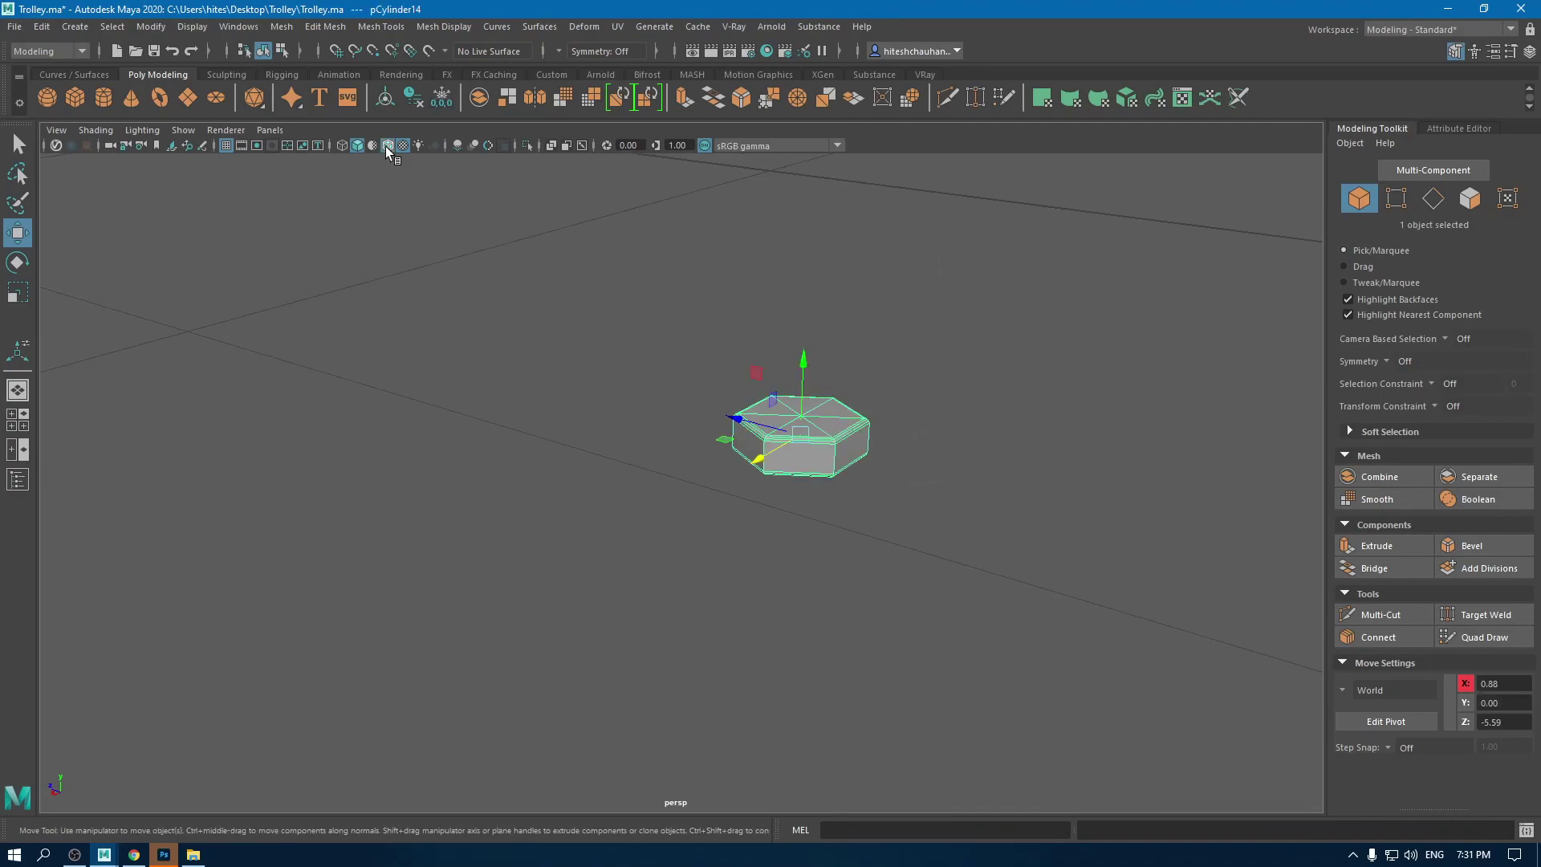
pyautogui.scroll(-3, 615, 372)
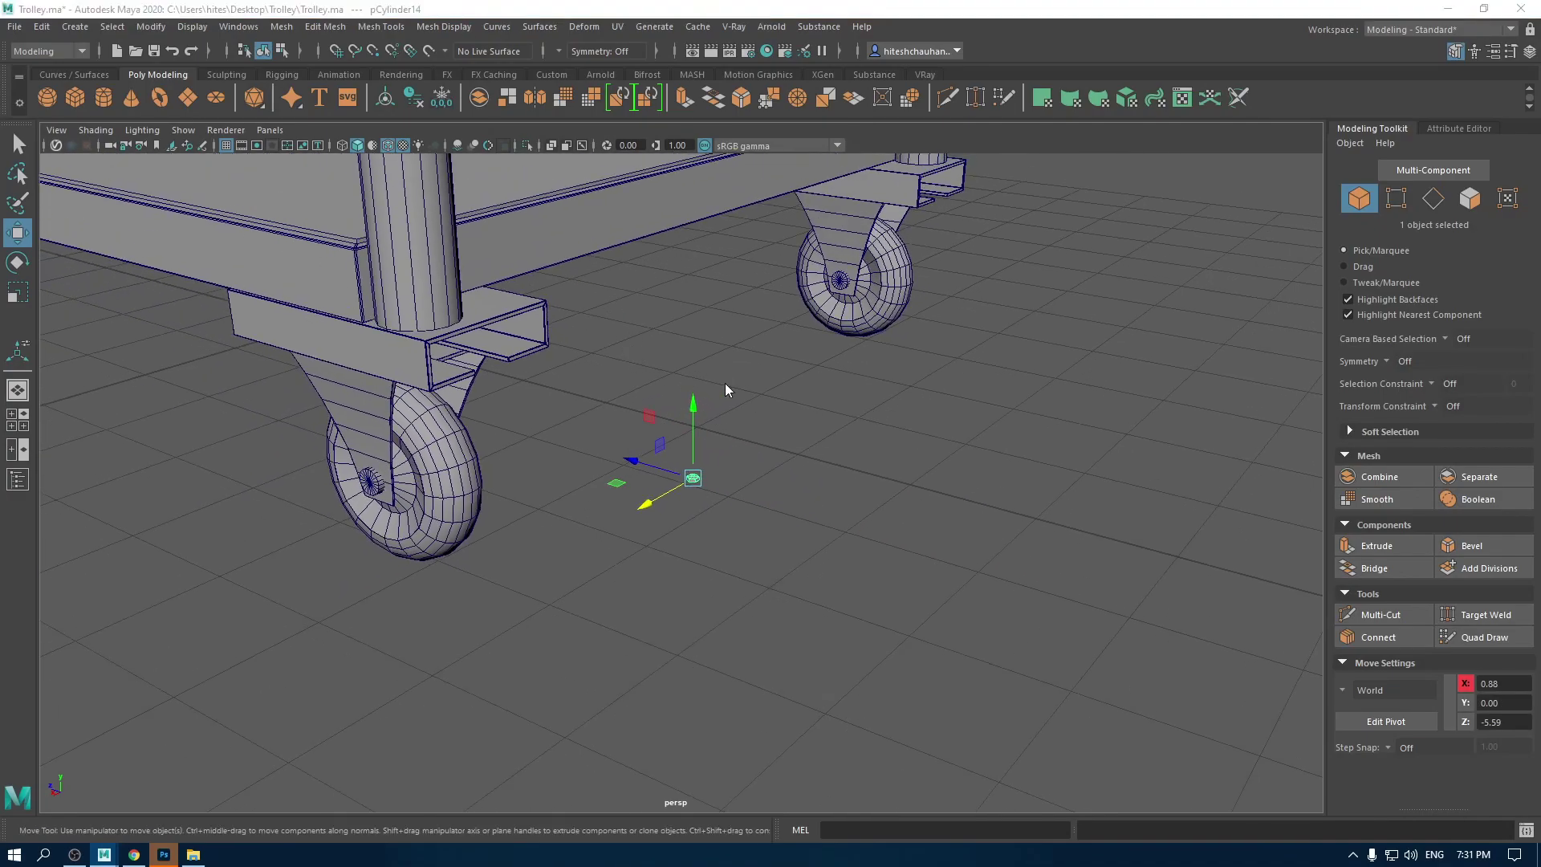
pyautogui.press('space')
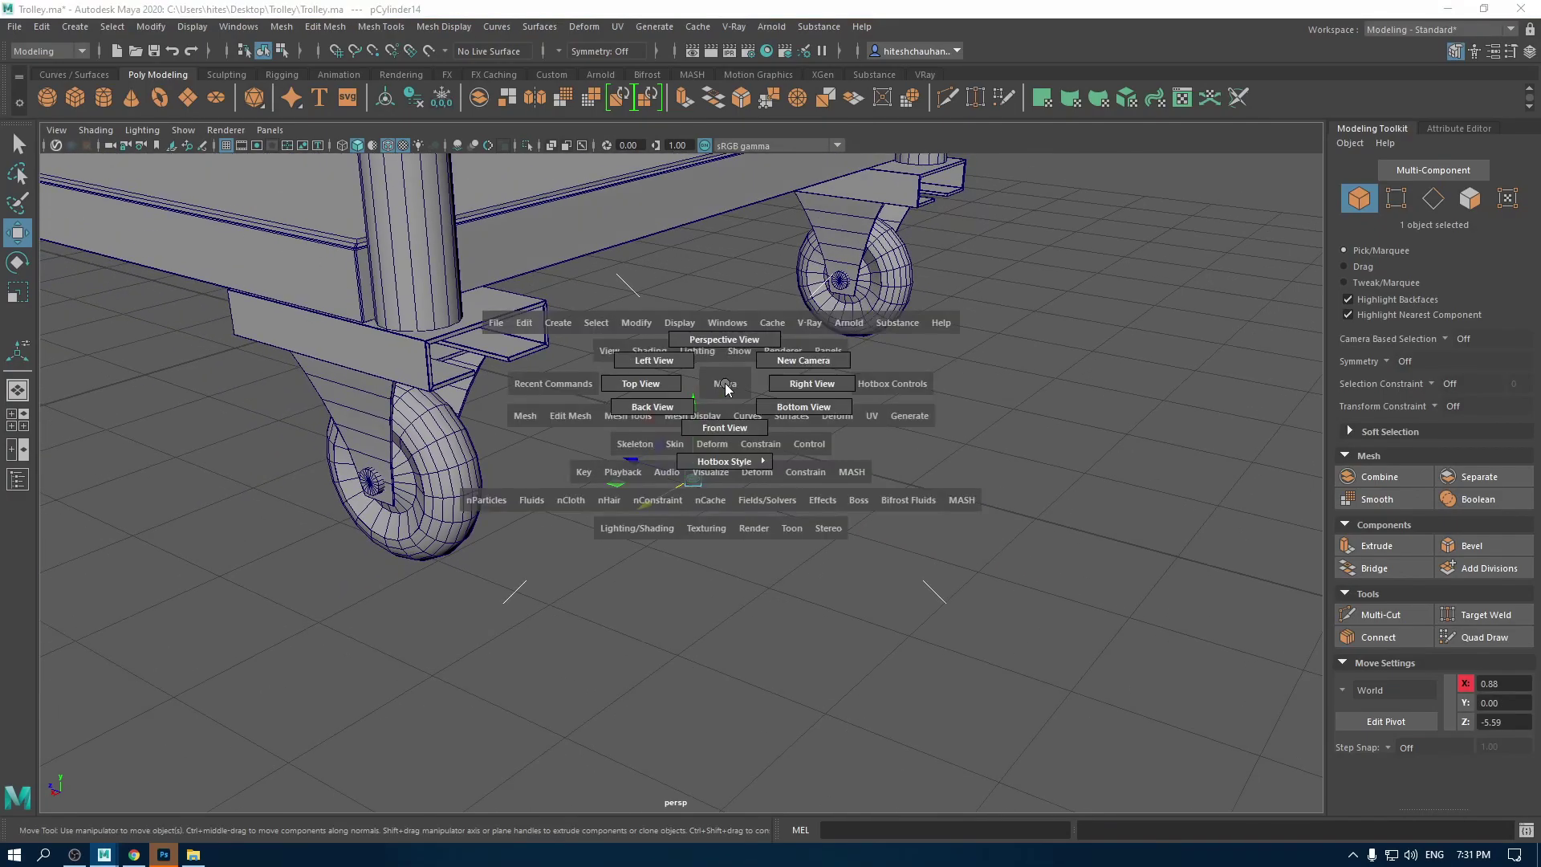
pyautogui.moveTo(725, 383); pyautogui.dragTo(725, 428)
pyautogui.scroll(8, 868, 654)
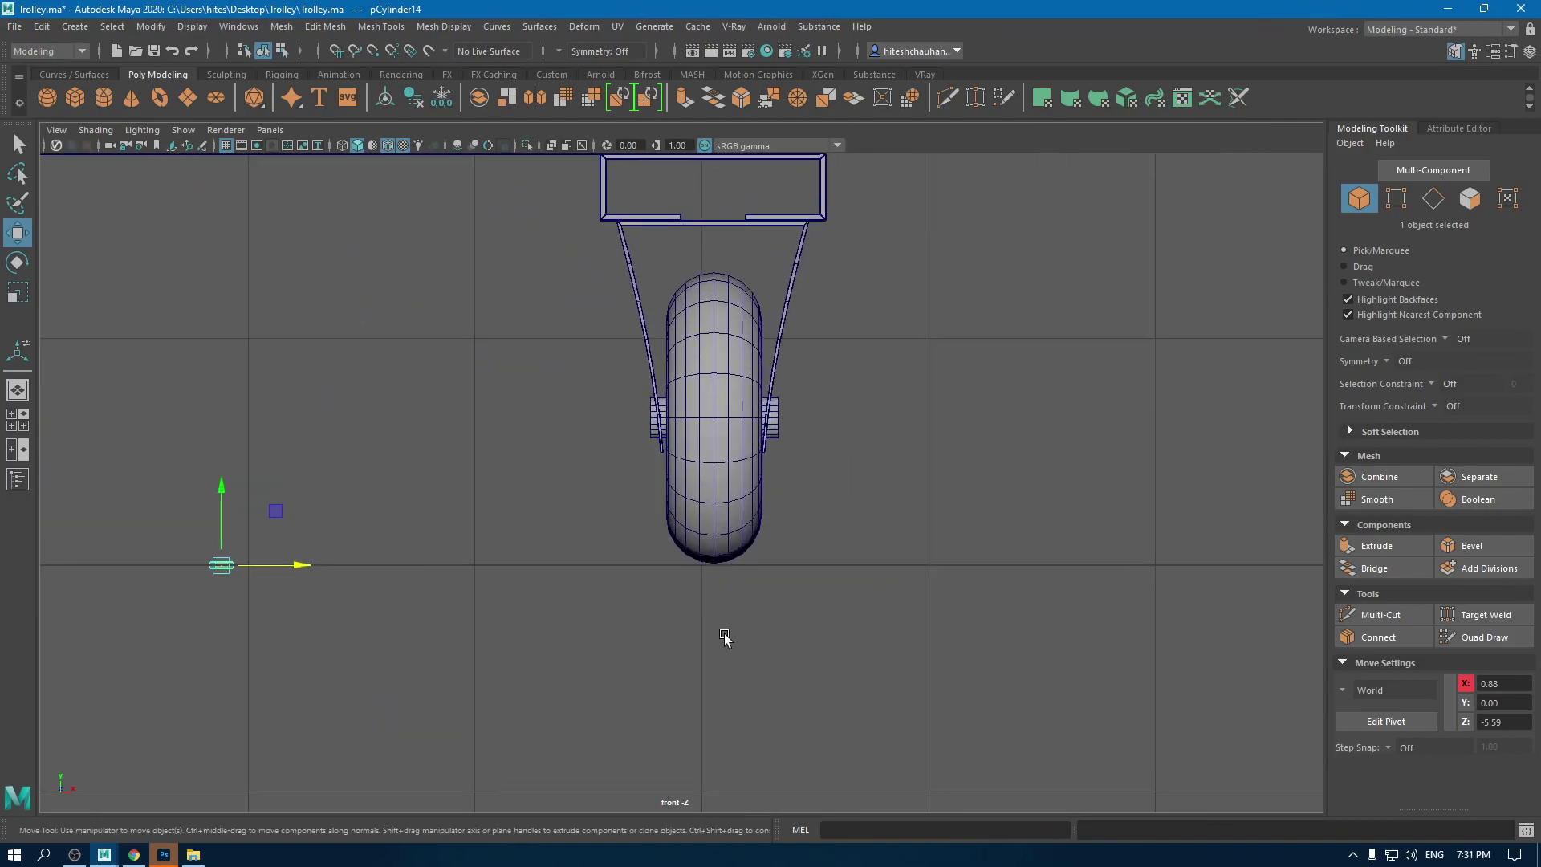
pyautogui.moveTo(215, 562); pyautogui.dragTo(554, 244)
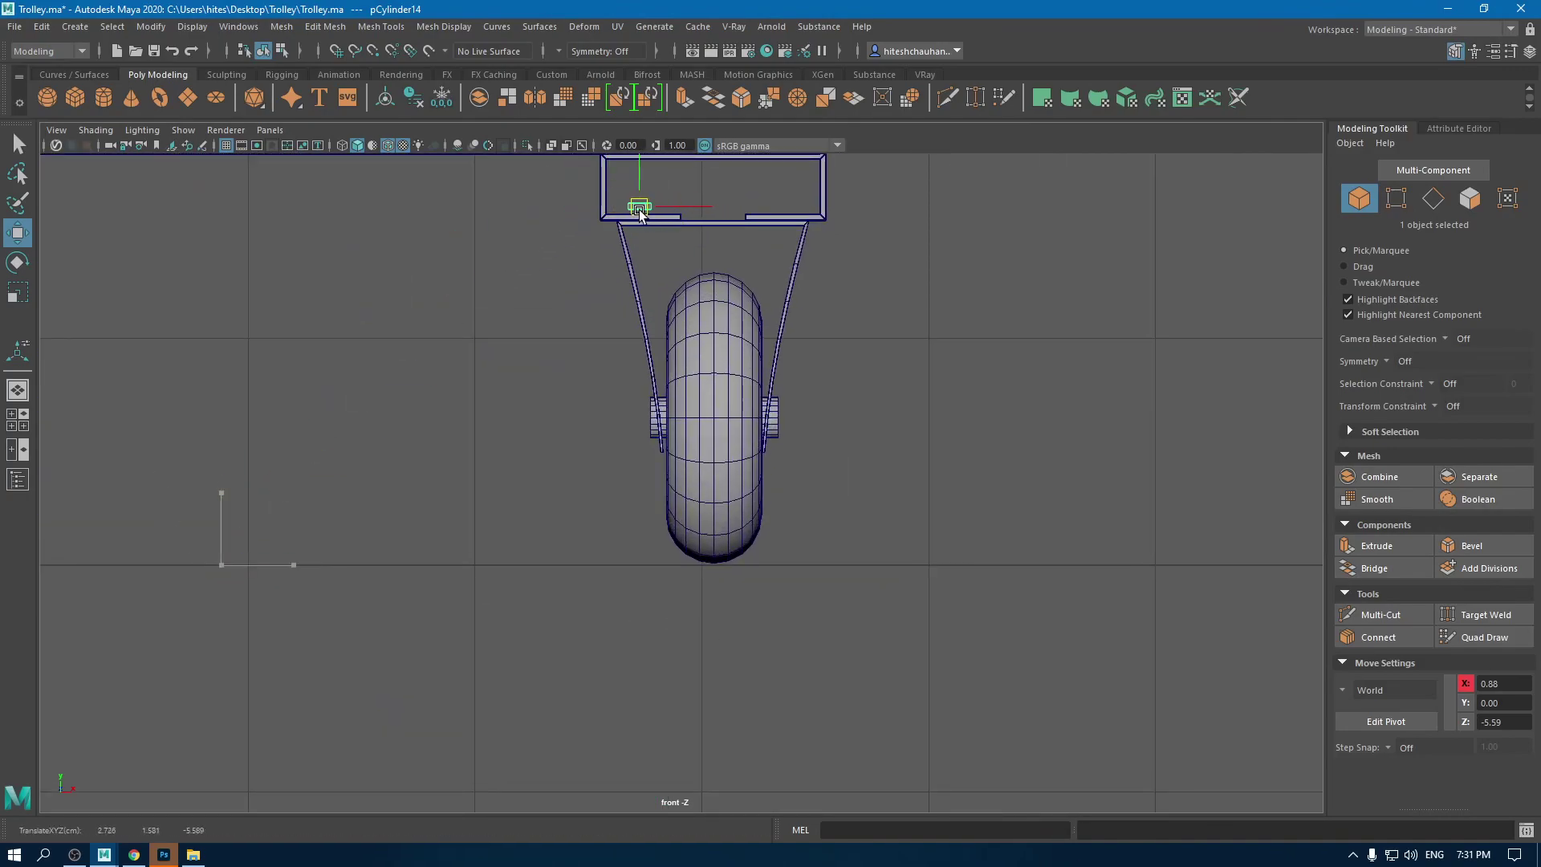
pyautogui.scroll(10, 701, 329)
pyautogui.scroll(5, 731, 546)
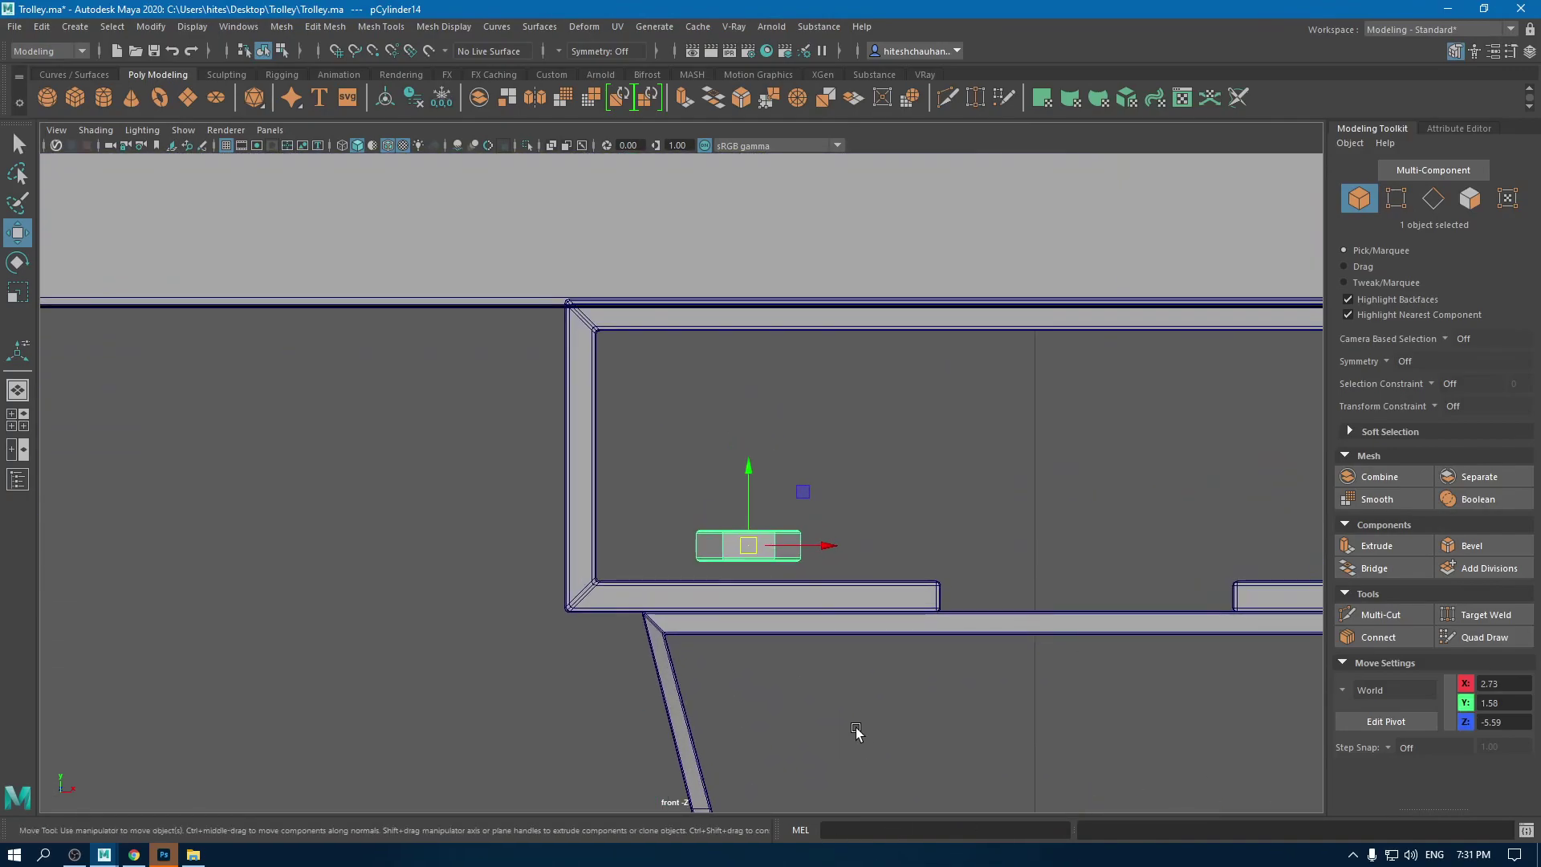
pyautogui.moveTo(777, 482); pyautogui.dragTo(793, 484)
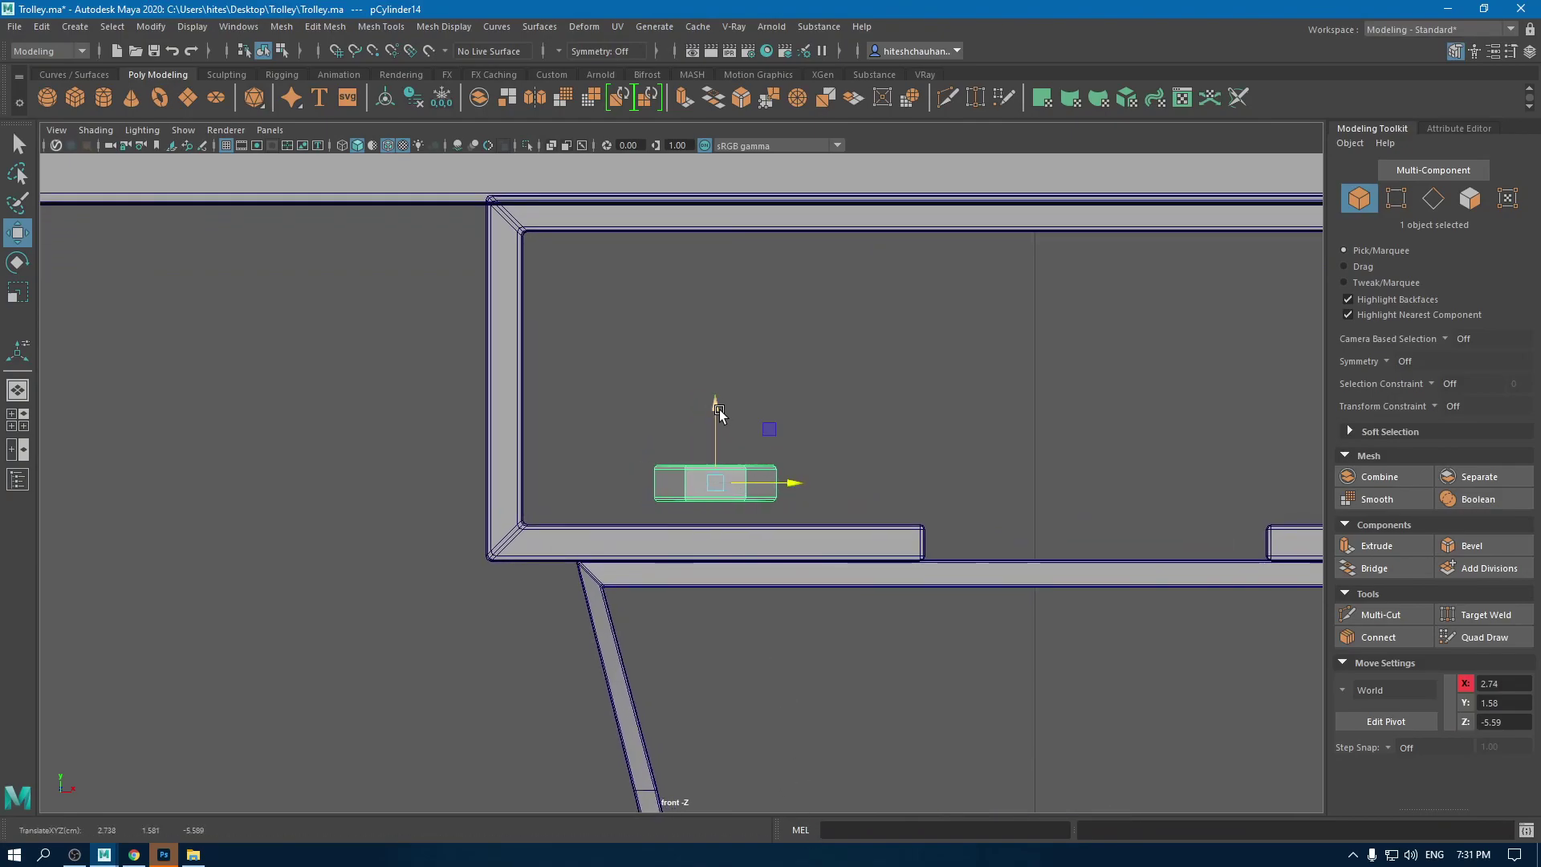
pyautogui.moveTo(716, 400); pyautogui.dragTo(717, 428)
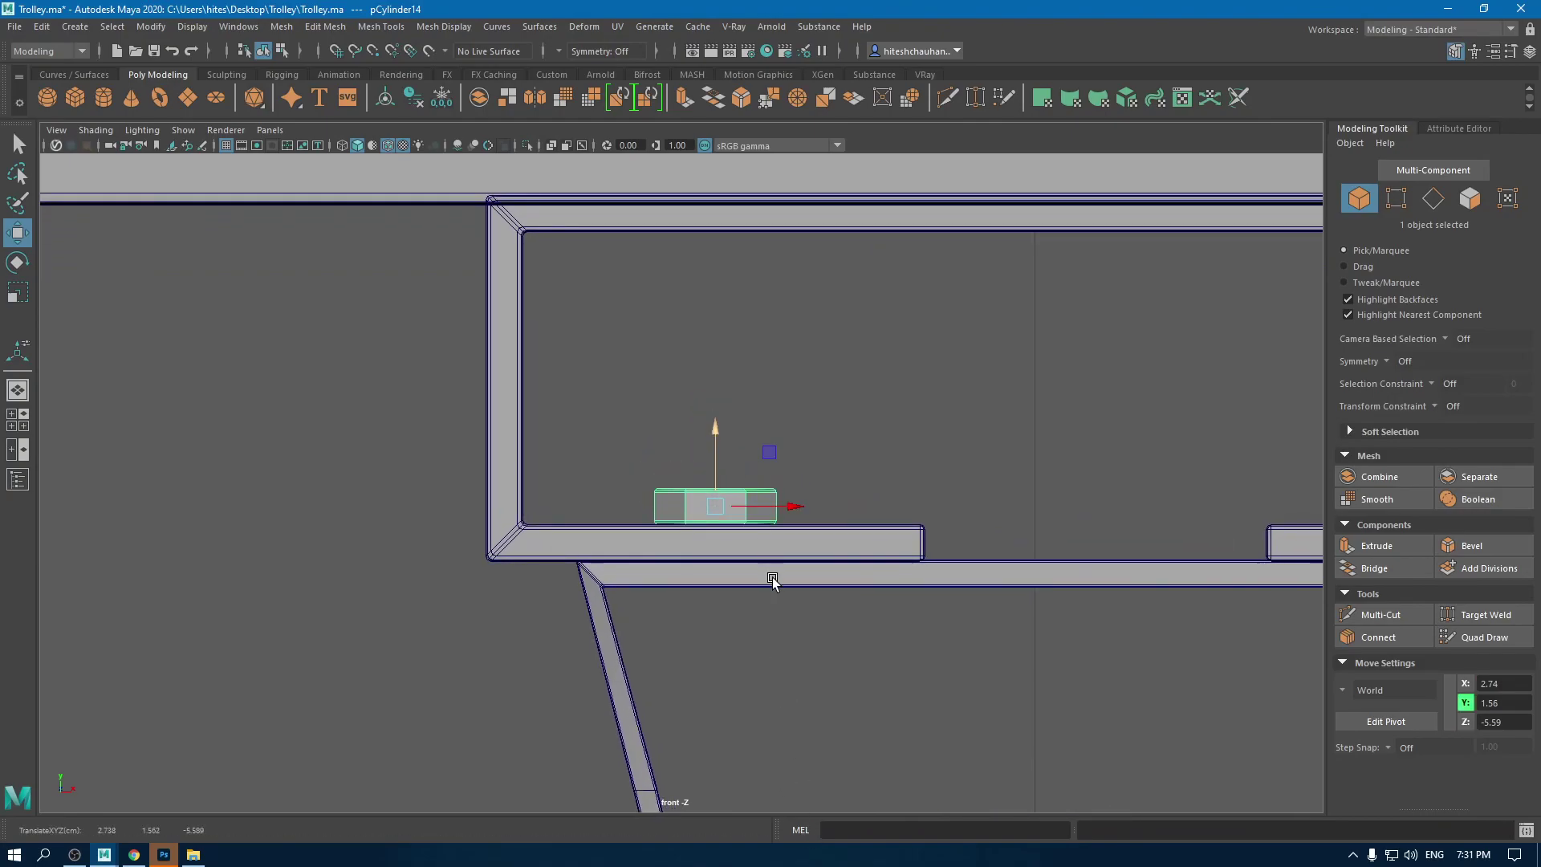
# Step: Duplicate the bolt head along X onto the channel's opposite lower lip at about X 3.36
pyautogui.scroll(-6, 596, 503)
pyautogui.scroll(3, 687, 478)
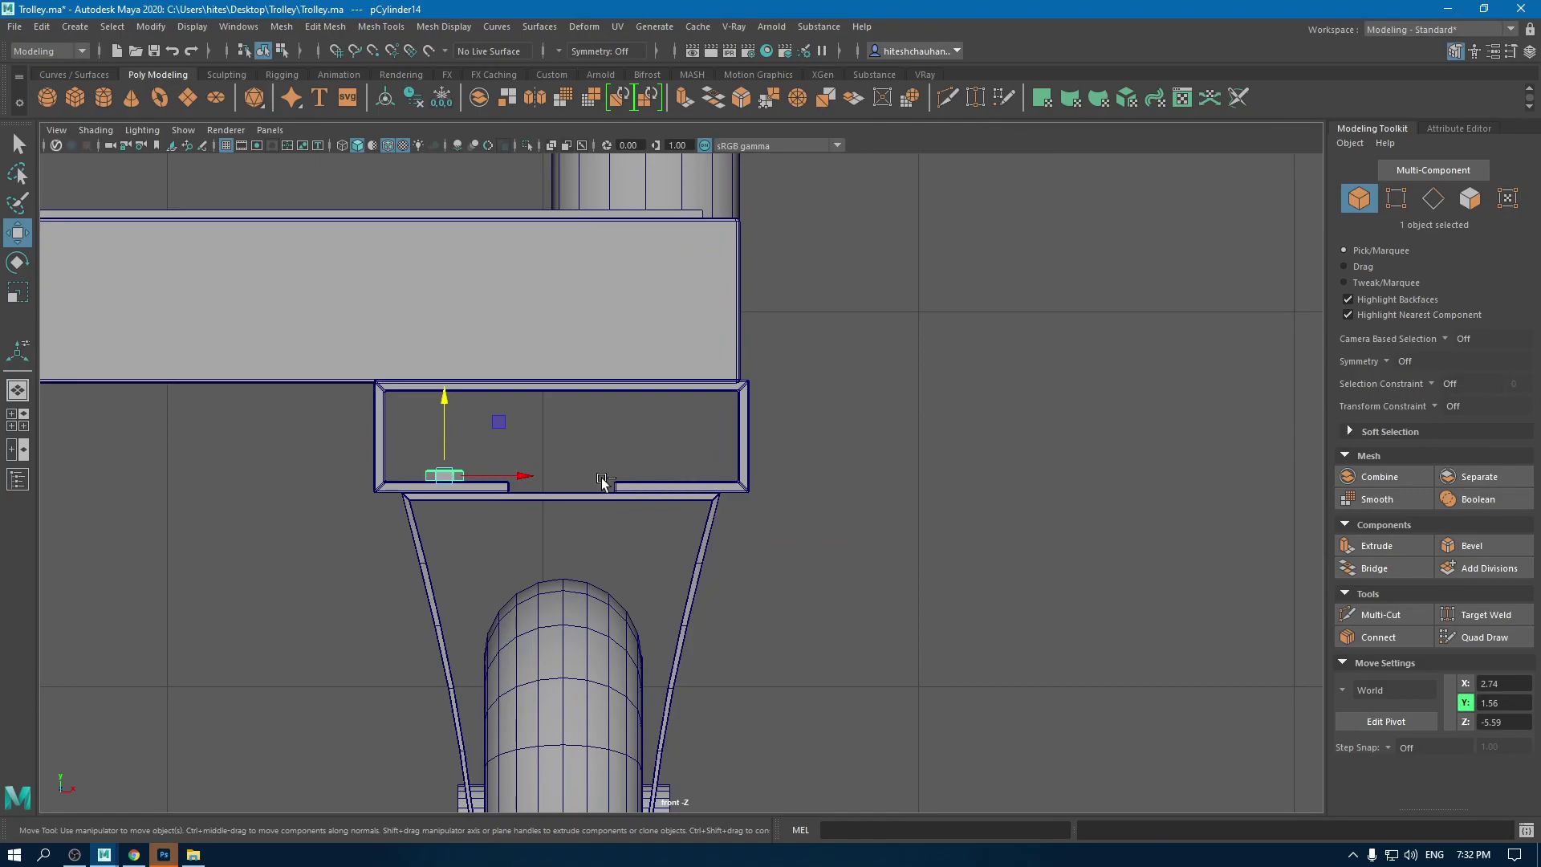
pyautogui.keyDown('shift'); pyautogui.moveTo(518, 476); pyautogui.dragTo(753, 441); pyautogui.keyUp('shift')
pyautogui.press('space')
pyautogui.keyDown('alt'); pyautogui.moveTo(754, 441); pyautogui.dragTo(726, 440); pyautogui.keyUp('alt')
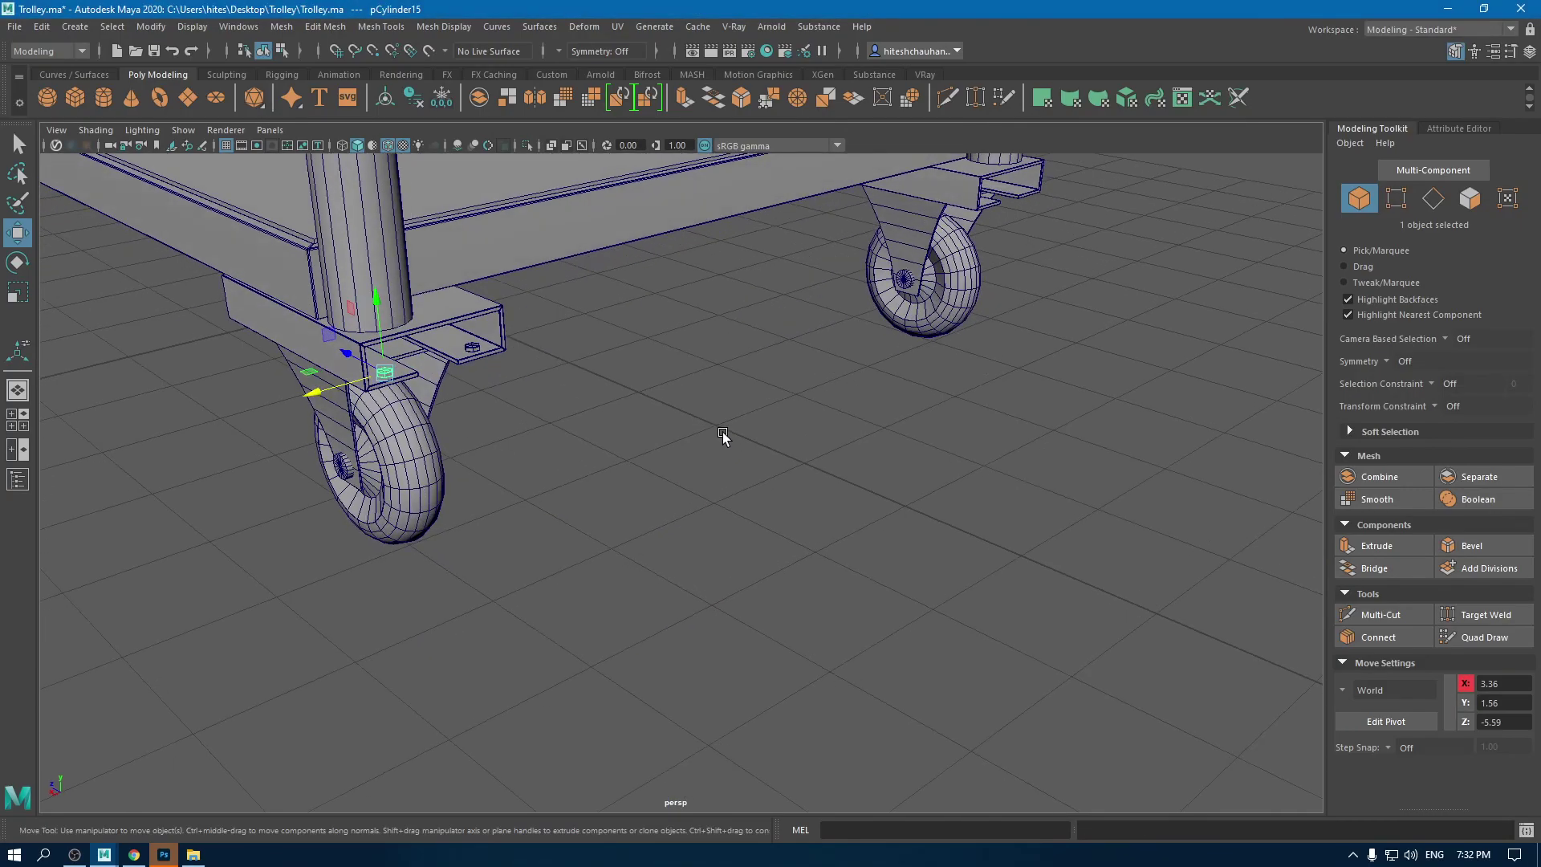
# Step: Duplicate the two bolt heads deeper along the channel's lips and position the copies at about Z -4.46
pyautogui.press('f')
pyautogui.keyDown('alt'); pyautogui.moveTo(707, 443); pyautogui.dragTo(605, 385, button='right'); pyautogui.keyUp('alt')
pyautogui.moveTo(605, 386)
pyautogui.keyDown('alt'); pyautogui.mouseDown()
pyautogui.moveTo(599, 441)
pyautogui.moveTo(583, 386)
pyautogui.mouseUp(); pyautogui.keyUp('alt')
pyautogui.keyDown('alt'); pyautogui.moveTo(583, 385); pyautogui.dragTo(554, 346, button='right'); pyautogui.keyUp('alt')
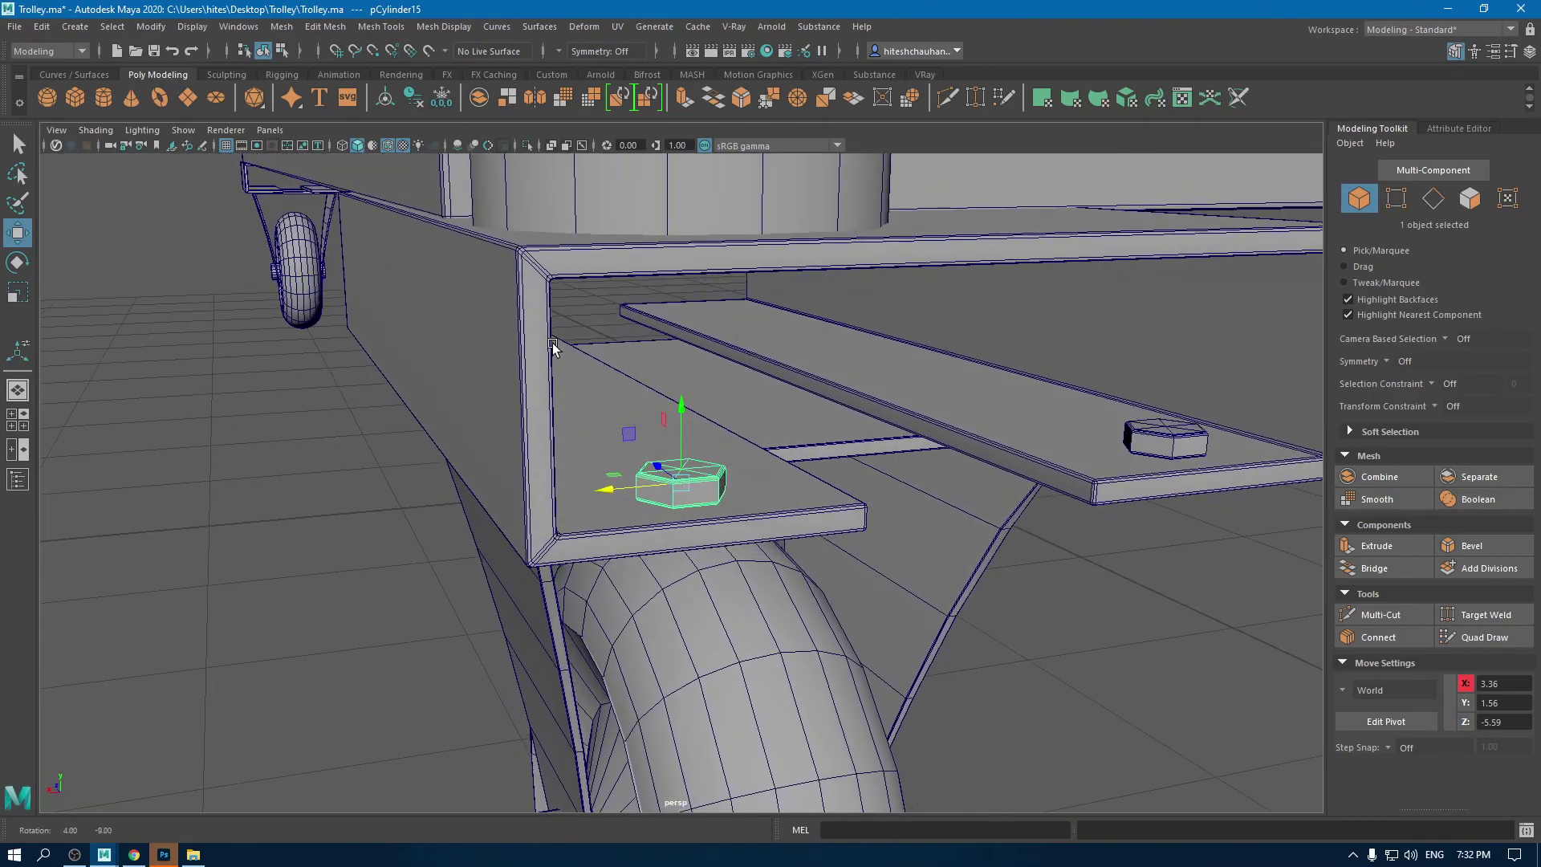
pyautogui.click(1054, 674)
pyautogui.keyDown('alt'); pyautogui.moveTo(1055, 675); pyautogui.dragTo(707, 484); pyautogui.keyUp('alt')
pyautogui.click(707, 485)
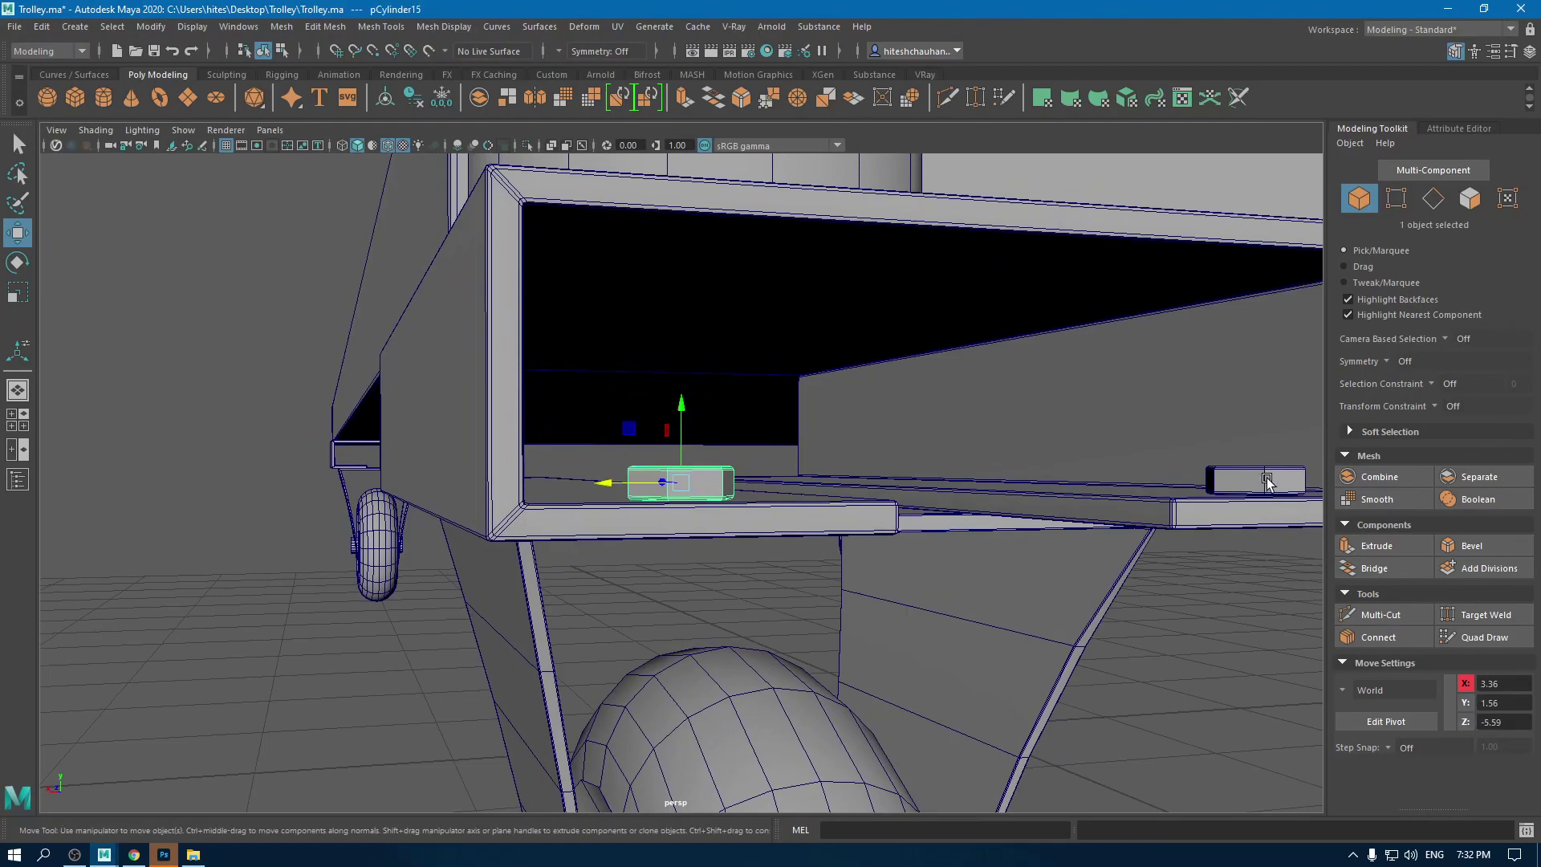
pyautogui.keyDown('shift'); pyautogui.click(1267, 482); pyautogui.keyUp('shift')
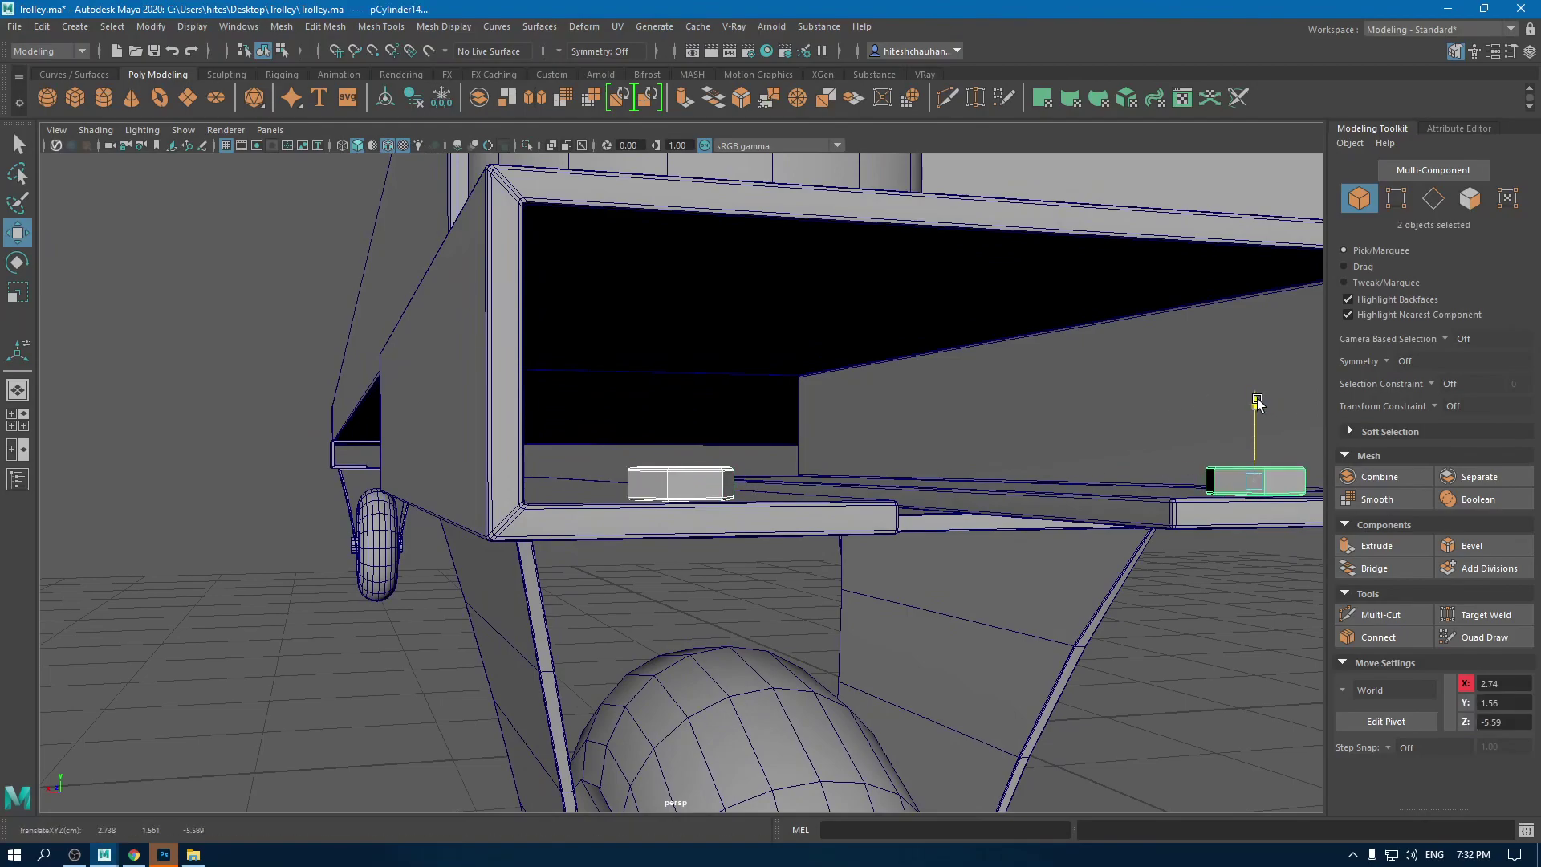
pyautogui.keyDown('alt'); pyautogui.moveTo(1269, 399); pyautogui.dragTo(681, 517); pyautogui.keyUp('alt')
pyautogui.moveTo(482, 470); pyautogui.dragTo(352, 504, button='middle')
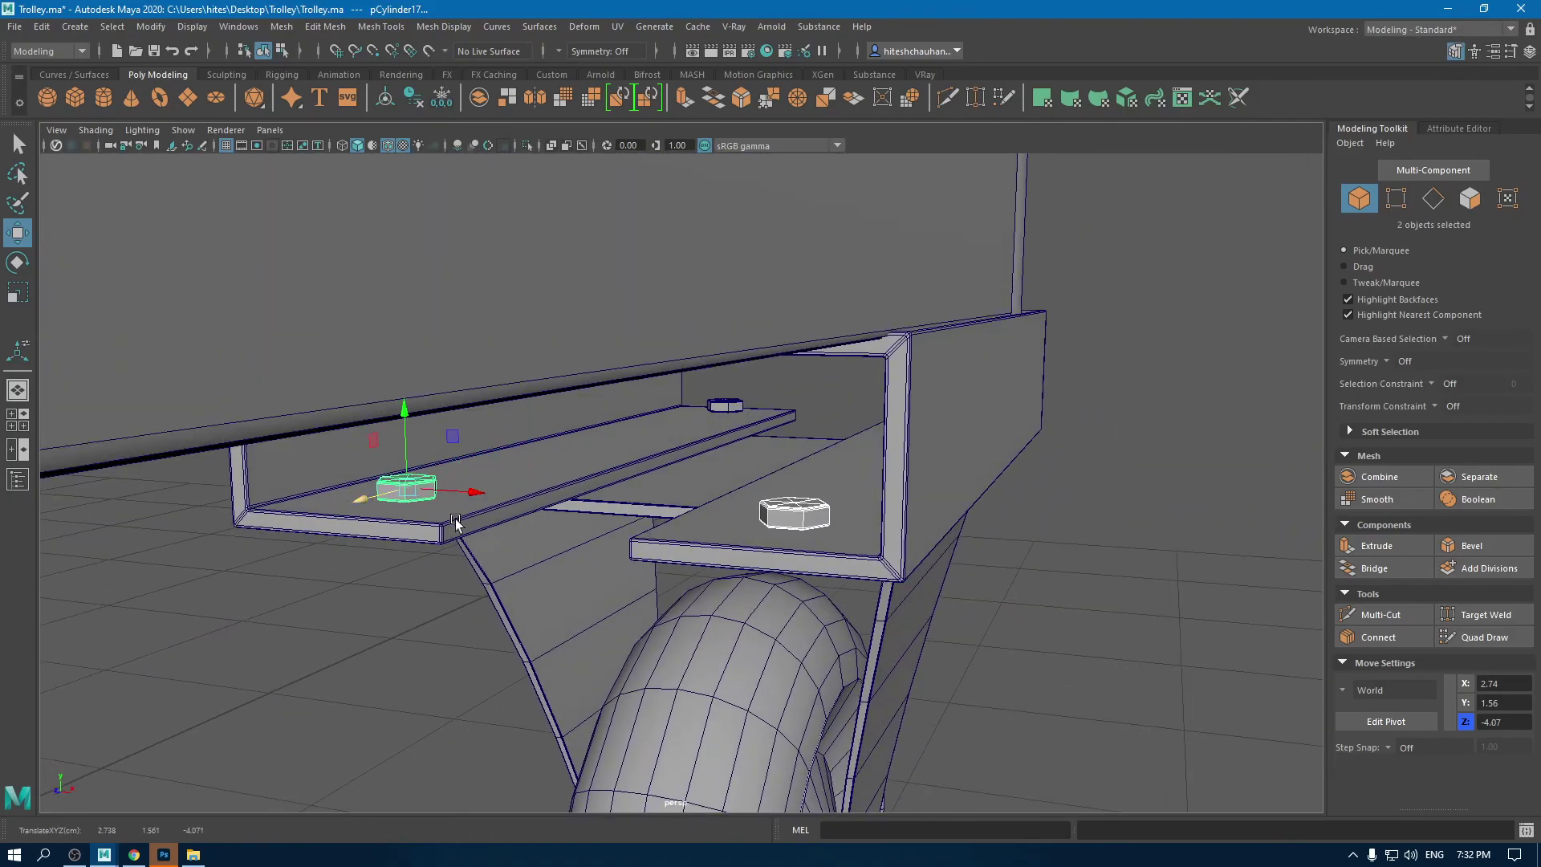
pyautogui.keyDown('alt'); pyautogui.moveTo(456, 523); pyautogui.dragTo(585, 476); pyautogui.keyUp('alt')
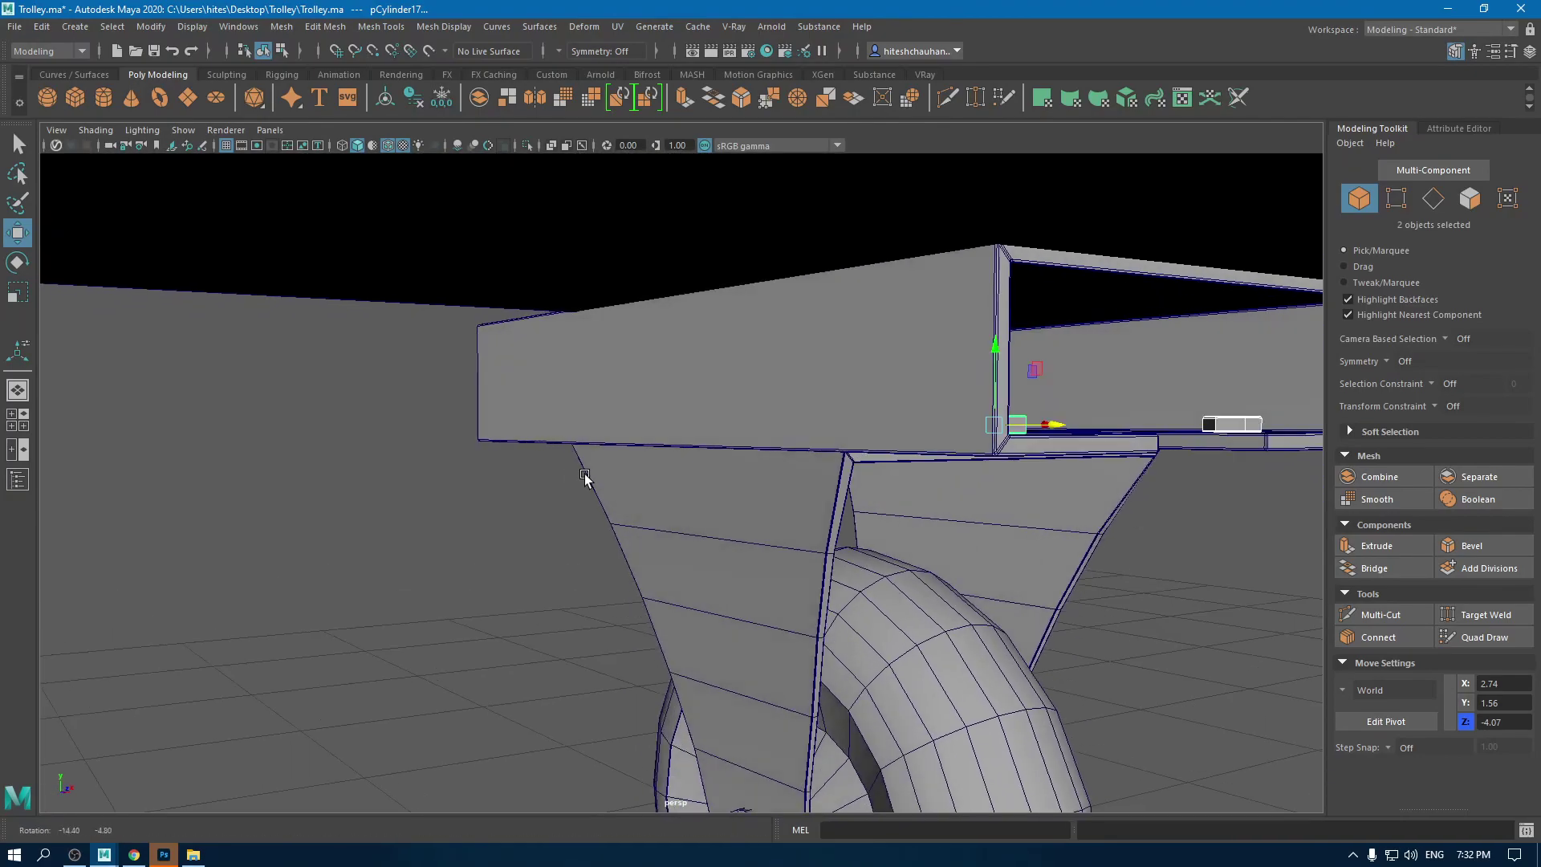
pyautogui.moveTo(1048, 425); pyautogui.dragTo(634, 484)
pyautogui.keyDown('alt'); pyautogui.moveTo(770, 521); pyautogui.dragTo(606, 480); pyautogui.keyUp('alt')
# Step: Select the outer pair of bolt heads and move it inward along the channel to about Z -5.00
pyautogui.click(518, 474)
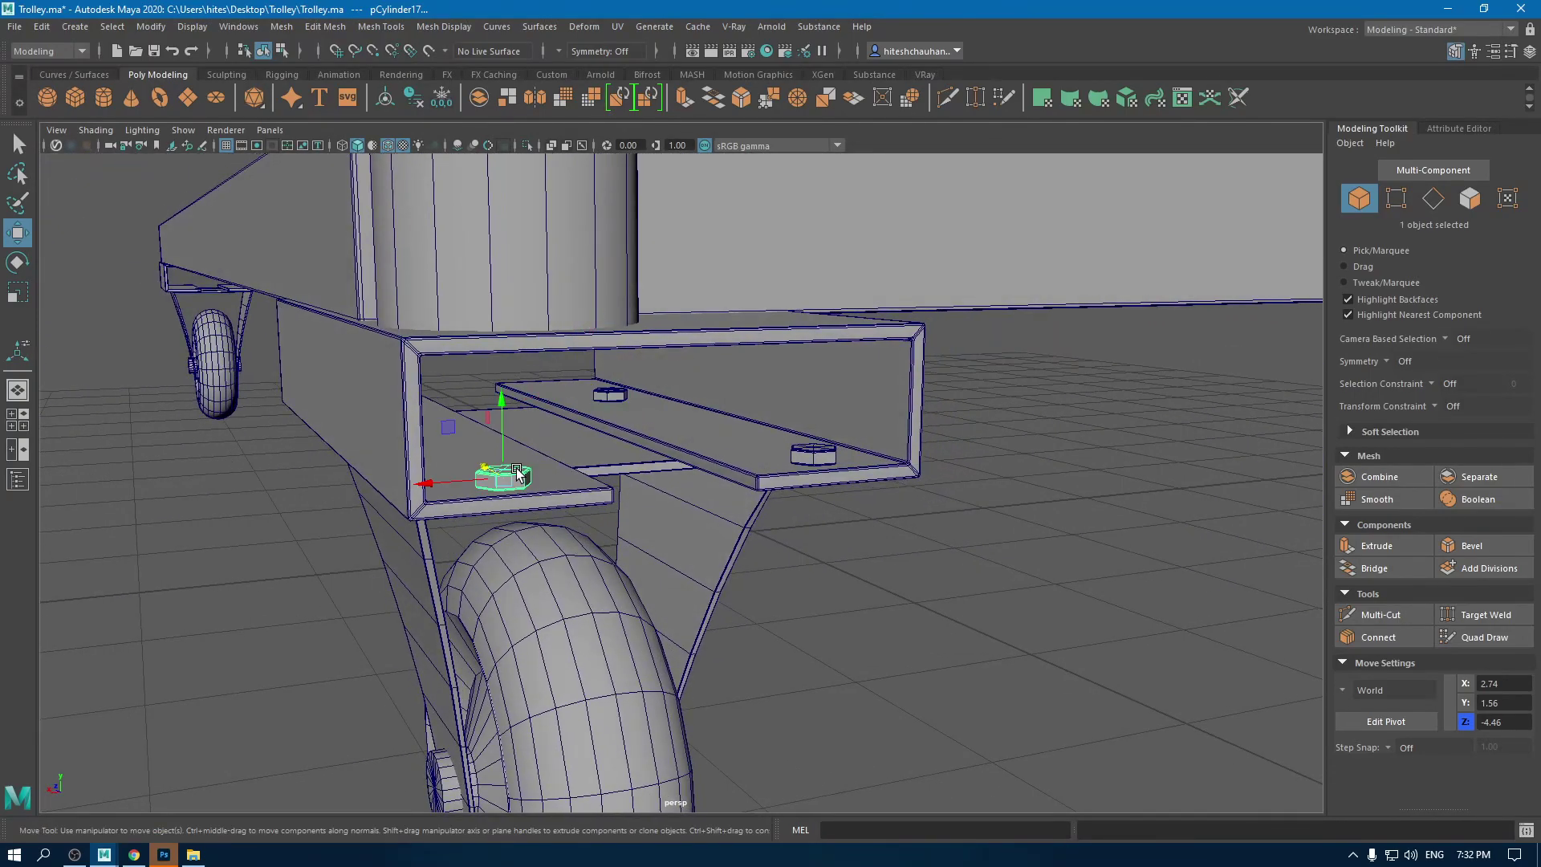
pyautogui.click(808, 442)
pyautogui.click(814, 456)
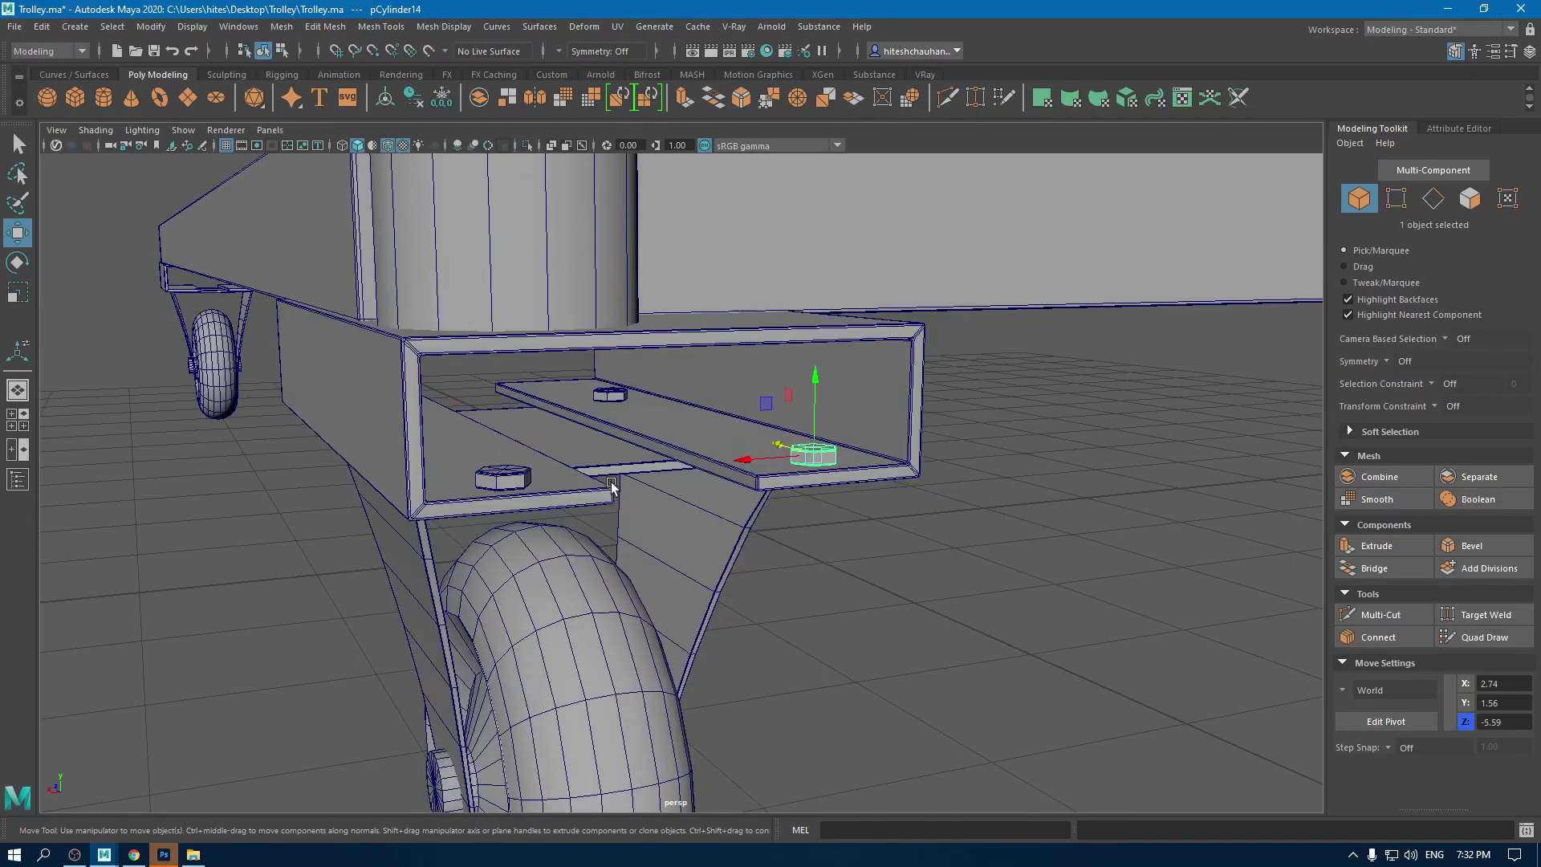
pyautogui.keyDown('shift'); pyautogui.click(509, 475); pyautogui.keyUp('shift')
pyautogui.moveTo(484, 462); pyautogui.dragTo(417, 419)
pyautogui.keyDown('alt'); pyautogui.moveTo(638, 546); pyautogui.dragTo(554, 477, button='right'); pyautogui.keyUp('alt')
pyautogui.keyDown('alt'); pyautogui.moveTo(549, 474); pyautogui.dragTo(482, 536); pyautogui.keyUp('alt')
pyautogui.press('space')
pyautogui.scroll(5, 780, 561)
pyautogui.press('space')
pyautogui.moveTo(768, 561); pyautogui.dragTo(799, 566)
pyautogui.press('f')
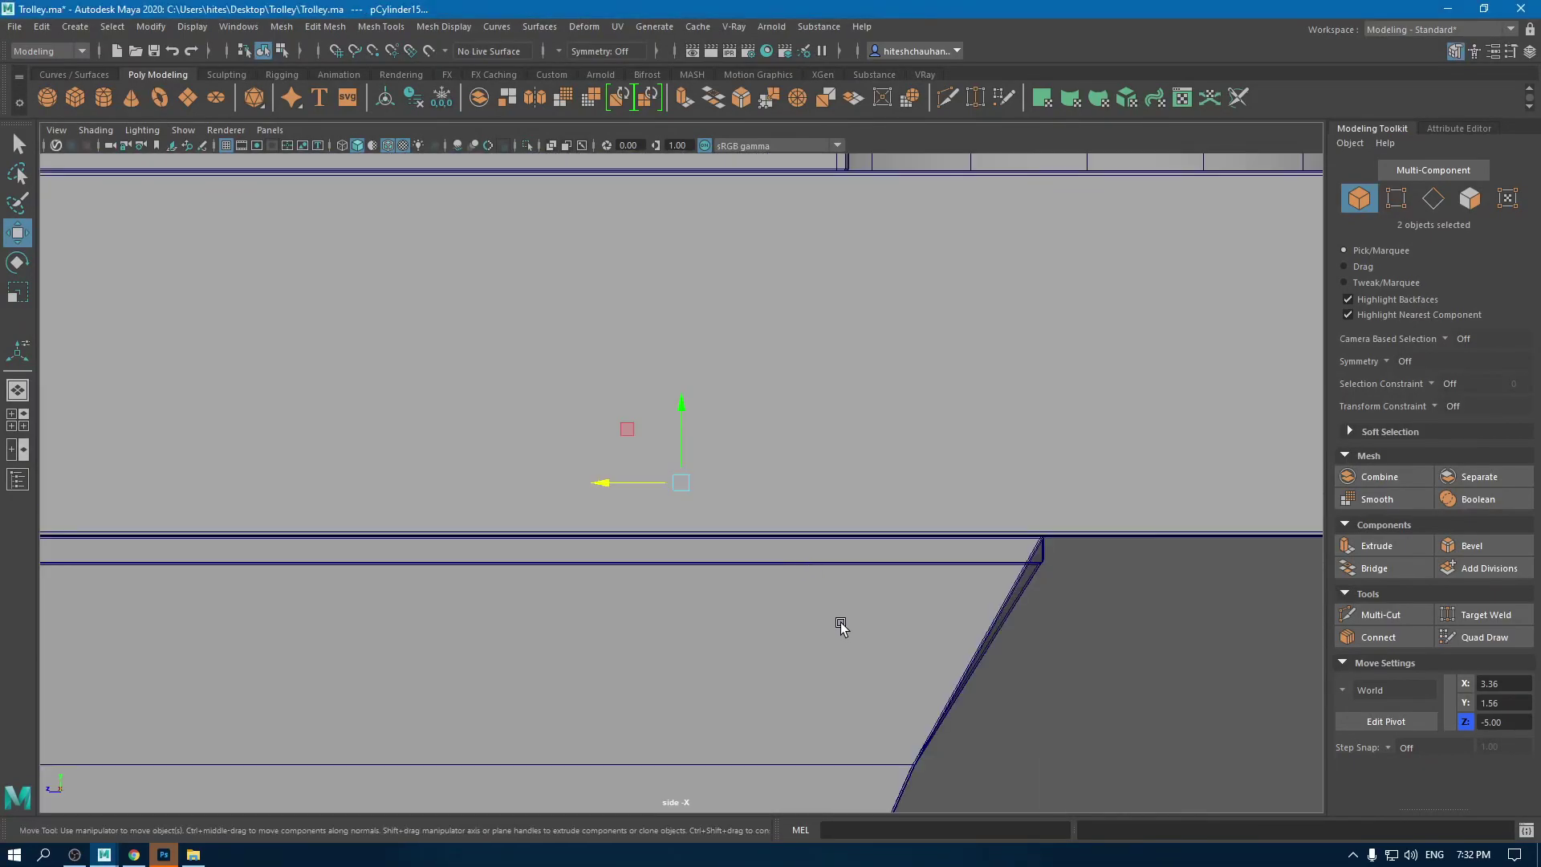
# Step: Adjust the positions of the bolt pairs along the channel in a wireframe side view, and restore the shaded display
pyautogui.scroll(-5, 839, 626)
pyautogui.keyDown('alt'); pyautogui.moveTo(840, 626); pyautogui.dragTo(1028, 858, button='right'); pyautogui.keyUp('alt')
pyautogui.press('4')
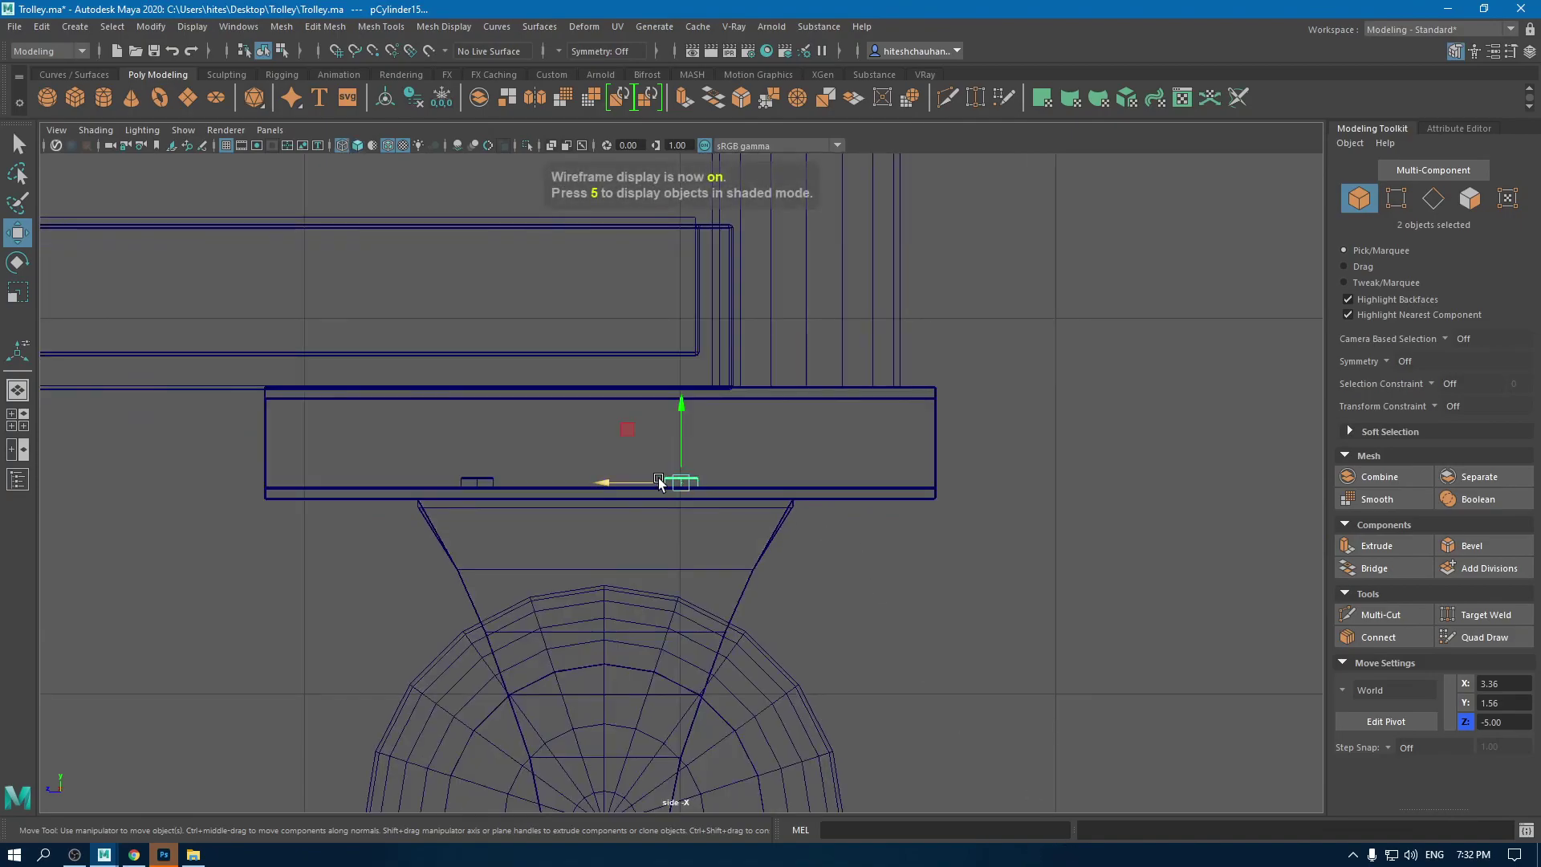
pyautogui.moveTo(610, 486); pyautogui.dragTo(678, 499)
pyautogui.moveTo(522, 458); pyautogui.dragTo(438, 498)
pyautogui.keyDown('ctrl'); pyautogui.moveTo(500, 629); pyautogui.dragTo(389, 481); pyautogui.keyUp('ctrl')
pyautogui.moveTo(520, 499)
pyautogui.keyDown('alt'); pyautogui.mouseDown()
pyautogui.moveTo(630, 540)
pyautogui.moveTo(678, 534)
pyautogui.mouseUp(); pyautogui.keyUp('alt')
pyautogui.press('5')
pyautogui.scroll(-4, 768, 602)
pyautogui.keyDown('alt'); pyautogui.moveTo(768, 602); pyautogui.dragTo(774, 354); pyautogui.keyUp('alt')
pyautogui.moveTo(845, 408); pyautogui.dragTo(870, 503, button='right')
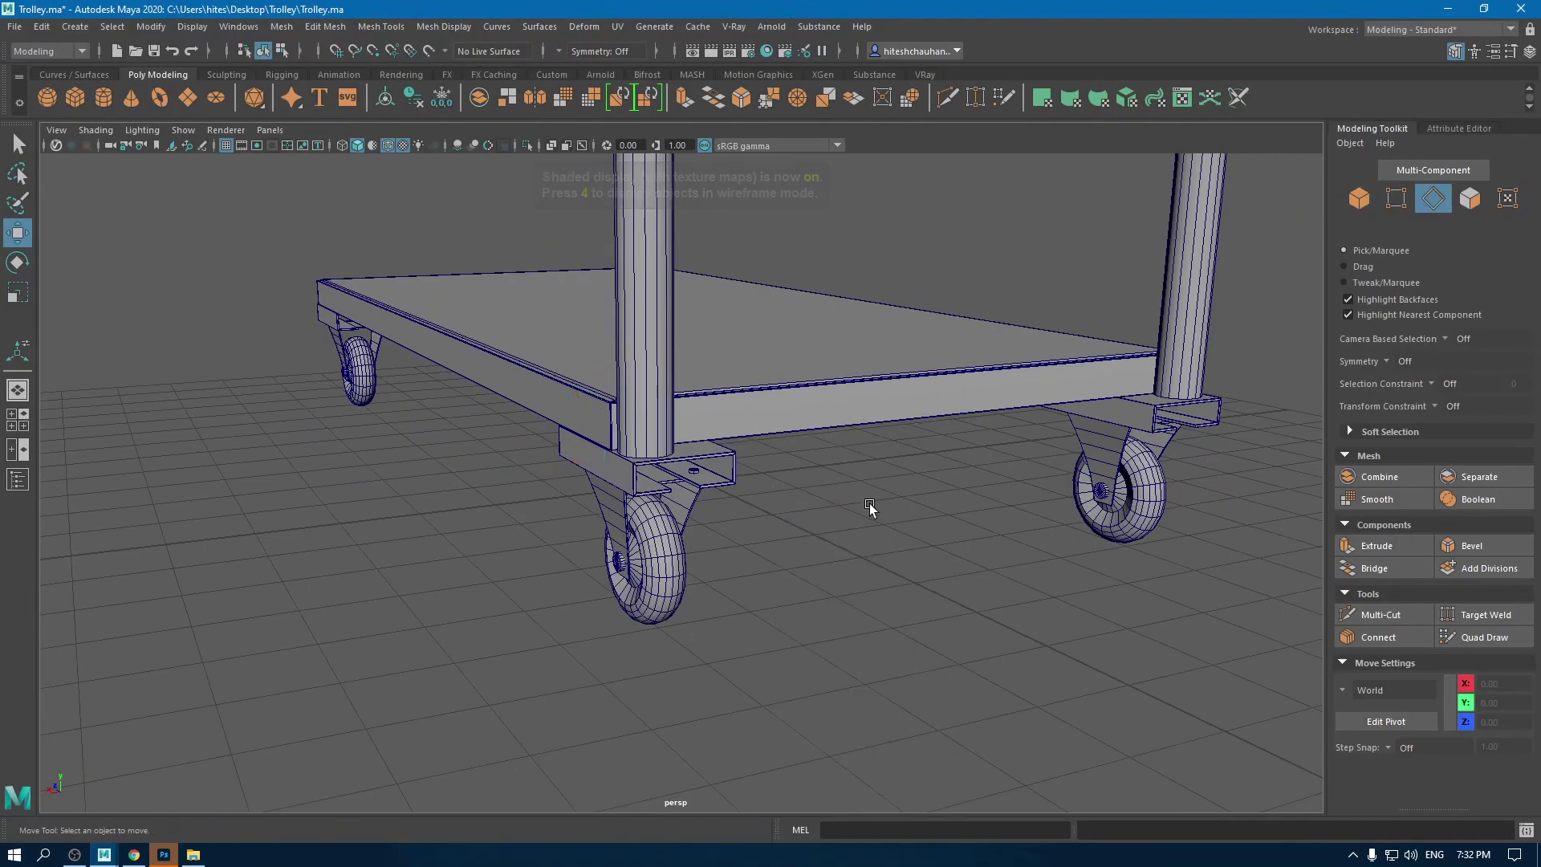
pyautogui.keyDown('alt'); pyautogui.moveTo(869, 503); pyautogui.dragTo(717, 599); pyautogui.keyUp('alt')
pyautogui.moveTo(706, 406); pyautogui.dragTo(796, 368, button='right')
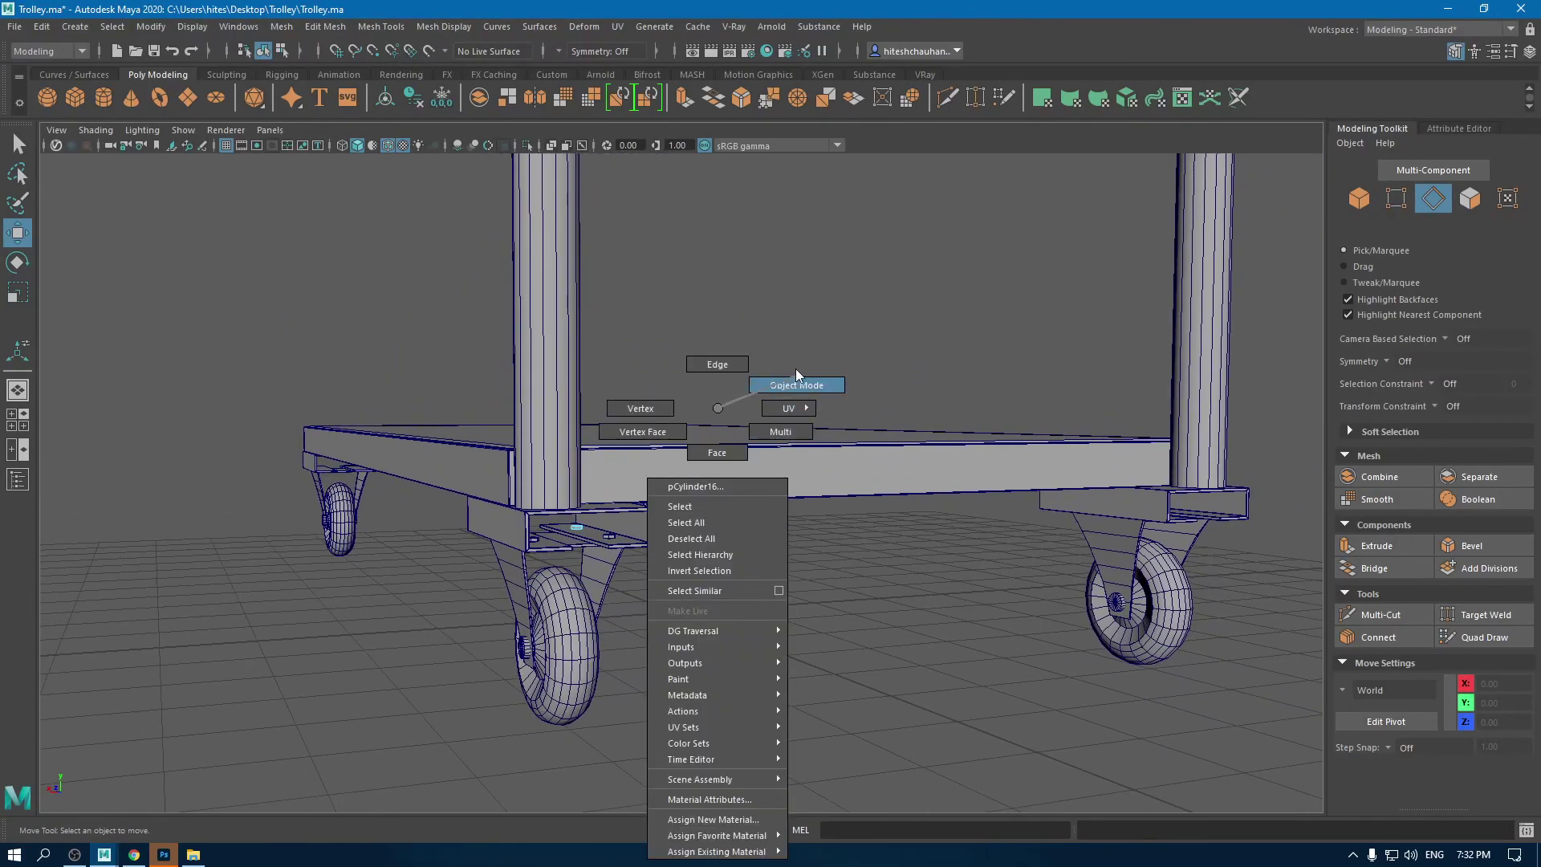